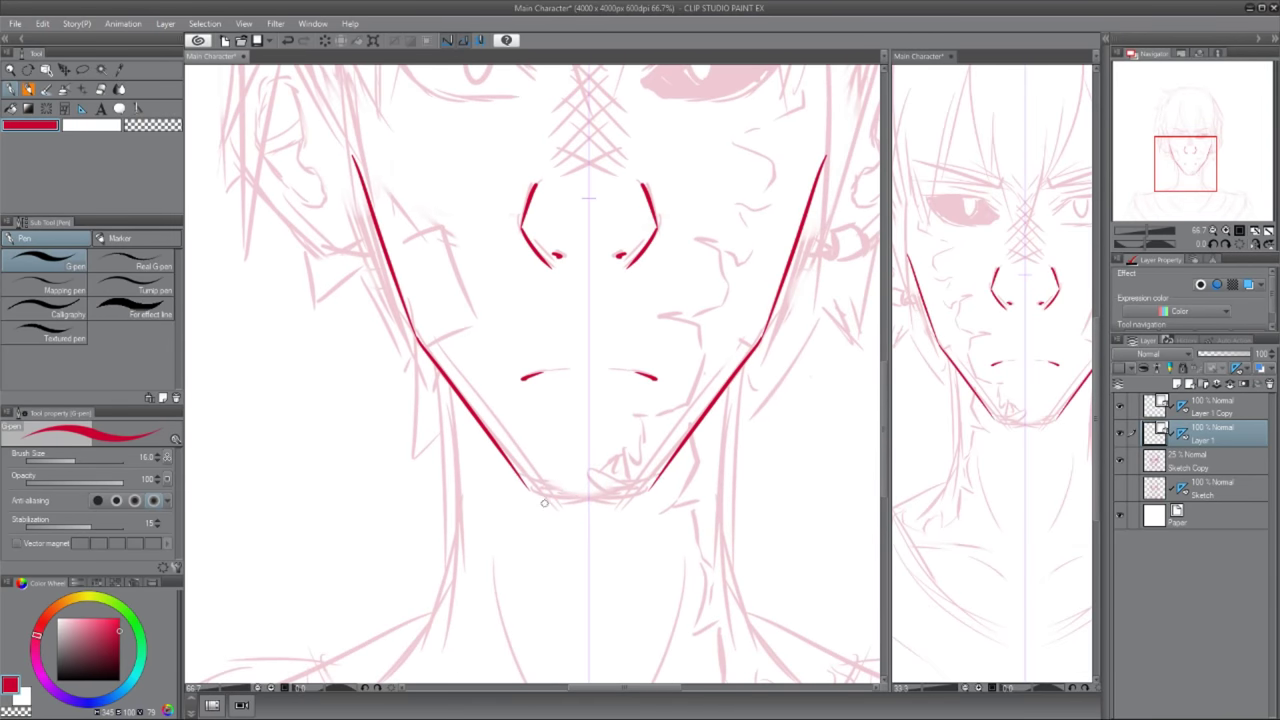
- Ink the chin curve, both sides of the neck and the slope into the shoulders over the sketch with the G-pen
{"action": "mouse_move", "coordinate": [630, 490]}
{"action": "left_mouse_down"}
{"action": "mouse_move", "coordinate": [678, 372]}
{"action": "mouse_move", "coordinate": [720, 315]}
{"action": "left_mouse_up"}
{"action": "left_click_drag", "start_coordinate": [828, 200], "coordinate": [880, 470]}
{"action": "left_click_drag", "start_coordinate": [555, 195], "coordinate": [490, 494]}
{"action": "mouse_move", "coordinate": [522, 430]}
{"action": "left_mouse_down"}
{"action": "mouse_move", "coordinate": [612, 380]}
{"action": "mouse_move", "coordinate": [518, 450]}
{"action": "mouse_move", "coordinate": [540, 374]}
{"action": "left_mouse_up"}
{"action": "scroll", "coordinate": [540, 374], "scroll_direction": "down", "scroll_amount": 1}
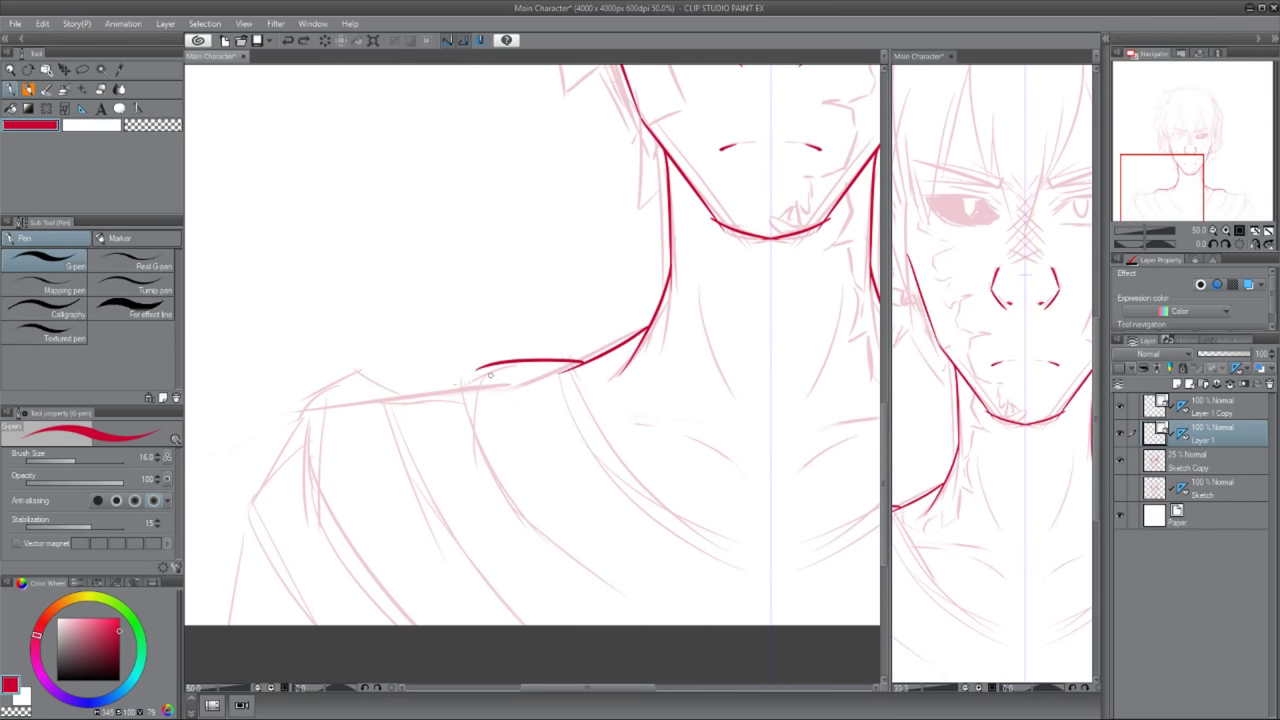
- Ink the V-shaped neckline and the first long garment fold running down from the shoulder
{"action": "left_click_drag", "start_coordinate": [458, 386], "coordinate": [560, 586]}
{"action": "key", "text": "ctrl+z"}
{"action": "left_click_drag", "start_coordinate": [456, 356], "coordinate": [616, 600]}
{"action": "mouse_move", "coordinate": [567, 365]}
{"action": "left_mouse_down"}
{"action": "mouse_move", "coordinate": [684, 502]}
{"action": "mouse_move", "coordinate": [573, 391]}
{"action": "mouse_move", "coordinate": [742, 566]}
{"action": "left_mouse_up"}
{"action": "left_click_drag", "start_coordinate": [700, 480], "coordinate": [658, 457]}
{"action": "left_click_drag", "start_coordinate": [522, 336], "coordinate": [672, 526]}
{"action": "left_click_drag", "start_coordinate": [672, 480], "coordinate": [666, 443]}
{"action": "left_click_drag", "start_coordinate": [496, 334], "coordinate": [760, 500]}
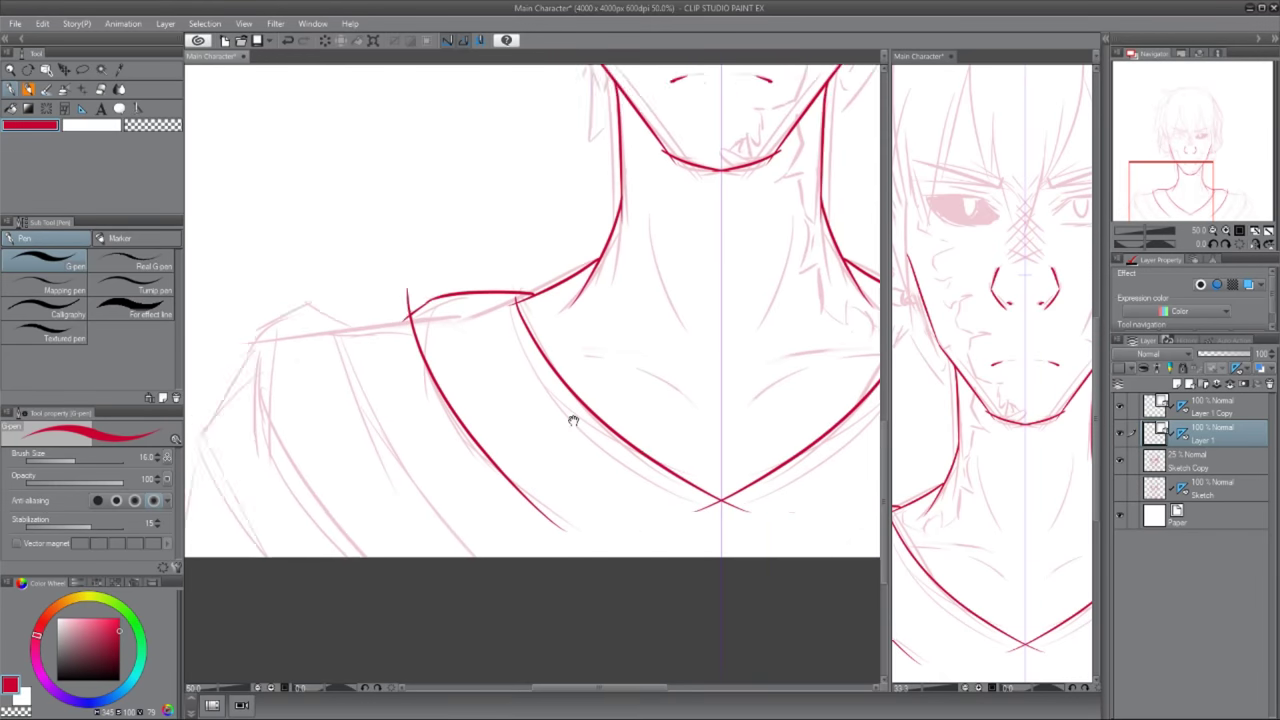
- Ink the outer shoulder contour, its raised peak and the remaining sleeve folds, redoing strokes that miss the sketch
{"action": "left_click_drag", "start_coordinate": [571, 420], "coordinate": [792, 420]}
{"action": "left_click_drag", "start_coordinate": [480, 346], "coordinate": [566, 570]}
{"action": "left_click_drag", "start_coordinate": [520, 366], "coordinate": [491, 348]}
{"action": "left_click_drag", "start_coordinate": [455, 322], "coordinate": [404, 440]}
{"action": "key", "text": "ctrl+z"}
{"action": "mouse_move", "coordinate": [453, 338]}
{"action": "left_mouse_down"}
{"action": "mouse_move", "coordinate": [384, 455]}
{"action": "mouse_move", "coordinate": [421, 423]}
{"action": "mouse_move", "coordinate": [386, 486]}
{"action": "left_mouse_up"}
{"action": "key", "text": "ctrl+z"}
{"action": "left_click_drag", "start_coordinate": [389, 466], "coordinate": [470, 552]}
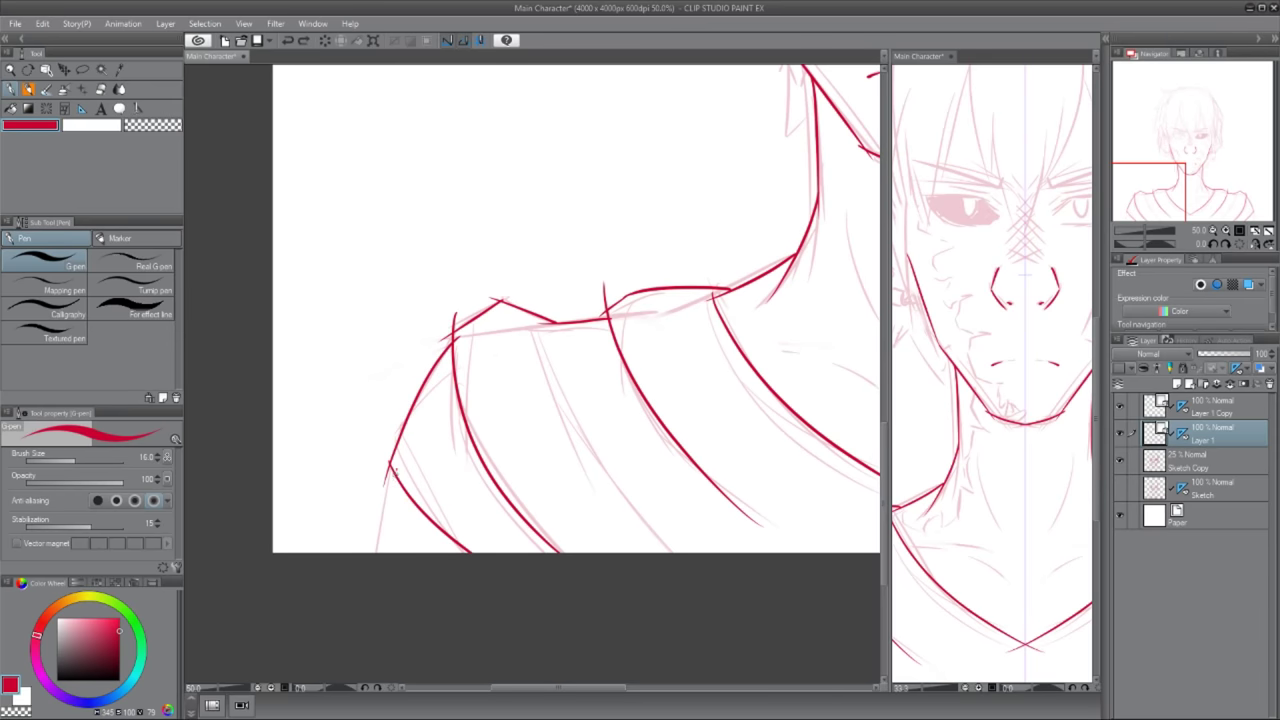
- Ink the neck muscle lines and the collarbones over the sketch
{"action": "scroll", "coordinate": [395, 469], "scroll_direction": "down", "scroll_amount": 2}
{"action": "scroll", "coordinate": [714, 663], "scroll_direction": "down", "scroll_amount": 2}
{"action": "left_click_drag", "start_coordinate": [714, 663], "coordinate": [657, 347]}
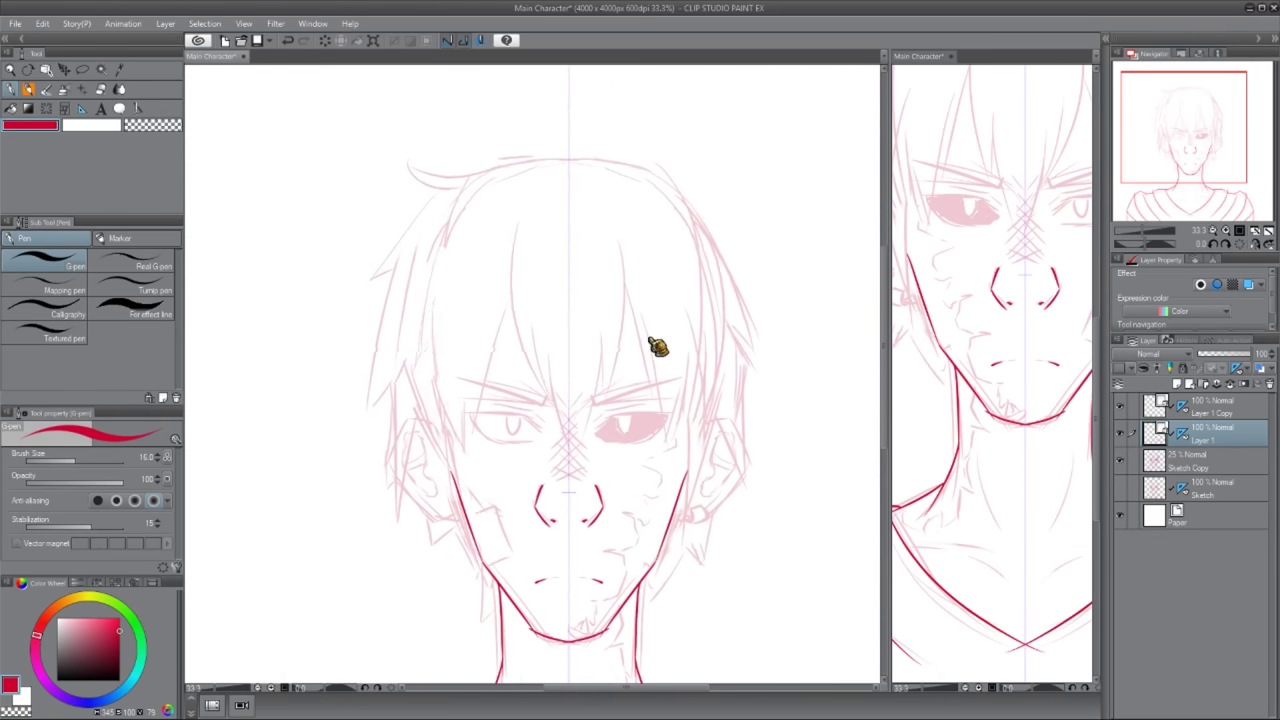
{"action": "scroll", "coordinate": [657, 347], "scroll_direction": "up", "scroll_amount": 1}
{"action": "left_click_drag", "start_coordinate": [560, 650], "coordinate": [557, 243]}
{"action": "mouse_move", "coordinate": [540, 592]}
{"action": "left_mouse_down"}
{"action": "mouse_move", "coordinate": [540, 492]}
{"action": "mouse_move", "coordinate": [586, 509]}
{"action": "left_mouse_up"}
{"action": "key", "text": "ctrl+z"}
{"action": "left_click_drag", "start_coordinate": [518, 200], "coordinate": [573, 512]}
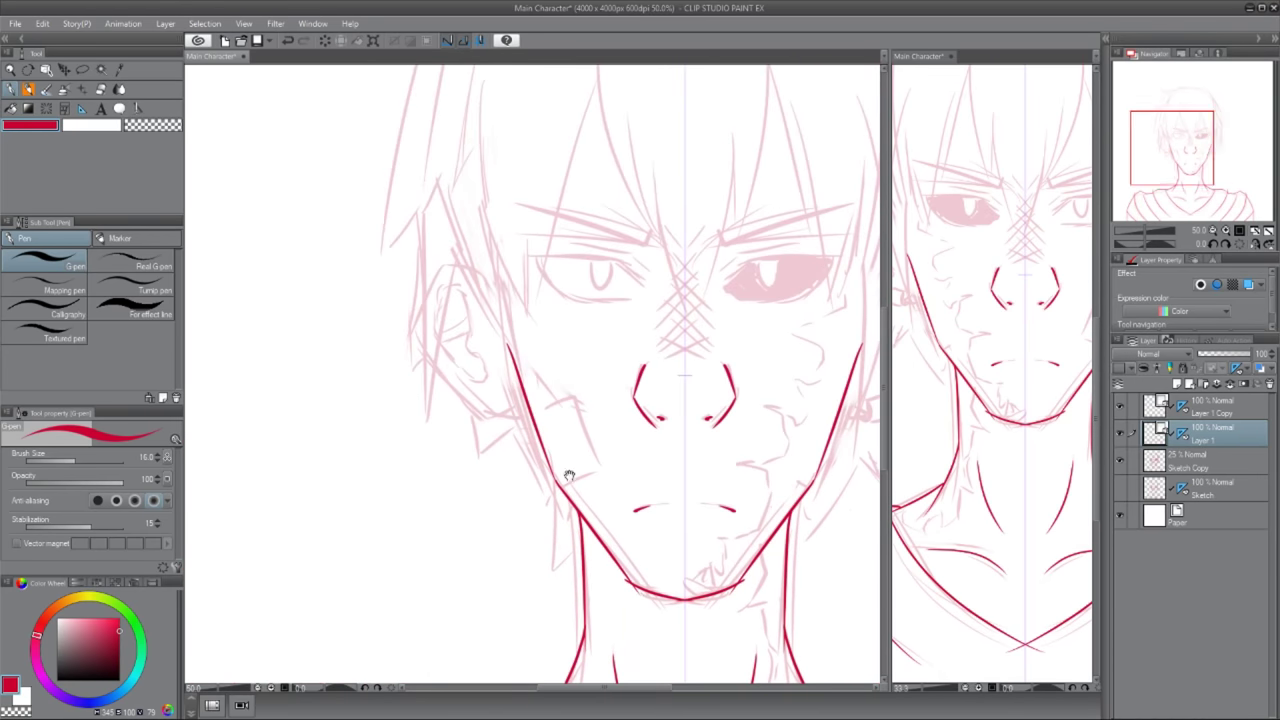
- Ink the upper and lower eyelid lines of both eyes, undoing and redrawing strokes until they follow the sketch
{"action": "scroll", "coordinate": [576, 460], "scroll_direction": "up", "scroll_amount": 1}
{"action": "left_click_drag", "start_coordinate": [580, 403], "coordinate": [534, 402]}
{"action": "mouse_move", "coordinate": [425, 350]}
{"action": "left_mouse_down"}
{"action": "mouse_move", "coordinate": [546, 357]}
{"action": "mouse_move", "coordinate": [591, 386]}
{"action": "left_mouse_up"}
{"action": "key", "text": "ctrl+z"}
{"action": "key", "text": "ctrl+z"}
{"action": "key", "text": "ctrl+z"}
{"action": "key", "text": "ctrl+z"}
{"action": "left_click_drag", "start_coordinate": [751, 307], "coordinate": [679, 279]}
{"action": "left_click_drag", "start_coordinate": [638, 330], "coordinate": [761, 336]}
{"action": "key", "text": "ctrl+z"}
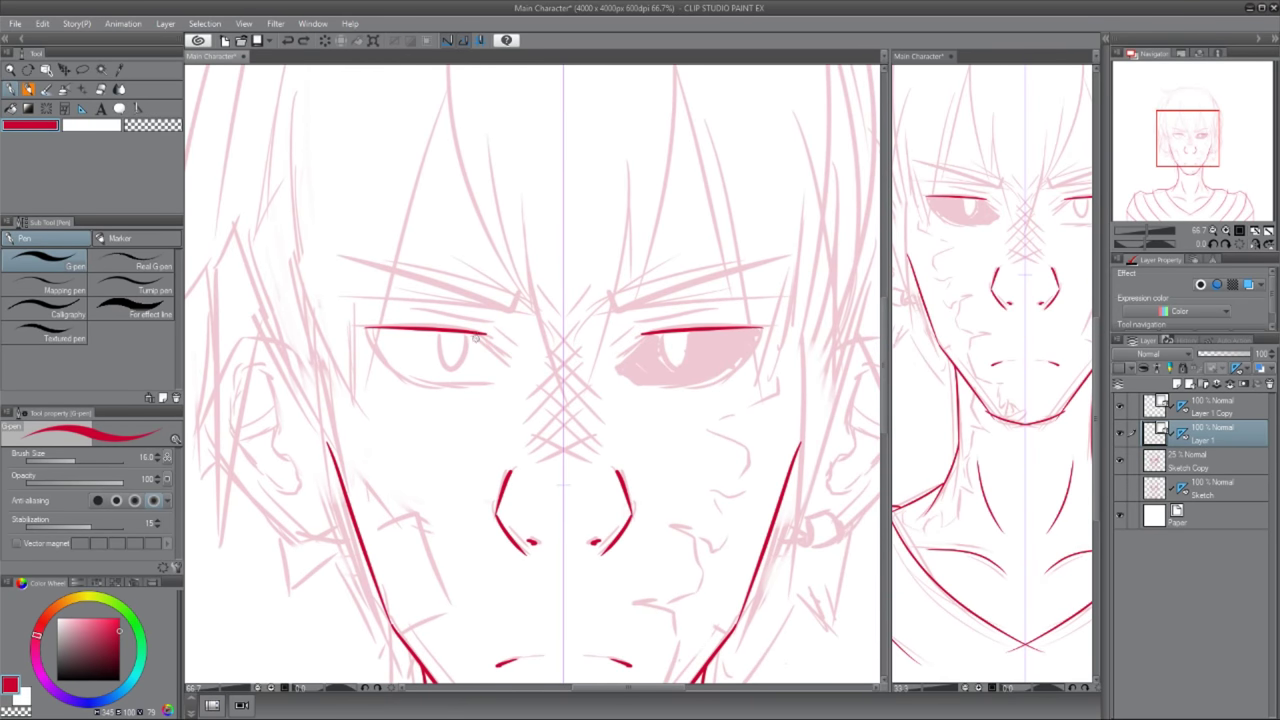
{"action": "key", "text": "ctrl+z"}
{"action": "mouse_move", "coordinate": [337, 330]}
{"action": "left_mouse_down"}
{"action": "mouse_move", "coordinate": [488, 330]}
{"action": "mouse_move", "coordinate": [374, 352]}
{"action": "mouse_move", "coordinate": [480, 372]}
{"action": "left_mouse_up"}
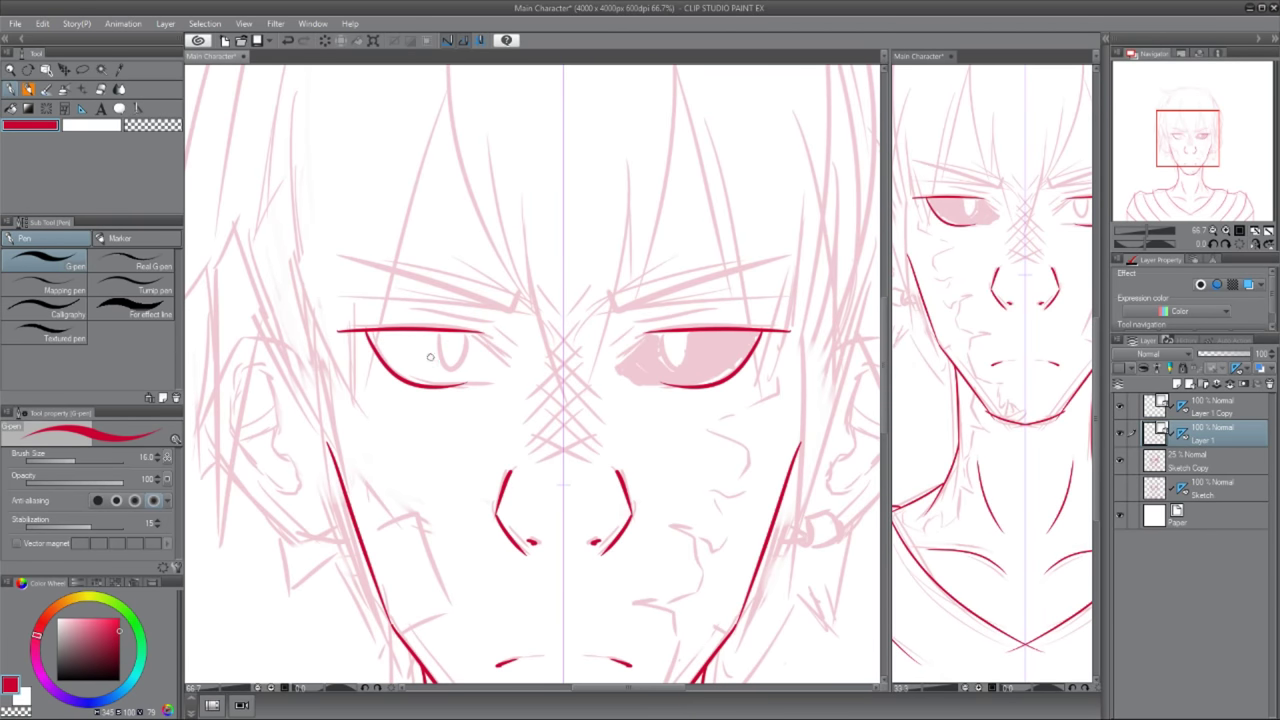
- Redraw the lower eyelids and ink the irises, inner eye corners and eyelid creases
{"action": "key", "text": "ctrl+z"}
{"action": "key", "text": "ctrl+z"}
{"action": "left_click_drag", "start_coordinate": [366, 331], "coordinate": [489, 384]}
{"action": "key", "text": "ctrl+z"}
{"action": "mouse_move", "coordinate": [440, 322]}
{"action": "left_mouse_down"}
{"action": "mouse_move", "coordinate": [452, 372]}
{"action": "mouse_move", "coordinate": [462, 324]}
{"action": "mouse_move", "coordinate": [481, 326]}
{"action": "left_mouse_up"}
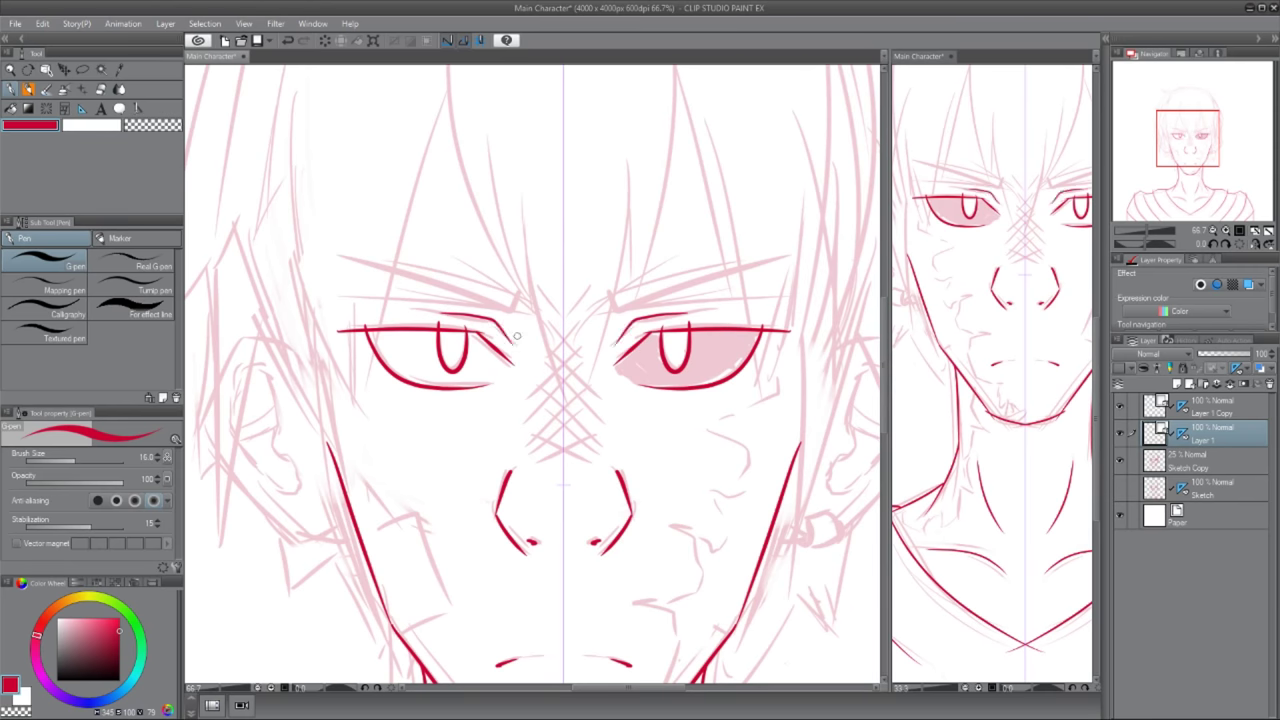
- Ink the angled, frowning eyebrows above both eyes
{"action": "scroll", "coordinate": [486, 347], "scroll_direction": "down", "scroll_amount": 3}
{"action": "scroll", "coordinate": [486, 347], "scroll_direction": "up", "scroll_amount": 3}
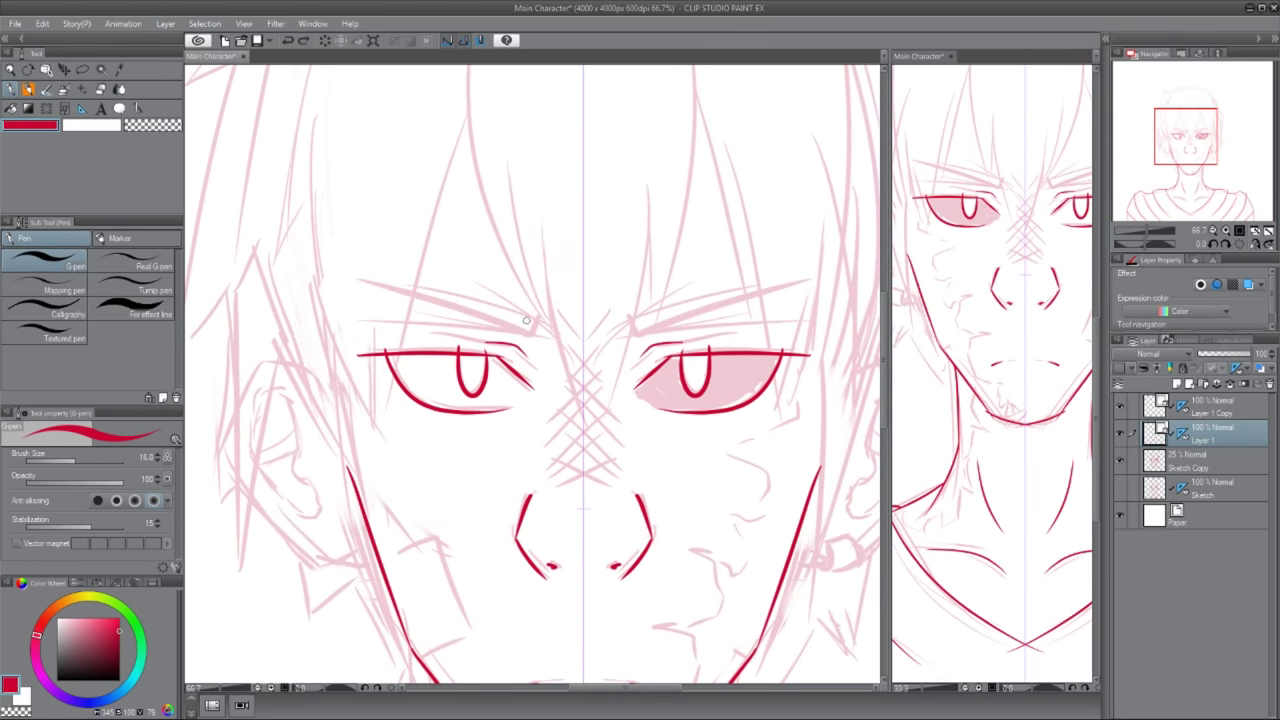
{"action": "left_click_drag", "start_coordinate": [527, 322], "coordinate": [358, 276]}
{"action": "scroll", "coordinate": [457, 334], "scroll_direction": "down", "scroll_amount": 2}
{"action": "scroll", "coordinate": [456, 467], "scroll_direction": "down", "scroll_amount": 3}
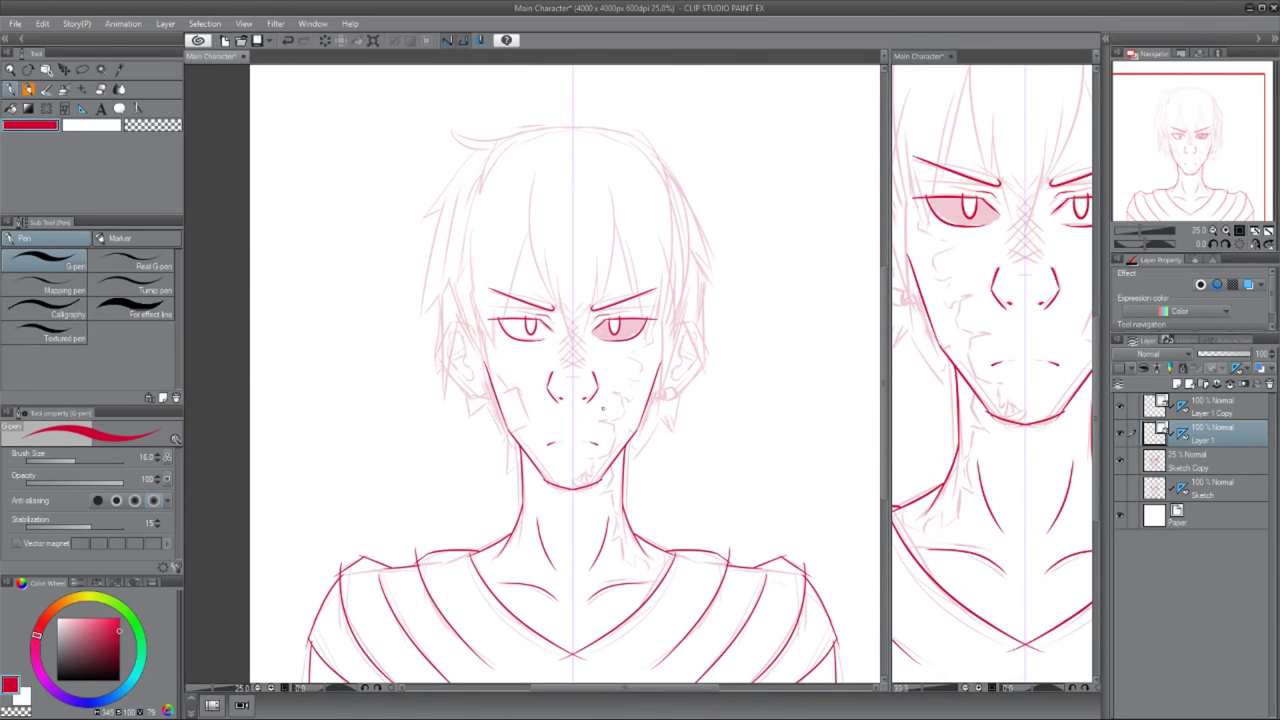
- Ink the pointed fringe strands across the forehead and between the eyes, redoing strokes that miss the sketch
{"action": "scroll", "coordinate": [518, 138], "scroll_direction": "up", "scroll_amount": 2}
{"action": "left_click_drag", "start_coordinate": [556, 212], "coordinate": [540, 505]}
{"action": "key", "text": "ctrl+z"}
{"action": "mouse_move", "coordinate": [554, 211]}
{"action": "left_mouse_down"}
{"action": "mouse_move", "coordinate": [620, 510]}
{"action": "mouse_move", "coordinate": [668, 305]}
{"action": "left_mouse_up"}
{"action": "key", "text": "ctrl+z"}
{"action": "mouse_move", "coordinate": [622, 488]}
{"action": "left_mouse_down"}
{"action": "mouse_move", "coordinate": [668, 300]}
{"action": "mouse_move", "coordinate": [652, 530]}
{"action": "left_mouse_up"}
{"action": "left_click_drag", "start_coordinate": [680, 459], "coordinate": [647, 349]}
{"action": "key", "text": "ctrl+z"}
{"action": "left_click_drag", "start_coordinate": [622, 420], "coordinate": [662, 180]}
{"action": "left_click_drag", "start_coordinate": [608, 348], "coordinate": [492, 316]}
{"action": "left_click_drag", "start_coordinate": [611, 458], "coordinate": [639, 316]}
{"action": "mouse_move", "coordinate": [642, 398]}
{"action": "left_mouse_down"}
{"action": "mouse_move", "coordinate": [648, 340]}
{"action": "mouse_move", "coordinate": [689, 499]}
{"action": "mouse_move", "coordinate": [717, 370]}
{"action": "mouse_move", "coordinate": [832, 407]}
{"action": "left_mouse_up"}
{"action": "key", "text": "ctrl+z"}
- Ink the long pointed side hair locks beside the fringe, opposite the dark eye
{"action": "left_click_drag", "start_coordinate": [464, 176], "coordinate": [410, 354]}
{"action": "left_click_drag", "start_coordinate": [470, 280], "coordinate": [400, 414]}
{"action": "mouse_move", "coordinate": [428, 387]}
{"action": "left_mouse_down"}
{"action": "mouse_move", "coordinate": [513, 462]}
{"action": "mouse_move", "coordinate": [518, 432]}
{"action": "mouse_move", "coordinate": [494, 370]}
{"action": "left_mouse_up"}
{"action": "key", "text": "e"}
{"action": "key", "text": "p"}
{"action": "left_click_drag", "start_coordinate": [478, 302], "coordinate": [486, 545]}
{"action": "key", "text": "ctrl+z"}
{"action": "key", "text": "ctrl+z"}
{"action": "left_click_drag", "start_coordinate": [502, 135], "coordinate": [430, 376]}
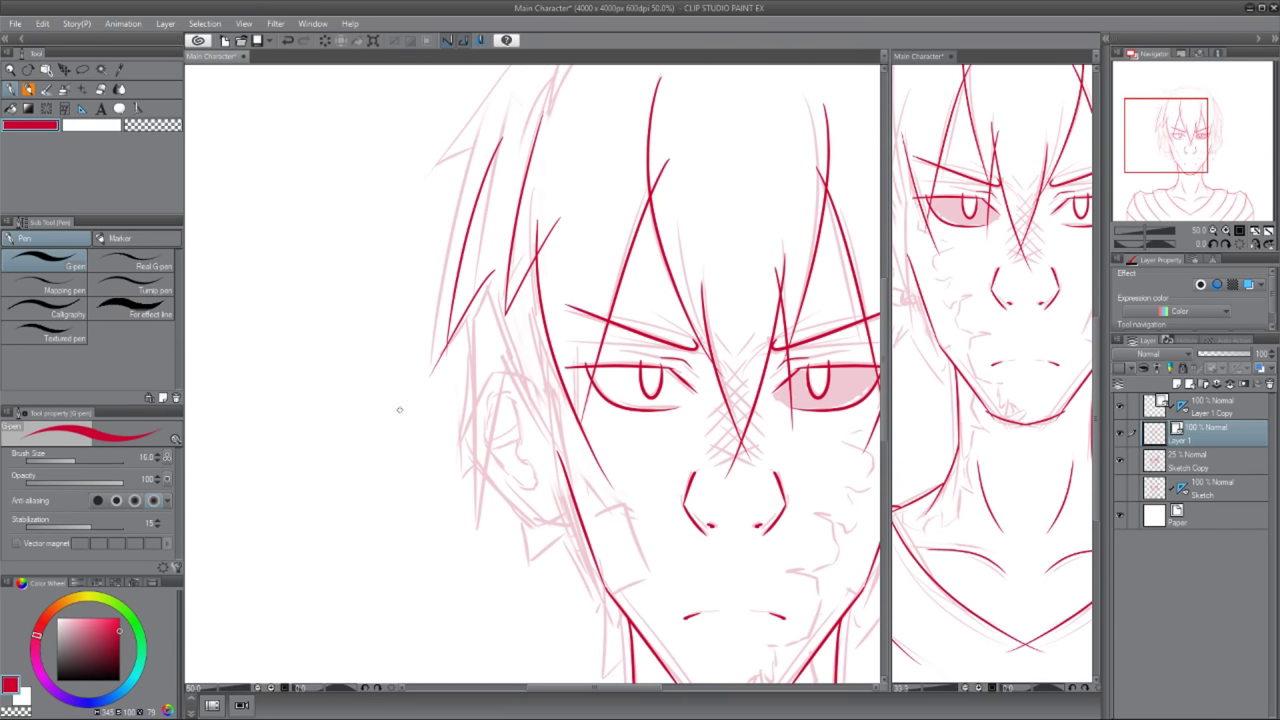
- Ink the pointed hair locks that overlap the ear opposite the dark eye, trimming overhanging line ends
{"action": "left_click_drag", "start_coordinate": [467, 286], "coordinate": [494, 494]}
{"action": "left_click_drag", "start_coordinate": [516, 342], "coordinate": [479, 496]}
{"action": "mouse_move", "coordinate": [493, 346]}
{"action": "left_mouse_down"}
{"action": "mouse_move", "coordinate": [576, 486]}
{"action": "mouse_move", "coordinate": [543, 411]}
{"action": "left_mouse_up"}
{"action": "key", "text": "e"}
{"action": "scroll", "coordinate": [539, 424], "scroll_direction": "up", "scroll_amount": 3}
{"action": "scroll", "coordinate": [543, 411], "scroll_direction": "down", "scroll_amount": 3}
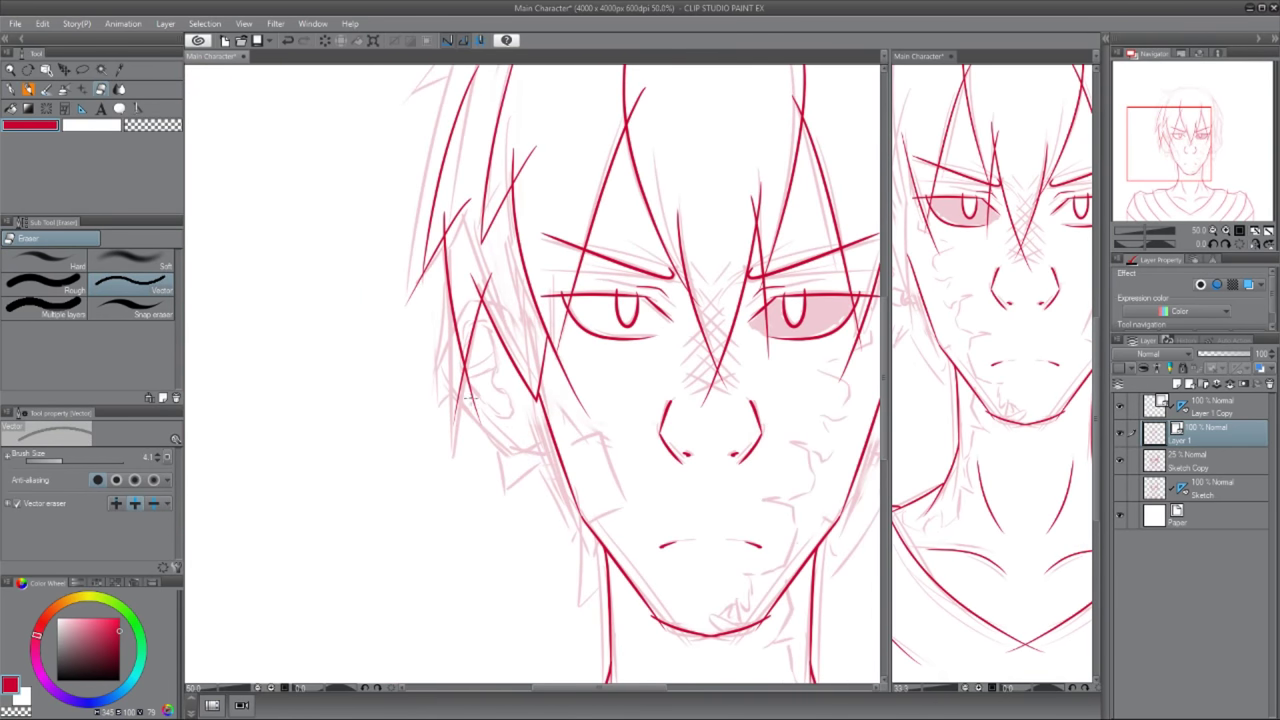
{"action": "key", "text": "p"}
{"action": "left_click_drag", "start_coordinate": [460, 346], "coordinate": [434, 305]}
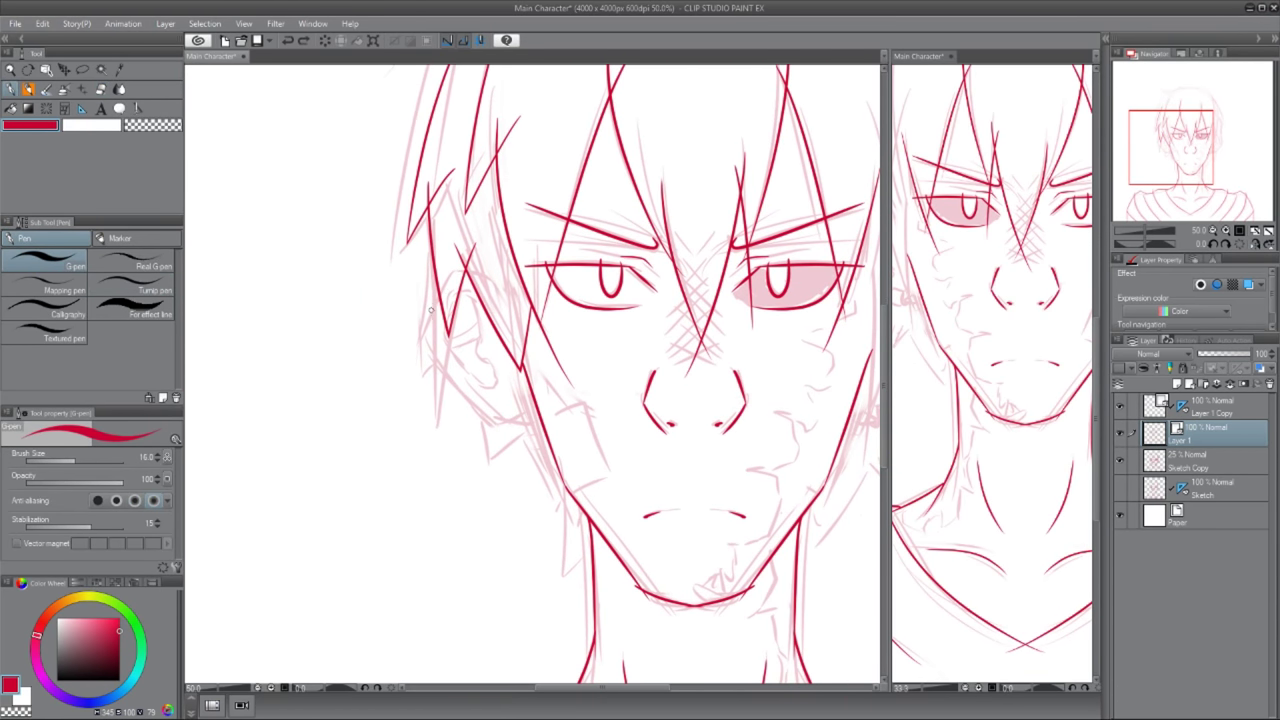
- Ink the outer contour and lobe of the ear opposite the dark eye, and erase the overhanging line ends
{"action": "left_click_drag", "start_coordinate": [420, 334], "coordinate": [470, 380]}
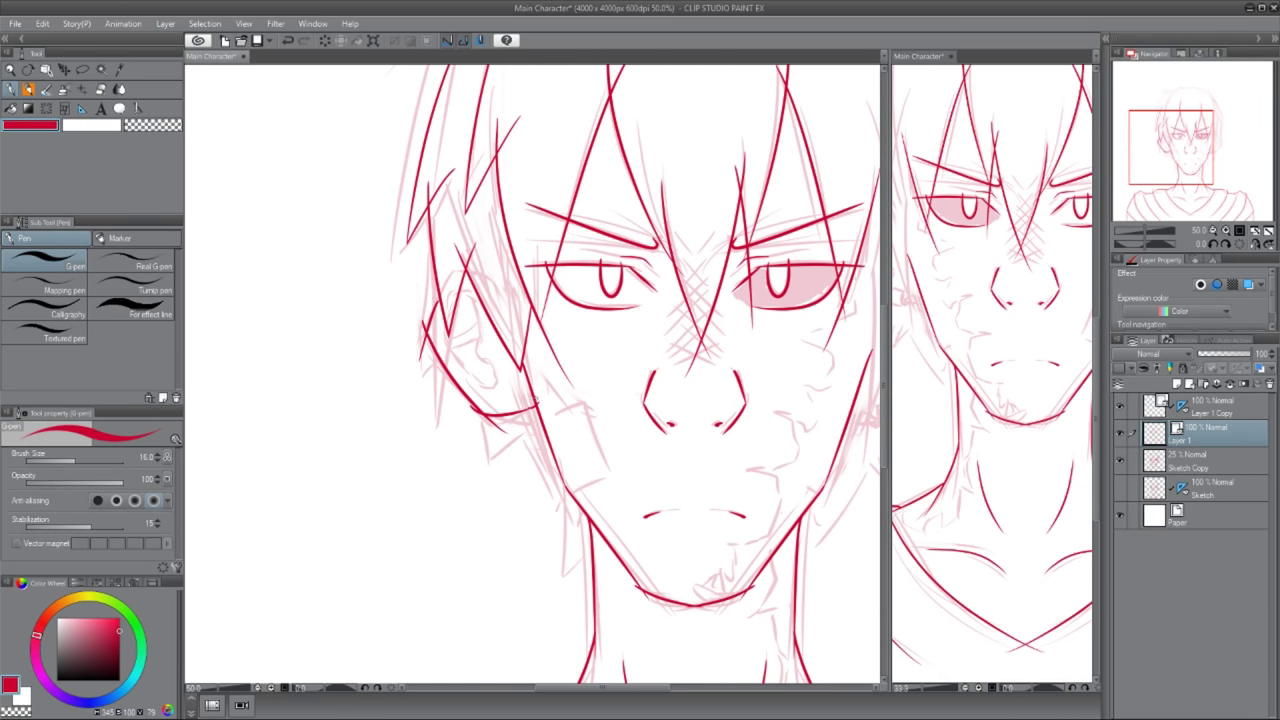
{"action": "key", "text": "ctrl+z"}
{"action": "key", "text": "ctrl+y"}
{"action": "key", "text": "e"}
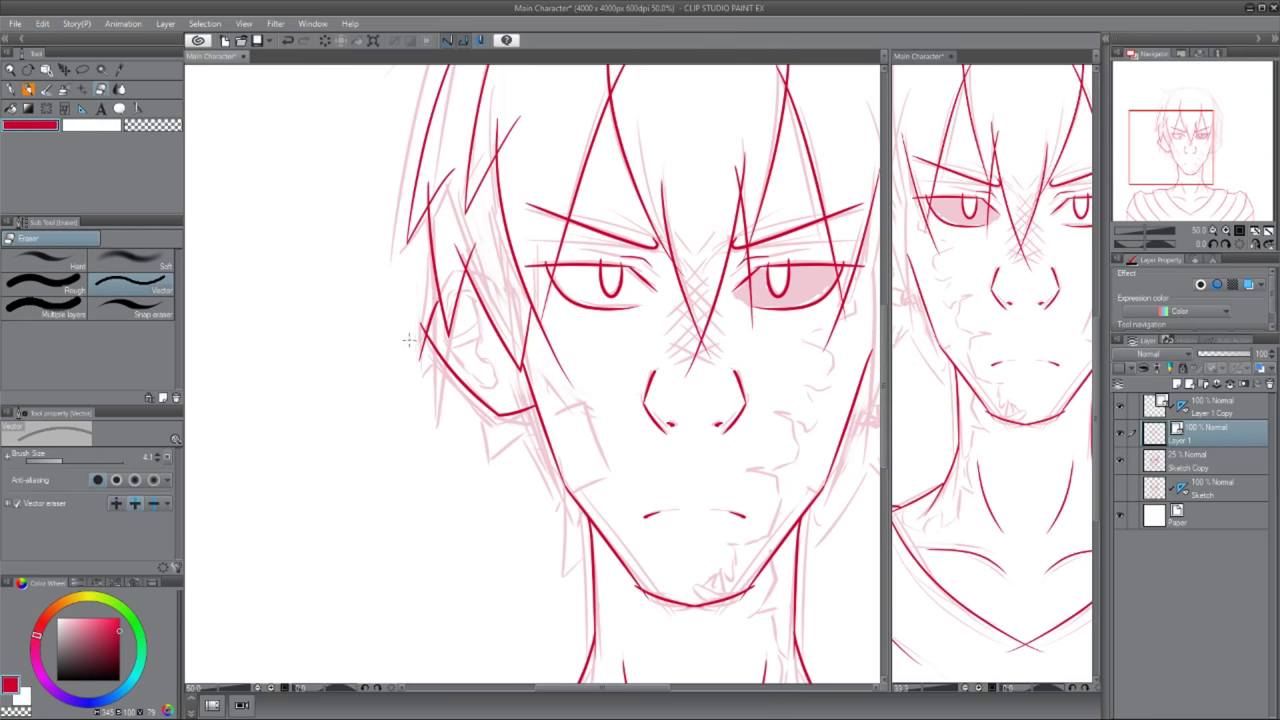
- Ink the inner fold lines of the ear opposite the dark eye
{"action": "scroll", "coordinate": [409, 340], "scroll_direction": "up", "scroll_amount": 4}
{"action": "key", "text": "p"}
{"action": "key", "text": "ctrl+z"}
{"action": "left_click_drag", "start_coordinate": [412, 224], "coordinate": [515, 427]}
{"action": "left_click_drag", "start_coordinate": [520, 445], "coordinate": [490, 503]}
{"action": "left_click_drag", "start_coordinate": [366, 338], "coordinate": [372, 378]}
{"action": "left_click_drag", "start_coordinate": [380, 362], "coordinate": [445, 329]}
{"action": "mouse_move", "coordinate": [393, 393]}
{"action": "left_mouse_down"}
{"action": "mouse_move", "coordinate": [455, 376]}
{"action": "mouse_move", "coordinate": [482, 500]}
{"action": "mouse_move", "coordinate": [560, 520]}
{"action": "mouse_move", "coordinate": [480, 450]}
{"action": "mouse_move", "coordinate": [508, 503]}
{"action": "left_mouse_up"}
{"action": "scroll", "coordinate": [502, 489], "scroll_direction": "down", "scroll_amount": 4}
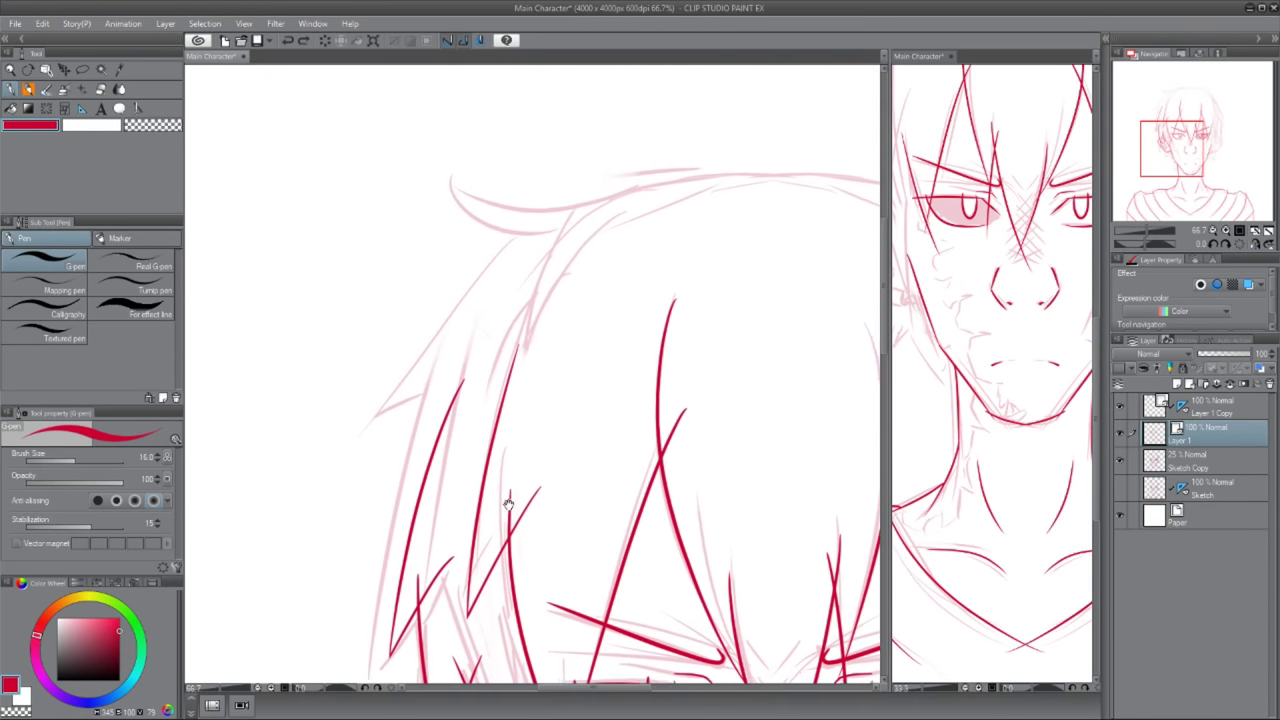
{"action": "left_click_drag", "start_coordinate": [428, 177], "coordinate": [591, 214]}
{"action": "key", "text": "ctrl+z"}
{"action": "scroll", "coordinate": [591, 214], "scroll_direction": "down", "scroll_amount": 2}
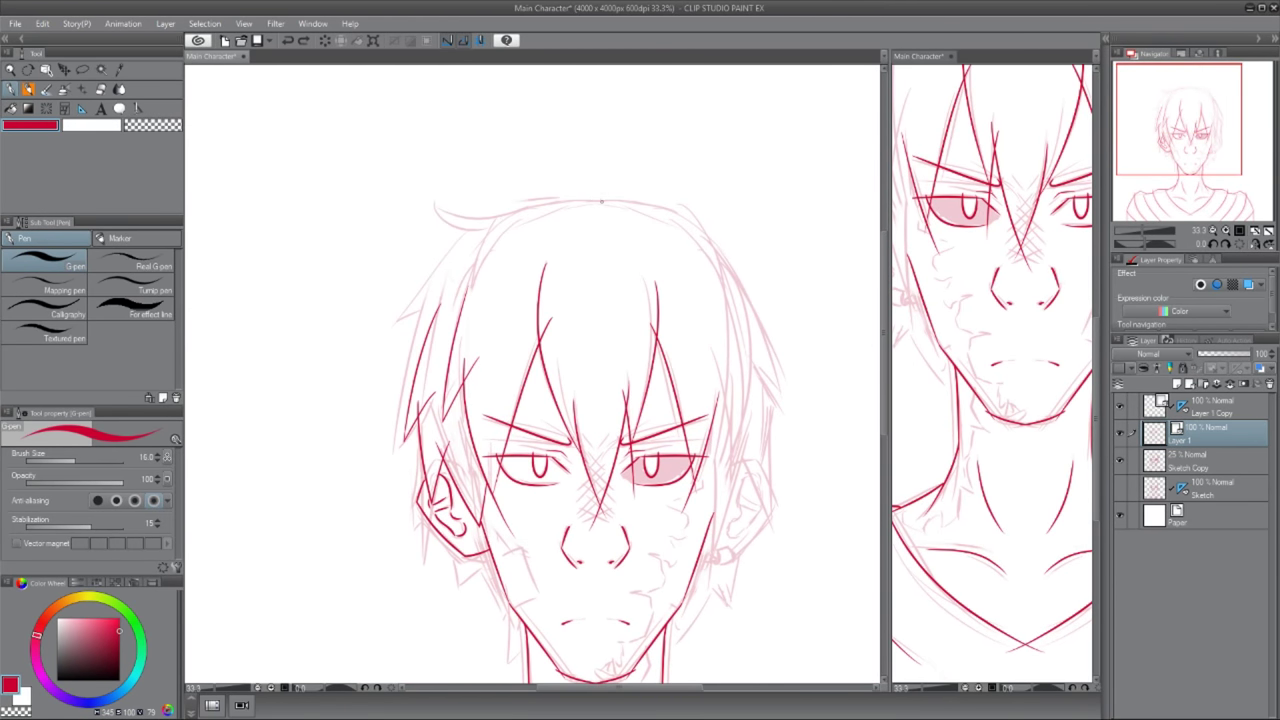
{"action": "key", "text": "h"}
{"action": "left_click_drag", "start_coordinate": [480, 240], "coordinate": [664, 210]}
{"action": "key", "text": "ctrl+z"}
- Ink the top hair outline ending in a curved tuft, plus the outer hair edge below it
{"action": "key", "text": "g"}
{"action": "key", "text": "h"}
{"action": "key", "text": "p"}
{"action": "left_click_drag", "start_coordinate": [542, 220], "coordinate": [358, 222]}
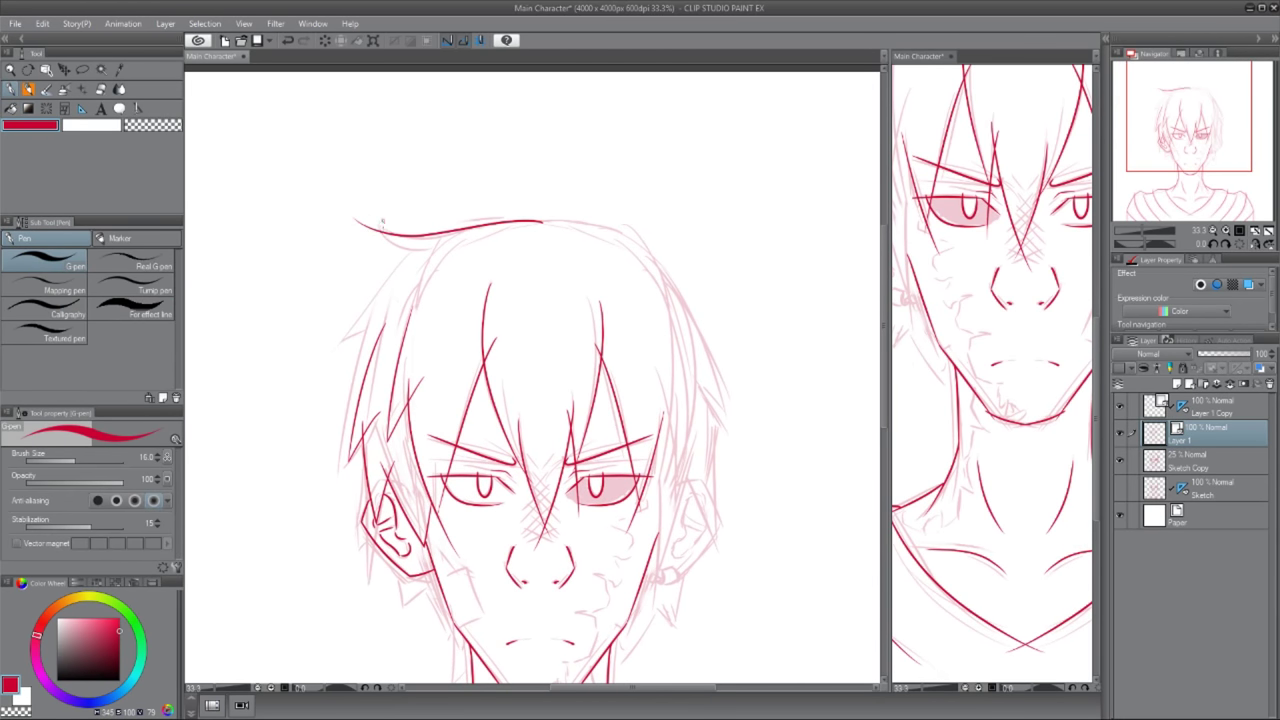
{"action": "key", "text": "ctrl+z"}
{"action": "left_click_drag", "start_coordinate": [343, 365], "coordinate": [418, 249]}
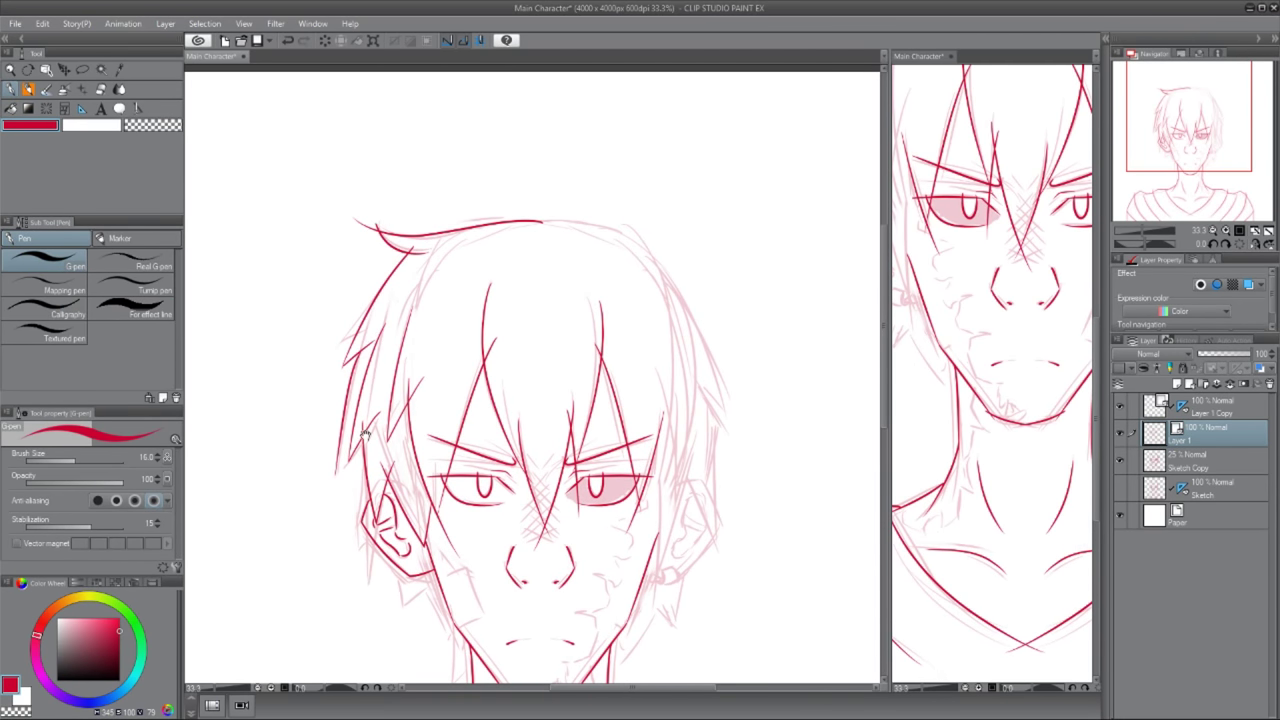
- Ink the outer side hair spikes and the small hair tips under the ear and beside the jaw, trimming crossing ends
{"action": "left_click_drag", "start_coordinate": [349, 452], "coordinate": [394, 351]}
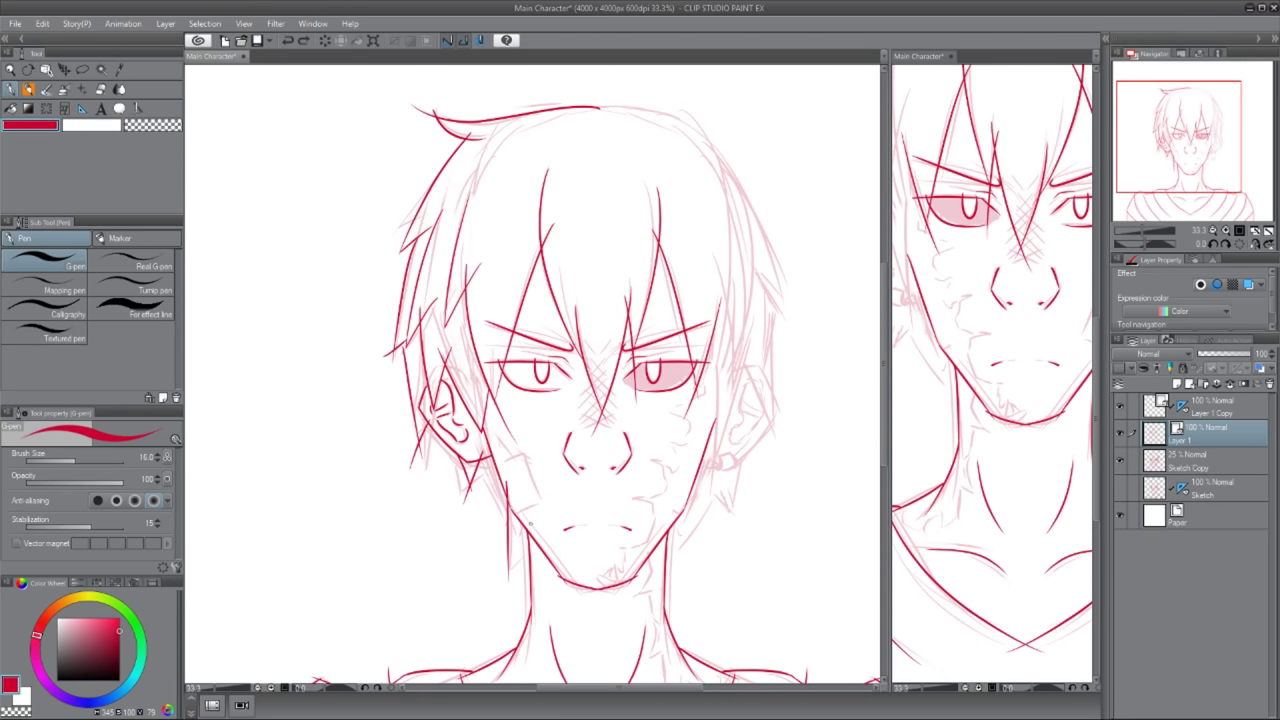
{"action": "left_click_drag", "start_coordinate": [471, 598], "coordinate": [361, 563]}
{"action": "key", "text": "e"}
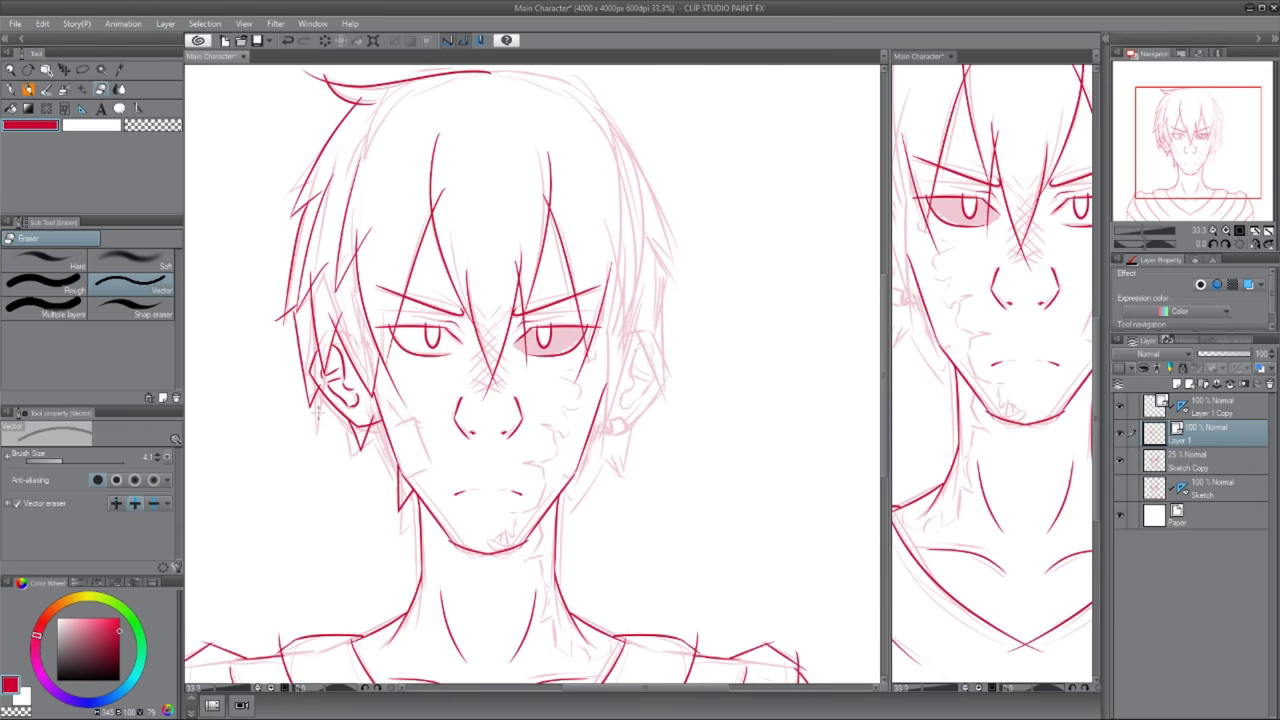
{"action": "key", "text": "p"}
{"action": "scroll", "coordinate": [318, 410], "scroll_direction": "up", "scroll_amount": 3}
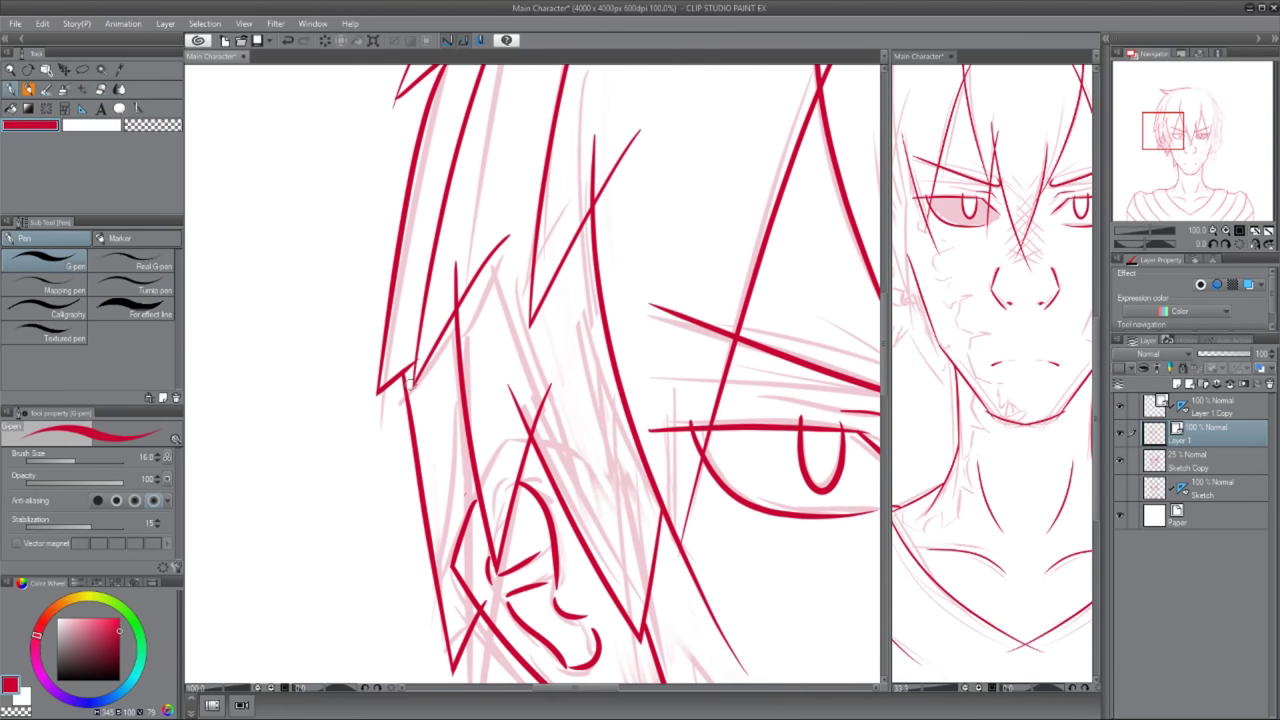
- Ink the rectangular bandage patch on the cheek opposite the dark eye and erase the lines overhanging its corners
{"action": "scroll", "coordinate": [407, 383], "scroll_direction": "down", "scroll_amount": 3}
{"action": "scroll", "coordinate": [430, 380], "scroll_direction": "up", "scroll_amount": 3}
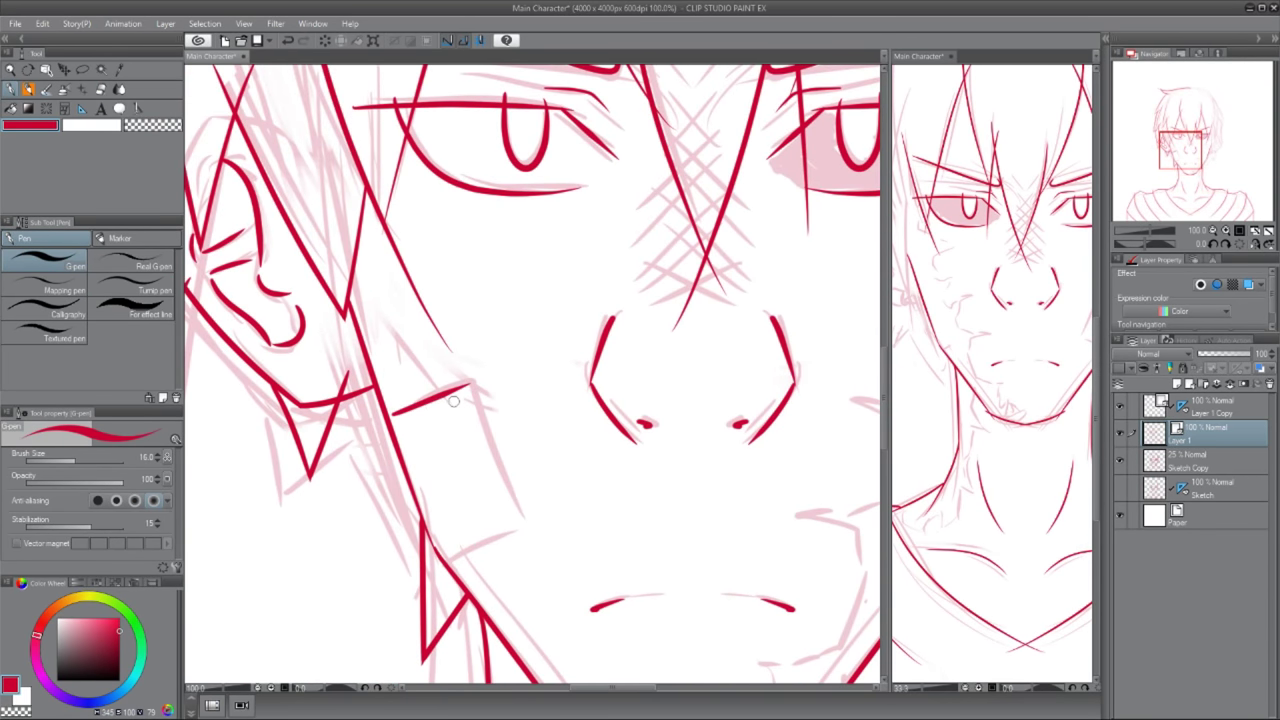
{"action": "key", "text": "ctrl+z"}
{"action": "left_click_drag", "start_coordinate": [367, 430], "coordinate": [478, 378]}
{"action": "mouse_move", "coordinate": [471, 363]}
{"action": "left_mouse_down"}
{"action": "mouse_move", "coordinate": [537, 531]}
{"action": "mouse_move", "coordinate": [436, 546]}
{"action": "left_mouse_up"}
{"action": "key", "text": "ctrl+z"}
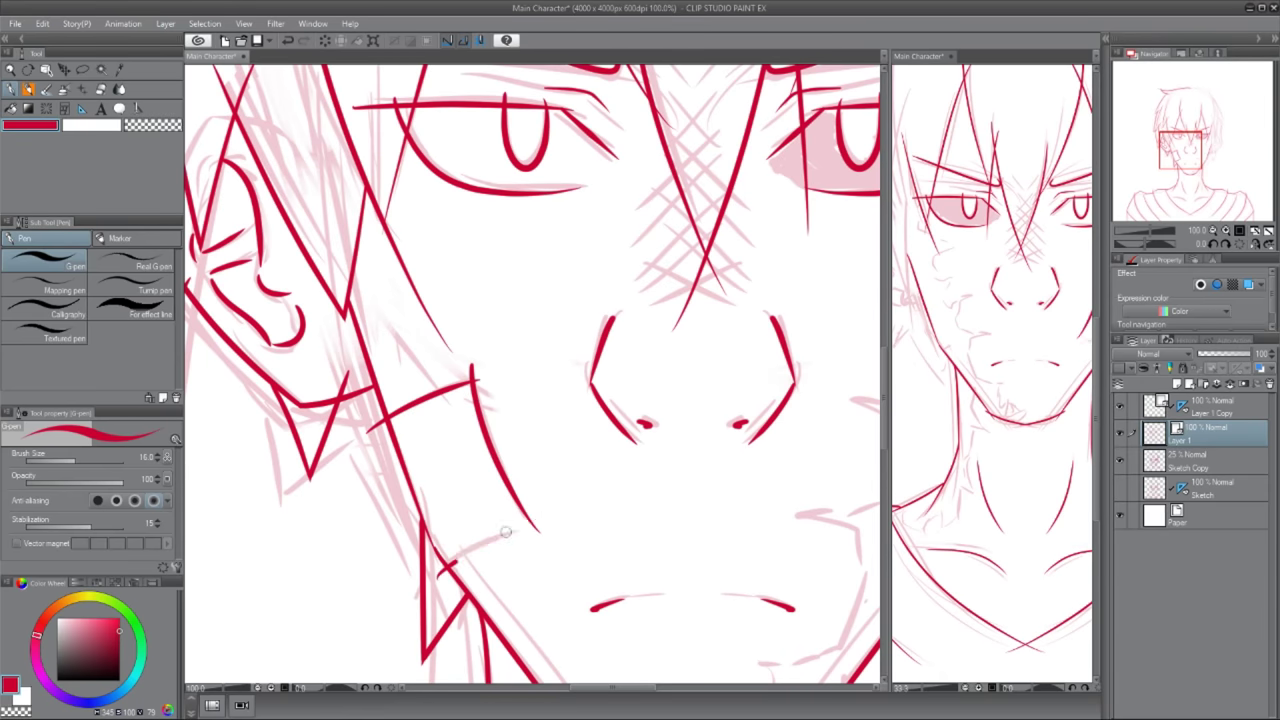
{"action": "key", "text": "ctrl+y"}
{"action": "key", "text": "e"}
{"action": "scroll", "coordinate": [537, 524], "scroll_direction": "down", "scroll_amount": 5}
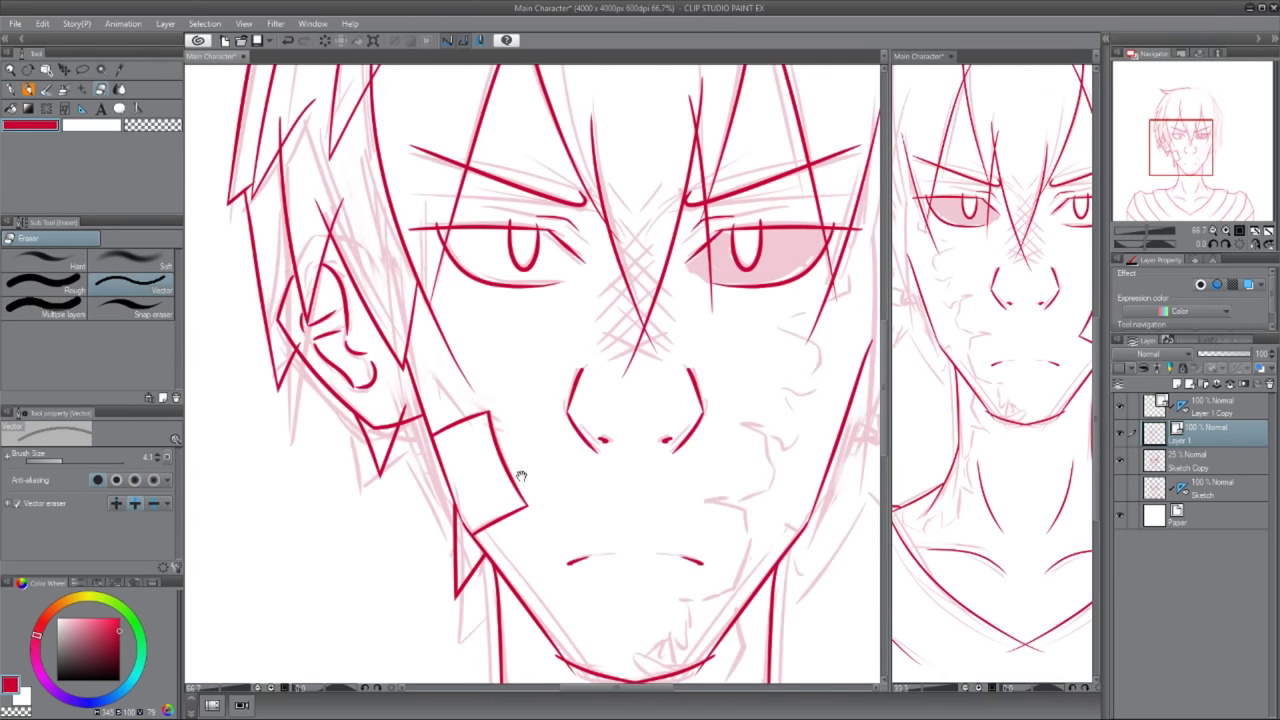
{"action": "key", "text": "p"}
{"action": "left_click_drag", "start_coordinate": [486, 202], "coordinate": [640, 272]}
{"action": "key", "text": "ctrl+z"}
{"action": "key", "text": "ctrl+y"}
{"action": "key", "text": "ctrl+z"}
{"action": "mouse_move", "coordinate": [486, 200]}
{"action": "left_mouse_down"}
{"action": "mouse_move", "coordinate": [677, 307]}
{"action": "mouse_move", "coordinate": [605, 510]}
{"action": "left_mouse_up"}
{"action": "key", "text": "ctrl+z"}
{"action": "key", "text": "ctrl+z"}
{"action": "key", "text": "ctrl+z"}
- Ink the two long hair strands framing the face on the side of the dark eye
{"action": "left_click_drag", "start_coordinate": [608, 408], "coordinate": [604, 566]}
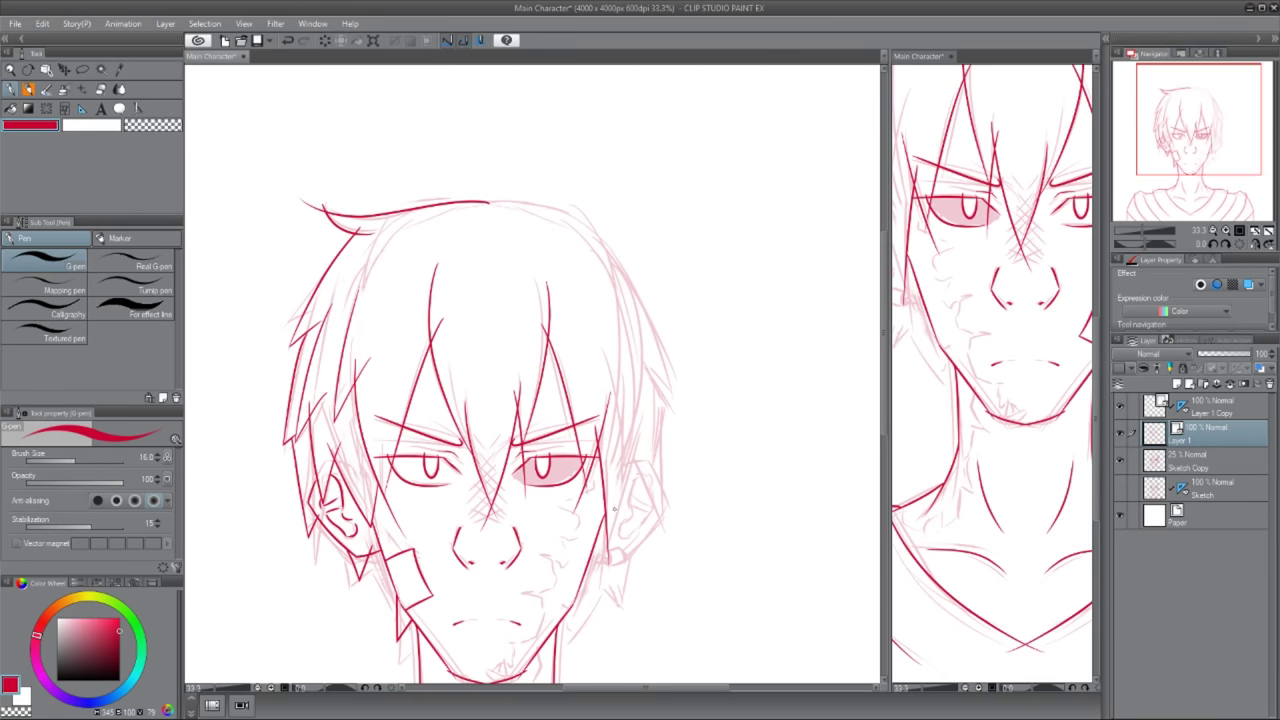
{"action": "scroll", "coordinate": [600, 600], "scroll_direction": "up", "scroll_amount": 1}
{"action": "key", "text": "h"}
{"action": "left_click_drag", "start_coordinate": [452, 590], "coordinate": [411, 276]}
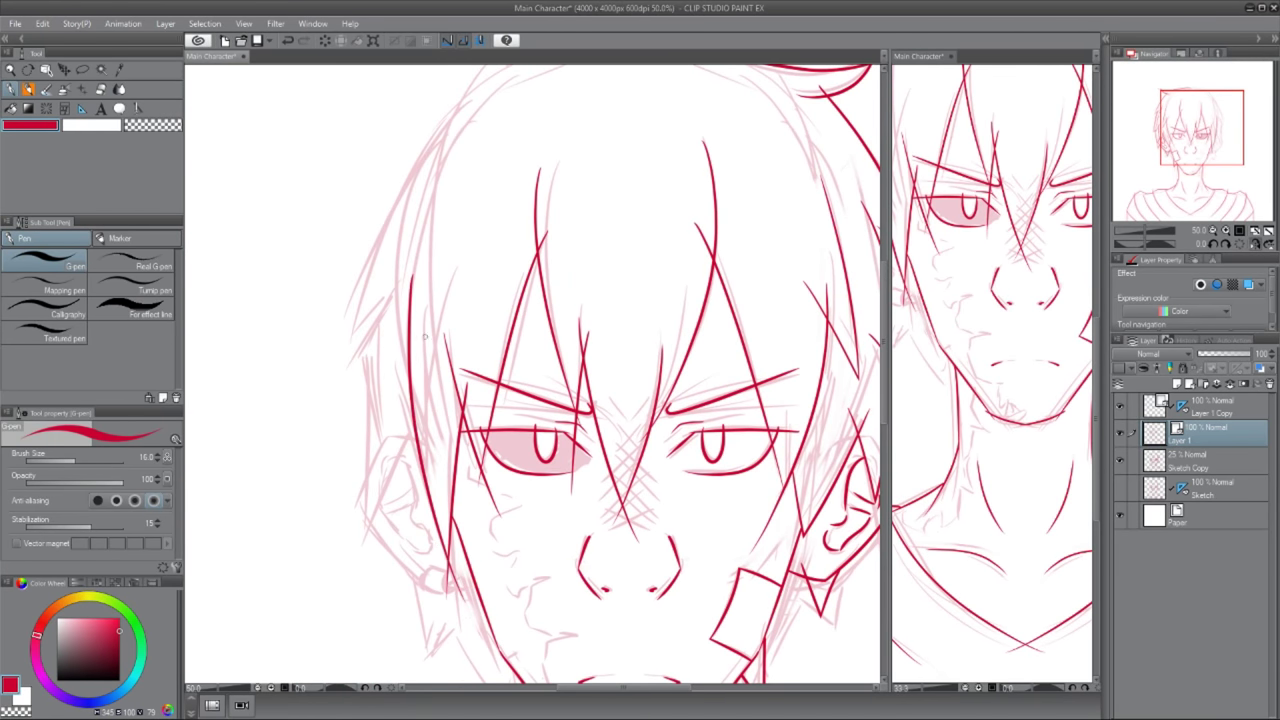
{"action": "left_click_drag", "start_coordinate": [425, 335], "coordinate": [415, 377]}
- Ink the pointed outer hair locks above the ear on the dark-eye side and erase their overhanging ends
{"action": "left_click_drag", "start_coordinate": [412, 218], "coordinate": [337, 388]}
{"action": "left_click_drag", "start_coordinate": [300, 418], "coordinate": [382, 378]}
{"action": "key", "text": "ctrl+z"}
{"action": "key", "text": "ctrl+z"}
{"action": "left_click_drag", "start_coordinate": [384, 372], "coordinate": [355, 555]}
{"action": "mouse_move", "coordinate": [391, 486]}
{"action": "left_mouse_down"}
{"action": "mouse_move", "coordinate": [423, 394]}
{"action": "mouse_move", "coordinate": [434, 444]}
{"action": "left_mouse_up"}
{"action": "key", "text": "e"}
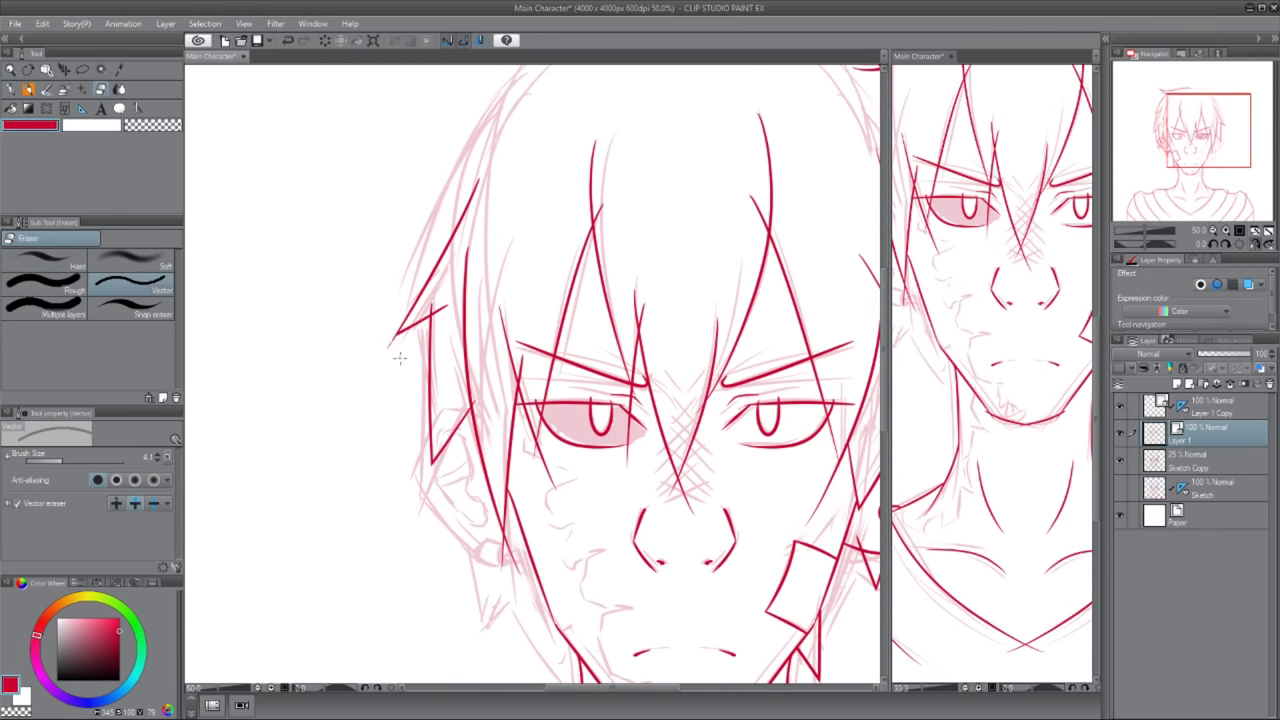
{"action": "left_click_drag", "start_coordinate": [390, 335], "coordinate": [426, 387]}
- Ink the crown outline down to the dark-eye side and add spiky outer hair tips below it
{"action": "key", "text": "p"}
{"action": "left_click_drag", "start_coordinate": [440, 300], "coordinate": [420, 355]}
{"action": "left_click_drag", "start_coordinate": [666, 131], "coordinate": [418, 228]}
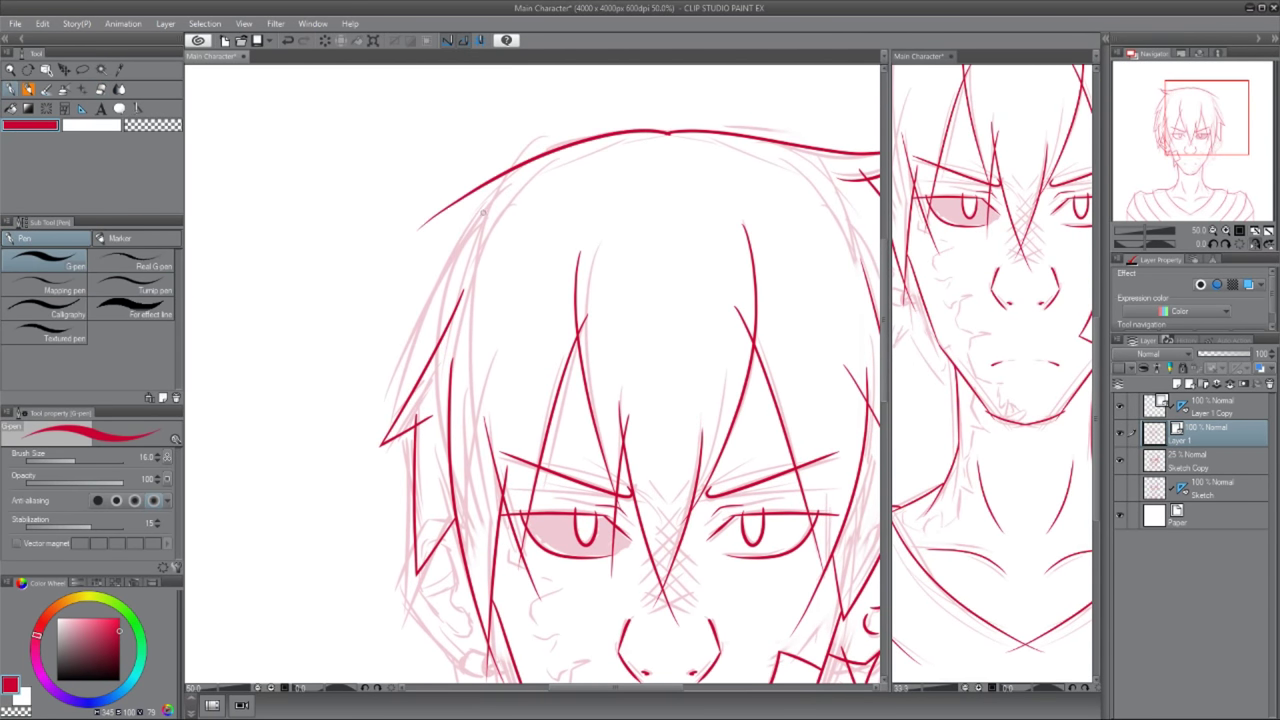
{"action": "left_click_drag", "start_coordinate": [428, 375], "coordinate": [352, 409]}
{"action": "left_click_drag", "start_coordinate": [430, 380], "coordinate": [442, 323]}
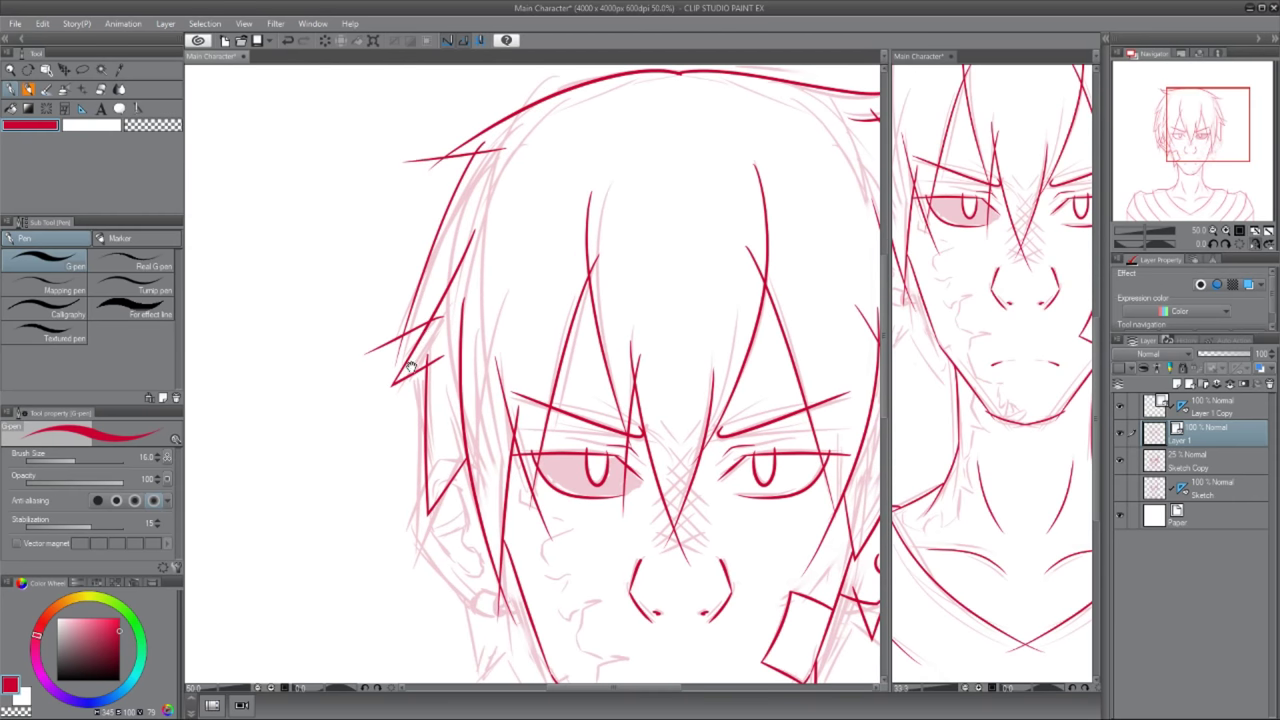
{"action": "key", "text": "ctrl+z"}
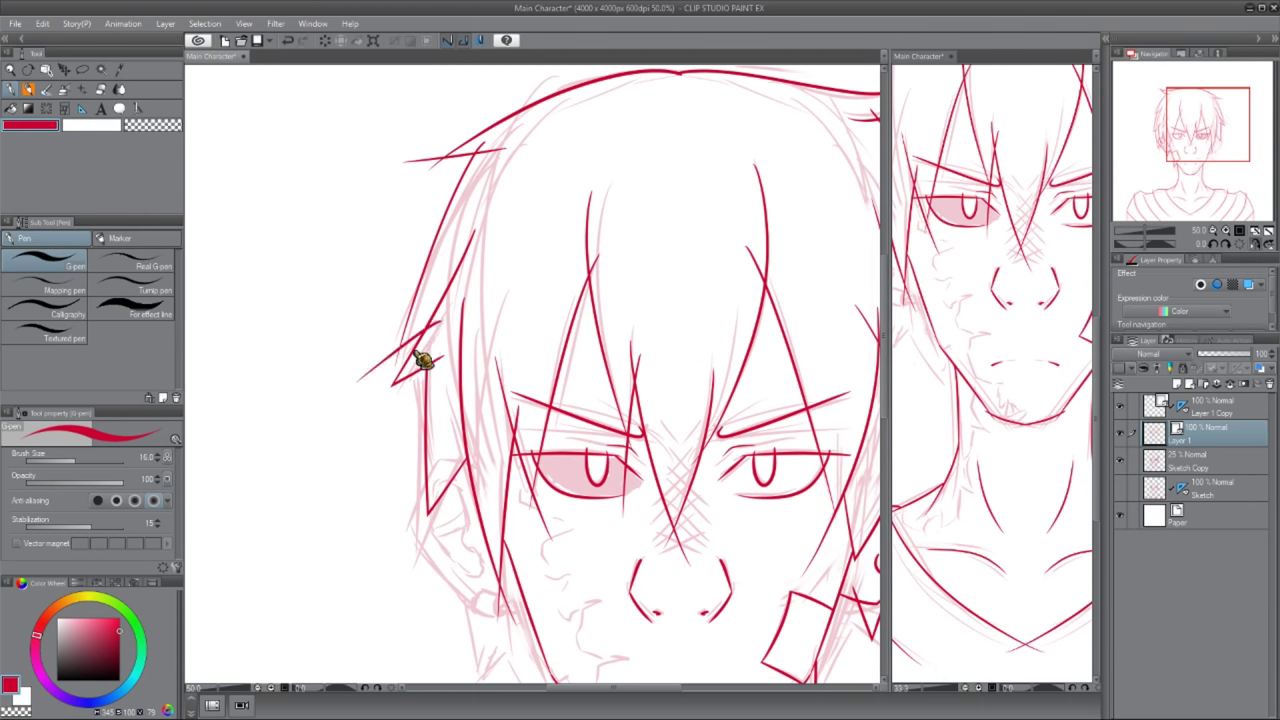
- Ink a second outer hair lock falling toward the ear on the dark-eye side and trim its crossing line ends
{"action": "mouse_move", "coordinate": [437, 333]}
{"action": "left_mouse_down"}
{"action": "mouse_move", "coordinate": [365, 387]}
{"action": "mouse_move", "coordinate": [404, 548]}
{"action": "mouse_move", "coordinate": [437, 425]}
{"action": "left_mouse_up"}
{"action": "scroll", "coordinate": [389, 444], "scroll_direction": "up", "scroll_amount": 1}
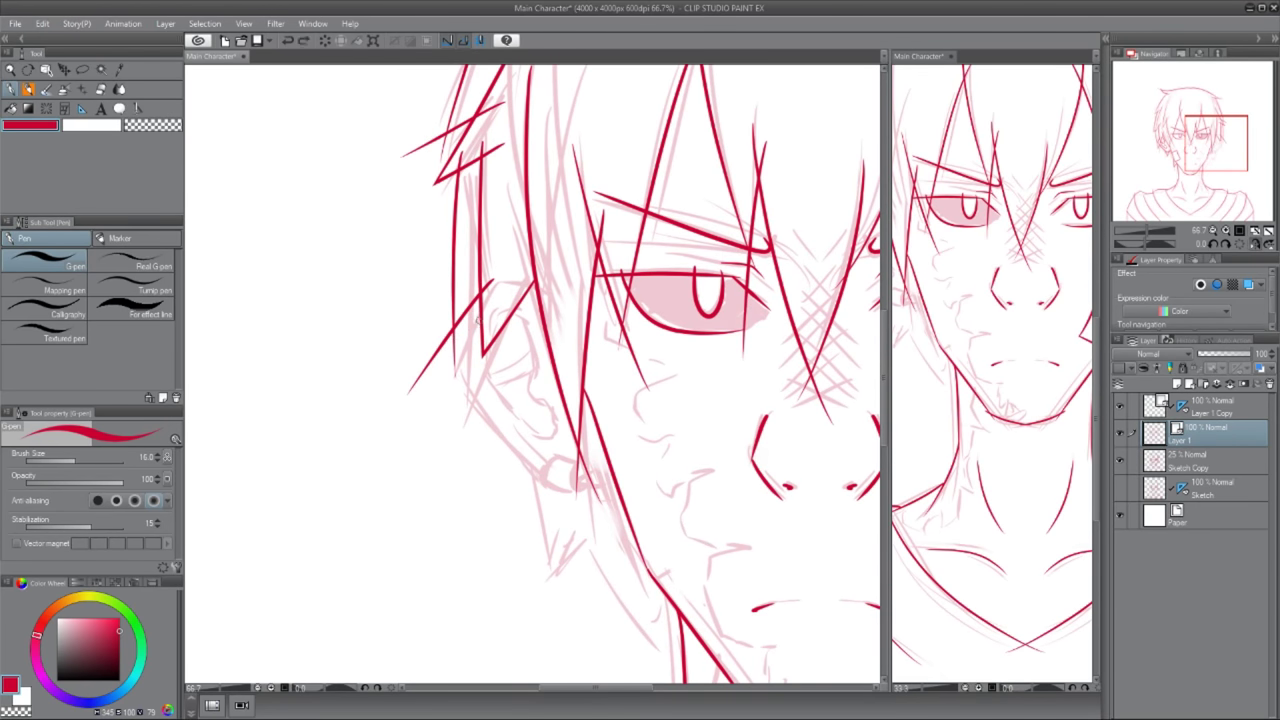
{"action": "key", "text": "e"}
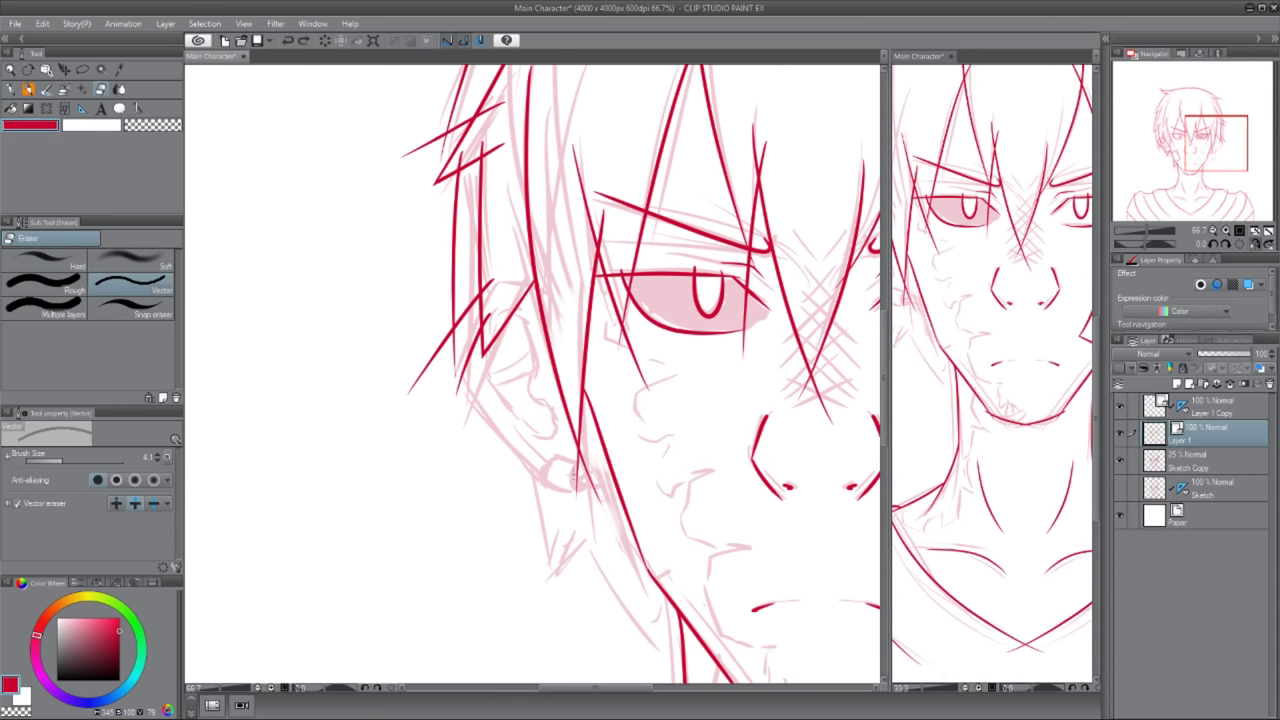
{"action": "key", "text": "p"}
- Ink the outer contour and lower edge of the ear on the dark-eye side, cleaning up its overhanging ends
{"action": "mouse_move", "coordinate": [490, 272]}
{"action": "left_mouse_down"}
{"action": "mouse_move", "coordinate": [492, 325]}
{"action": "mouse_move", "coordinate": [545, 480]}
{"action": "left_mouse_up"}
{"action": "key", "text": "ctrl+z"}
{"action": "mouse_move", "coordinate": [460, 356]}
{"action": "left_mouse_down"}
{"action": "mouse_move", "coordinate": [540, 470]}
{"action": "mouse_move", "coordinate": [633, 486]}
{"action": "left_mouse_up"}
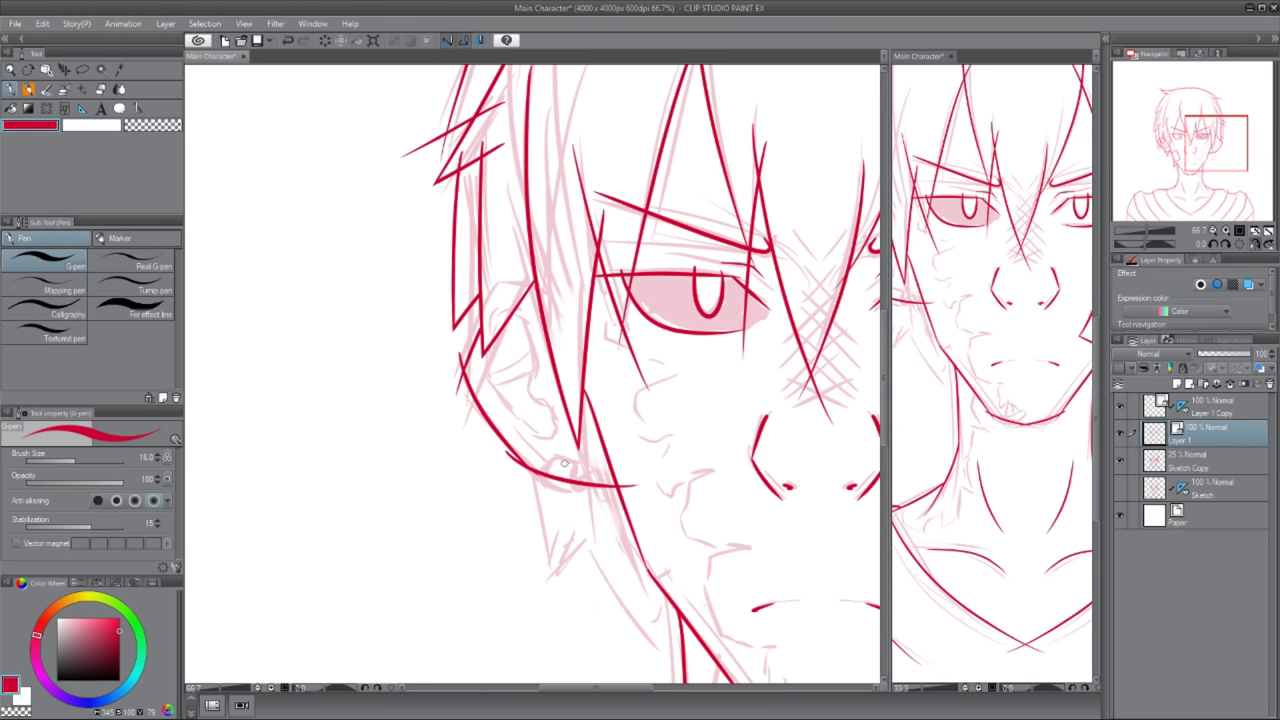
{"action": "key", "text": "e"}
{"action": "left_click_drag", "start_coordinate": [530, 466], "coordinate": [636, 483]}
{"action": "key", "text": "p"}
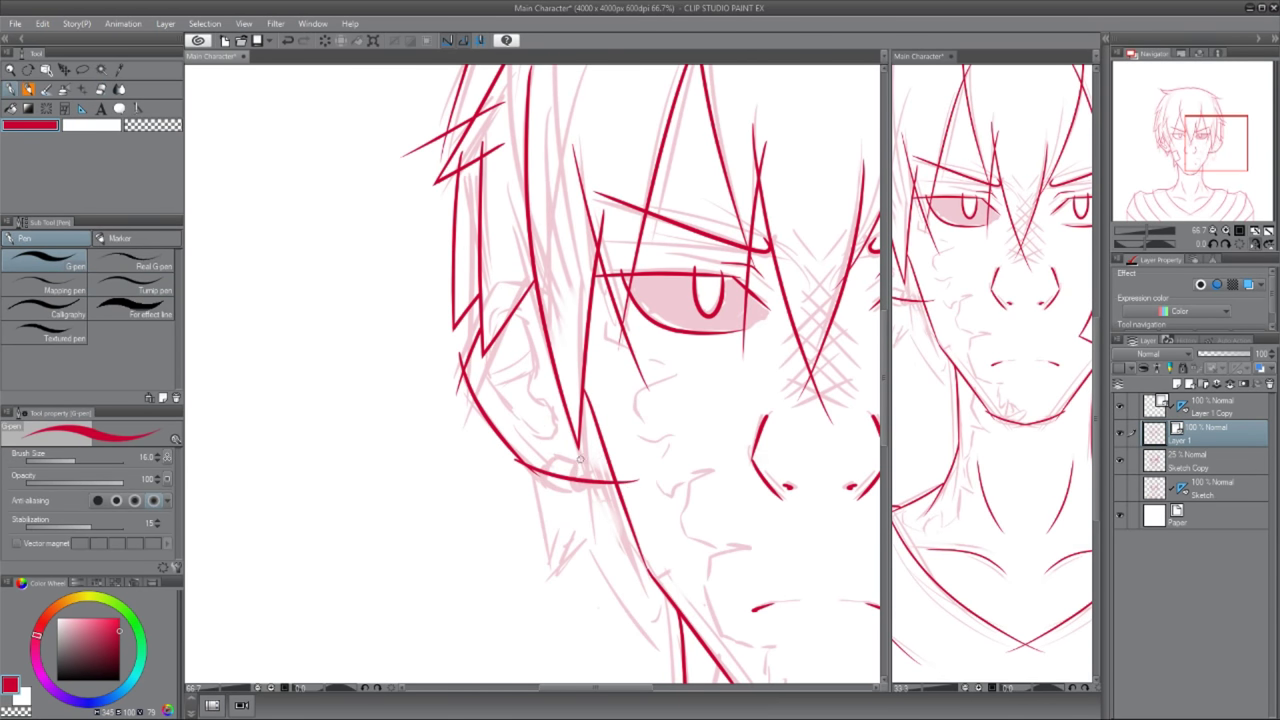
- Undo the ear's outer contour on the dark-eye side and ink it again down to the lobe
{"action": "key", "text": "ctrl+z"}
{"action": "mouse_move", "coordinate": [463, 345]}
{"action": "left_mouse_down"}
{"action": "mouse_move", "coordinate": [540, 470]}
{"action": "mouse_move", "coordinate": [632, 482]}
{"action": "left_mouse_up"}
{"action": "key", "text": "e"}
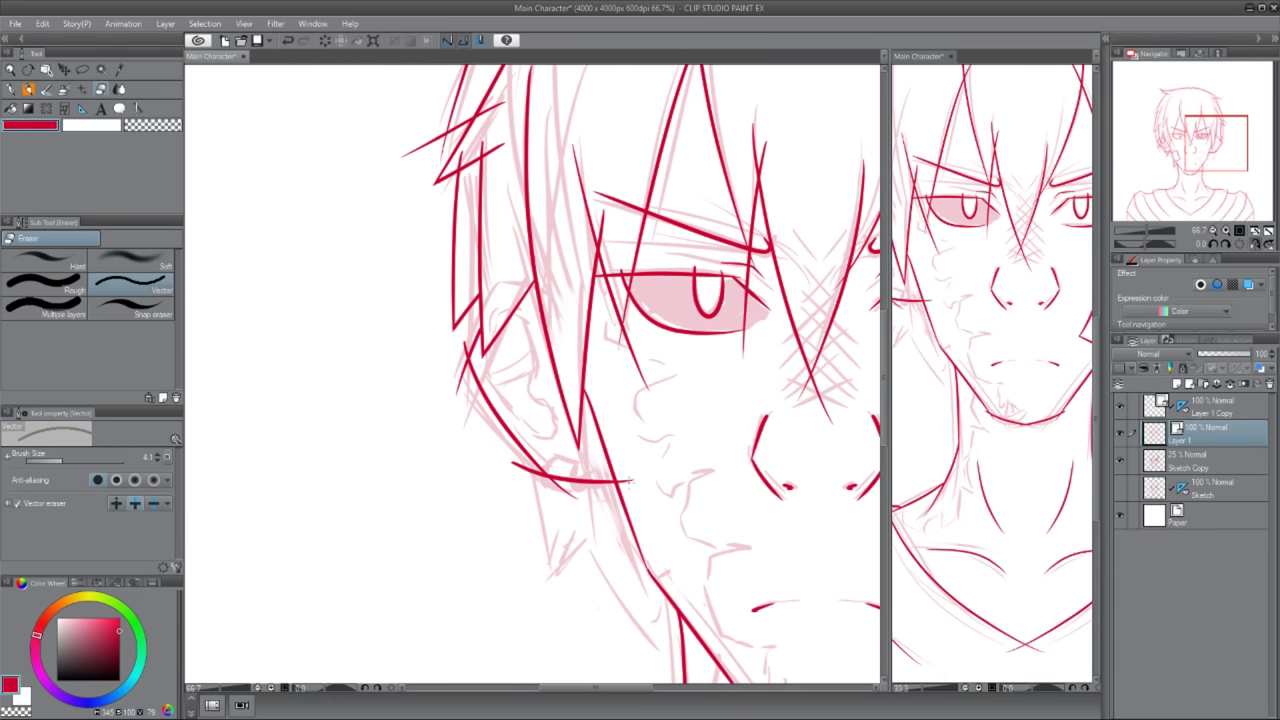
- Ink the short inner fold lines of the ear on the dark-eye side
{"action": "key", "text": "p"}
{"action": "scroll", "coordinate": [464, 341], "scroll_direction": "up", "scroll_amount": 3}
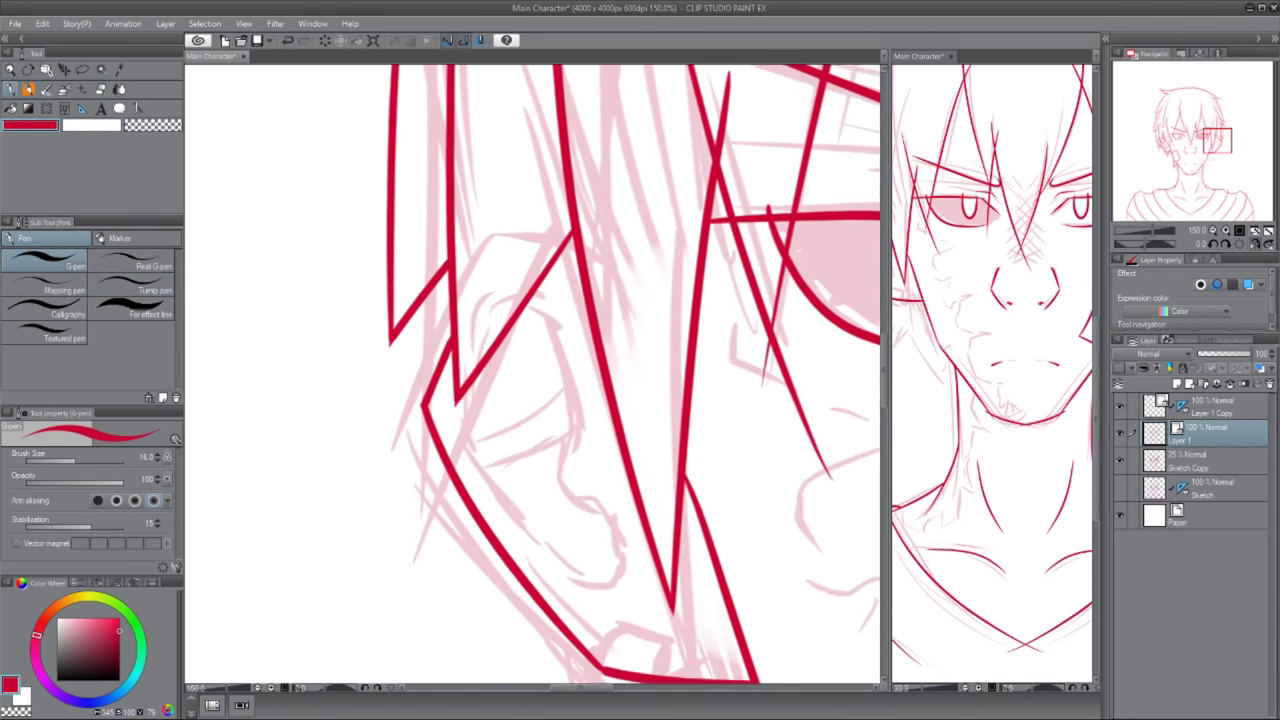
{"action": "left_click_drag", "start_coordinate": [531, 281], "coordinate": [570, 402]}
{"action": "left_click_drag", "start_coordinate": [552, 421], "coordinate": [557, 459]}
{"action": "left_click_drag", "start_coordinate": [461, 348], "coordinate": [467, 416]}
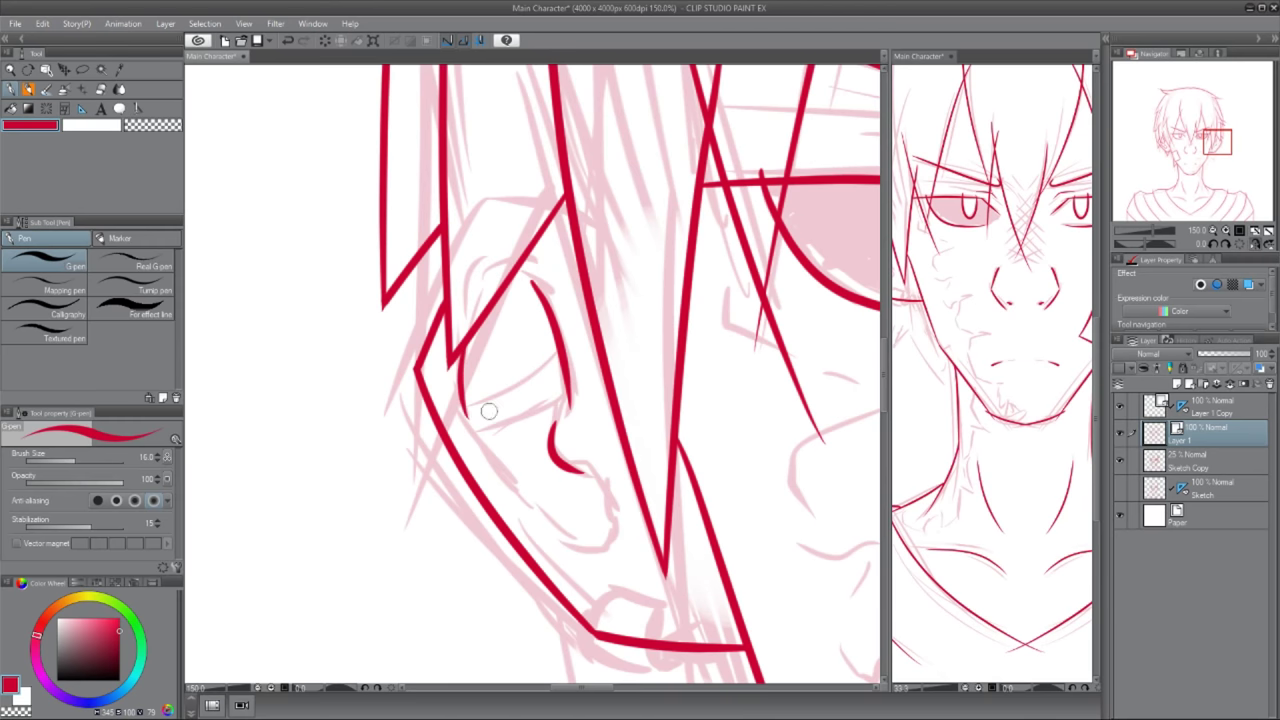
{"action": "left_click_drag", "start_coordinate": [596, 487], "coordinate": [568, 534]}
{"action": "mouse_move", "coordinate": [480, 430]}
{"action": "left_mouse_down"}
{"action": "mouse_move", "coordinate": [588, 545]}
{"action": "mouse_move", "coordinate": [655, 560]}
{"action": "left_mouse_up"}
- Ink a small rounded earring on the dark-eye side's earlobe and erase the ear line crossing it
{"action": "scroll", "coordinate": [551, 494], "scroll_direction": "down", "scroll_amount": 3}
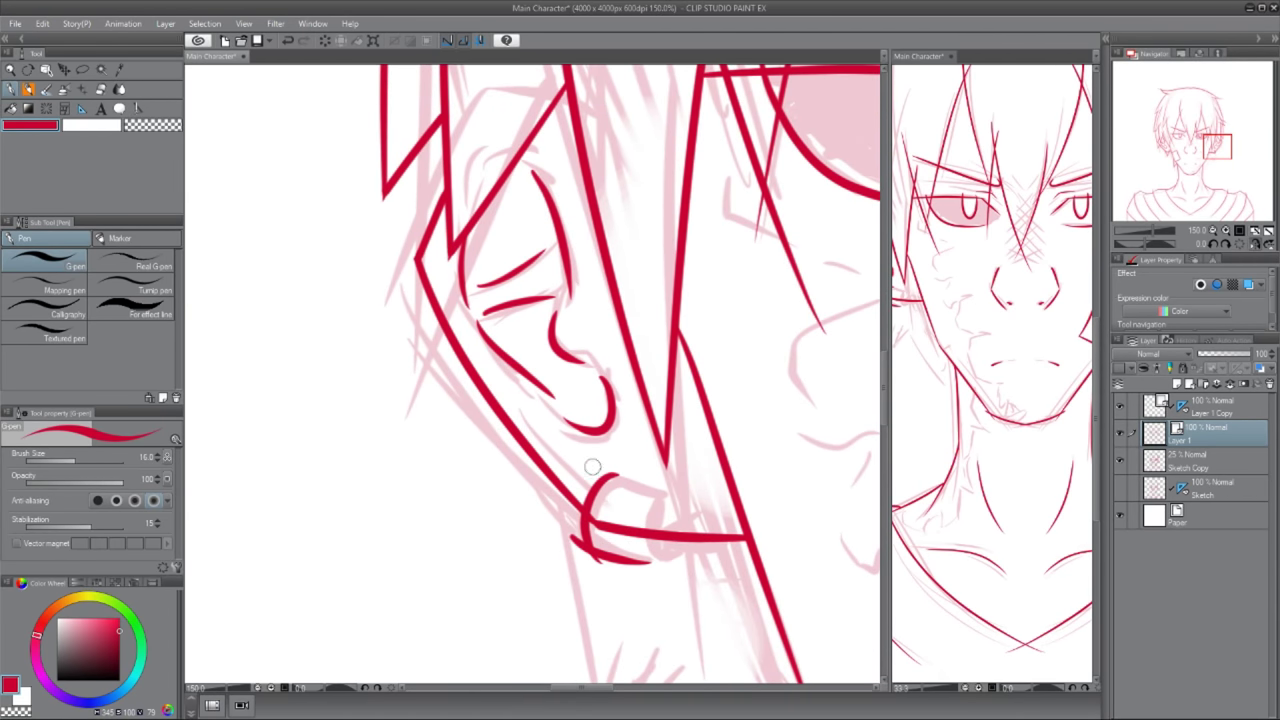
{"action": "left_click_drag", "start_coordinate": [593, 468], "coordinate": [665, 488]}
{"action": "left_click_drag", "start_coordinate": [660, 490], "coordinate": [648, 560]}
{"action": "key", "text": "e"}
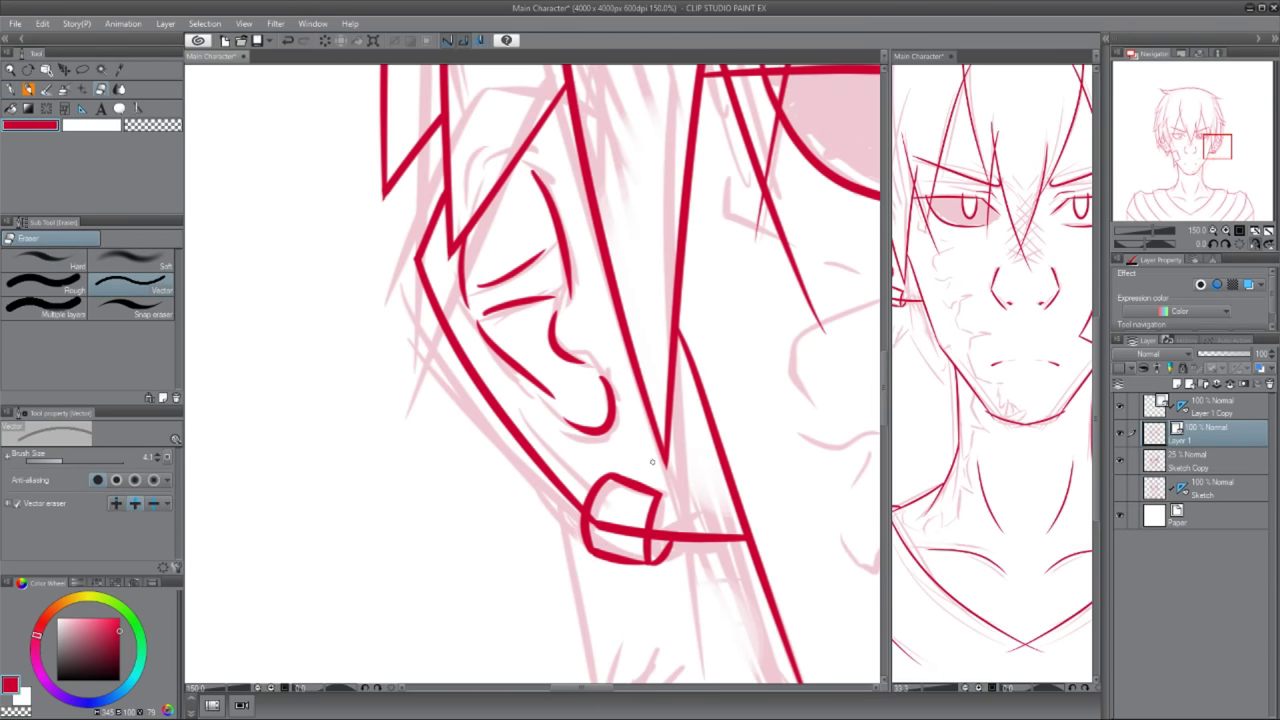
{"action": "scroll", "coordinate": [600, 500], "scroll_direction": "down", "scroll_amount": 4}
{"action": "left_click_drag", "start_coordinate": [742, 537], "coordinate": [666, 409]}
- Undo the crown outline on the dark-eye side and redraw it as one curve from the top of the head
{"action": "scroll", "coordinate": [666, 409], "scroll_direction": "up", "scroll_amount": 1}
{"action": "scroll", "coordinate": [686, 457], "scroll_direction": "down", "scroll_amount": 1}
{"action": "scroll", "coordinate": [640, 470], "scroll_direction": "up", "scroll_amount": 2}
{"action": "left_click_drag", "start_coordinate": [430, 412], "coordinate": [552, 226]}
{"action": "key", "text": "p"}
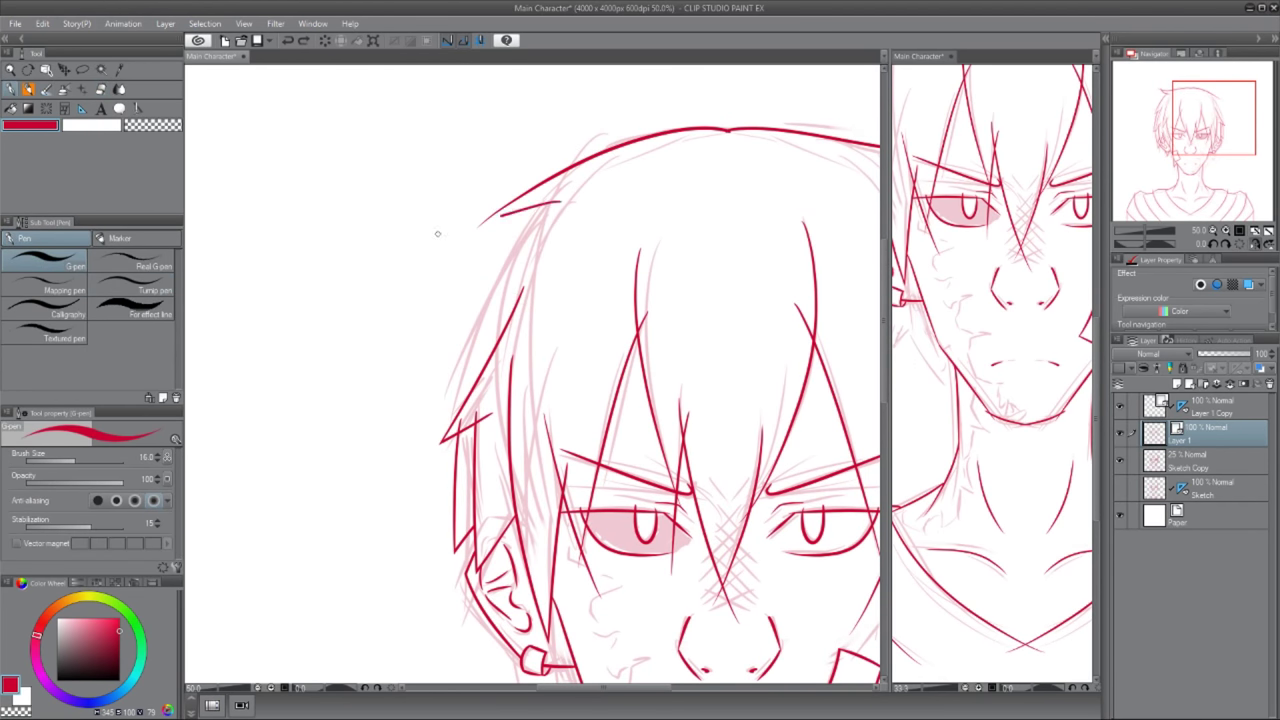
{"action": "key", "text": "ctrl+z"}
{"action": "key", "text": "e"}
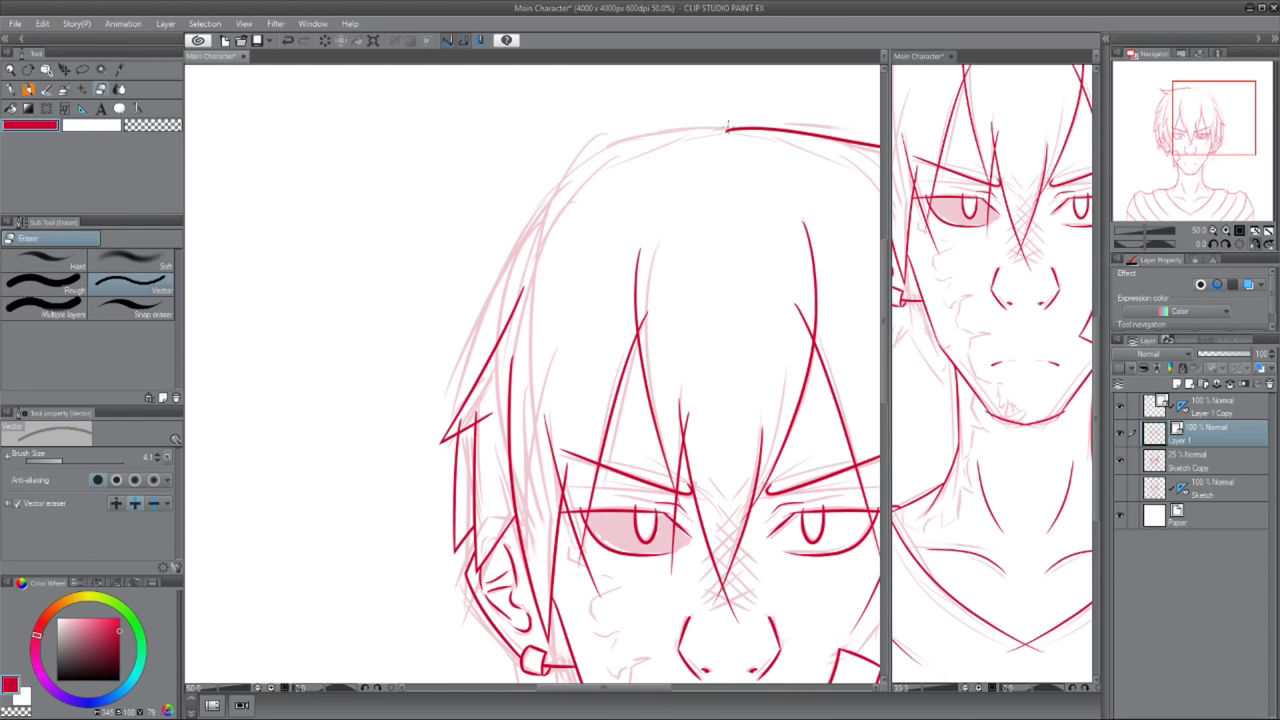
{"action": "key", "text": "p"}
{"action": "left_click_drag", "start_coordinate": [478, 218], "coordinate": [728, 129]}
- Ink the spiky outer hair locks from the crown down toward the ear on the dark-eye side and trim their ends
{"action": "mouse_move", "coordinate": [528, 211]}
{"action": "left_mouse_down"}
{"action": "mouse_move", "coordinate": [425, 237]}
{"action": "mouse_move", "coordinate": [416, 370]}
{"action": "left_mouse_up"}
{"action": "mouse_move", "coordinate": [476, 318]}
{"action": "left_mouse_down"}
{"action": "mouse_move", "coordinate": [396, 375]}
{"action": "mouse_move", "coordinate": [430, 500]}
{"action": "left_mouse_up"}
{"action": "left_click_drag", "start_coordinate": [462, 452], "coordinate": [415, 513]}
{"action": "key", "text": "e"}
{"action": "left_click_drag", "start_coordinate": [434, 427], "coordinate": [462, 348]}
- Ink the pointed hair locks below the ear on the dark-eye side and erase their overhanging ends
{"action": "key", "text": "p"}
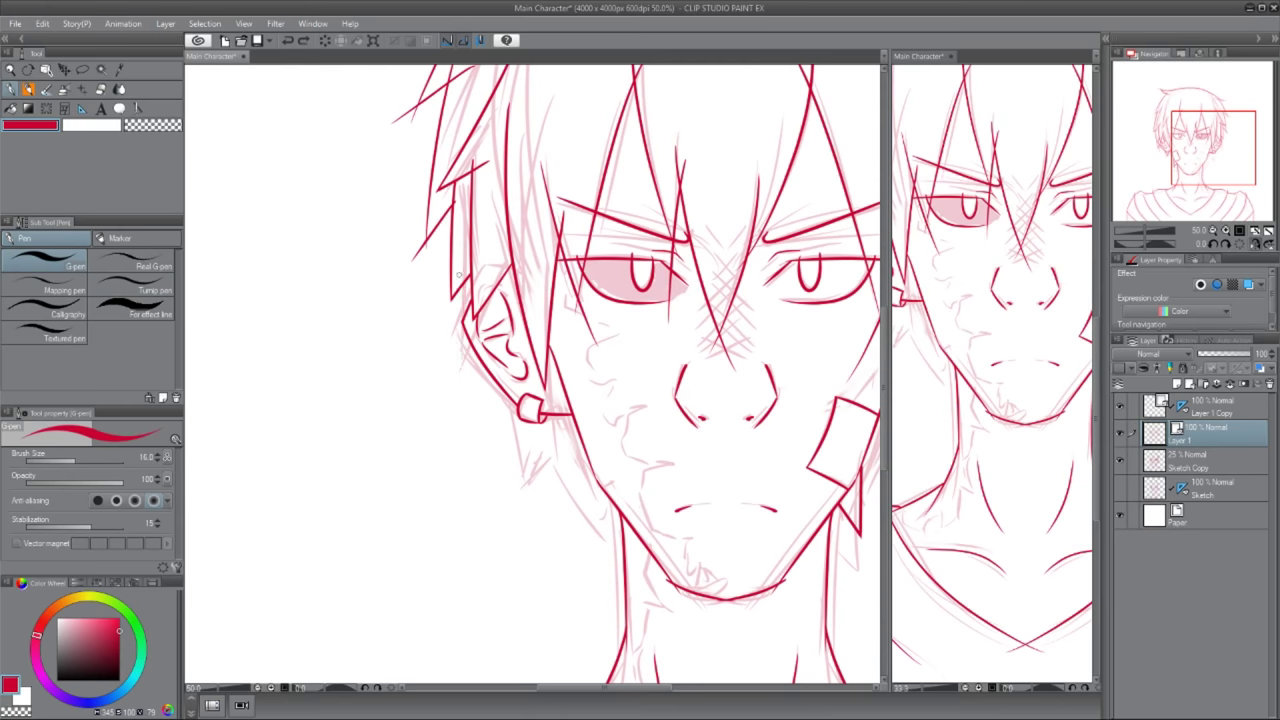
{"action": "left_click_drag", "start_coordinate": [559, 432], "coordinate": [499, 477]}
{"action": "left_click_drag", "start_coordinate": [607, 503], "coordinate": [577, 478]}
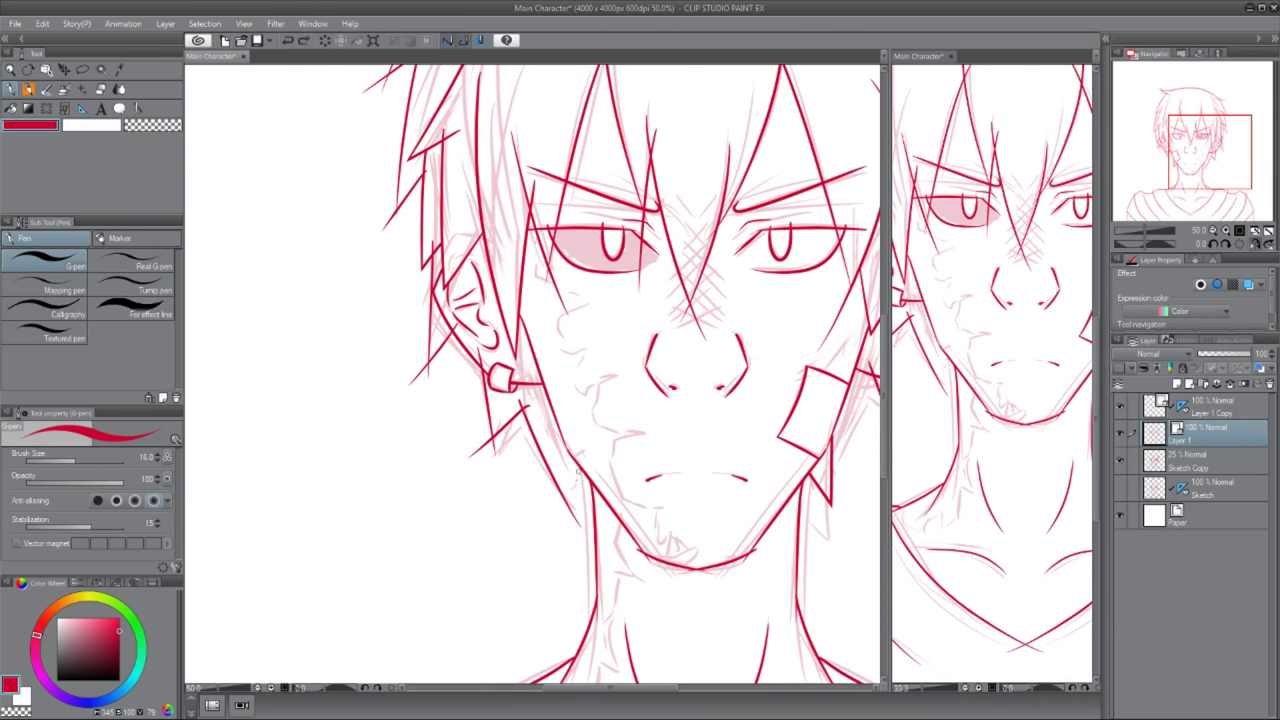
{"action": "key", "text": "e"}
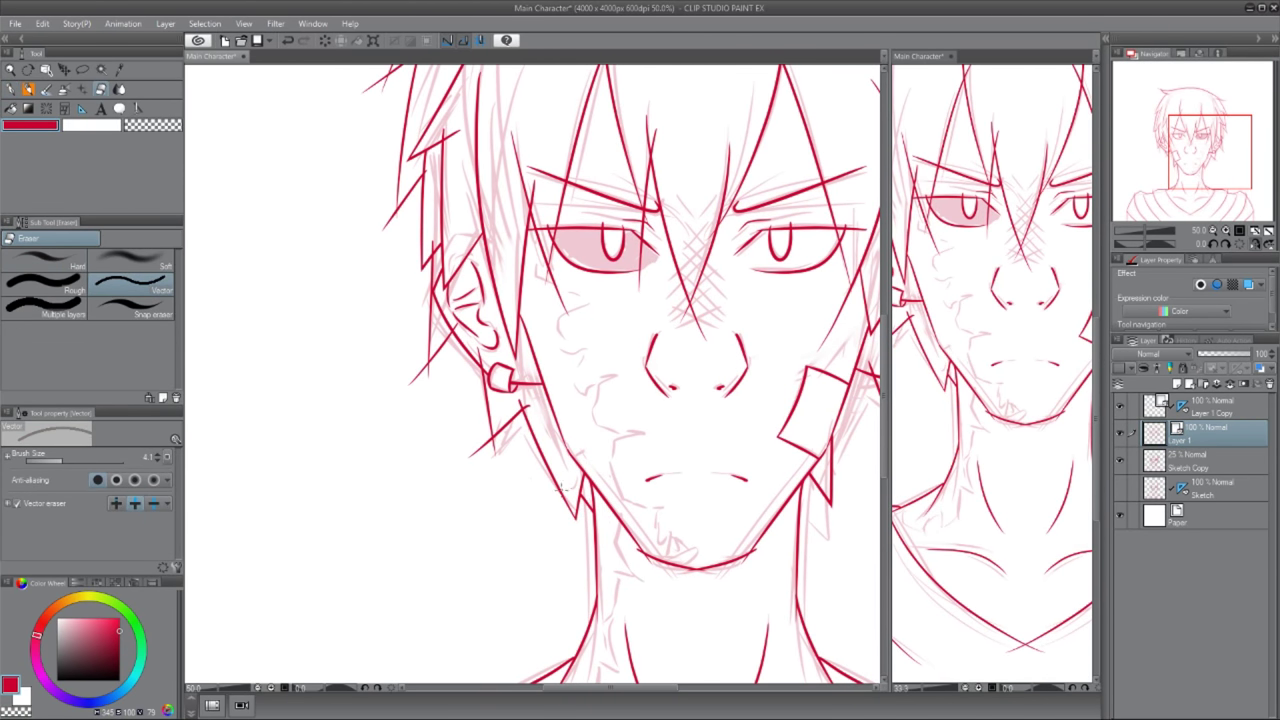
{"action": "scroll", "coordinate": [563, 488], "scroll_direction": "up", "scroll_amount": 1}
{"action": "left_click_drag", "start_coordinate": [446, 371], "coordinate": [455, 545]}
{"action": "left_click_drag", "start_coordinate": [474, 318], "coordinate": [560, 500]}
{"action": "scroll", "coordinate": [597, 233], "scroll_direction": "down", "scroll_amount": 1}
- Trim the iris lines overshooting the dark eye's upper lid and the crossing ends of the fringe tip between the eyes
{"action": "left_click_drag", "start_coordinate": [652, 523], "coordinate": [523, 286]}
{"action": "left_click_drag", "start_coordinate": [537, 641], "coordinate": [362, 385]}
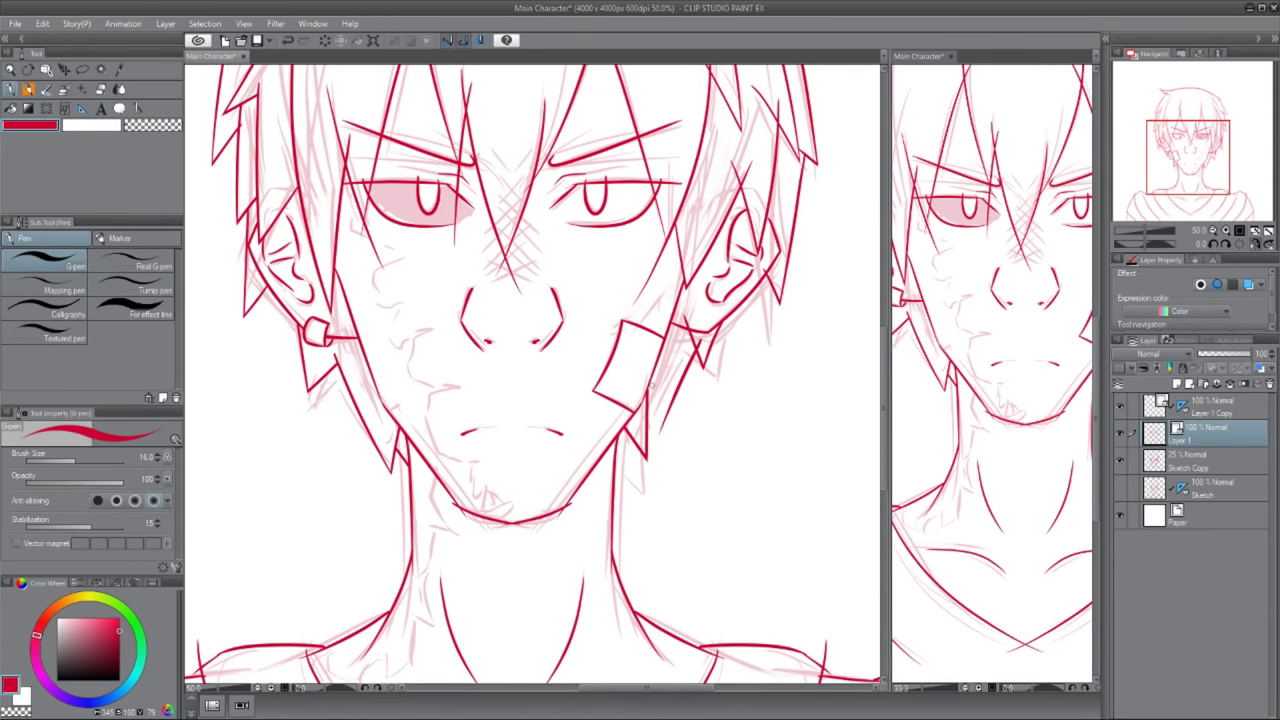
{"action": "scroll", "coordinate": [689, 334], "scroll_direction": "down", "scroll_amount": 1}
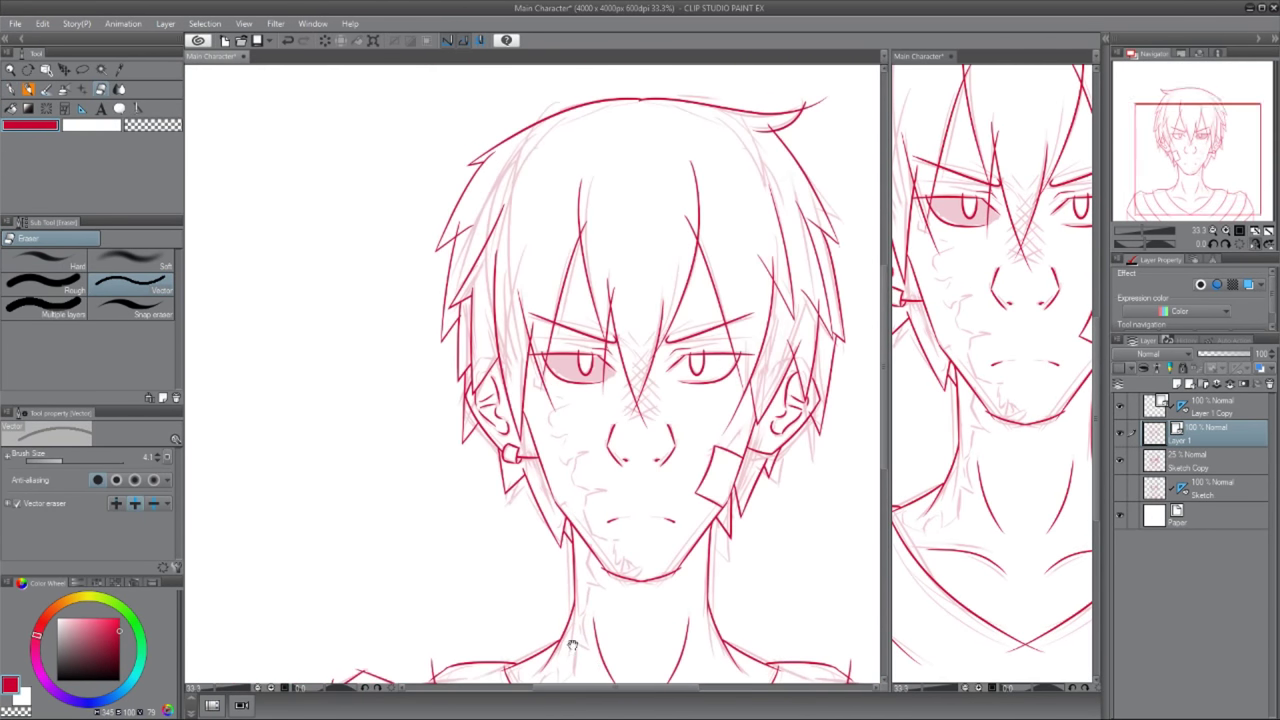
{"action": "scroll", "coordinate": [558, 527], "scroll_direction": "up", "scroll_amount": 4}
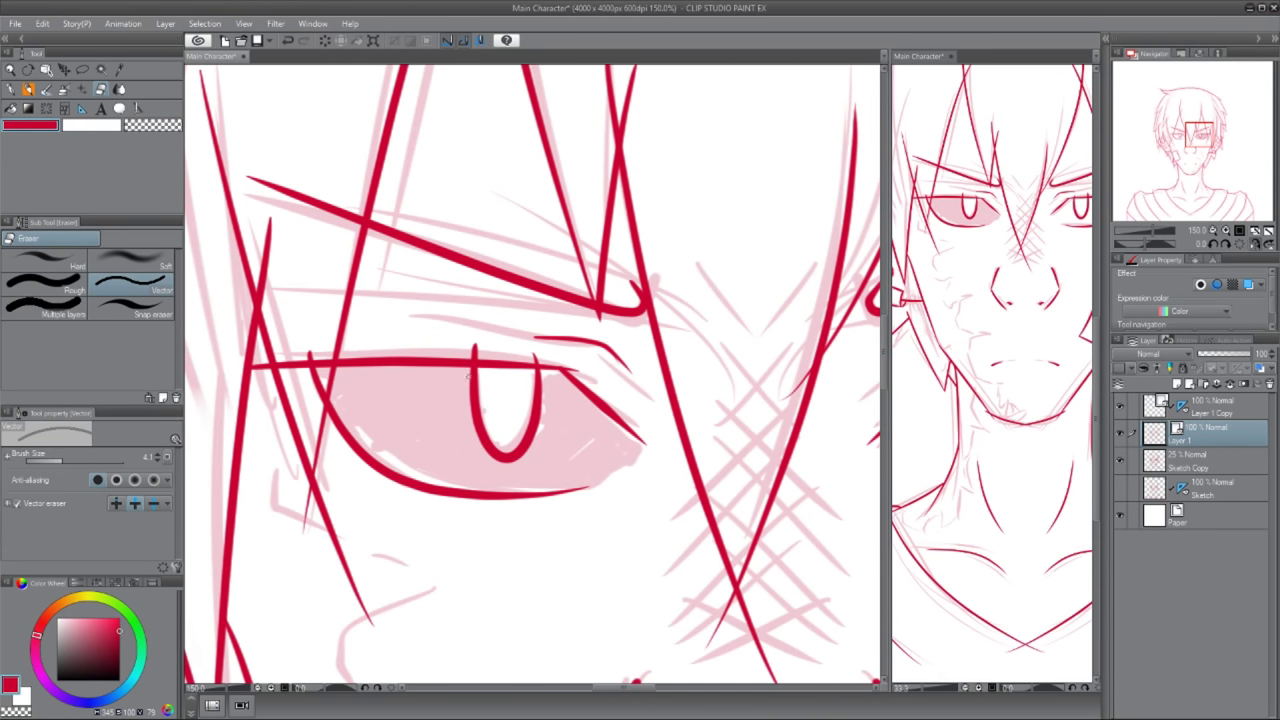
{"action": "scroll", "coordinate": [400, 355], "scroll_direction": "down", "scroll_amount": 3}
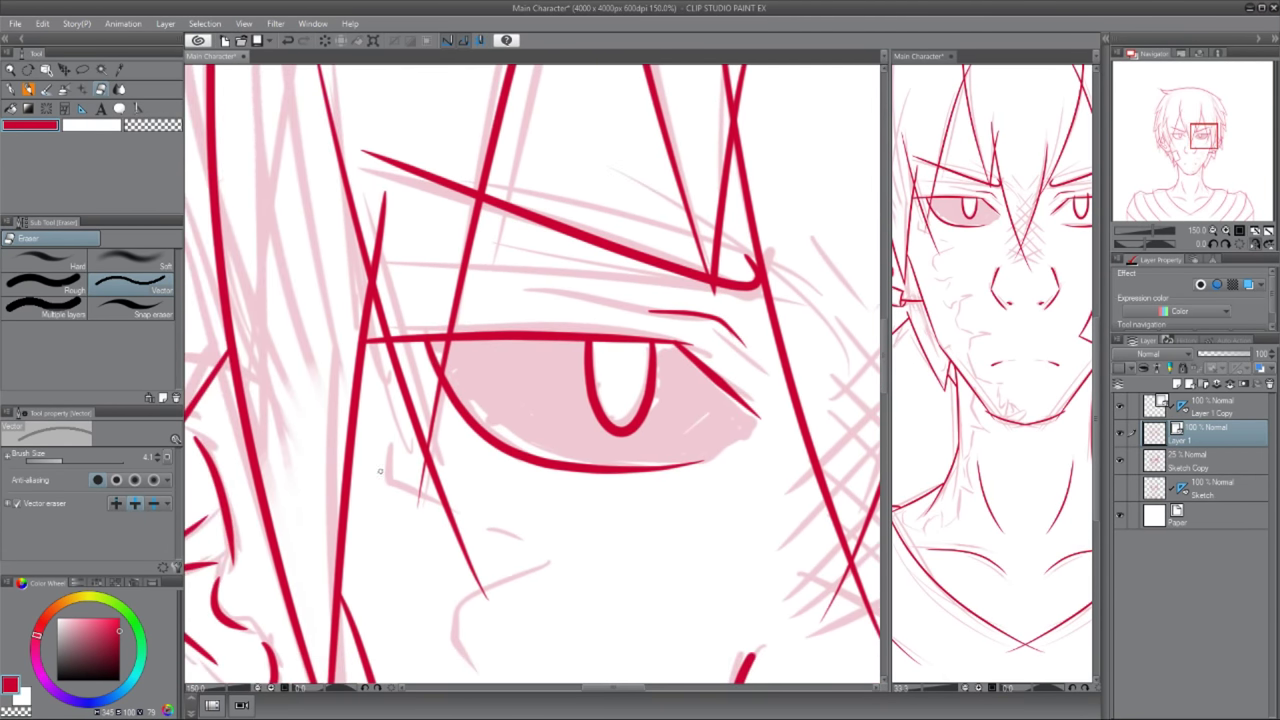
{"action": "scroll", "coordinate": [432, 355], "scroll_direction": "down", "scroll_amount": 3}
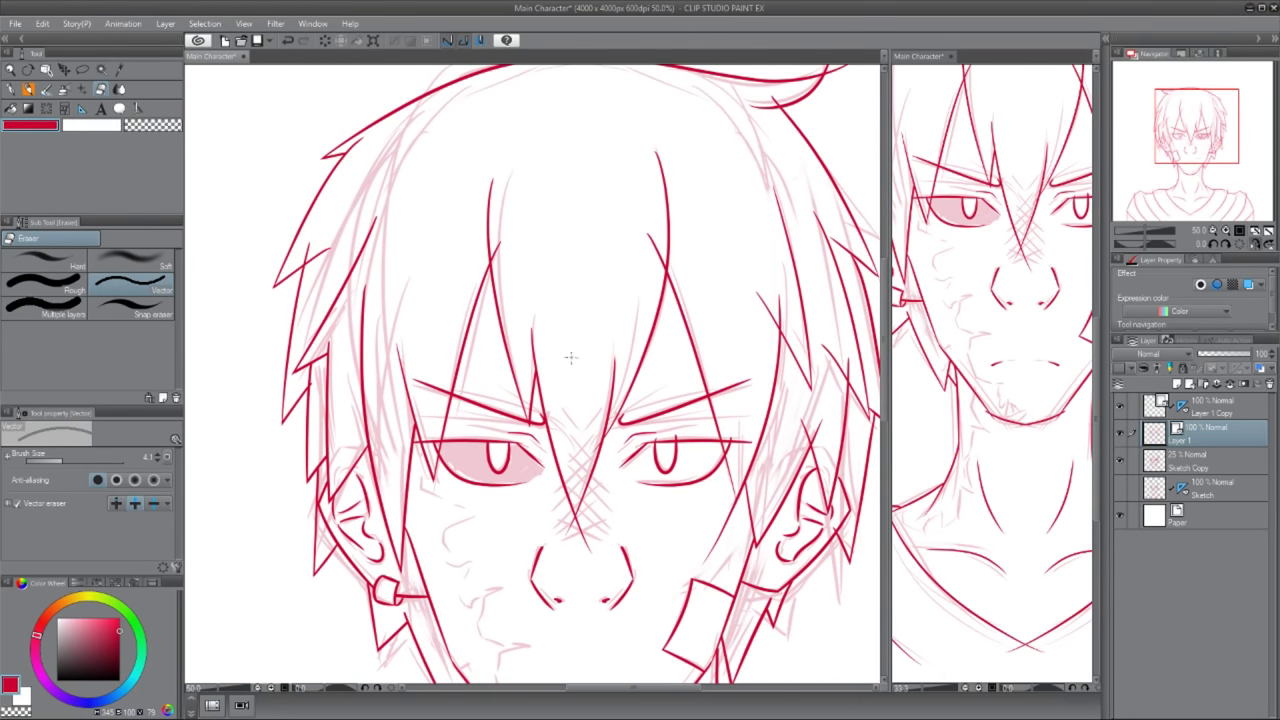
{"action": "scroll", "coordinate": [630, 335], "scroll_direction": "down", "scroll_amount": 1}
{"action": "scroll", "coordinate": [534, 480], "scroll_direction": "up", "scroll_amount": 1}
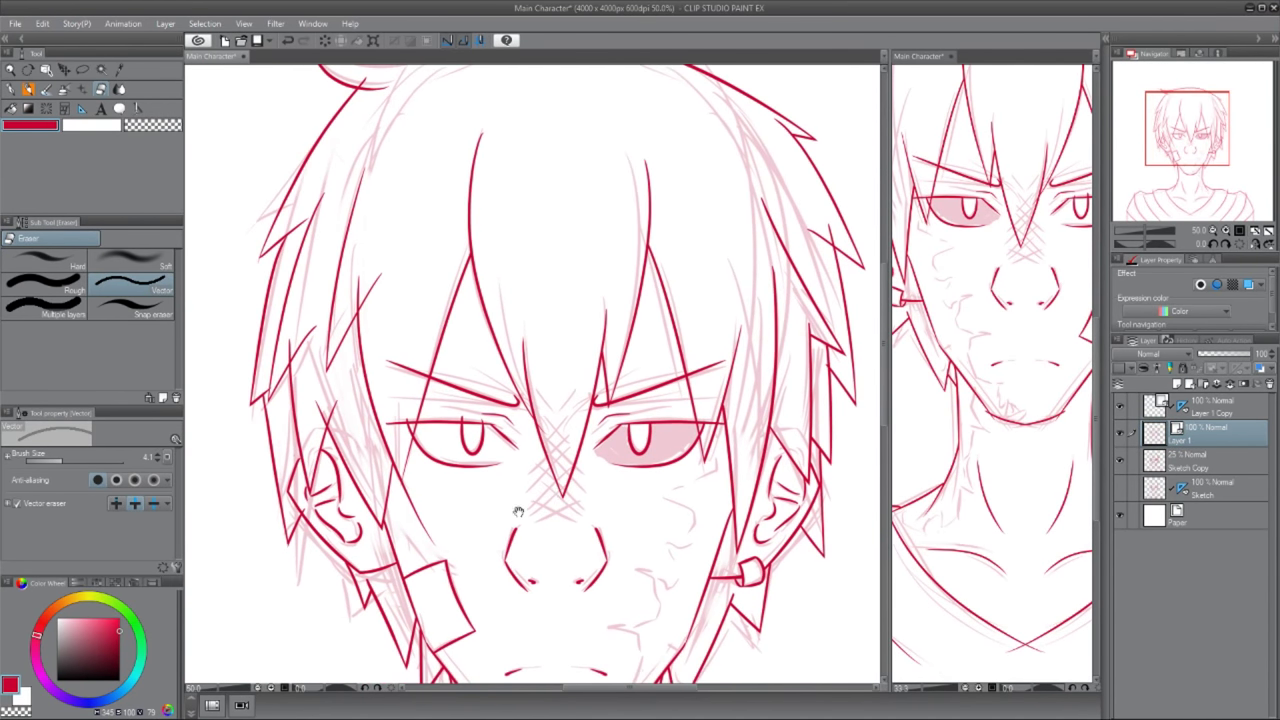
- Trim the overhanging hair ends on the bandaged-cheek side and the crossing ends where the jaw meets the chin
{"action": "scroll", "coordinate": [492, 348], "scroll_direction": "up", "scroll_amount": 5}
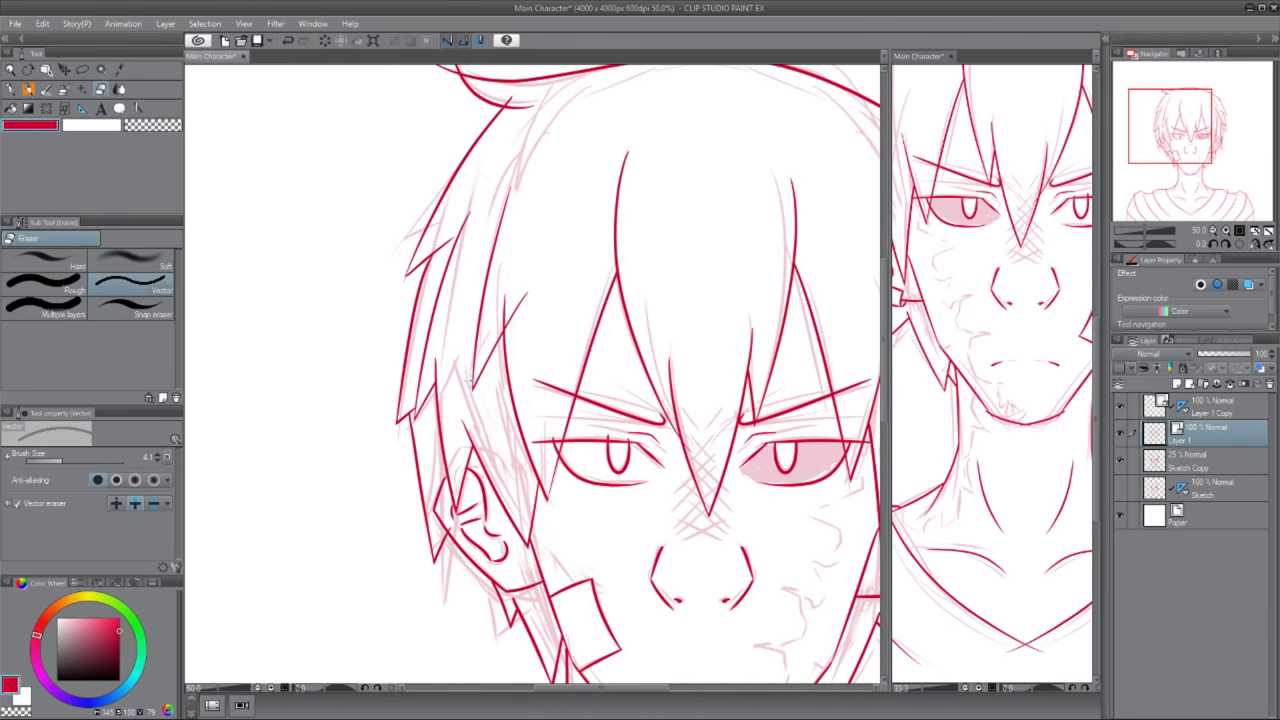
{"action": "scroll", "coordinate": [492, 285], "scroll_direction": "down", "scroll_amount": 8}
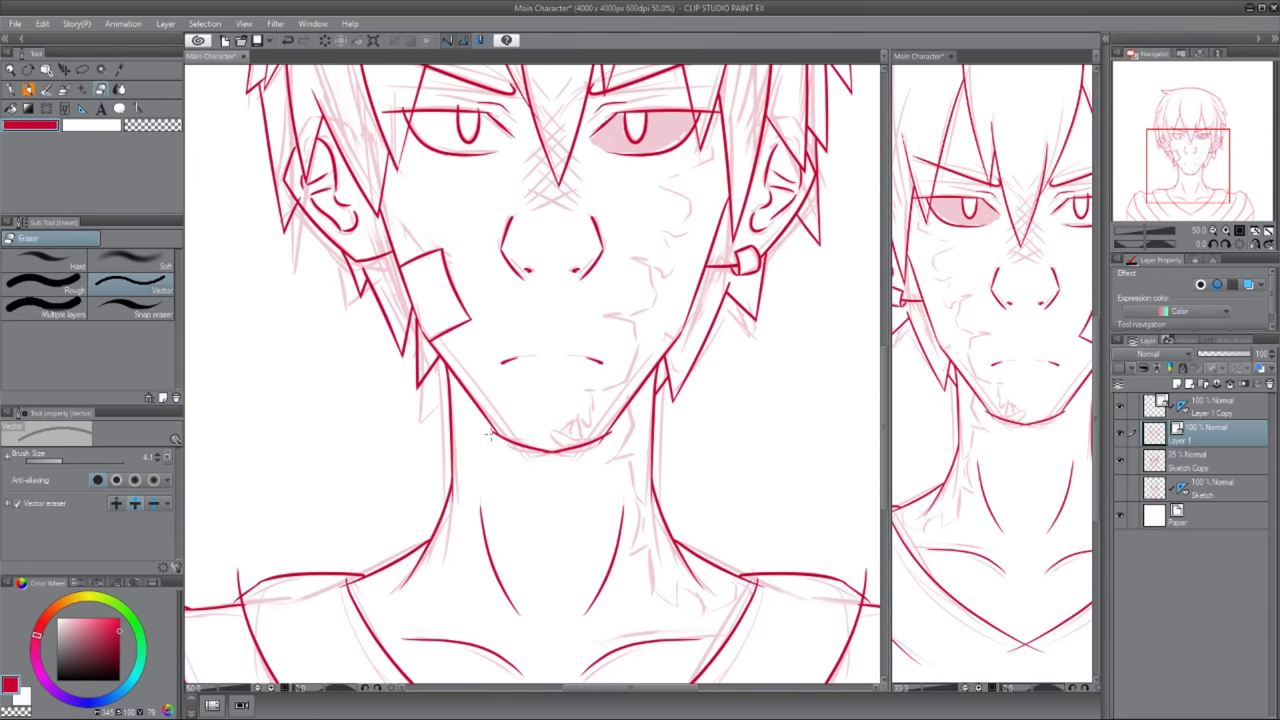
{"action": "scroll", "coordinate": [489, 433], "scroll_direction": "up", "scroll_amount": 6}
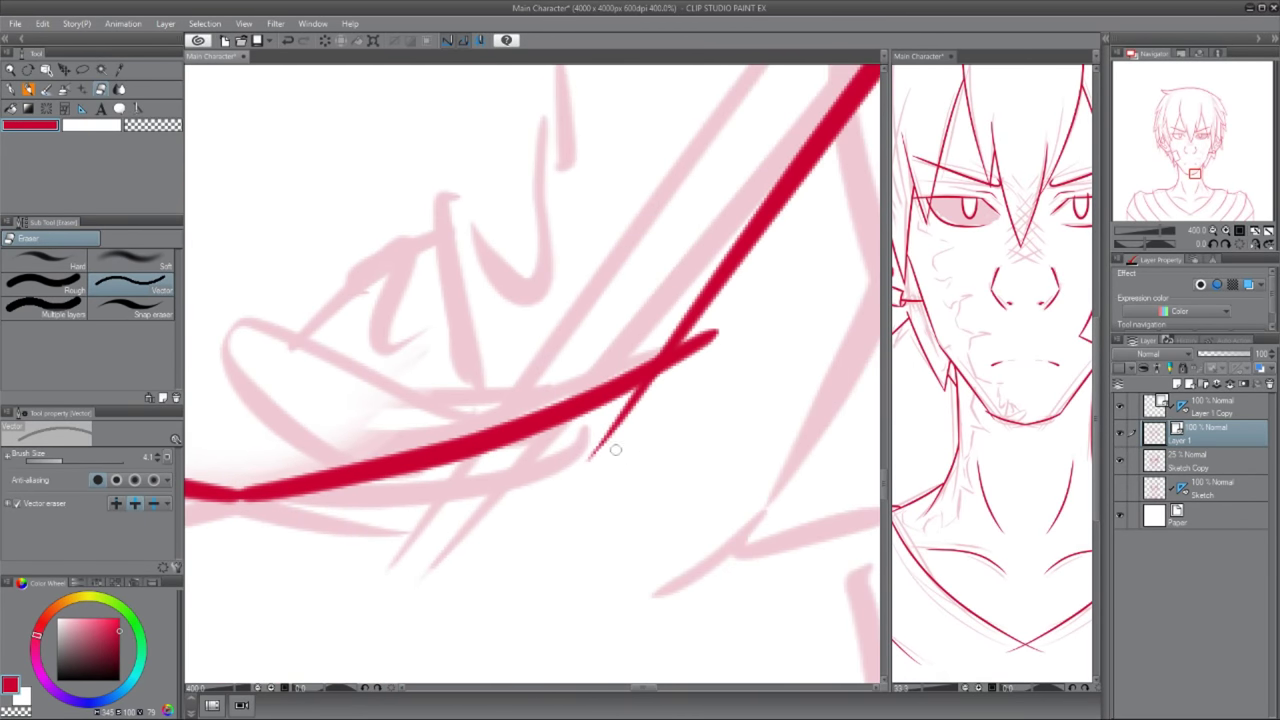
{"action": "scroll", "coordinate": [760, 620], "scroll_direction": "down", "scroll_amount": 6}
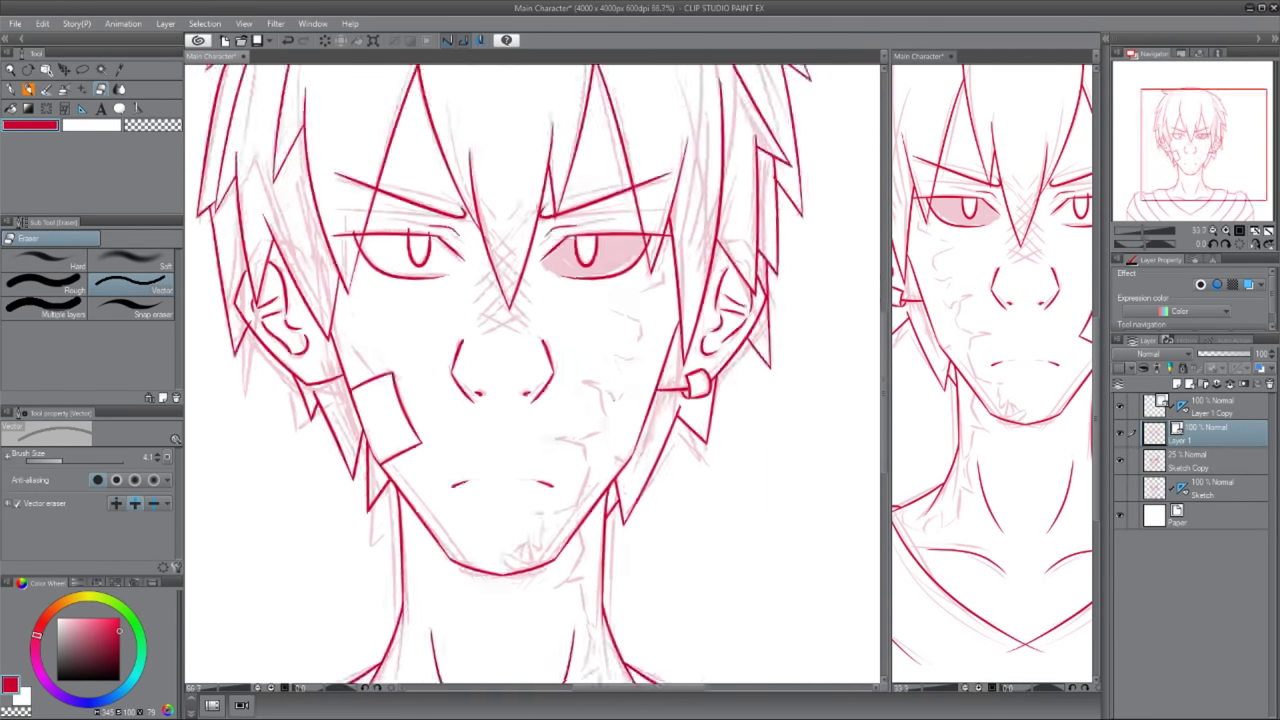
- Erase the overhanging ends of the hair tips above the ear and of the cowlick on the bandaged-cheek side
{"action": "scroll", "coordinate": [450, 435], "scroll_direction": "down", "scroll_amount": 3}
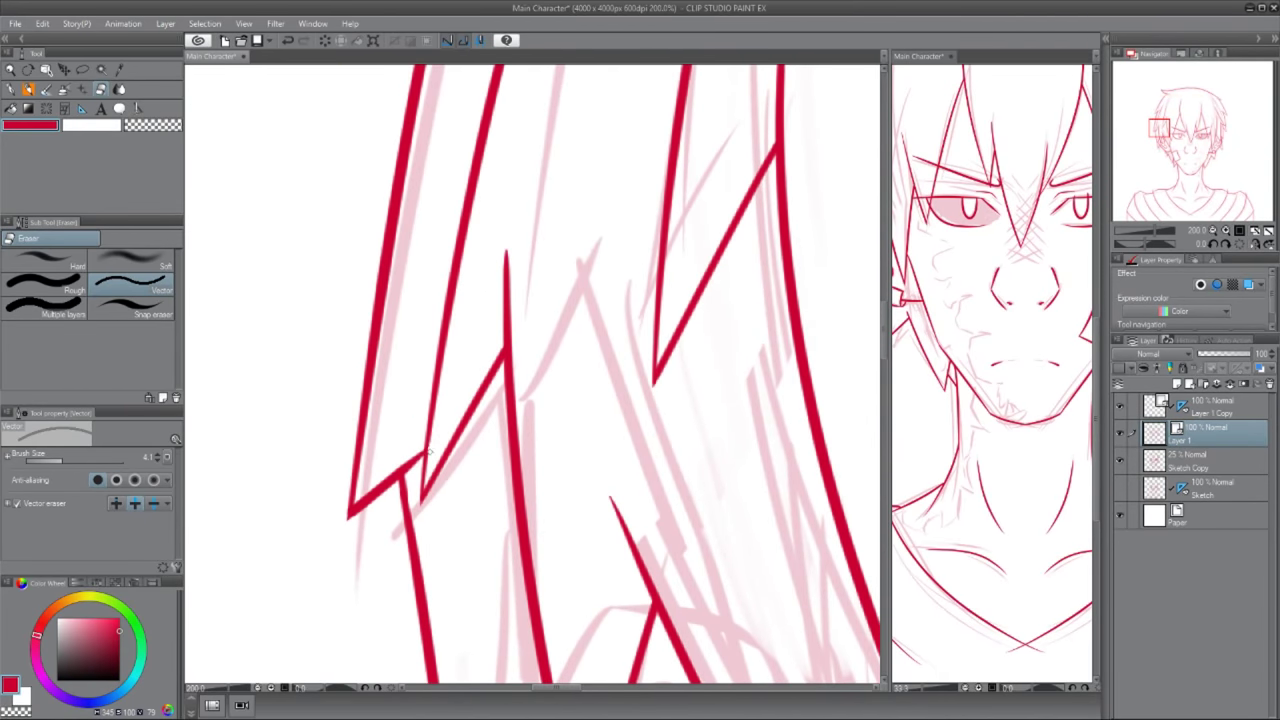
{"action": "scroll", "coordinate": [450, 435], "scroll_direction": "up", "scroll_amount": 3}
{"action": "scroll", "coordinate": [405, 543], "scroll_direction": "down", "scroll_amount": 2}
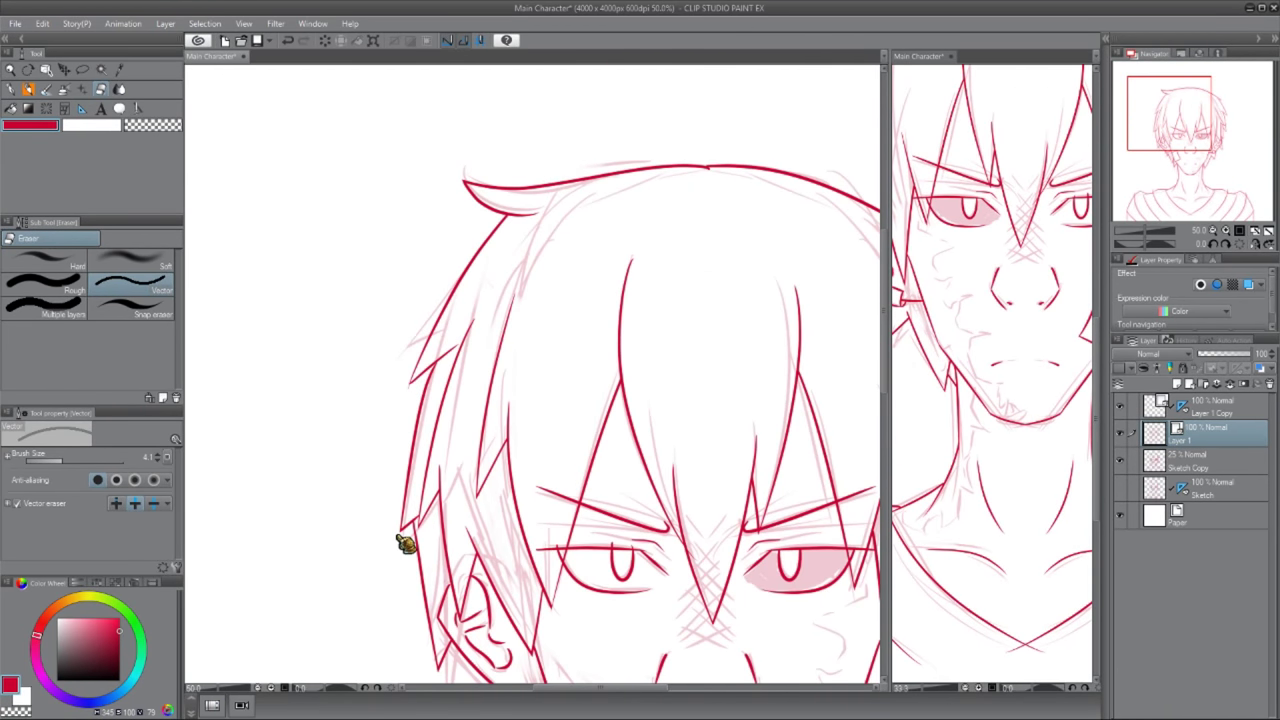
- Trim the crossing line ends on the clothing at the bandaged-side shoulder and at the point of the V-neck
{"action": "scroll", "coordinate": [398, 540], "scroll_direction": "down", "scroll_amount": 8}
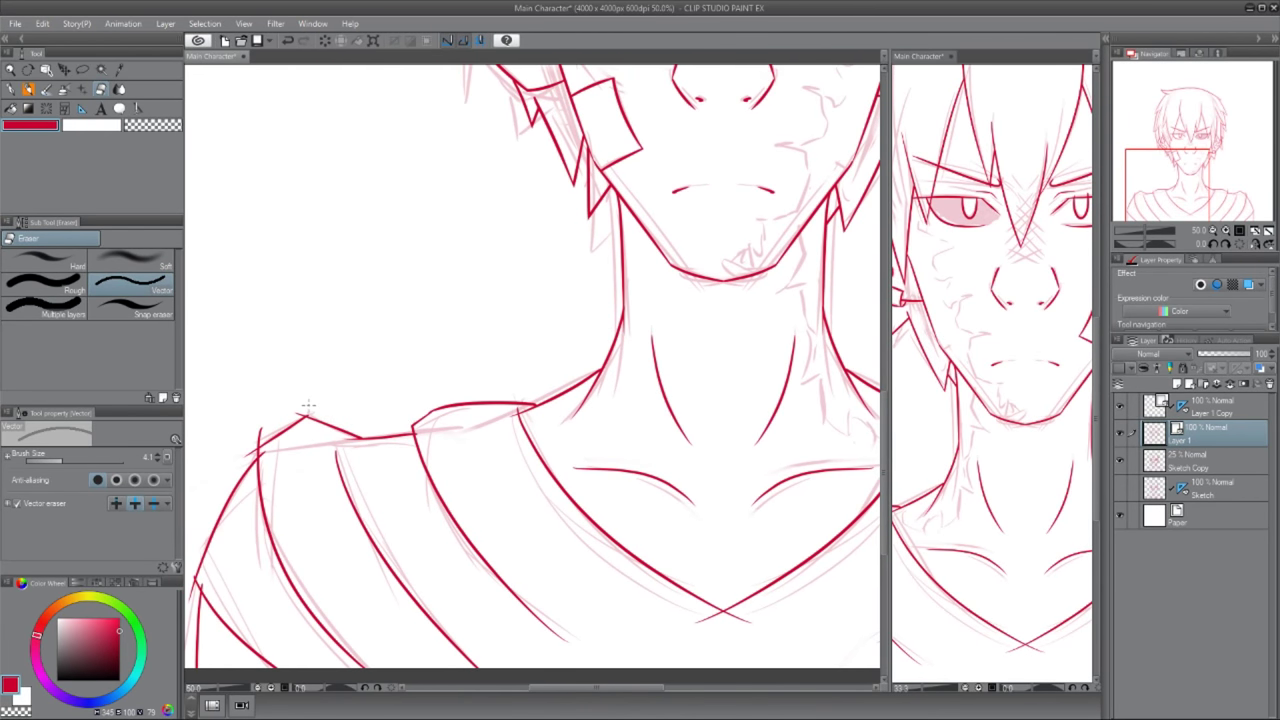
{"action": "scroll", "coordinate": [302, 406], "scroll_direction": "up", "scroll_amount": 4}
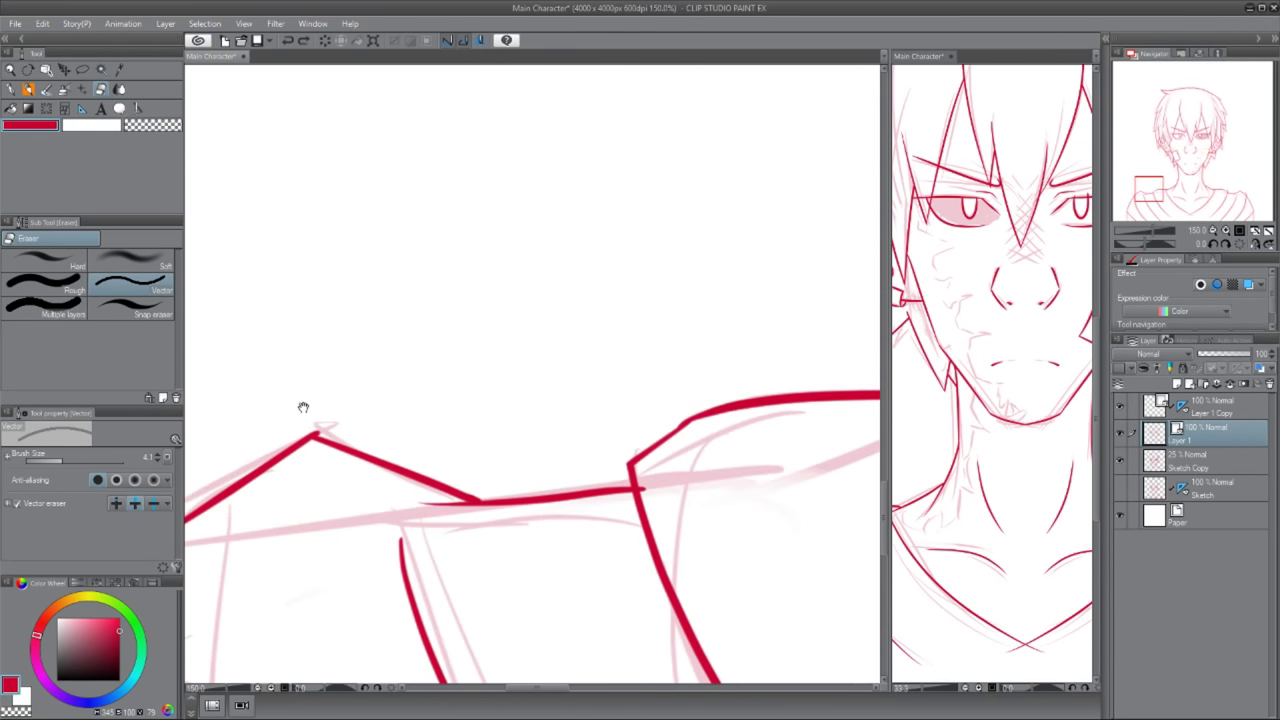
{"action": "scroll", "coordinate": [318, 548], "scroll_direction": "down", "scroll_amount": 4}
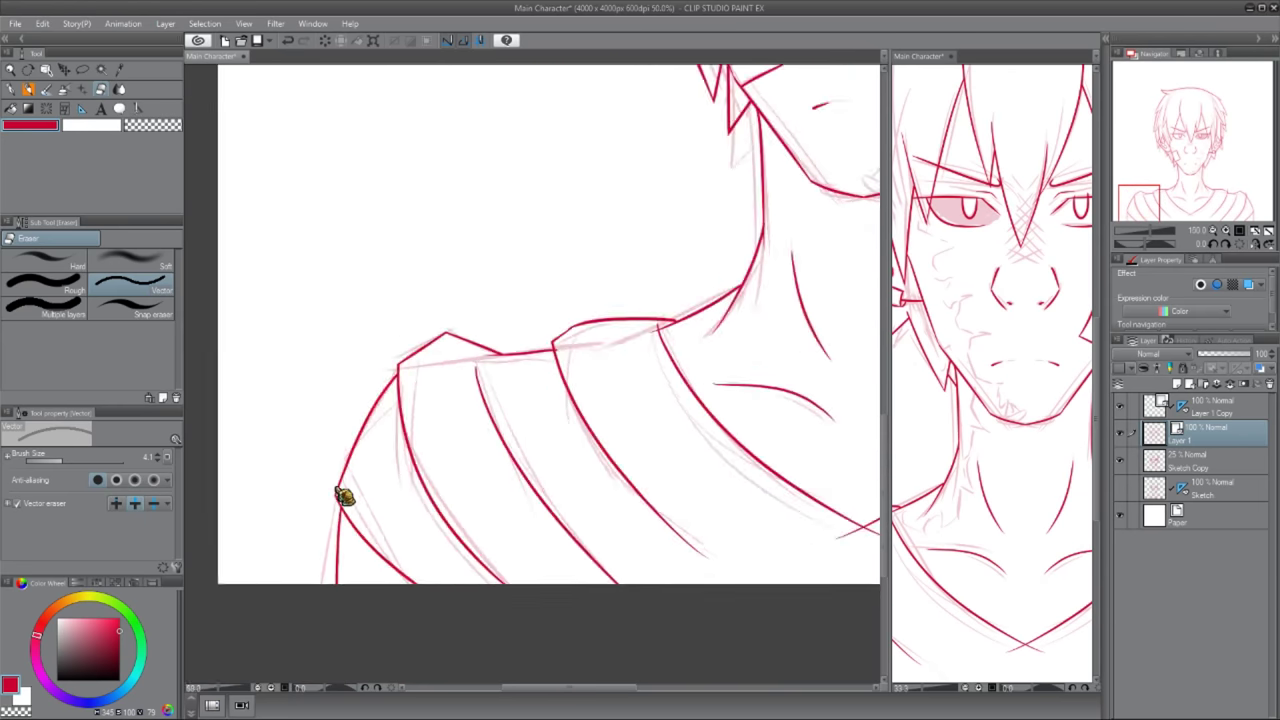
{"action": "scroll", "coordinate": [530, 530], "scroll_direction": "up", "scroll_amount": 2}
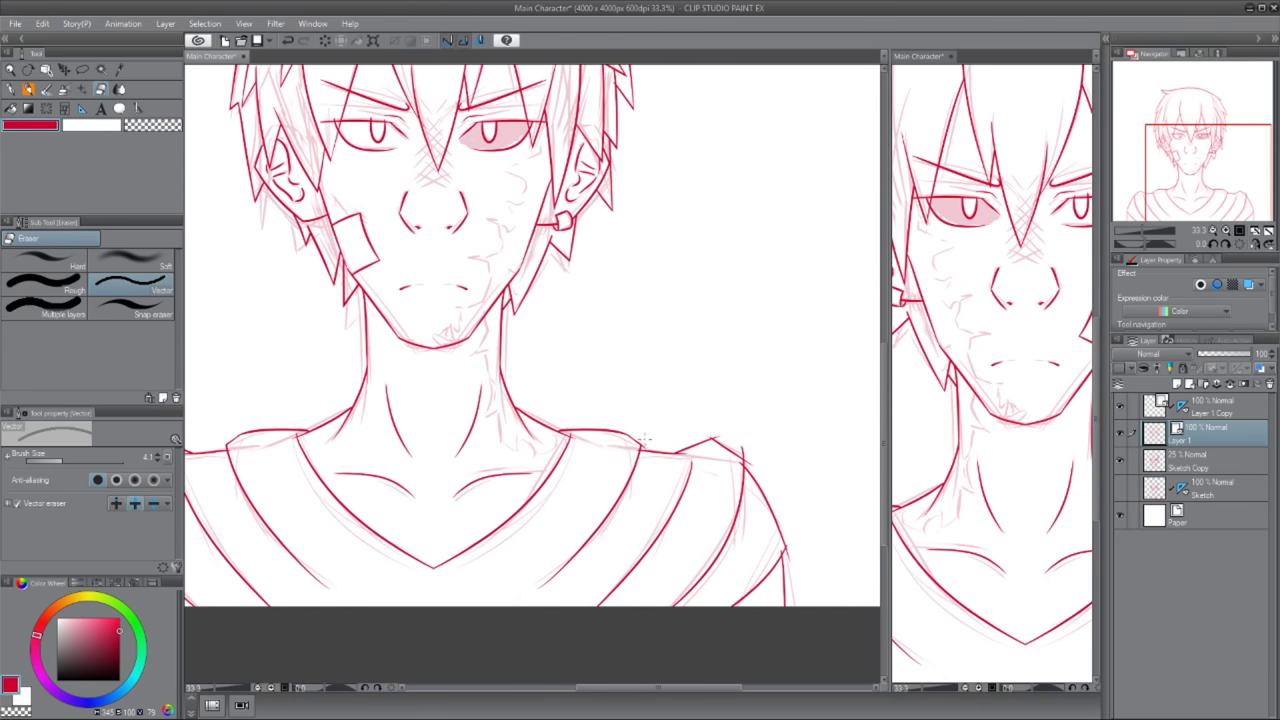
- Trim the crossing line ends of the collar, shoulder peak and sleeve folds on the dark-eye side
{"action": "scroll", "coordinate": [615, 479], "scroll_direction": "up", "scroll_amount": 3}
{"action": "left_click_drag", "start_coordinate": [615, 479], "coordinate": [274, 306]}
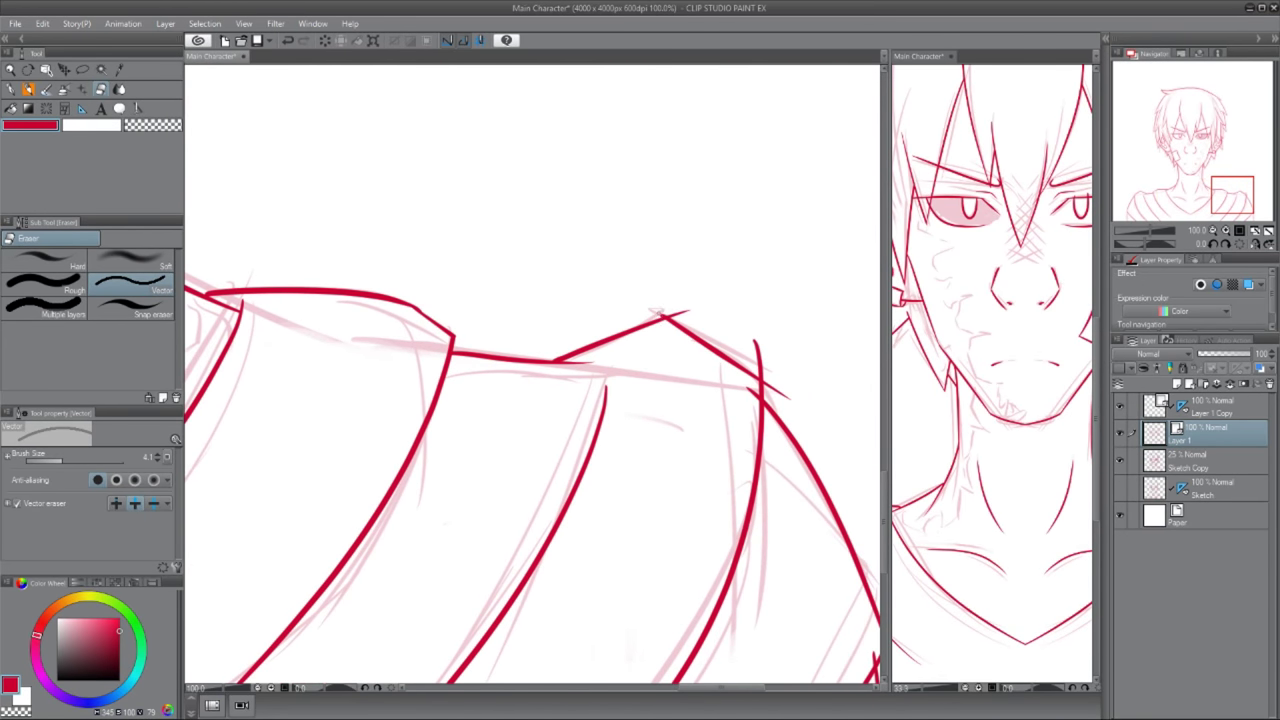
{"action": "left_click_drag", "start_coordinate": [767, 379], "coordinate": [734, 370]}
{"action": "scroll", "coordinate": [716, 383], "scroll_direction": "down", "scroll_amount": 2}
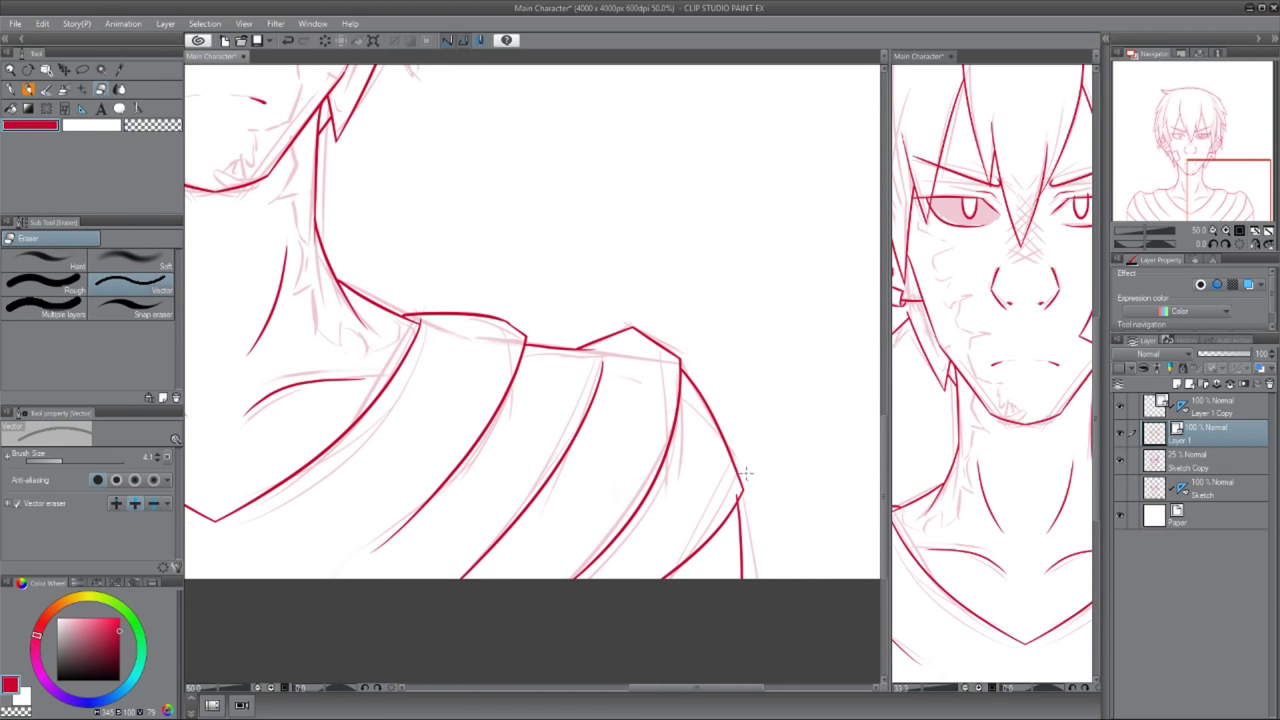
{"action": "scroll", "coordinate": [735, 484], "scroll_direction": "down", "scroll_amount": 2}
{"action": "scroll", "coordinate": [603, 525], "scroll_direction": "up", "scroll_amount": 1}
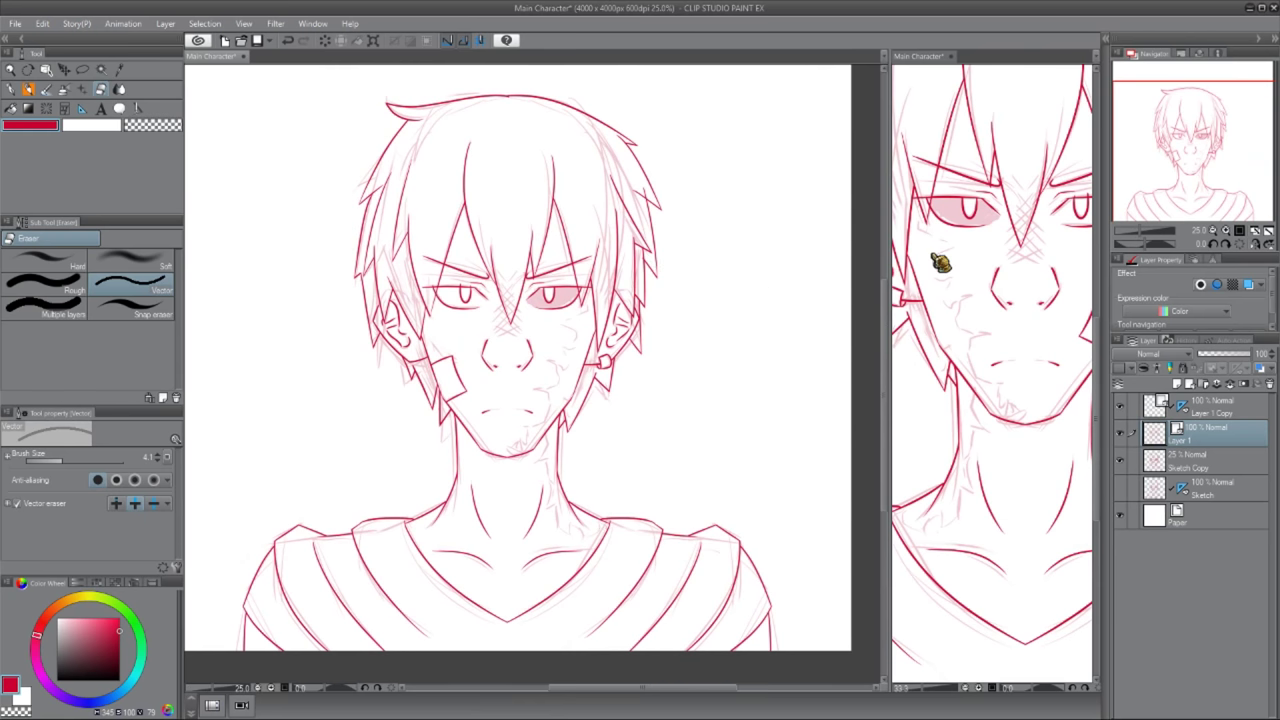
- Close the duplicate view of the drawing and check the face and hair lines for stray ends
{"action": "left_click", "coordinate": [952, 56]}
{"action": "scroll", "coordinate": [500, 300], "scroll_direction": "up", "scroll_amount": 3}
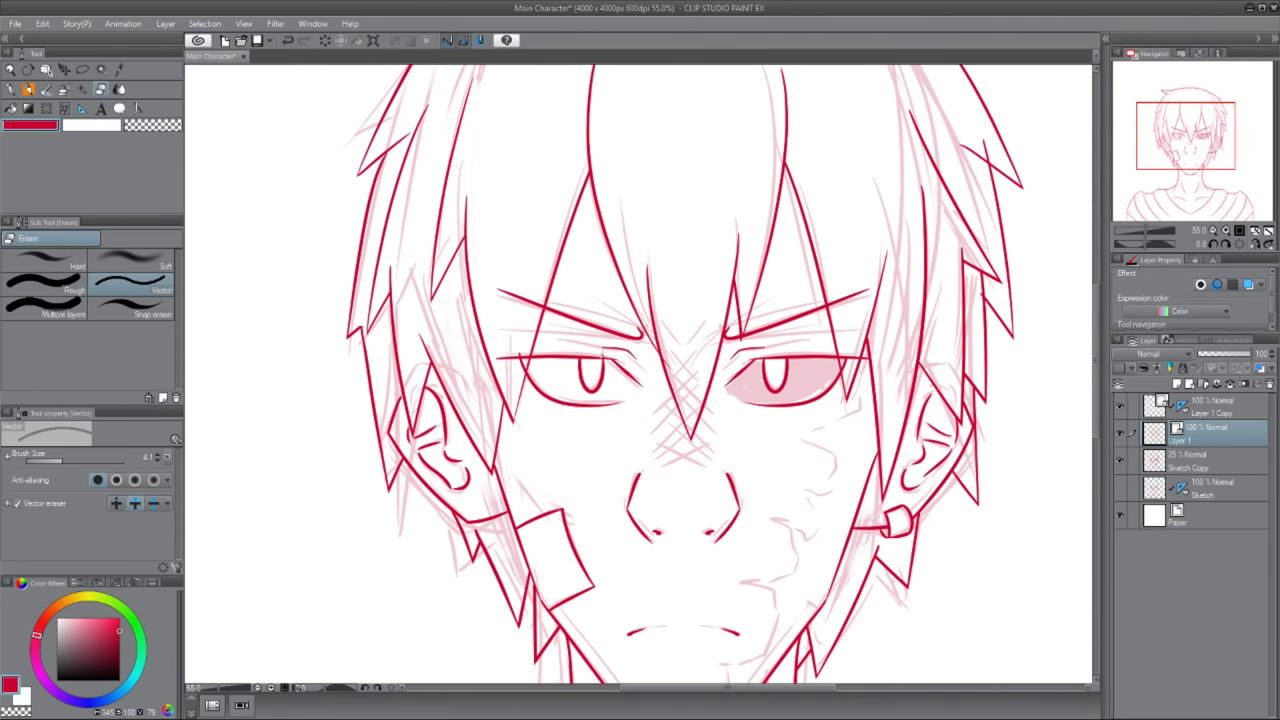
{"action": "scroll", "coordinate": [554, 275], "scroll_direction": "down", "scroll_amount": 2}
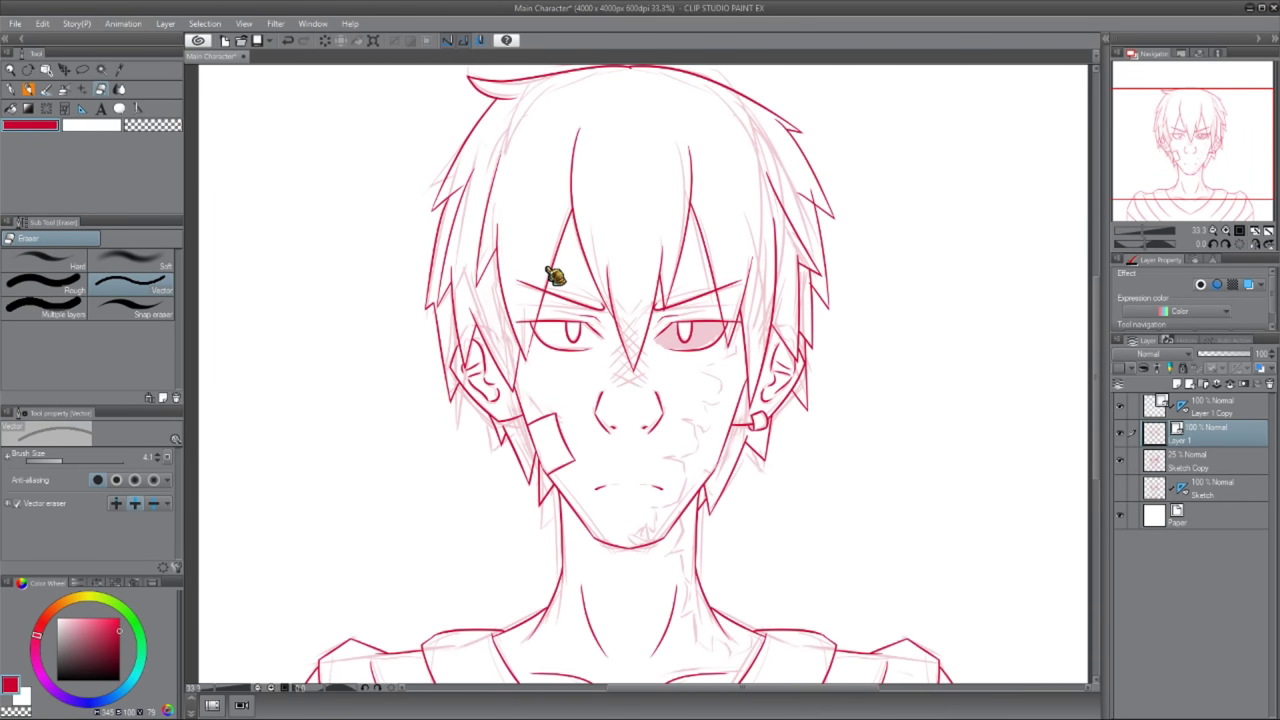
{"action": "scroll", "coordinate": [563, 600], "scroll_direction": "up", "scroll_amount": 3}
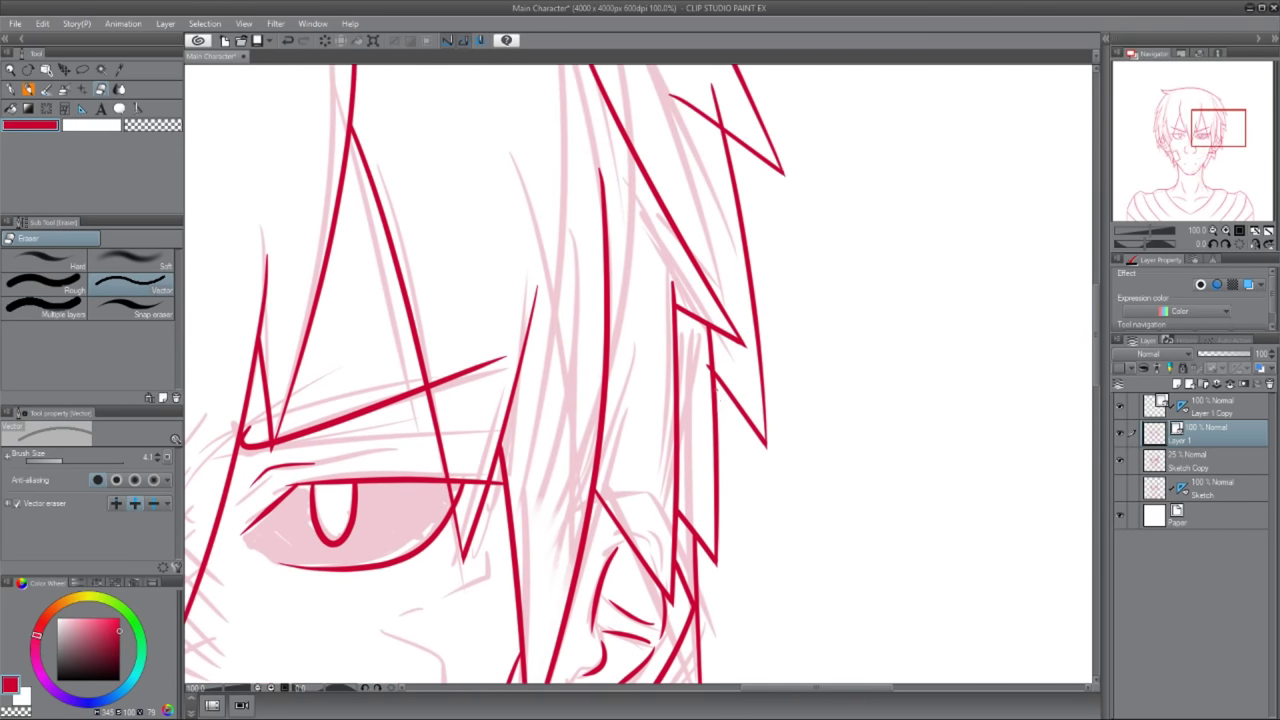
{"action": "scroll", "coordinate": [714, 340], "scroll_direction": "down", "scroll_amount": 4}
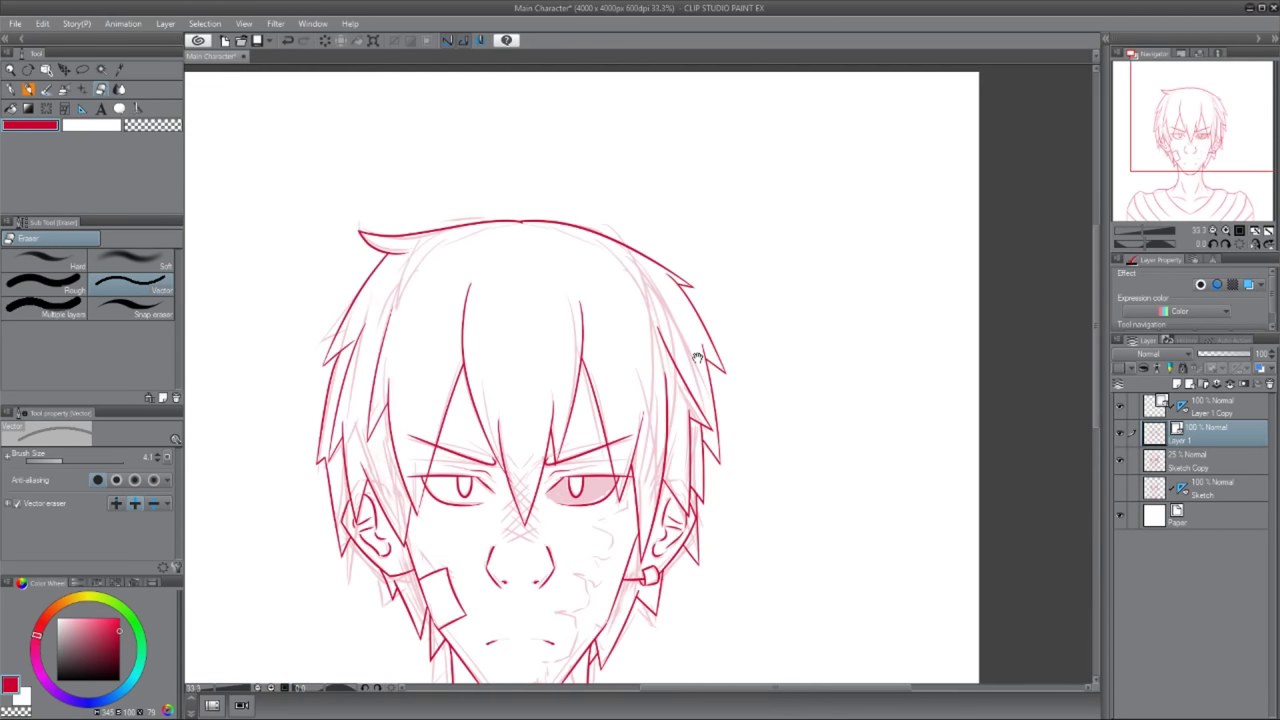
- Ink the first jagged scar strokes on the lower face on the dark-eye side, undoing the last stroke
{"action": "mouse_move", "coordinate": [726, 430]}
{"action": "left_mouse_down"}
{"action": "mouse_move", "coordinate": [763, 384]}
{"action": "mouse_move", "coordinate": [777, 336]}
{"action": "mouse_move", "coordinate": [860, 364]}
{"action": "mouse_move", "coordinate": [822, 355]}
{"action": "left_mouse_up"}
{"action": "scroll", "coordinate": [700, 440], "scroll_direction": "up", "scroll_amount": 4}
{"action": "key", "text": "p"}
{"action": "mouse_move", "coordinate": [694, 512]}
{"action": "left_mouse_down"}
{"action": "mouse_move", "coordinate": [700, 572]}
{"action": "mouse_move", "coordinate": [746, 497]}
{"action": "mouse_move", "coordinate": [783, 490]}
{"action": "left_mouse_up"}
{"action": "left_click_drag", "start_coordinate": [743, 508], "coordinate": [780, 468]}
{"action": "mouse_move", "coordinate": [756, 456]}
{"action": "left_mouse_down"}
{"action": "mouse_move", "coordinate": [814, 438]}
{"action": "mouse_move", "coordinate": [862, 372]}
{"action": "mouse_move", "coordinate": [826, 430]}
{"action": "left_mouse_up"}
{"action": "key", "text": "ctrl+z"}
{"action": "left_click_drag", "start_coordinate": [832, 358], "coordinate": [767, 336]}
{"action": "mouse_move", "coordinate": [769, 343]}
{"action": "left_mouse_down"}
{"action": "mouse_move", "coordinate": [735, 415]}
{"action": "mouse_move", "coordinate": [808, 495]}
{"action": "left_mouse_up"}
{"action": "left_click_drag", "start_coordinate": [772, 420], "coordinate": [748, 444]}
{"action": "mouse_move", "coordinate": [790, 322]}
{"action": "left_mouse_down"}
{"action": "mouse_move", "coordinate": [785, 430]}
{"action": "mouse_move", "coordinate": [805, 363]}
{"action": "left_mouse_up"}
{"action": "key", "text": "ctrl+z"}
{"action": "key", "text": "ctrl+z"}
{"action": "key", "text": "ctrl+z"}
{"action": "mouse_move", "coordinate": [706, 590]}
{"action": "left_mouse_down"}
{"action": "mouse_move", "coordinate": [719, 559]}
{"action": "mouse_move", "coordinate": [740, 585]}
{"action": "left_mouse_up"}
{"action": "key", "text": "ctrl+z"}
{"action": "key", "text": "ctrl+z"}
- Ink the jagged scar edge up the middle of the cheek on the dark-eye side, undoing one stray stroke
{"action": "mouse_move", "coordinate": [729, 592]}
{"action": "left_mouse_down"}
{"action": "mouse_move", "coordinate": [741, 523]}
{"action": "mouse_move", "coordinate": [777, 522]}
{"action": "mouse_move", "coordinate": [838, 438]}
{"action": "left_mouse_up"}
{"action": "mouse_move", "coordinate": [843, 387]}
{"action": "left_mouse_down"}
{"action": "mouse_move", "coordinate": [805, 363]}
{"action": "mouse_move", "coordinate": [837, 366]}
{"action": "mouse_move", "coordinate": [796, 390]}
{"action": "left_mouse_up"}
{"action": "key", "text": "ctrl+z"}
{"action": "left_click_drag", "start_coordinate": [812, 311], "coordinate": [812, 452]}
{"action": "left_click_drag", "start_coordinate": [811, 340], "coordinate": [793, 388]}
{"action": "left_click_drag", "start_coordinate": [808, 396], "coordinate": [745, 391]}
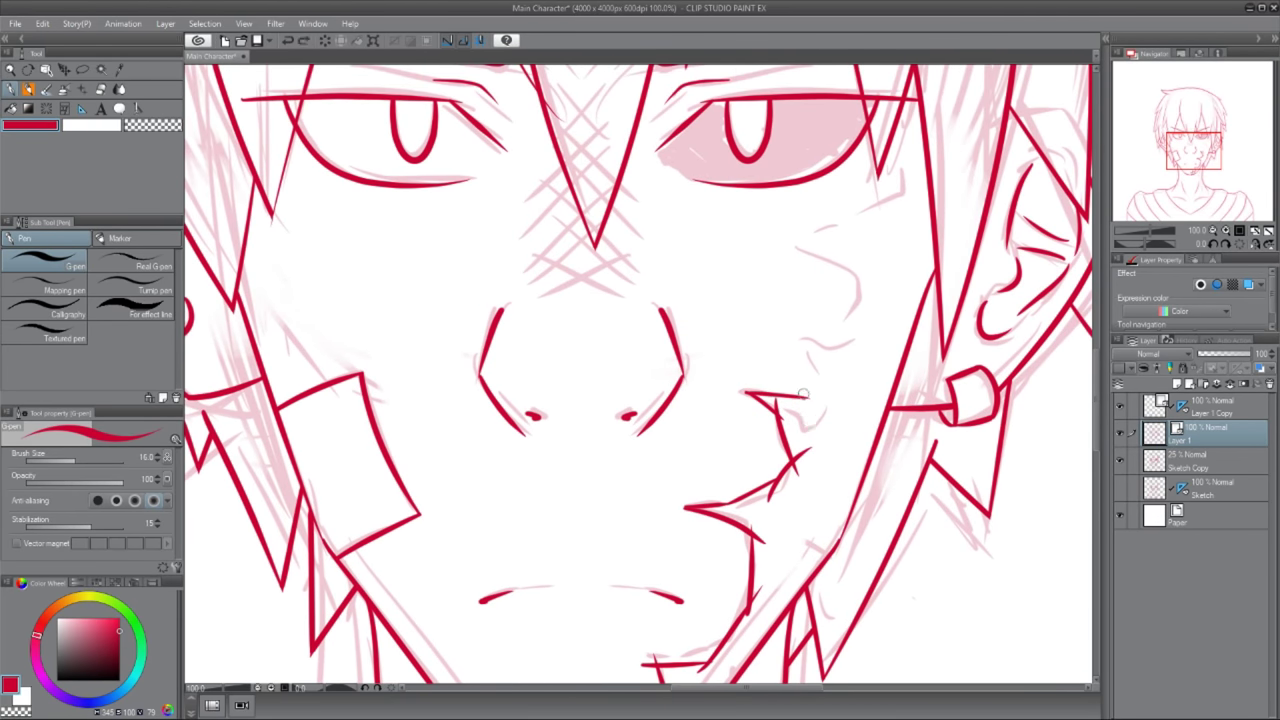
{"action": "left_click_drag", "start_coordinate": [818, 370], "coordinate": [770, 416]}
- Trim the crossing line ends of the scar along the chin and cheek
{"action": "key", "text": "e"}
{"action": "left_click_drag", "start_coordinate": [770, 470], "coordinate": [930, 230]}
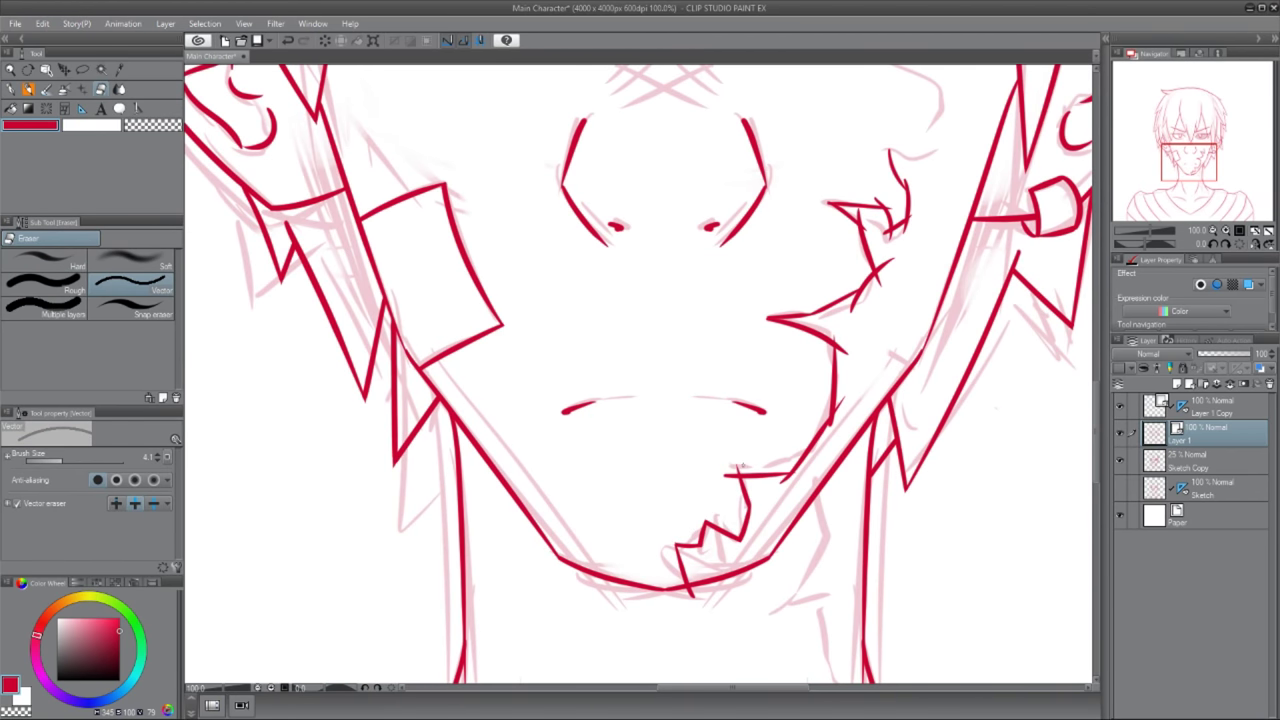
{"action": "mouse_move", "coordinate": [738, 468]}
{"action": "left_mouse_down"}
{"action": "mouse_move", "coordinate": [696, 435]}
{"action": "mouse_move", "coordinate": [625, 470]}
{"action": "mouse_move", "coordinate": [733, 371]}
{"action": "mouse_move", "coordinate": [733, 520]}
{"action": "left_mouse_up"}
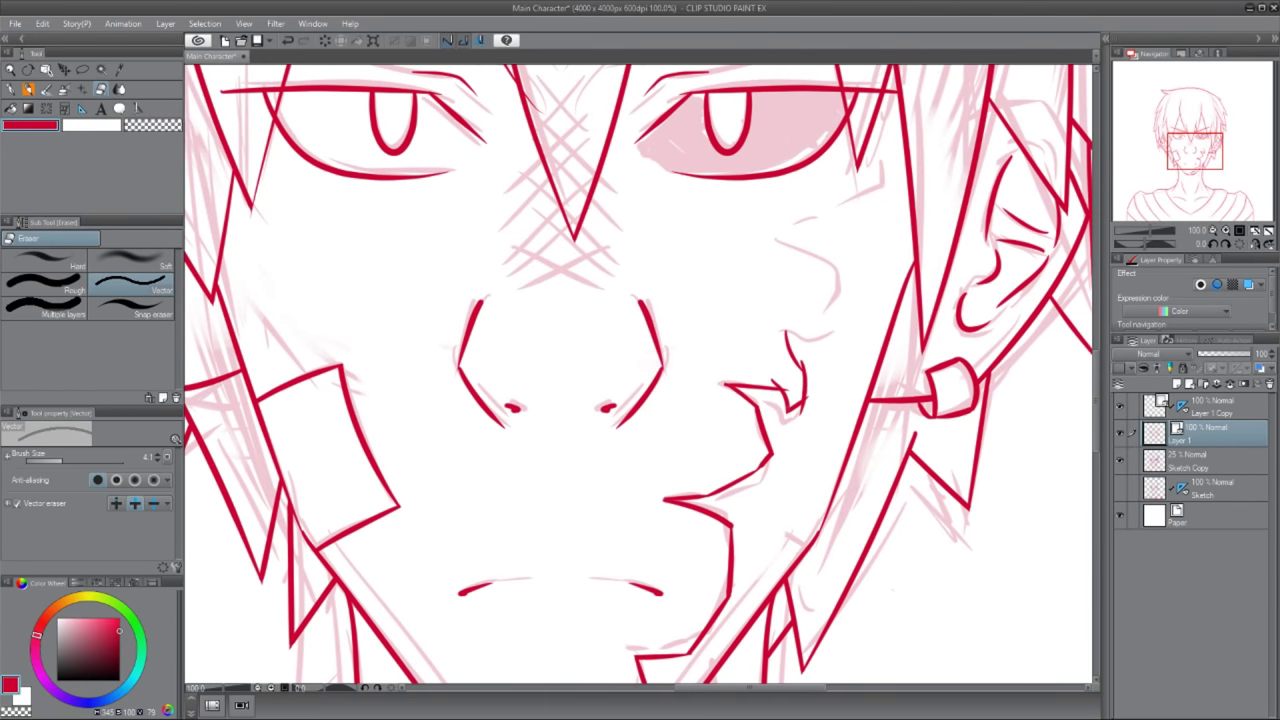
{"action": "left_click_drag", "start_coordinate": [806, 363], "coordinate": [686, 464]}
- Ink the upper scar edge from the cheek to the outer corner of the dark eye, undoing the last stroke
{"action": "key", "text": "p"}
{"action": "left_click_drag", "start_coordinate": [782, 424], "coordinate": [742, 466]}
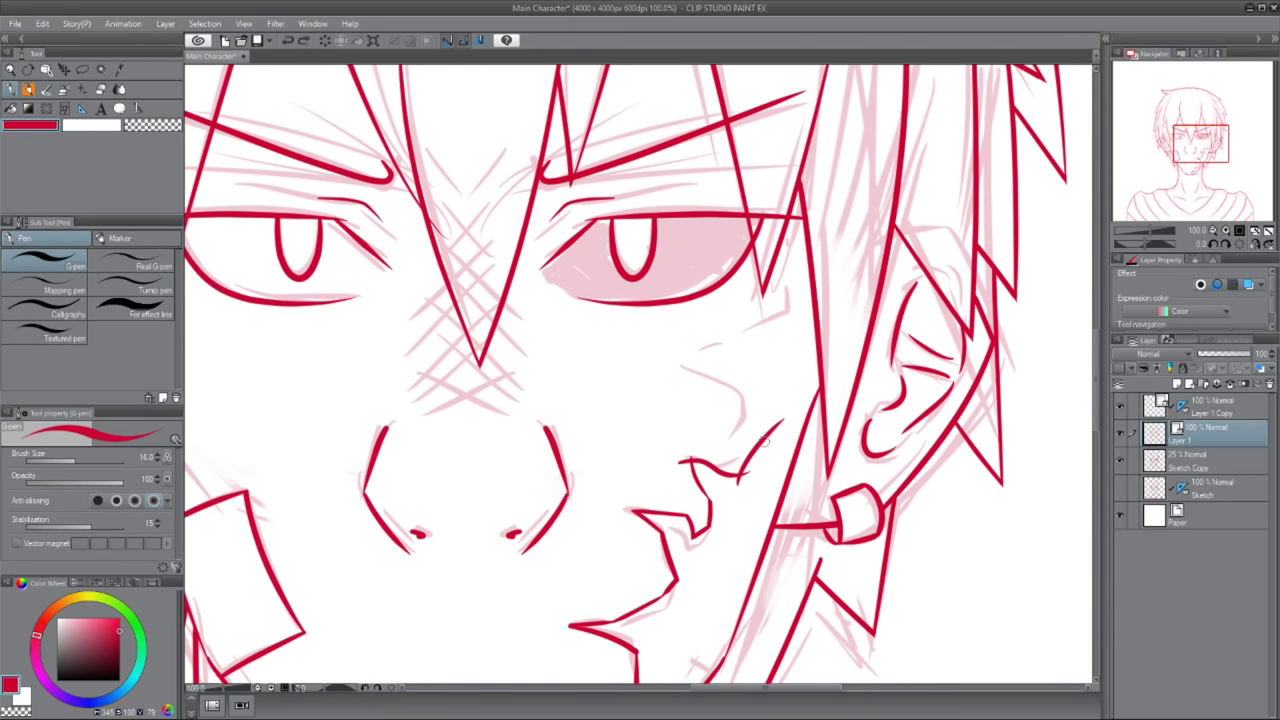
{"action": "left_click_drag", "start_coordinate": [712, 374], "coordinate": [770, 430]}
{"action": "left_click_drag", "start_coordinate": [738, 358], "coordinate": [720, 430]}
{"action": "mouse_move", "coordinate": [774, 335]}
{"action": "left_mouse_down"}
{"action": "mouse_move", "coordinate": [728, 500]}
{"action": "mouse_move", "coordinate": [766, 509]}
{"action": "left_mouse_up"}
{"action": "key", "text": "ctrl+z"}
- Trim the crossing line ends of the scar on the upper cheek beneath the dark eye
{"action": "key", "text": "e"}
{"action": "left_click_drag", "start_coordinate": [690, 565], "coordinate": [688, 518]}
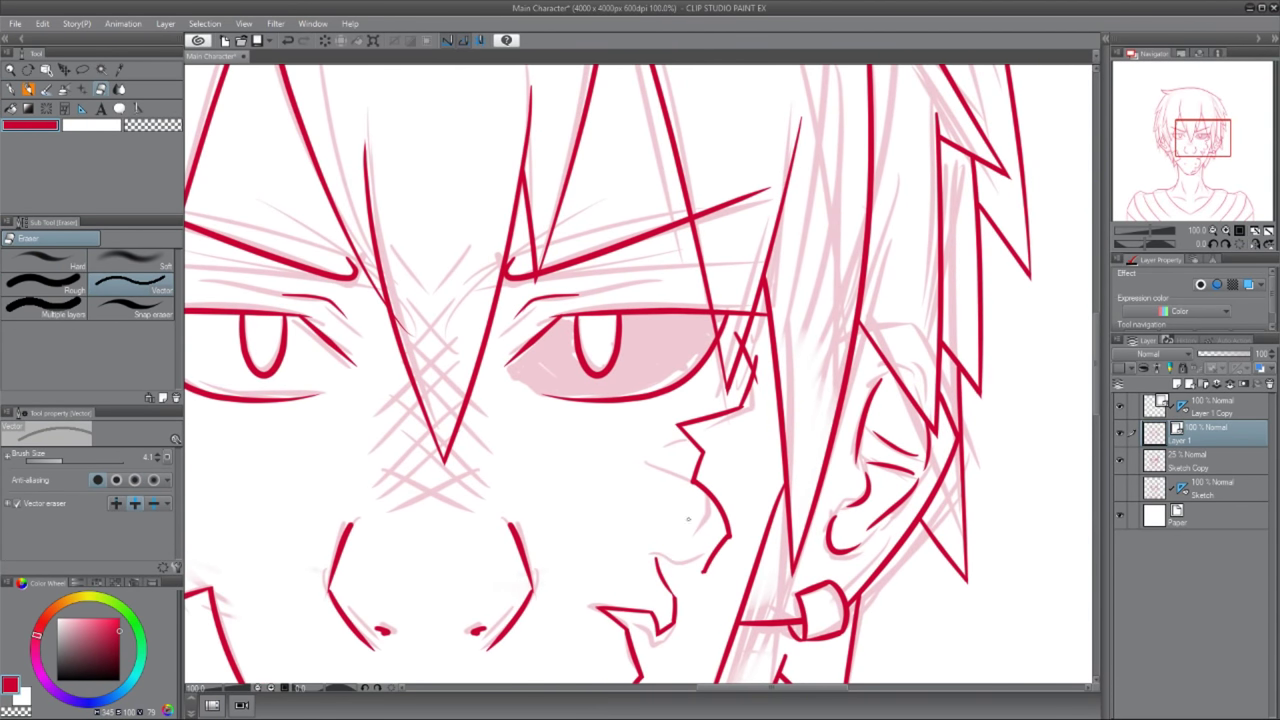
{"action": "scroll", "coordinate": [750, 363], "scroll_direction": "down", "scroll_amount": 4}
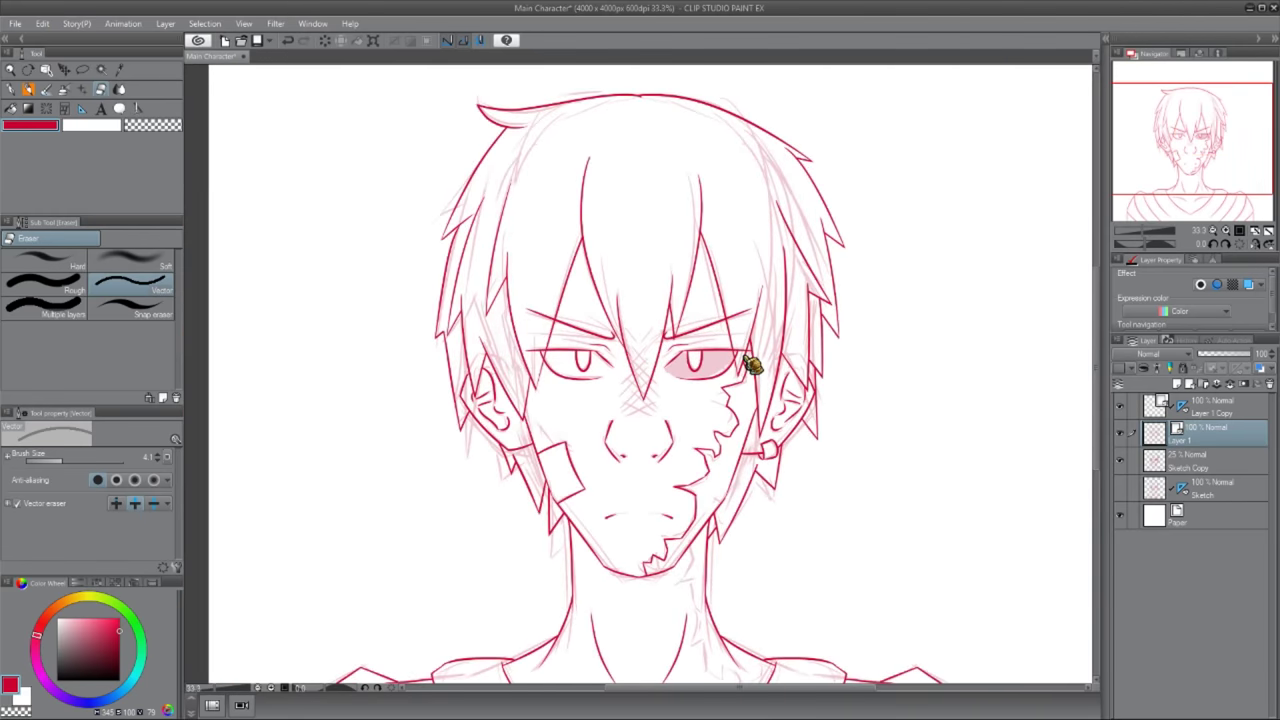
- Erase the small zigzags of the scar at the chin and ink a simpler edge there
{"action": "scroll", "coordinate": [629, 501], "scroll_direction": "up", "scroll_amount": 4}
{"action": "left_click_drag", "start_coordinate": [629, 501], "coordinate": [601, 251]}
{"action": "key", "text": "p"}
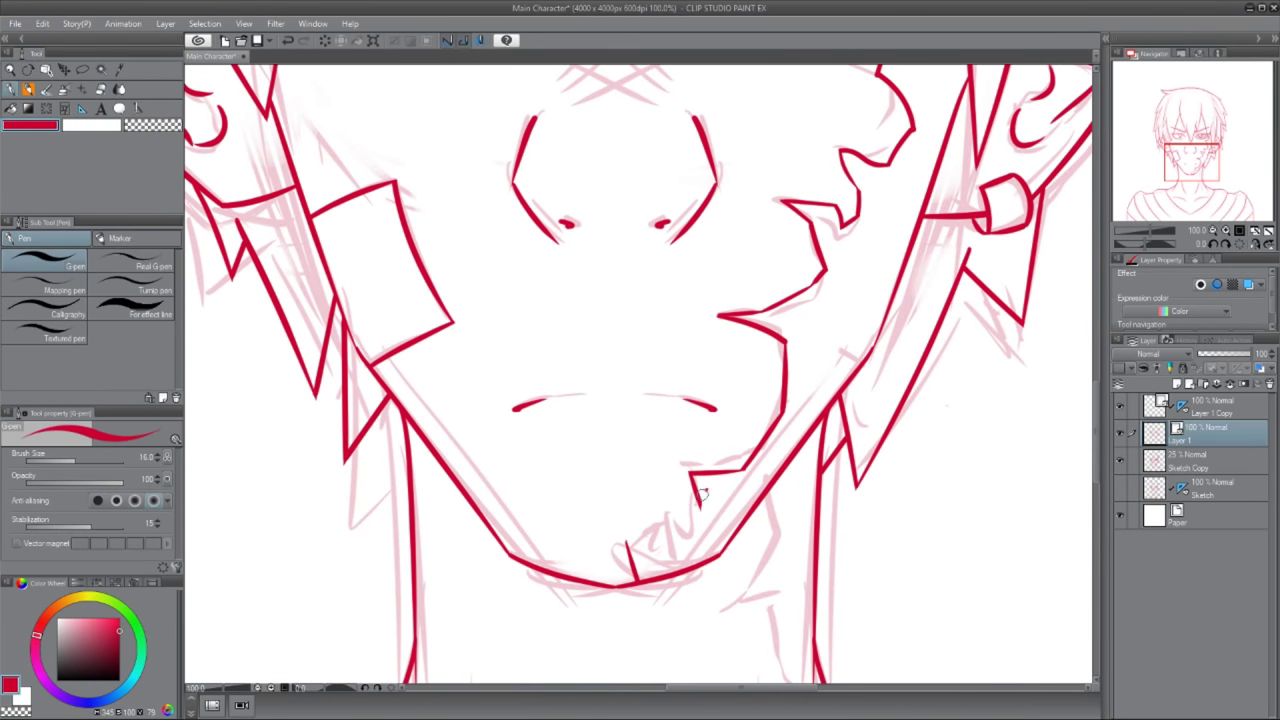
{"action": "key", "text": "e"}
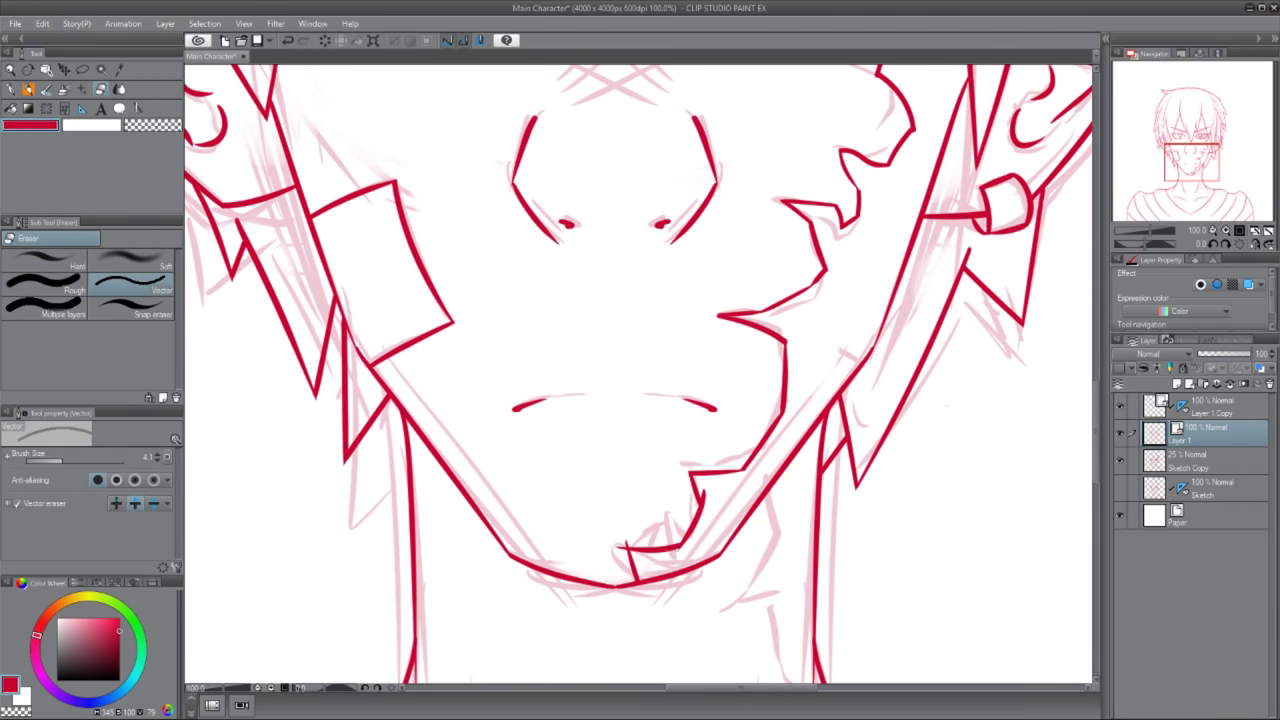
- Ink the jagged scar edge down the neck from the jaw to the collar on the dark-eye side
{"action": "scroll", "coordinate": [626, 525], "scroll_direction": "down", "scroll_amount": 2}
{"action": "left_click_drag", "start_coordinate": [685, 620], "coordinate": [685, 432]}
{"action": "key", "text": "p"}
{"action": "mouse_move", "coordinate": [746, 352]}
{"action": "left_mouse_down"}
{"action": "mouse_move", "coordinate": [758, 394]}
{"action": "mouse_move", "coordinate": [714, 442]}
{"action": "left_mouse_up"}
{"action": "mouse_move", "coordinate": [718, 423]}
{"action": "left_mouse_down"}
{"action": "mouse_move", "coordinate": [760, 422]}
{"action": "mouse_move", "coordinate": [752, 494]}
{"action": "left_mouse_up"}
{"action": "scroll", "coordinate": [752, 518], "scroll_direction": "down", "scroll_amount": 1}
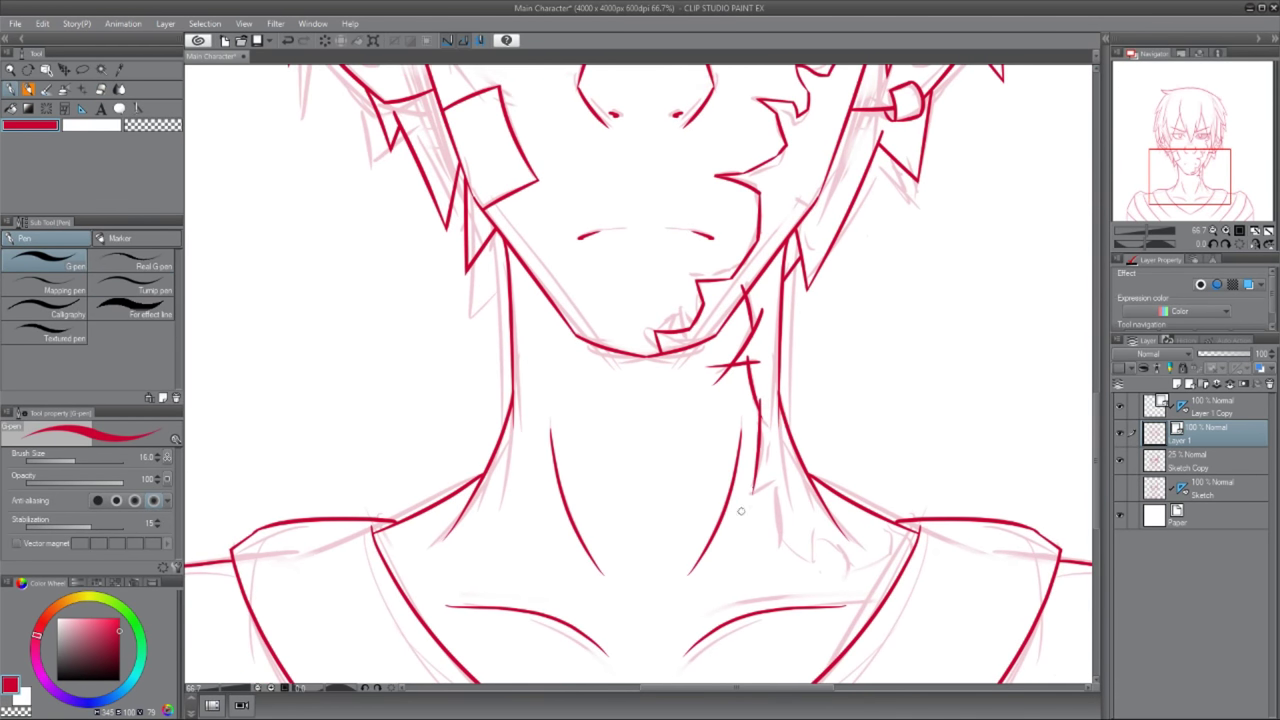
{"action": "left_click_drag", "start_coordinate": [810, 550], "coordinate": [772, 508]}
{"action": "left_click_drag", "start_coordinate": [778, 488], "coordinate": [773, 510]}
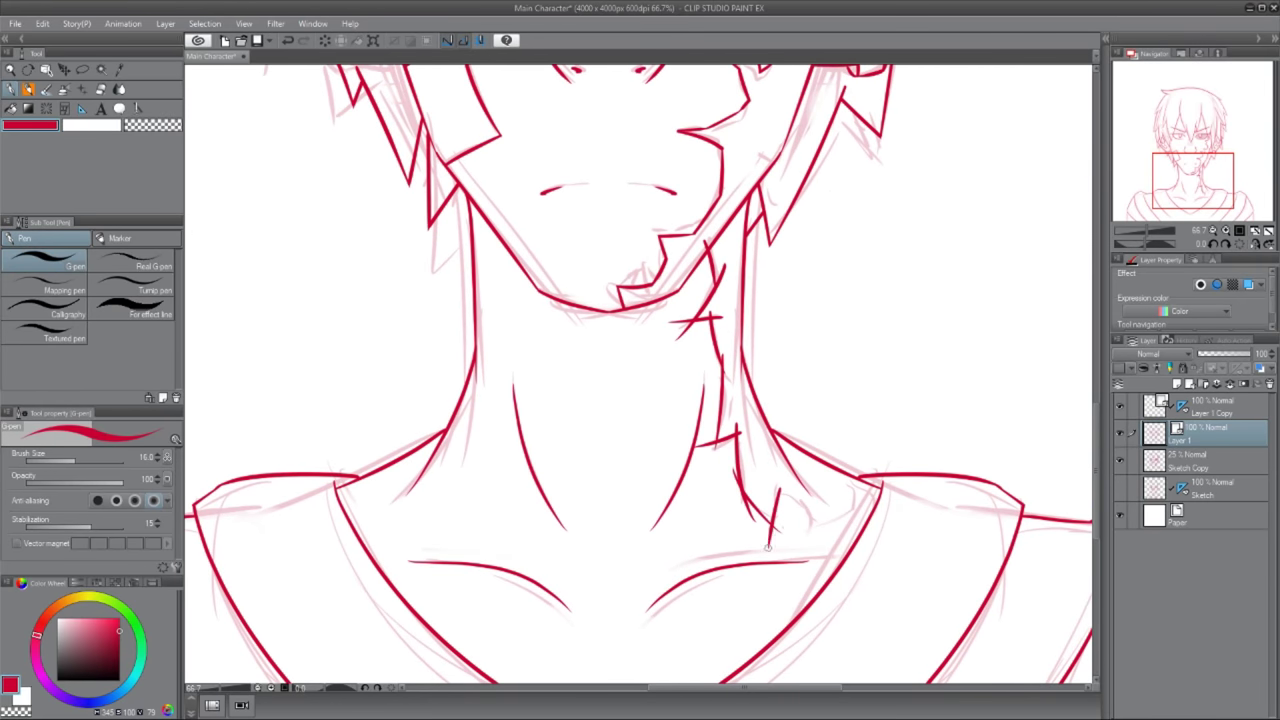
- Trim the crossing line ends of the neck scar, undoing the erasure that removes too much below the jaw
{"action": "key", "text": "e"}
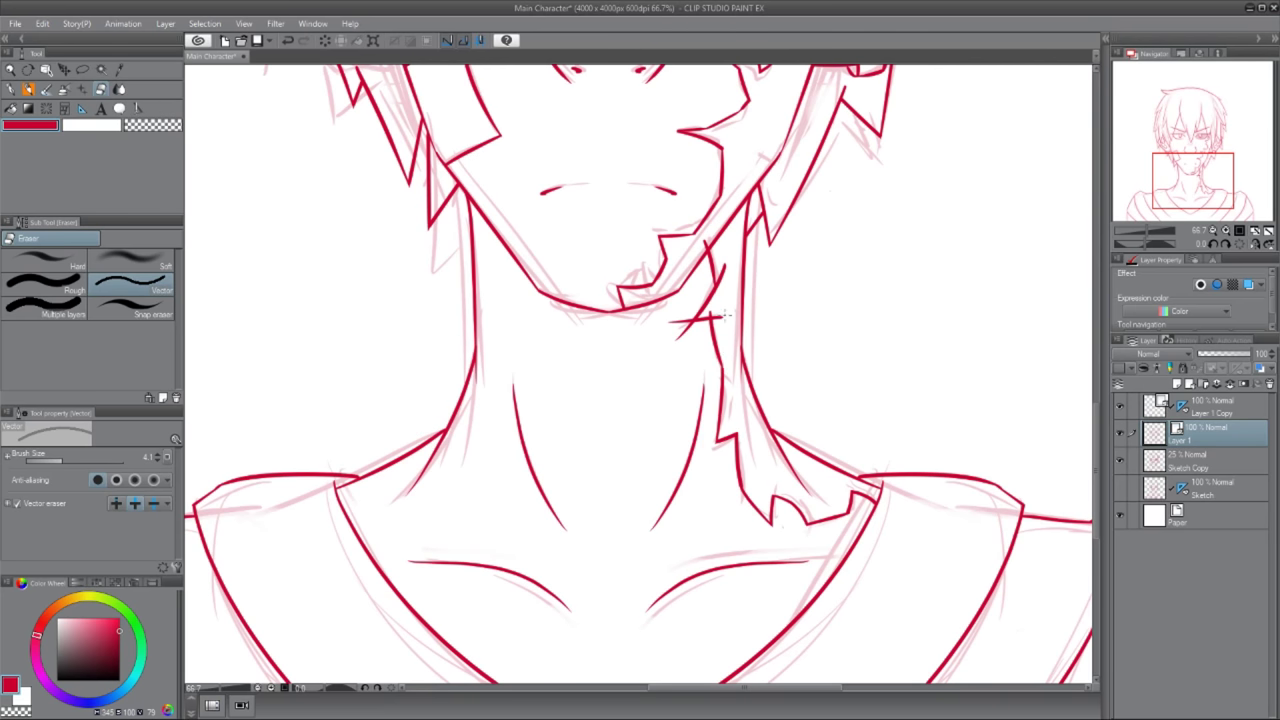
{"action": "scroll", "coordinate": [679, 312], "scroll_direction": "up", "scroll_amount": 2}
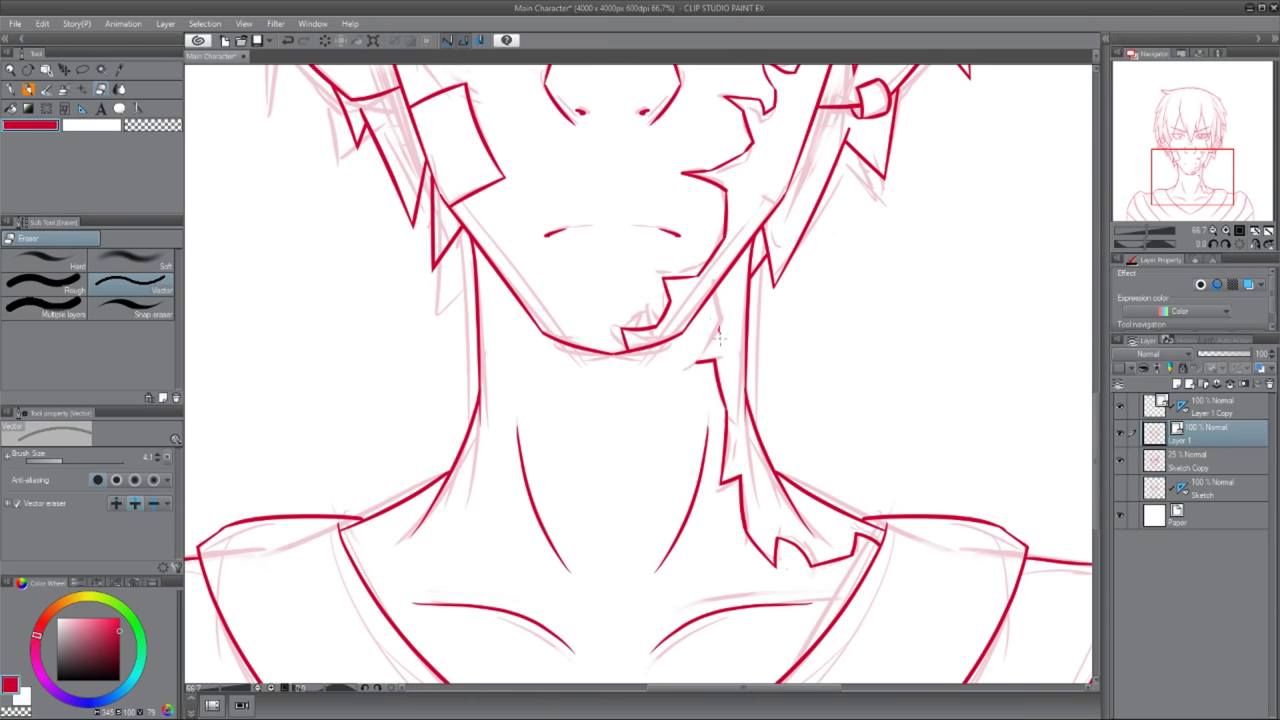
{"action": "key", "text": "ctrl+z"}
{"action": "scroll", "coordinate": [709, 282], "scroll_direction": "up", "scroll_amount": 2}
- Hide the sketch copy to check the whole line art, and show it again
{"action": "scroll", "coordinate": [826, 434], "scroll_direction": "down", "scroll_amount": 4}
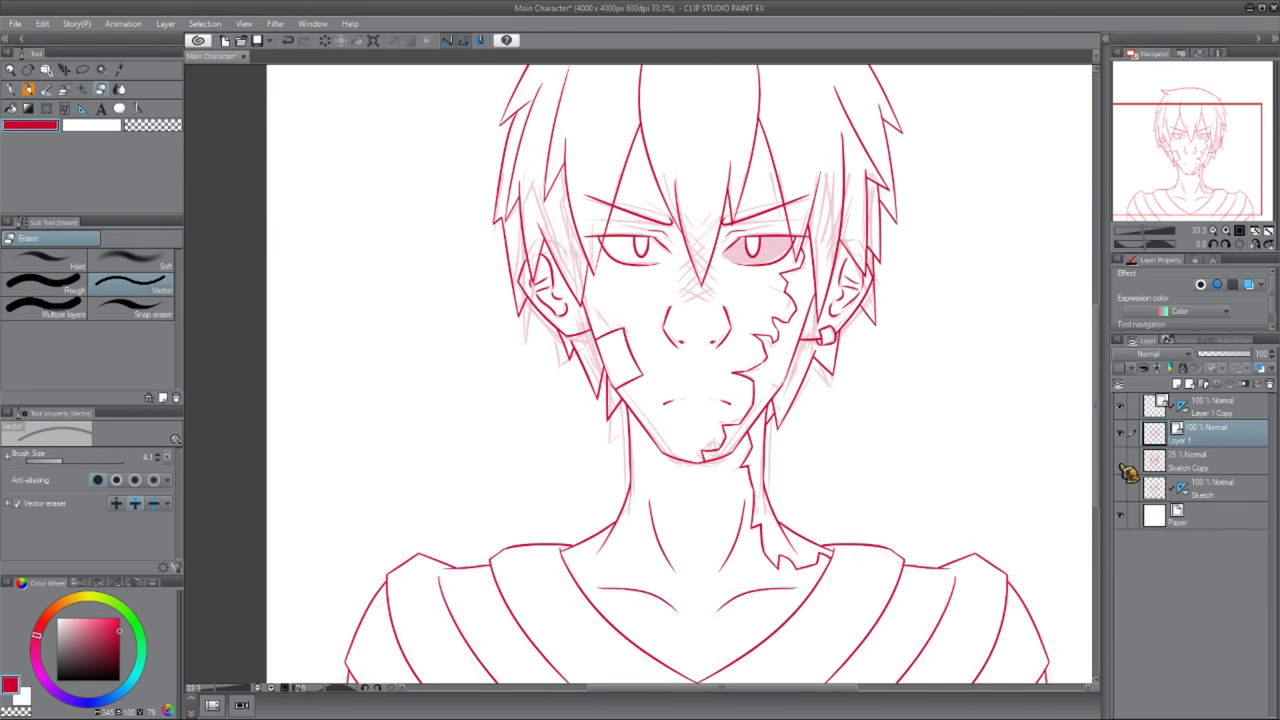
{"action": "scroll", "coordinate": [630, 365], "scroll_direction": "down", "scroll_amount": 1}
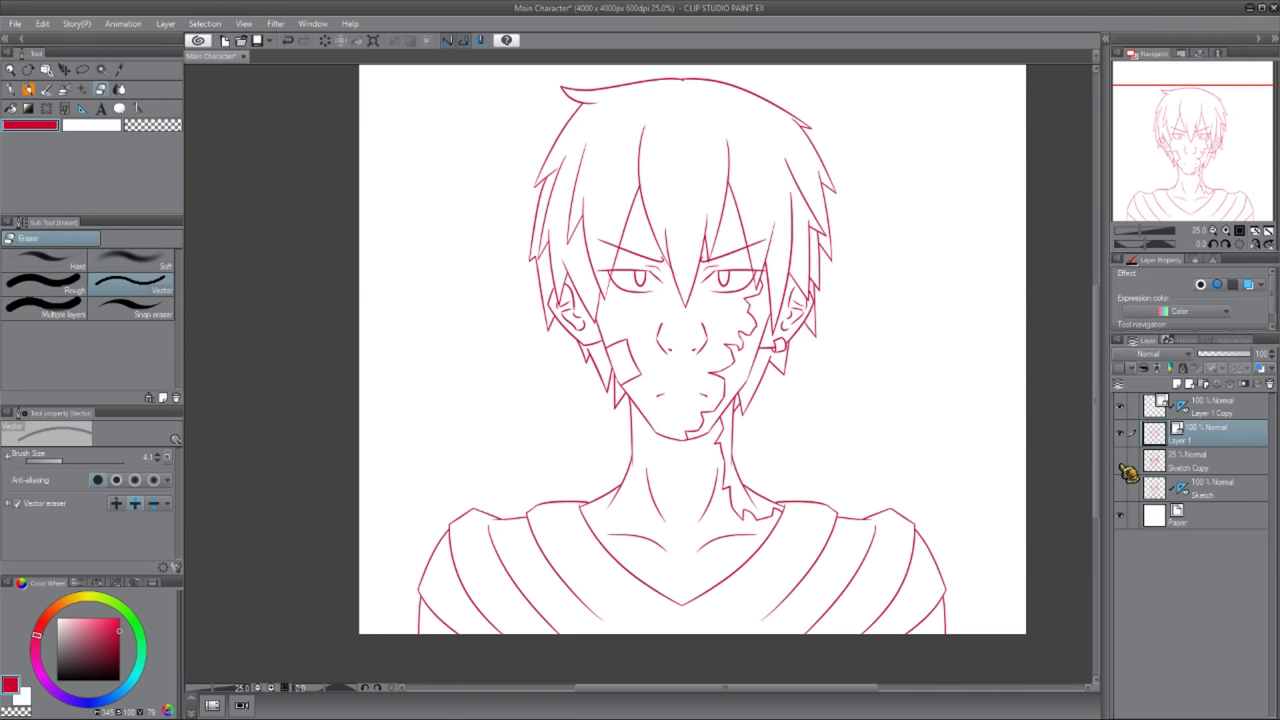
{"action": "scroll", "coordinate": [680, 330], "scroll_direction": "up", "scroll_amount": 2}
{"action": "mouse_move", "coordinate": [565, 489]}
{"action": "left_mouse_down"}
{"action": "mouse_move", "coordinate": [565, 599]}
{"action": "mouse_move", "coordinate": [565, 569]}
{"action": "mouse_move", "coordinate": [765, 199]}
{"action": "mouse_move", "coordinate": [615, 414]}
{"action": "left_mouse_up"}
{"action": "left_click", "coordinate": [1120, 459]}
{"action": "left_click_drag", "start_coordinate": [1000, 400], "coordinate": [771, 429]}
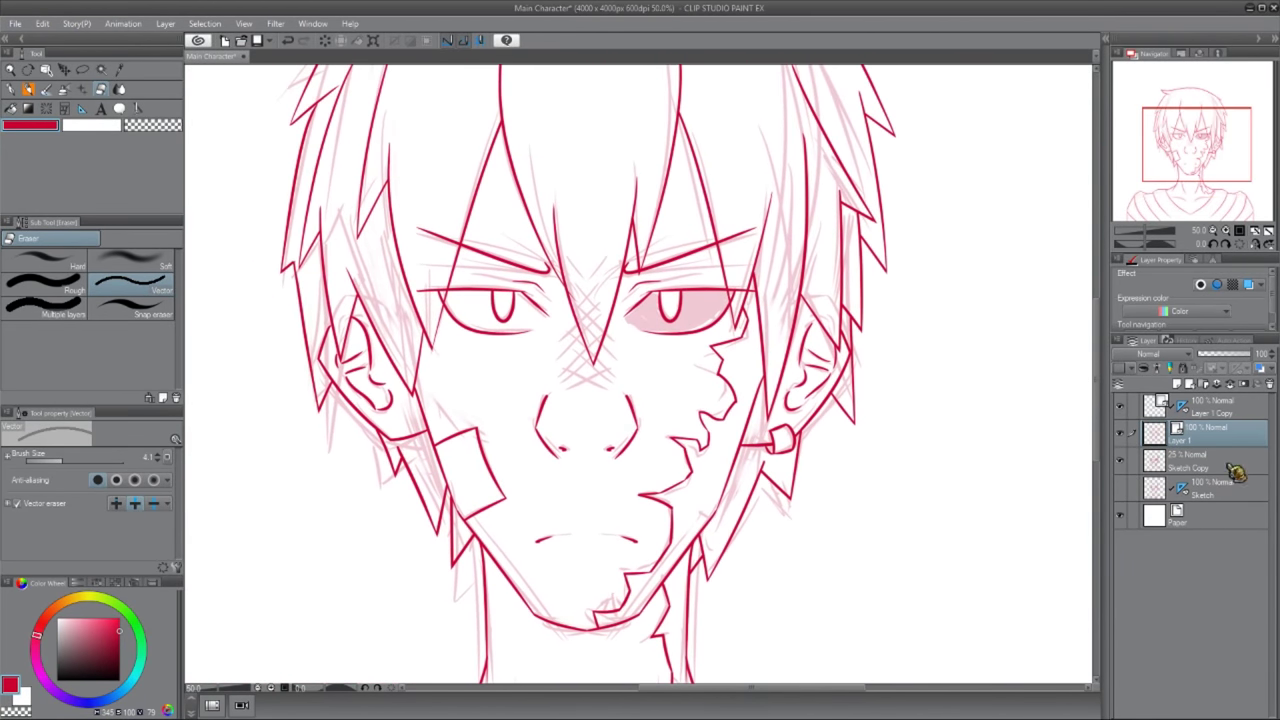
- Try inking the cross-hatching on the bridge of the nose on Layer 1 with the symmetry ruler
{"action": "left_click", "coordinate": [1222, 405]}
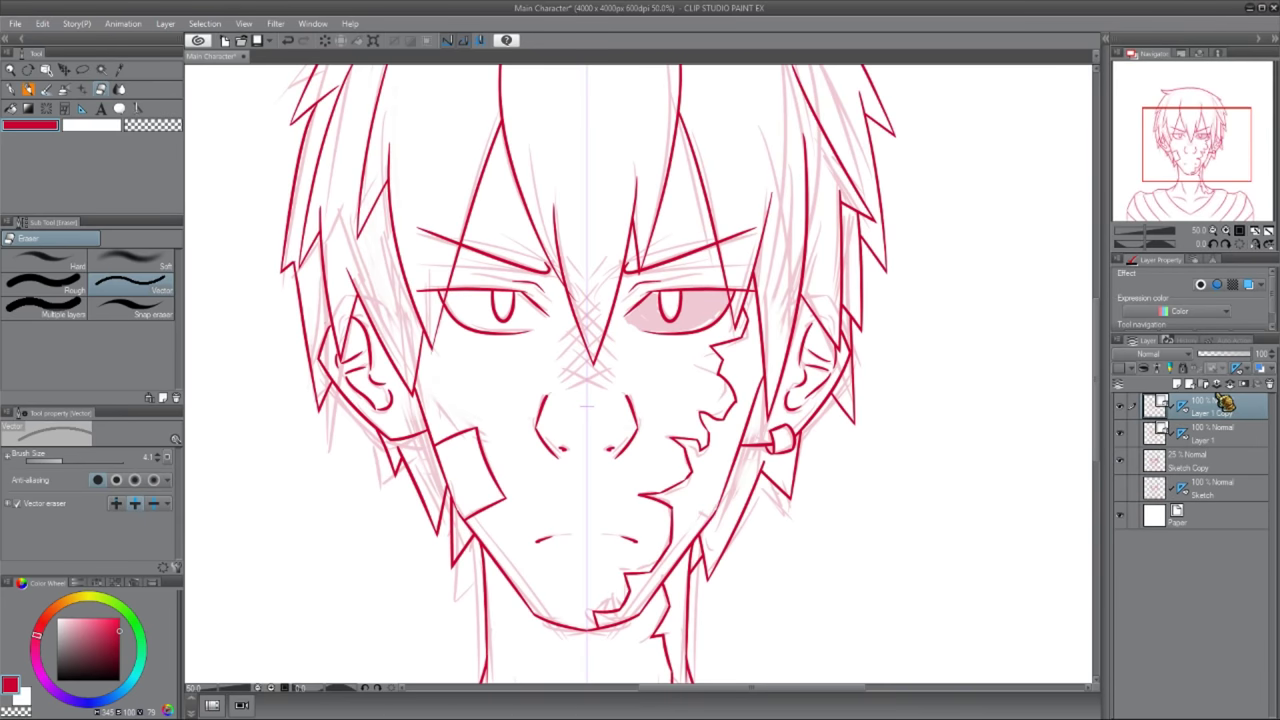
{"action": "left_click", "coordinate": [1208, 437]}
{"action": "key", "text": "p"}
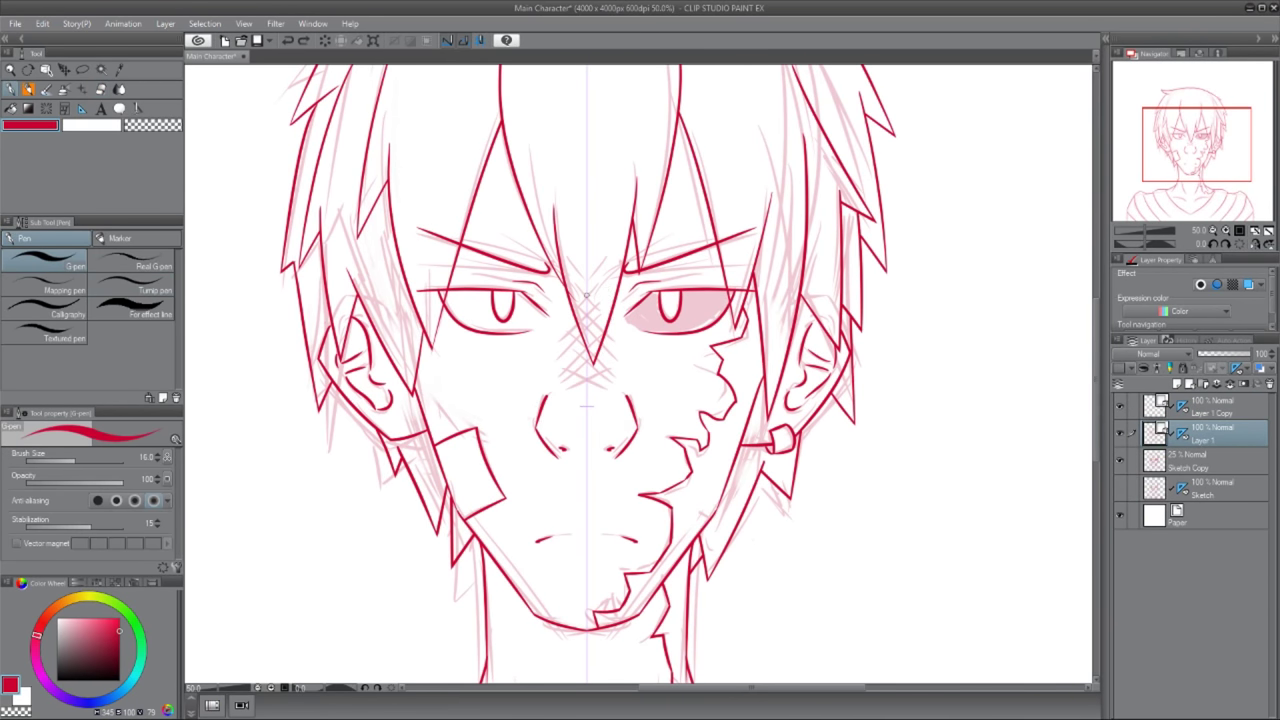
{"action": "key", "text": "ctrl+z"}
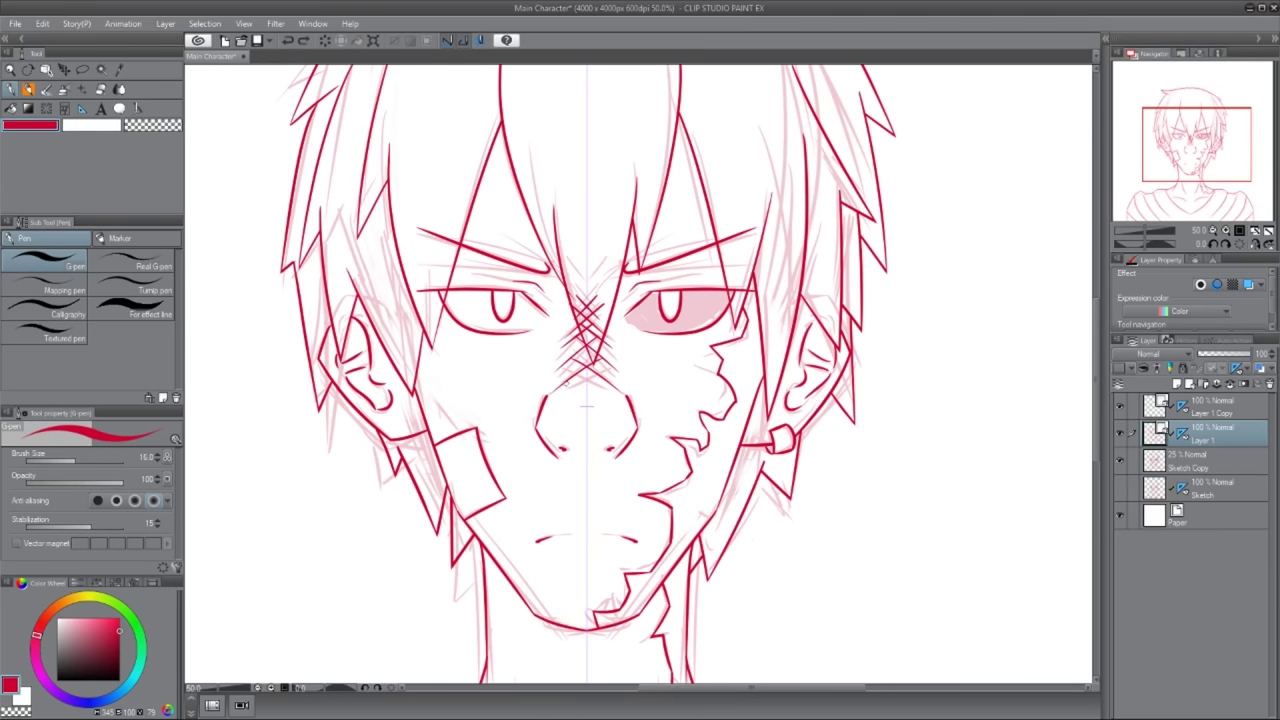
- Rename Layer 1 as Lineart
{"action": "scroll", "coordinate": [604, 308], "scroll_direction": "down", "scroll_amount": 1}
{"action": "left_click_drag", "start_coordinate": [1200, 405], "coordinate": [1135, 470]}
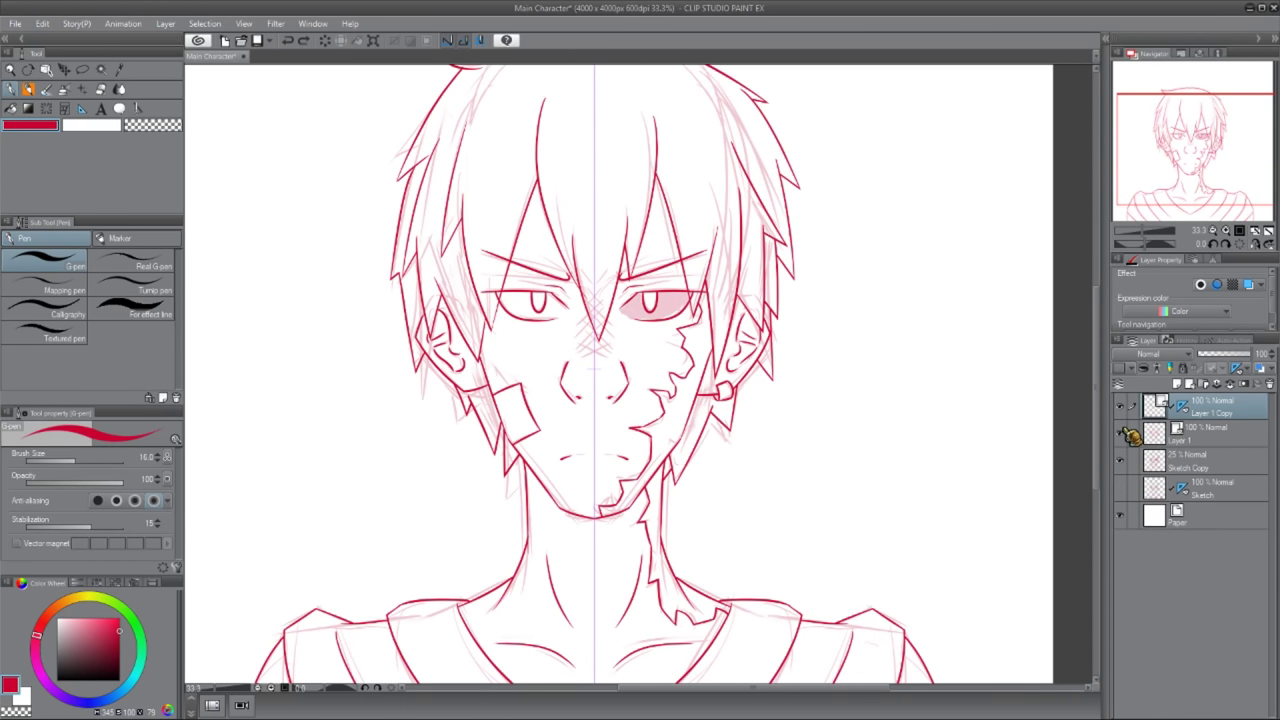
{"action": "left_click", "coordinate": [1196, 438]}
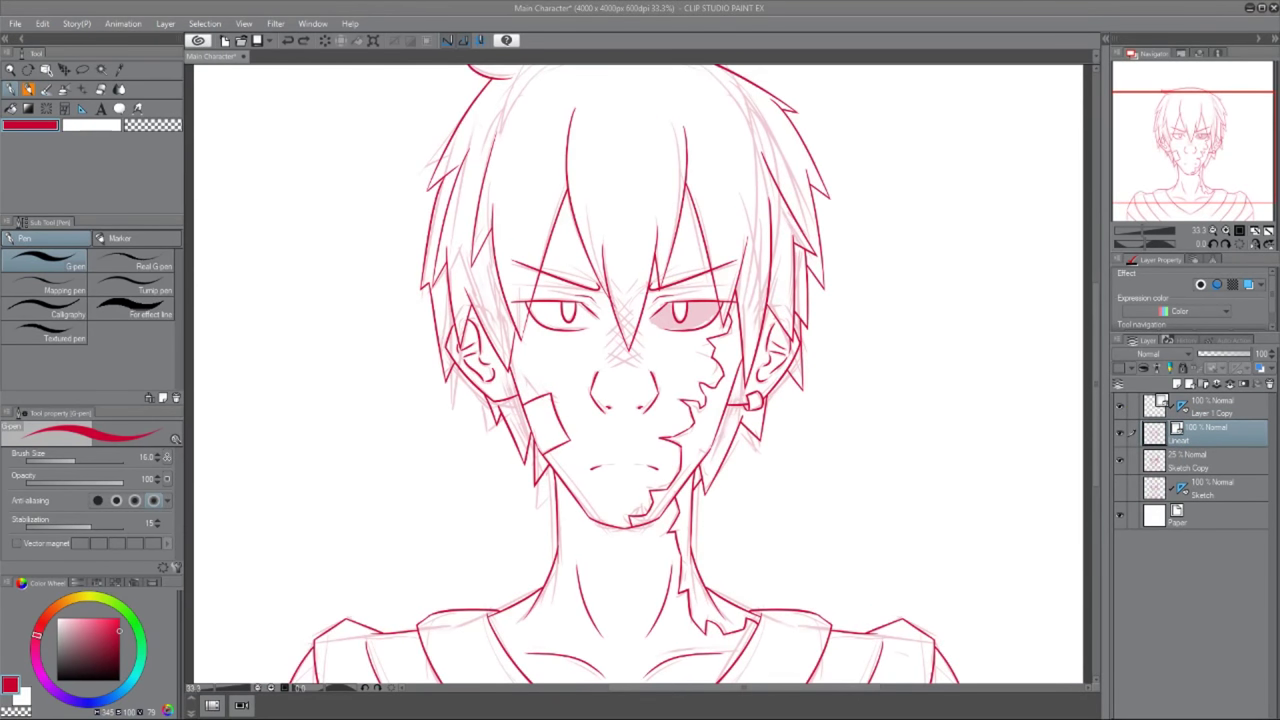
- Erase the inner lines of both ears from the line art
{"action": "key", "text": "ctrl+alt+0"}
{"action": "left_click_drag", "start_coordinate": [241, 466], "coordinate": [571, 606]}
{"action": "key", "text": "e"}
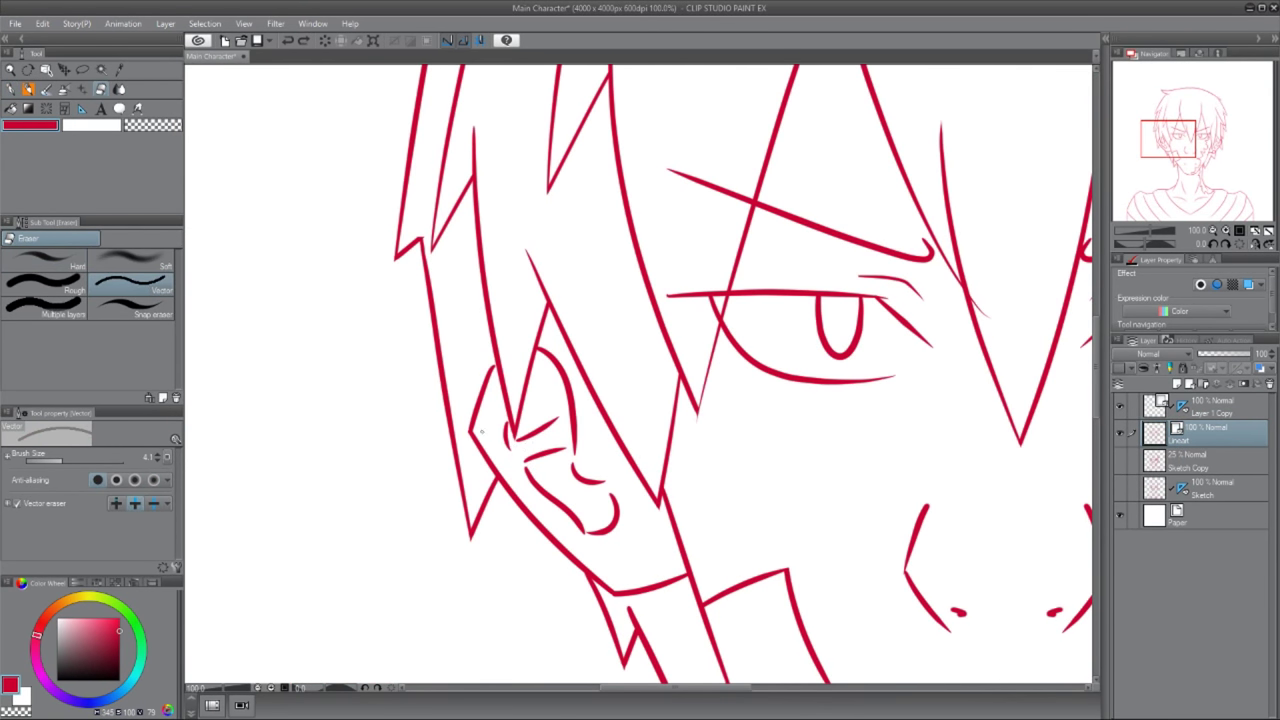
{"action": "left_click_drag", "start_coordinate": [952, 482], "coordinate": [714, 443]}
{"action": "left_click_drag", "start_coordinate": [1000, 450], "coordinate": [802, 367]}
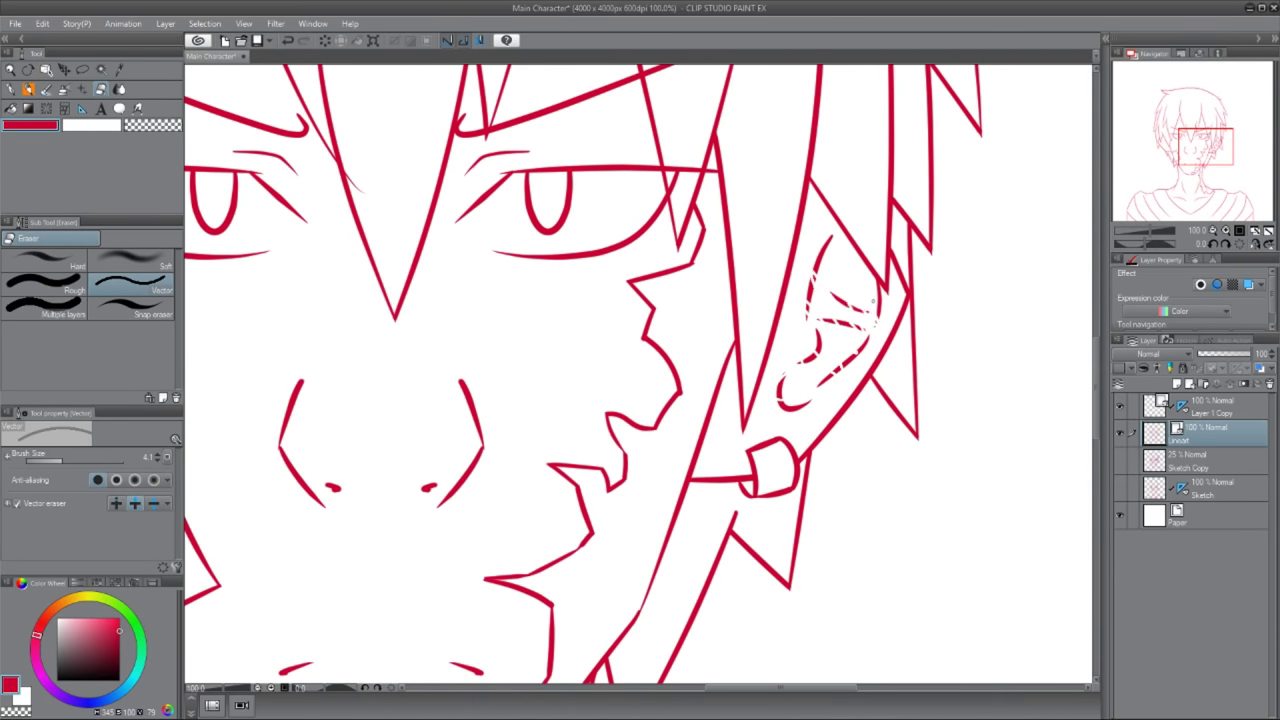
{"action": "left_click_drag", "start_coordinate": [260, 326], "coordinate": [737, 374]}
- Show the sketch copy and try new inner fold lines in the bandaged-side ear
{"action": "key", "text": "p"}
{"action": "left_click", "coordinate": [1121, 460]}
{"action": "left_click", "coordinate": [1121, 460]}
{"action": "left_click", "coordinate": [1121, 460]}
{"action": "left_click_drag", "start_coordinate": [479, 332], "coordinate": [519, 397]}
{"action": "key", "text": "ctrl+z"}
{"action": "mouse_move", "coordinate": [479, 332]}
{"action": "left_mouse_down"}
{"action": "mouse_move", "coordinate": [546, 437]}
{"action": "mouse_move", "coordinate": [546, 510]}
{"action": "left_mouse_up"}
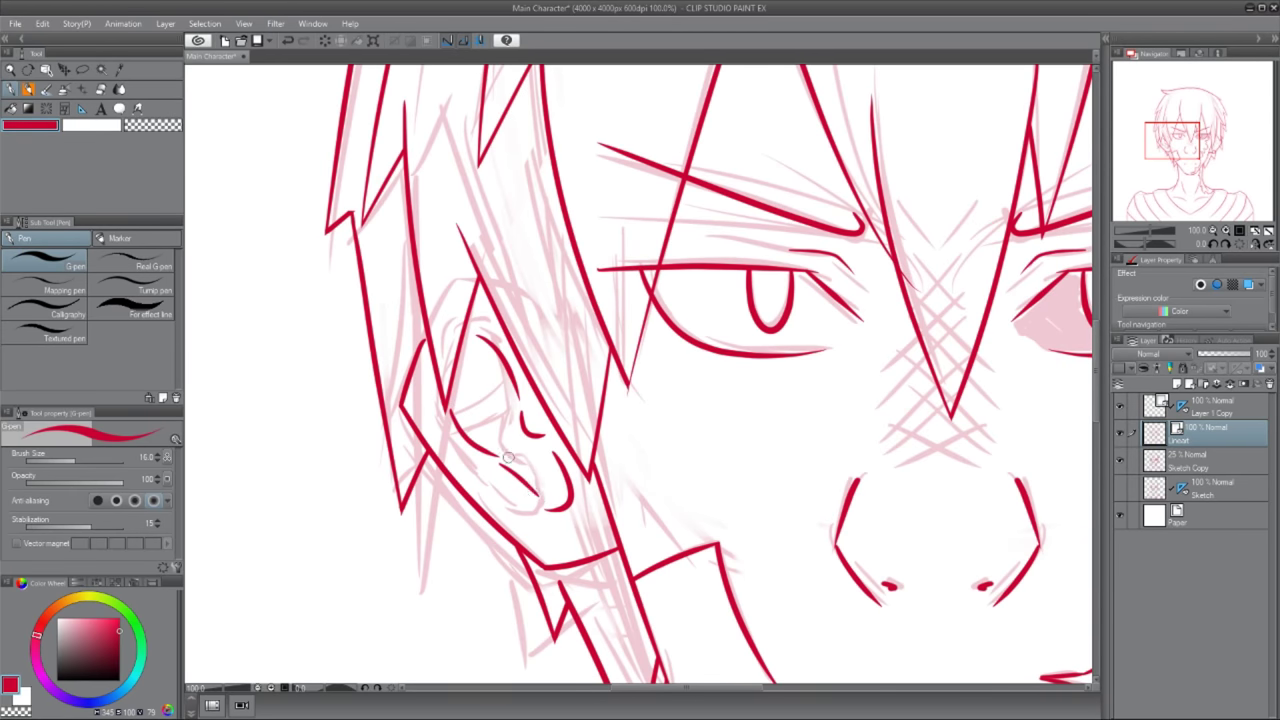
{"action": "left_click_drag", "start_coordinate": [463, 420], "coordinate": [507, 410]}
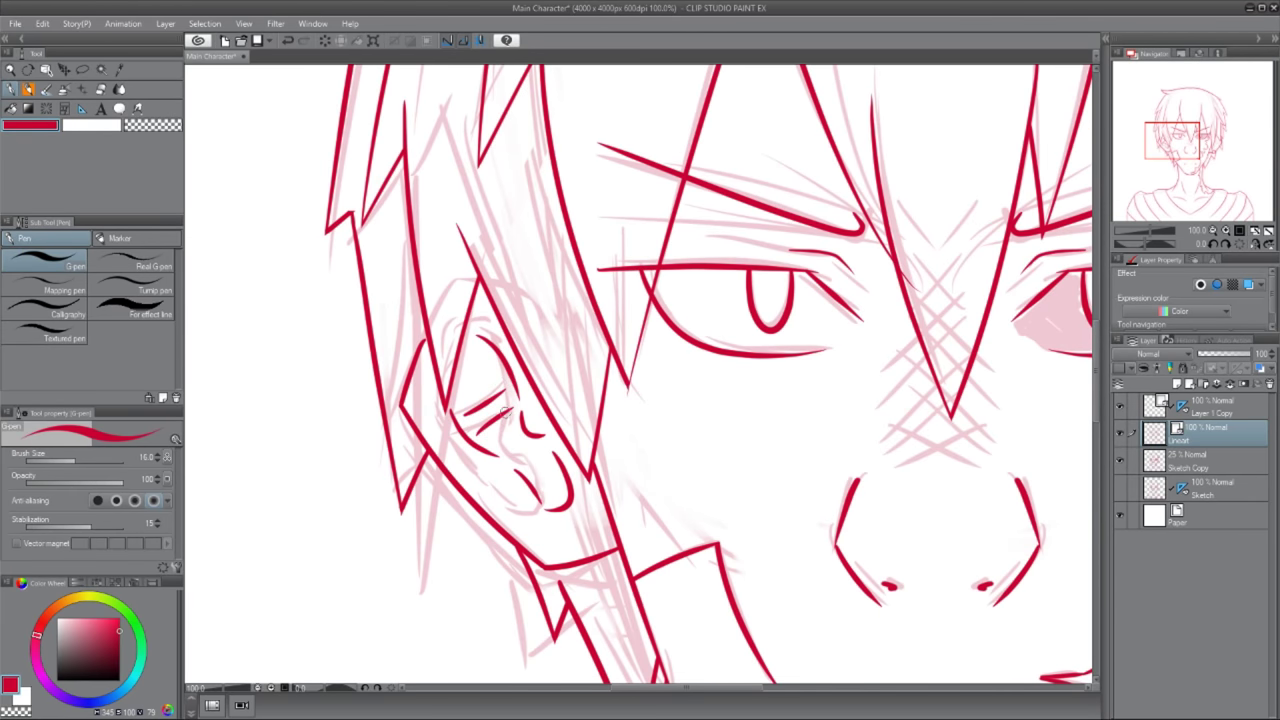
- Try the first inner fold strokes of the dark-eye-side ear and undo them
{"action": "scroll", "coordinate": [586, 500], "scroll_direction": "right", "scroll_amount": 5}
{"action": "left_click_drag", "start_coordinate": [781, 290], "coordinate": [776, 358]}
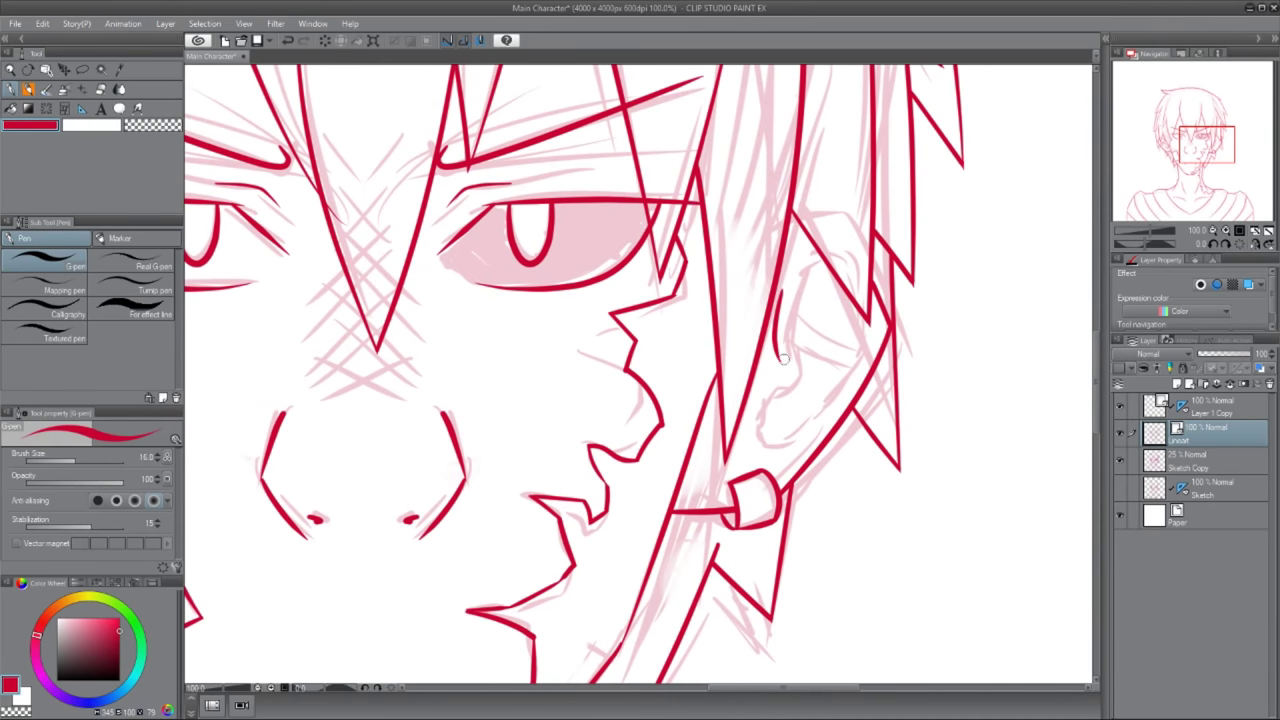
{"action": "left_click_drag", "start_coordinate": [792, 270], "coordinate": [855, 345]}
{"action": "key", "text": "ctrl+z"}
{"action": "key", "text": "ctrl+z"}
- Mirror the view and ink the inner fold lines of the dark-eye-side ear, undoing the unsuccessful strokes
{"action": "key", "text": "h"}
{"action": "left_click_drag", "start_coordinate": [543, 300], "coordinate": [583, 380]}
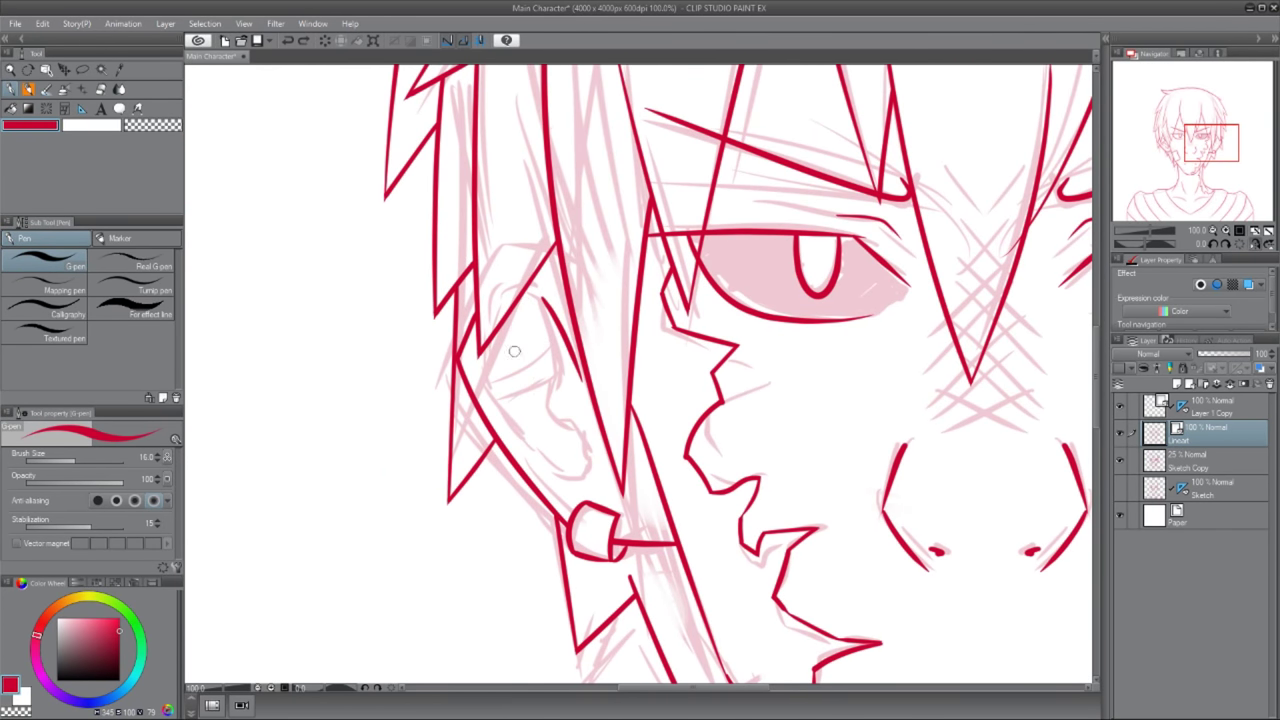
{"action": "key", "text": "ctrl+z"}
{"action": "key", "text": "ctrl+z"}
{"action": "left_click_drag", "start_coordinate": [526, 322], "coordinate": [548, 420]}
{"action": "key", "text": "ctrl+z"}
{"action": "left_click_drag", "start_coordinate": [577, 368], "coordinate": [594, 432]}
{"action": "key", "text": "ctrl+z"}
{"action": "mouse_move", "coordinate": [540, 342]}
{"action": "left_mouse_down"}
{"action": "mouse_move", "coordinate": [552, 450]}
{"action": "mouse_move", "coordinate": [527, 390]}
{"action": "mouse_move", "coordinate": [580, 420]}
{"action": "left_mouse_up"}
{"action": "key", "text": "ctrl+z"}
{"action": "left_click_drag", "start_coordinate": [530, 390], "coordinate": [563, 351]}
- Hide the sketch copy and check both ears in the mirrored line art
{"action": "key", "text": "ctrl+minus"}
{"action": "key", "text": "ctrl+minus"}
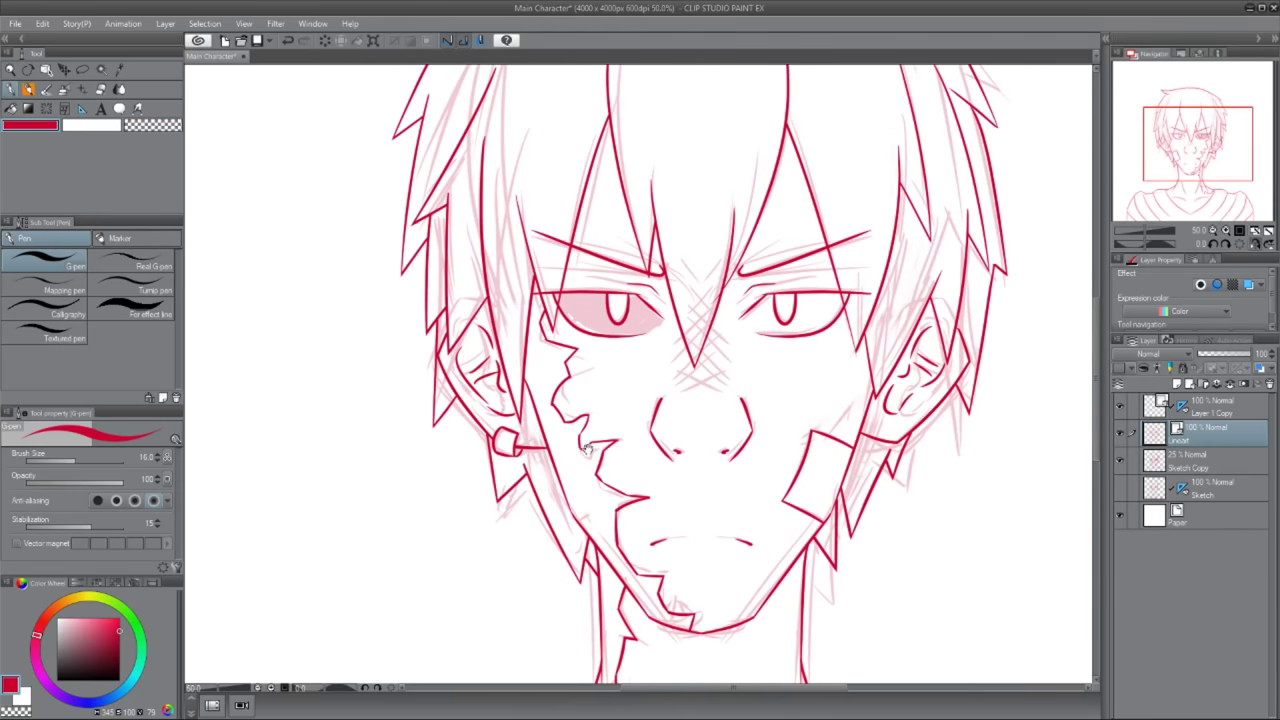
{"action": "left_click_drag", "start_coordinate": [743, 470], "coordinate": [603, 440]}
{"action": "left_click", "coordinate": [1120, 460]}
{"action": "left_click", "coordinate": [1120, 487]}
{"action": "key", "text": "ctrl+minus"}
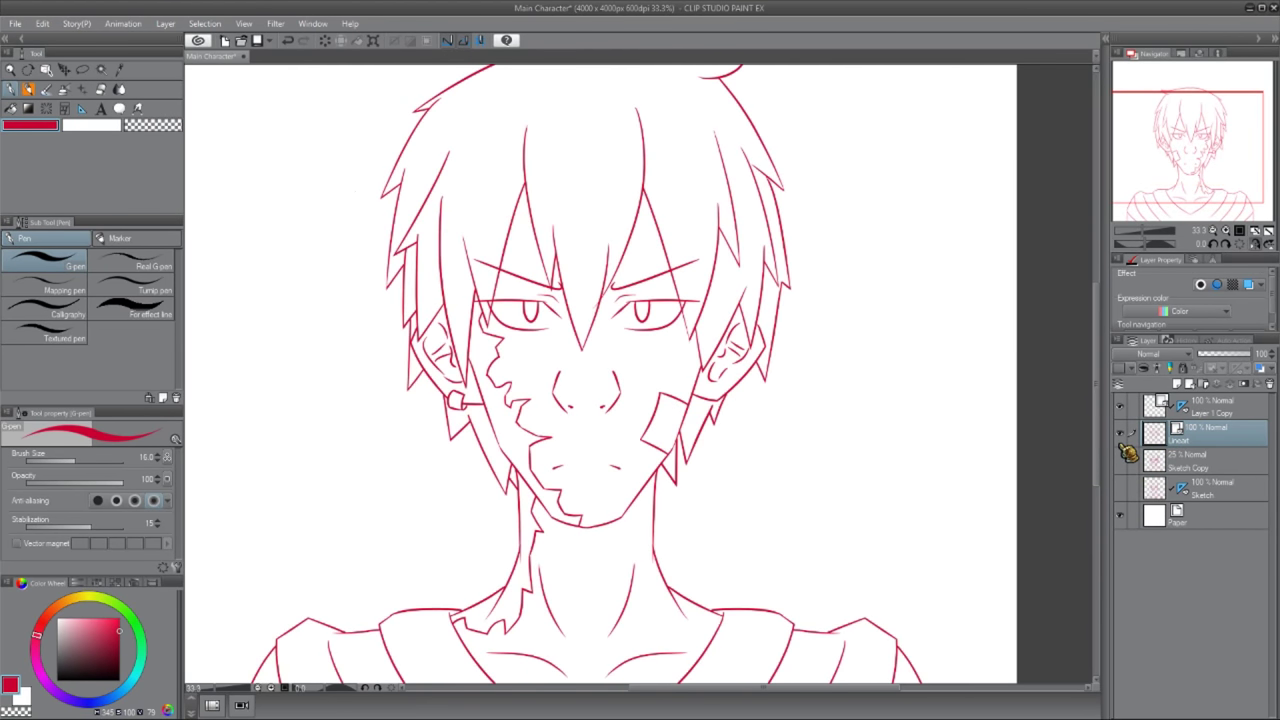
- Erase the inner fold lines of the bandaged-side ear
{"action": "key", "text": "ctrl+plus"}
{"action": "key", "text": "ctrl+plus"}
{"action": "key", "text": "ctrl+plus"}
{"action": "key", "text": "e"}
{"action": "mouse_move", "coordinate": [940, 328]}
{"action": "left_mouse_down"}
{"action": "mouse_move", "coordinate": [783, 299]}
{"action": "mouse_move", "coordinate": [773, 323]}
{"action": "mouse_move", "coordinate": [1046, 342]}
{"action": "left_mouse_up"}
- Ink new inner fold lines in the bandaged-side ear
{"action": "key", "text": "p"}
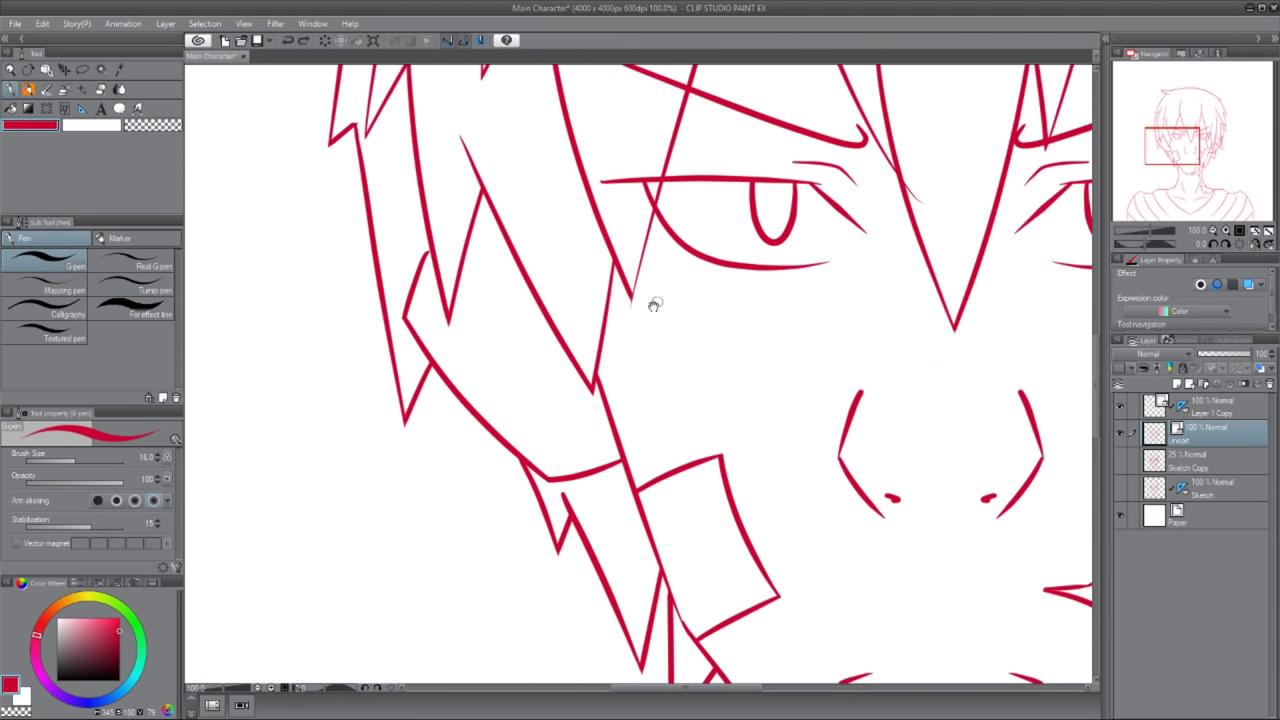
{"action": "left_click_drag", "start_coordinate": [691, 286], "coordinate": [757, 329]}
{"action": "left_click_drag", "start_coordinate": [549, 293], "coordinate": [589, 350]}
{"action": "left_click_drag", "start_coordinate": [591, 373], "coordinate": [632, 445]}
{"action": "mouse_move", "coordinate": [497, 353]}
{"action": "left_mouse_down"}
{"action": "mouse_move", "coordinate": [502, 380]}
{"action": "mouse_move", "coordinate": [620, 465]}
{"action": "mouse_move", "coordinate": [578, 405]}
{"action": "left_mouse_up"}
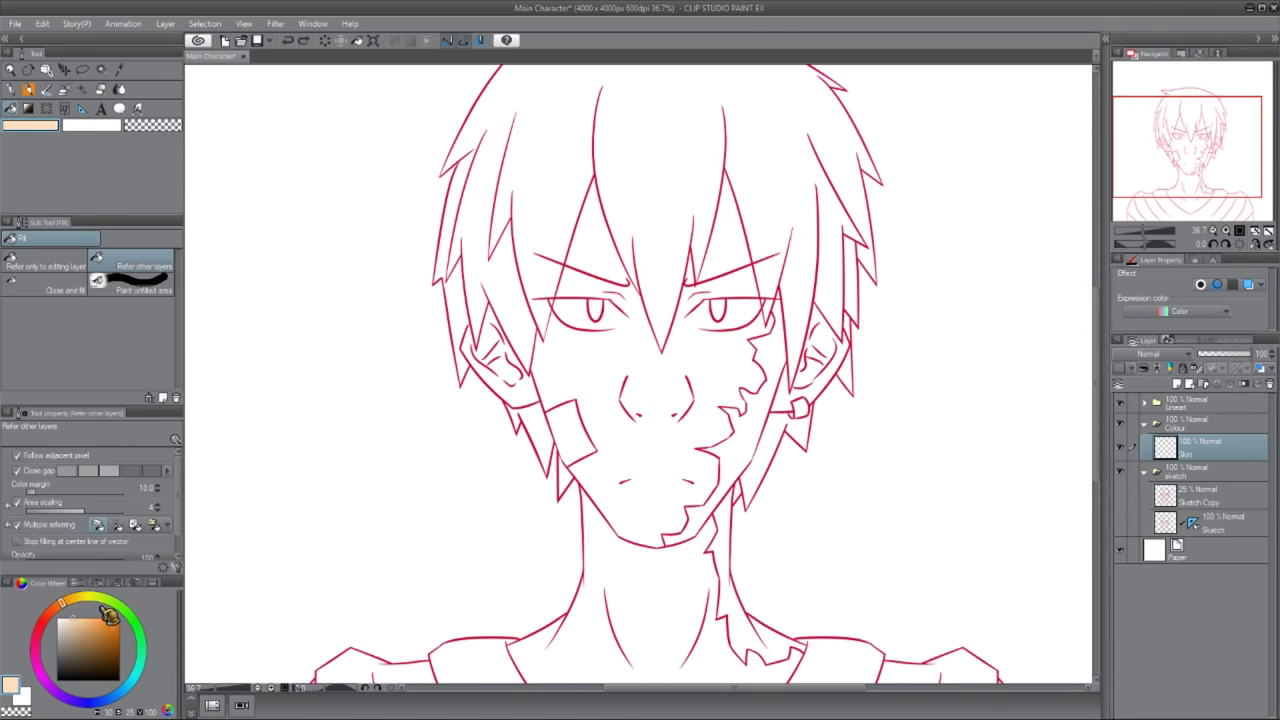
- Fill the neck, face, forehead and ears with light peach on the Skin layer, leaving the scar and bandage unfilled
{"action": "left_click", "coordinate": [640, 600]}
{"action": "left_click_drag", "start_coordinate": [640, 600], "coordinate": [645, 647]}
{"action": "left_click", "coordinate": [650, 450]}
{"action": "left_click", "coordinate": [730, 310]}
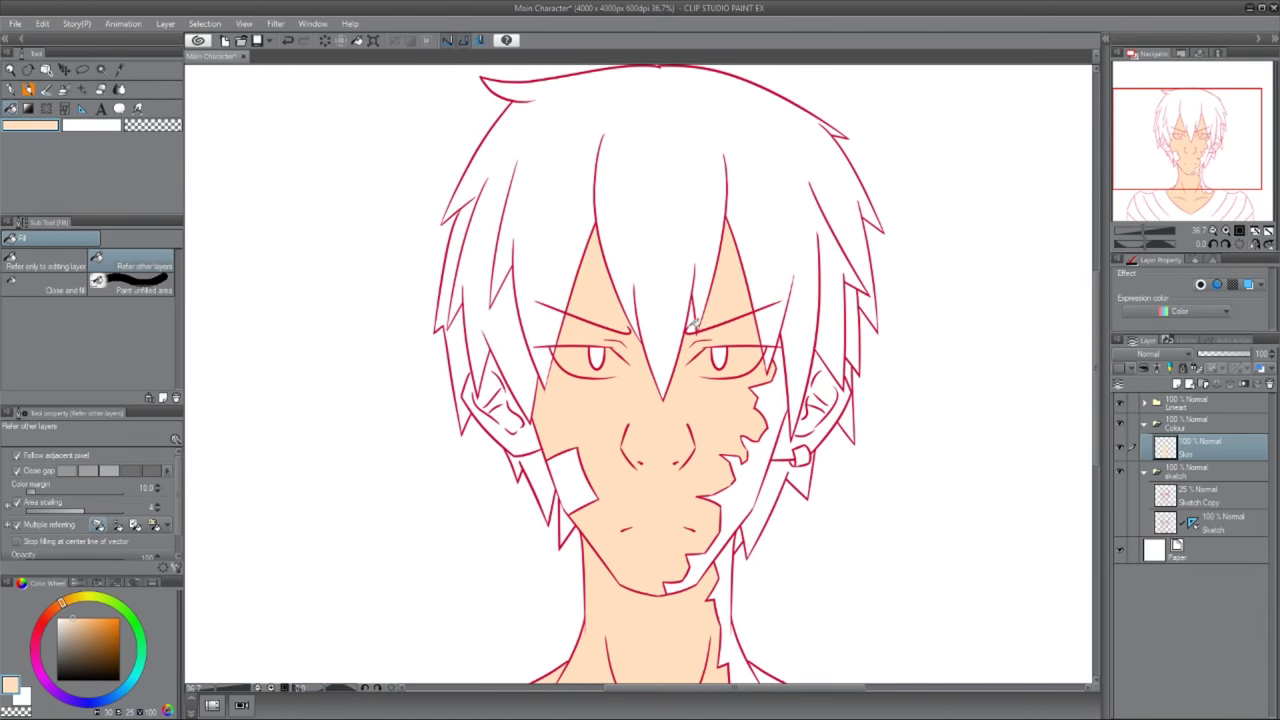
{"action": "left_click", "coordinate": [810, 423]}
{"action": "left_click", "coordinate": [500, 410]}
{"action": "left_click_drag", "start_coordinate": [668, 402], "coordinate": [680, 165]}
{"action": "left_click_drag", "start_coordinate": [641, 547], "coordinate": [445, 527]}
{"action": "left_click_drag", "start_coordinate": [612, 406], "coordinate": [723, 563]}
{"action": "left_click_drag", "start_coordinate": [724, 410], "coordinate": [740, 466]}
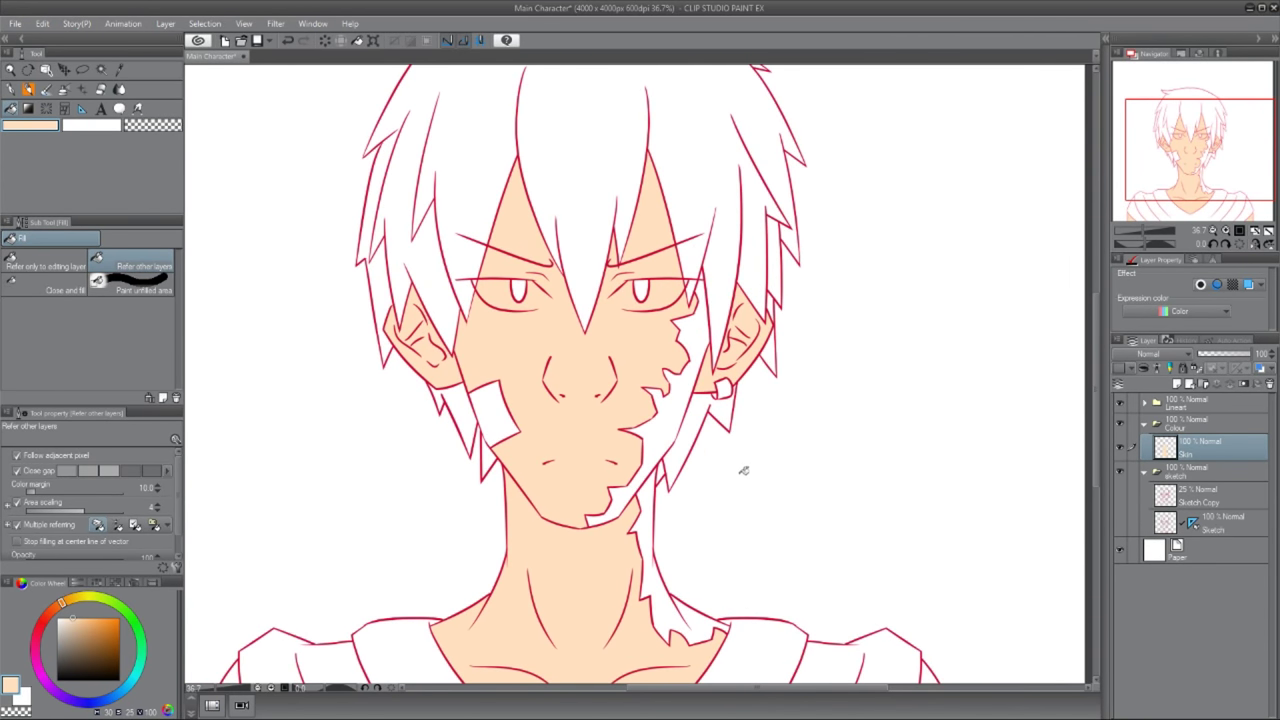
{"action": "left_click_drag", "start_coordinate": [585, 345], "coordinate": [591, 347]}
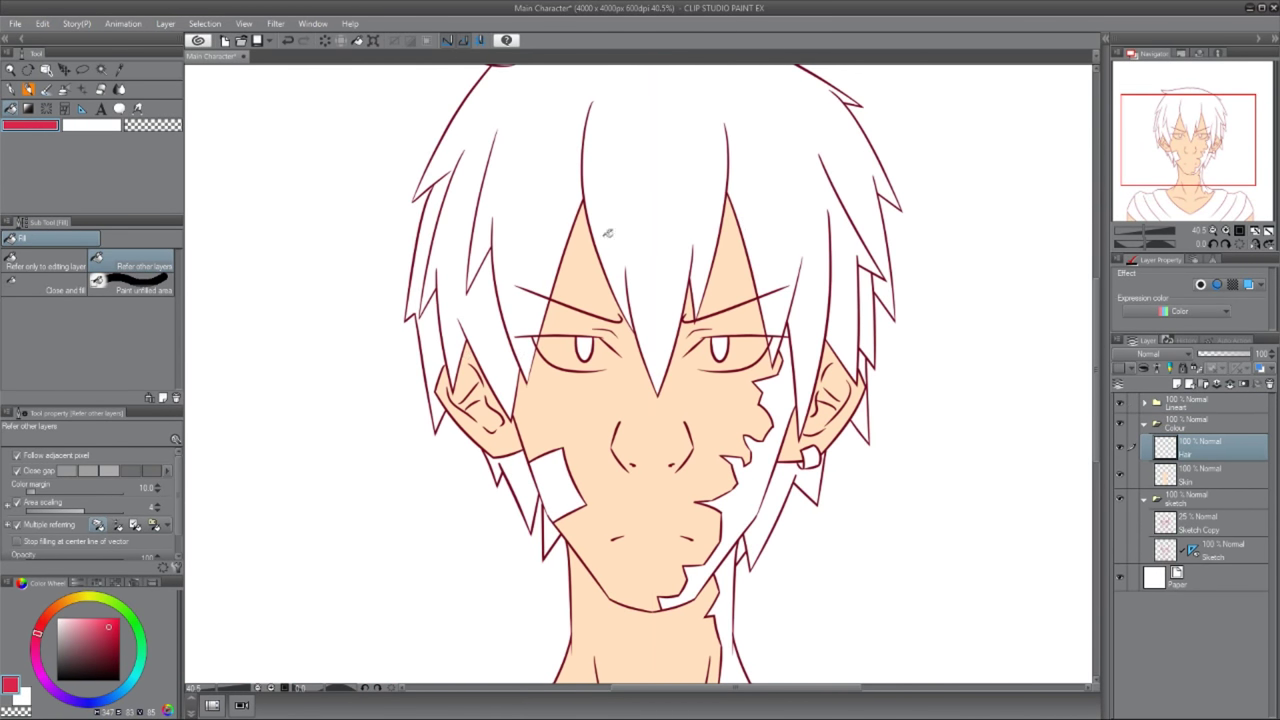
- Fill all strands of the character's hair, including the side and nape locks, with crimson on the Hair layer
{"action": "left_click", "coordinate": [607, 233]}
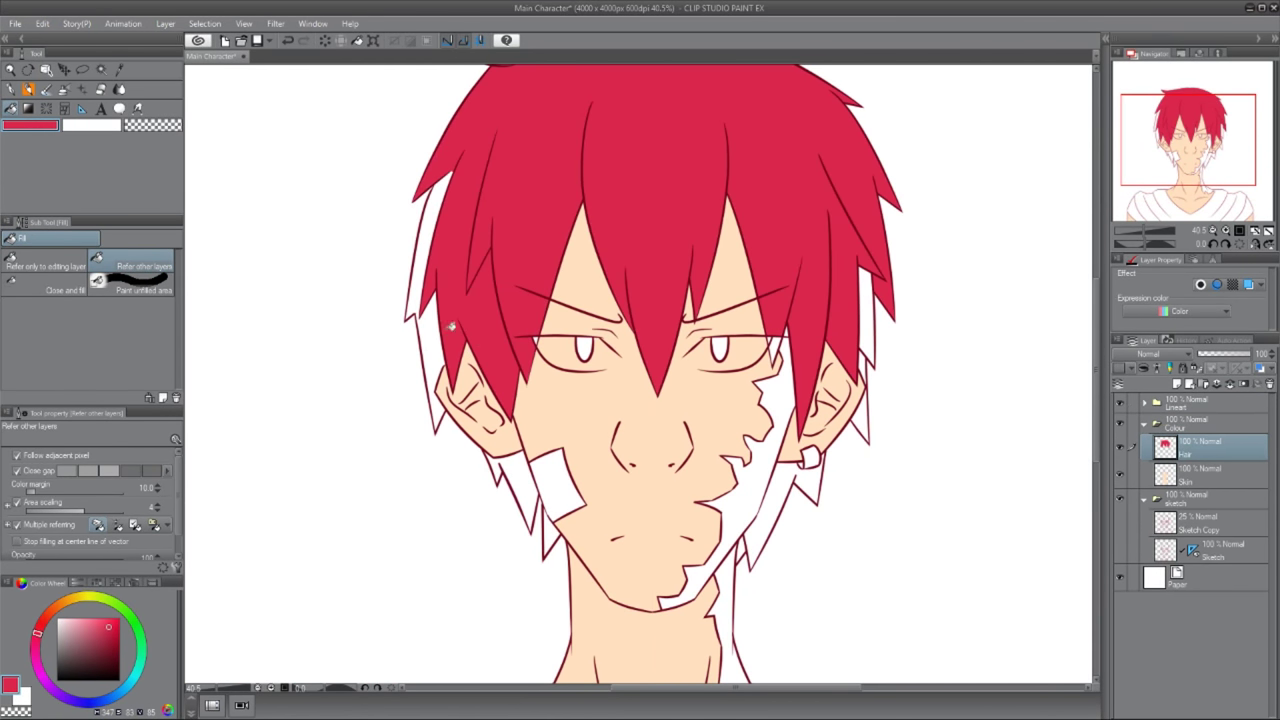
{"action": "left_click", "coordinate": [450, 327]}
{"action": "left_click", "coordinate": [554, 529]}
{"action": "scroll", "coordinate": [740, 320], "scroll_direction": "up", "scroll_amount": 1}
{"action": "scroll", "coordinate": [730, 310], "scroll_direction": "up", "scroll_amount": 5}
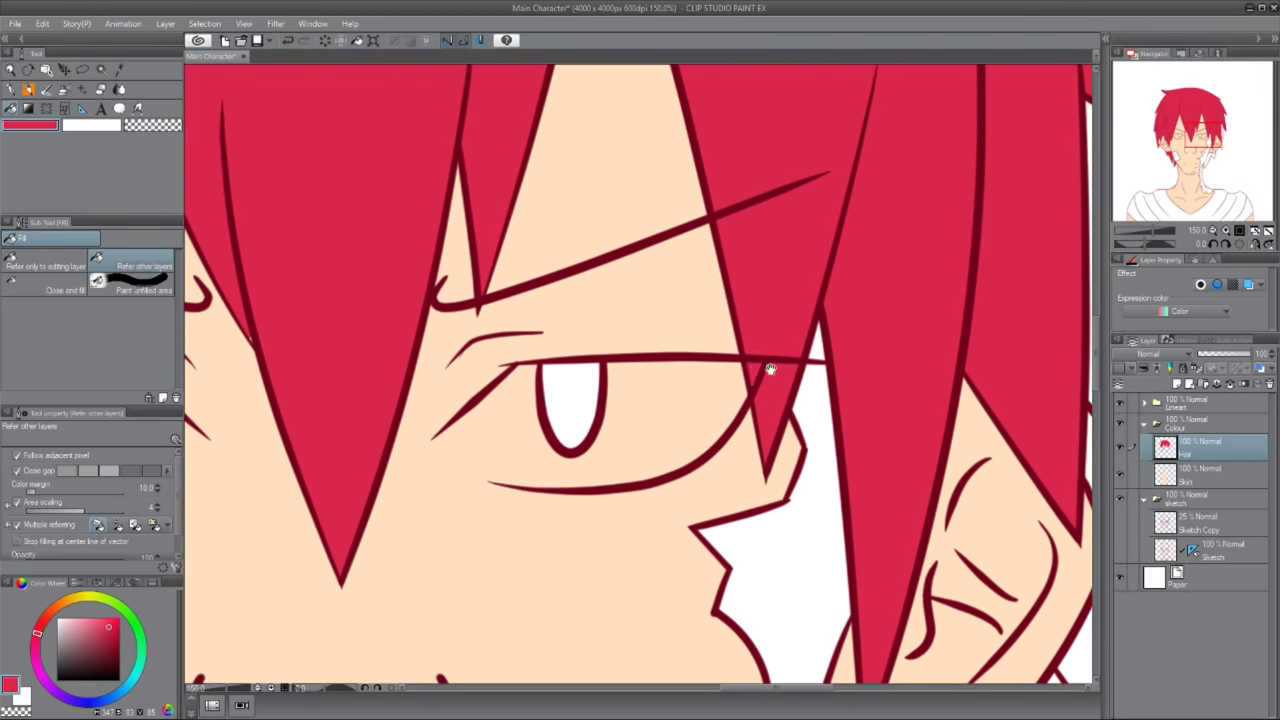
{"action": "scroll", "coordinate": [789, 491], "scroll_direction": "down", "scroll_amount": 5}
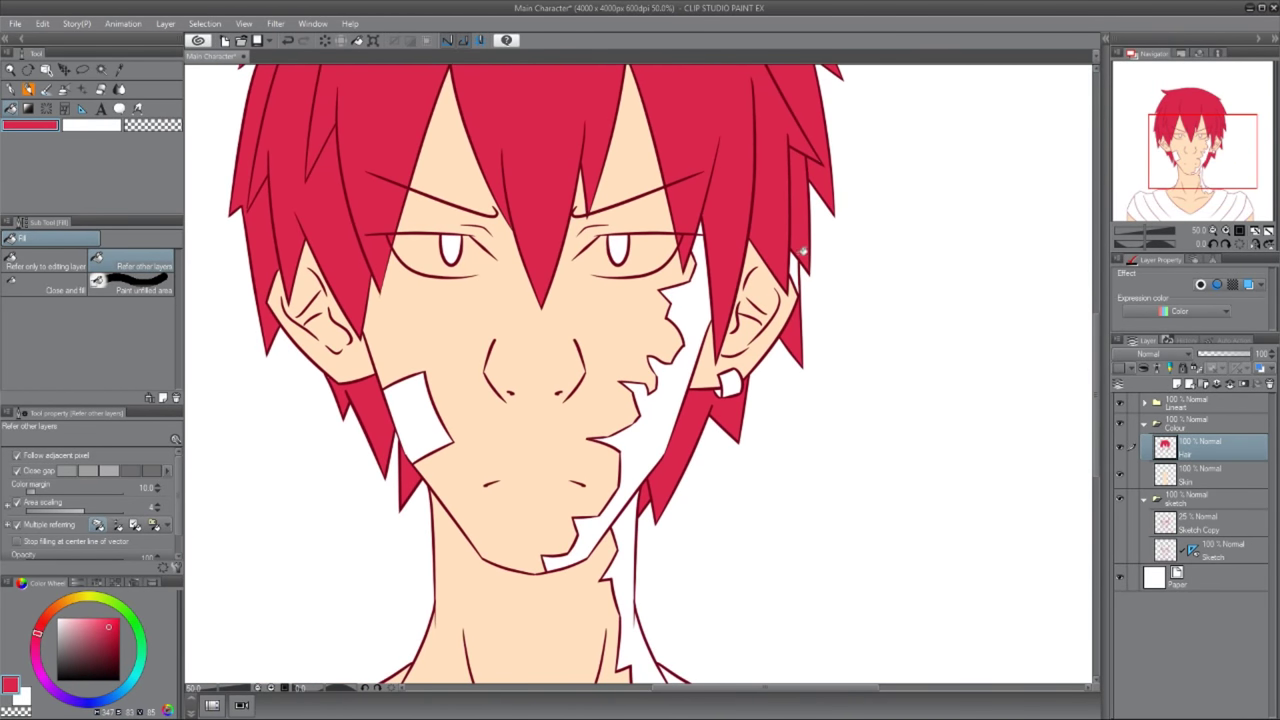
{"action": "left_click_drag", "start_coordinate": [801, 253], "coordinate": [771, 328]}
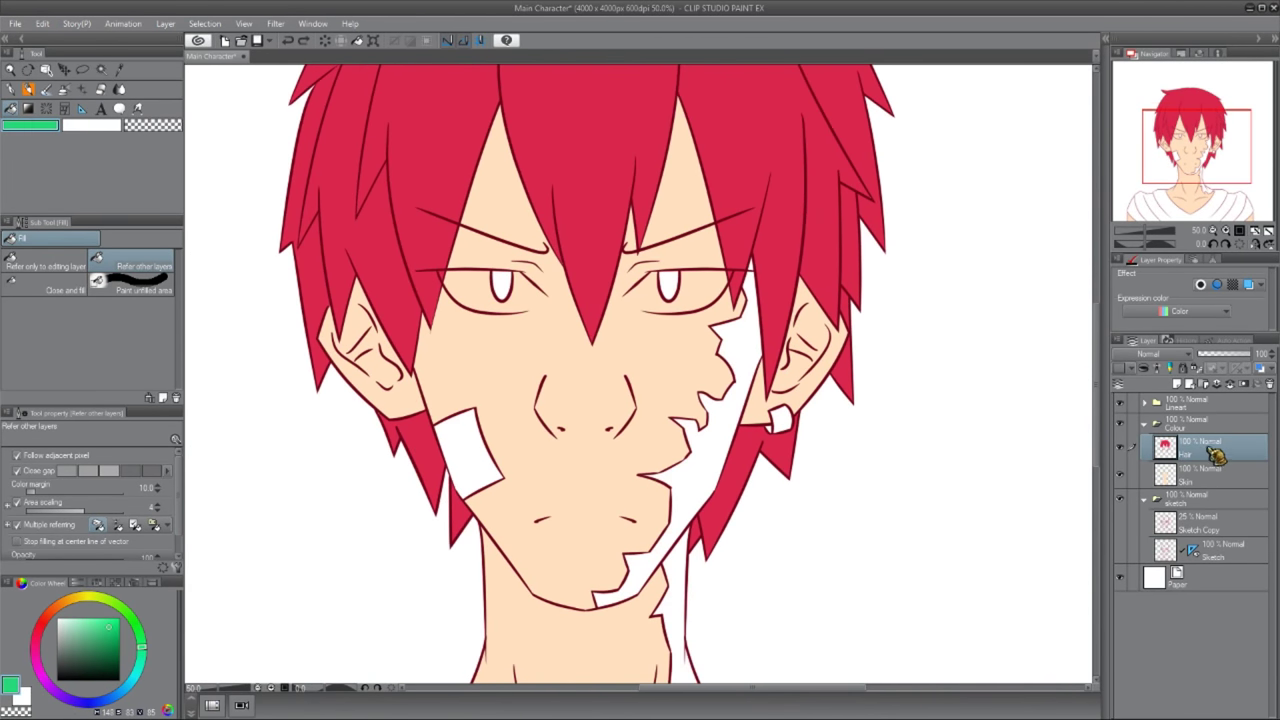
- Add a layer named Ring above Hair and fill the earring with light yellow
{"action": "left_click", "coordinate": [1177, 383]}
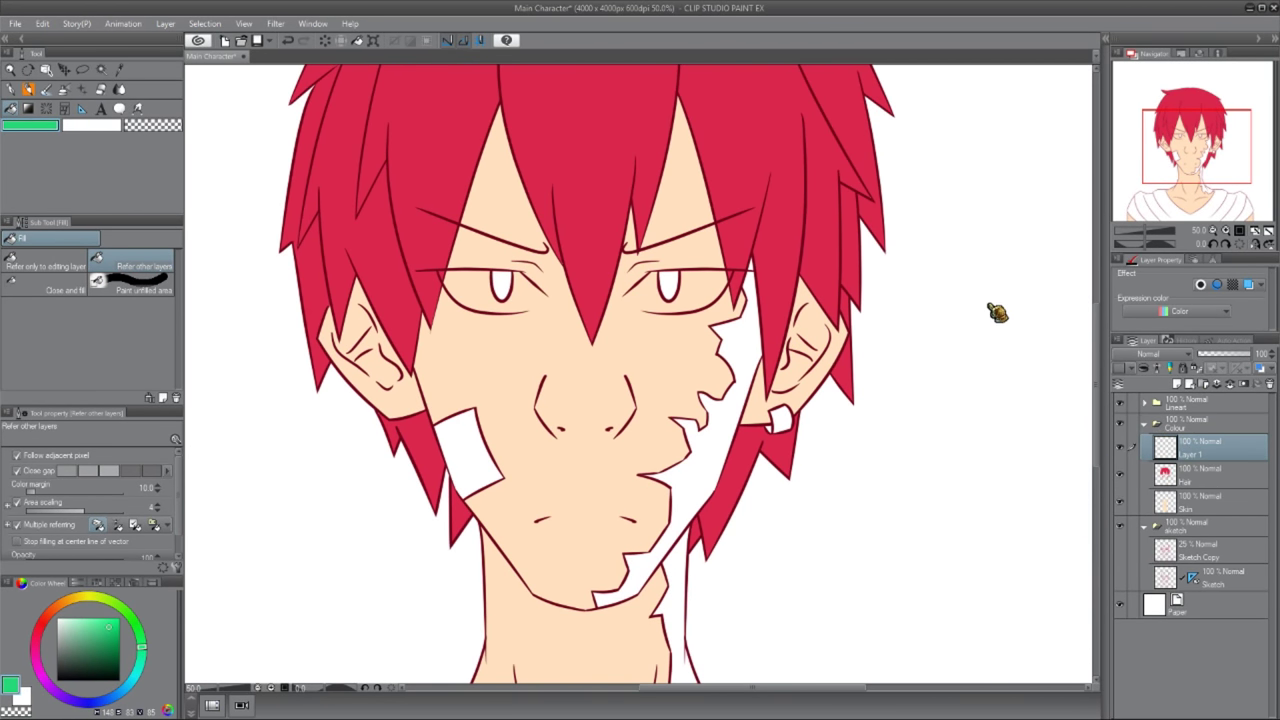
{"action": "left_click", "coordinate": [96, 604]}
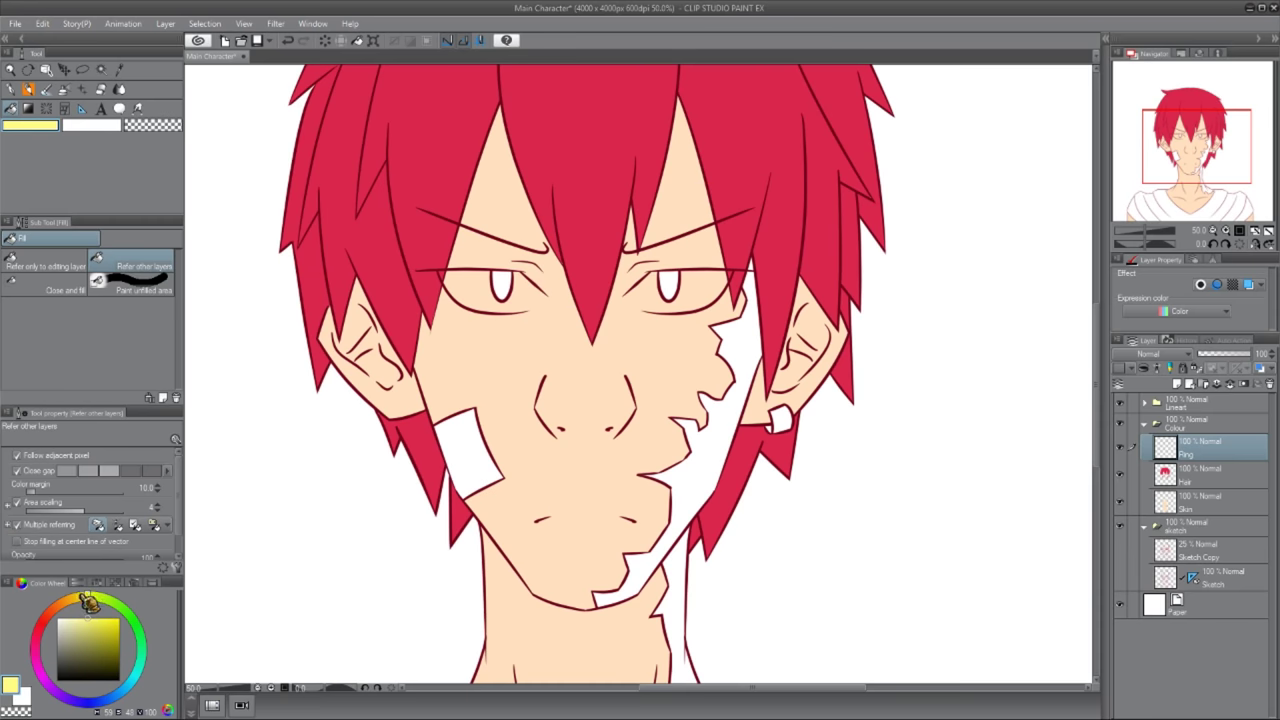
{"action": "scroll", "coordinate": [810, 415], "scroll_direction": "down", "scroll_amount": 3}
{"action": "scroll", "coordinate": [810, 415], "scroll_direction": "up", "scroll_amount": 2}
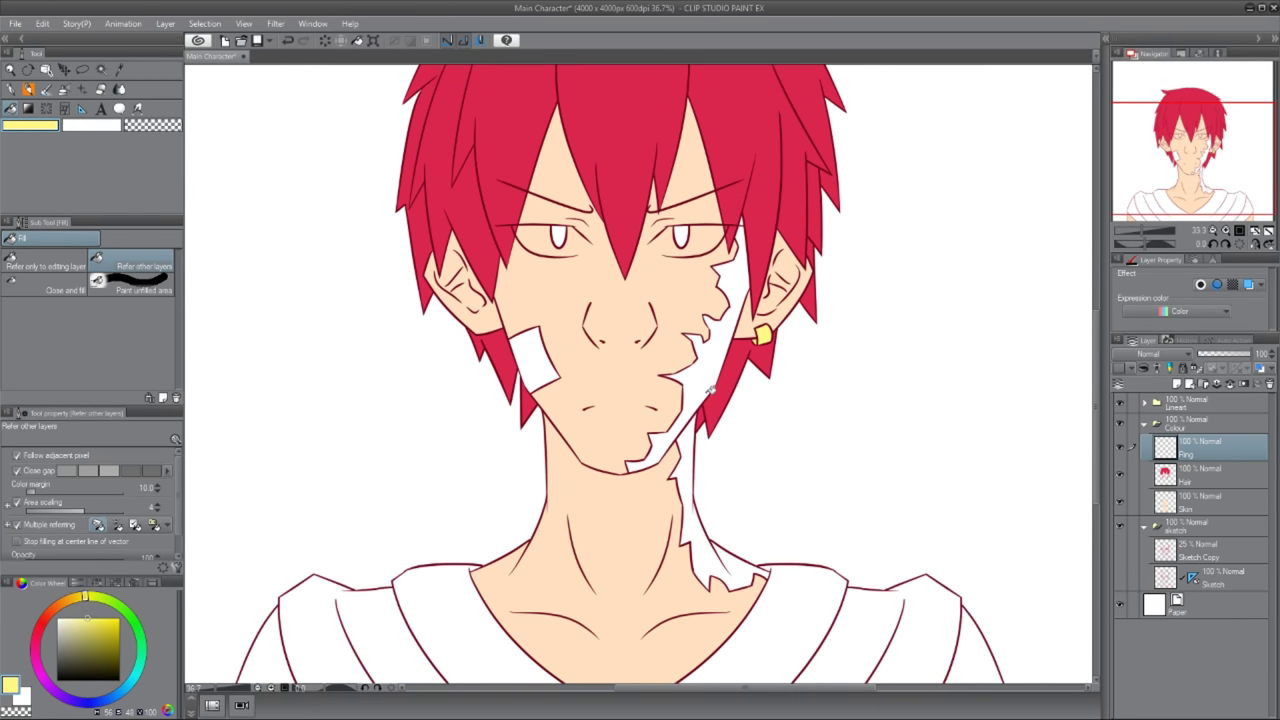
- Add a layer named eyes and fill both irises with the same light yellow
{"action": "key", "text": "ctrl+shift+n"}
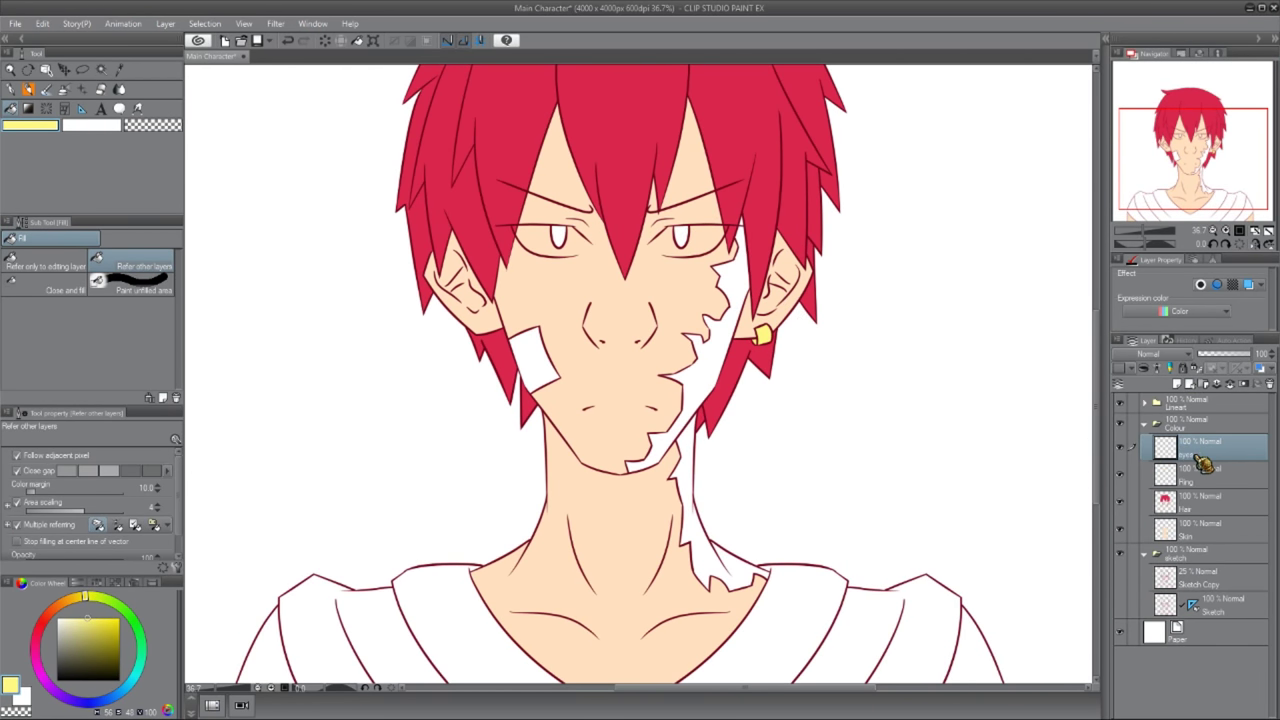
{"action": "scroll", "coordinate": [670, 280], "scroll_direction": "down", "scroll_amount": 1}
{"action": "scroll", "coordinate": [665, 290], "scroll_direction": "up", "scroll_amount": 2}
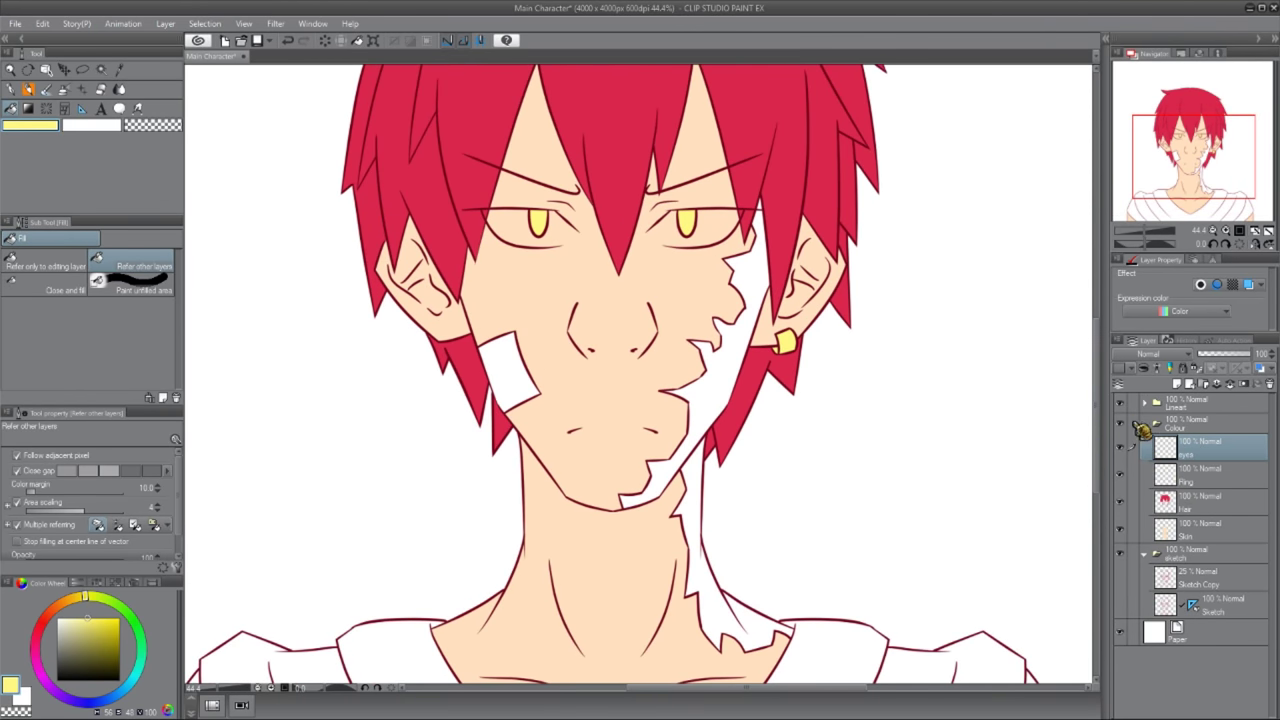
- Tag the eyes layer yellow and the Hair layer red, and add a layer named eyewhite between Hair and Skin
{"action": "left_click", "coordinate": [1225, 482]}
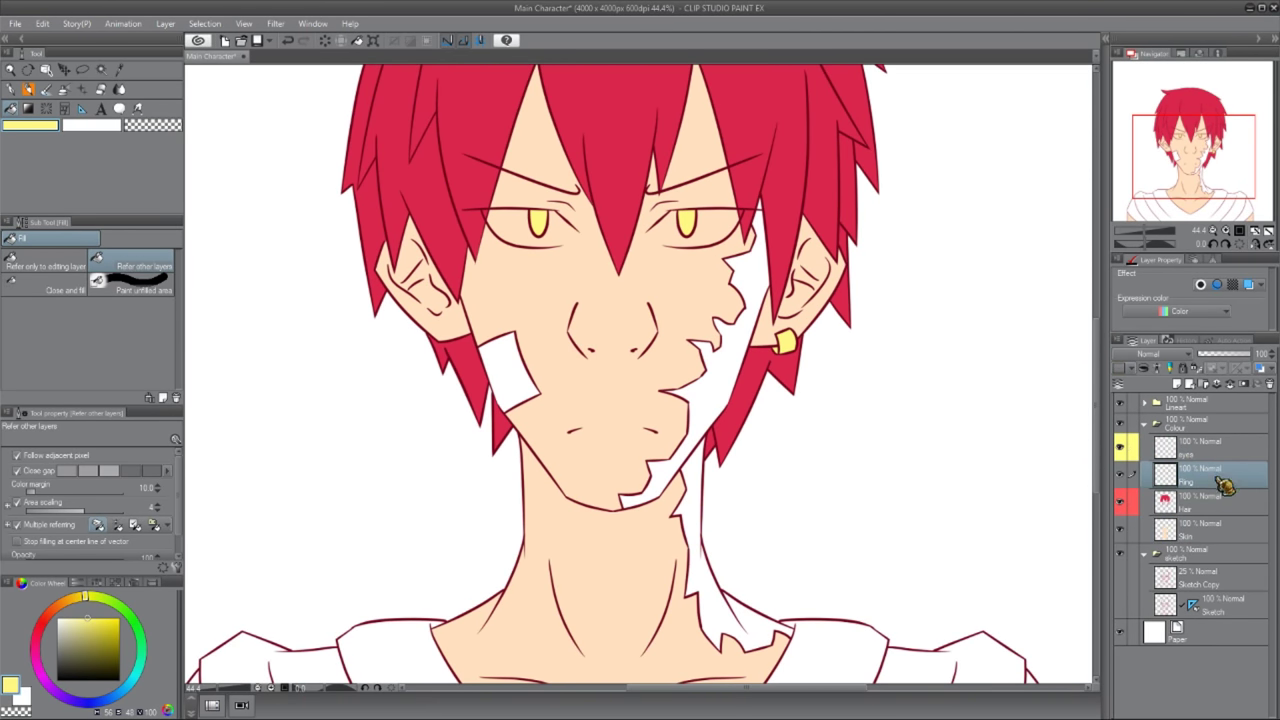
{"action": "left_click_drag", "start_coordinate": [1230, 460], "coordinate": [1198, 450]}
{"action": "key", "text": "ctrl+plus"}
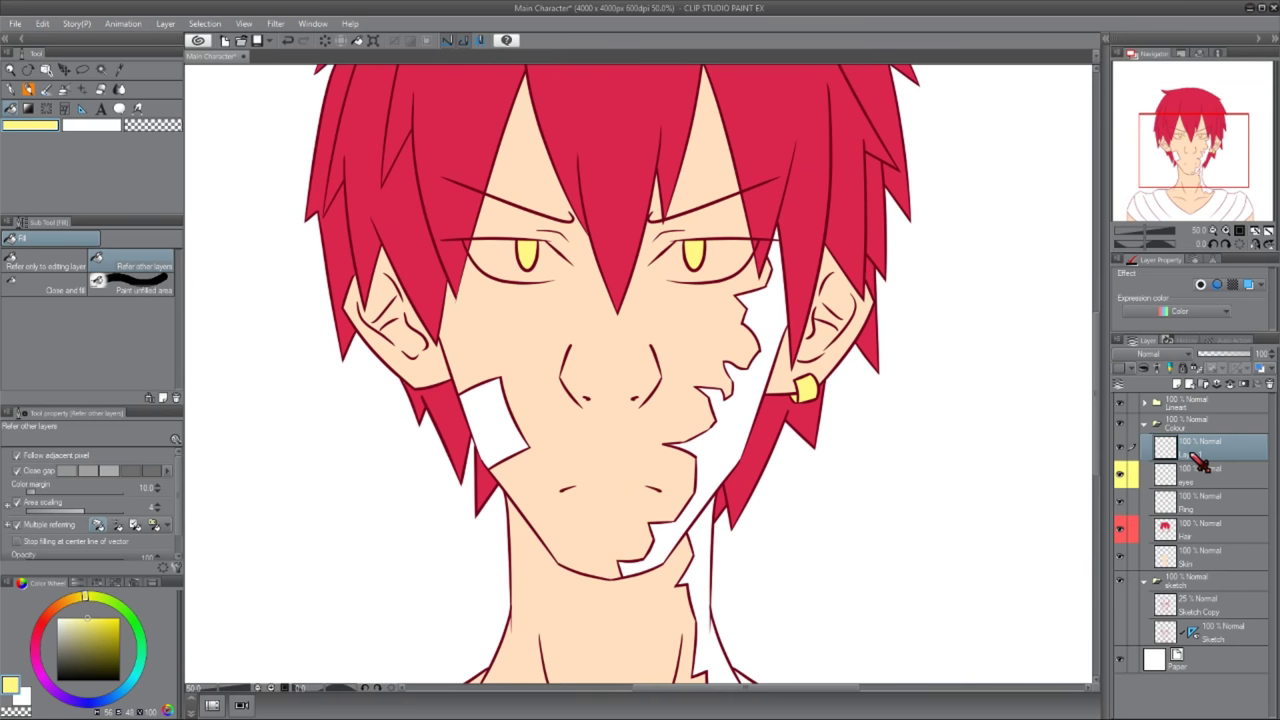
{"action": "scroll", "coordinate": [268, 270], "scroll_direction": "up", "scroll_amount": 3}
{"action": "left_click_drag", "start_coordinate": [1200, 447], "coordinate": [1210, 543]}
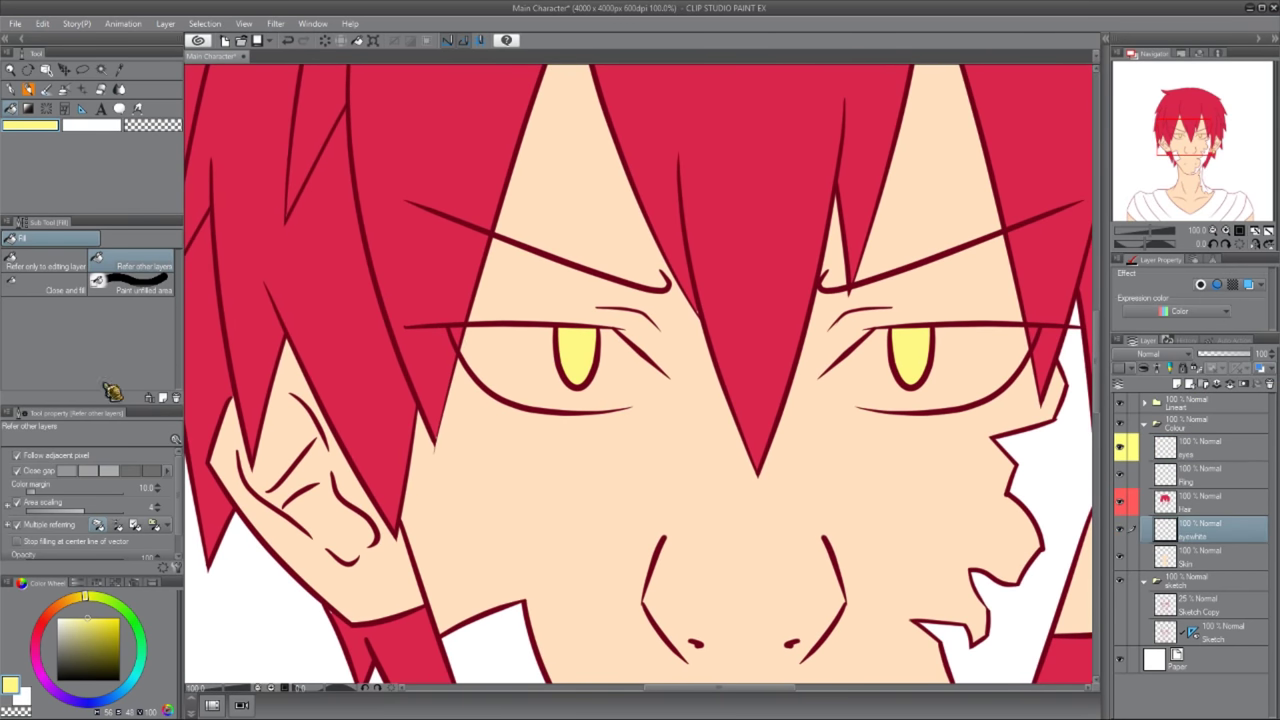
- Paint the white of the bandaged-side eye on the eyewhite layer with the Dense watercolor brush
{"action": "key", "text": "b"}
{"action": "mouse_move", "coordinate": [468, 338]}
{"action": "left_mouse_down"}
{"action": "mouse_move", "coordinate": [528, 372]}
{"action": "mouse_move", "coordinate": [545, 352]}
{"action": "mouse_move", "coordinate": [500, 363]}
{"action": "mouse_move", "coordinate": [620, 398]}
{"action": "mouse_move", "coordinate": [634, 428]}
{"action": "left_mouse_up"}
{"action": "scroll", "coordinate": [620, 398], "scroll_direction": "up", "scroll_amount": 2}
{"action": "mouse_move", "coordinate": [634, 428]}
{"action": "left_mouse_down"}
{"action": "mouse_move", "coordinate": [700, 409]}
{"action": "mouse_move", "coordinate": [623, 351]}
{"action": "mouse_move", "coordinate": [699, 403]}
{"action": "left_mouse_up"}
{"action": "key", "text": "bracketleft"}
{"action": "key", "text": "bracketleft"}
{"action": "key", "text": "bracketleft"}
{"action": "left_click_drag", "start_coordinate": [708, 446], "coordinate": [786, 413]}
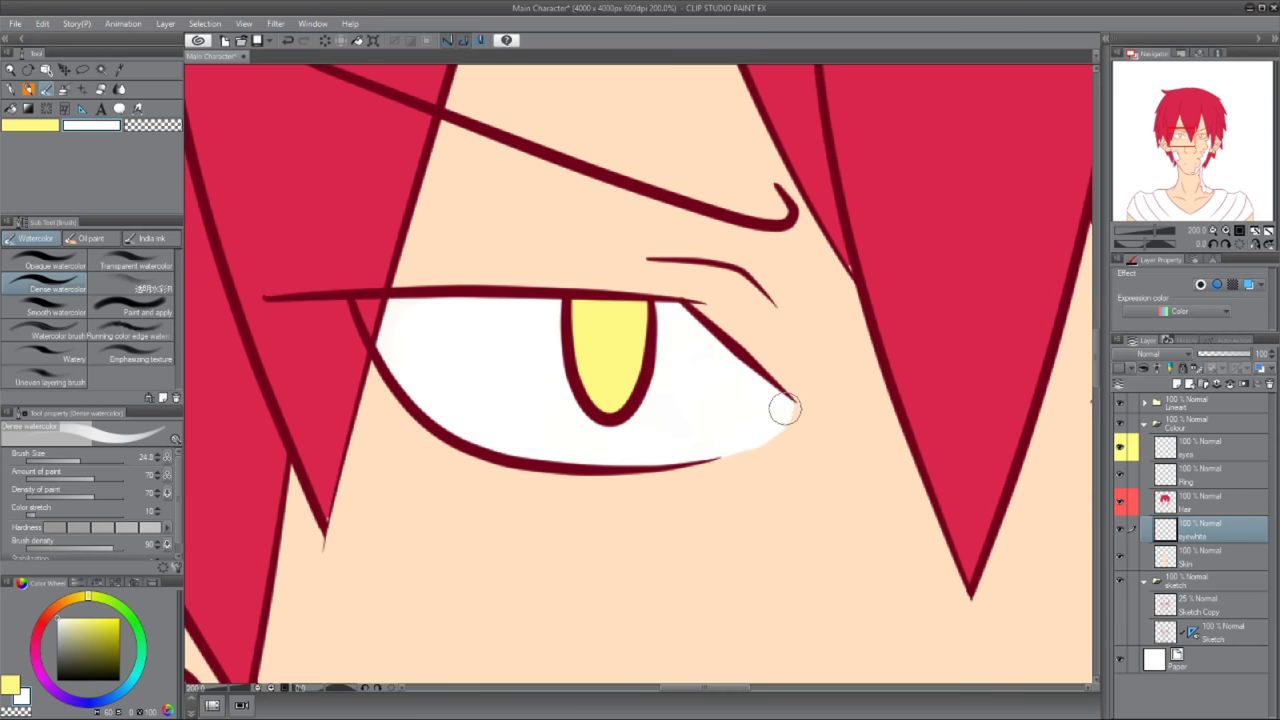
- Add a layer named eyeblack above eyewhite and colour the scar-side eyeball black around the iris
{"action": "mouse_move", "coordinate": [808, 423]}
{"action": "left_mouse_down"}
{"action": "mouse_move", "coordinate": [400, 314]}
{"action": "mouse_move", "coordinate": [551, 381]}
{"action": "left_mouse_up"}
{"action": "left_click", "coordinate": [1177, 384]}
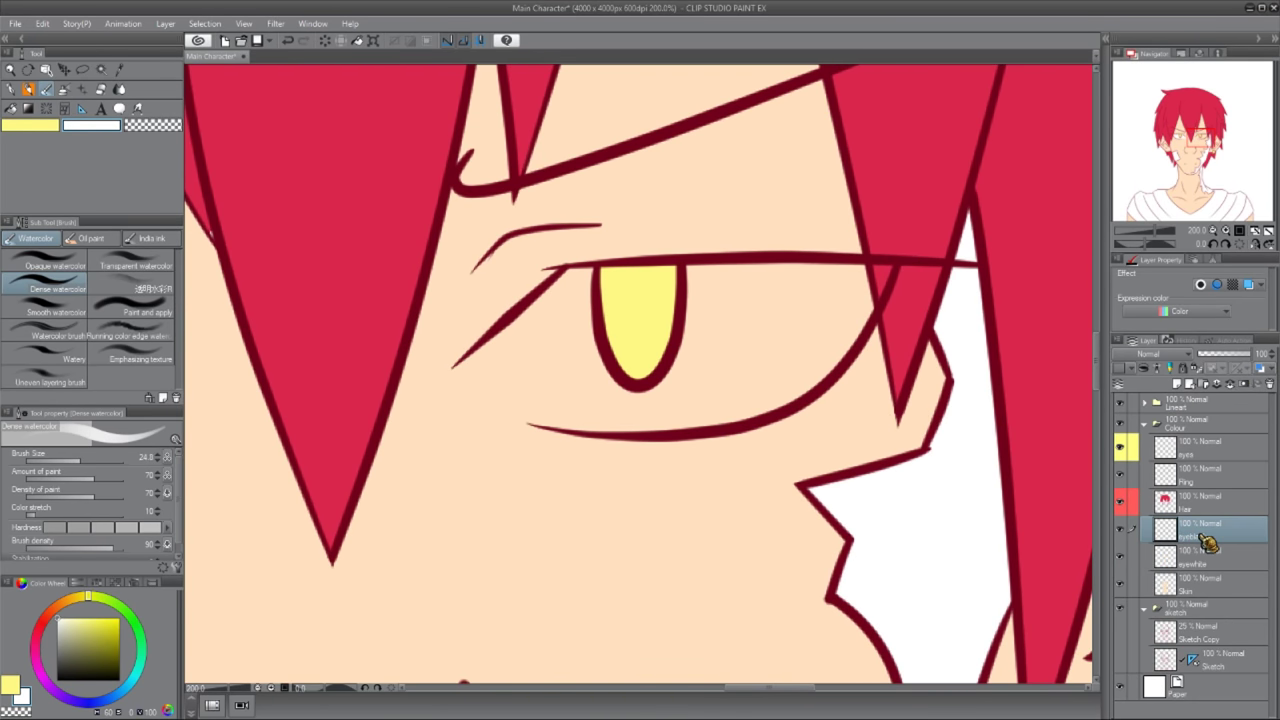
{"action": "left_click", "coordinate": [58, 677]}
{"action": "mouse_move", "coordinate": [500, 345]}
{"action": "left_mouse_down"}
{"action": "mouse_move", "coordinate": [460, 376]}
{"action": "mouse_move", "coordinate": [503, 400]}
{"action": "mouse_move", "coordinate": [486, 366]}
{"action": "mouse_move", "coordinate": [475, 385]}
{"action": "mouse_move", "coordinate": [540, 380]}
{"action": "mouse_move", "coordinate": [514, 343]}
{"action": "mouse_move", "coordinate": [534, 403]}
{"action": "mouse_move", "coordinate": [571, 340]}
{"action": "mouse_move", "coordinate": [543, 366]}
{"action": "mouse_move", "coordinate": [643, 386]}
{"action": "mouse_move", "coordinate": [684, 325]}
{"action": "left_mouse_up"}
{"action": "key", "text": "ctrl+z"}
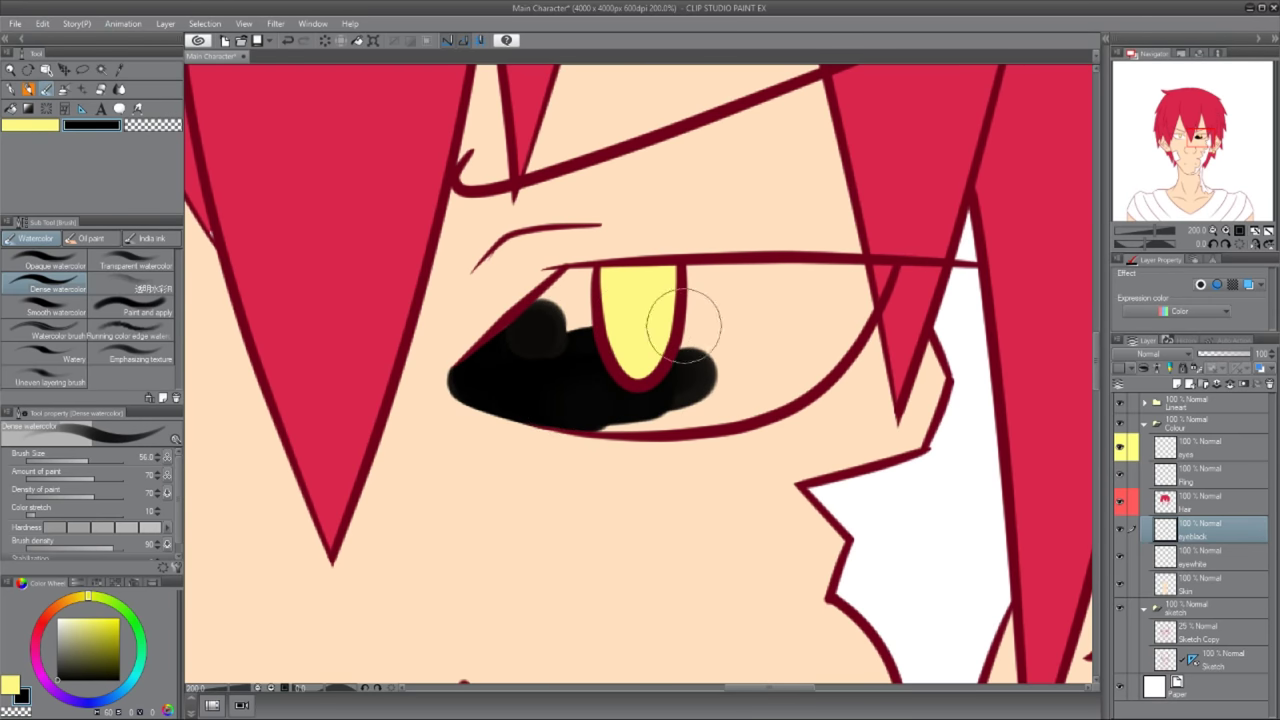
{"action": "key", "text": "g"}
{"action": "left_click", "coordinate": [720, 310]}
{"action": "left_click", "coordinate": [566, 296]}
{"action": "key", "text": "b"}
{"action": "mouse_move", "coordinate": [560, 320]}
{"action": "left_mouse_down"}
{"action": "mouse_move", "coordinate": [711, 377]}
{"action": "mouse_move", "coordinate": [650, 363]}
{"action": "left_mouse_up"}
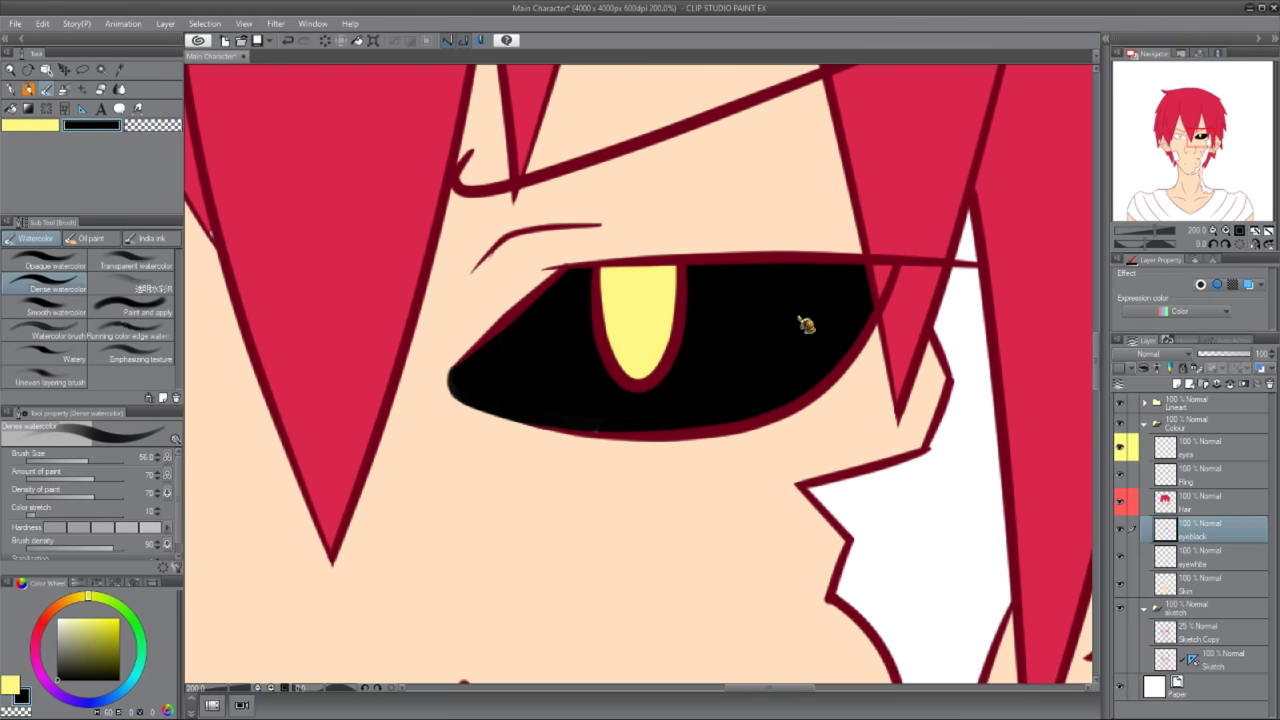
- Try filling the facial scar with black and with dark reddish brown on the eyeblack layer
{"action": "scroll", "coordinate": [806, 323], "scroll_direction": "down", "scroll_amount": 4}
{"action": "key", "text": "g"}
{"action": "left_click", "coordinate": [713, 463]}
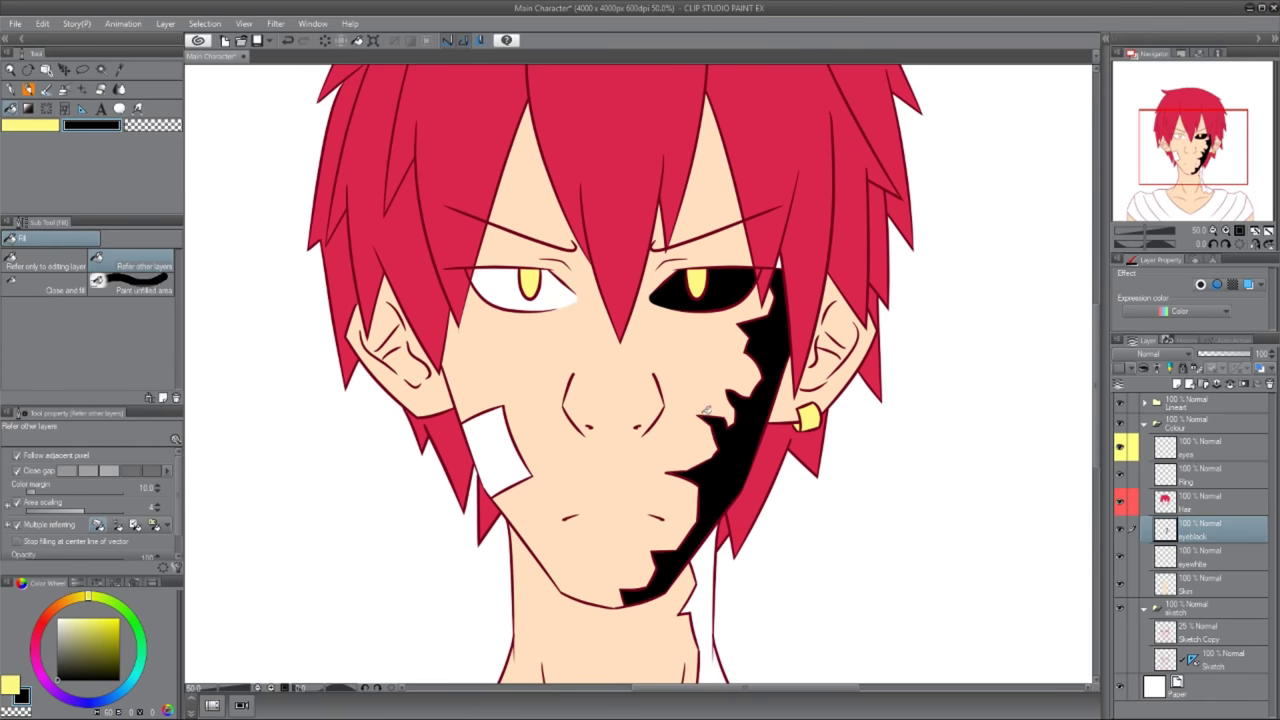
{"action": "scroll", "coordinate": [710, 440], "scroll_direction": "down", "scroll_amount": 1}
{"action": "key", "text": "ctrl+z"}
{"action": "left_click_drag", "start_coordinate": [88, 598], "coordinate": [53, 607]}
{"action": "left_click", "coordinate": [720, 482]}
{"action": "key", "text": "ctrl+z"}
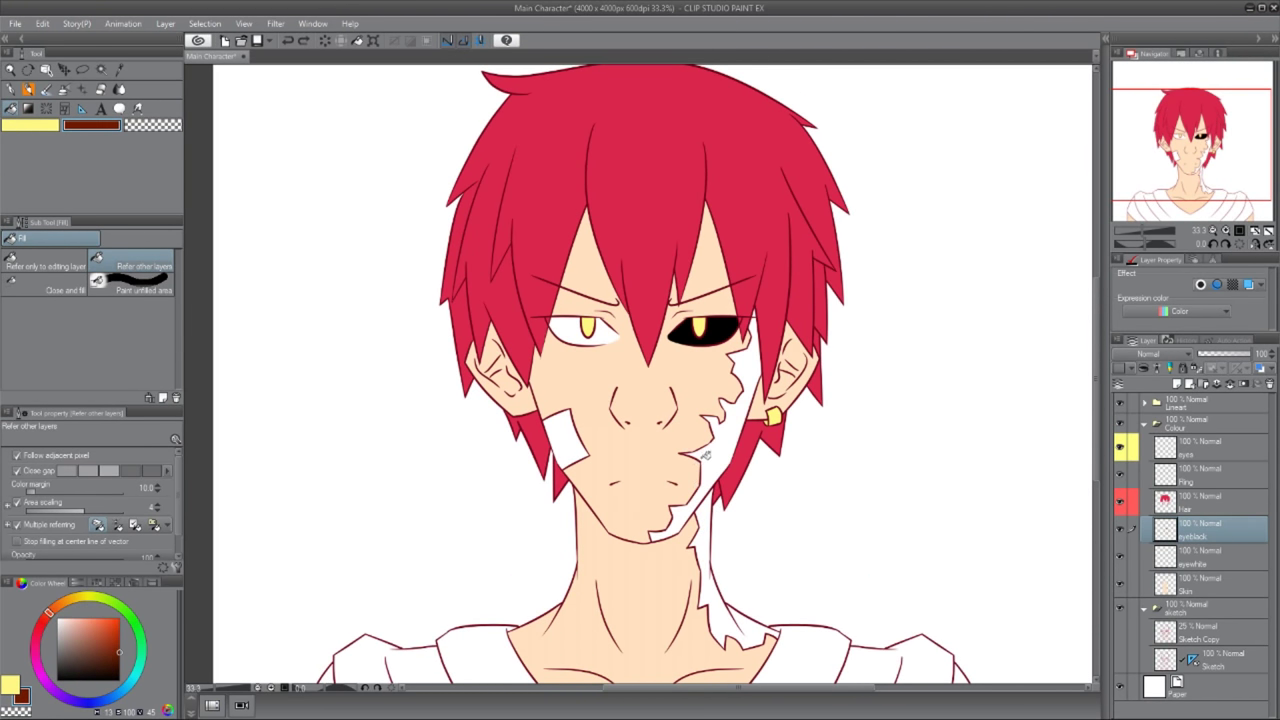
- Fill the face and neck scar and the scar-side eyeball with dark red on the eyeblack layer
{"action": "left_click", "coordinate": [45, 635]}
{"action": "left_click", "coordinate": [710, 430]}
{"action": "key", "text": "ctrl+z"}
{"action": "key", "text": "ctrl+y"}
{"action": "left_click", "coordinate": [722, 330]}
- Trim the excess colour along the lower edge of the scar-side eye with the Vector eraser
{"action": "scroll", "coordinate": [722, 330], "scroll_direction": "up", "scroll_amount": 7}
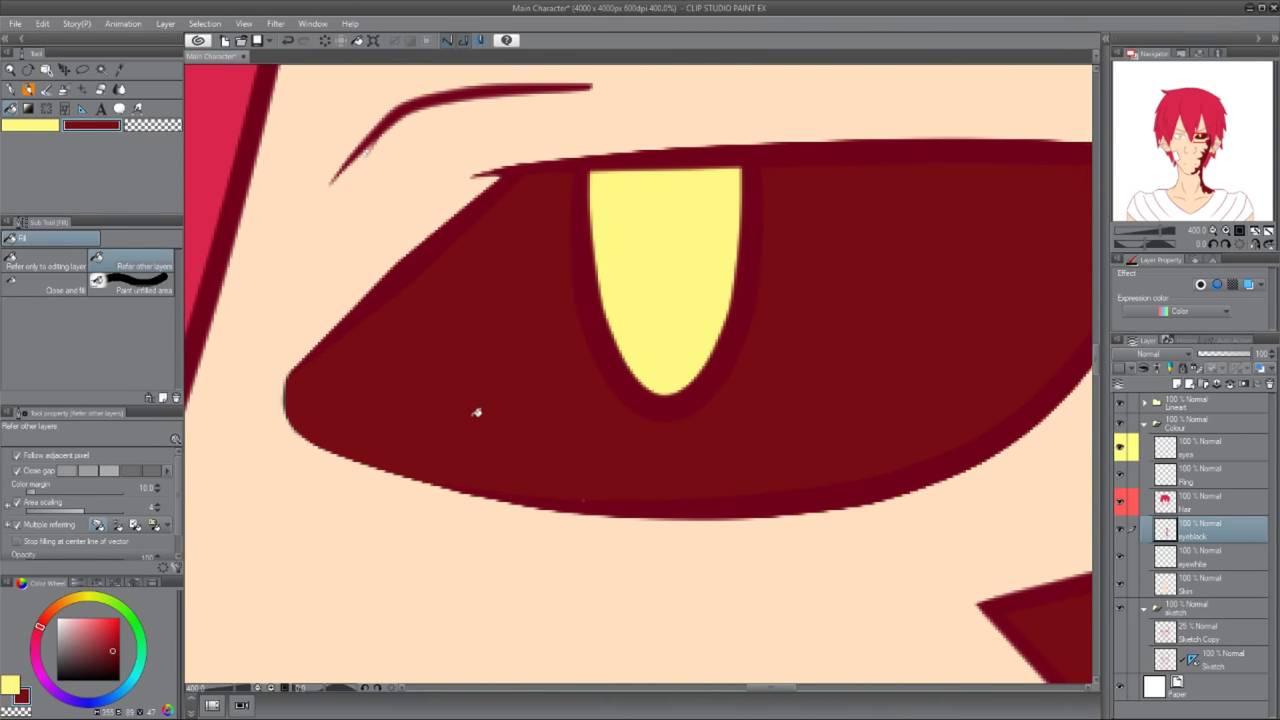
{"action": "scroll", "coordinate": [462, 406], "scroll_direction": "down", "scroll_amount": 2}
{"action": "key", "text": "e"}
{"action": "scroll", "coordinate": [340, 440], "scroll_direction": "up", "scroll_amount": 2}
{"action": "mouse_move", "coordinate": [340, 440]}
{"action": "left_mouse_down"}
{"action": "mouse_move", "coordinate": [369, 490]}
{"action": "mouse_move", "coordinate": [494, 574]}
{"action": "mouse_move", "coordinate": [455, 559]}
{"action": "left_mouse_up"}
{"action": "scroll", "coordinate": [455, 559], "scroll_direction": "down", "scroll_amount": 2}
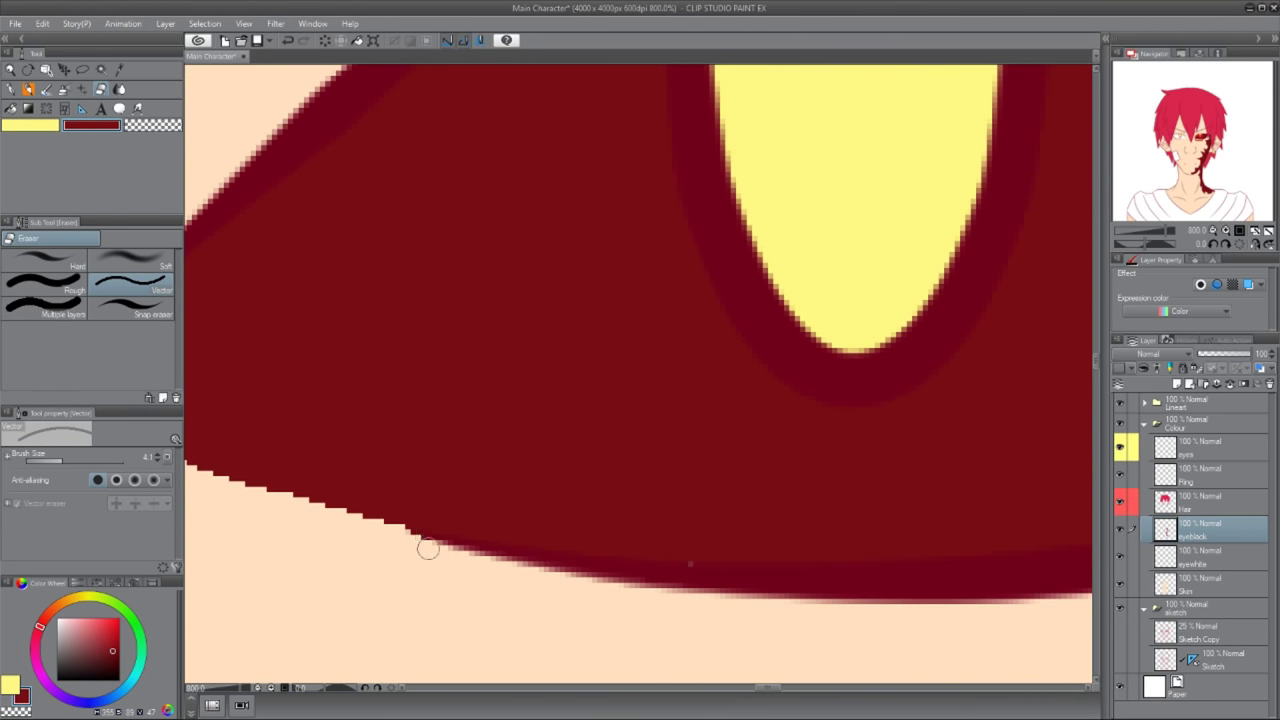
- Clean up the inner corner and lower edge of the scar-side eye with the Soft eraser
{"action": "scroll", "coordinate": [423, 543], "scroll_direction": "down", "scroll_amount": 5}
{"action": "left_click", "coordinate": [138, 262]}
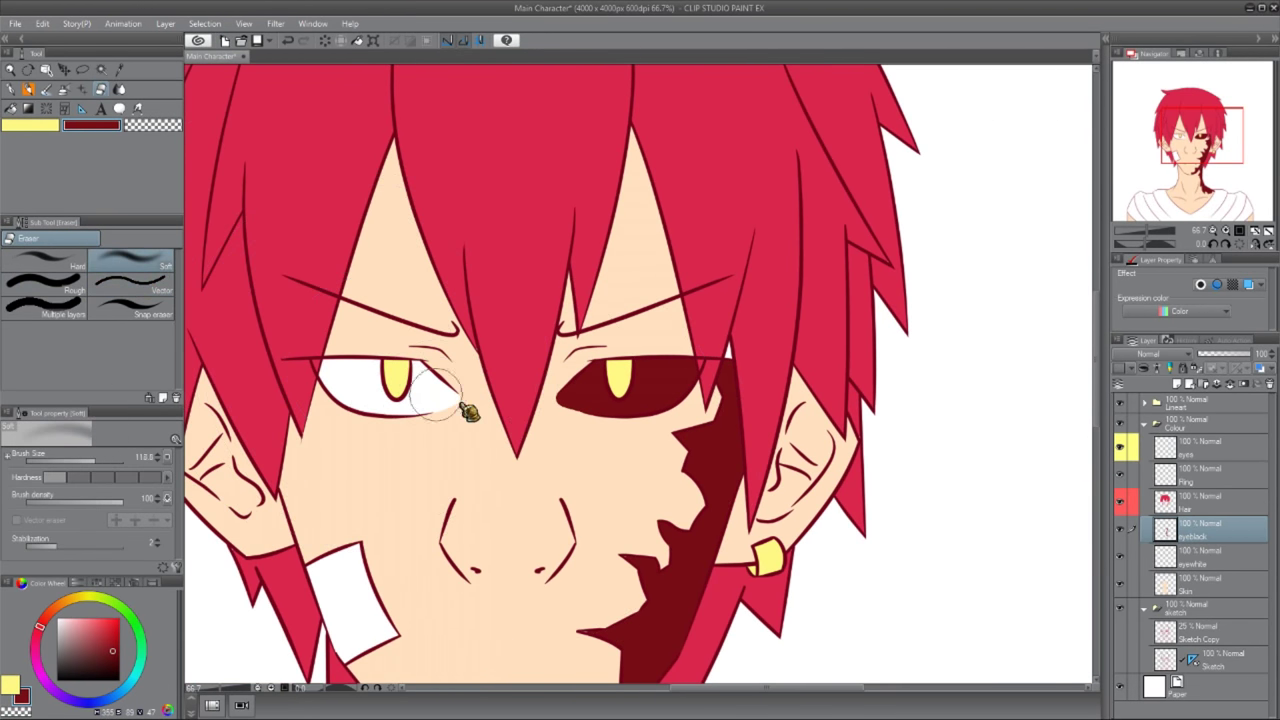
{"action": "scroll", "coordinate": [562, 410], "scroll_direction": "up", "scroll_amount": 5}
{"action": "left_click_drag", "start_coordinate": [569, 421], "coordinate": [589, 491]}
{"action": "mouse_move", "coordinate": [620, 425]}
{"action": "left_mouse_down"}
{"action": "mouse_move", "coordinate": [537, 406]}
{"action": "mouse_move", "coordinate": [580, 337]}
{"action": "mouse_move", "coordinate": [520, 314]}
{"action": "mouse_move", "coordinate": [686, 414]}
{"action": "mouse_move", "coordinate": [571, 314]}
{"action": "mouse_move", "coordinate": [666, 414]}
{"action": "left_mouse_up"}
{"action": "key", "text": "p"}
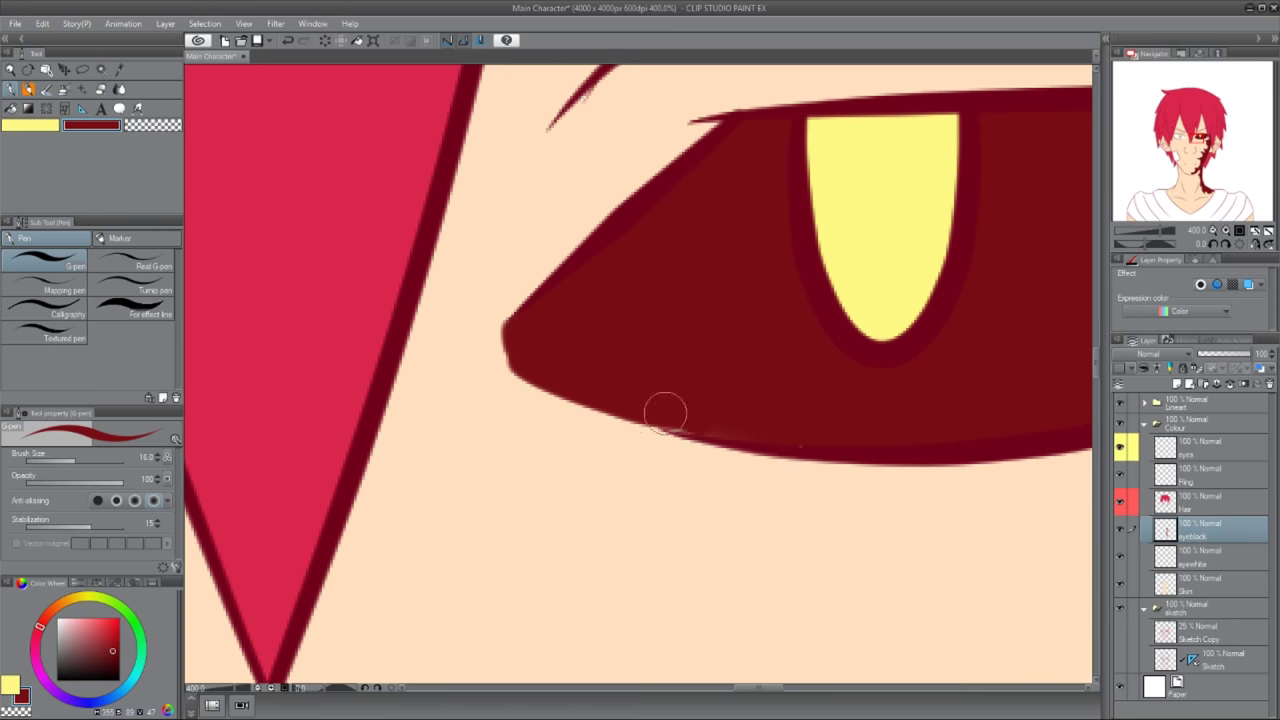
{"action": "key", "text": "b"}
{"action": "key", "text": "e"}
- Darken the scar and scar-side eye colour on the eyeblack layer to a blackish red
{"action": "scroll", "coordinate": [571, 223], "scroll_direction": "down", "scroll_amount": 2}
{"action": "scroll", "coordinate": [594, 234], "scroll_direction": "down", "scroll_amount": 6}
{"action": "key", "text": "alt+BackSpace"}
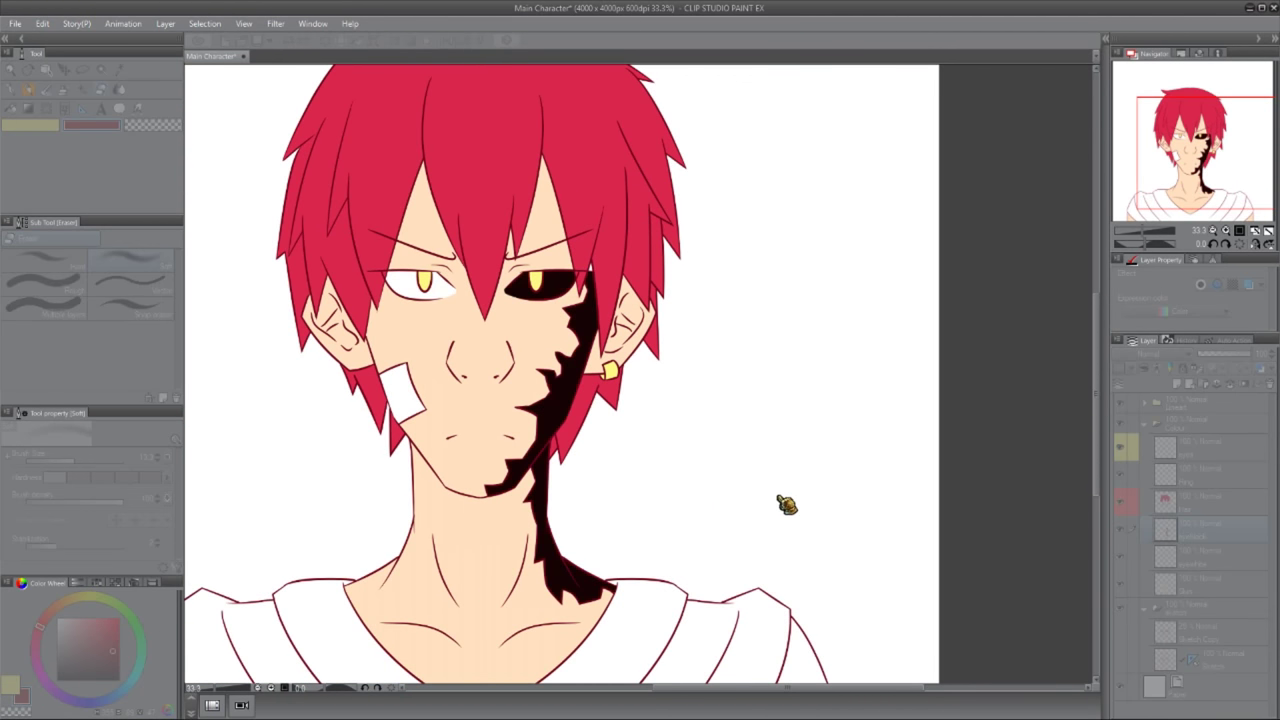
{"action": "left_click_drag", "start_coordinate": [564, 441], "coordinate": [727, 458]}
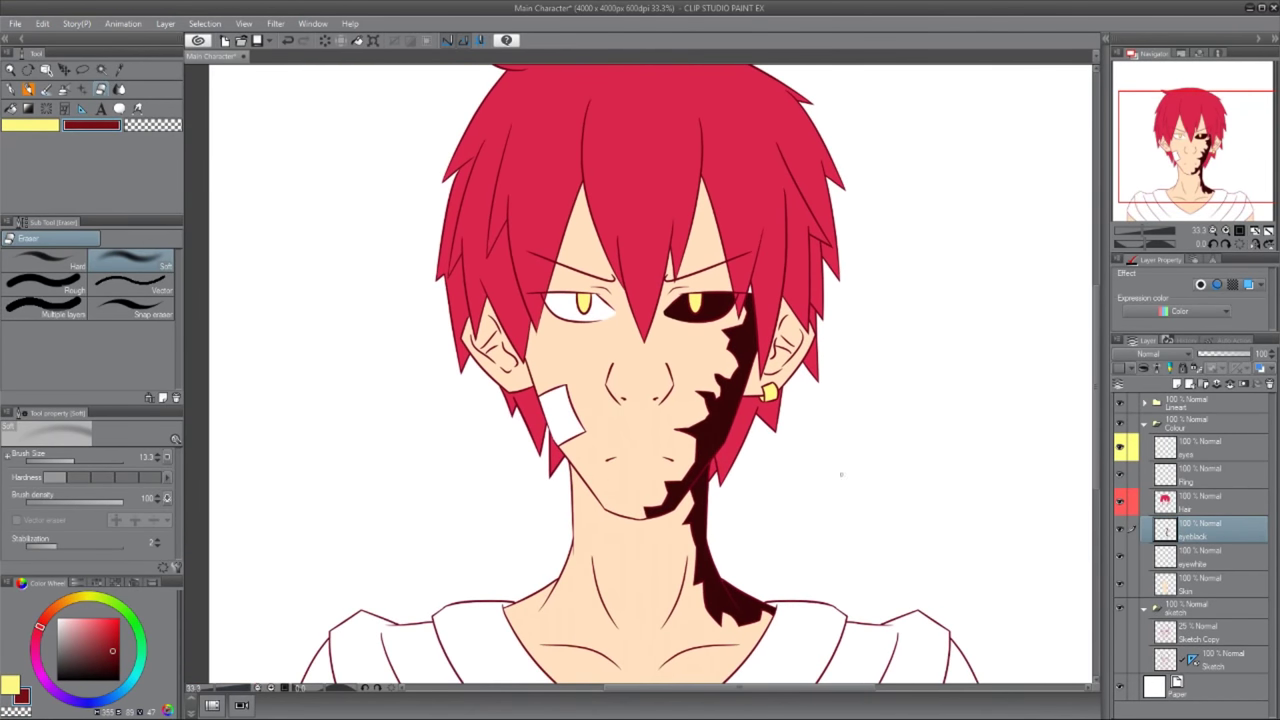
- Add a layer named tattoo above eyeblack and fill the cheek patch with the hair's crimson
{"action": "left_click", "coordinate": [1178, 384]}
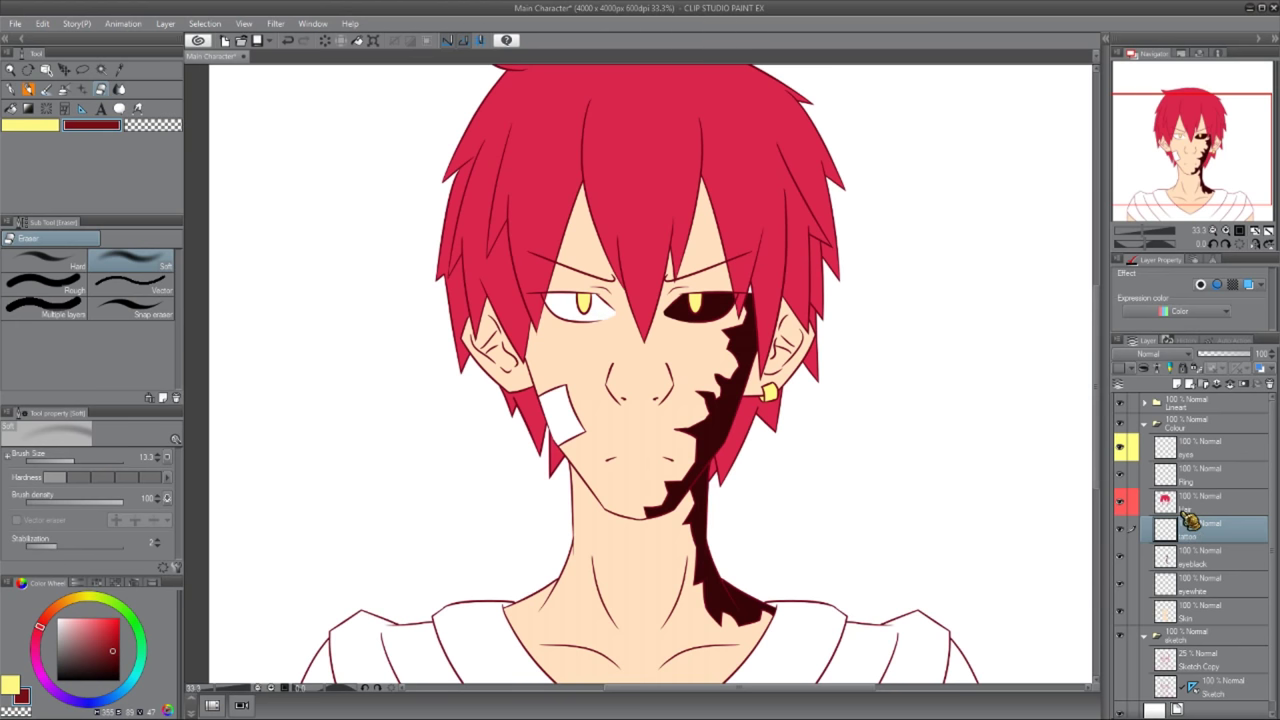
{"action": "left_click", "coordinate": [508, 281], "text": "alt"}
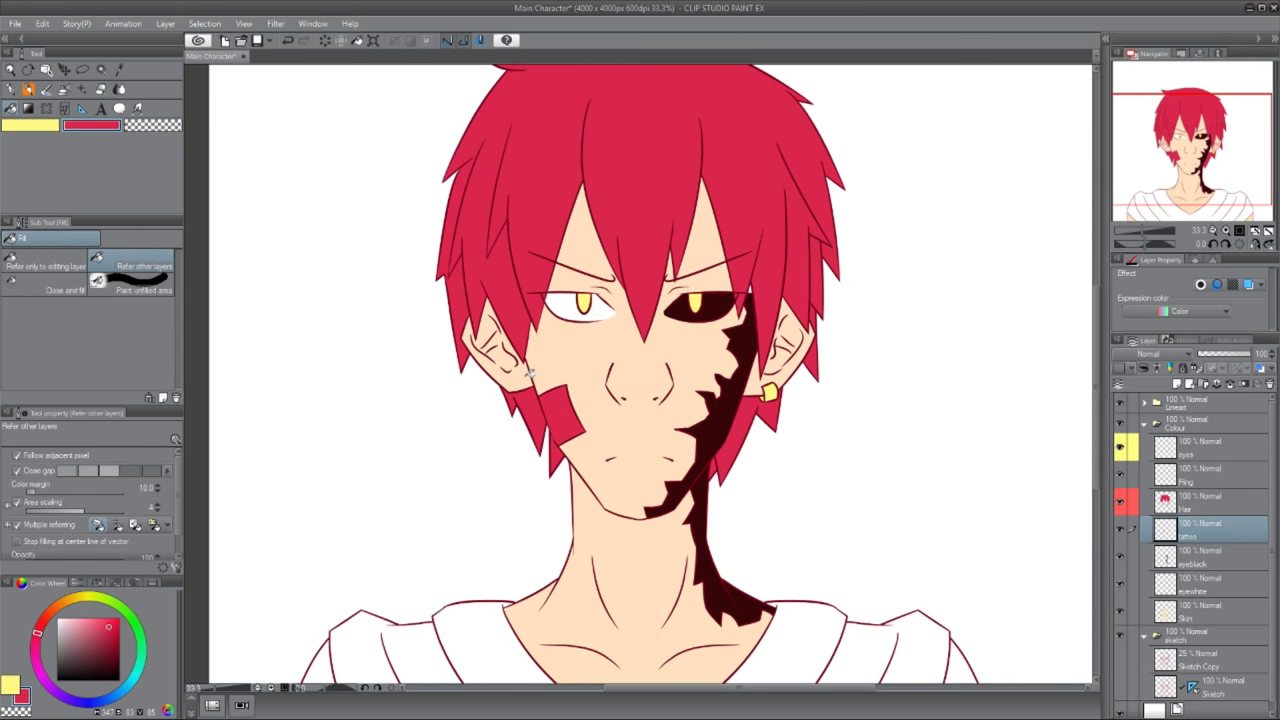
{"action": "scroll", "coordinate": [576, 310], "scroll_direction": "up", "scroll_amount": 5}
{"action": "scroll", "coordinate": [712, 273], "scroll_direction": "down", "scroll_amount": 5}
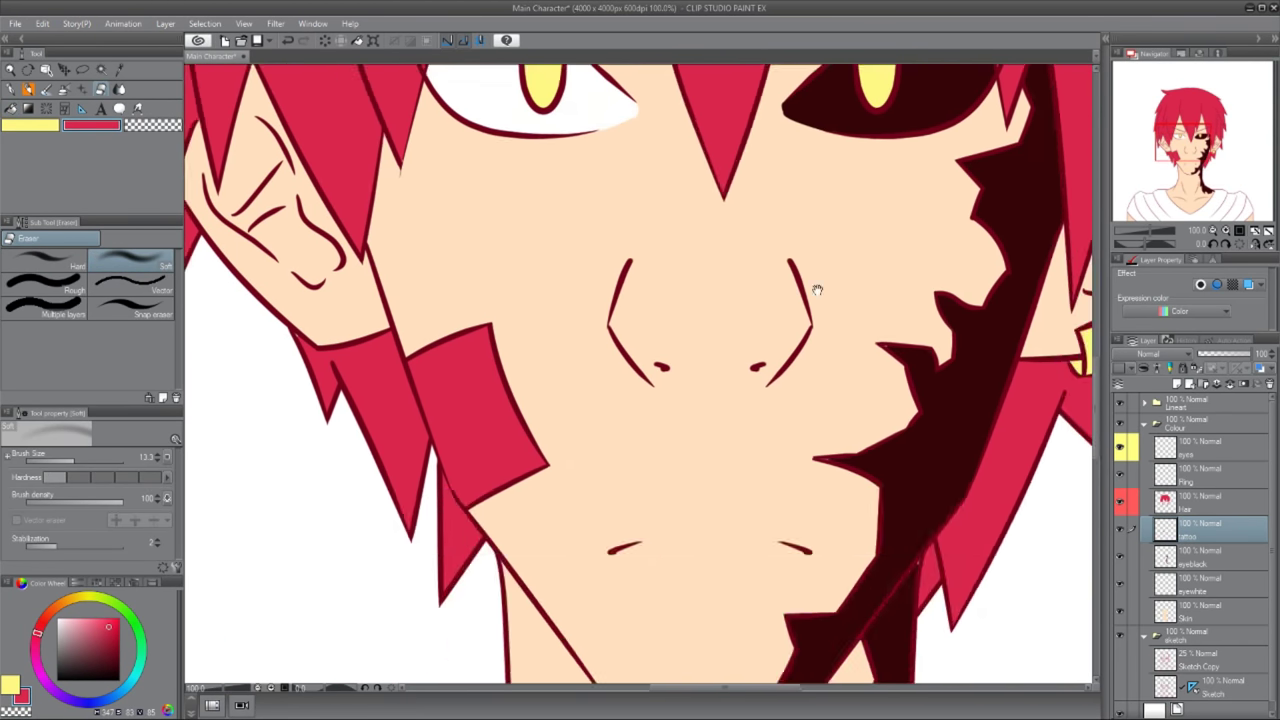
- Remove the skin colour from both lower sleeves and add a layer named Clothes above Skin
{"action": "left_click", "coordinate": [1222, 590]}
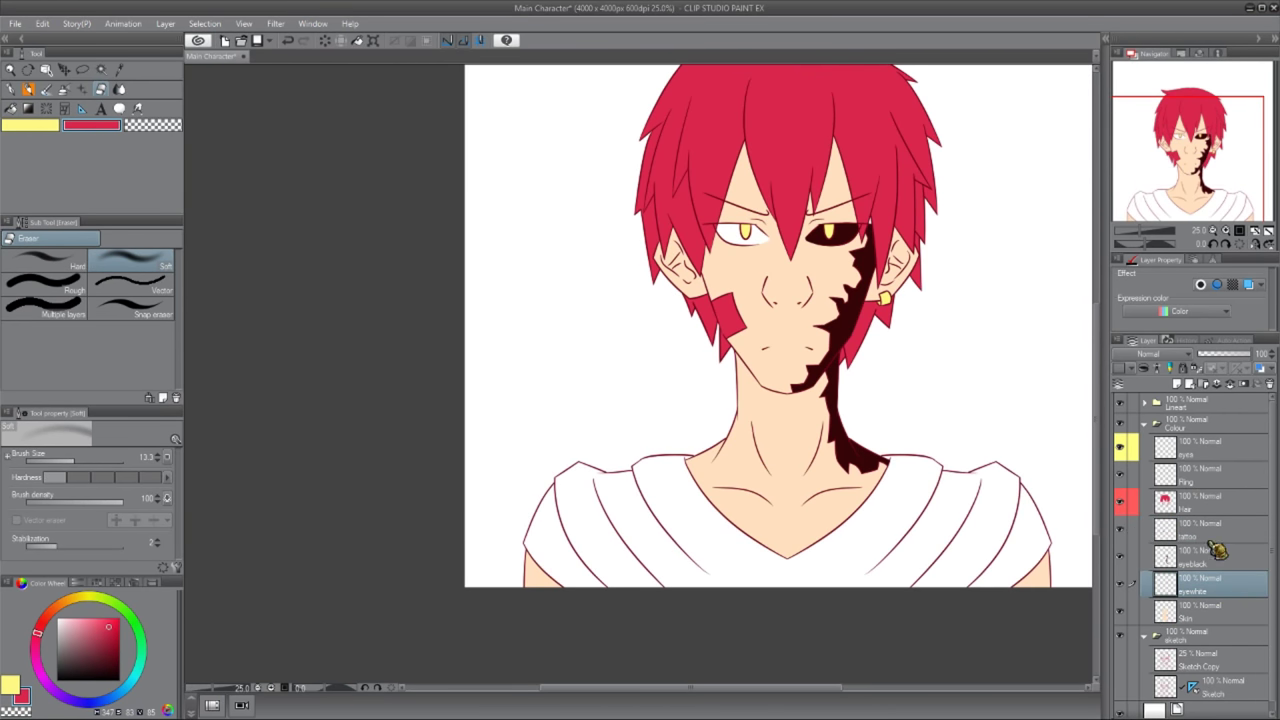
{"action": "left_click", "coordinate": [1218, 614]}
{"action": "key", "text": "g"}
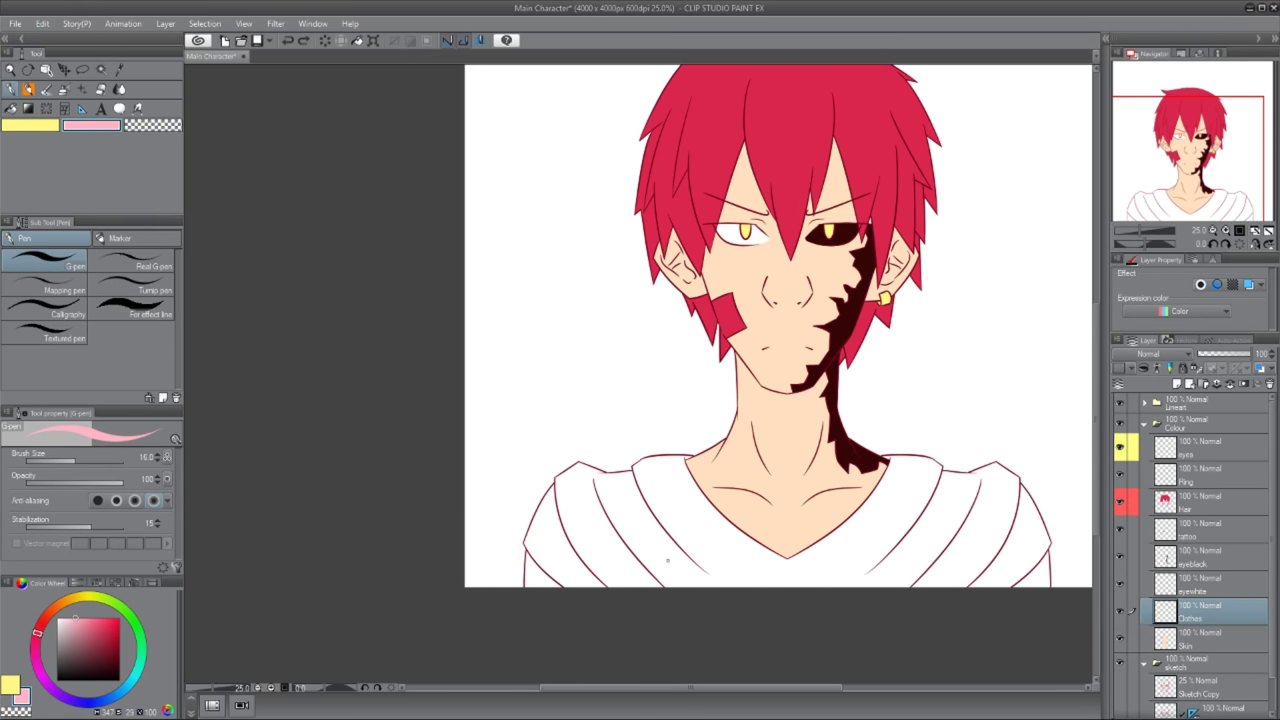
- Try filling the shirt with light pink on the Clothes layer, then clear it
{"action": "key", "text": "ctrl+z"}
{"action": "key", "text": "ctrl+y"}
{"action": "key", "text": "g"}
{"action": "left_click", "coordinate": [594, 539]}
{"action": "left_click", "coordinate": [545, 545]}
{"action": "left_click", "coordinate": [941, 541]}
{"action": "key", "text": "Delete"}
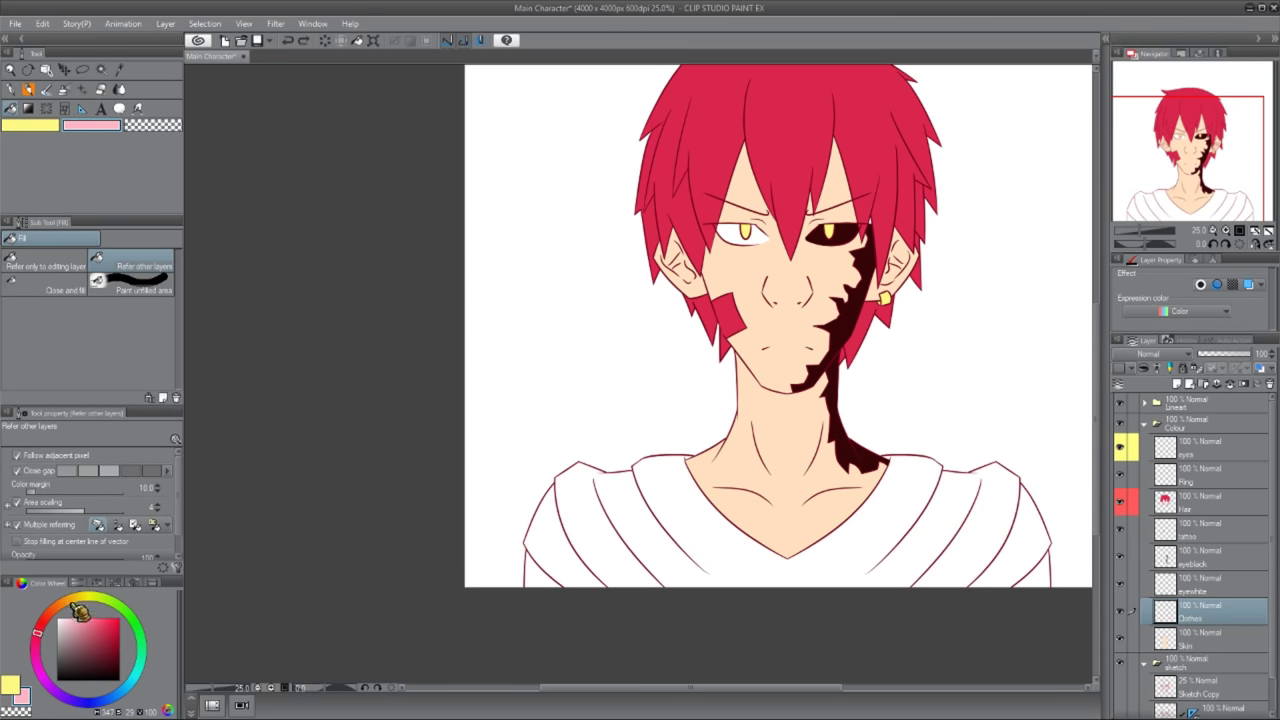
- Fill all sections of the shirt with light blue on the Clothes layer
{"action": "left_click", "coordinate": [115, 694]}
{"action": "left_click", "coordinate": [613, 459]}
{"action": "left_click", "coordinate": [1035, 520]}
{"action": "left_click", "coordinate": [540, 570]}
{"action": "left_click", "coordinate": [1030, 575]}
- Add a layer clipped to the Skin layer and sample the base skin tone for the watercolour brush
{"action": "left_click", "coordinate": [1210, 637]}
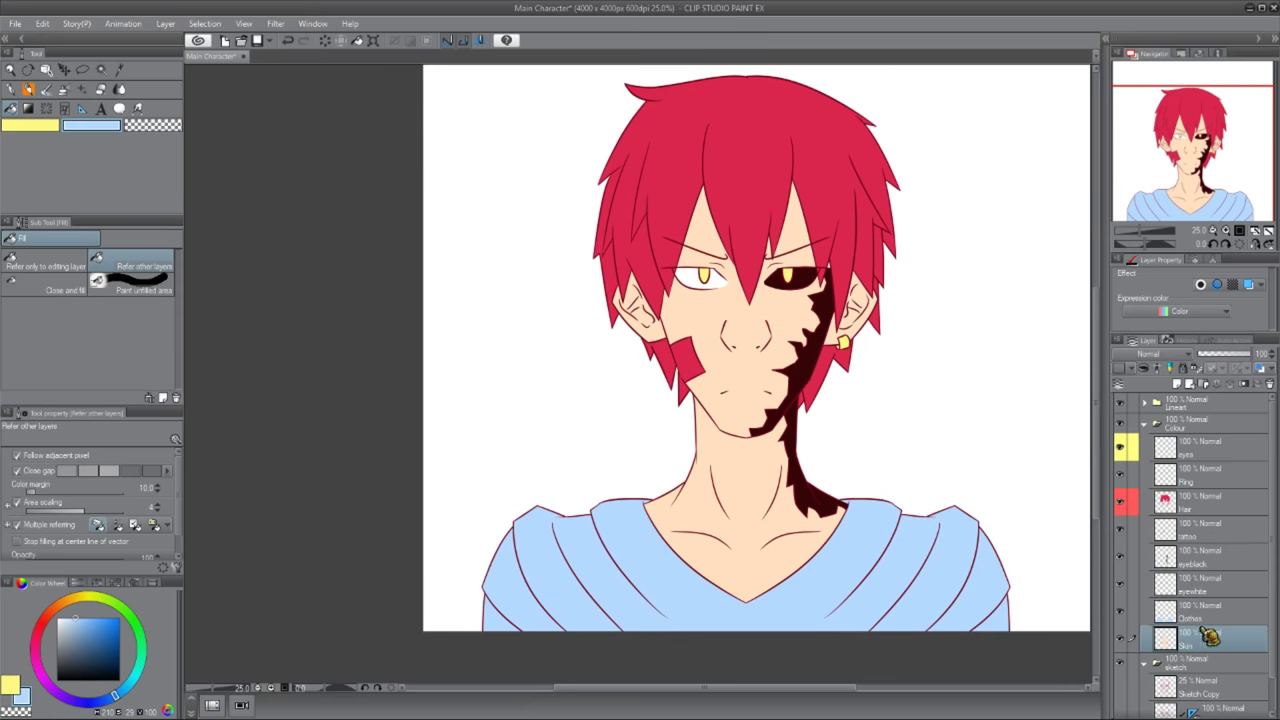
{"action": "left_click", "coordinate": [1177, 384]}
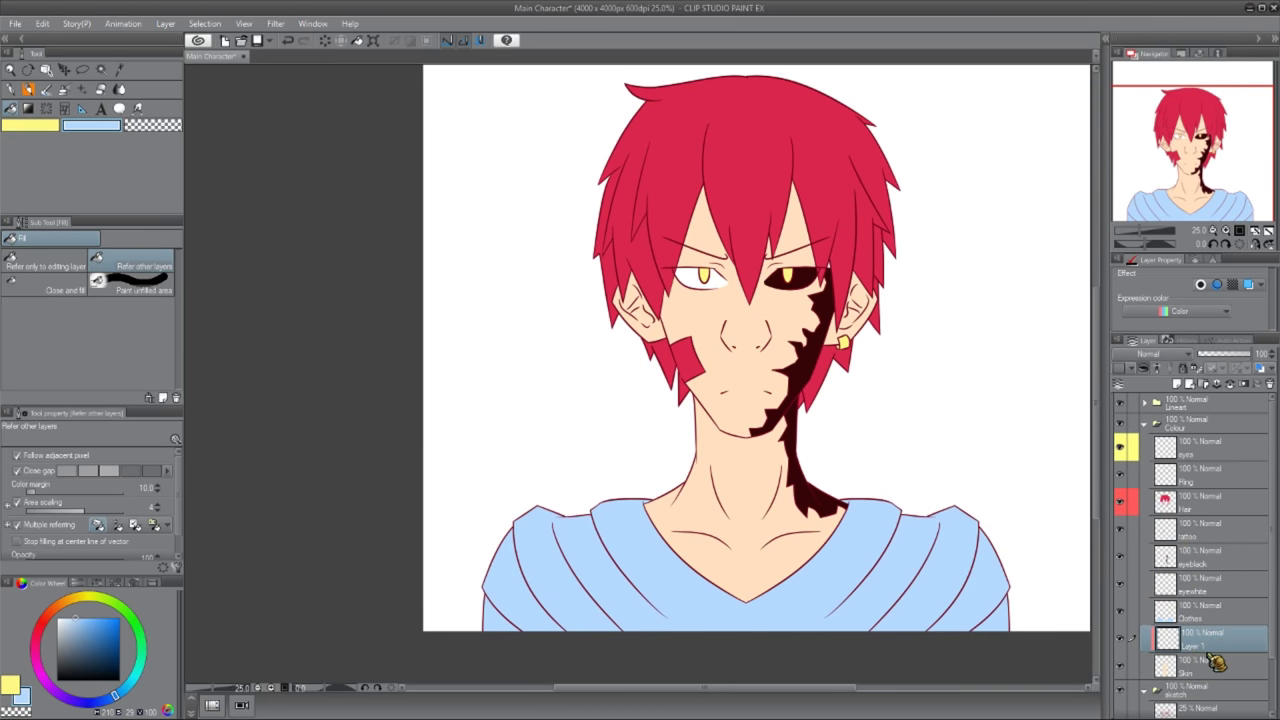
{"action": "scroll", "coordinate": [597, 360], "scroll_direction": "up", "scroll_amount": 2}
{"action": "left_click", "coordinate": [597, 360], "text": "alt"}
{"action": "key", "text": "b"}
{"action": "scroll", "coordinate": [597, 360], "scroll_direction": "down", "scroll_amount": 1}
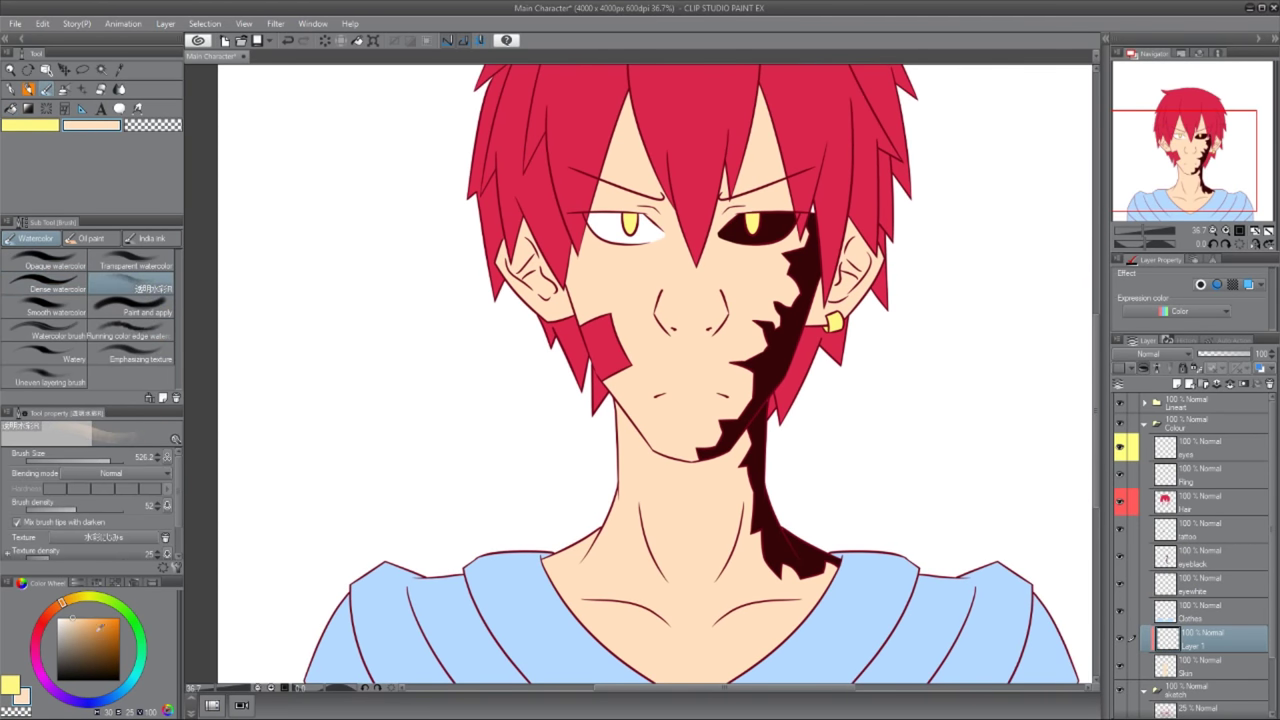
- Paint soft salmon watercolour shading over the neck, chest, forehead and face on the clipped layer
{"action": "left_click", "coordinate": [47, 612]}
{"action": "left_click_drag", "start_coordinate": [575, 560], "coordinate": [590, 520]}
{"action": "mouse_move", "coordinate": [620, 465]}
{"action": "left_mouse_down"}
{"action": "mouse_move", "coordinate": [600, 662]}
{"action": "mouse_move", "coordinate": [580, 600]}
{"action": "left_mouse_up"}
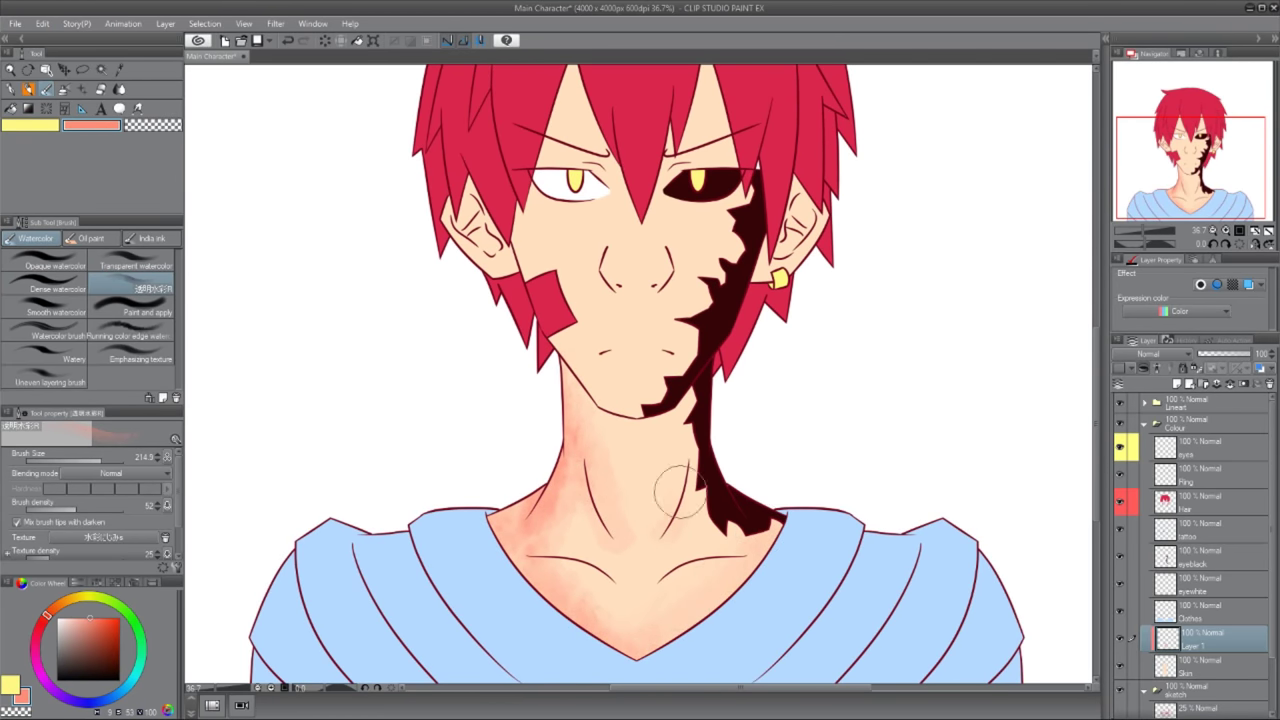
{"action": "left_click_drag", "start_coordinate": [589, 415], "coordinate": [642, 503]}
{"action": "mouse_move", "coordinate": [575, 352]}
{"action": "left_mouse_down"}
{"action": "mouse_move", "coordinate": [619, 143]}
{"action": "mouse_move", "coordinate": [612, 228]}
{"action": "mouse_move", "coordinate": [626, 190]}
{"action": "left_mouse_up"}
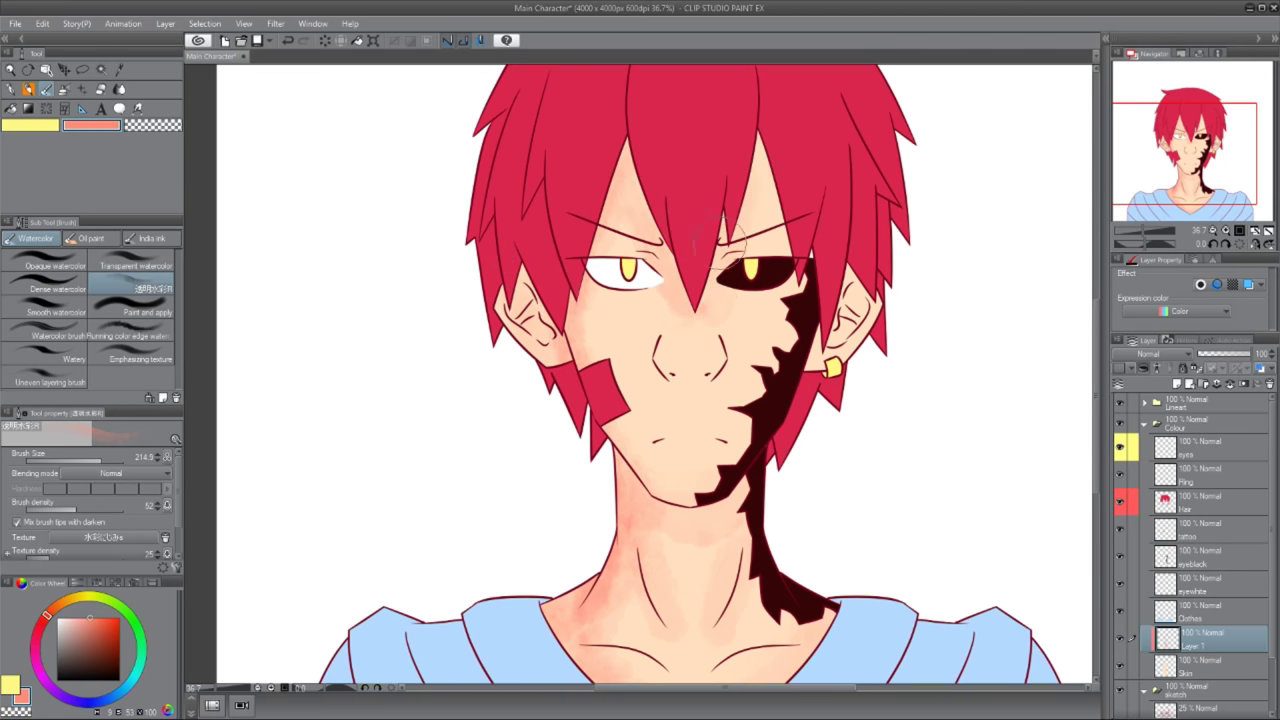
{"action": "left_click_drag", "start_coordinate": [678, 516], "coordinate": [631, 460]}
{"action": "left_click_drag", "start_coordinate": [704, 426], "coordinate": [676, 362]}
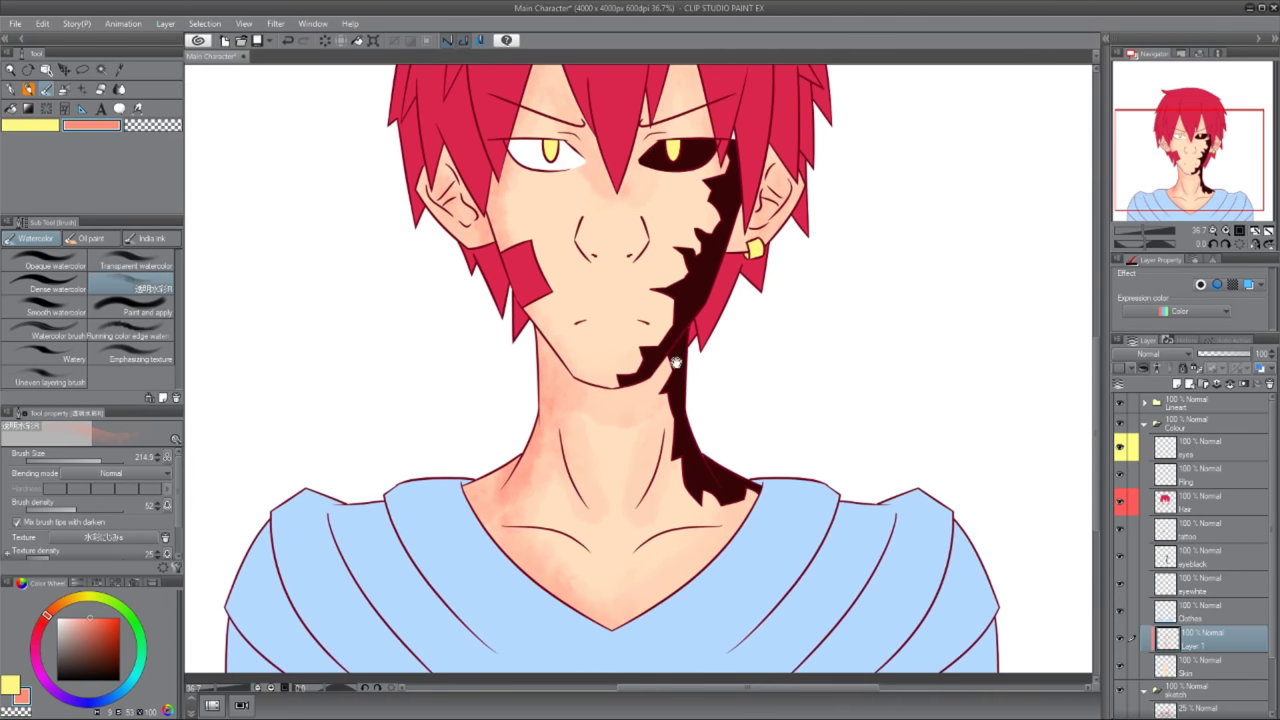
- Build up salmon Opaque watercolor shadows on the neck, under the chin and along the fringe on the forehead
{"action": "left_click", "coordinate": [50, 266]}
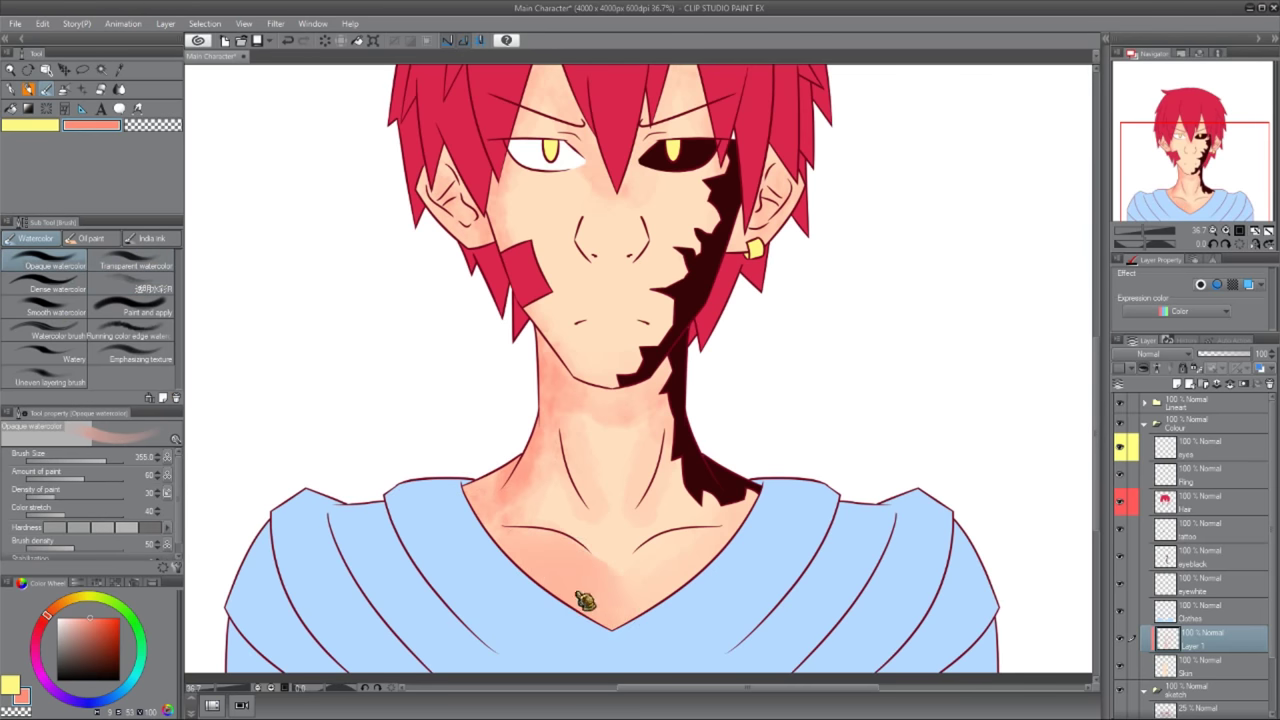
{"action": "left_click_drag", "start_coordinate": [540, 386], "coordinate": [500, 386]}
{"action": "mouse_move", "coordinate": [520, 522]}
{"action": "left_mouse_down"}
{"action": "mouse_move", "coordinate": [578, 553]}
{"action": "mouse_move", "coordinate": [585, 470]}
{"action": "mouse_move", "coordinate": [645, 492]}
{"action": "mouse_move", "coordinate": [655, 410]}
{"action": "mouse_move", "coordinate": [582, 418]}
{"action": "mouse_move", "coordinate": [660, 385]}
{"action": "mouse_move", "coordinate": [570, 400]}
{"action": "mouse_move", "coordinate": [650, 402]}
{"action": "mouse_move", "coordinate": [665, 376]}
{"action": "mouse_move", "coordinate": [704, 516]}
{"action": "left_mouse_up"}
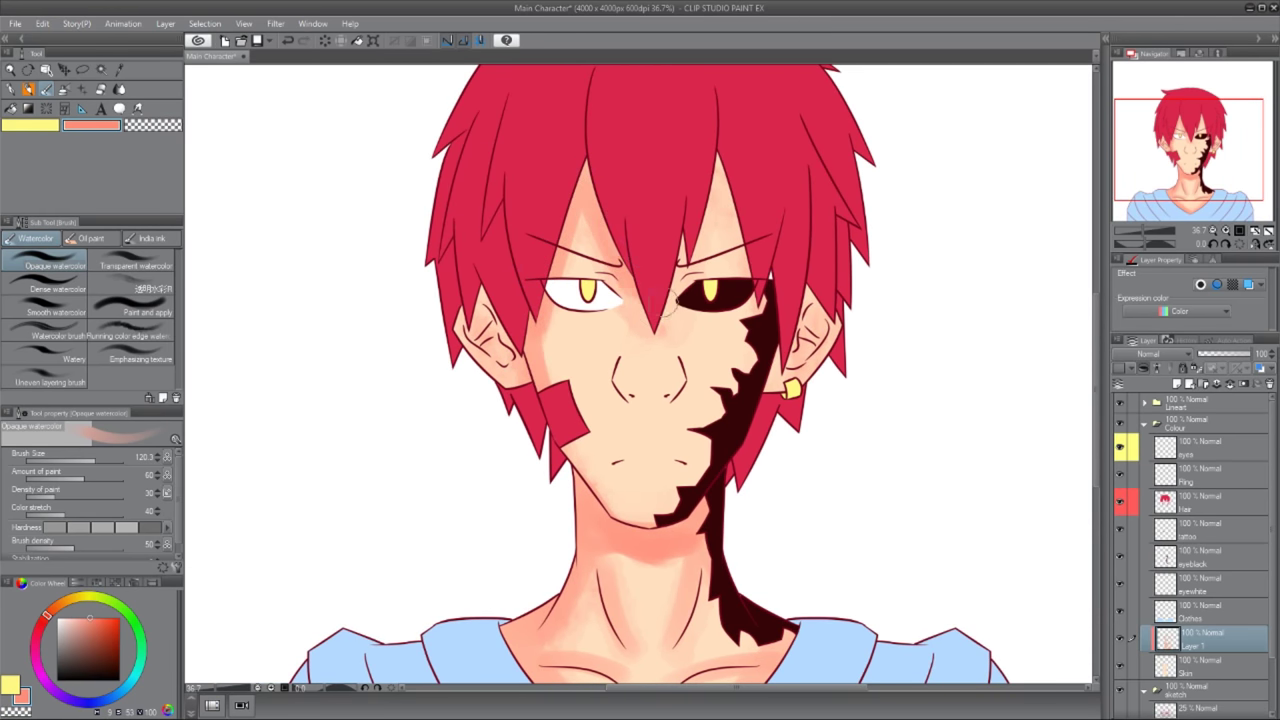
{"action": "left_click_drag", "start_coordinate": [660, 255], "coordinate": [650, 345]}
{"action": "key", "text": "ctrl+z"}
{"action": "mouse_move", "coordinate": [714, 158]}
{"action": "left_mouse_down"}
{"action": "mouse_move", "coordinate": [702, 272]}
{"action": "mouse_move", "coordinate": [723, 165]}
{"action": "left_mouse_up"}
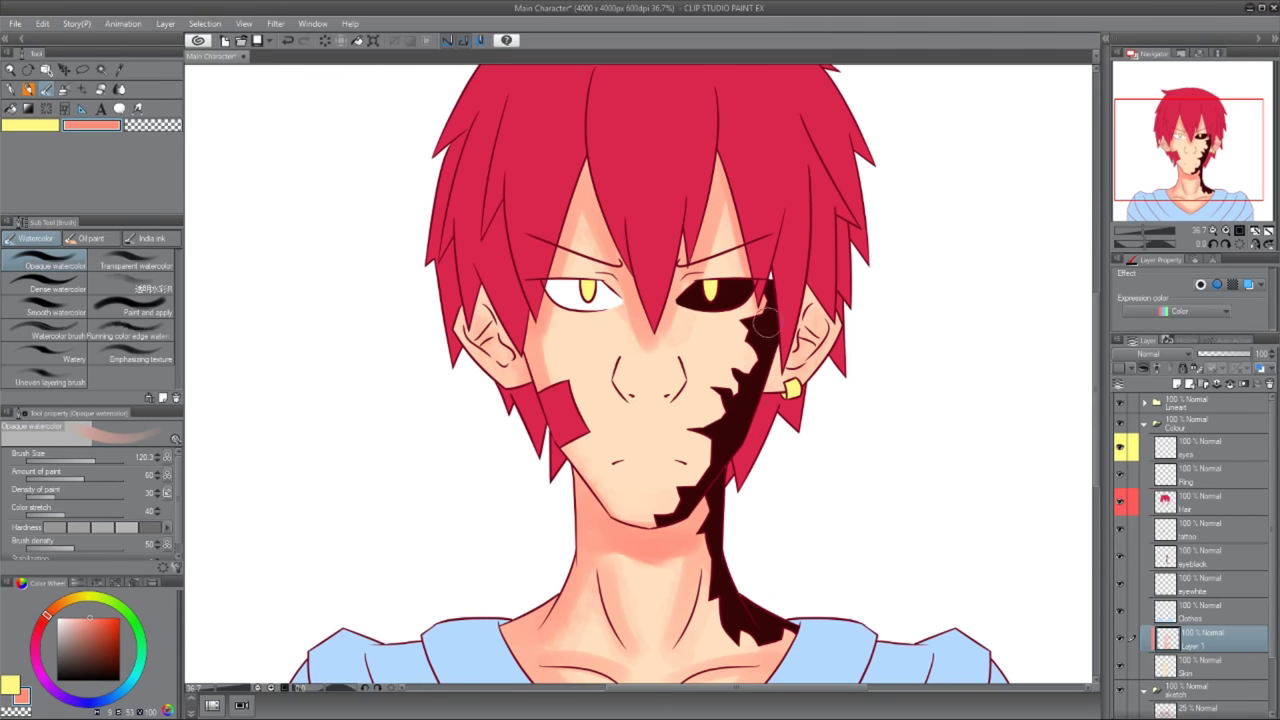
- Fill the small gap beside the black eye with the base skin tone on the Skin layer
{"action": "scroll", "coordinate": [765, 333], "scroll_direction": "up", "scroll_amount": 3}
{"action": "left_click", "coordinate": [1210, 660]}
{"action": "key", "text": "g"}
{"action": "key", "text": "g"}
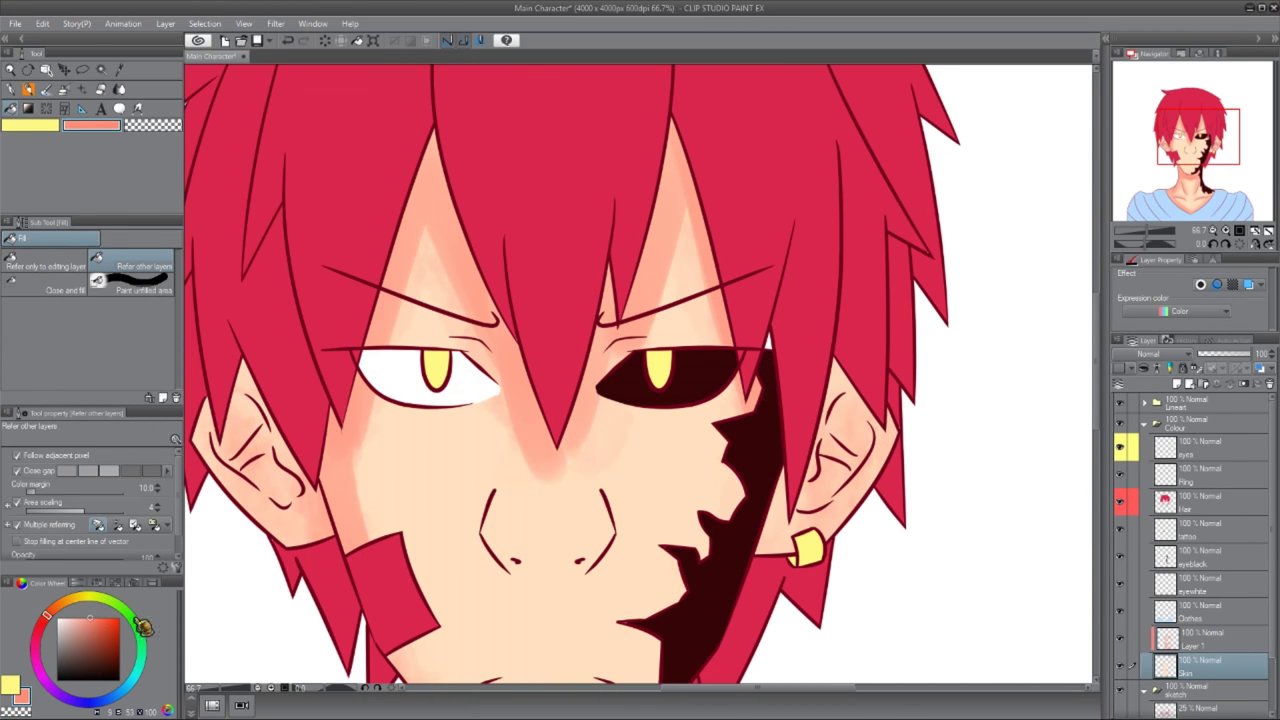
{"action": "left_click", "coordinate": [433, 483], "text": "alt"}
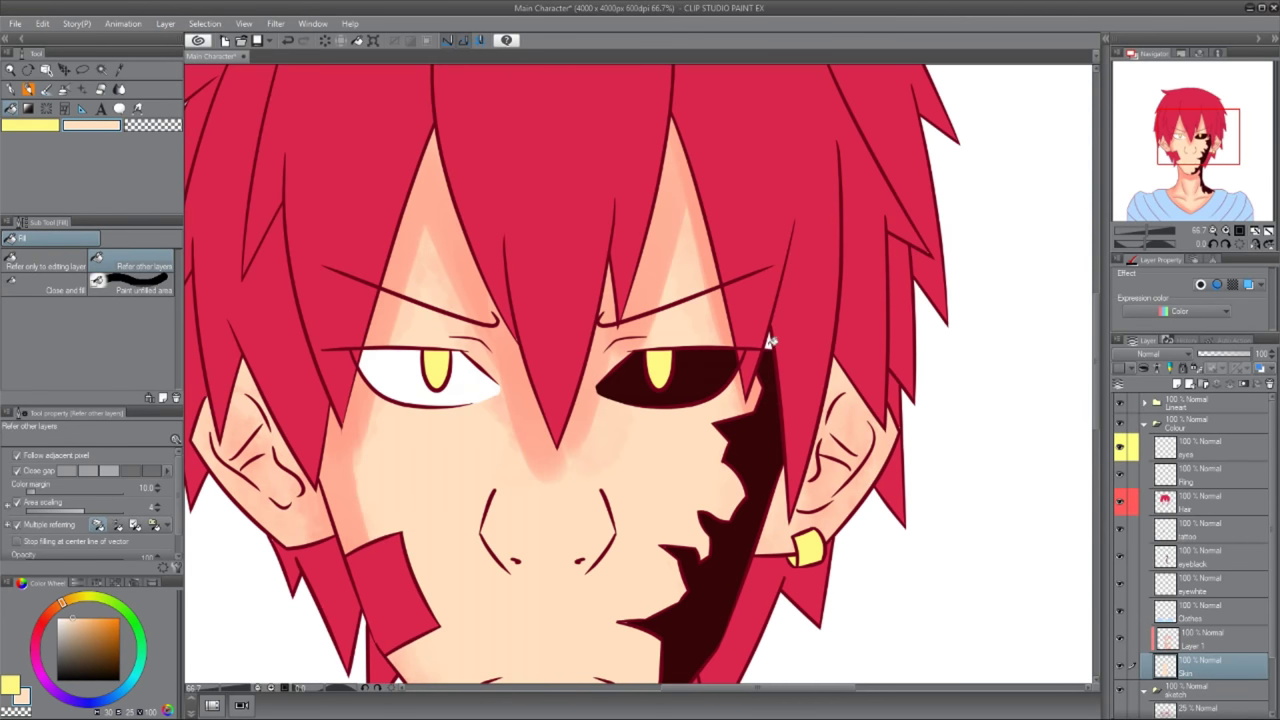
- Shade the ears, nose and chin in salmon with Opaque watercolor on the clipped layer above Skin
{"action": "left_click", "coordinate": [532, 405], "text": "alt"}
{"action": "key", "text": "b"}
{"action": "key", "text": "alt+bracketright"}
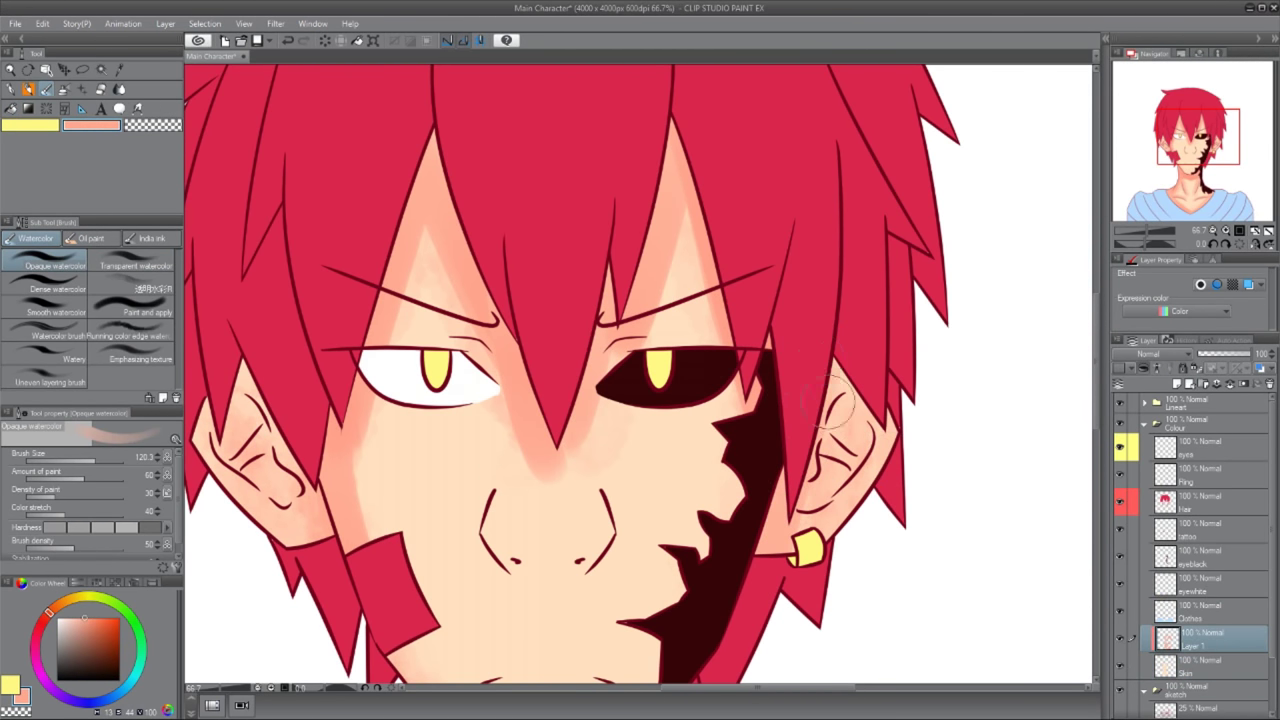
{"action": "left_click_drag", "start_coordinate": [697, 435], "coordinate": [754, 405]}
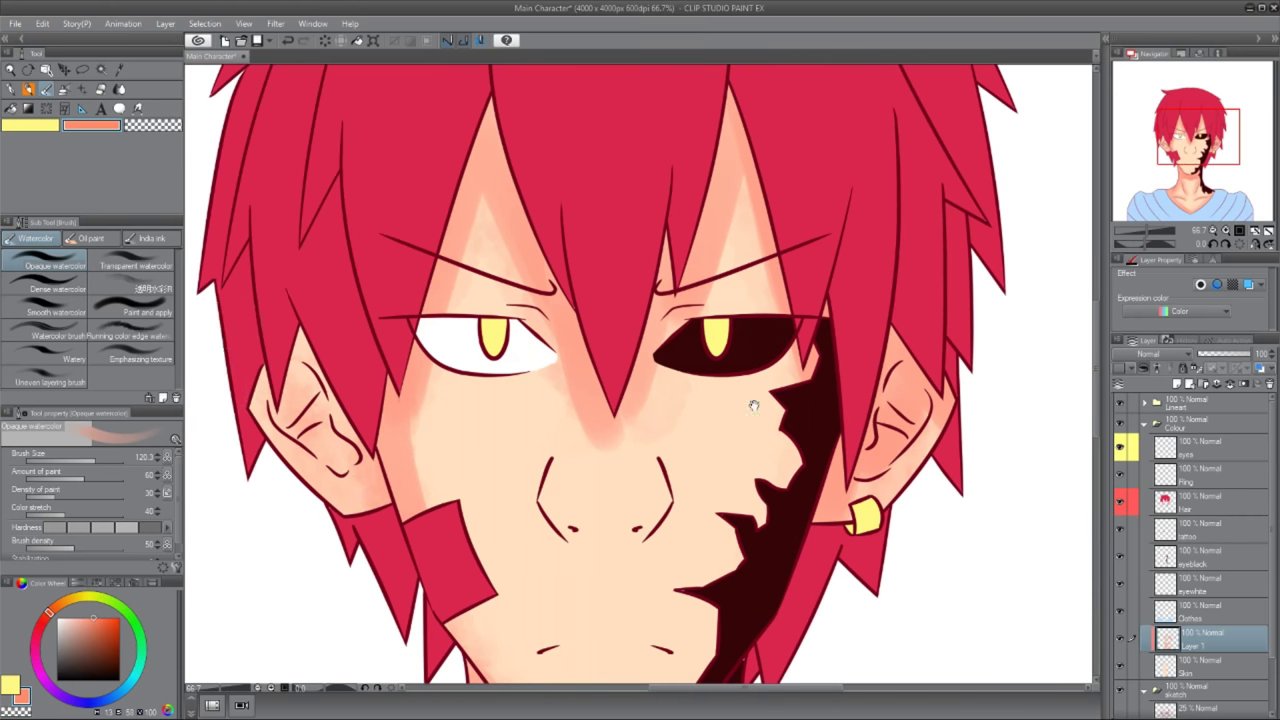
{"action": "scroll", "coordinate": [519, 381], "scroll_direction": "down", "scroll_amount": 2}
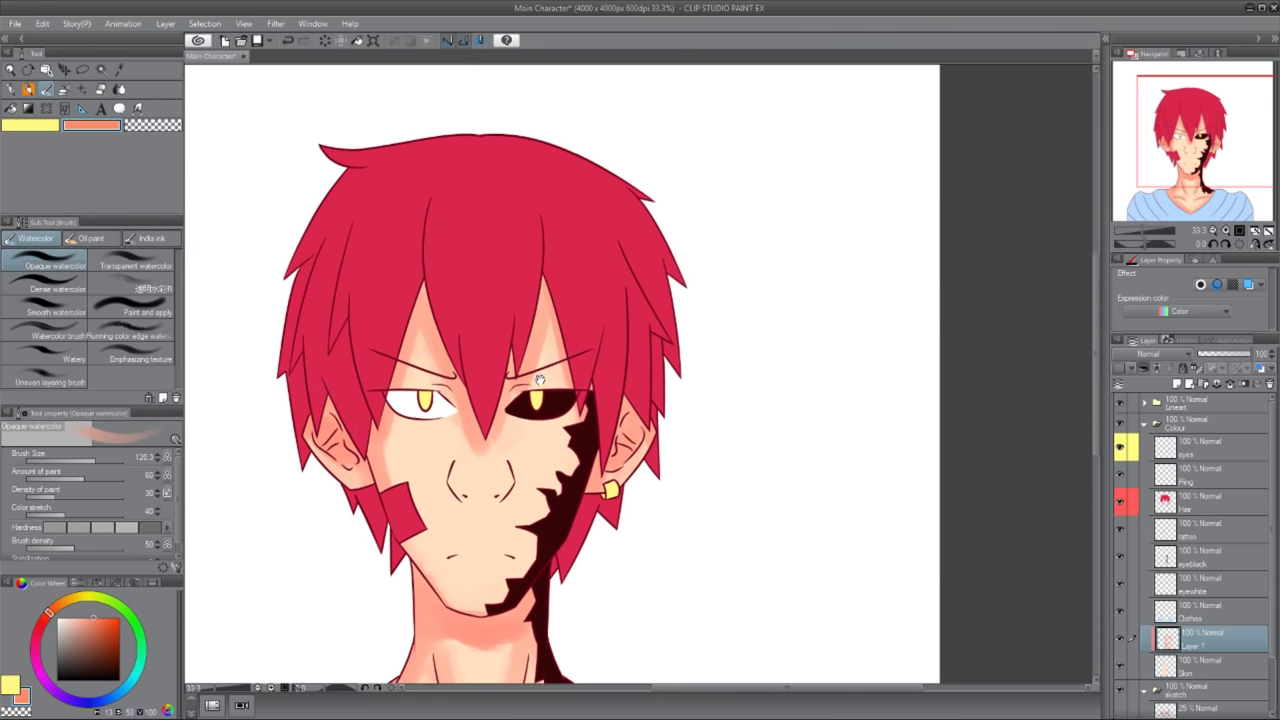
{"action": "left_click_drag", "start_coordinate": [519, 381], "coordinate": [512, 356]}
{"action": "left_click_drag", "start_coordinate": [537, 230], "coordinate": [555, 160]}
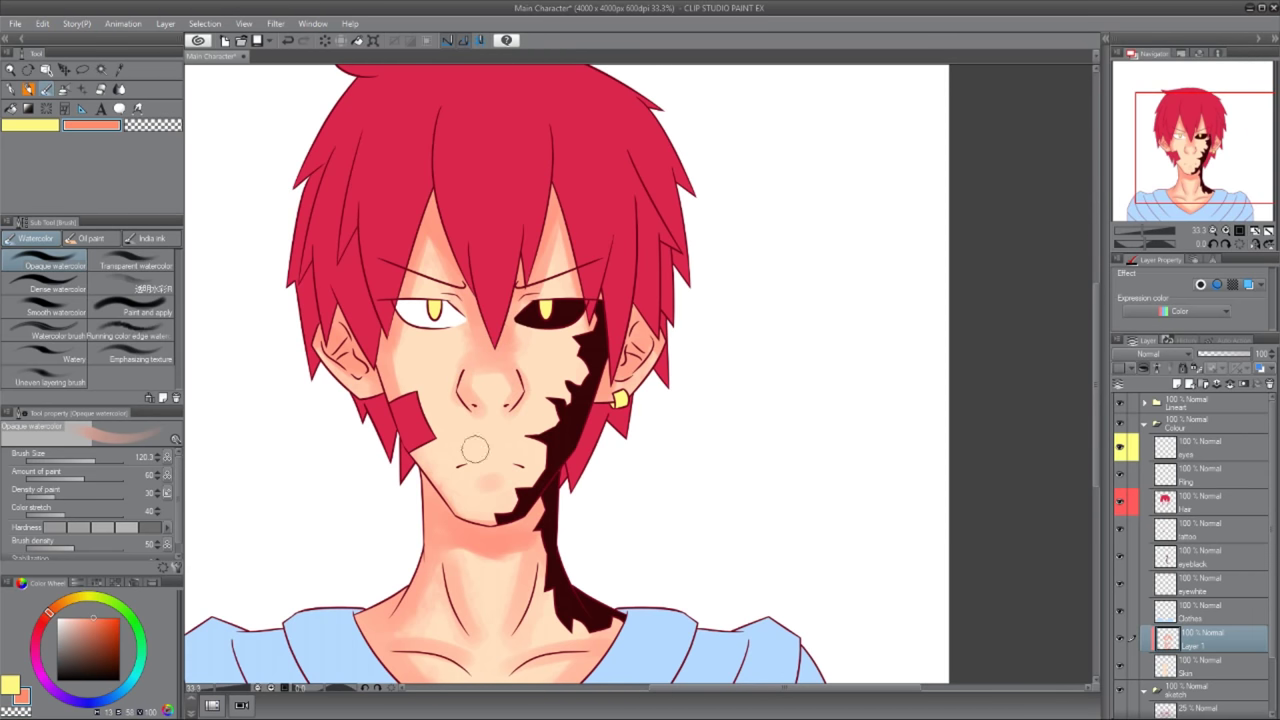
{"action": "left_click_drag", "start_coordinate": [443, 439], "coordinate": [596, 447]}
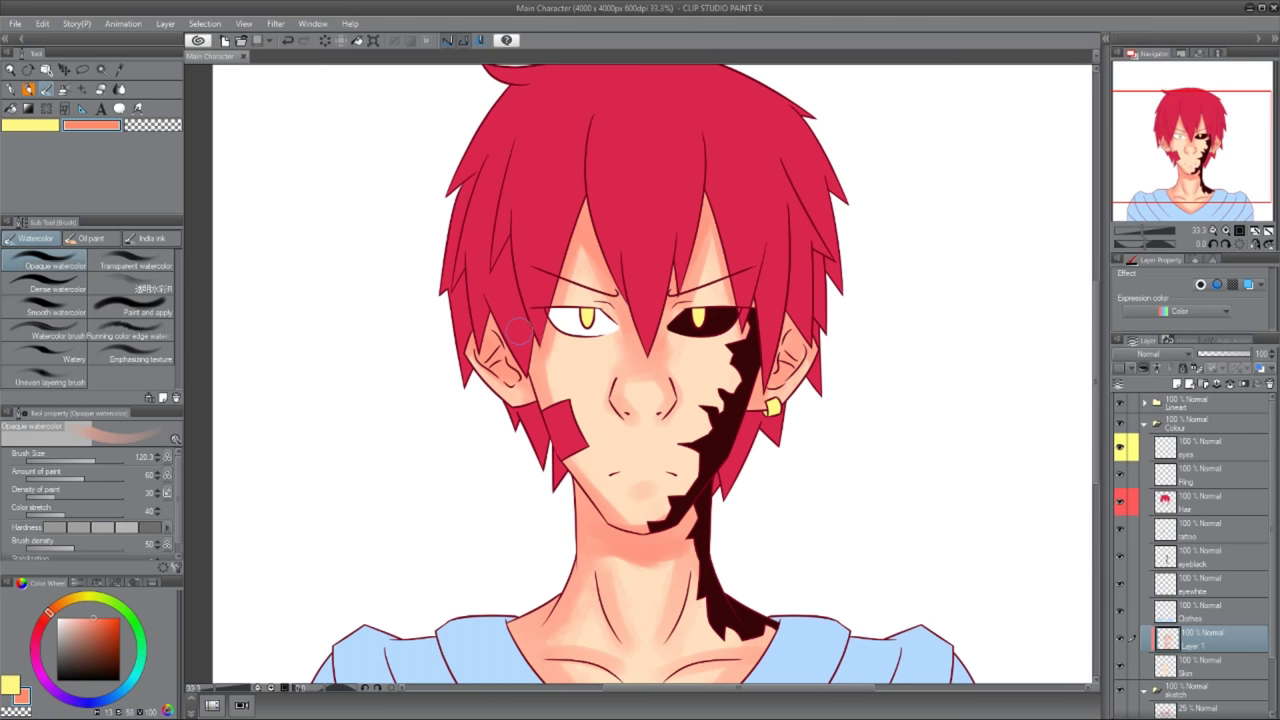
- Smooth the skin shading on the face, neck and chest with the Blend tool
{"action": "key", "text": "j"}
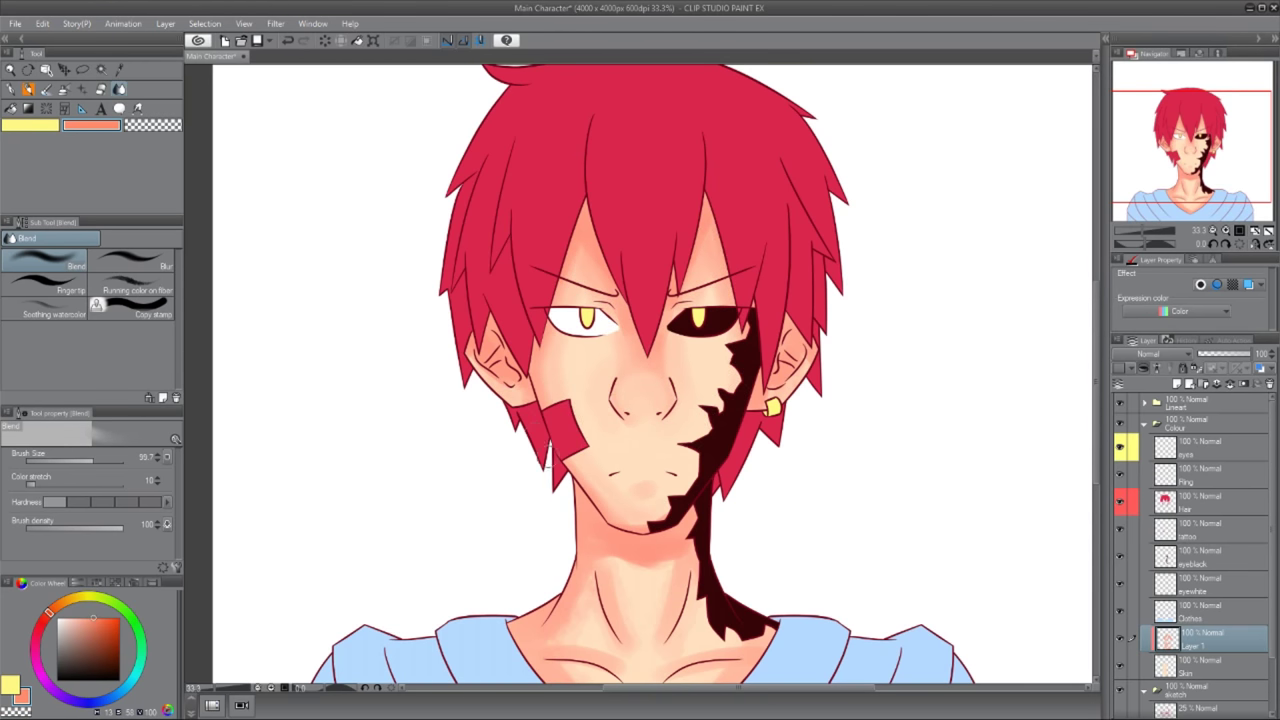
{"action": "scroll", "coordinate": [647, 503], "scroll_direction": "down", "scroll_amount": 2}
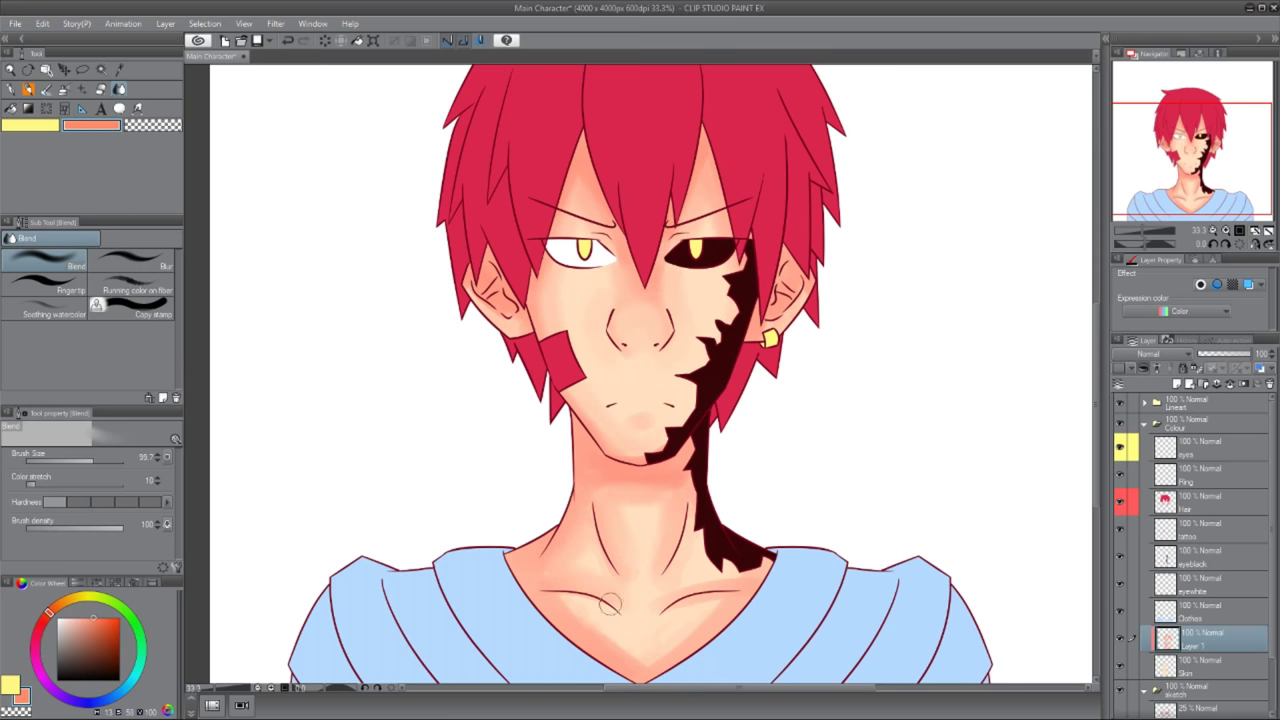
{"action": "scroll", "coordinate": [631, 543], "scroll_direction": "down", "scroll_amount": 2}
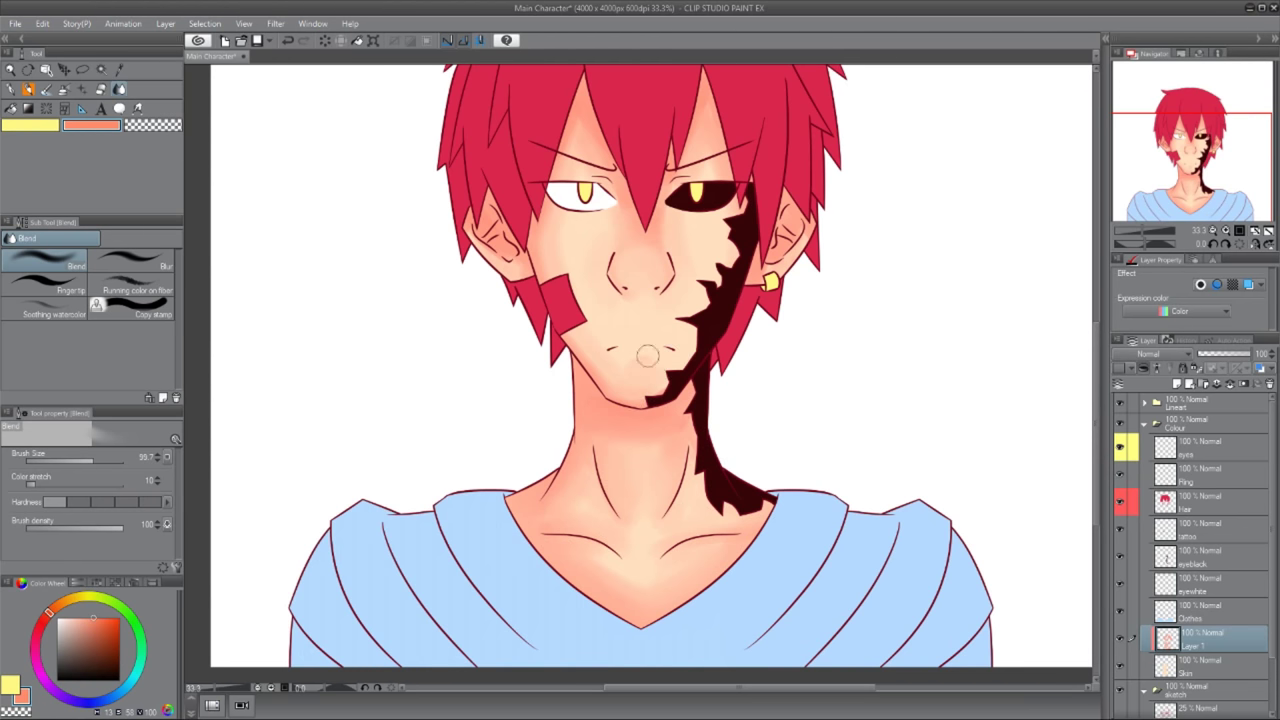
{"action": "scroll", "coordinate": [647, 356], "scroll_direction": "up", "scroll_amount": 2}
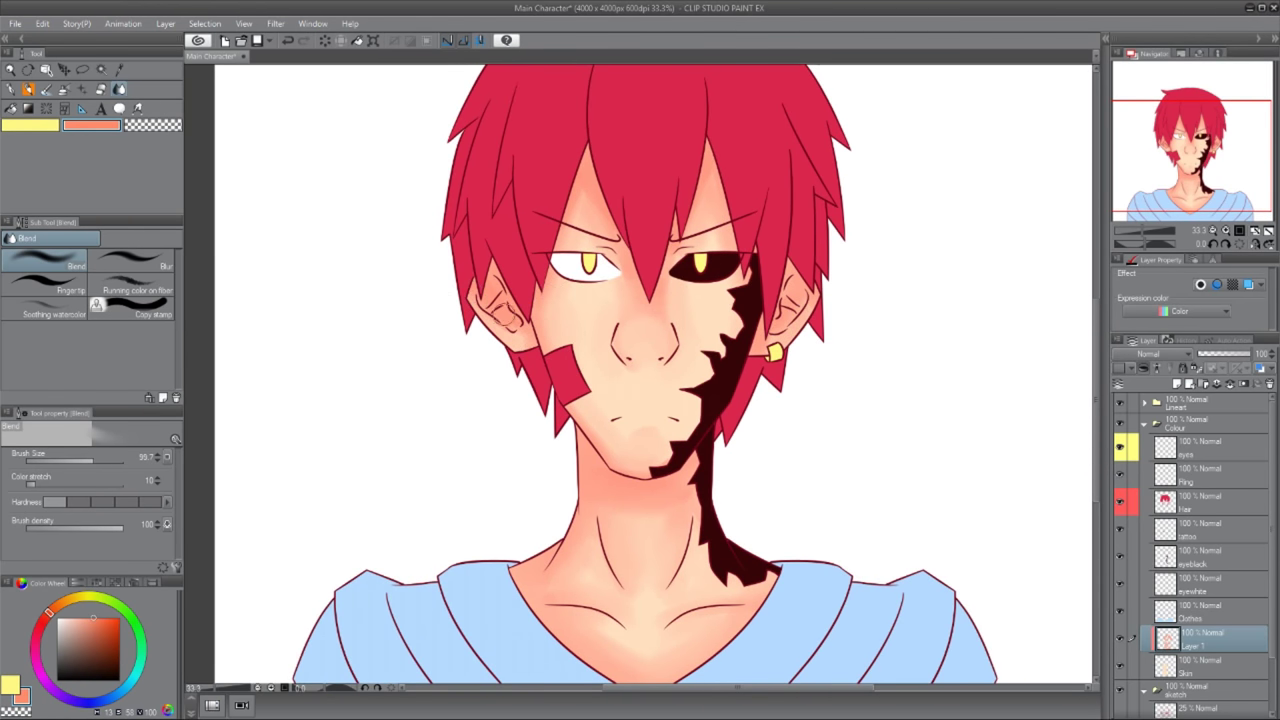
{"action": "scroll", "coordinate": [703, 450], "scroll_direction": "down", "scroll_amount": 1}
{"action": "scroll", "coordinate": [703, 450], "scroll_direction": "up", "scroll_amount": 3}
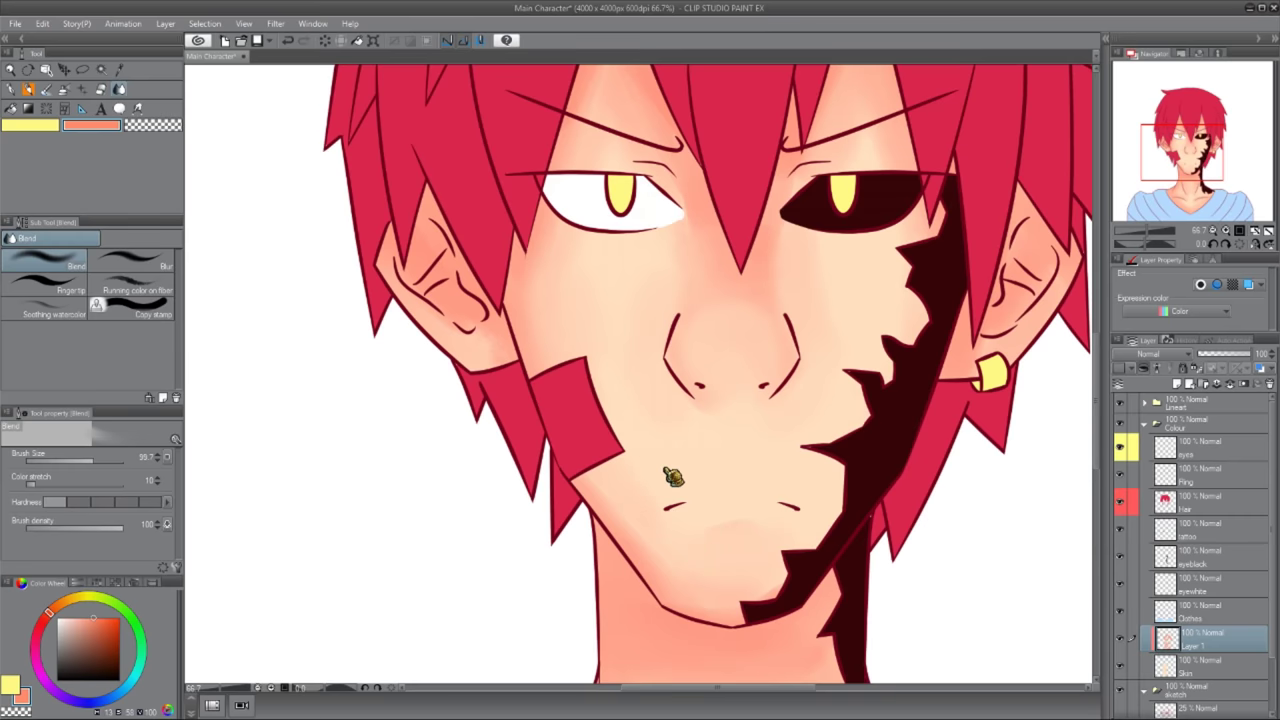
{"action": "scroll", "coordinate": [673, 477], "scroll_direction": "down", "scroll_amount": 1}
{"action": "scroll", "coordinate": [614, 451], "scroll_direction": "up", "scroll_amount": 2}
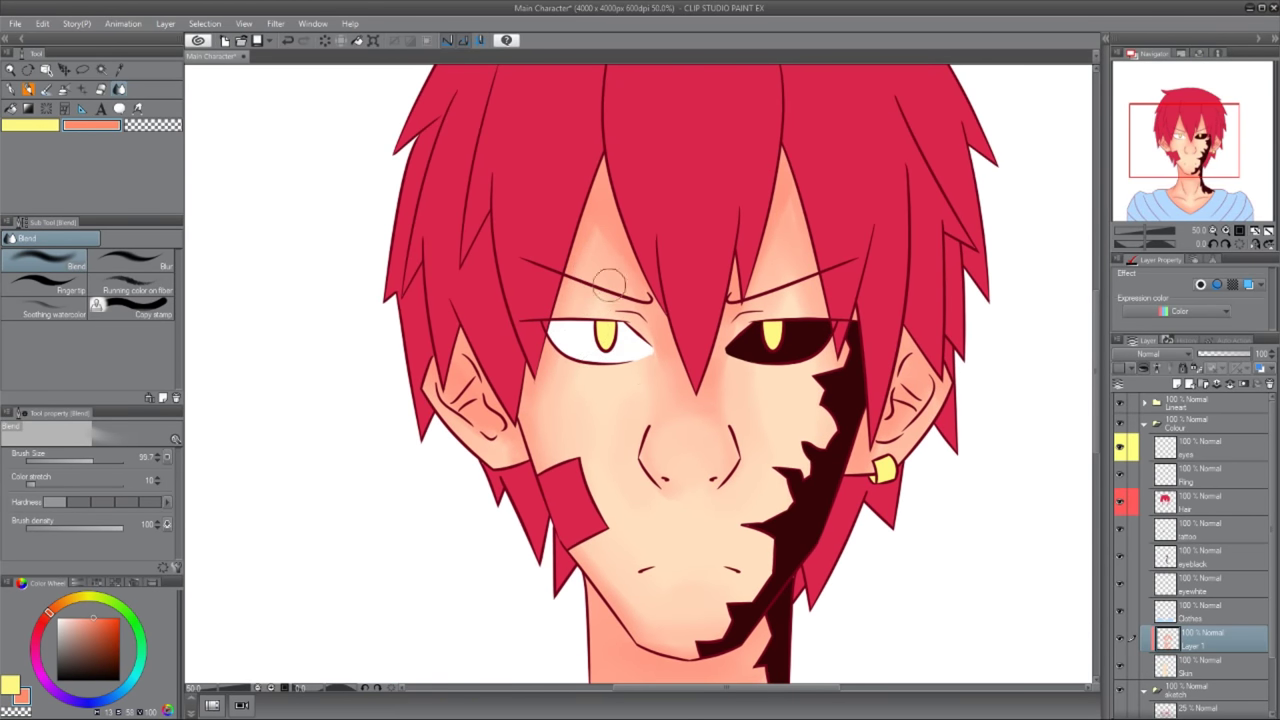
{"action": "scroll", "coordinate": [668, 442], "scroll_direction": "down", "scroll_amount": 1}
- Add deeper orange-red Opaque watercolor shadows under the nose, along the hair edges, in the ears and under the jaw
{"action": "key", "text": "b"}
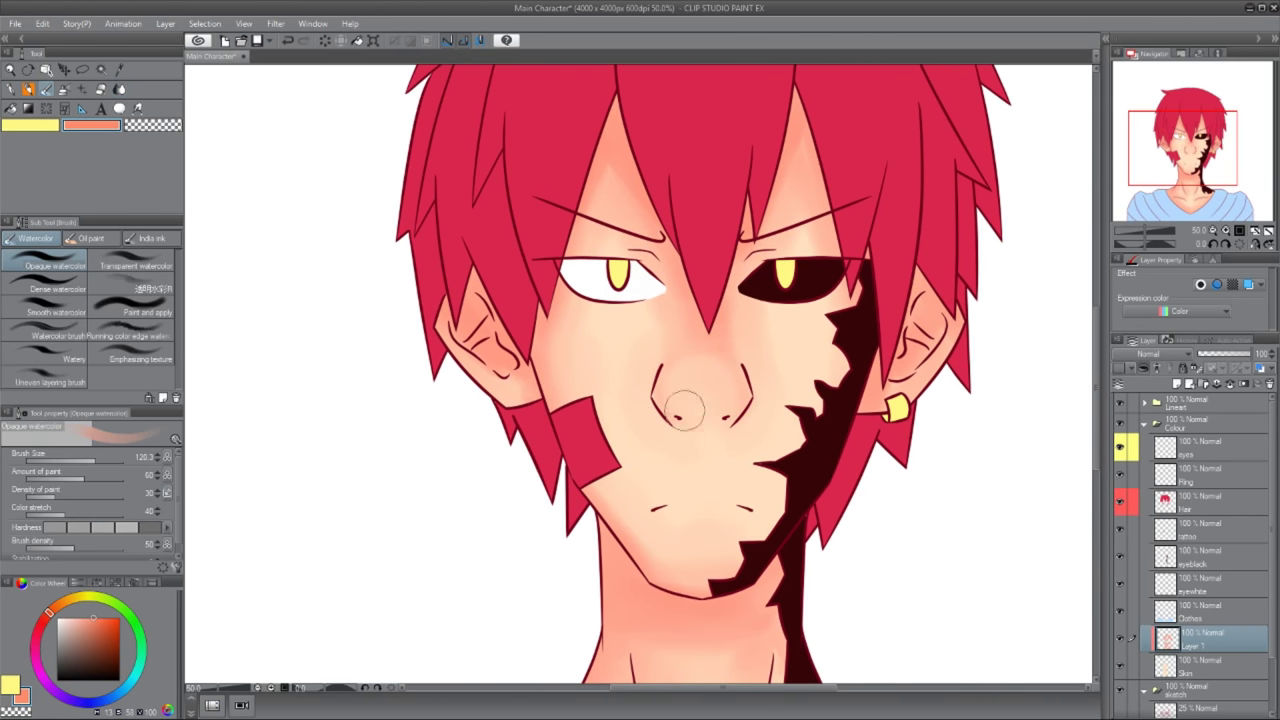
{"action": "left_click_drag", "start_coordinate": [680, 415], "coordinate": [735, 403]}
{"action": "left_click_drag", "start_coordinate": [548, 345], "coordinate": [560, 405]}
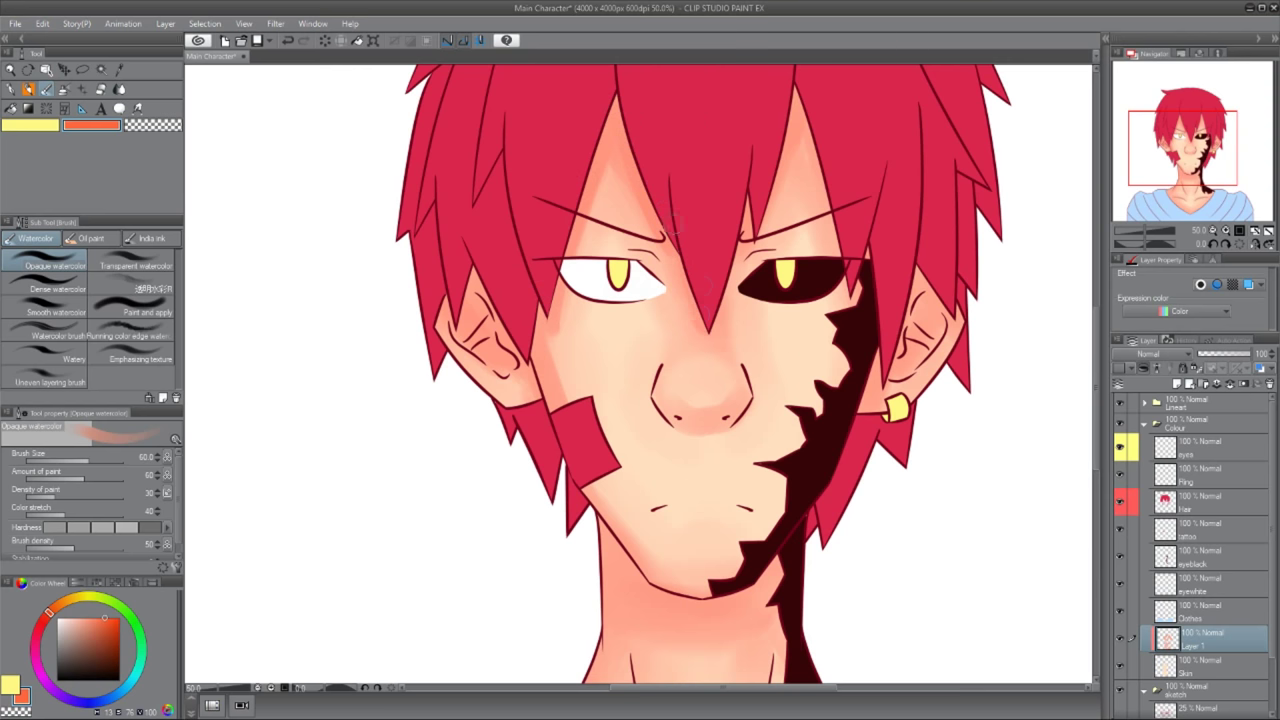
{"action": "left_click_drag", "start_coordinate": [756, 251], "coordinate": [746, 298]}
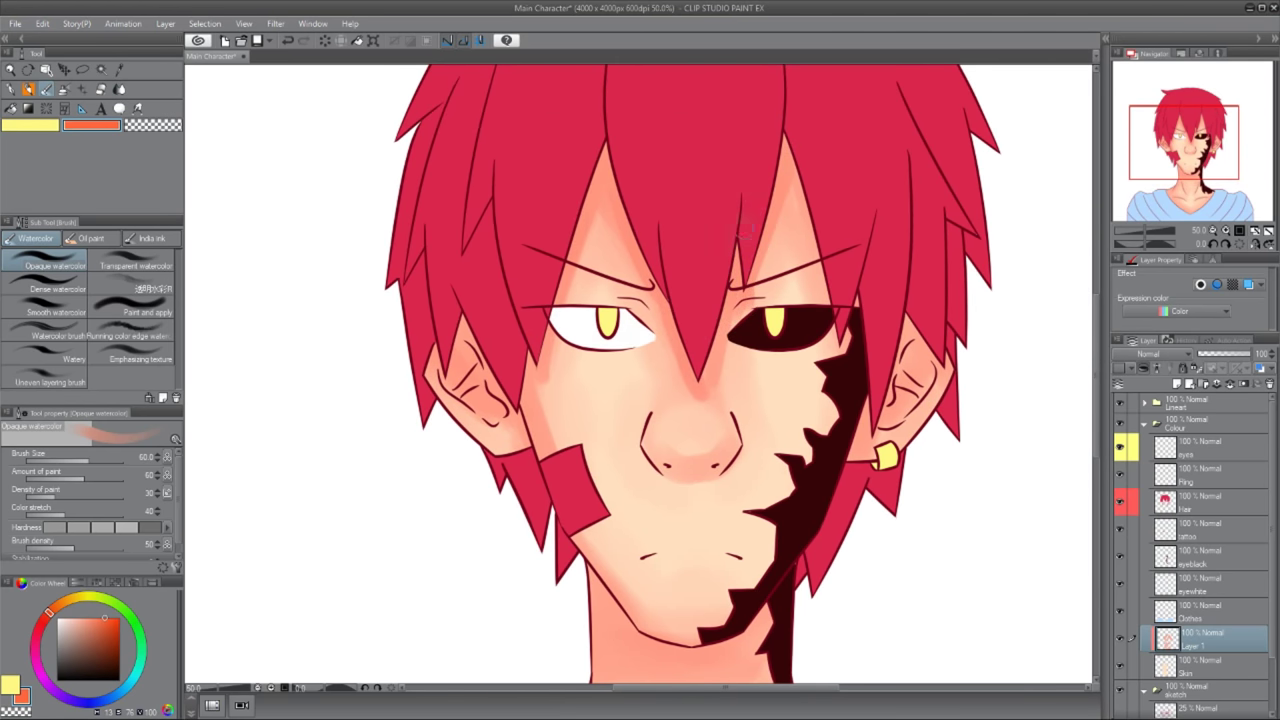
{"action": "left_click_drag", "start_coordinate": [859, 410], "coordinate": [780, 335]}
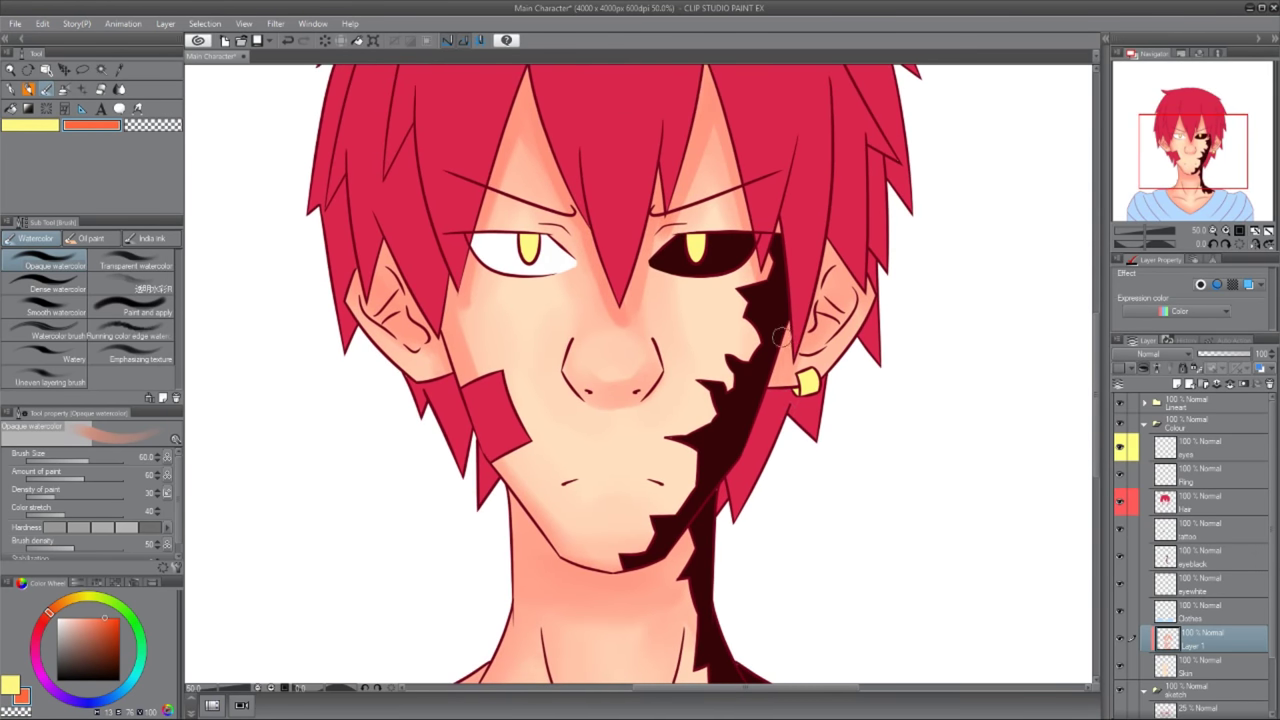
{"action": "left_click_drag", "start_coordinate": [402, 245], "coordinate": [507, 395]}
{"action": "left_click_drag", "start_coordinate": [670, 680], "coordinate": [601, 531]}
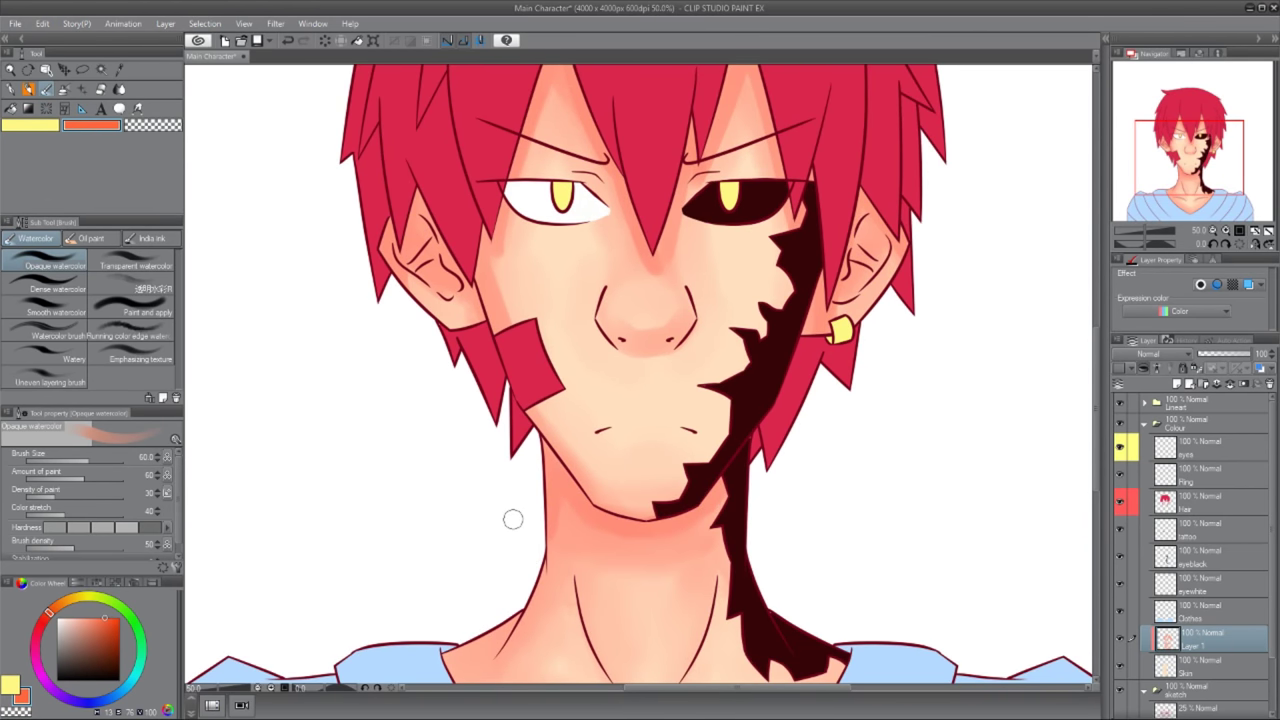
- Shade the neck lines and collarbones with Opaque watercolor at brush size 51.1, and check the drawing mirrored
{"action": "scroll", "coordinate": [513, 519], "scroll_direction": "down", "scroll_amount": 6}
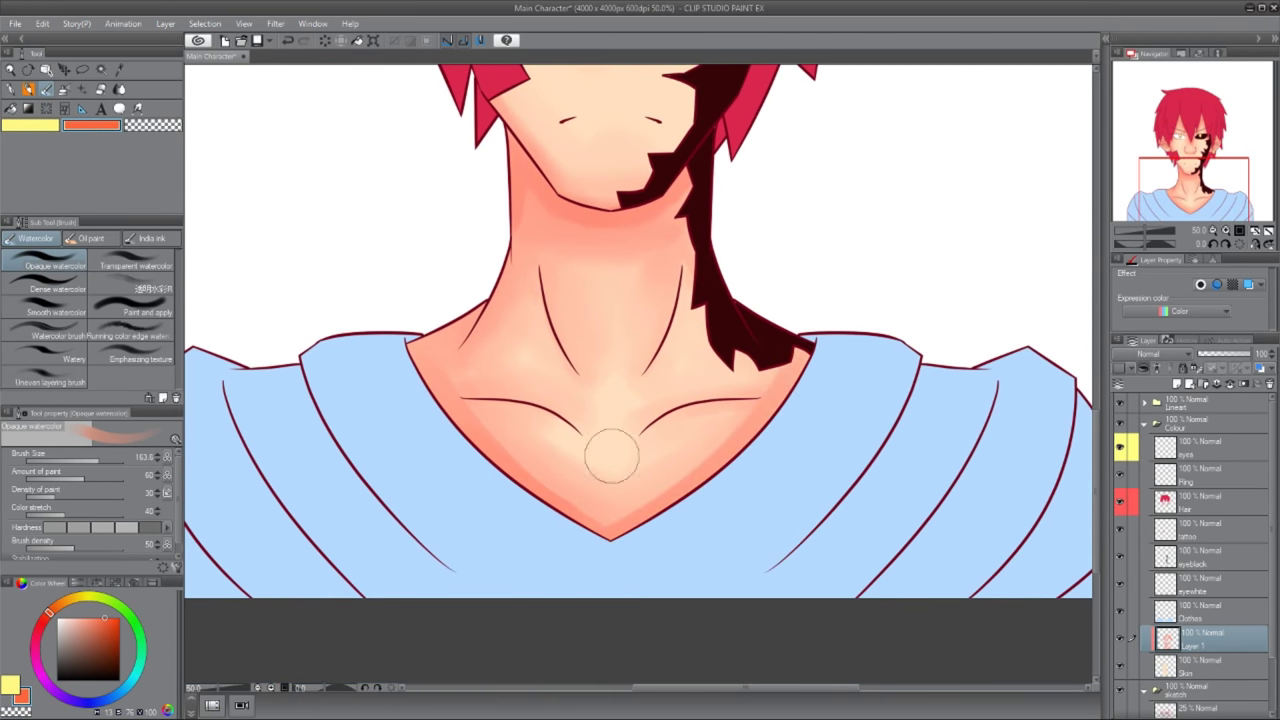
{"action": "key", "text": "bracketleft"}
{"action": "key", "text": "bracketleft"}
{"action": "key", "text": "bracketleft"}
{"action": "key", "text": "bracketleft"}
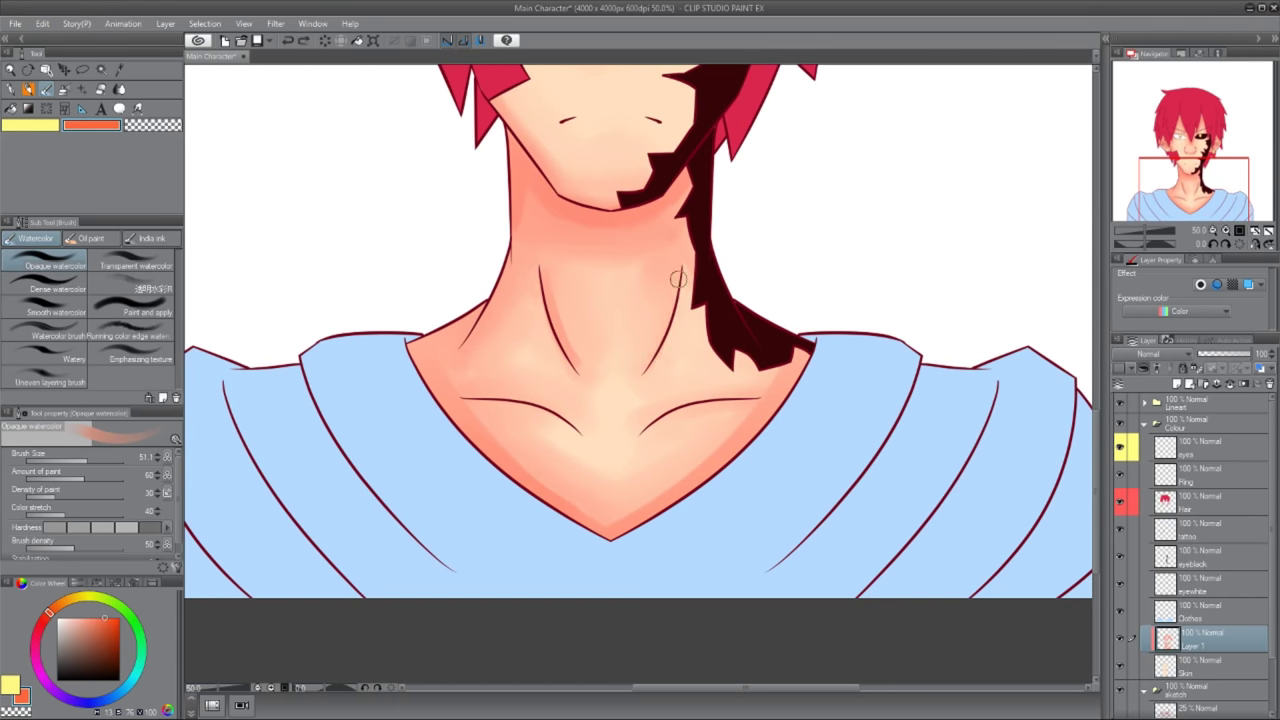
{"action": "left_click_drag", "start_coordinate": [688, 292], "coordinate": [638, 330]}
{"action": "left_click_drag", "start_coordinate": [460, 331], "coordinate": [422, 370]}
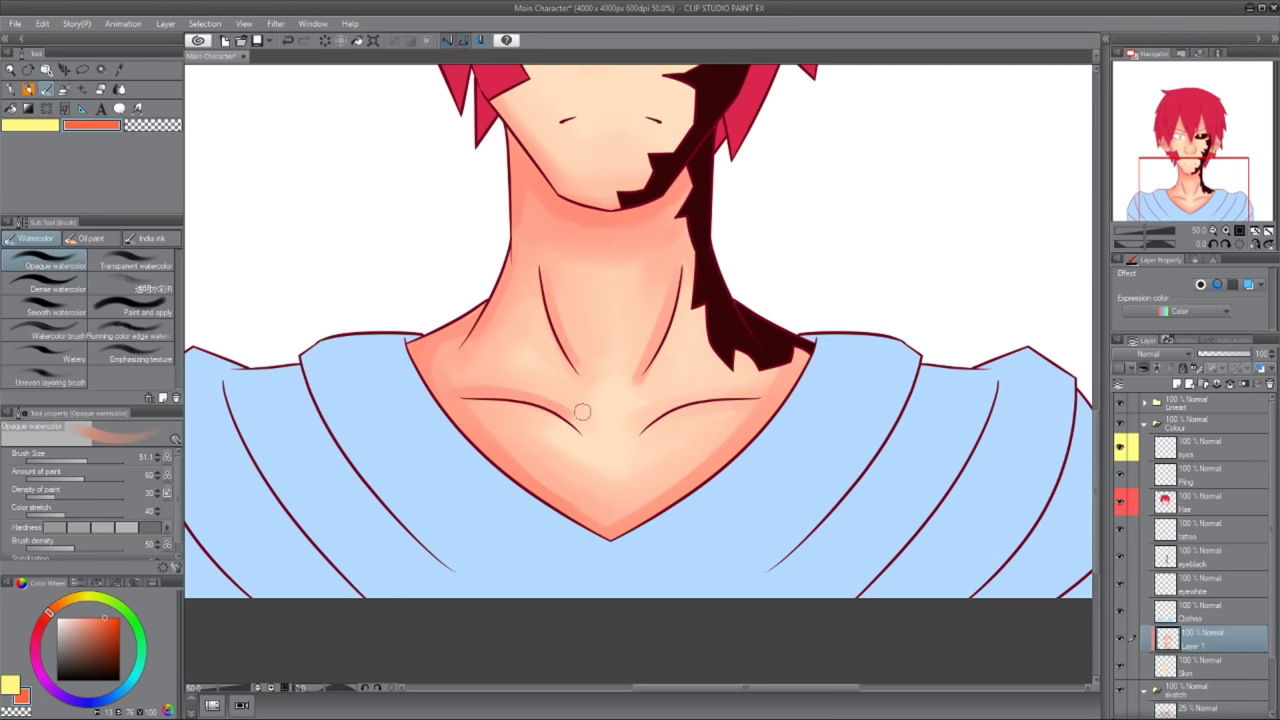
{"action": "key", "text": "h"}
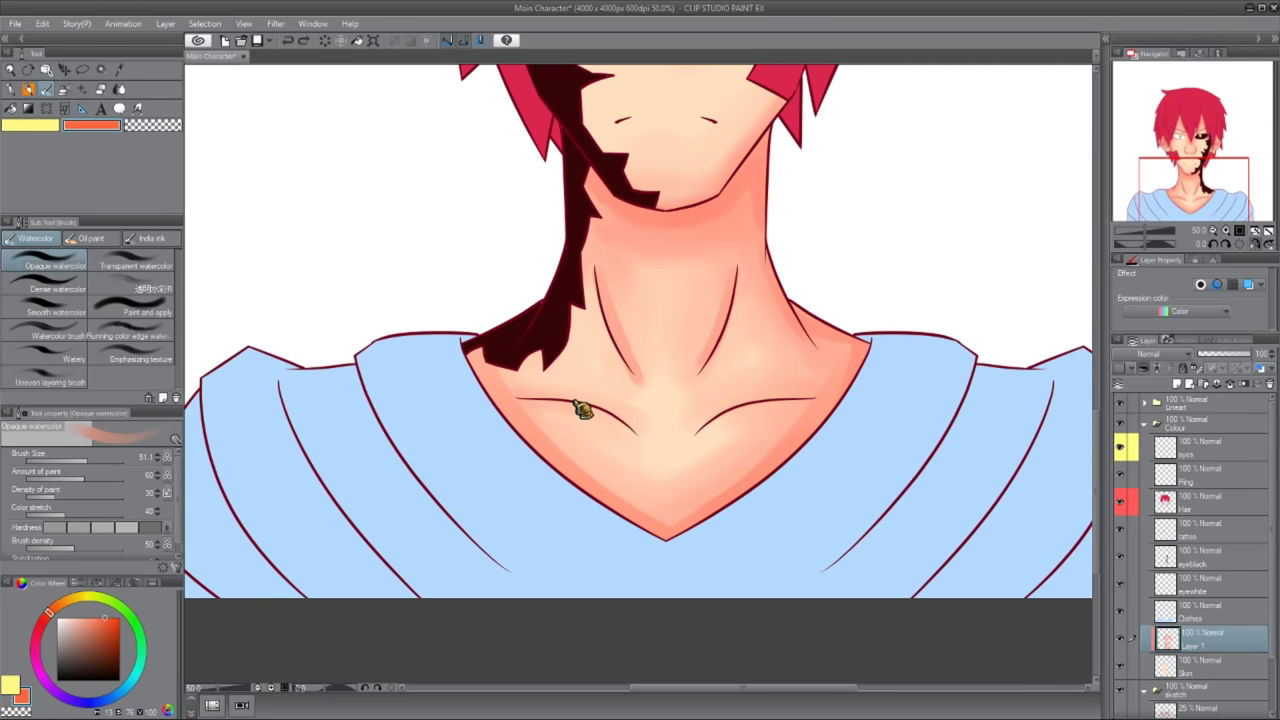
{"action": "scroll", "coordinate": [571, 414], "scroll_direction": "down", "scroll_amount": 2}
{"action": "scroll", "coordinate": [577, 340], "scroll_direction": "up", "scroll_amount": 3}
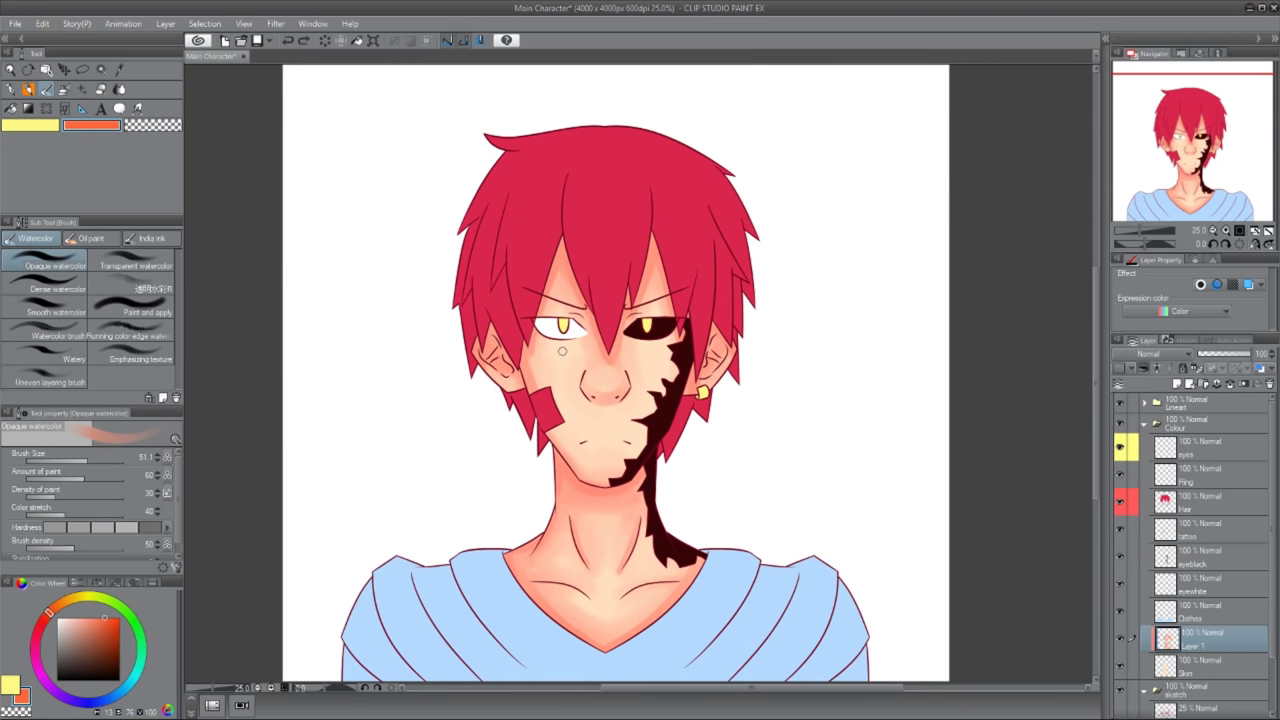
- Add a layer clipped to the Ring layer for shading the earring
{"action": "key", "text": "ctrl+shift+n"}
{"action": "key", "text": "ctrl+plus"}
{"action": "key", "text": "ctrl+plus"}
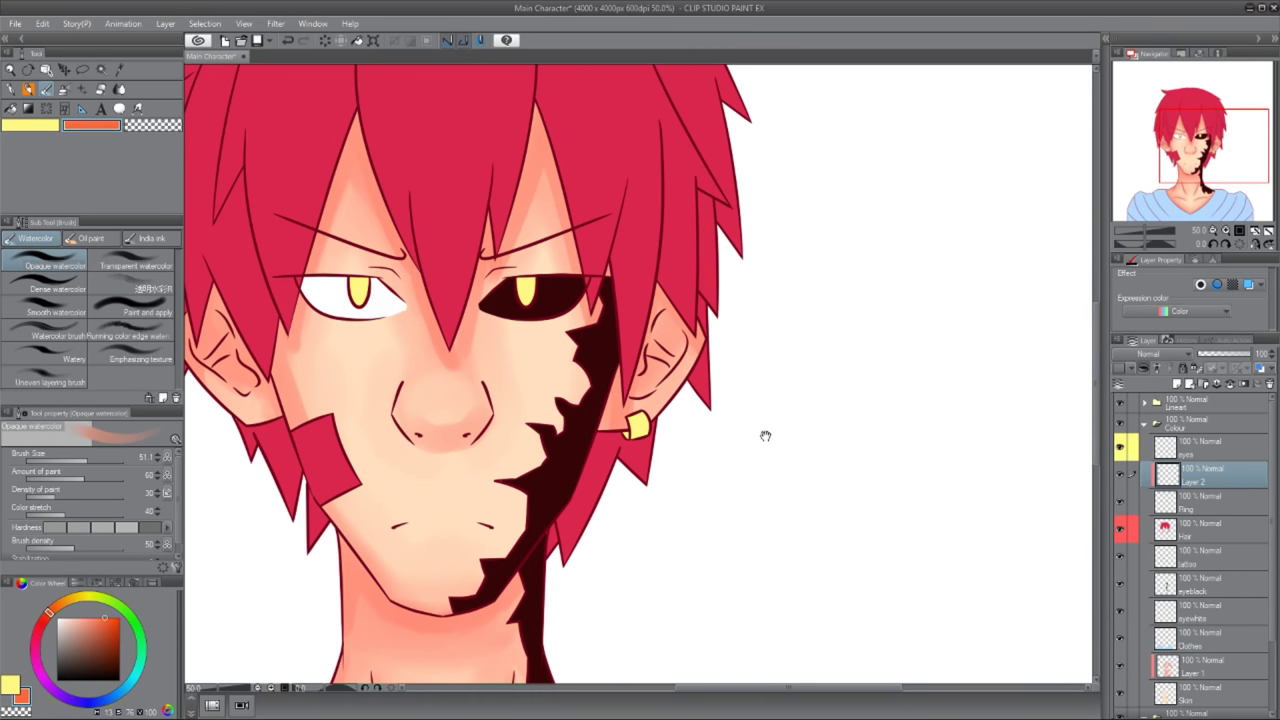
{"action": "key", "text": "ctrl+plus"}
{"action": "left_click", "coordinate": [1122, 449]}
{"action": "left_click", "coordinate": [1122, 449]}
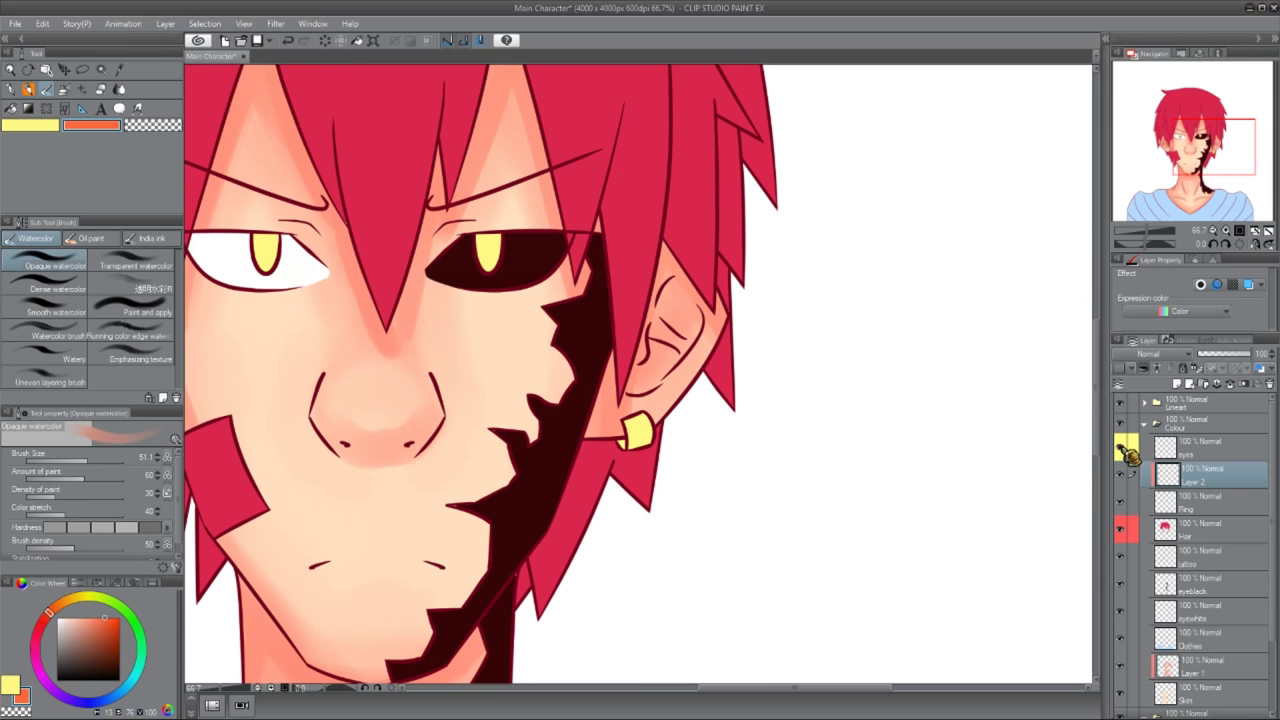
{"action": "left_click_drag", "start_coordinate": [533, 380], "coordinate": [566, 347]}
{"action": "scroll", "coordinate": [566, 347], "scroll_direction": "down", "scroll_amount": 2}
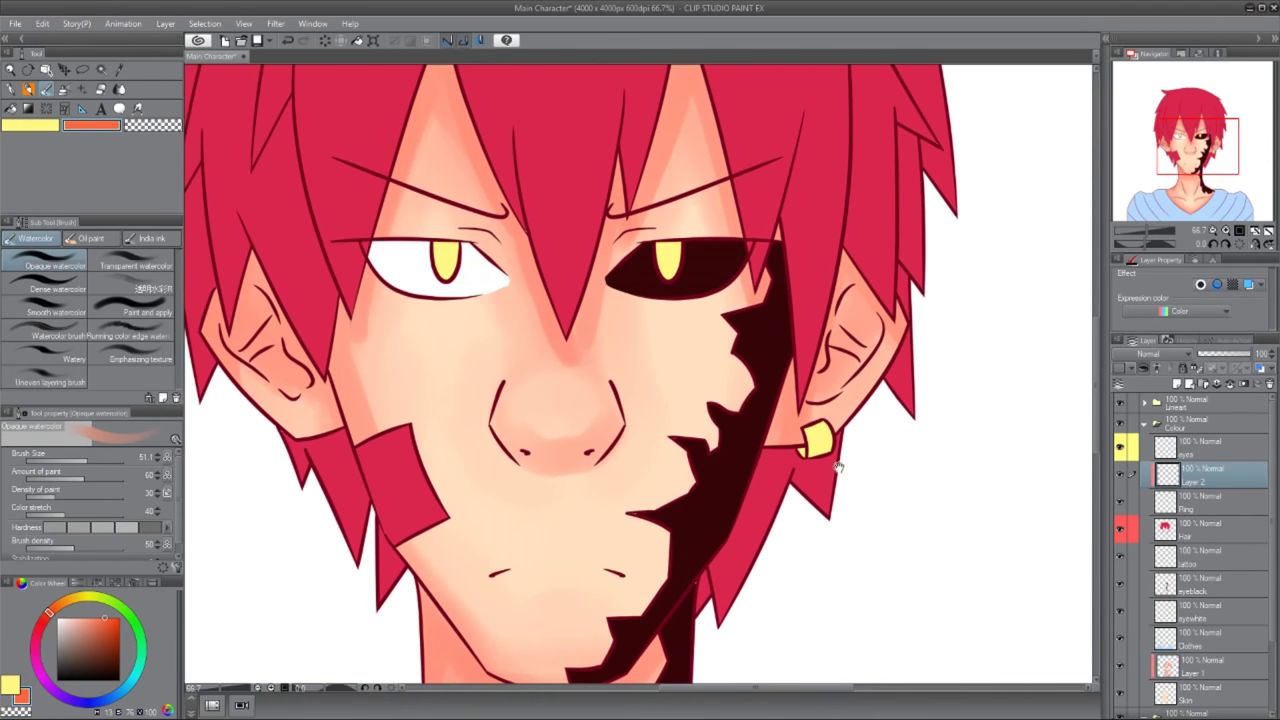
- Shade the gold earring with saturated orange streaks using Opaque watercolor at brush size 15.0
{"action": "scroll", "coordinate": [566, 347], "scroll_direction": "up", "scroll_amount": 2}
{"action": "left_click", "coordinate": [12, 686]}
{"action": "left_click", "coordinate": [70, 598]}
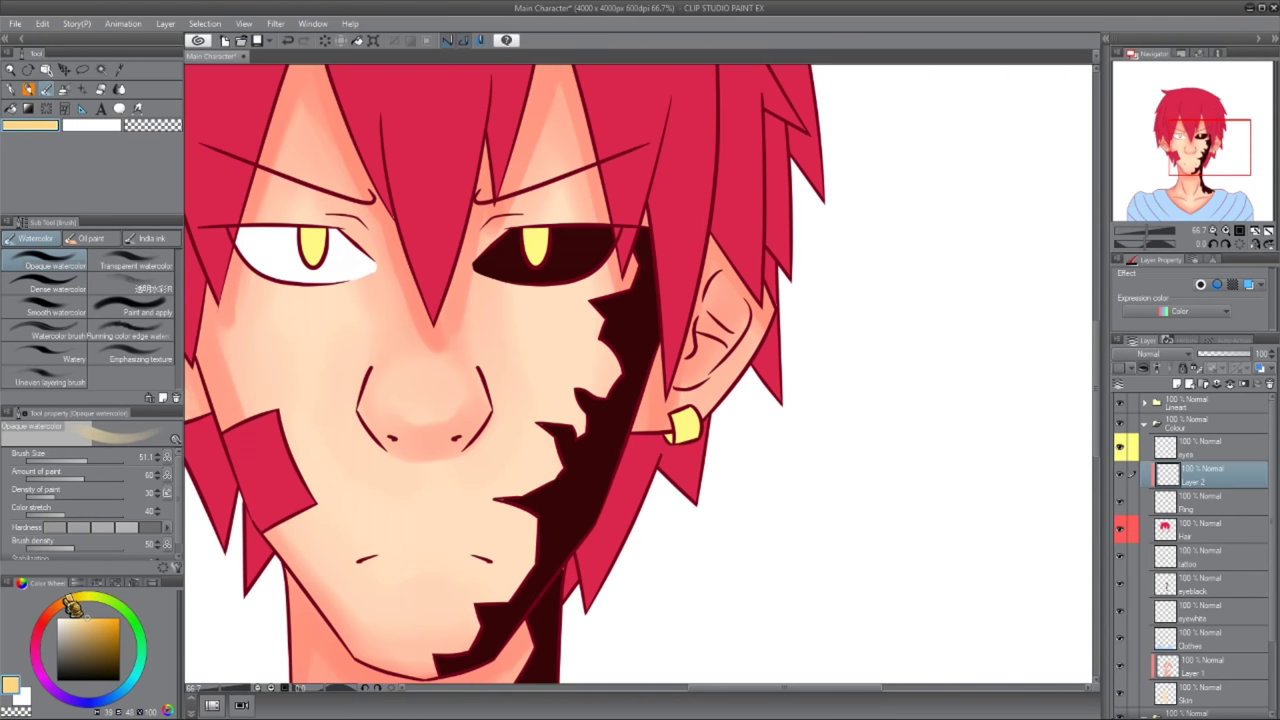
{"action": "scroll", "coordinate": [743, 393], "scroll_direction": "up", "scroll_amount": 3}
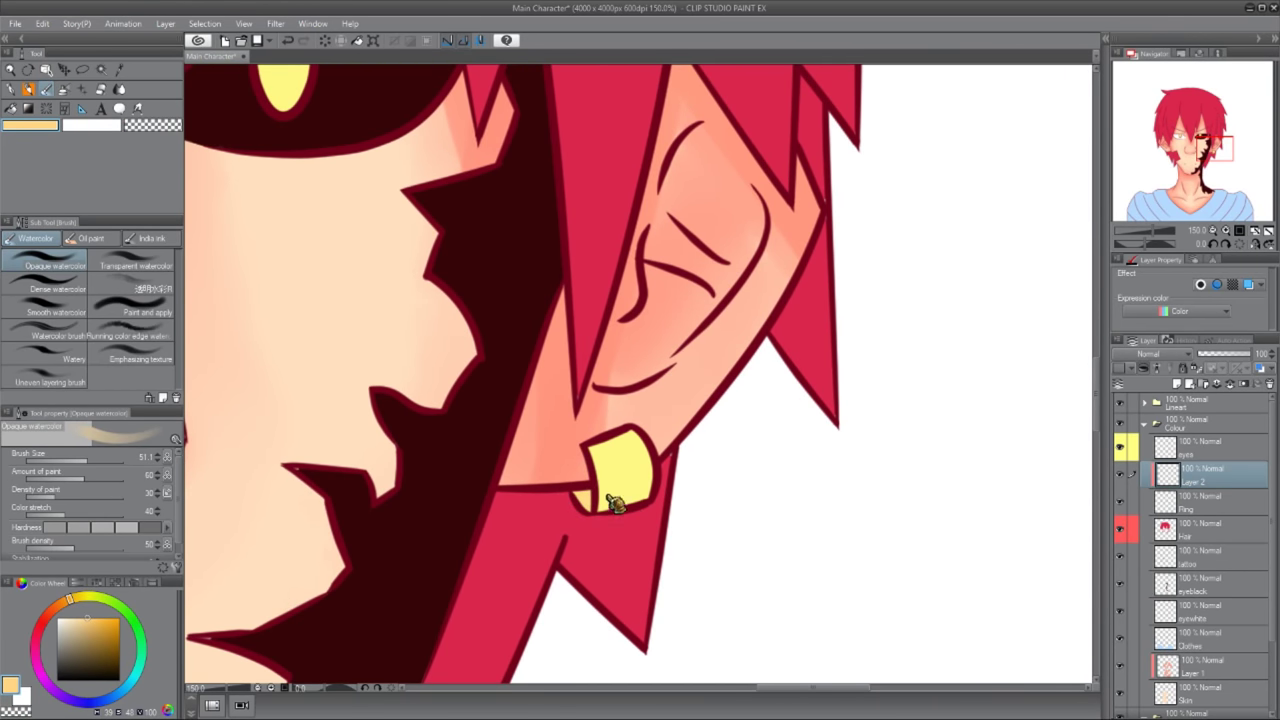
{"action": "left_click", "coordinate": [122, 618]}
{"action": "left_click_drag", "start_coordinate": [576, 498], "coordinate": [645, 490]}
{"action": "mouse_move", "coordinate": [616, 437]}
{"action": "left_mouse_down"}
{"action": "mouse_move", "coordinate": [598, 445]}
{"action": "mouse_move", "coordinate": [670, 457]}
{"action": "left_mouse_up"}
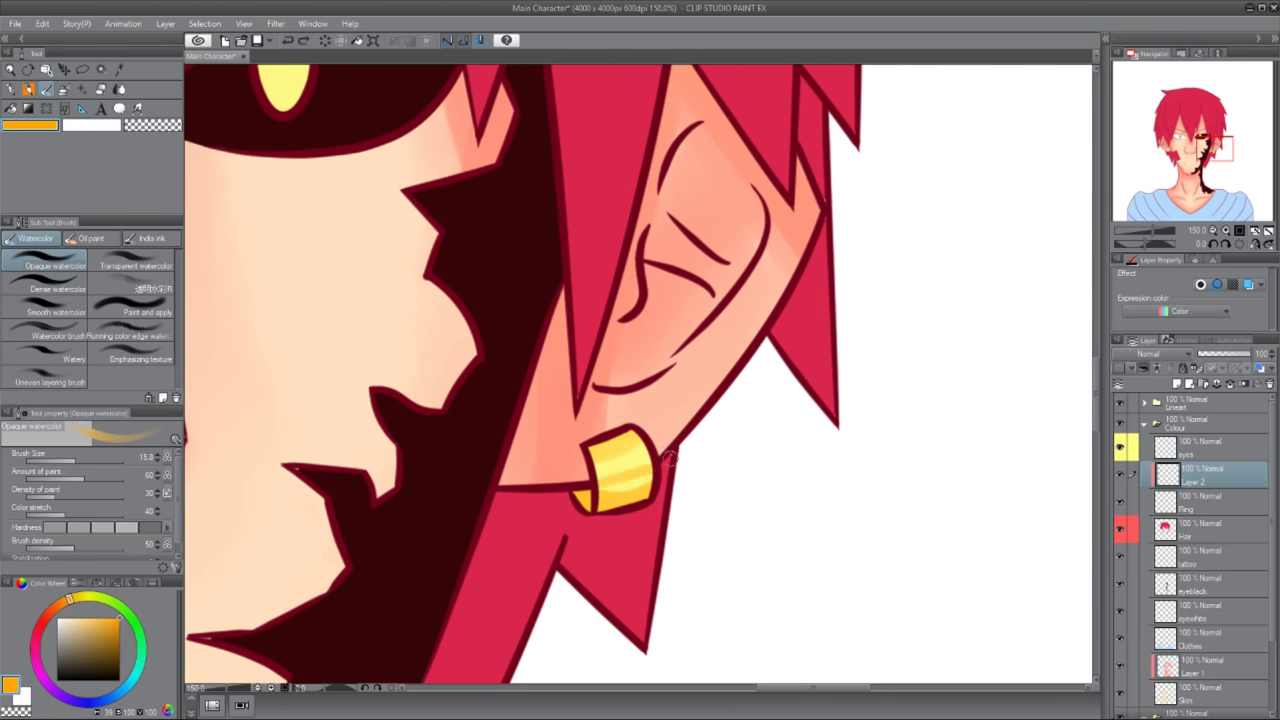
{"action": "key", "text": "ctrl+z"}
{"action": "scroll", "coordinate": [592, 470], "scroll_direction": "down", "scroll_amount": 4}
- Add a layer clipped to the eyewhite layer and pick a bright green colour
{"action": "left_click", "coordinate": [1226, 607]}
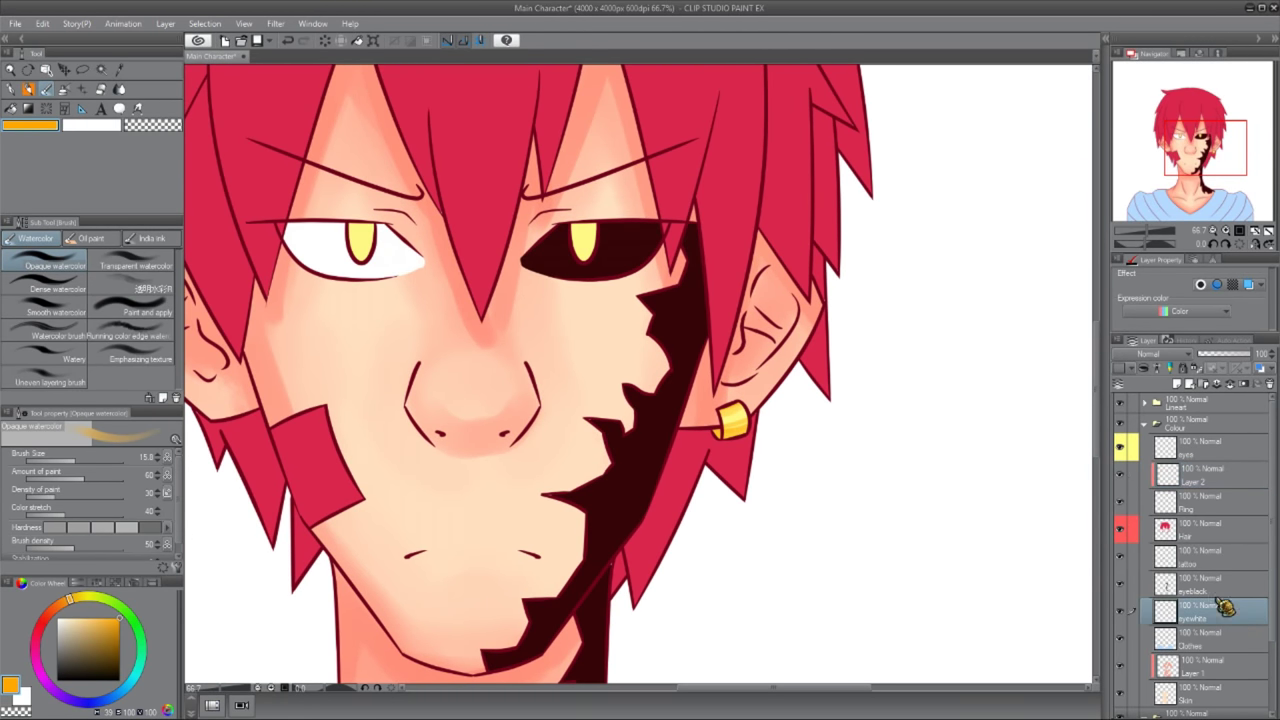
{"action": "left_click", "coordinate": [1185, 385]}
{"action": "left_click_drag", "start_coordinate": [143, 688], "coordinate": [184, 663]}
- Group the eyes layer in a folder named eyes, and the Ring layer with its shading in a folder named Ring
{"action": "left_click", "coordinate": [1200, 447]}
{"action": "key", "text": "ctrl+g"}
{"action": "left_click", "coordinate": [1215, 470]}
{"action": "left_click", "coordinate": [1215, 495], "text": "shift"}
{"action": "key", "text": "ctrl+g"}
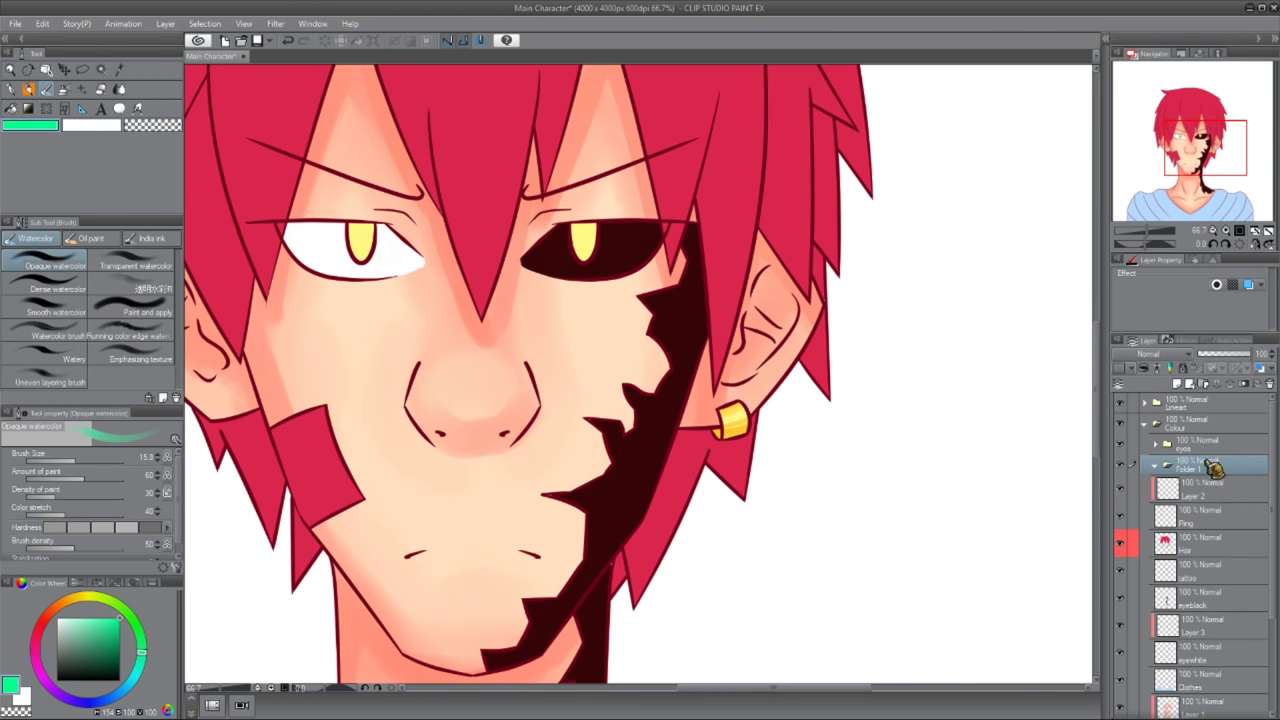
{"action": "left_click", "coordinate": [1155, 466]}
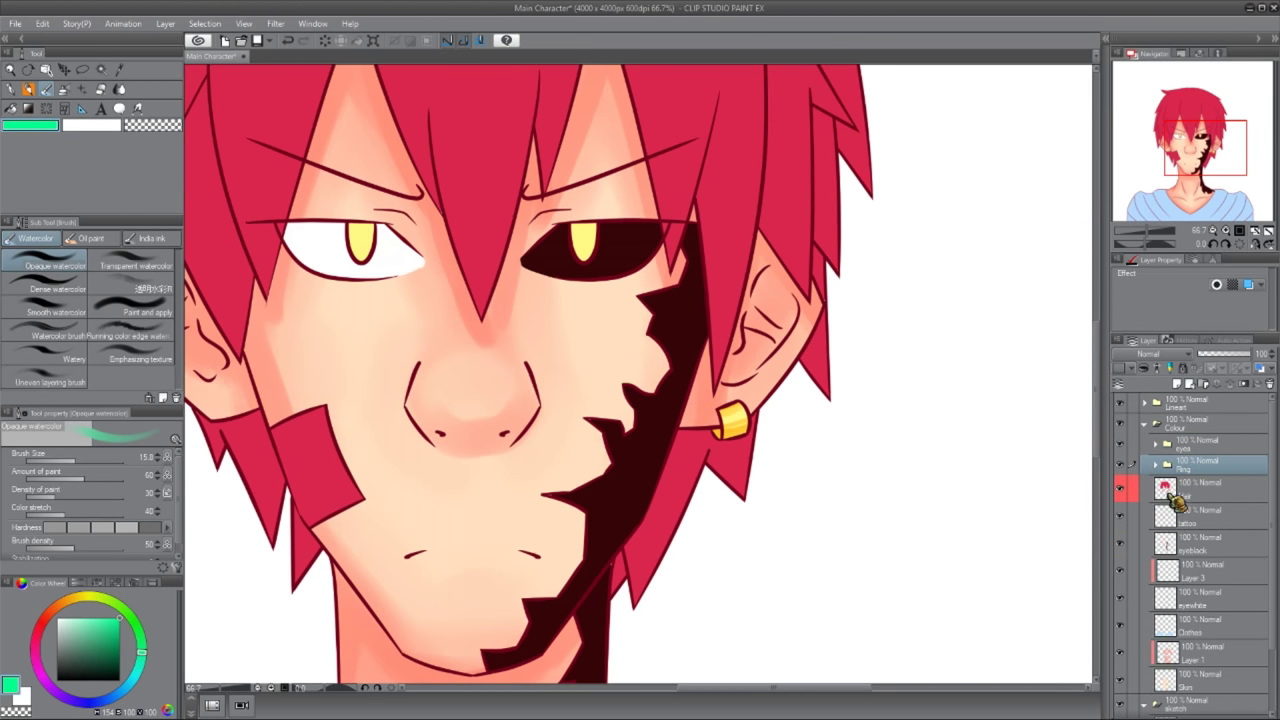
- Put the hair and tattoo layers into separate folders named Hair and Tattoo, and collapse both
{"action": "left_click", "coordinate": [1205, 490]}
{"action": "key", "text": "ctrl+g"}
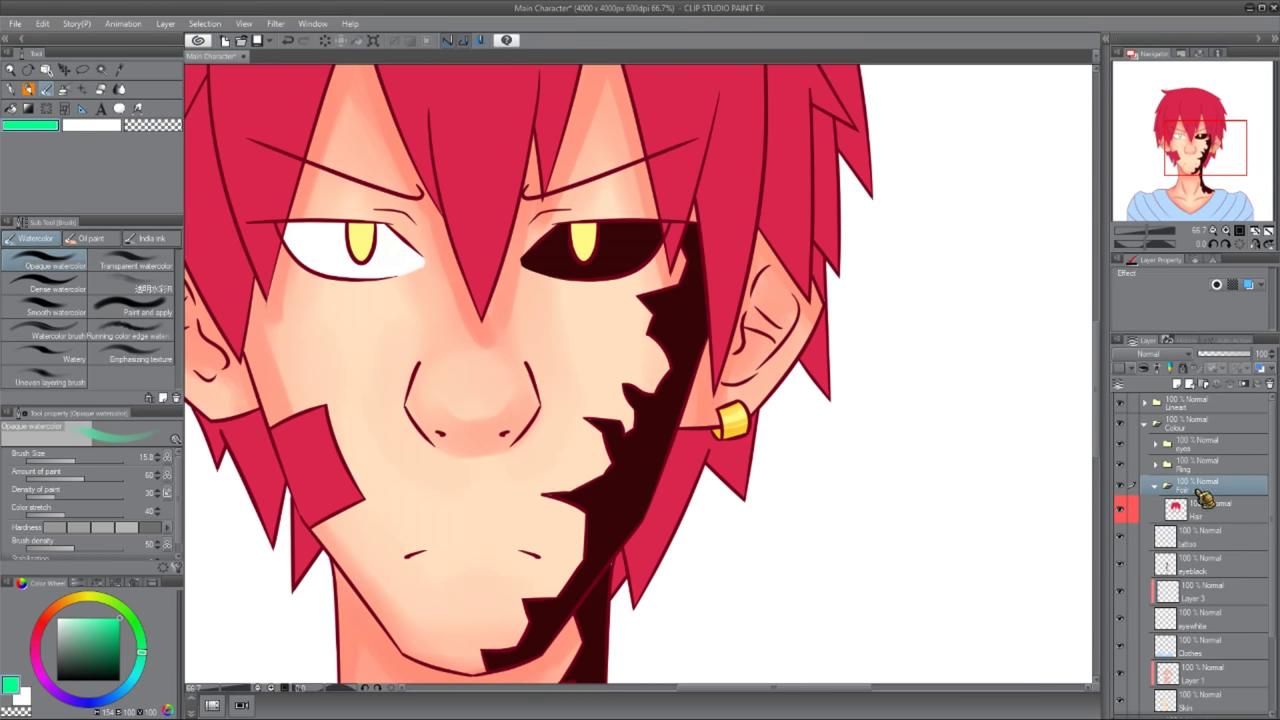
{"action": "left_click", "coordinate": [1155, 485]}
{"action": "left_click", "coordinate": [1205, 512]}
{"action": "key", "text": "ctrl+g"}
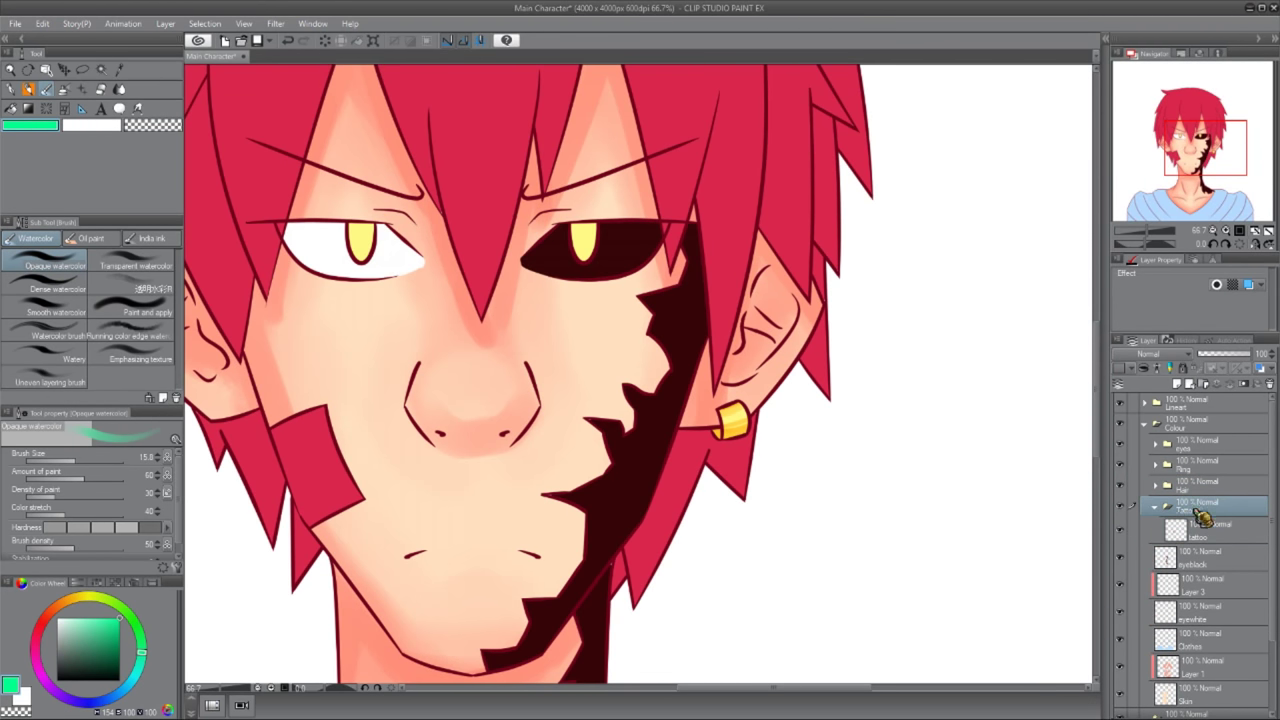
{"action": "left_click", "coordinate": [1155, 506]}
- Put the eyeblack and eyewhite layers into separate folders named Eyeblack and Eyewhite
{"action": "left_click", "coordinate": [1203, 528]}
{"action": "key", "text": "ctrl+g"}
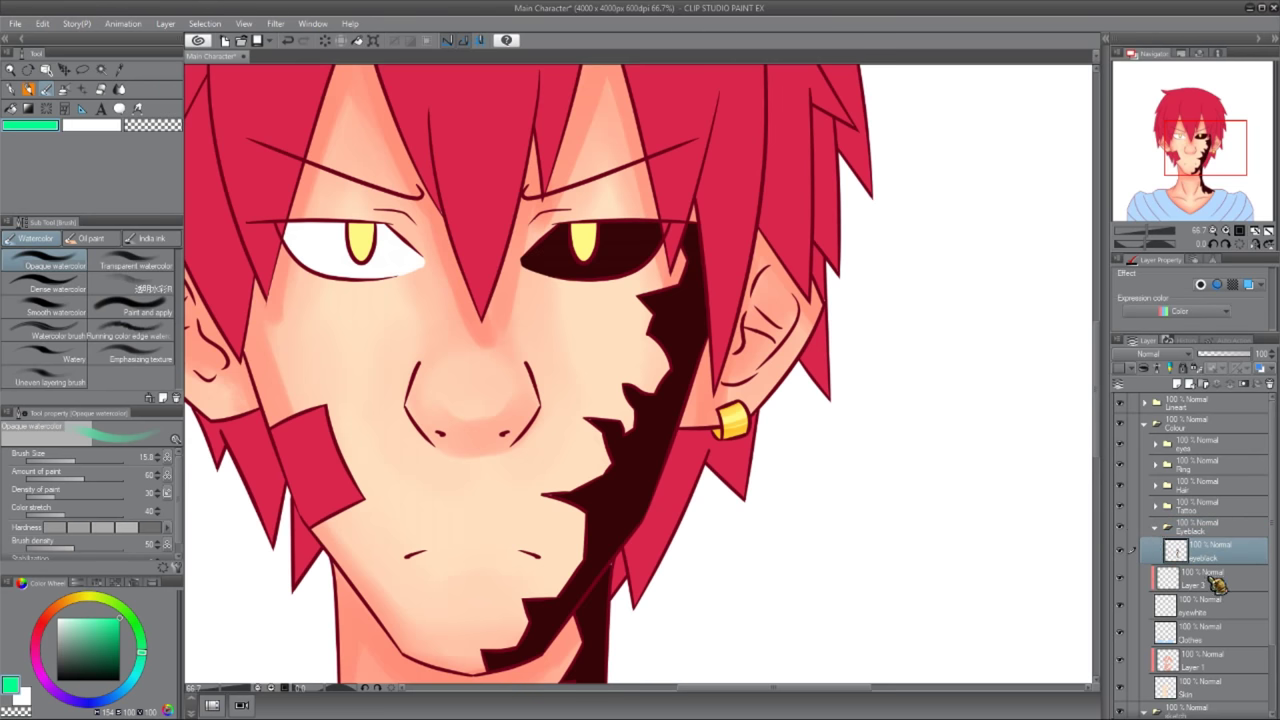
{"action": "left_click", "coordinate": [1155, 527]}
{"action": "left_click_drag", "start_coordinate": [1205, 578], "coordinate": [1210, 548]}
{"action": "key", "text": "ctrl+g"}
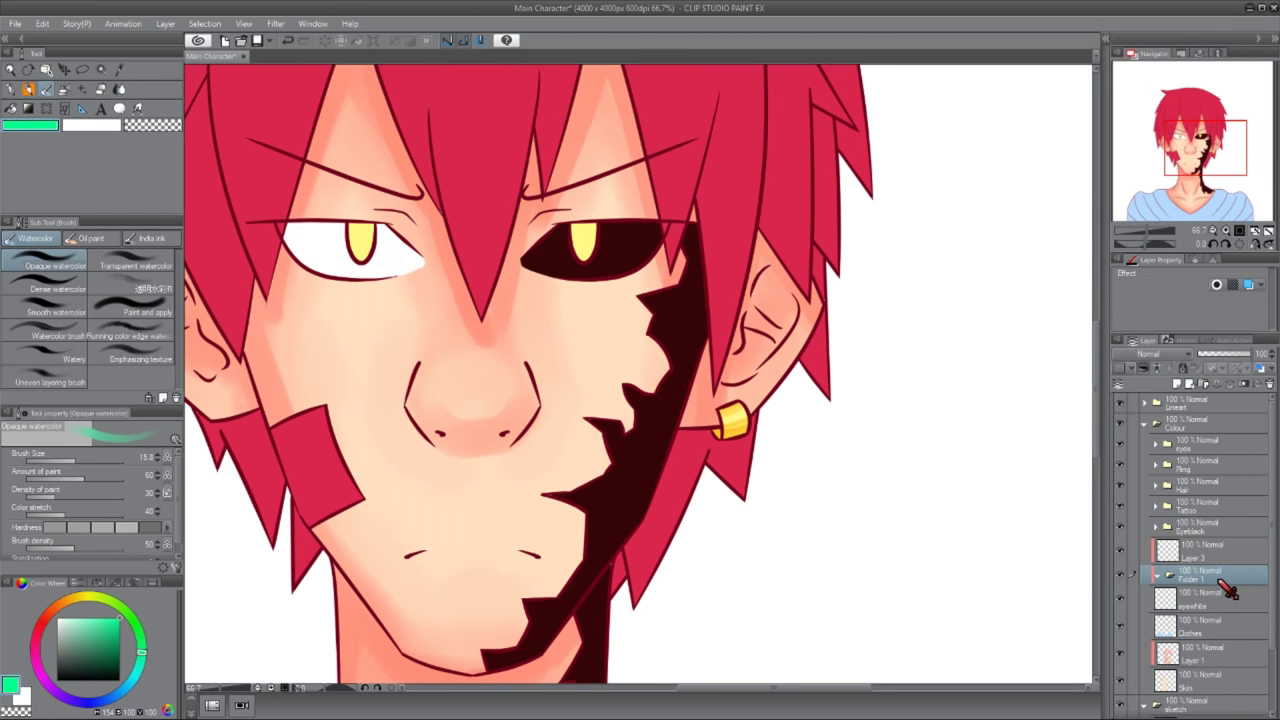
{"action": "left_click_drag", "start_coordinate": [1228, 590], "coordinate": [1183, 582]}
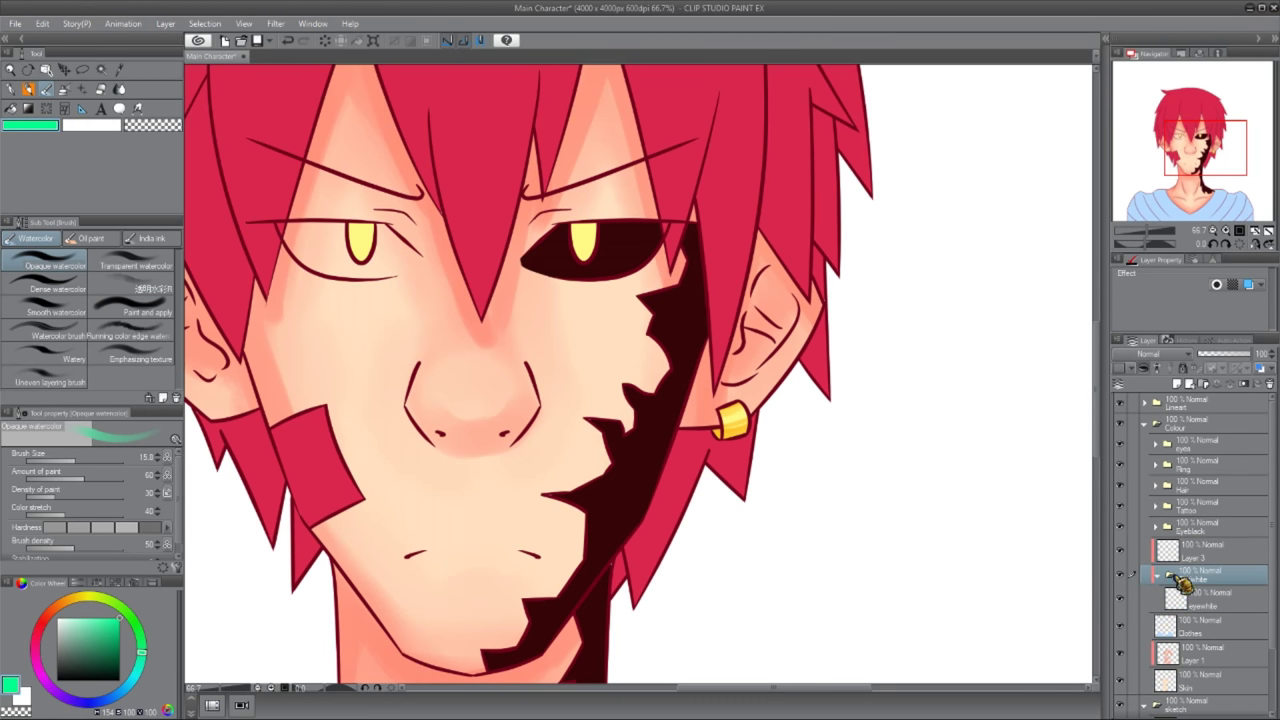
- Group the clothes layer in a Clothes folder and the skin layers in a Skin folder, and collapse the sketch folder
{"action": "left_click_drag", "start_coordinate": [1158, 393], "coordinate": [1193, 598]}
{"action": "key", "text": "ctrl+minus"}
{"action": "left_click", "coordinate": [1203, 606]}
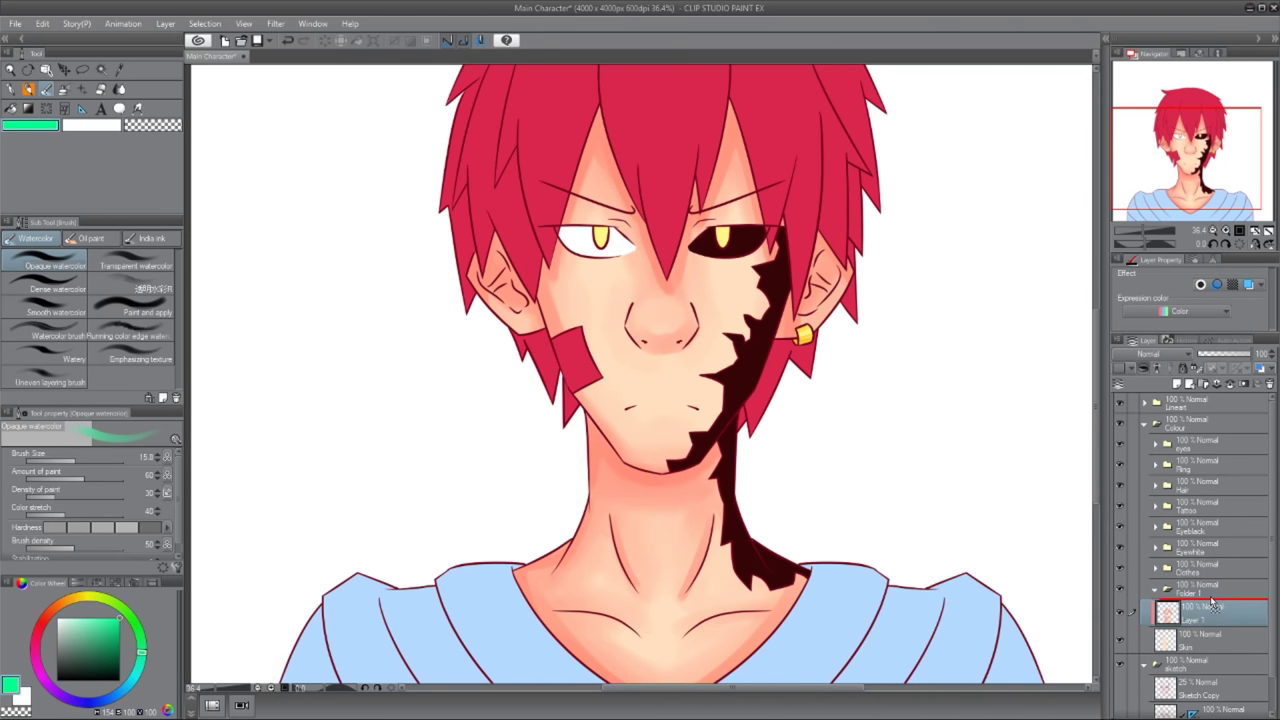
{"action": "left_click", "coordinate": [1157, 590]}
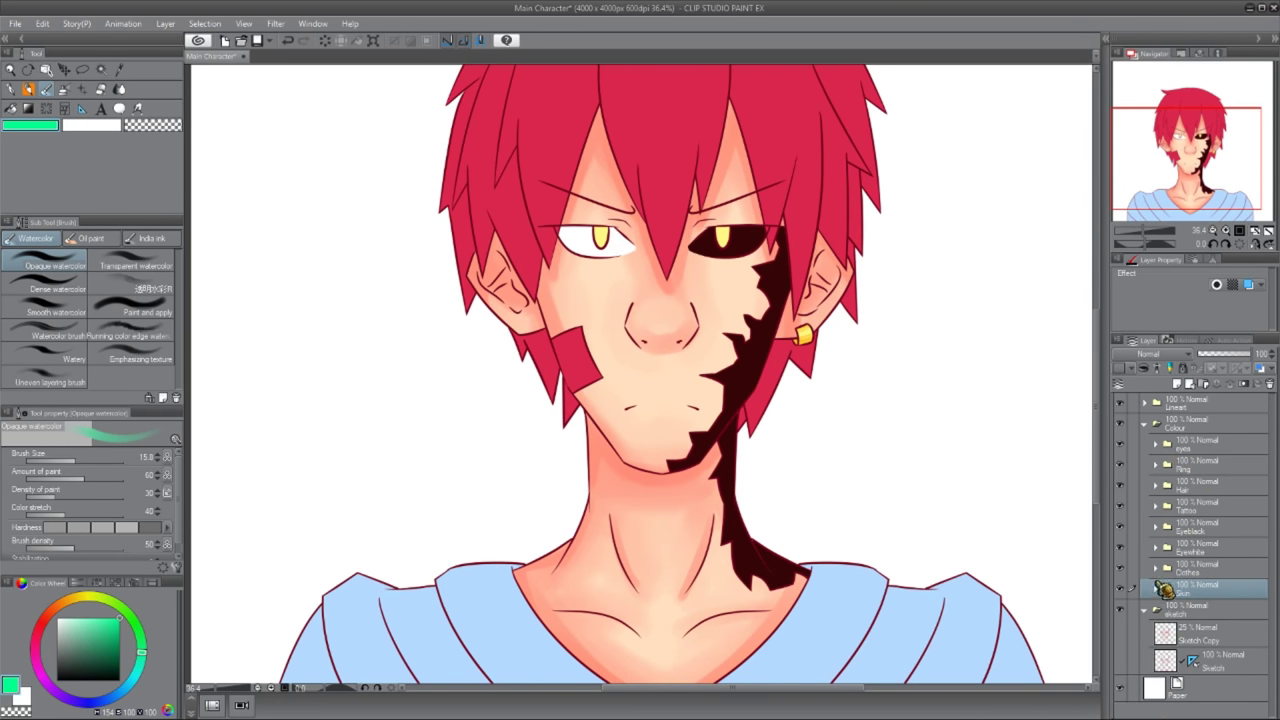
{"action": "left_click", "coordinate": [1158, 605]}
- Add a shading layer clipped to the eyewhite layer inside the Eyewhite folder
{"action": "left_click", "coordinate": [1156, 548]}
{"action": "left_click", "coordinate": [1212, 570]}
{"action": "scroll", "coordinate": [625, 104], "scroll_direction": "up", "scroll_amount": 2}
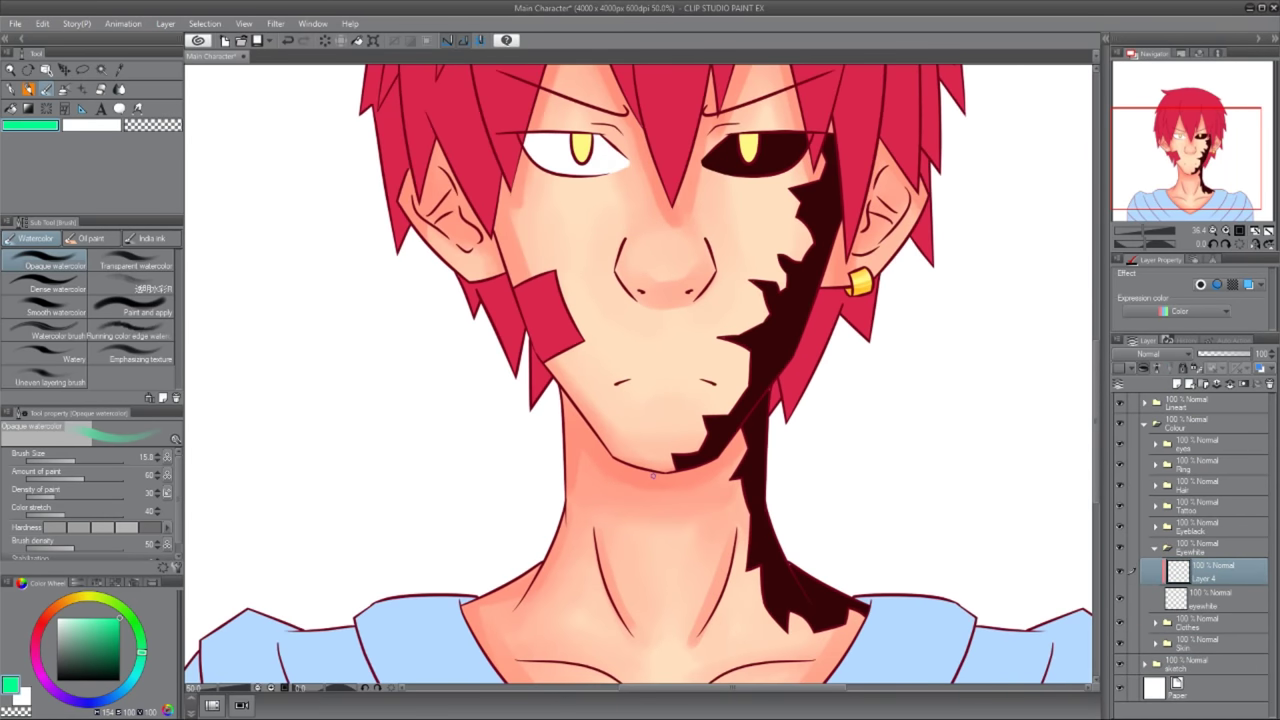
- Shade the upper edge and corners of the white eye in pale blue with Opaque watercolor at brush size 75.0
{"action": "mouse_move", "coordinate": [141, 636]}
{"action": "left_mouse_down"}
{"action": "mouse_move", "coordinate": [138, 690]}
{"action": "mouse_move", "coordinate": [128, 685]}
{"action": "left_mouse_up"}
{"action": "scroll", "coordinate": [527, 267], "scroll_direction": "up", "scroll_amount": 3}
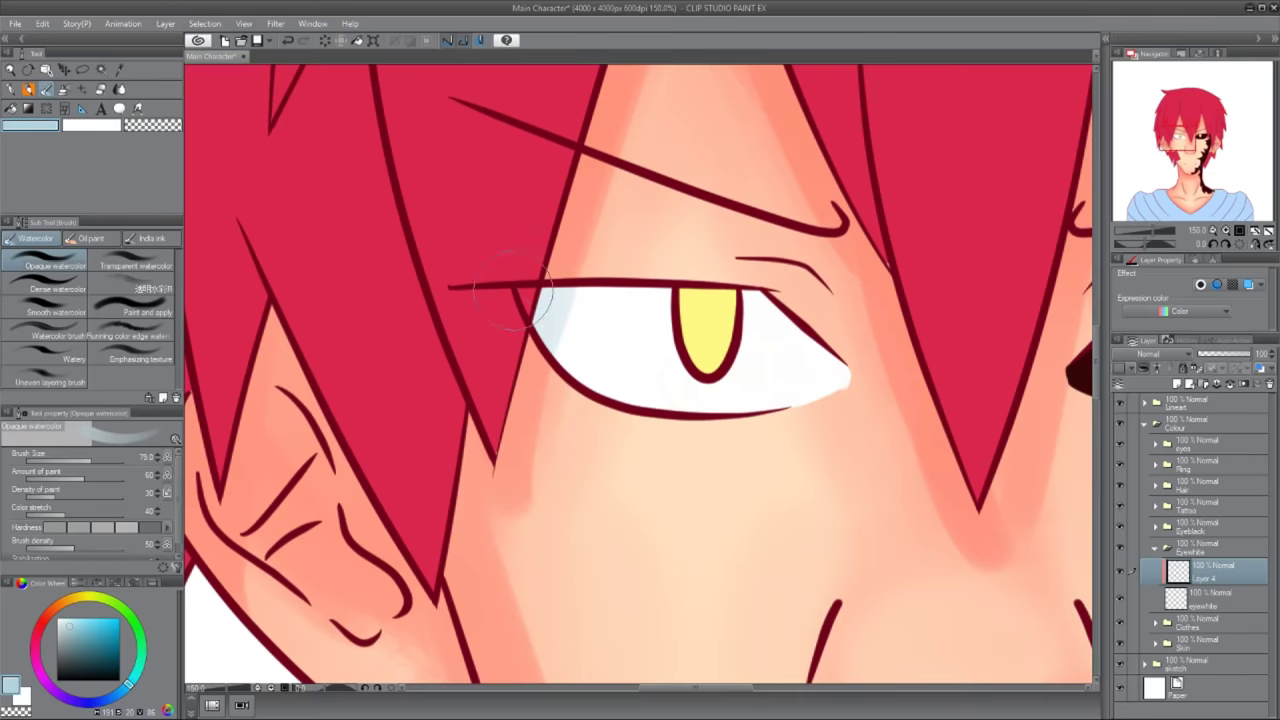
{"action": "left_click_drag", "start_coordinate": [441, 396], "coordinate": [690, 440]}
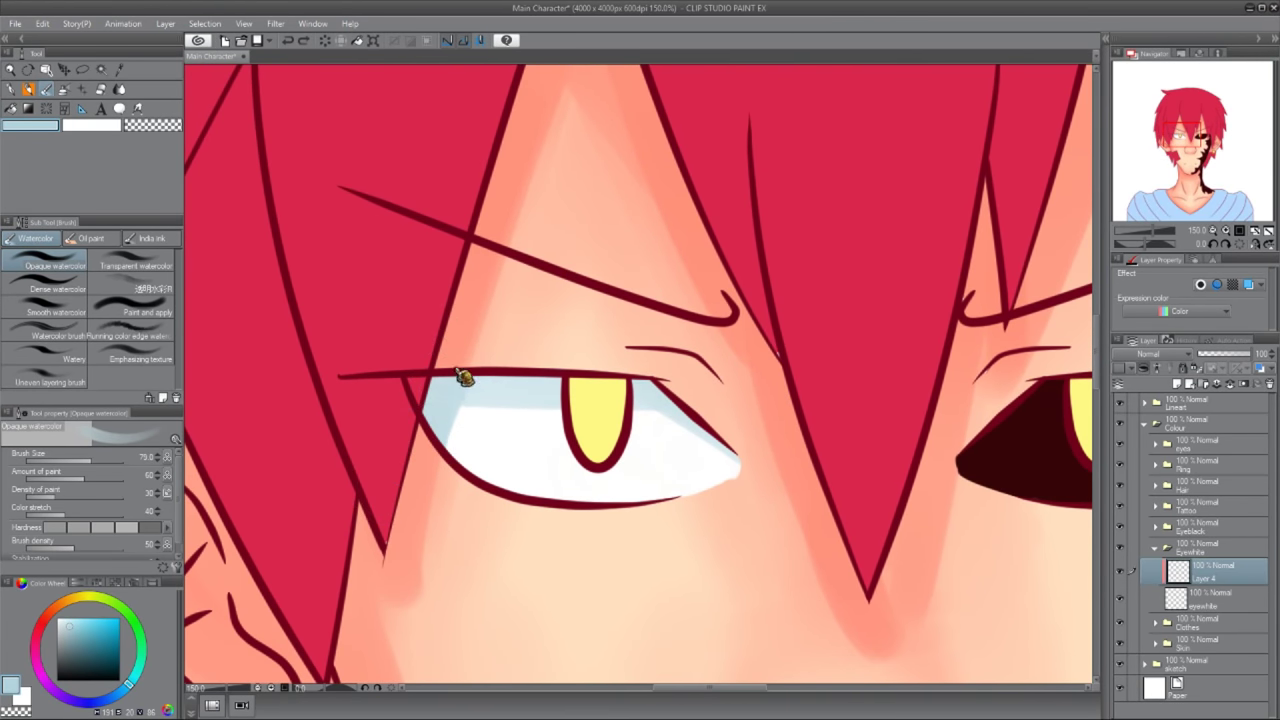
{"action": "scroll", "coordinate": [543, 395], "scroll_direction": "down", "scroll_amount": 3}
{"action": "scroll", "coordinate": [543, 395], "scroll_direction": "down", "scroll_amount": 1}
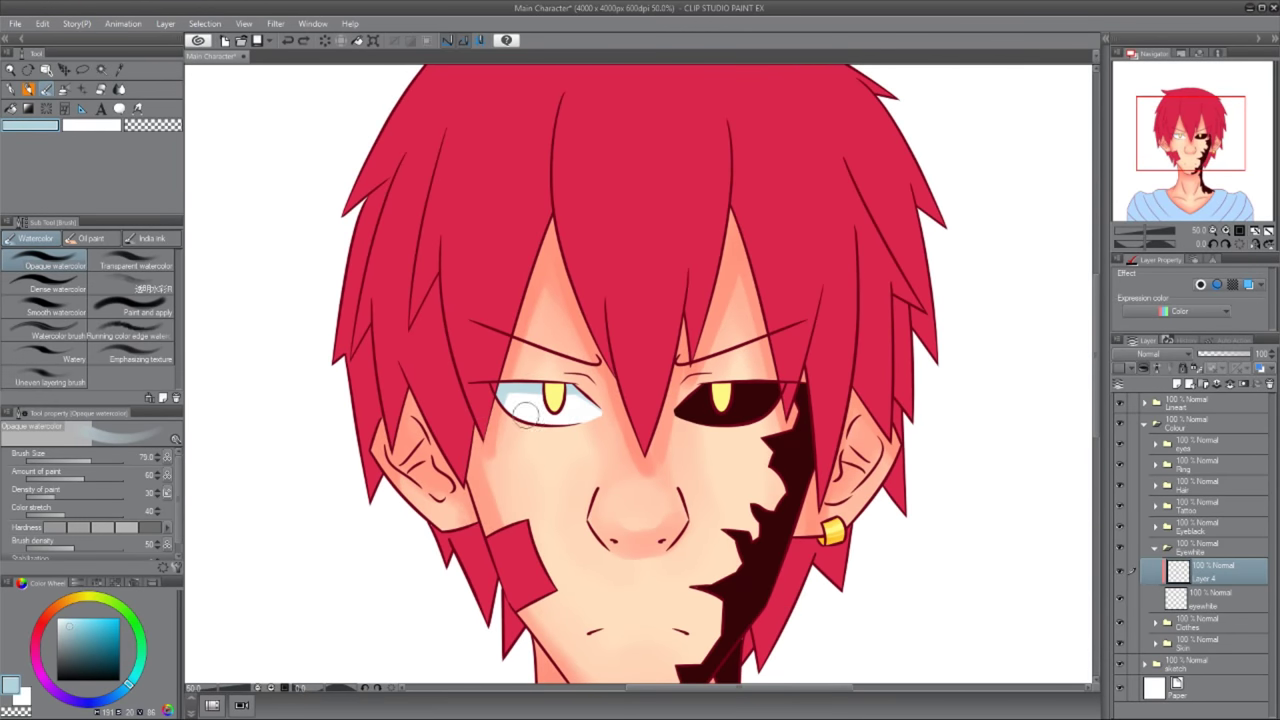
{"action": "scroll", "coordinate": [536, 425], "scroll_direction": "up", "scroll_amount": 4}
{"action": "mouse_move", "coordinate": [457, 386]}
{"action": "left_mouse_down"}
{"action": "mouse_move", "coordinate": [660, 382]}
{"action": "mouse_move", "coordinate": [714, 423]}
{"action": "left_mouse_up"}
{"action": "scroll", "coordinate": [729, 386], "scroll_direction": "down", "scroll_amount": 1}
{"action": "scroll", "coordinate": [729, 386], "scroll_direction": "up", "scroll_amount": 1}
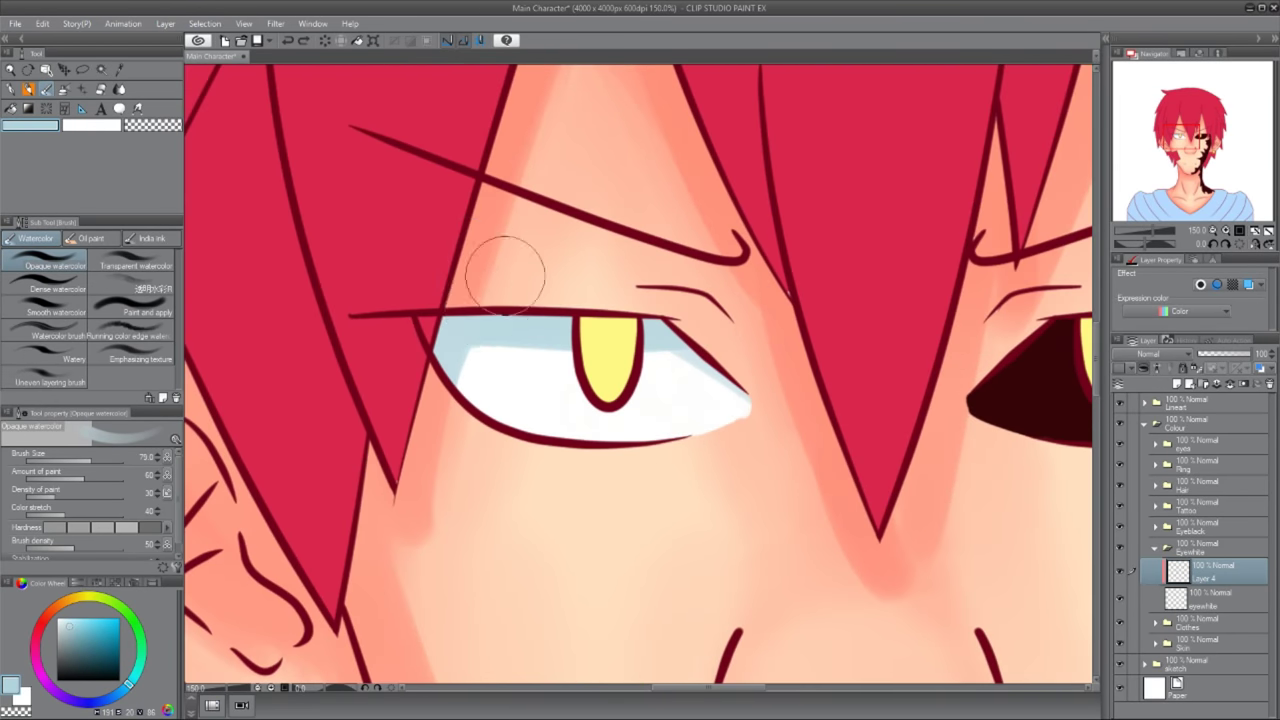
{"action": "scroll", "coordinate": [634, 286], "scroll_direction": "down", "scroll_amount": 3}
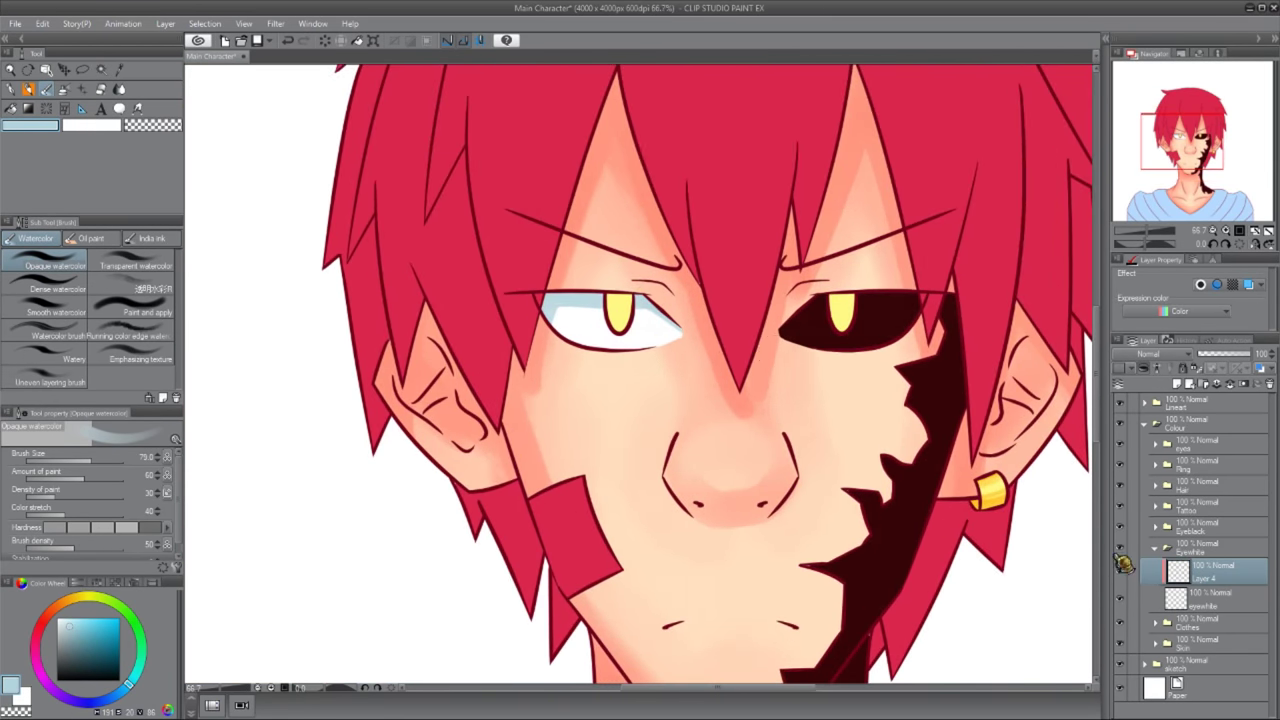
- Rename the Eyeblack folder as infected and lighten the eyeblack layer to a muted maroon with a hue, saturation and luminosity correction
{"action": "left_click", "coordinate": [1125, 563]}
{"action": "left_click", "coordinate": [1205, 527]}
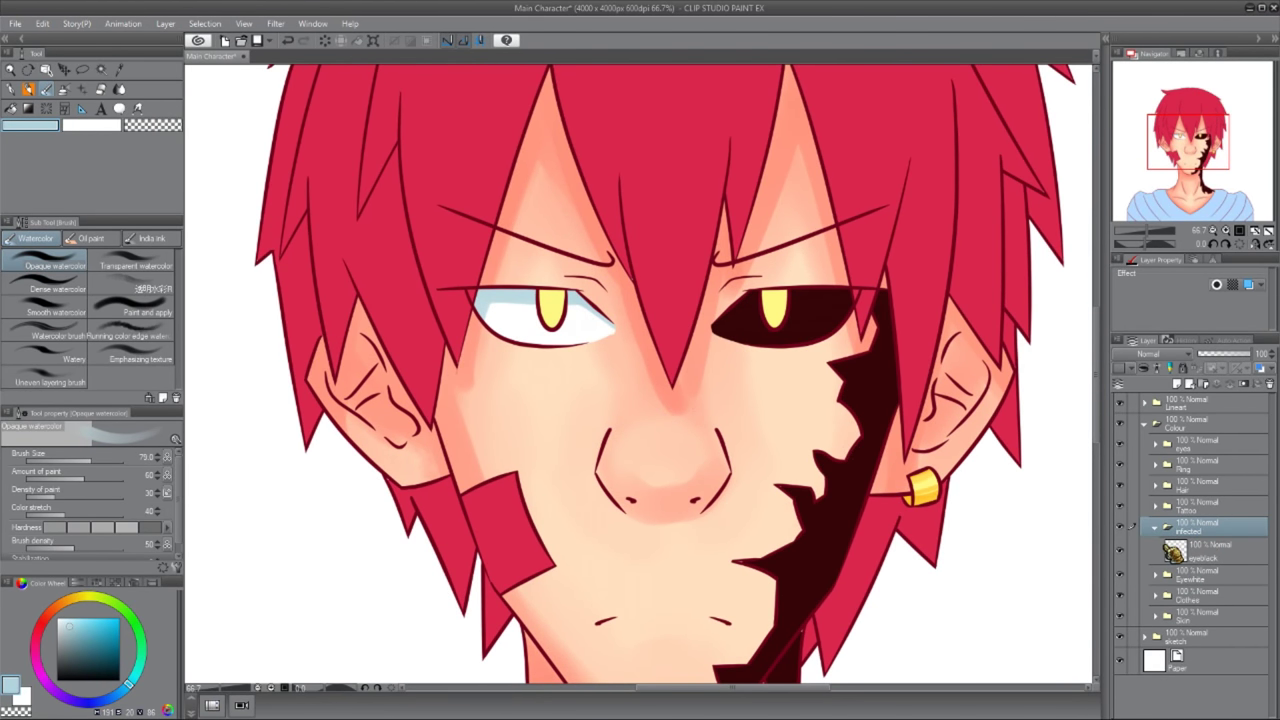
{"action": "key", "text": "ctrl+u"}
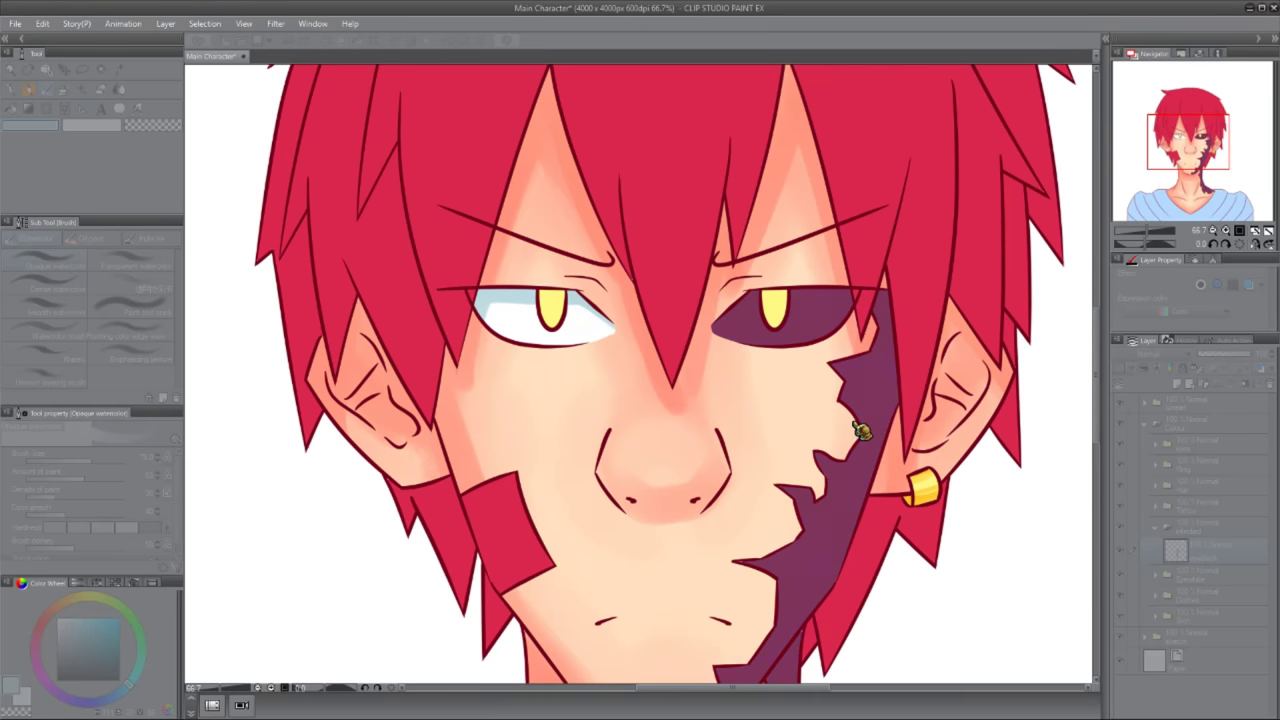
{"action": "key", "text": "Return"}
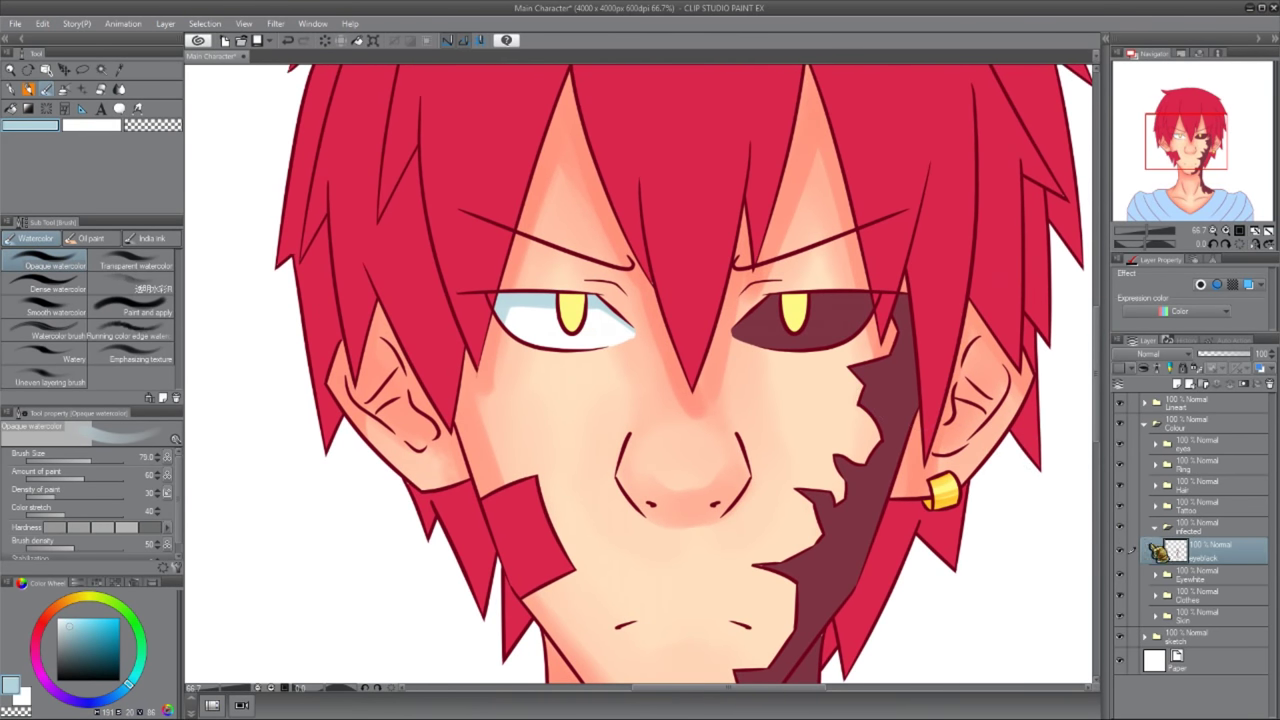
- Shade the infected marking on the eye, face and neck in darker maroon on a new layer clipped to eyeblack
{"action": "left_click", "coordinate": [1178, 385]}
{"action": "left_click", "coordinate": [904, 412], "text": "alt"}
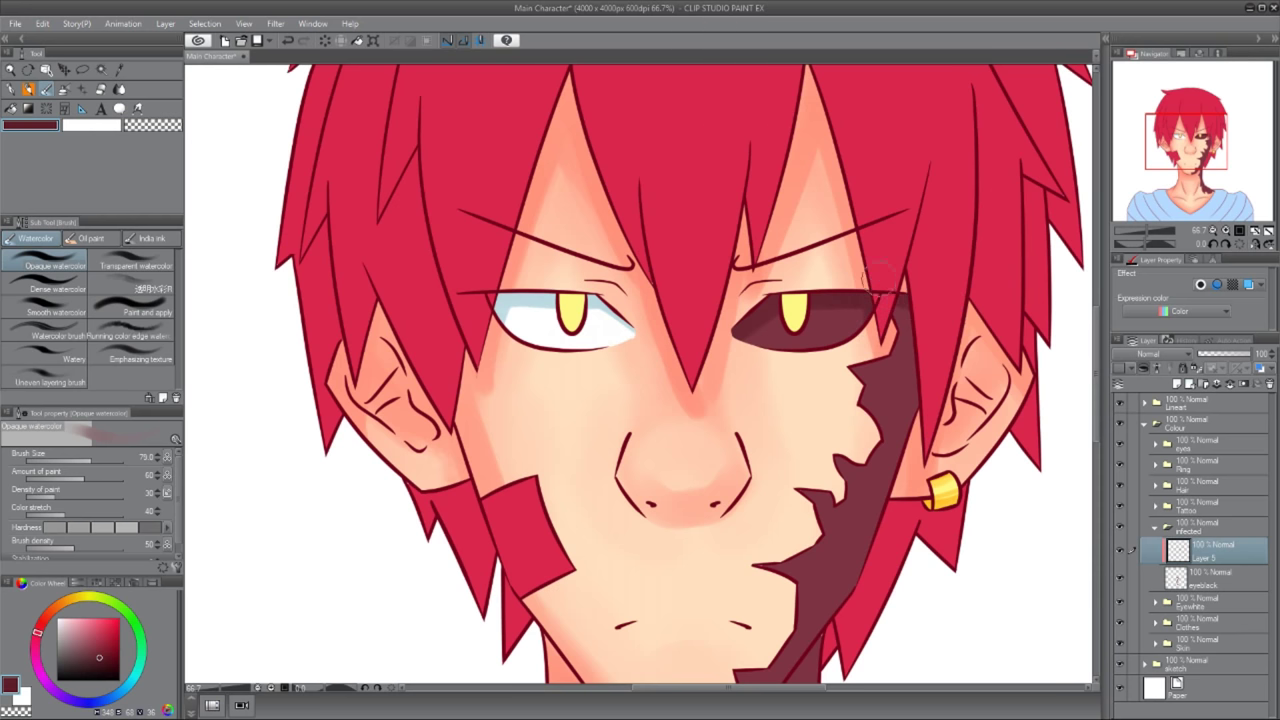
{"action": "scroll", "coordinate": [893, 290], "scroll_direction": "down", "scroll_amount": 2}
{"action": "scroll", "coordinate": [732, 518], "scroll_direction": "down", "scroll_amount": 2}
{"action": "left_click_drag", "start_coordinate": [732, 518], "coordinate": [815, 405]}
{"action": "scroll", "coordinate": [810, 410], "scroll_direction": "down", "scroll_amount": 3}
{"action": "mouse_move", "coordinate": [794, 314]}
{"action": "left_mouse_down"}
{"action": "mouse_move", "coordinate": [800, 400]}
{"action": "mouse_move", "coordinate": [897, 553]}
{"action": "left_mouse_up"}
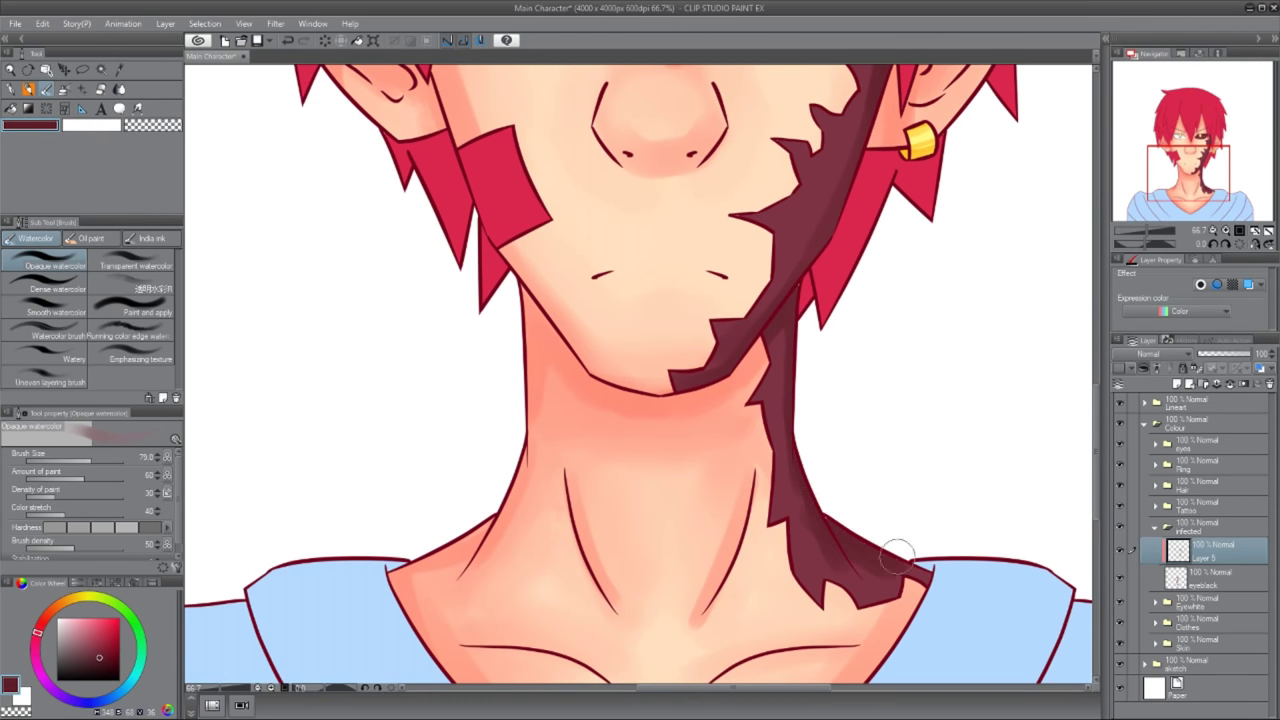
{"action": "left_click_drag", "start_coordinate": [778, 527], "coordinate": [815, 592]}
{"action": "scroll", "coordinate": [785, 322], "scroll_direction": "up", "scroll_amount": 3}
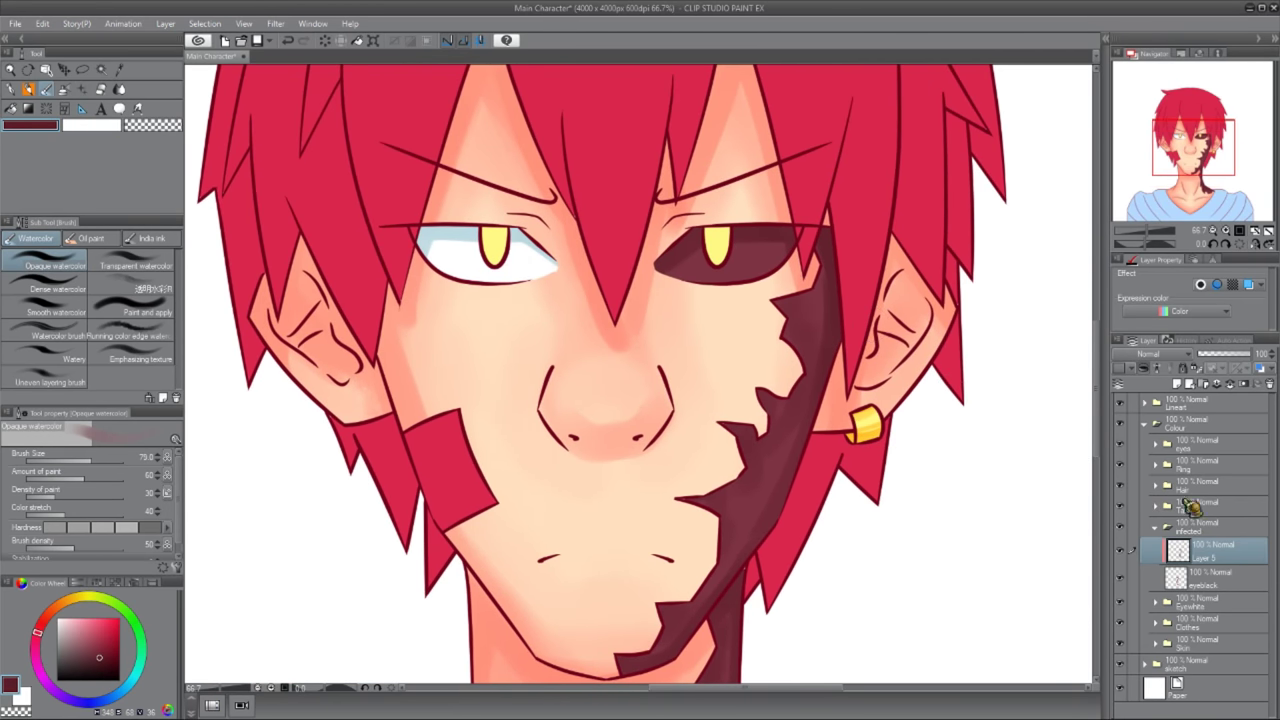
- Fill the uncoloured spike tips of the cheek marking on the eyeblack layer with Opaque watercolor at brush size 5.4
{"action": "left_click", "coordinate": [1210, 578]}
{"action": "scroll", "coordinate": [712, 458], "scroll_direction": "up", "scroll_amount": 3}
{"action": "left_click_drag", "start_coordinate": [712, 458], "coordinate": [707, 418]}
{"action": "key", "text": "e"}
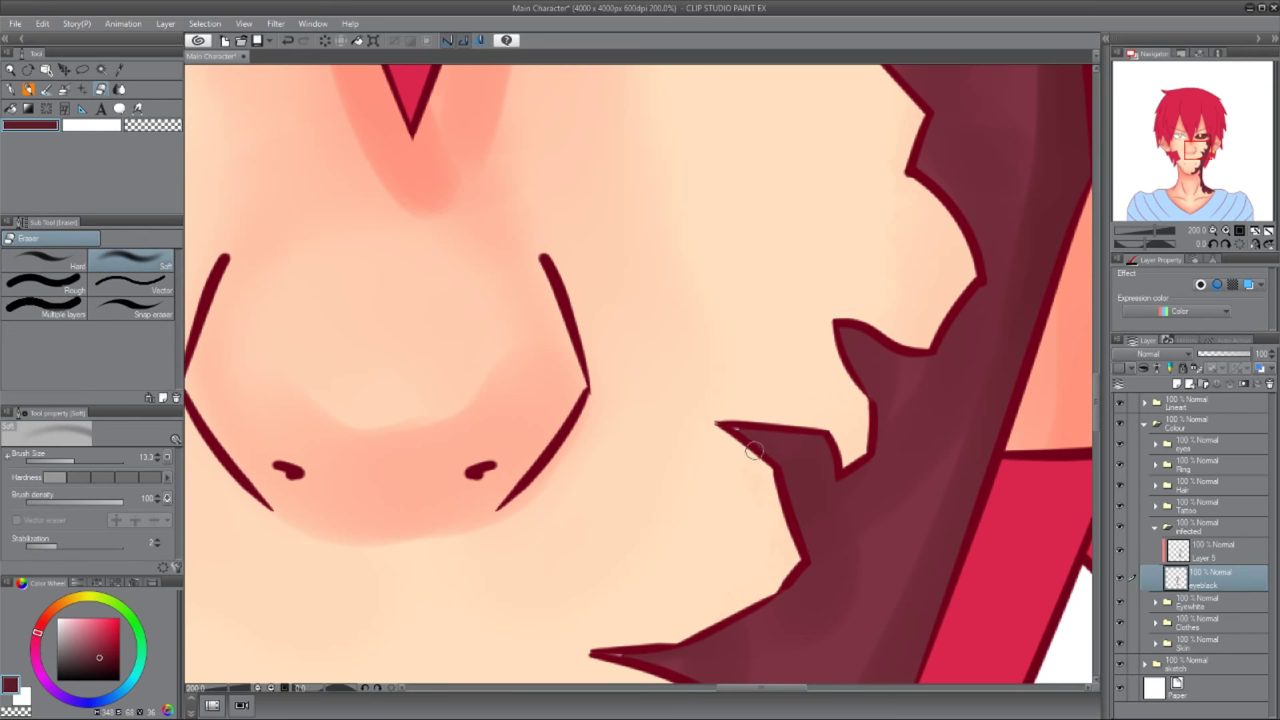
{"action": "key", "text": "b"}
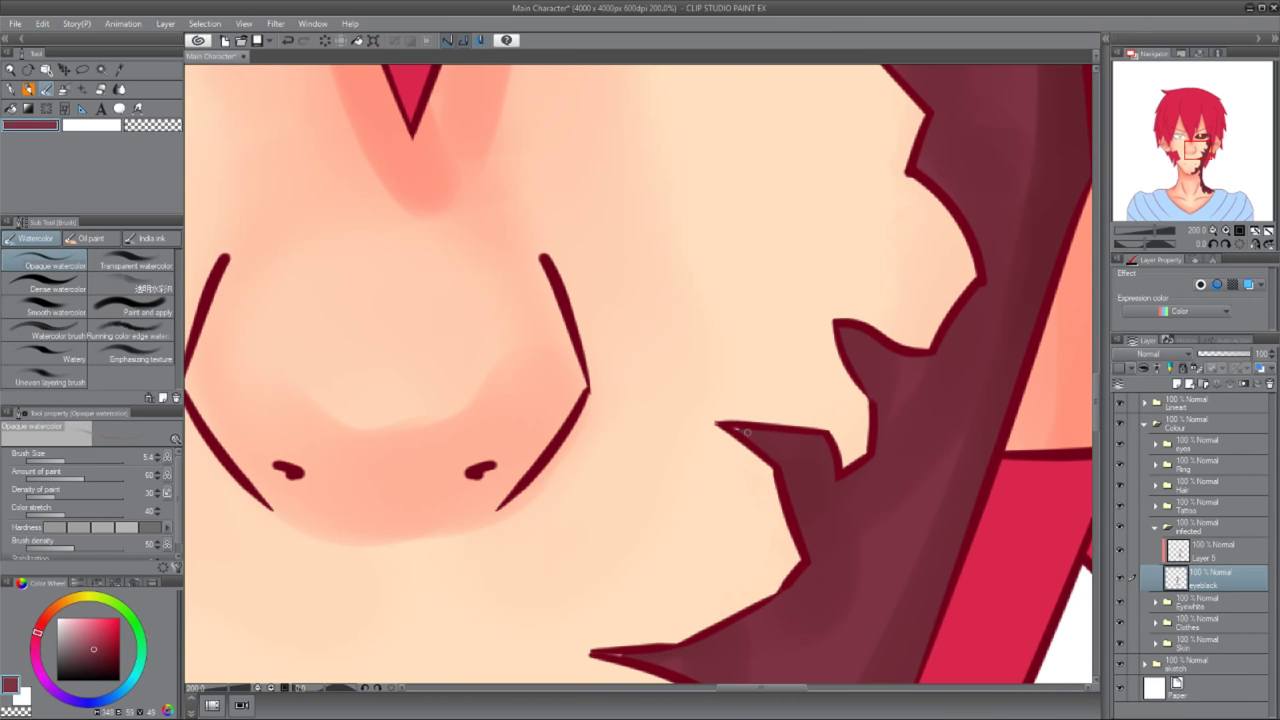
{"action": "scroll", "coordinate": [758, 438], "scroll_direction": "down", "scroll_amount": 3}
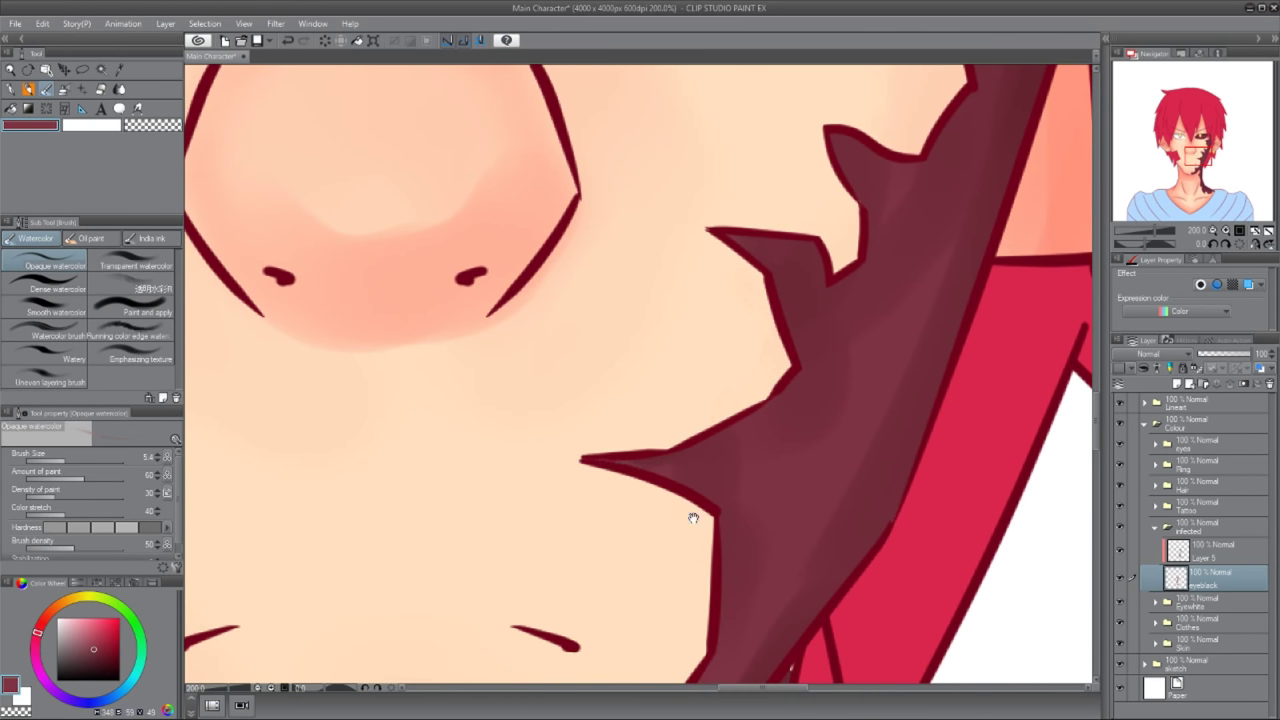
{"action": "left_click_drag", "start_coordinate": [677, 513], "coordinate": [693, 262]}
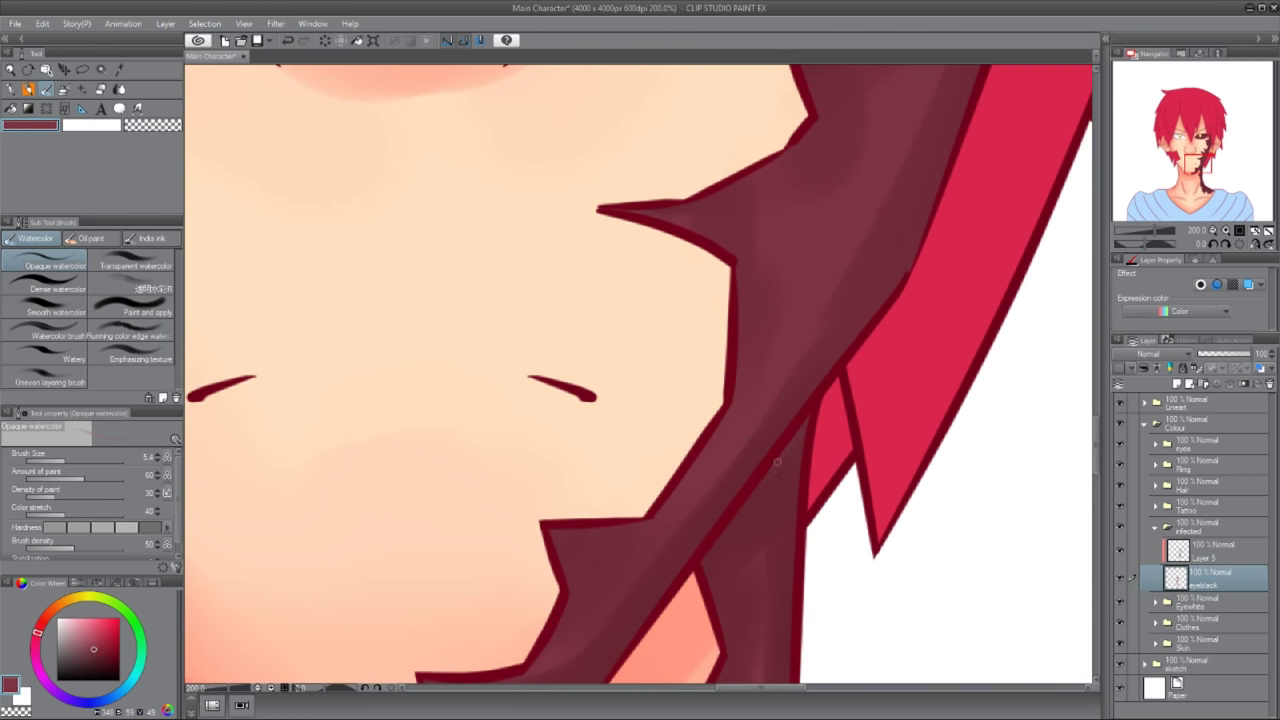
- Touch up the colour gaps in the infected marking along the neck and shoulder
{"action": "scroll", "coordinate": [798, 433], "scroll_direction": "down", "scroll_amount": 8}
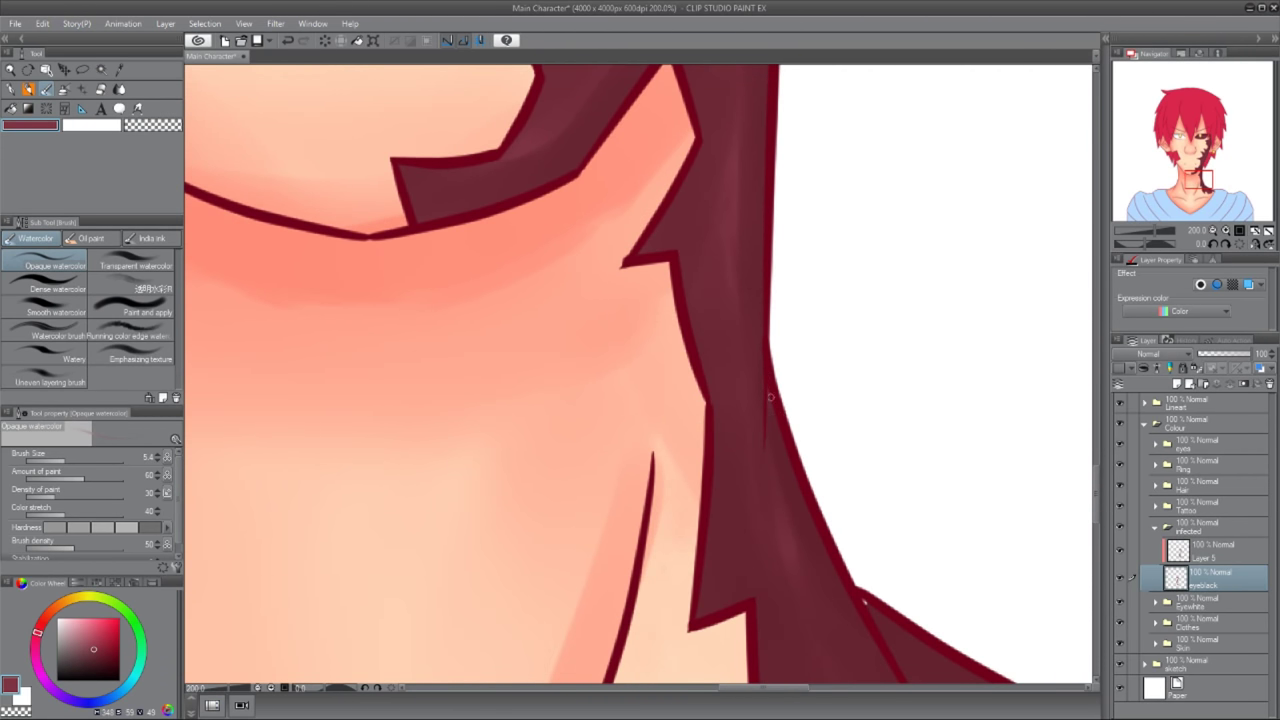
{"action": "left_click_drag", "start_coordinate": [861, 602], "coordinate": [746, 452]}
{"action": "scroll", "coordinate": [686, 451], "scroll_direction": "up", "scroll_amount": 10}
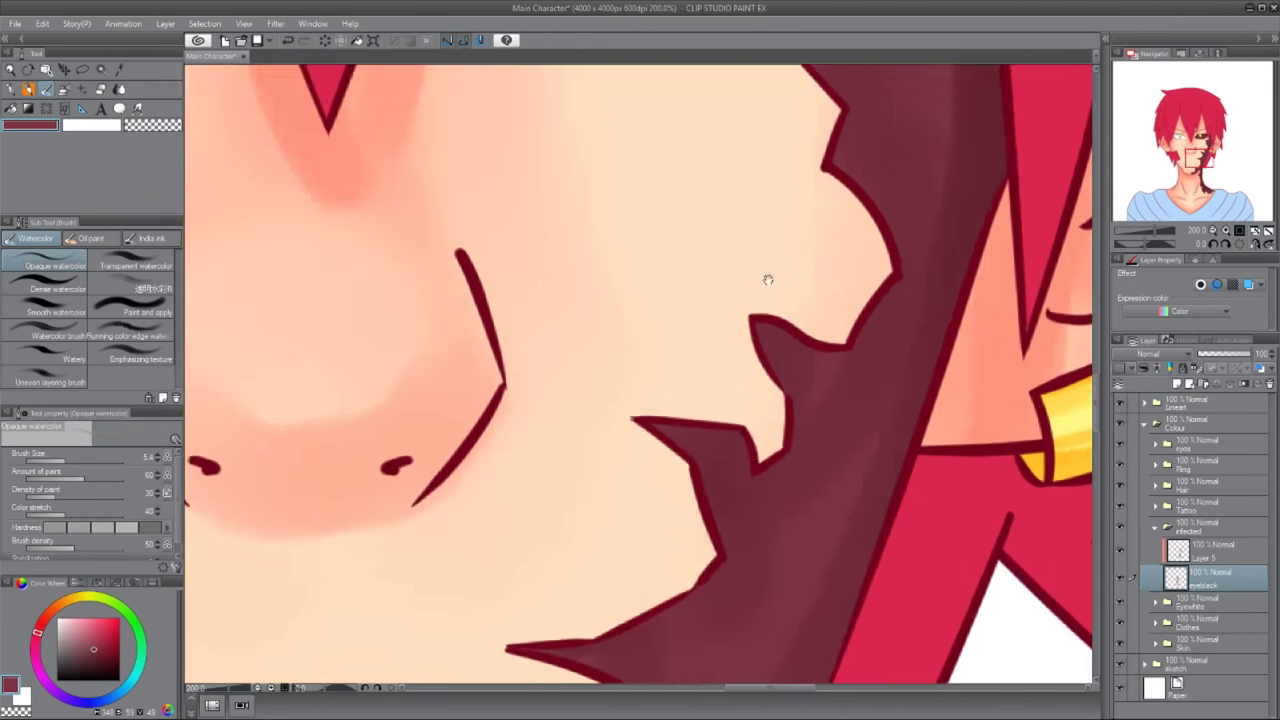
{"action": "scroll", "coordinate": [784, 300], "scroll_direction": "down", "scroll_amount": 3}
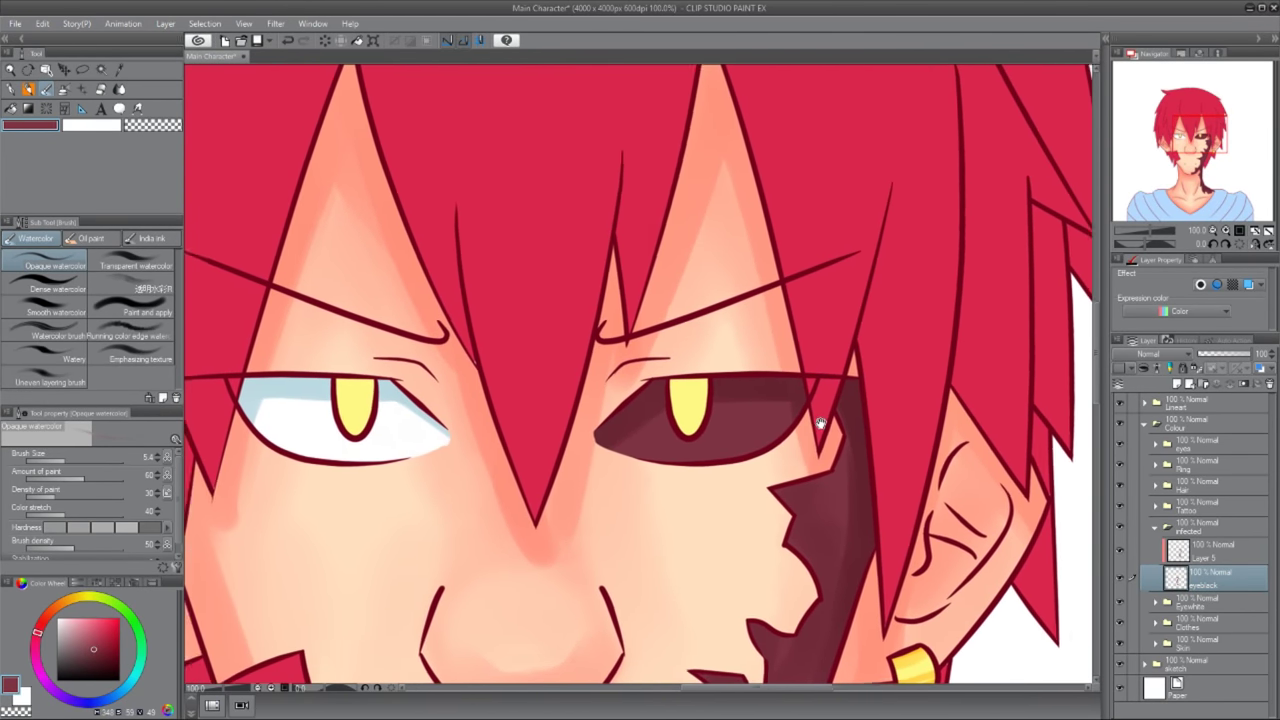
- Sample the skin tone and touch up the skin gap around the brow and hair strands on the Skin layer
{"action": "scroll", "coordinate": [872, 471], "scroll_direction": "up", "scroll_amount": 3}
{"action": "key", "text": "x"}
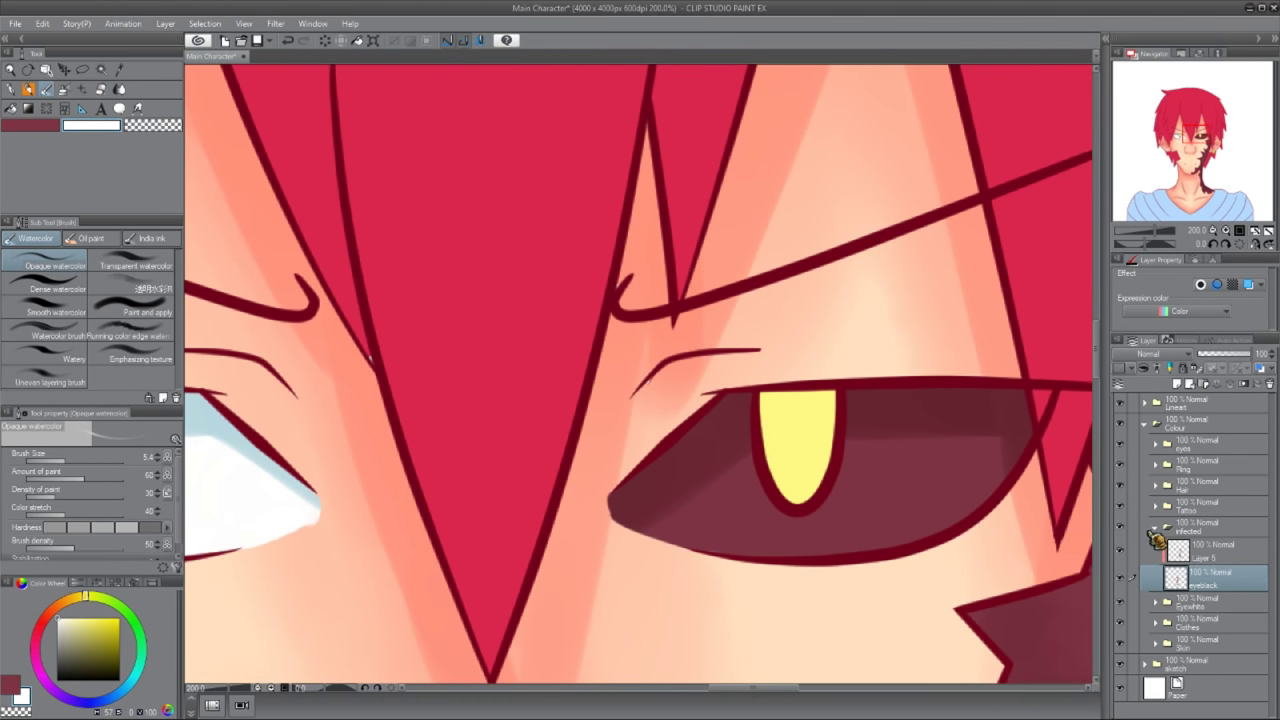
{"action": "left_click", "coordinate": [1155, 527]}
{"action": "left_click", "coordinate": [1155, 589]}
{"action": "left_click", "coordinate": [1215, 640]}
{"action": "left_click", "coordinate": [749, 307], "text": "alt"}
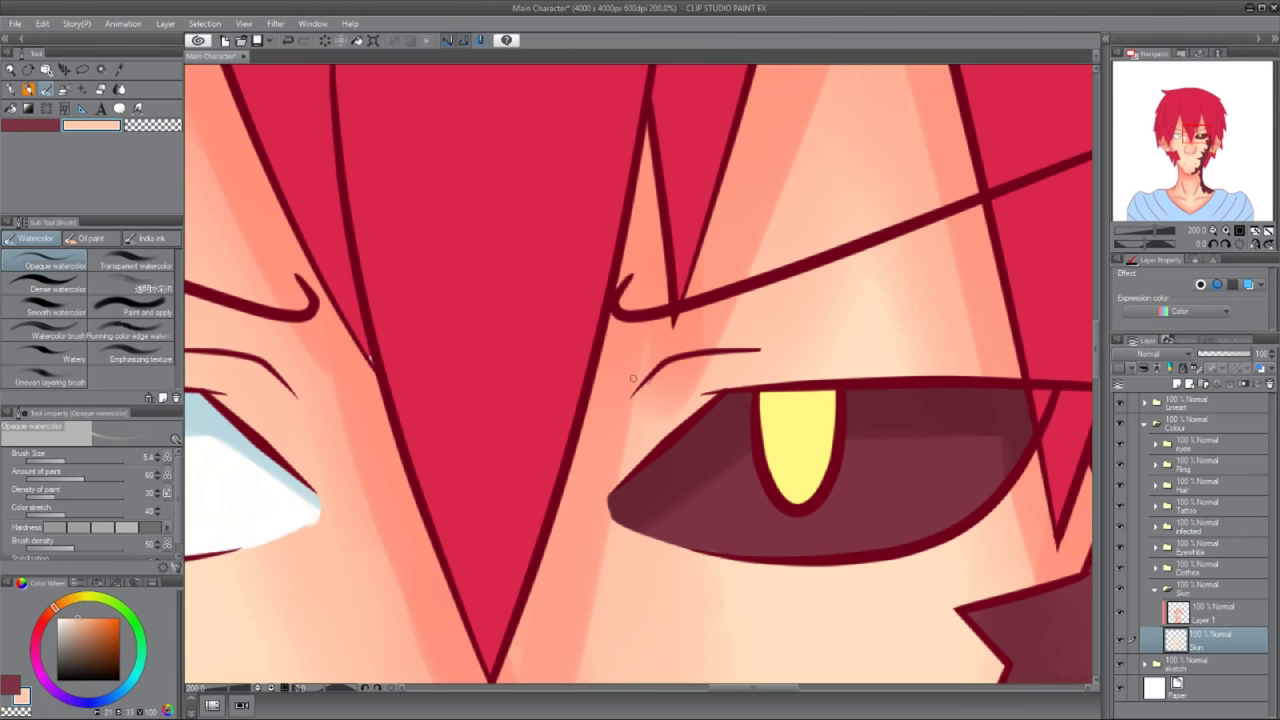
{"action": "left_click_drag", "start_coordinate": [633, 378], "coordinate": [773, 449]}
- Sample the hair red and fill the uncoloured gaps along the hair outlines on the Hair layer
{"action": "left_click", "coordinate": [543, 443], "text": "ctrl+shift"}
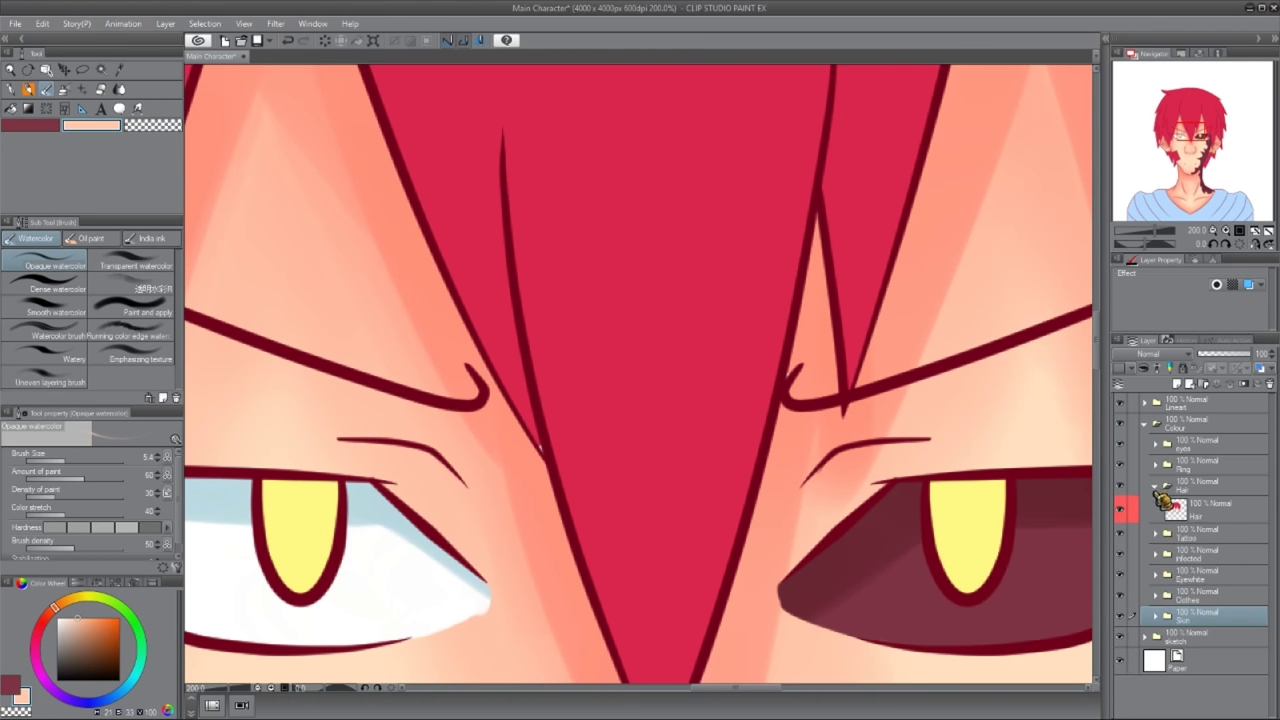
{"action": "left_click", "coordinate": [543, 443], "text": "alt"}
{"action": "left_click_drag", "start_coordinate": [591, 435], "coordinate": [531, 383]}
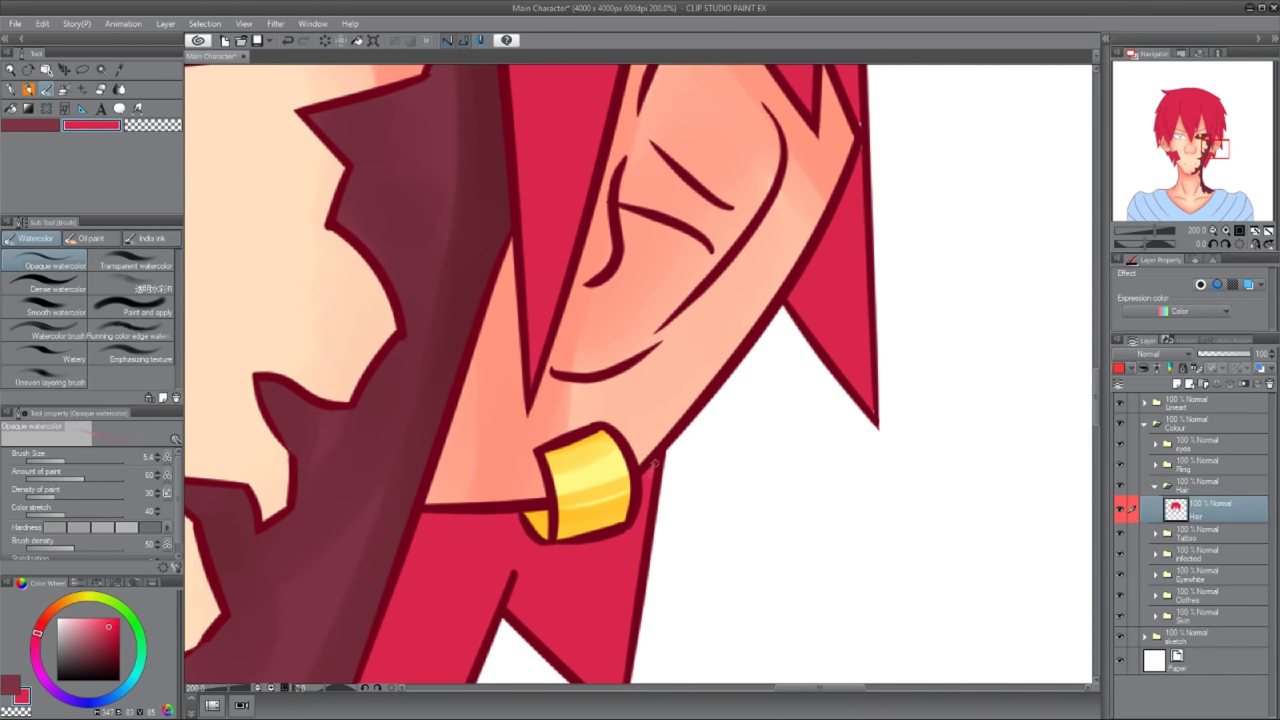
{"action": "left_click_drag", "start_coordinate": [657, 462], "coordinate": [585, 547]}
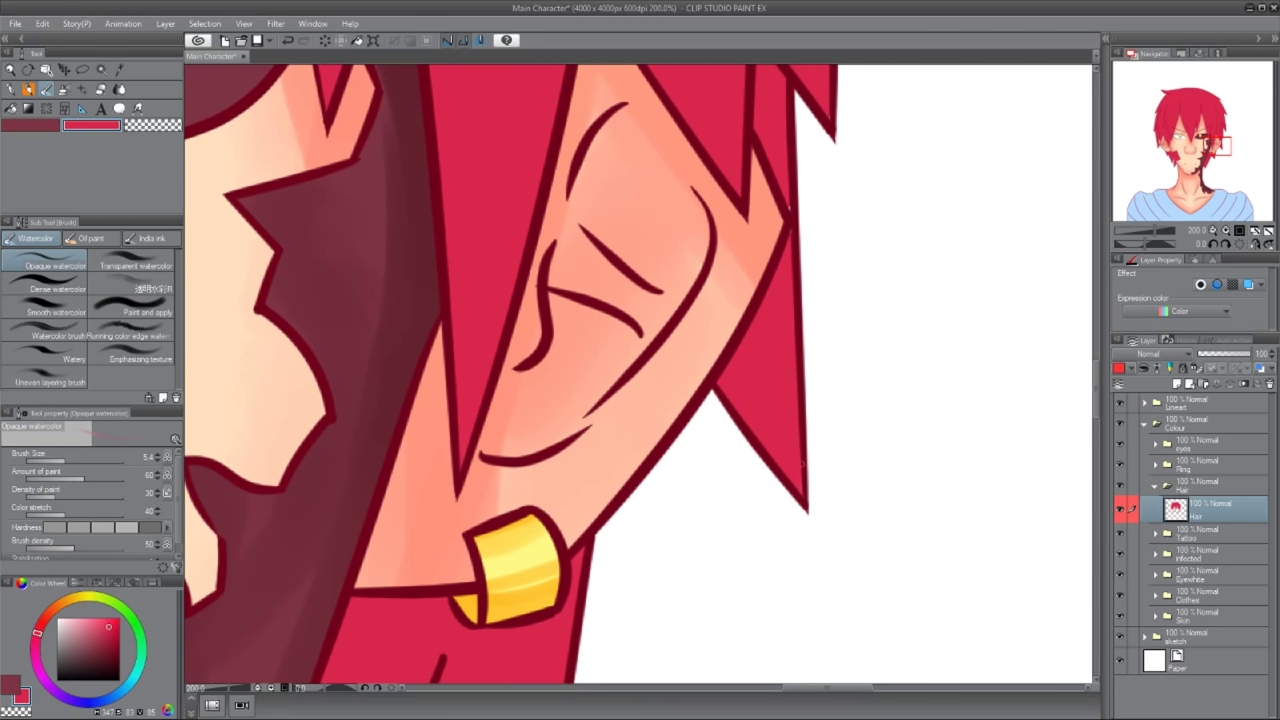
{"action": "left_click_drag", "start_coordinate": [600, 400], "coordinate": [612, 505]}
{"action": "left_click_drag", "start_coordinate": [803, 331], "coordinate": [717, 92]}
{"action": "left_click_drag", "start_coordinate": [487, 443], "coordinate": [500, 500]}
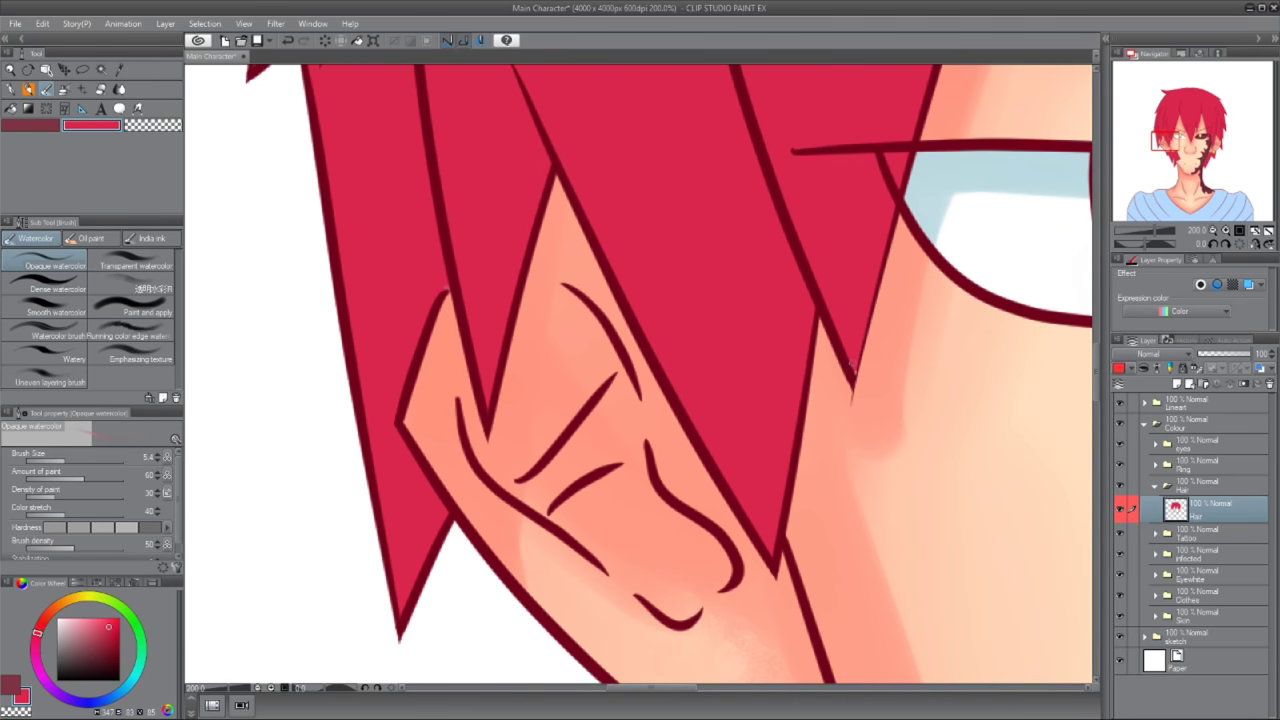
{"action": "left_click_drag", "start_coordinate": [779, 469], "coordinate": [649, 209]}
{"action": "left_click_drag", "start_coordinate": [540, 485], "coordinate": [650, 250]}
{"action": "scroll", "coordinate": [694, 483], "scroll_direction": "down", "scroll_amount": 4}
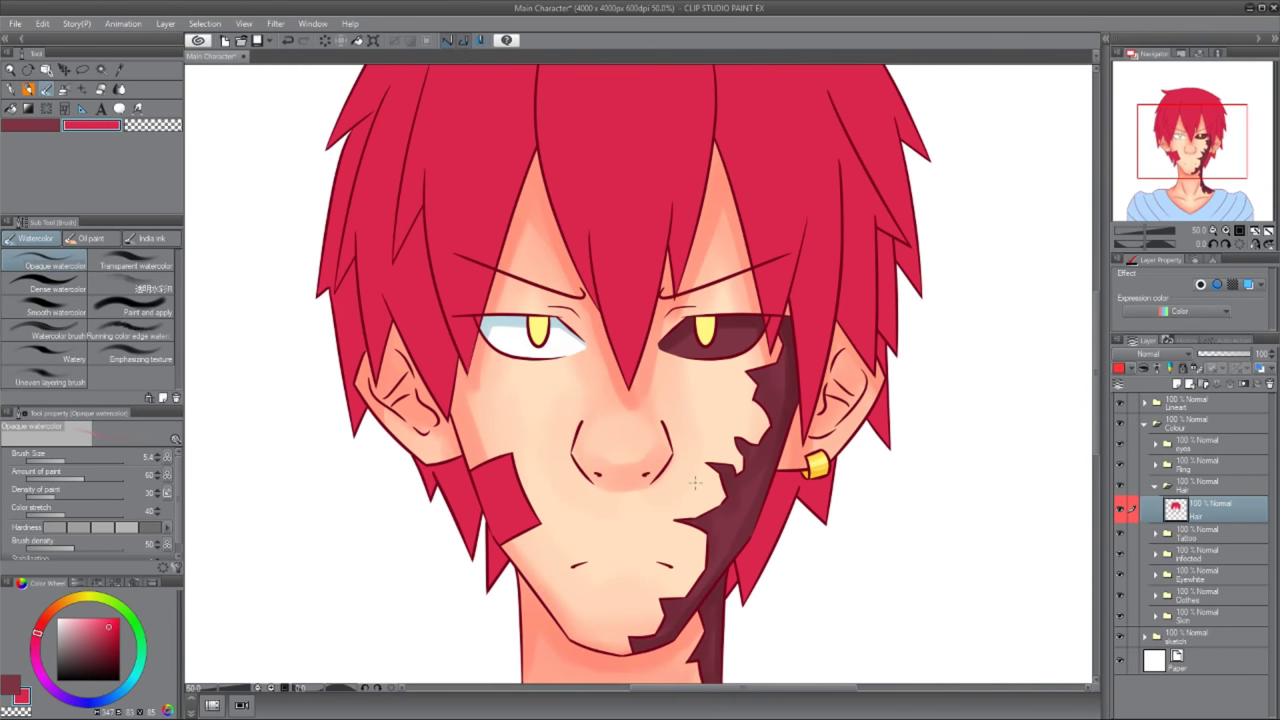
- Add a layer clipped to Hair and shade the locks and fringe above the white eye in dark magenta at brush size 76.0
{"action": "scroll", "coordinate": [694, 483], "scroll_direction": "down", "scroll_amount": 2}
{"action": "left_click", "coordinate": [1177, 384]}
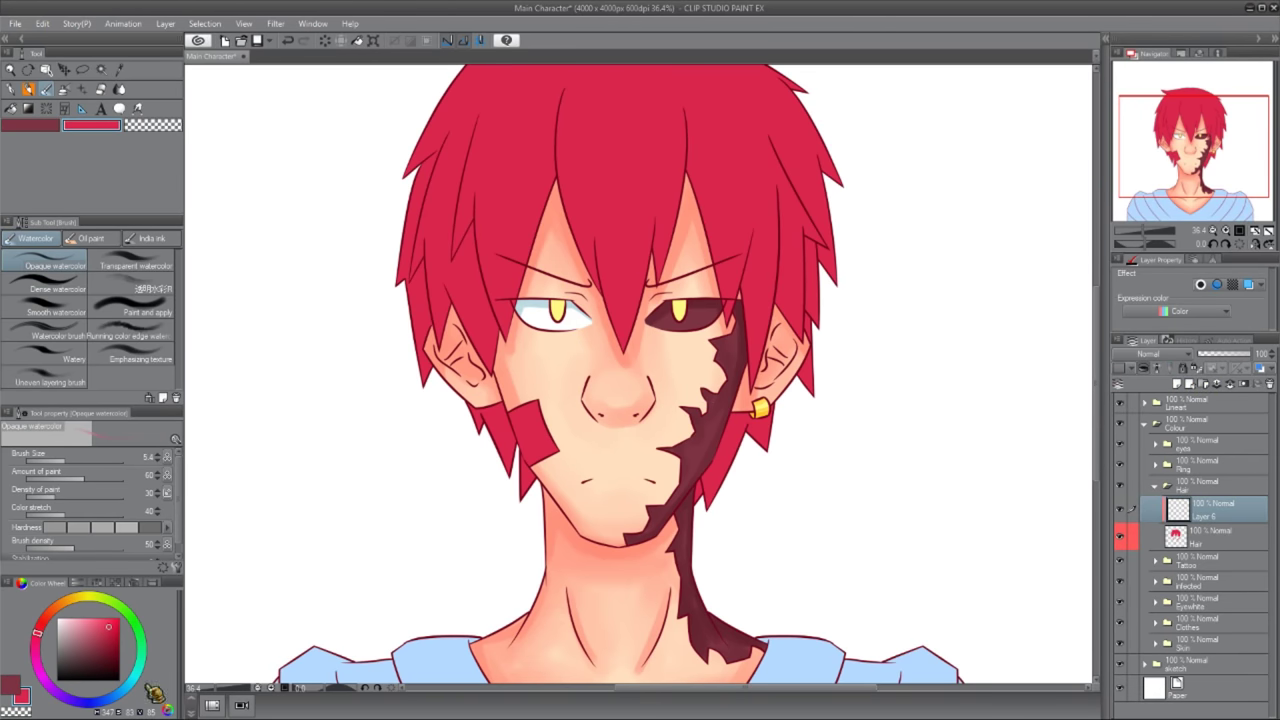
{"action": "key", "text": "x"}
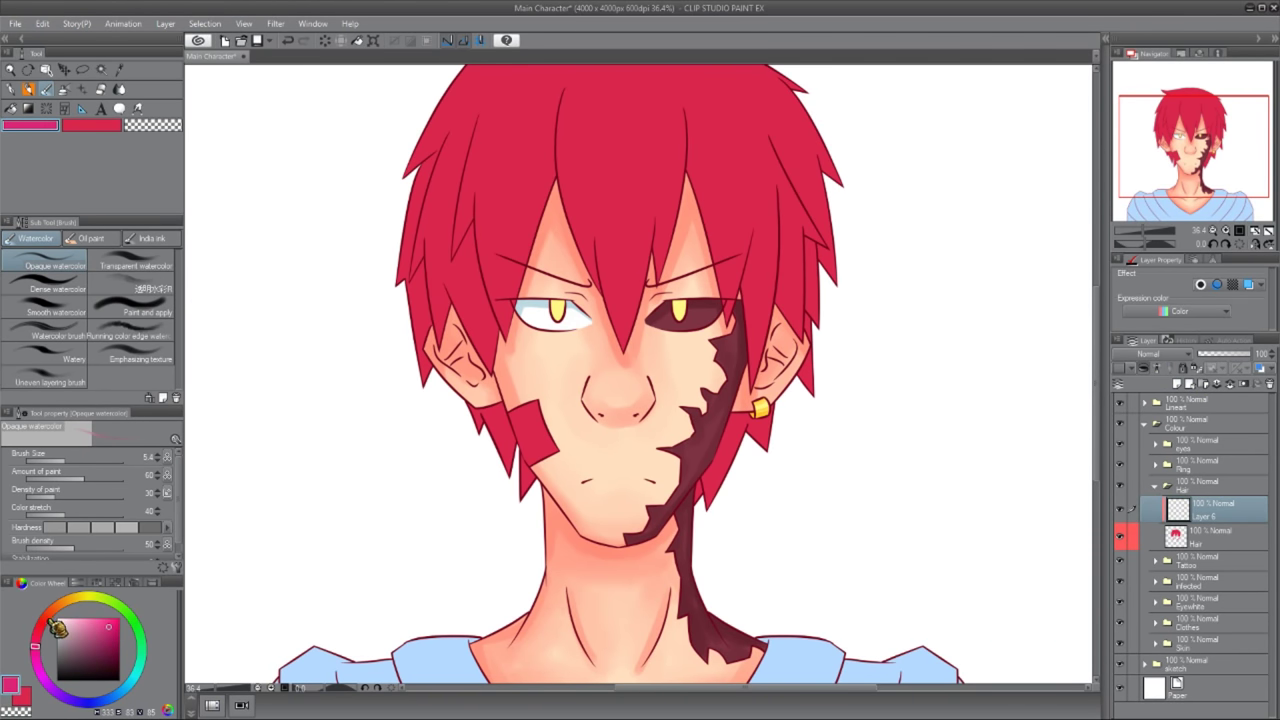
{"action": "left_click", "coordinate": [115, 649]}
{"action": "left_click_drag", "start_coordinate": [556, 318], "coordinate": [522, 366]}
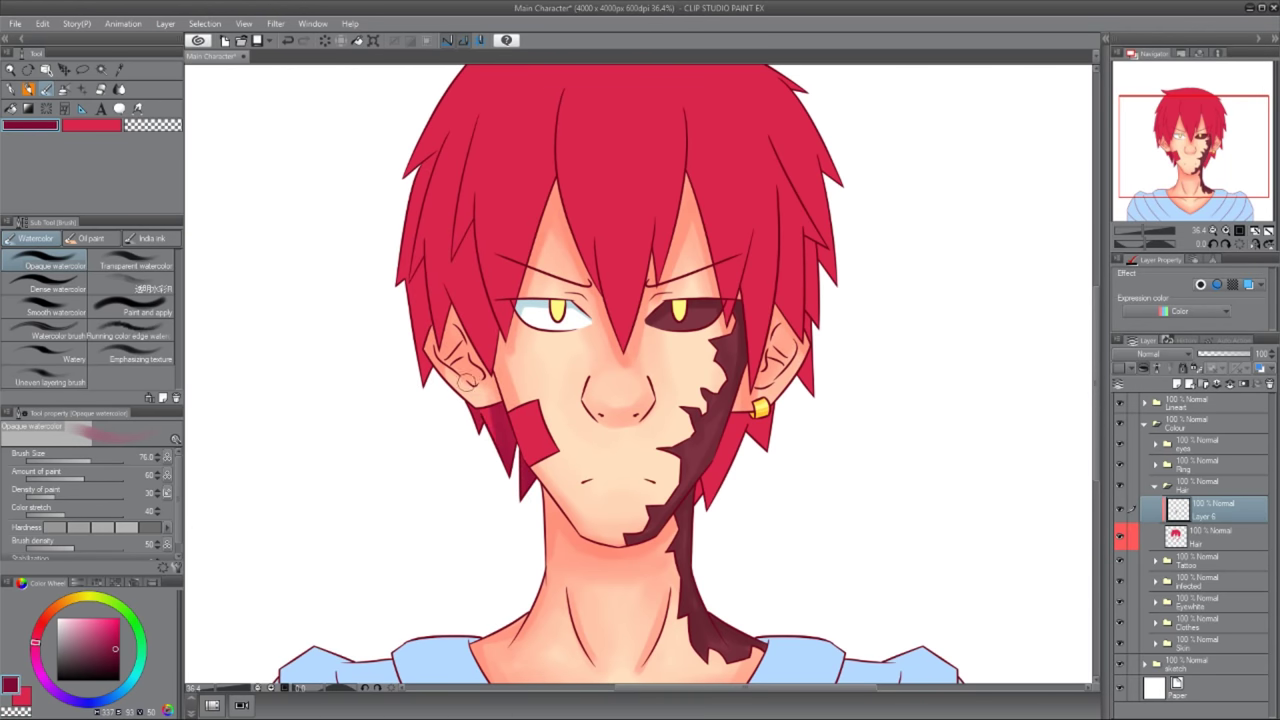
{"action": "mouse_move", "coordinate": [506, 387]}
{"action": "left_mouse_down"}
{"action": "mouse_move", "coordinate": [600, 530]}
{"action": "mouse_move", "coordinate": [600, 400]}
{"action": "mouse_move", "coordinate": [633, 476]}
{"action": "left_mouse_up"}
{"action": "left_click_drag", "start_coordinate": [602, 340], "coordinate": [610, 320]}
{"action": "mouse_move", "coordinate": [640, 420]}
{"action": "left_mouse_down"}
{"action": "mouse_move", "coordinate": [674, 312]}
{"action": "mouse_move", "coordinate": [735, 445]}
{"action": "left_mouse_up"}
{"action": "left_click_drag", "start_coordinate": [712, 385], "coordinate": [693, 262]}
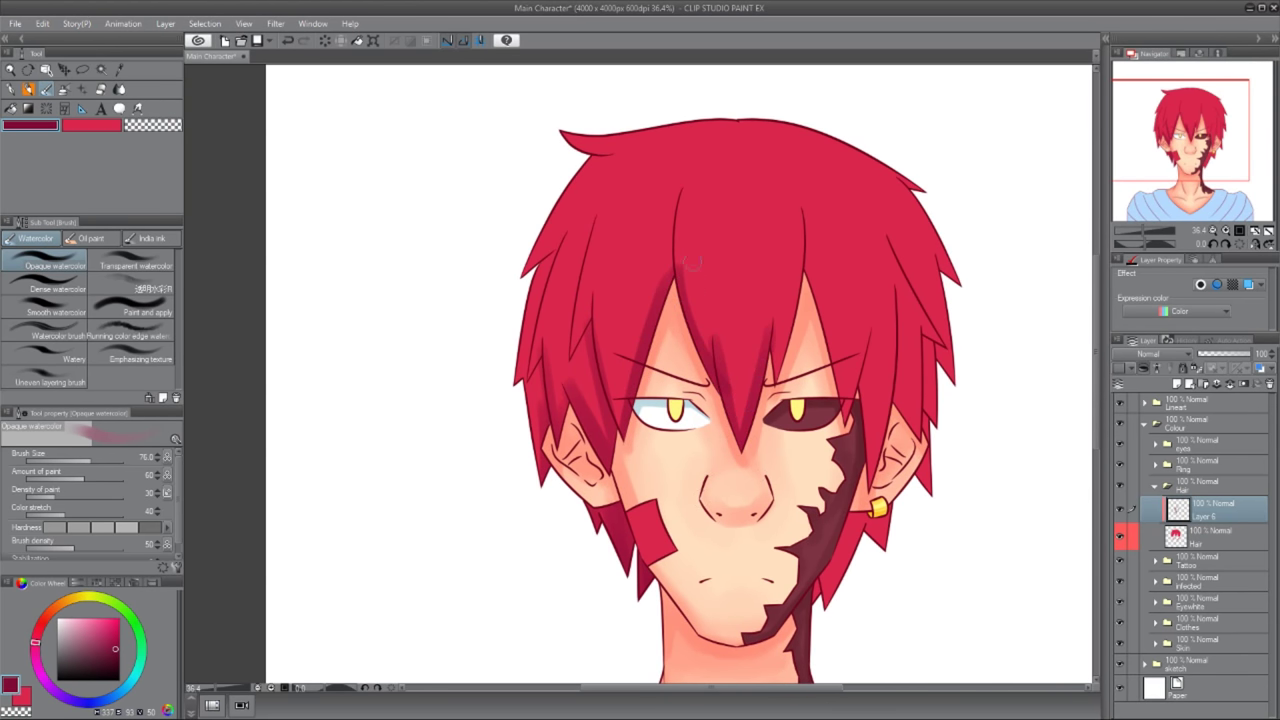
- Shade the fringe above the infected eye and the locks around the earring ear in the same dark magenta
{"action": "left_click_drag", "start_coordinate": [790, 345], "coordinate": [786, 248]}
{"action": "left_click_drag", "start_coordinate": [808, 272], "coordinate": [845, 415]}
{"action": "left_click_drag", "start_coordinate": [858, 350], "coordinate": [866, 447]}
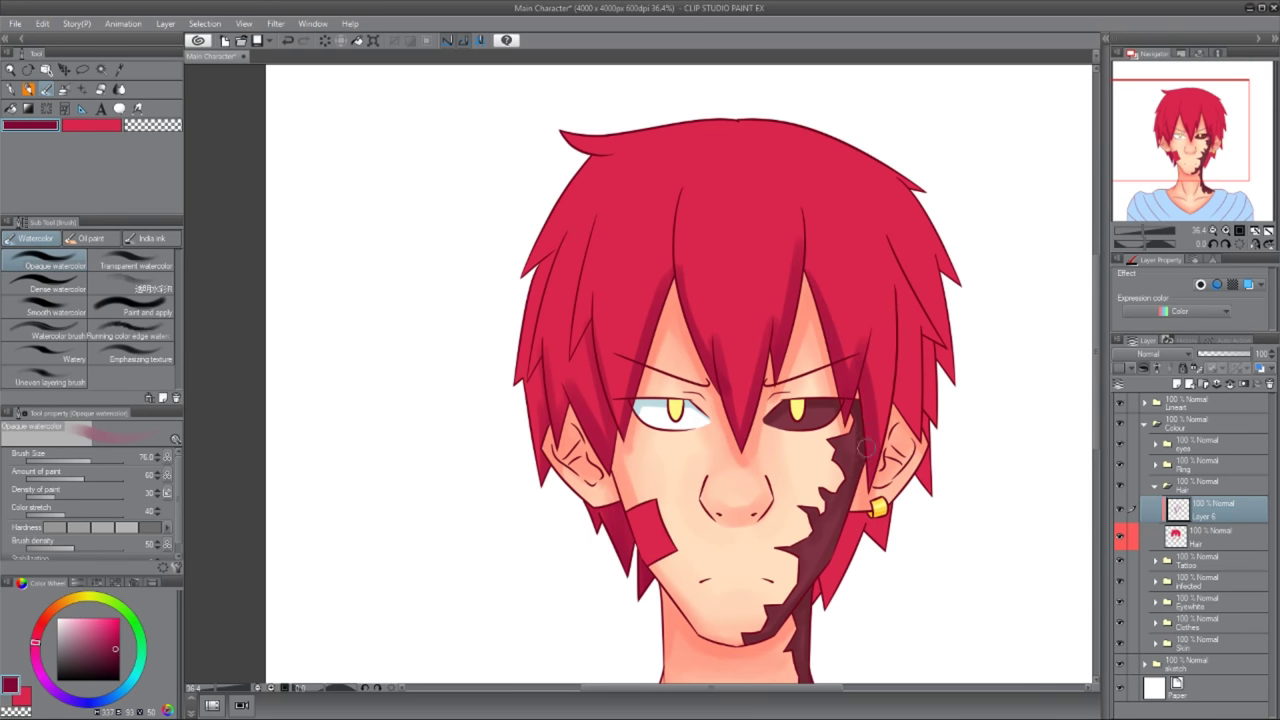
{"action": "left_click_drag", "start_coordinate": [840, 550], "coordinate": [914, 508]}
{"action": "left_click_drag", "start_coordinate": [947, 420], "coordinate": [875, 425]}
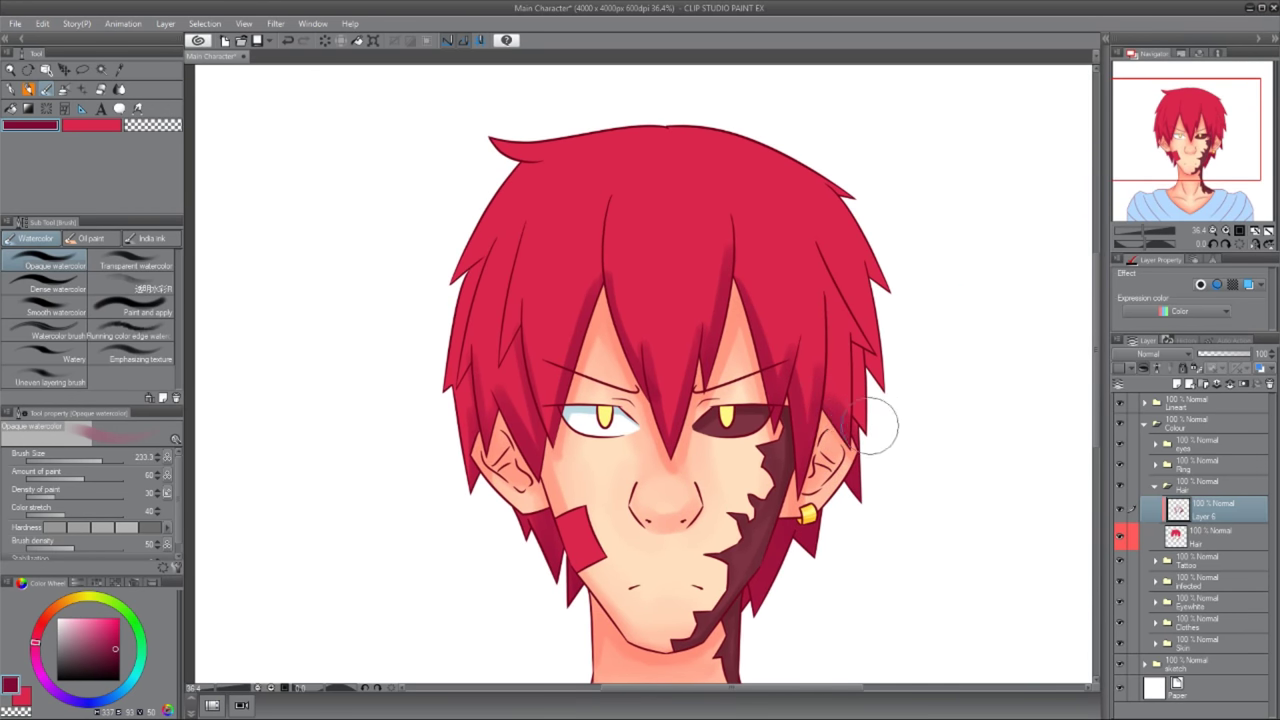
{"action": "left_click_drag", "start_coordinate": [758, 400], "coordinate": [457, 443]}
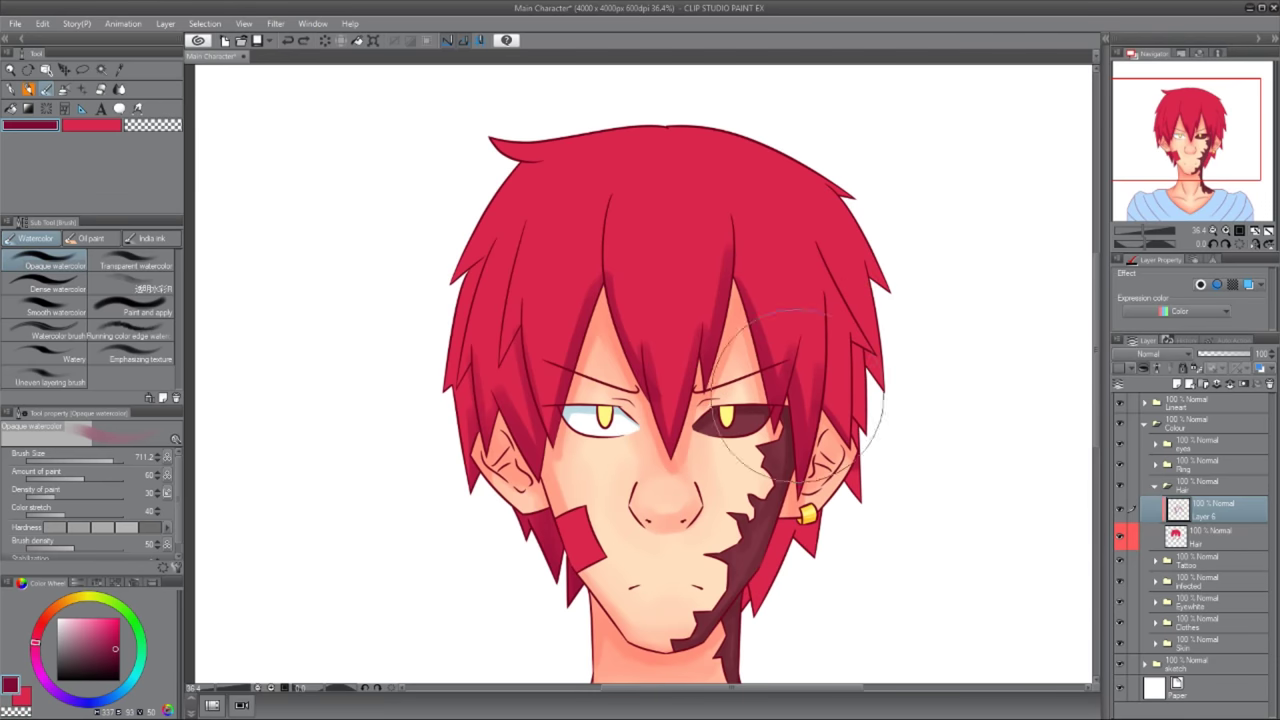
- Deepen the shadows on the side locks above both ears using brush sizes 134.5 and 44.5
{"action": "scroll", "coordinate": [890, 514], "scroll_direction": "up", "scroll_amount": 2}
{"action": "left_click_drag", "start_coordinate": [890, 514], "coordinate": [709, 349]}
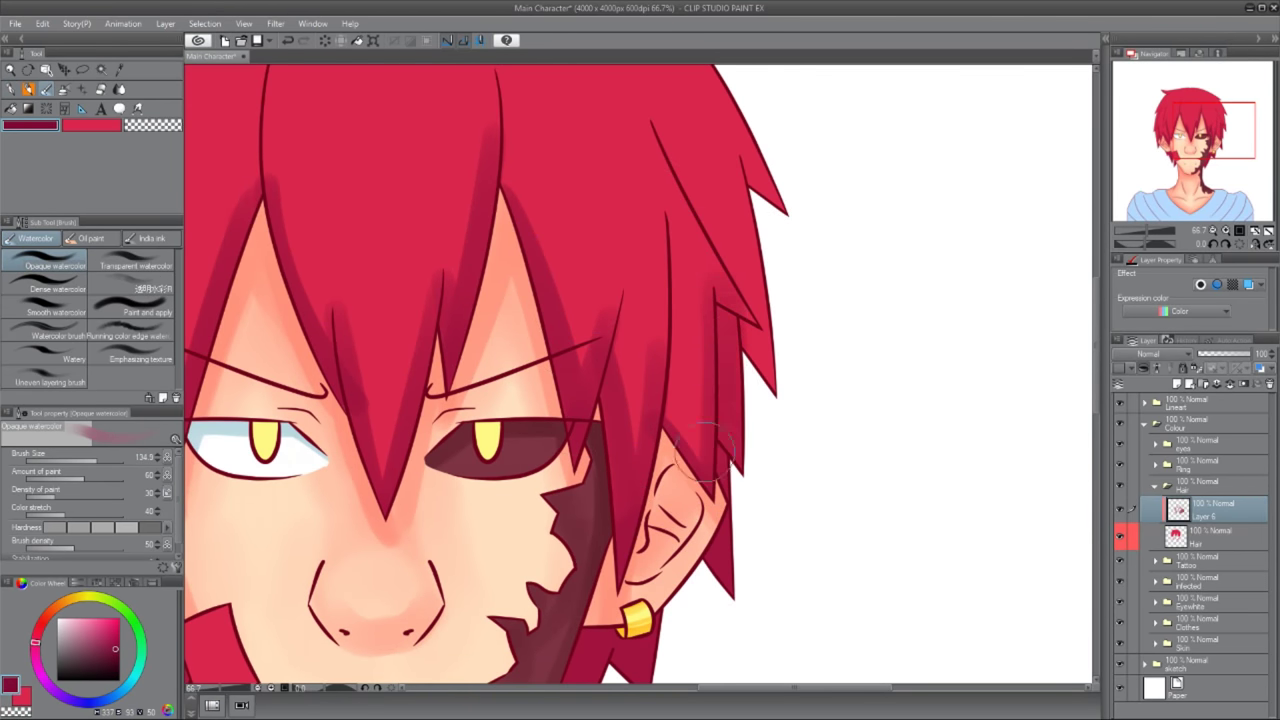
{"action": "scroll", "coordinate": [718, 424], "scroll_direction": "up", "scroll_amount": 1}
{"action": "mouse_move", "coordinate": [718, 424]}
{"action": "left_mouse_down"}
{"action": "mouse_move", "coordinate": [780, 520]}
{"action": "mouse_move", "coordinate": [688, 575]}
{"action": "mouse_move", "coordinate": [688, 475]}
{"action": "mouse_move", "coordinate": [600, 571]}
{"action": "mouse_move", "coordinate": [608, 503]}
{"action": "left_mouse_up"}
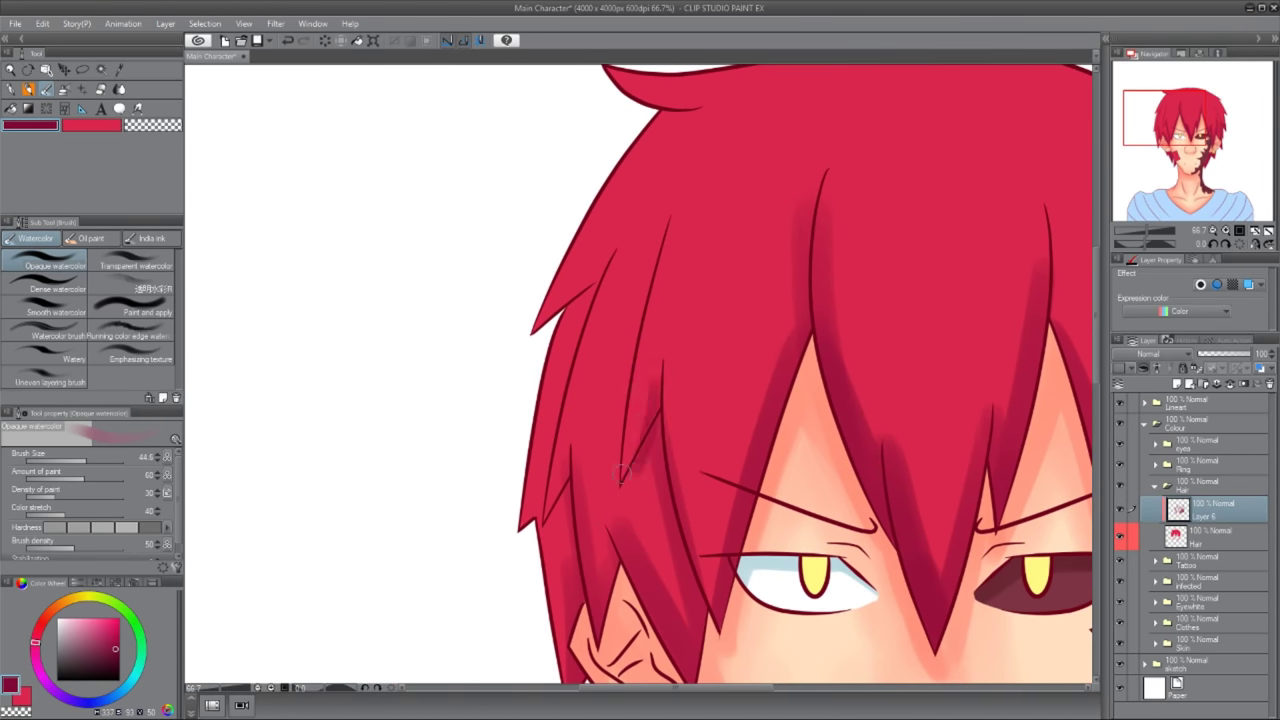
{"action": "scroll", "coordinate": [556, 467], "scroll_direction": "down", "scroll_amount": 3}
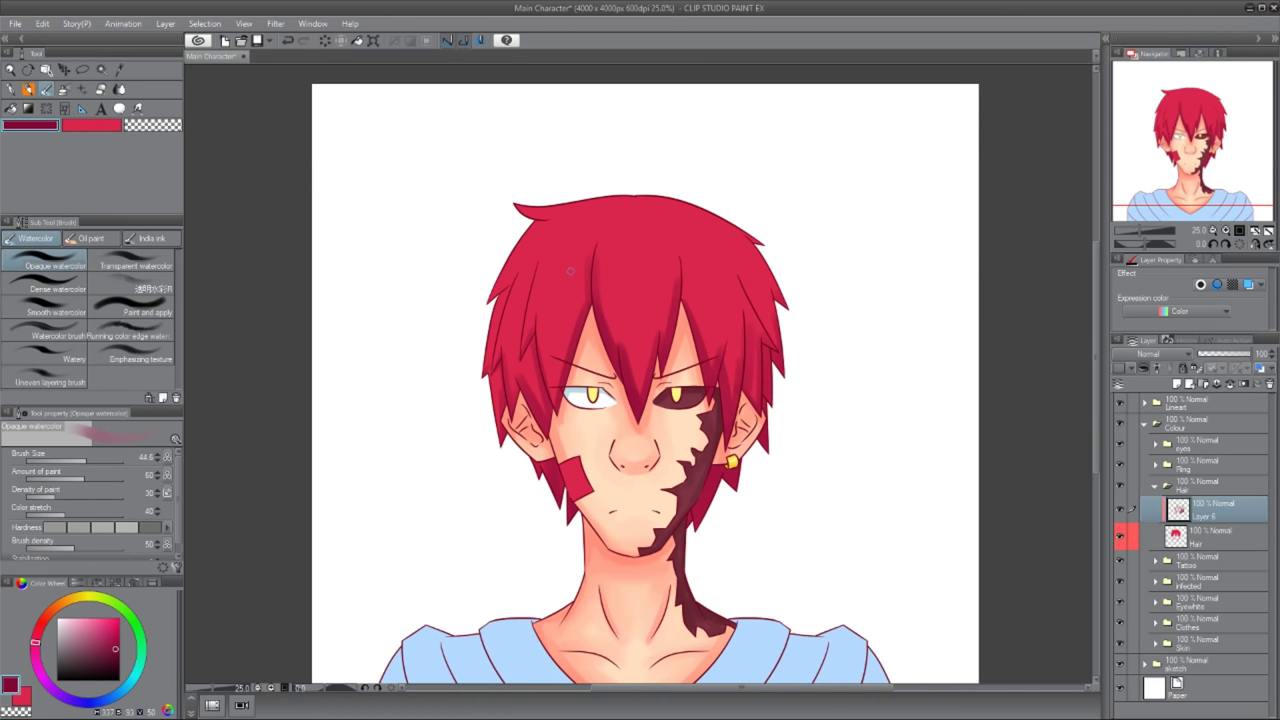
{"action": "left_click_drag", "start_coordinate": [570, 270], "coordinate": [545, 190]}
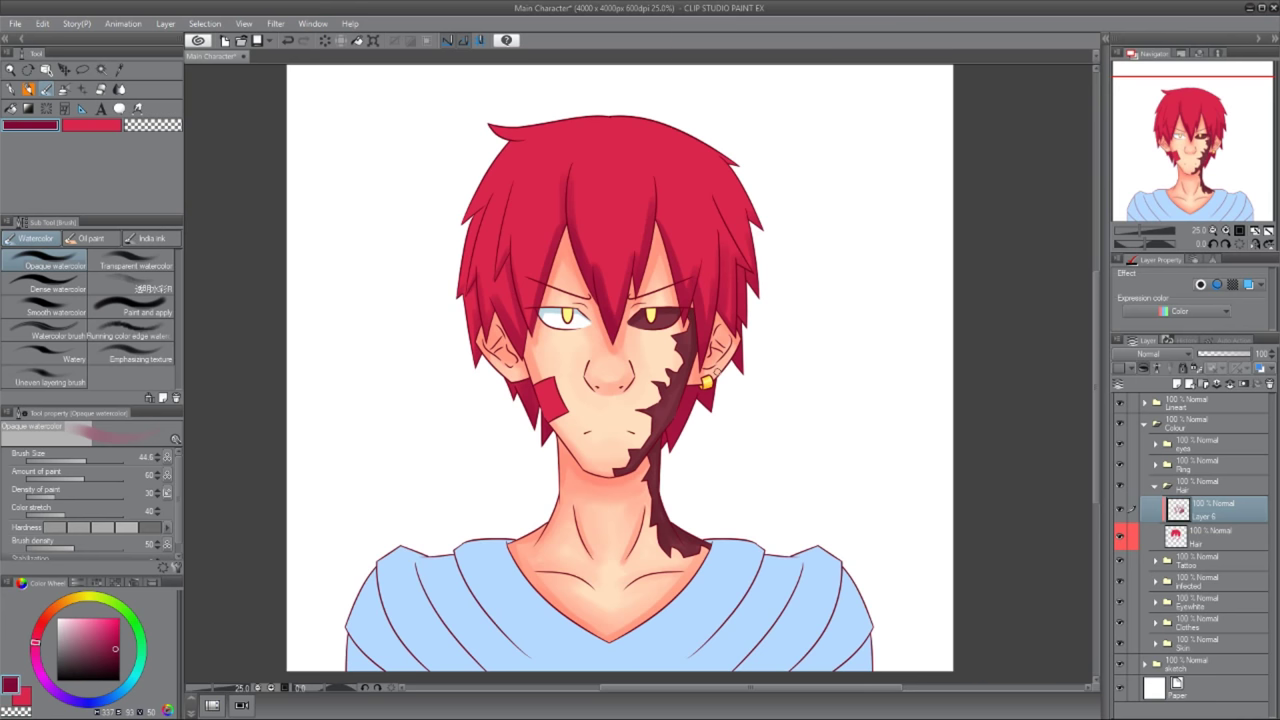
- Add a layer clipped to tattoo in the Tattoo folder and shade the cheek tattoo's outer side in dark magenta
{"action": "scroll", "coordinate": [632, 222], "scroll_direction": "up", "scroll_amount": 2}
{"action": "left_click_drag", "start_coordinate": [560, 458], "coordinate": [650, 410]}
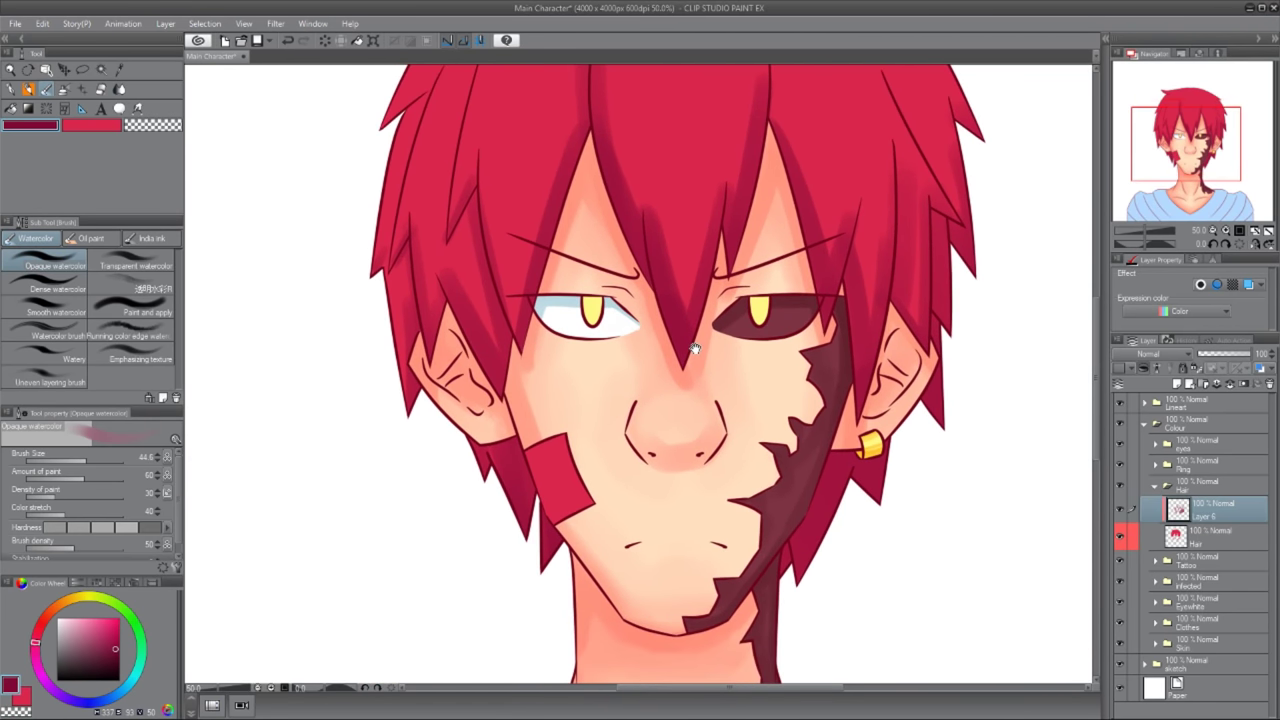
{"action": "left_click", "coordinate": [1166, 487]}
{"action": "left_click", "coordinate": [1166, 507]}
{"action": "left_click", "coordinate": [1210, 529]}
{"action": "scroll", "coordinate": [520, 420], "scroll_direction": "up", "scroll_amount": 2}
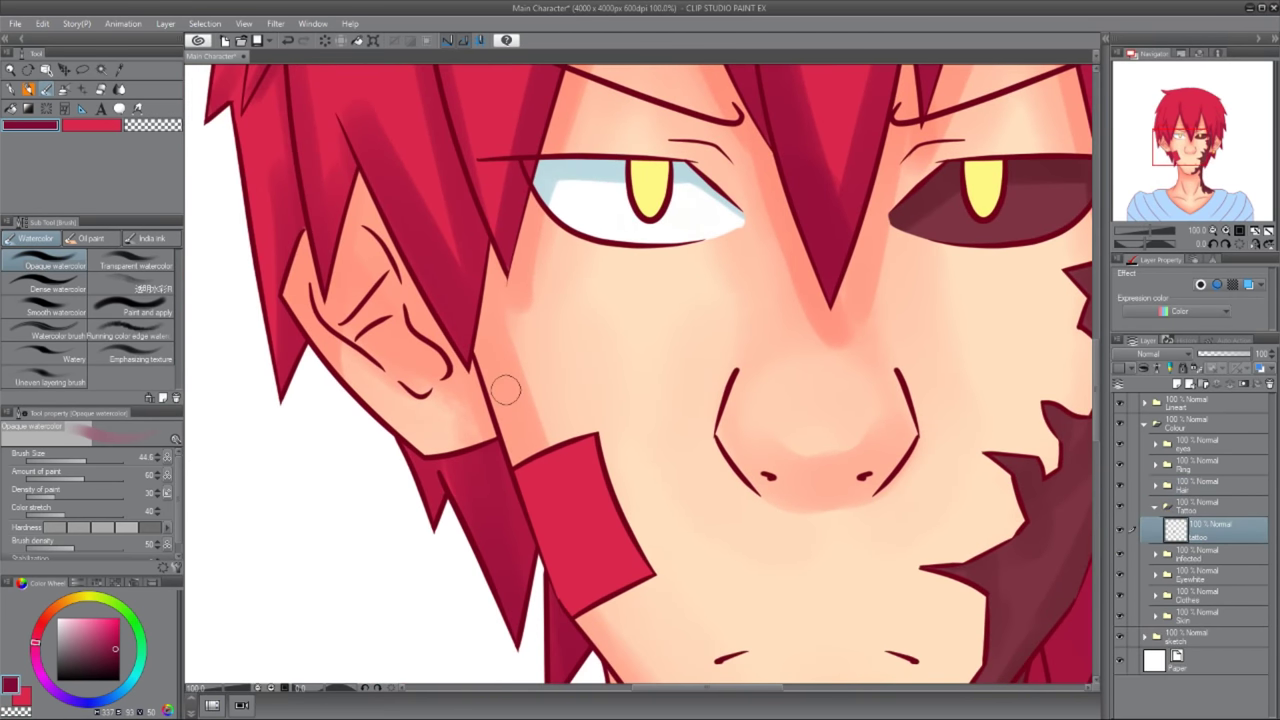
{"action": "key", "text": "ctrl+shift+n"}
{"action": "left_click_drag", "start_coordinate": [525, 495], "coordinate": [523, 421]}
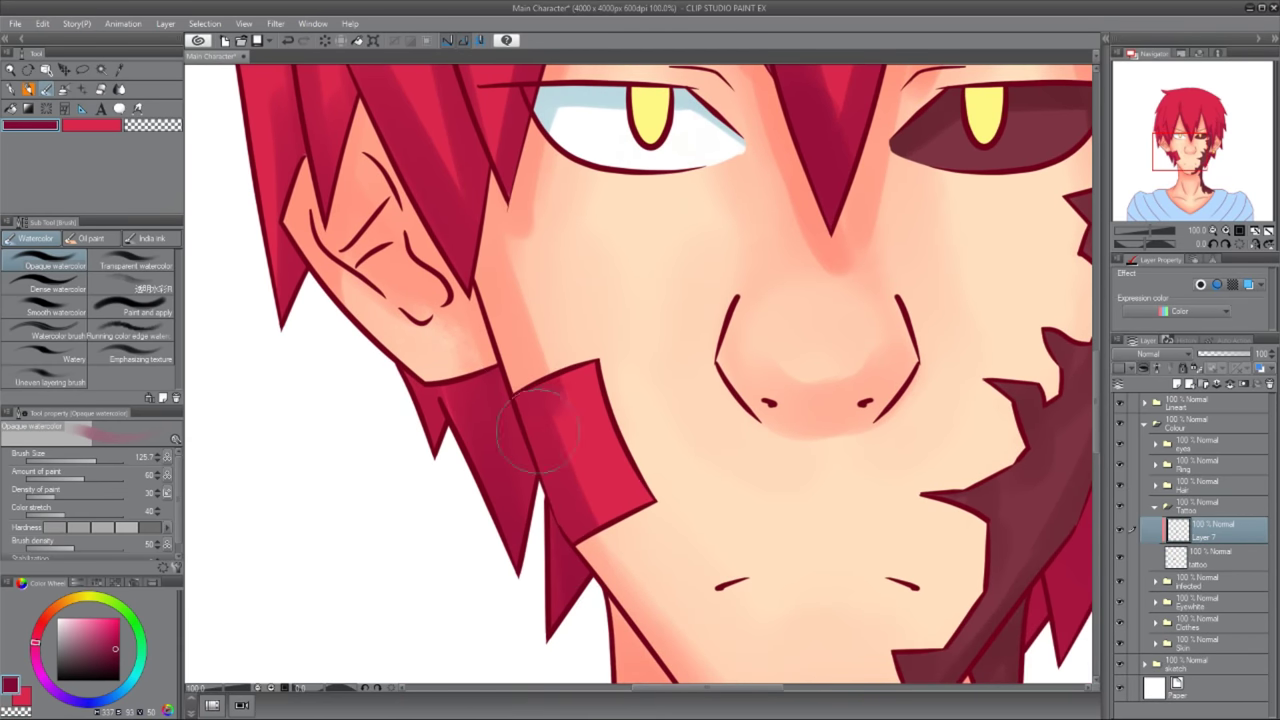
{"action": "scroll", "coordinate": [517, 397], "scroll_direction": "down", "scroll_amount": 2}
{"action": "left_click", "coordinate": [1157, 507]}
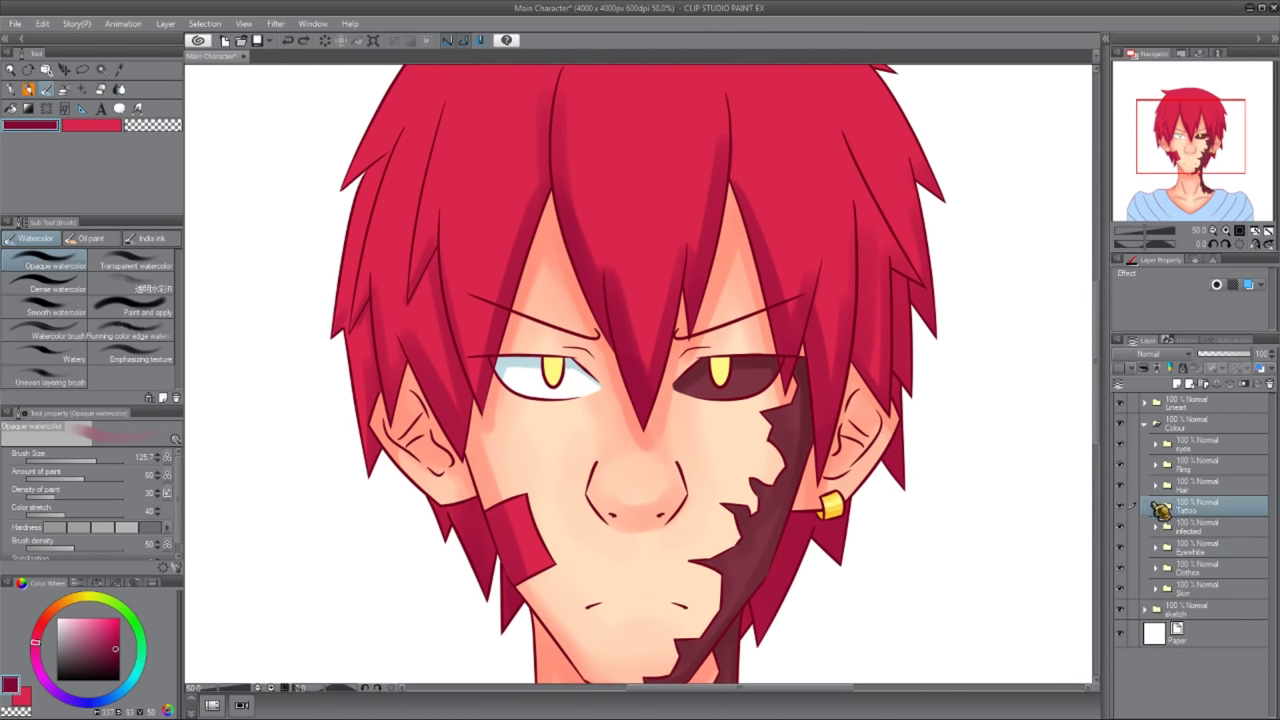
- Add a new layer clipped to the Clothes layer in the Clothes folder and try shading strokes on the shirt
{"action": "left_click", "coordinate": [1155, 568]}
{"action": "left_click", "coordinate": [1210, 592]}
{"action": "left_click_drag", "start_coordinate": [560, 620], "coordinate": [695, 286]}
{"action": "scroll", "coordinate": [695, 286], "scroll_direction": "down", "scroll_amount": 2}
{"action": "left_click_drag", "start_coordinate": [1000, 440], "coordinate": [870, 610]}
{"action": "scroll", "coordinate": [870, 610], "scroll_direction": "up", "scroll_amount": 1}
{"action": "left_click_drag", "start_coordinate": [935, 482], "coordinate": [860, 535]}
{"action": "key", "text": "ctrl+z"}
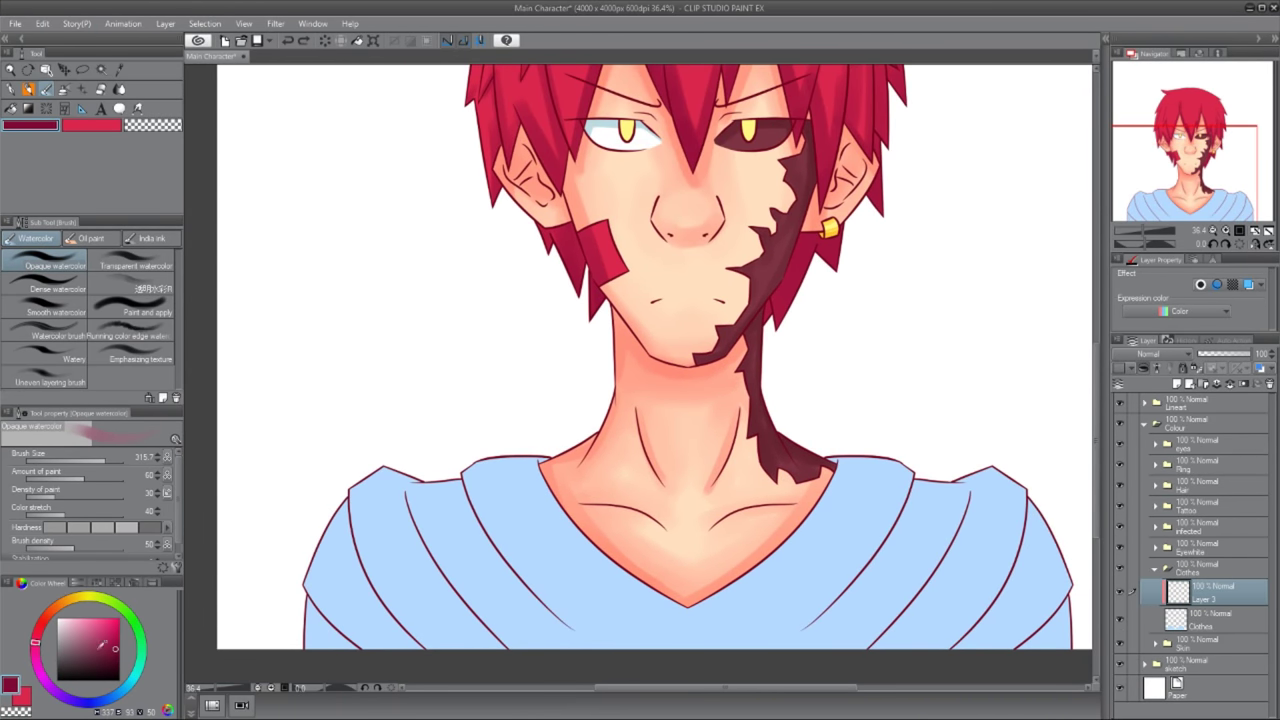
- Paint purple shading on the shirt's alternate folds and both sleeves with Opaque watercolor at brush size 315.7
{"action": "left_click", "coordinate": [104, 619]}
{"action": "left_click_drag", "start_coordinate": [400, 470], "coordinate": [608, 694]}
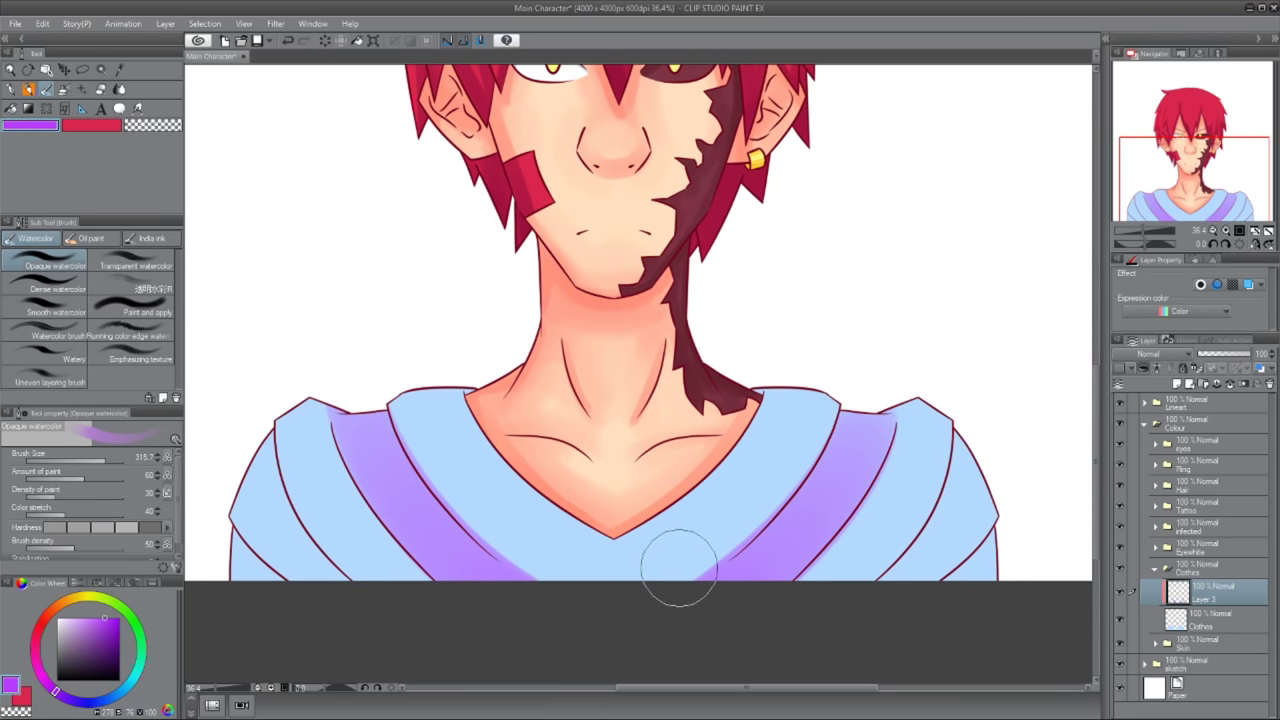
{"action": "left_click_drag", "start_coordinate": [430, 421], "coordinate": [543, 528]}
{"action": "scroll", "coordinate": [543, 528], "scroll_direction": "down", "scroll_amount": 1}
{"action": "left_click_drag", "start_coordinate": [897, 576], "coordinate": [657, 451]}
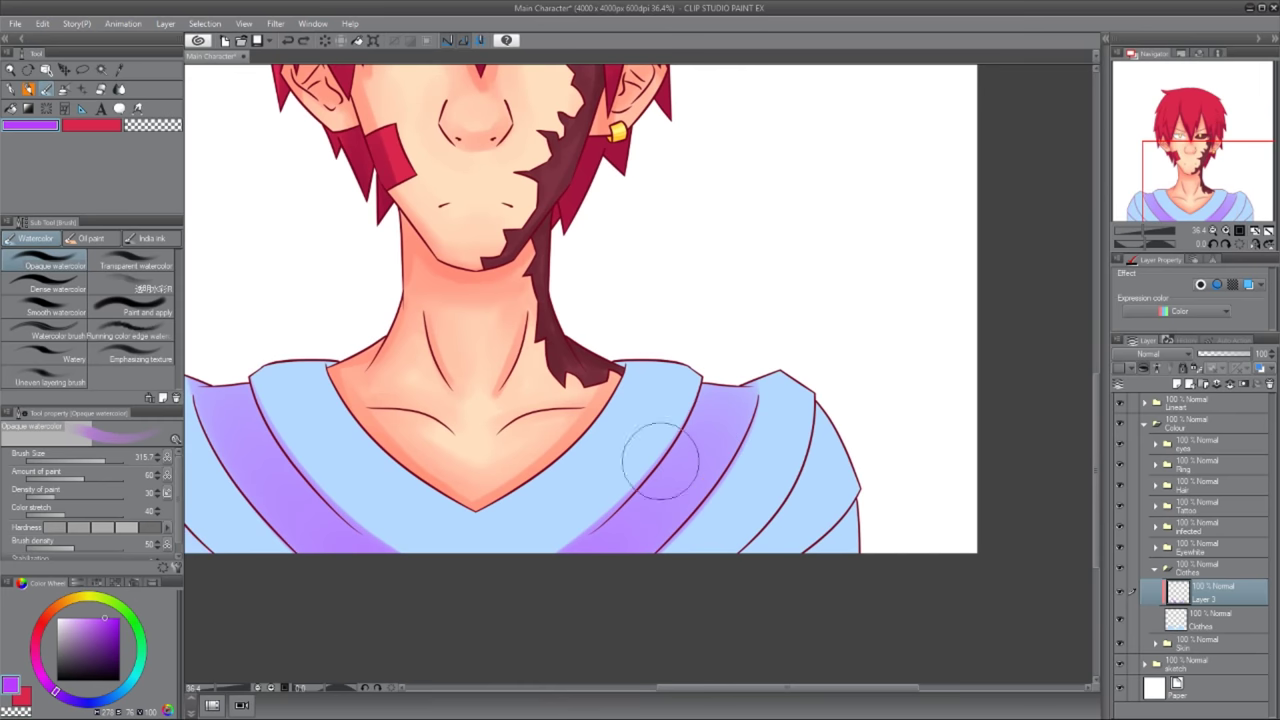
{"action": "mouse_move", "coordinate": [810, 420]}
{"action": "left_mouse_down"}
{"action": "mouse_move", "coordinate": [713, 656]}
{"action": "mouse_move", "coordinate": [908, 690]}
{"action": "left_mouse_up"}
{"action": "left_click_drag", "start_coordinate": [309, 386], "coordinate": [471, 657]}
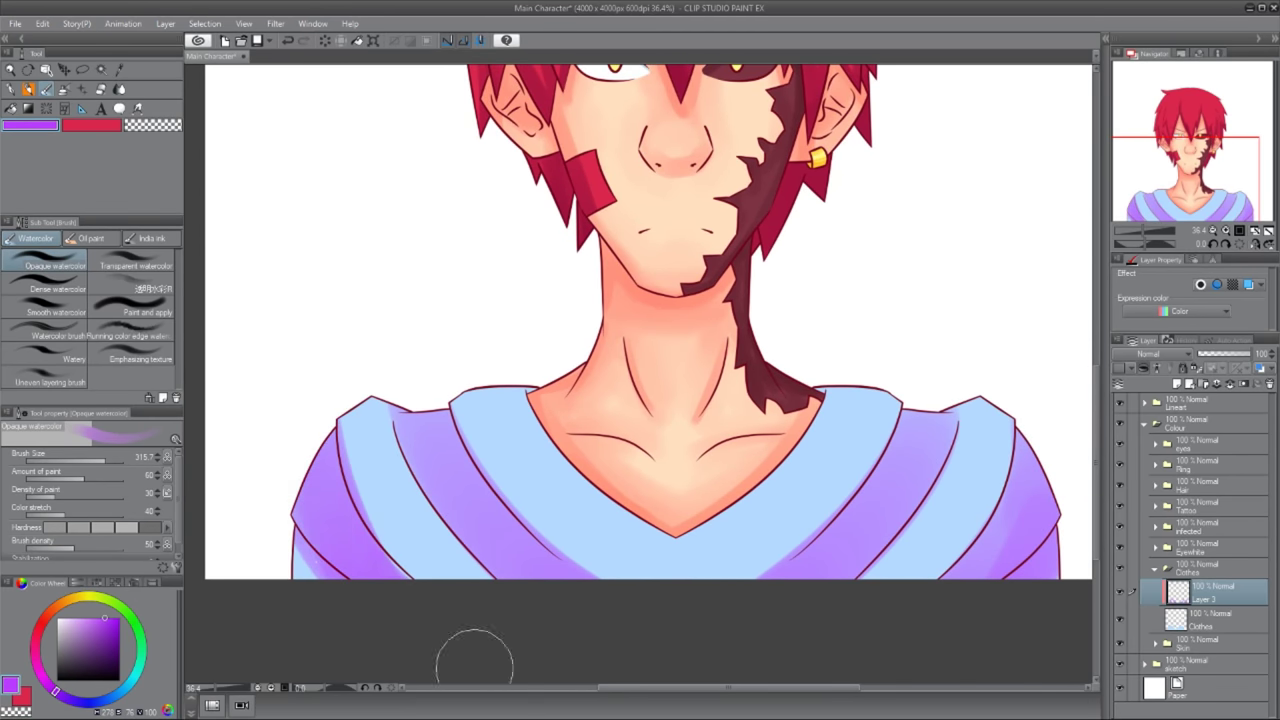
- Soften the edges of the purple shirt shading with the Blend tool at brush size 128.5
{"action": "key", "text": "j"}
{"action": "mouse_move", "coordinate": [330, 410]}
{"action": "left_mouse_down"}
{"action": "mouse_move", "coordinate": [385, 480]}
{"action": "mouse_move", "coordinate": [360, 457]}
{"action": "mouse_move", "coordinate": [388, 524]}
{"action": "mouse_move", "coordinate": [350, 505]}
{"action": "left_mouse_up"}
{"action": "mouse_move", "coordinate": [368, 428]}
{"action": "left_mouse_down"}
{"action": "mouse_move", "coordinate": [485, 422]}
{"action": "mouse_move", "coordinate": [652, 594]}
{"action": "mouse_move", "coordinate": [795, 545]}
{"action": "mouse_move", "coordinate": [698, 608]}
{"action": "mouse_move", "coordinate": [834, 474]}
{"action": "left_mouse_up"}
{"action": "left_click_drag", "start_coordinate": [999, 437], "coordinate": [1001, 549]}
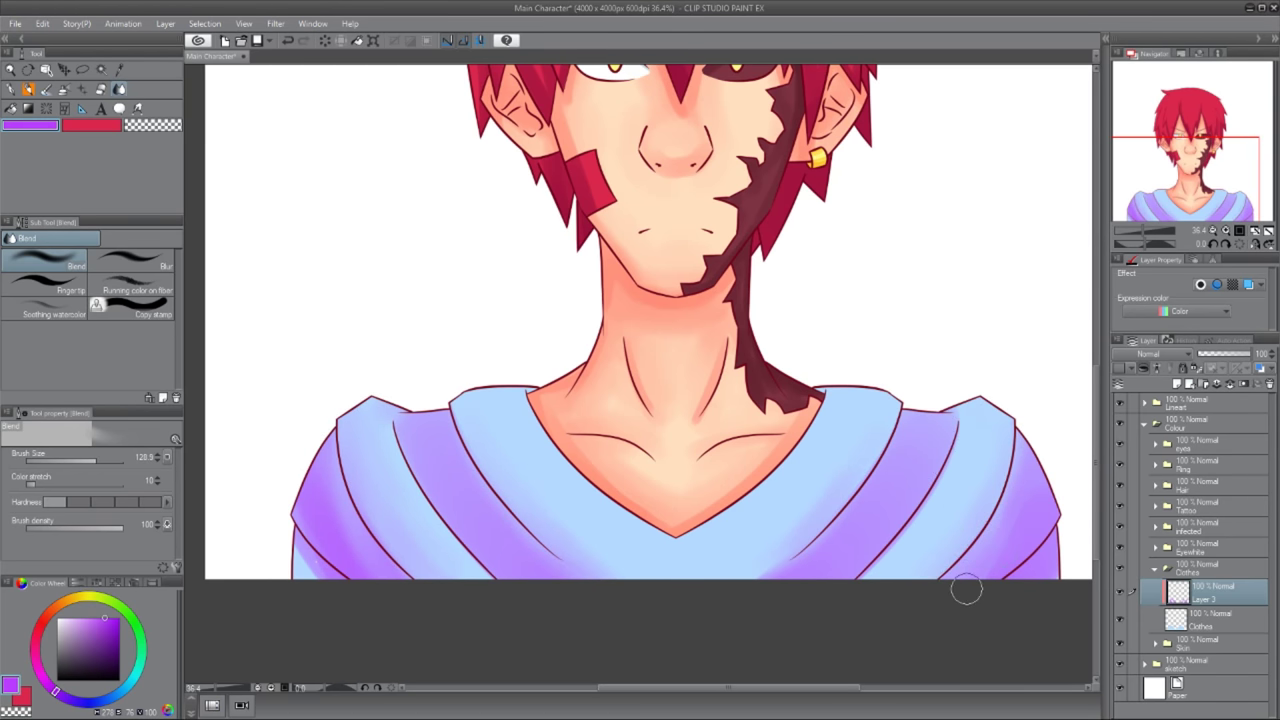
{"action": "key", "text": "b"}
{"action": "left_click", "coordinate": [507, 514], "text": "alt"}
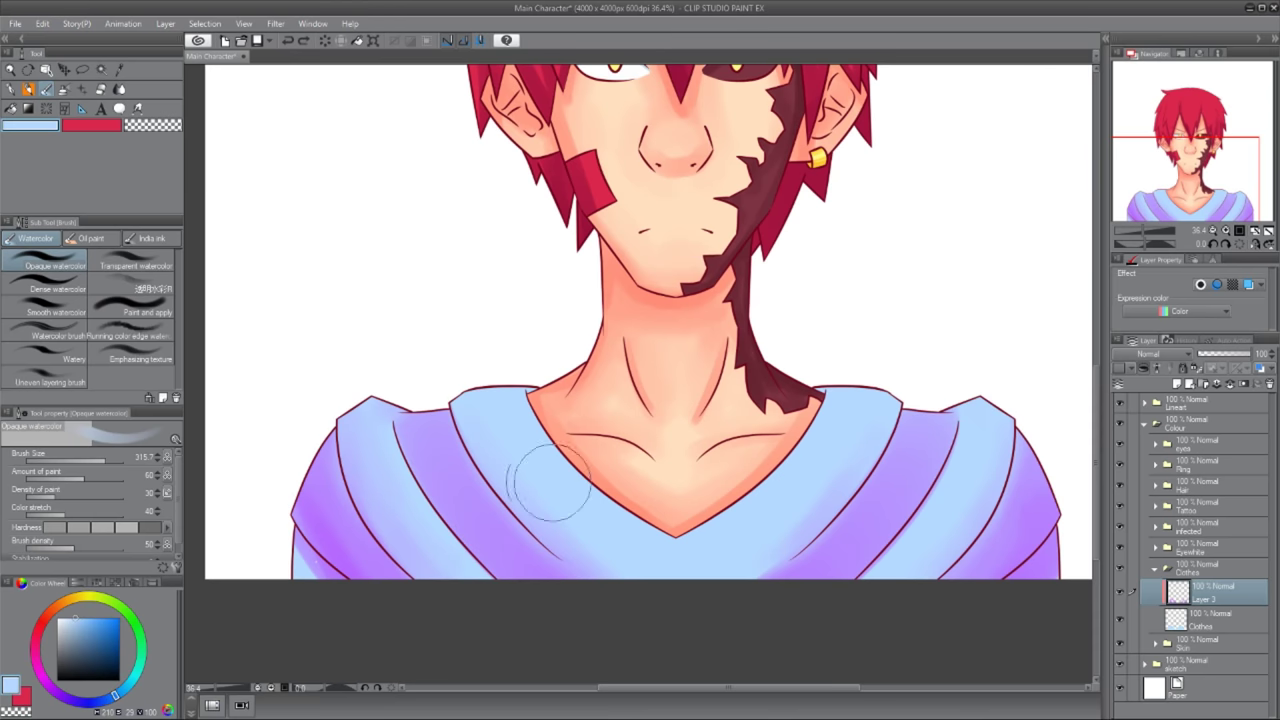
{"action": "left_click_drag", "start_coordinate": [376, 460], "coordinate": [399, 466]}
{"action": "key", "text": "ctrl+z"}
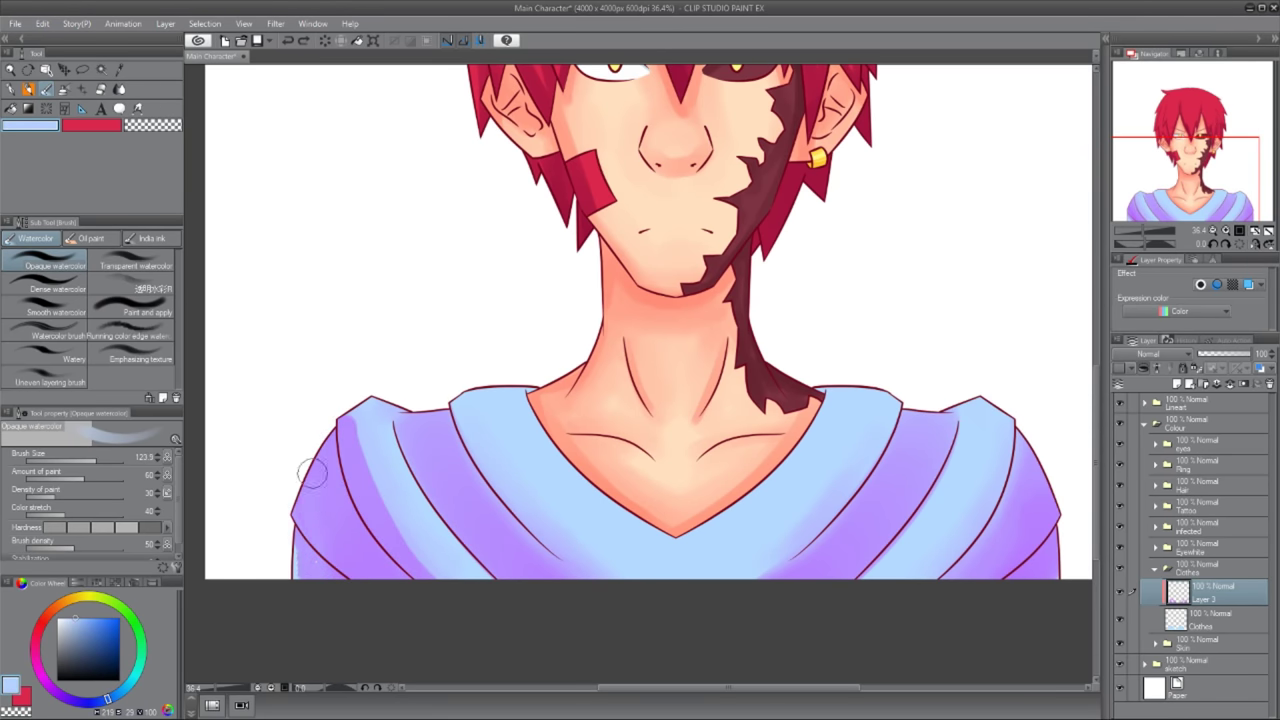
- Trim the purple sleeve shading with the Soft eraser at size 293.3 and change the shading layer's colour to blue
{"action": "key", "text": "e"}
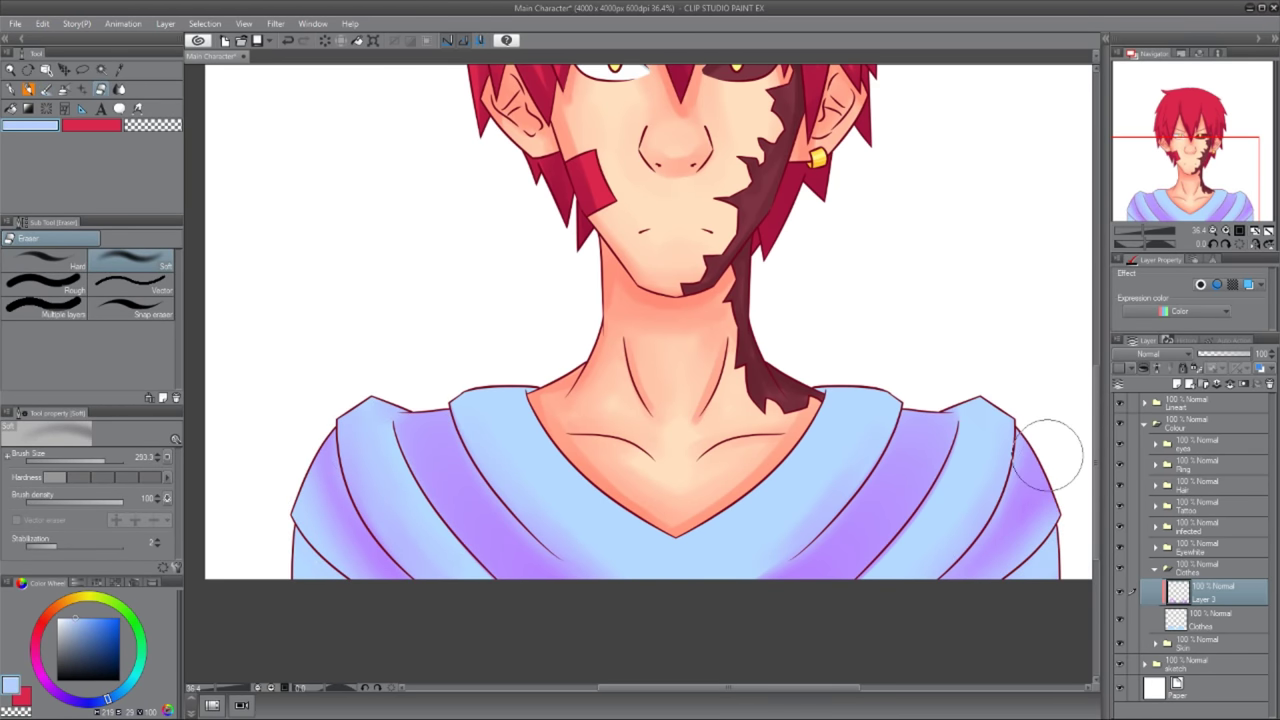
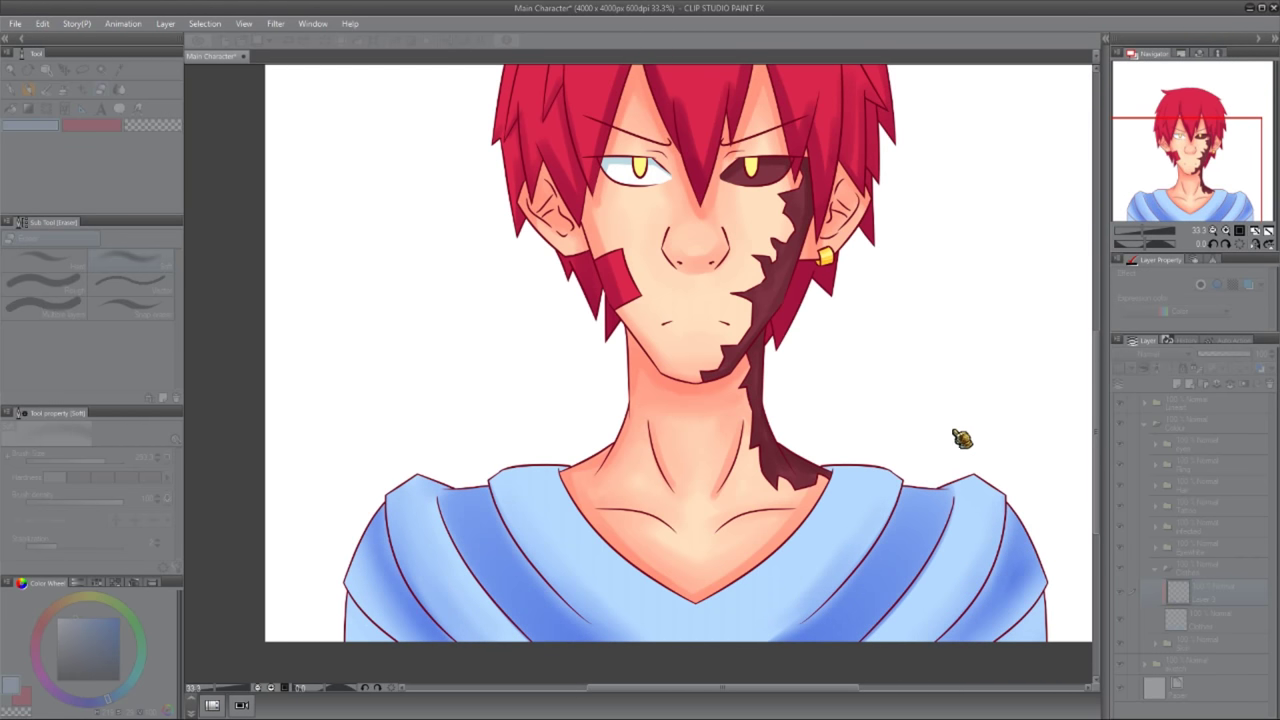
{"action": "key", "text": "b"}
{"action": "key", "text": "b"}
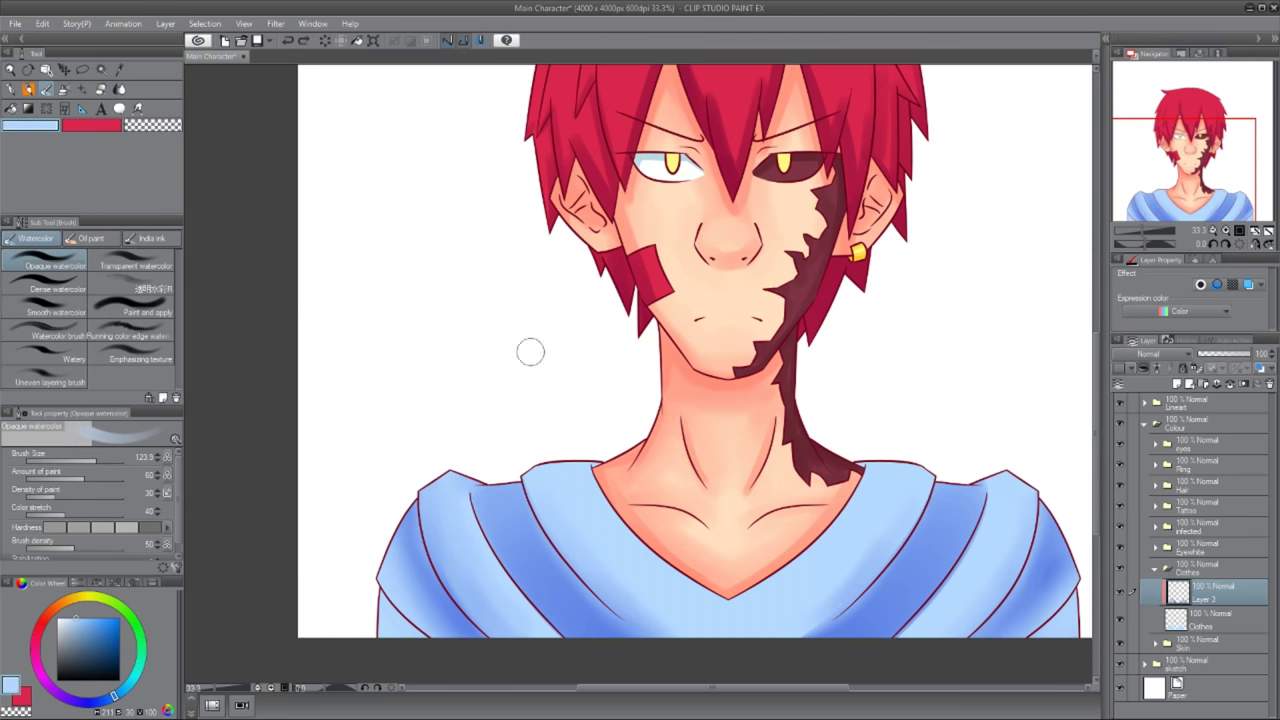
{"action": "left_click_drag", "start_coordinate": [588, 533], "coordinate": [471, 491]}
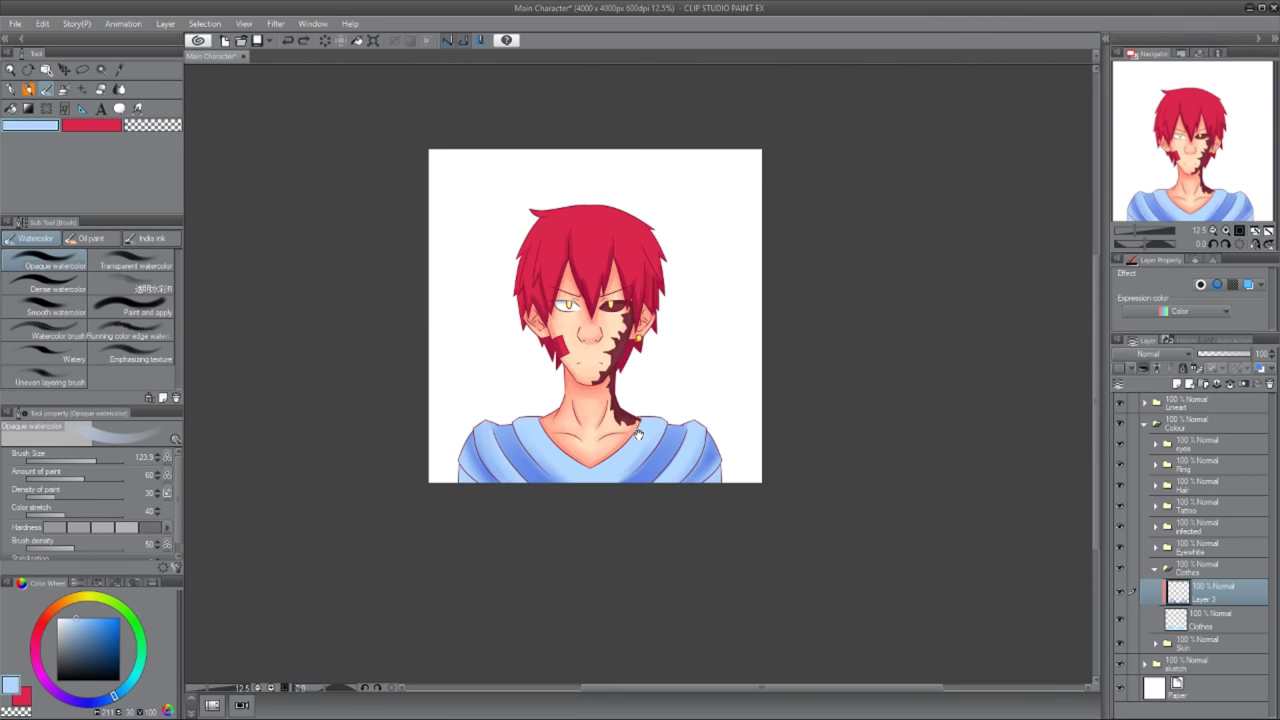
- Recolour the shirt by shifting its shading layer to cyan blue and the Clothes base layer to pale mint green
{"action": "scroll", "coordinate": [680, 420], "scroll_direction": "down", "scroll_amount": 1}
{"action": "left_click_drag", "start_coordinate": [696, 365], "coordinate": [754, 337]}
{"action": "key", "text": "g"}
{"action": "left_click", "coordinate": [790, 433]}
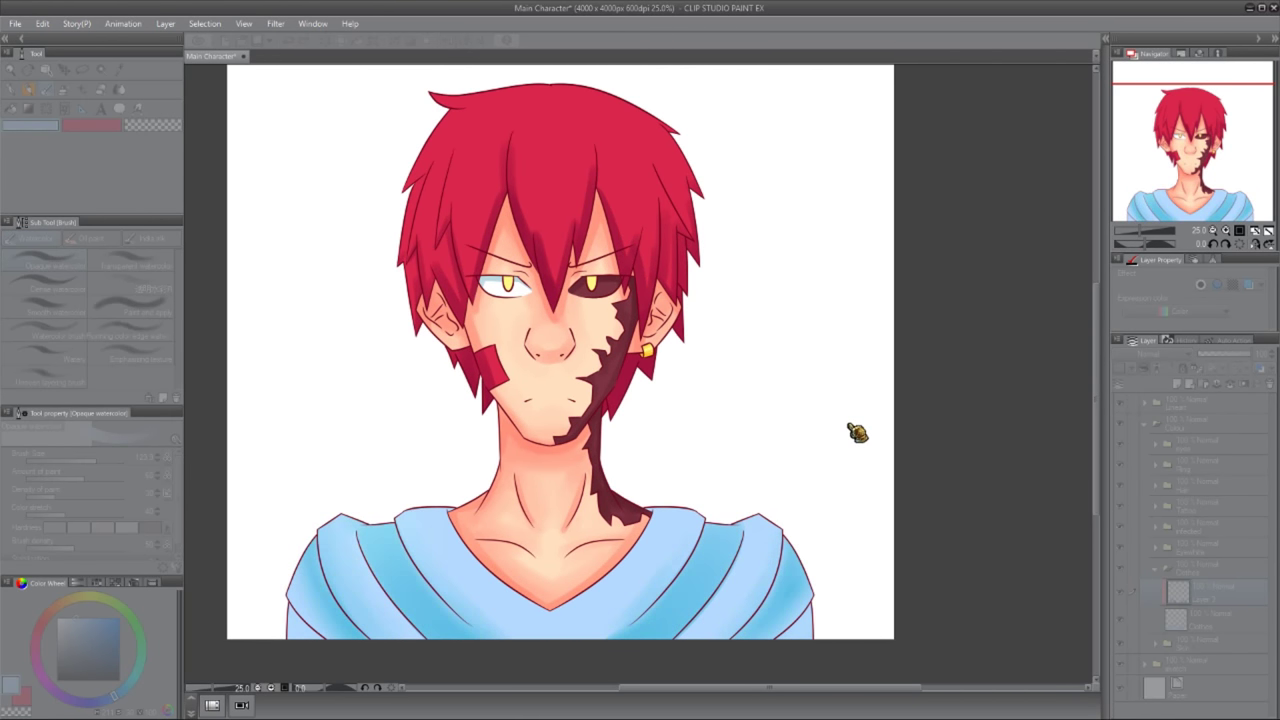
{"action": "left_click", "coordinate": [1206, 622]}
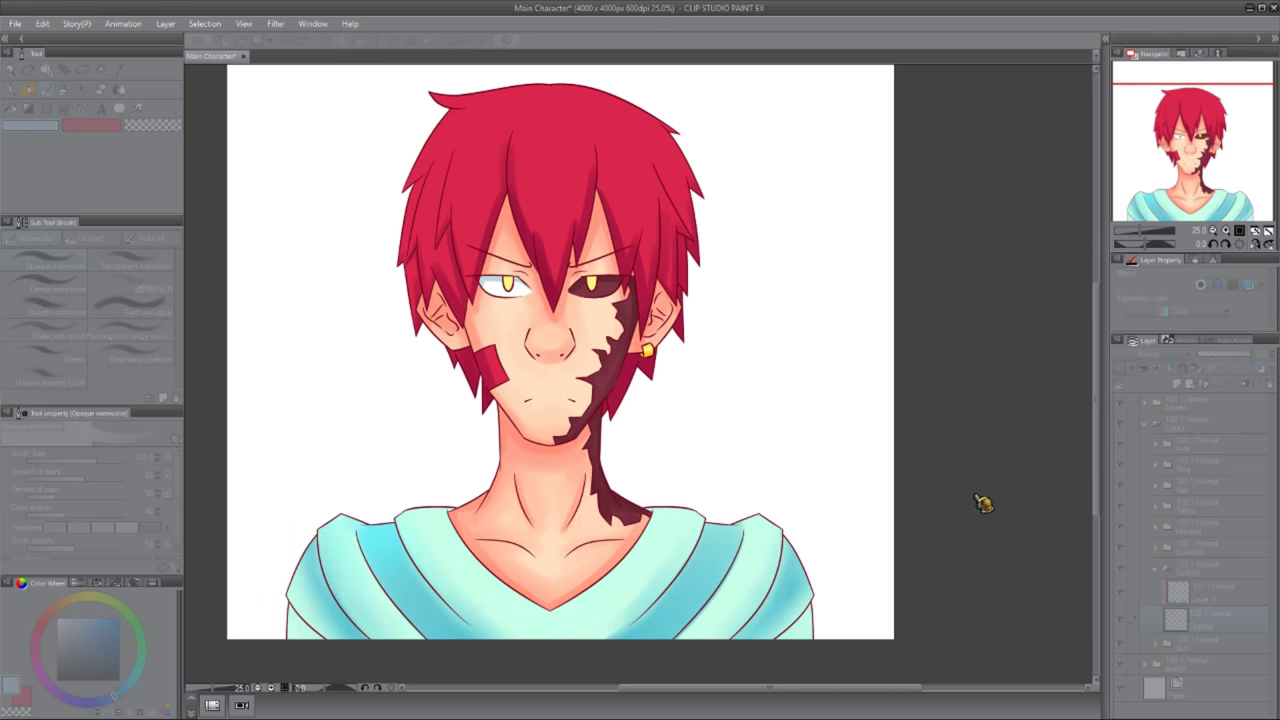
{"action": "left_click_drag", "start_coordinate": [677, 443], "coordinate": [700, 477]}
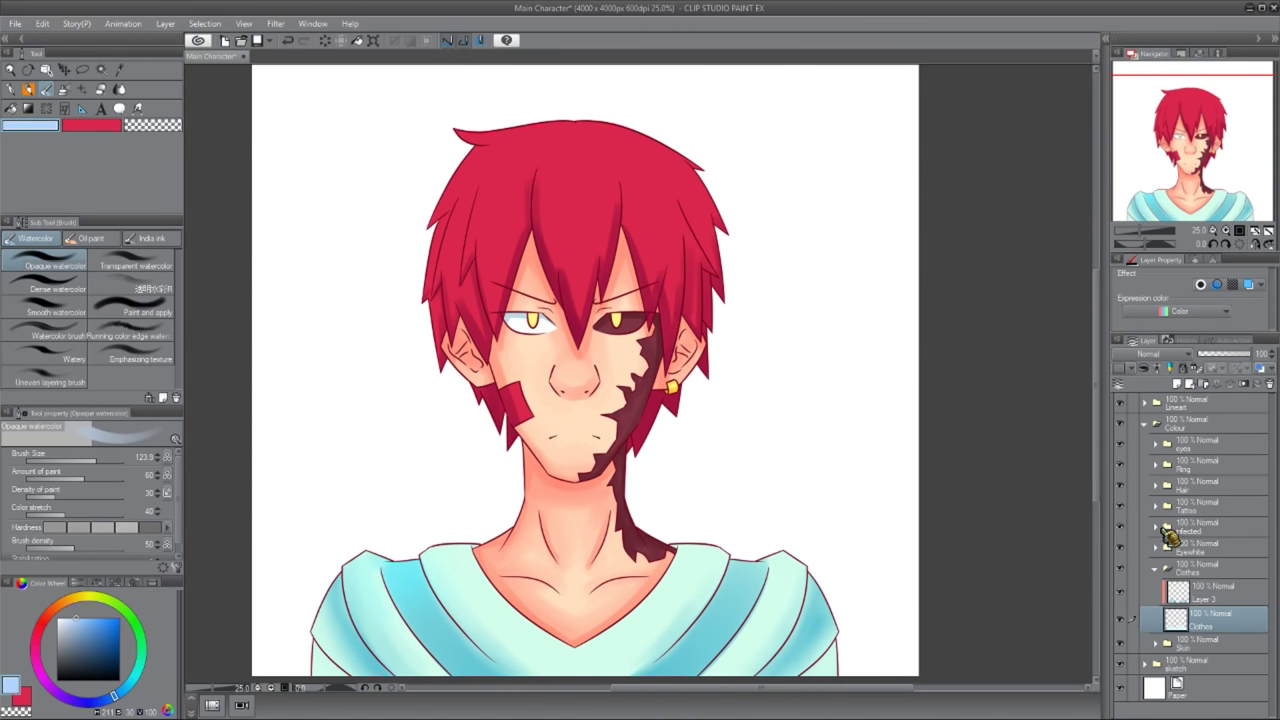
- Collapse the Clothes folder, open the eyes folder and add a new layer clipped to the eyes layer
{"action": "left_click", "coordinate": [1157, 568]}
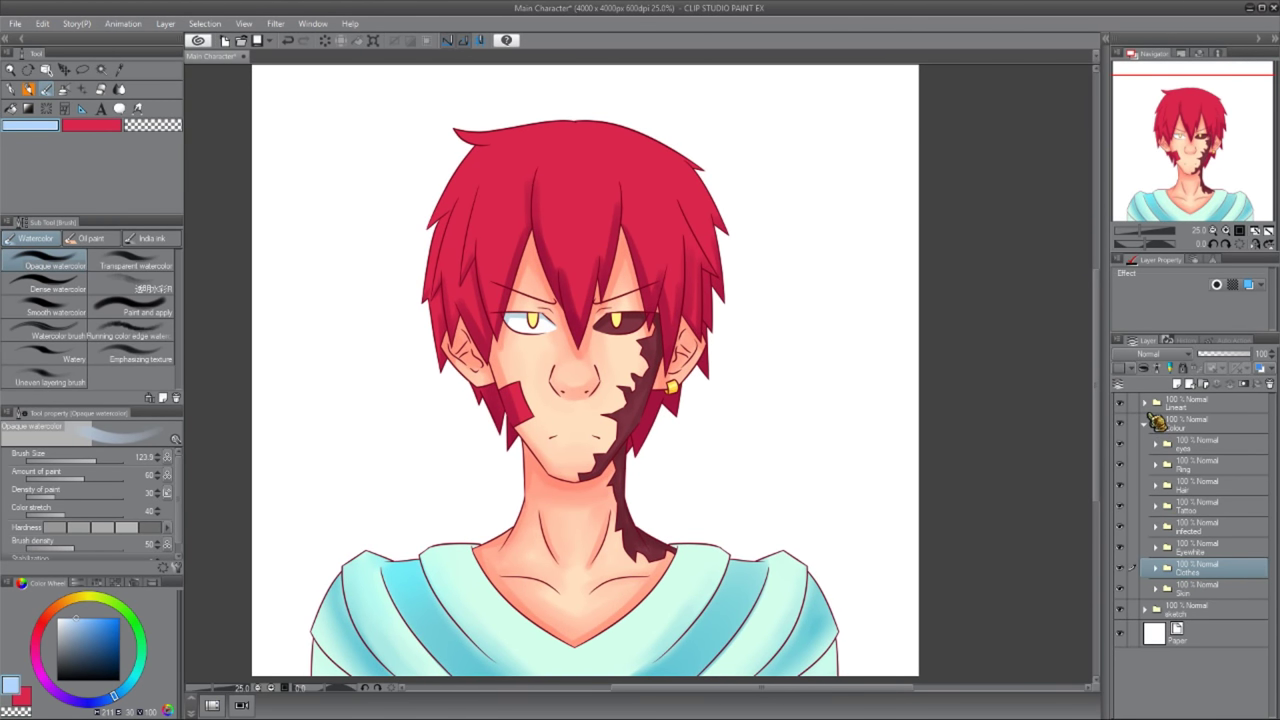
{"action": "left_click", "coordinate": [1155, 441]}
{"action": "left_click", "coordinate": [1210, 466]}
{"action": "key", "text": "ctrl+plus"}
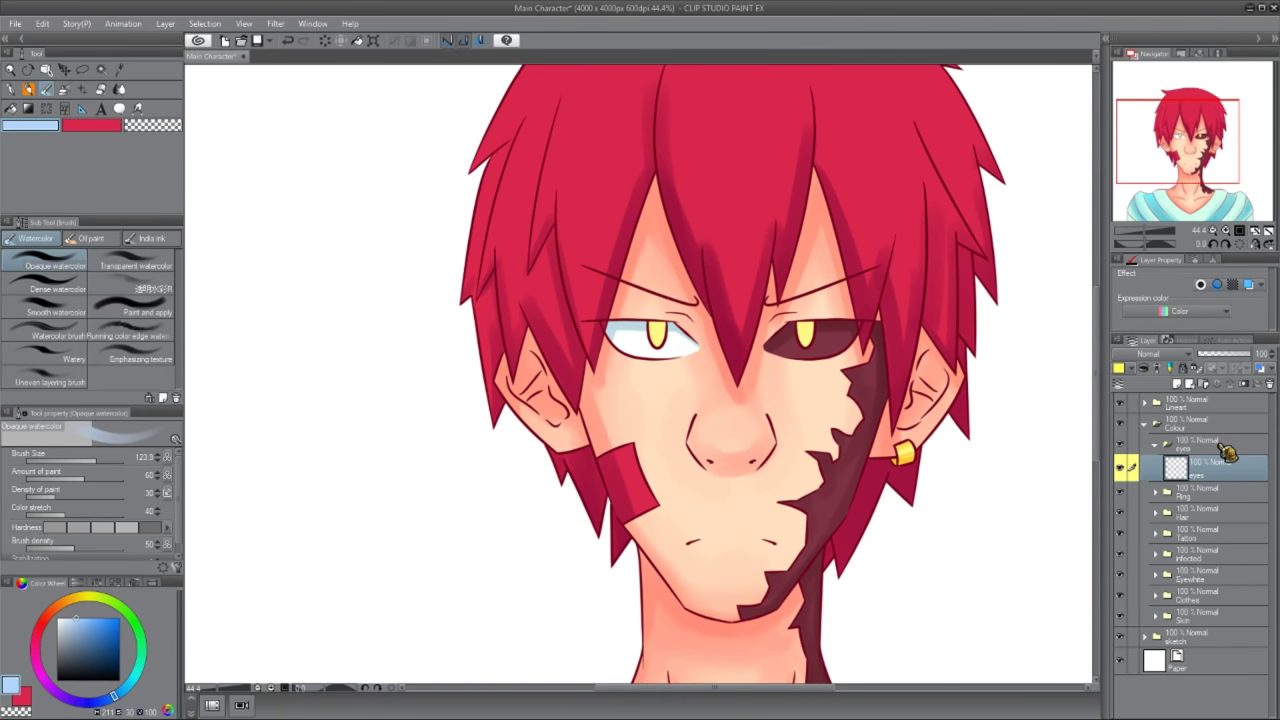
{"action": "left_click_drag", "start_coordinate": [963, 566], "coordinate": [916, 594]}
{"action": "key", "text": "ctrl+shift+n"}
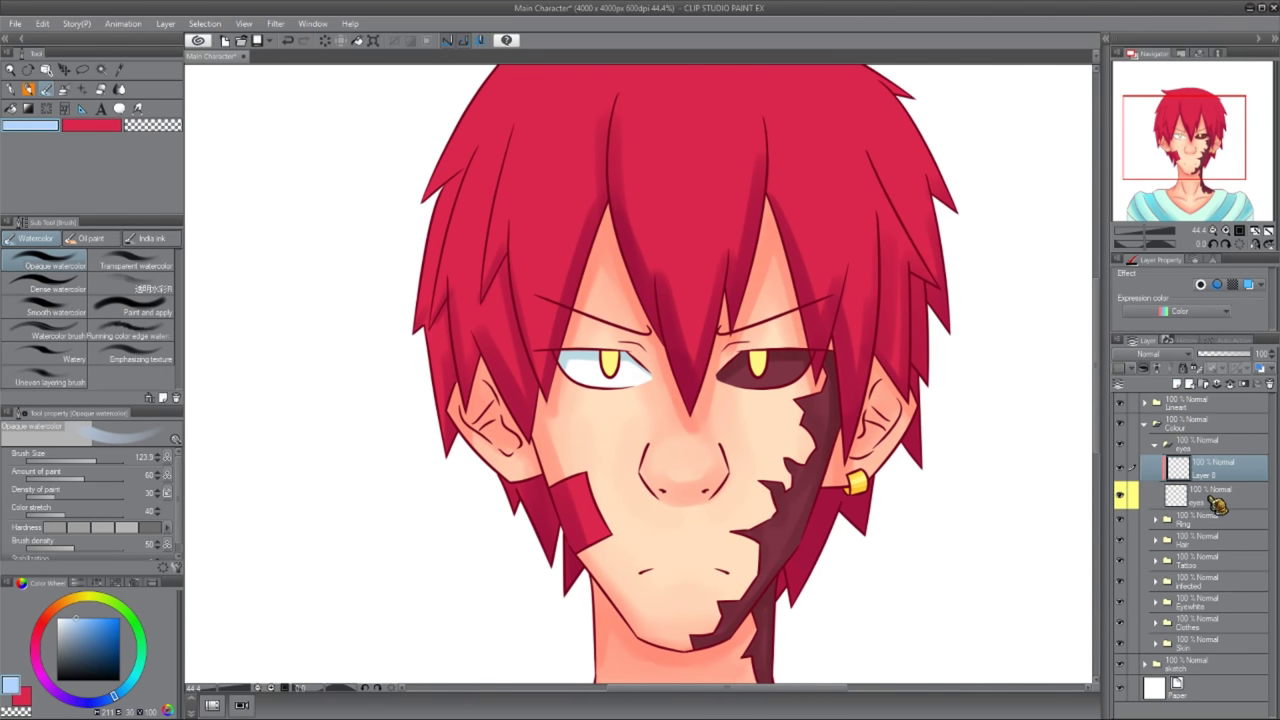
- Paint a small dark red-brown pupil in the white eye's yellow iris with Dense watercolor at brush size 17.1
{"action": "key", "text": "b"}
{"action": "scroll", "coordinate": [529, 286], "scroll_direction": "up", "scroll_amount": 5}
{"action": "left_click", "coordinate": [120, 645]}
{"action": "mouse_move", "coordinate": [130, 680]}
{"action": "left_mouse_down"}
{"action": "mouse_move", "coordinate": [142, 628]}
{"action": "mouse_move", "coordinate": [80, 600]}
{"action": "mouse_move", "coordinate": [60, 623]}
{"action": "mouse_move", "coordinate": [48, 612]}
{"action": "left_mouse_up"}
{"action": "key", "text": "b"}
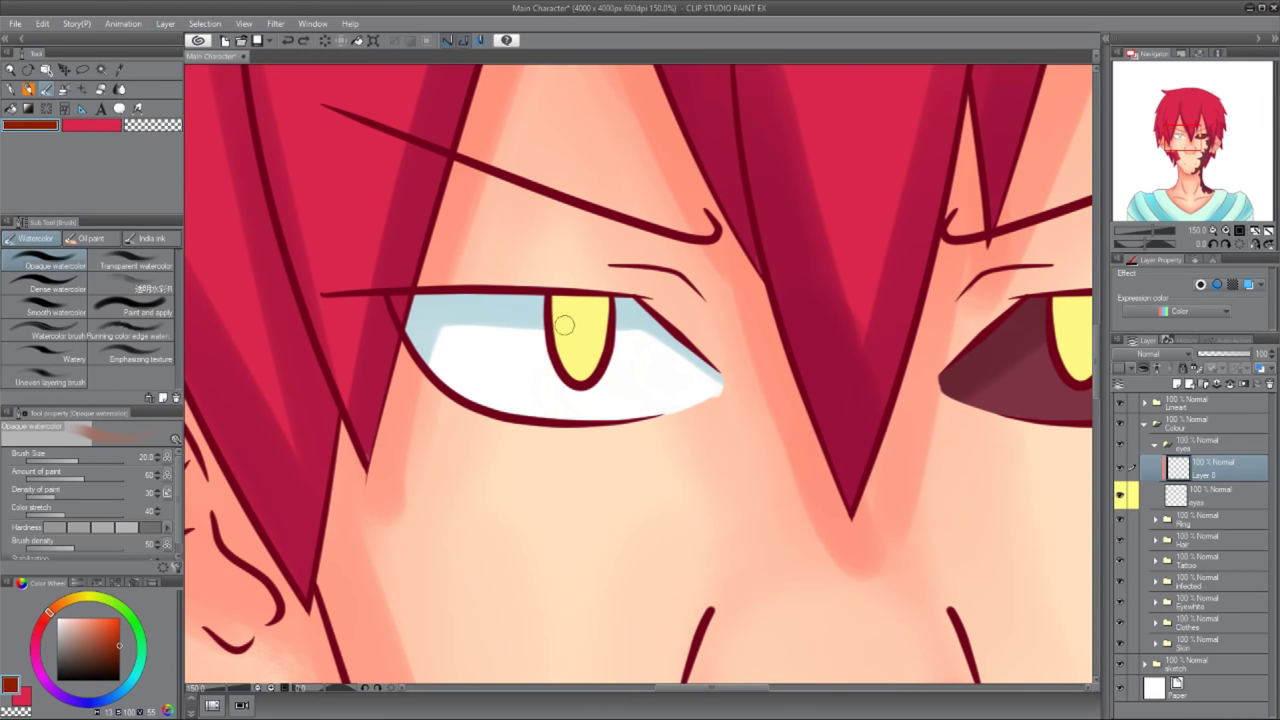
{"action": "key", "text": "b"}
{"action": "left_click", "coordinate": [580, 333]}
{"action": "mouse_move", "coordinate": [575, 296]}
{"action": "left_mouse_down"}
{"action": "mouse_move", "coordinate": [444, 254]}
{"action": "mouse_move", "coordinate": [460, 306]}
{"action": "left_mouse_up"}
{"action": "left_click", "coordinate": [962, 345]}
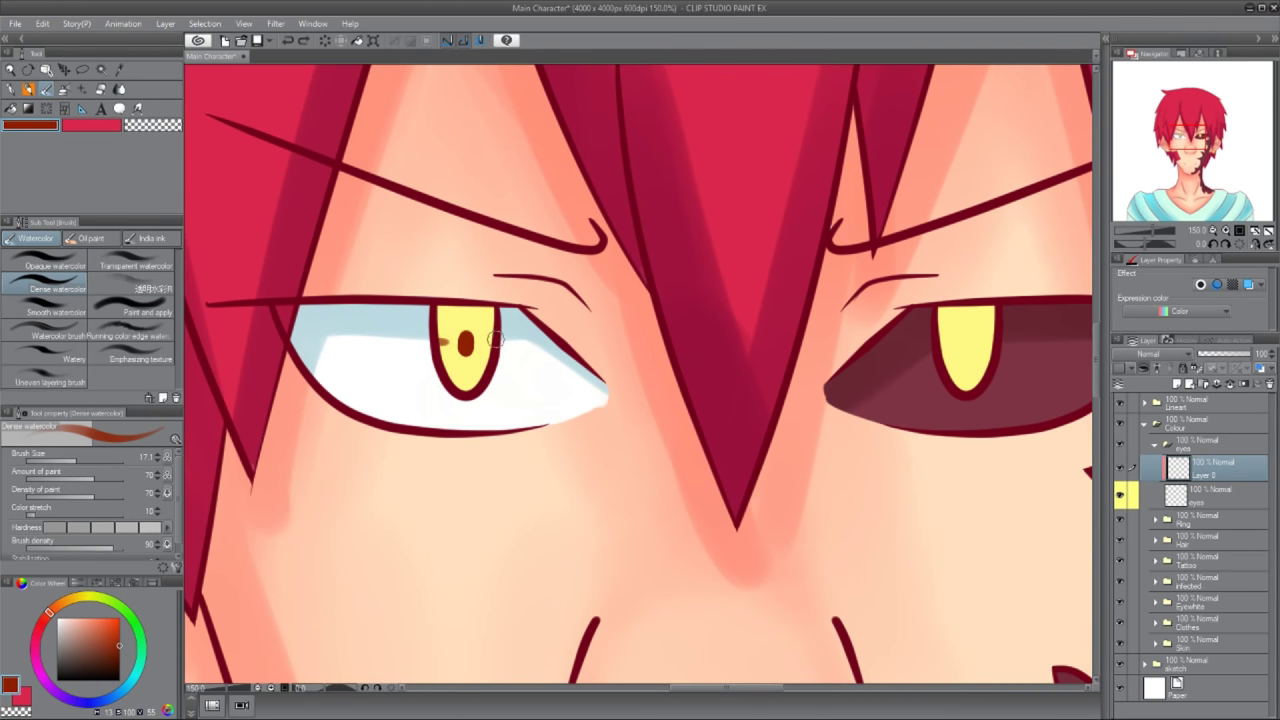
- Paint the iris's upper half orange with Dense watercolor at size 50.5 on a new clipped layer placed beneath the pupil layer
{"action": "key", "text": "ctrl+shift+n"}
{"action": "left_click_drag", "start_coordinate": [468, 352], "coordinate": [490, 330]}
{"action": "left_click", "coordinate": [80, 607]}
{"action": "left_click_drag", "start_coordinate": [80, 607], "coordinate": [57, 604]}
{"action": "left_click_drag", "start_coordinate": [440, 318], "coordinate": [495, 330]}
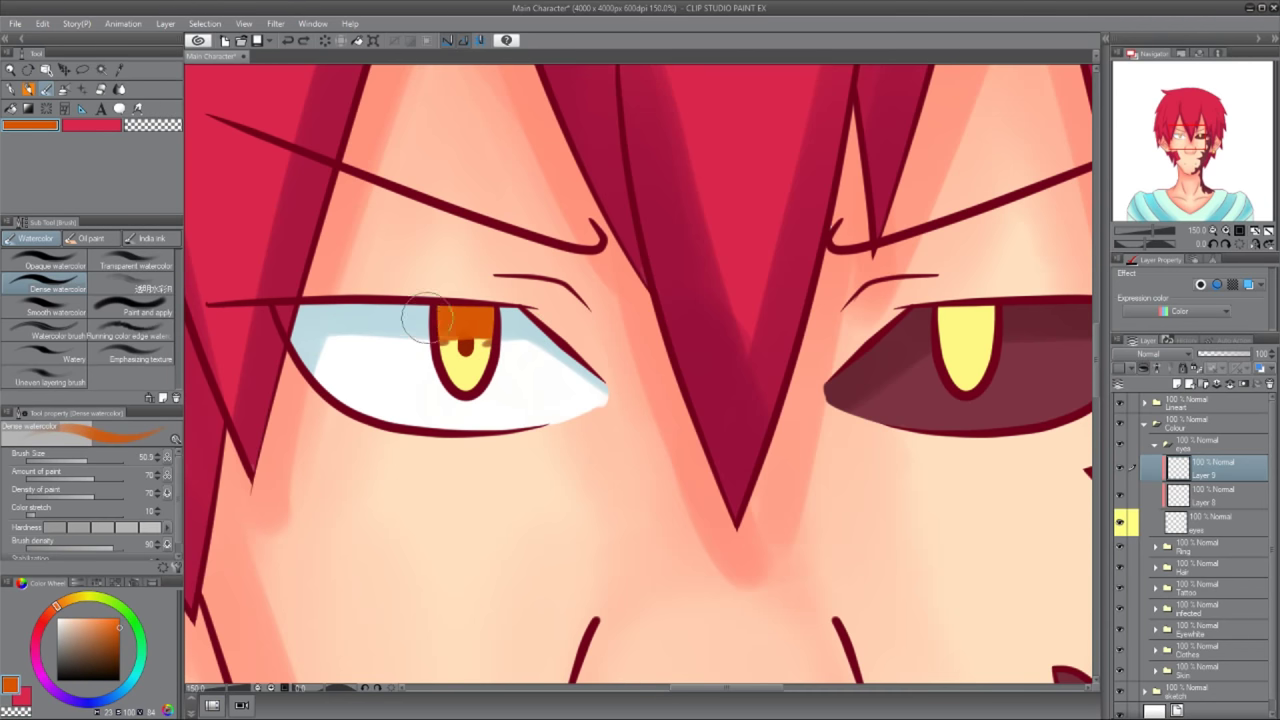
{"action": "key", "text": "ctrl+z"}
{"action": "left_click_drag", "start_coordinate": [1210, 468], "coordinate": [1210, 505]}
{"action": "left_click_drag", "start_coordinate": [440, 318], "coordinate": [462, 325]}
{"action": "scroll", "coordinate": [463, 323], "scroll_direction": "down", "scroll_amount": 5}
{"action": "scroll", "coordinate": [418, 537], "scroll_direction": "up", "scroll_amount": 6}
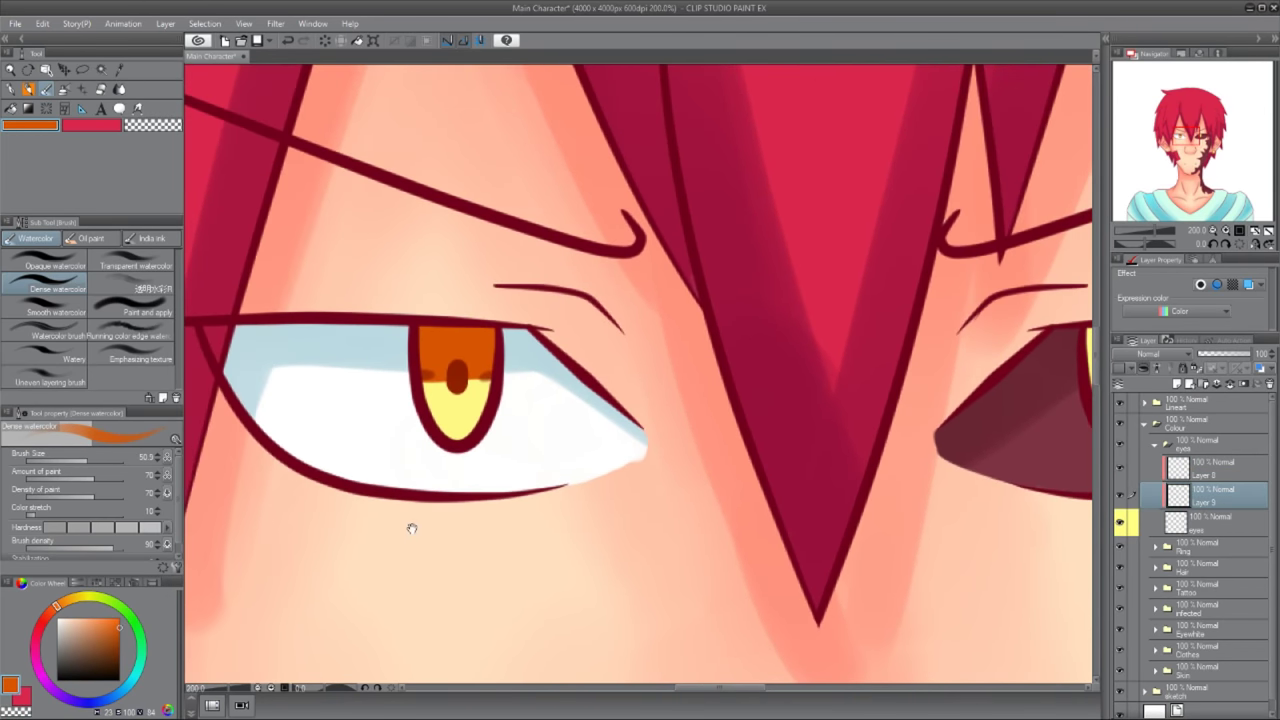
- Draw dark red-brown detail lines around the pupil on the pupil layer with the G-pen at size 5.0
{"action": "left_click", "coordinate": [1215, 467]}
{"action": "left_click", "coordinate": [450, 370], "text": "alt"}
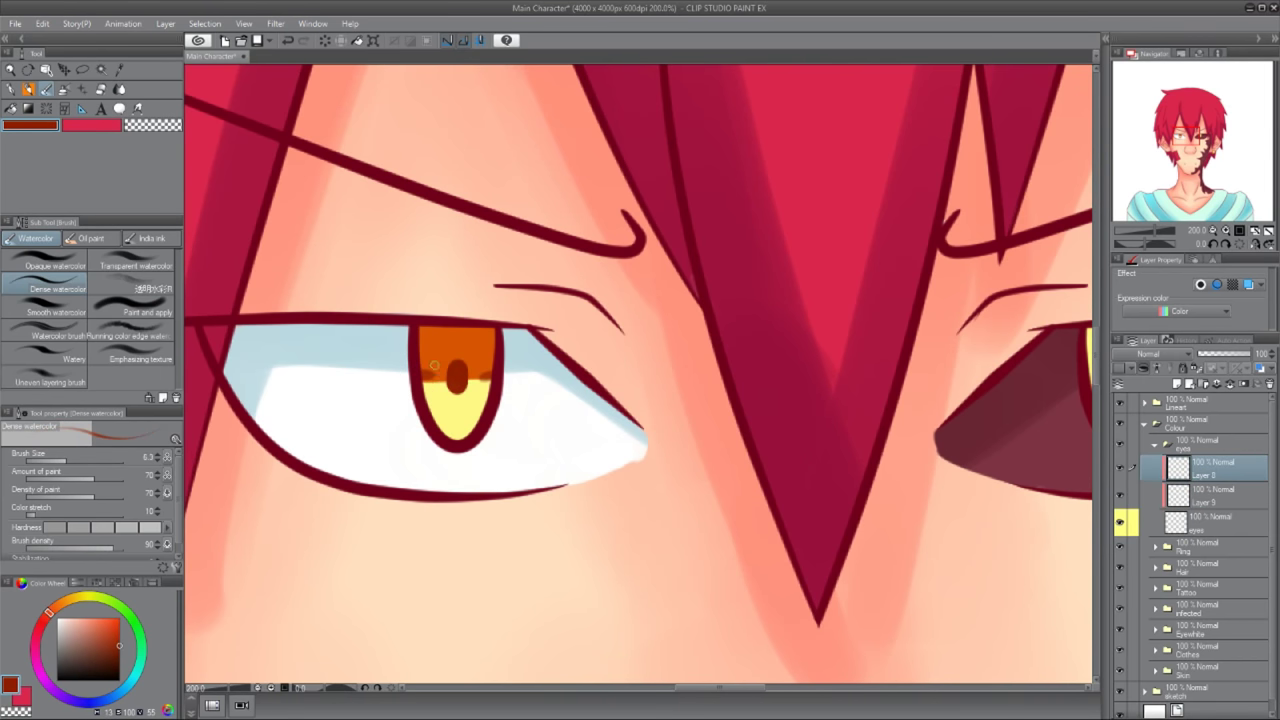
{"action": "key", "text": "g"}
{"action": "key", "text": "p"}
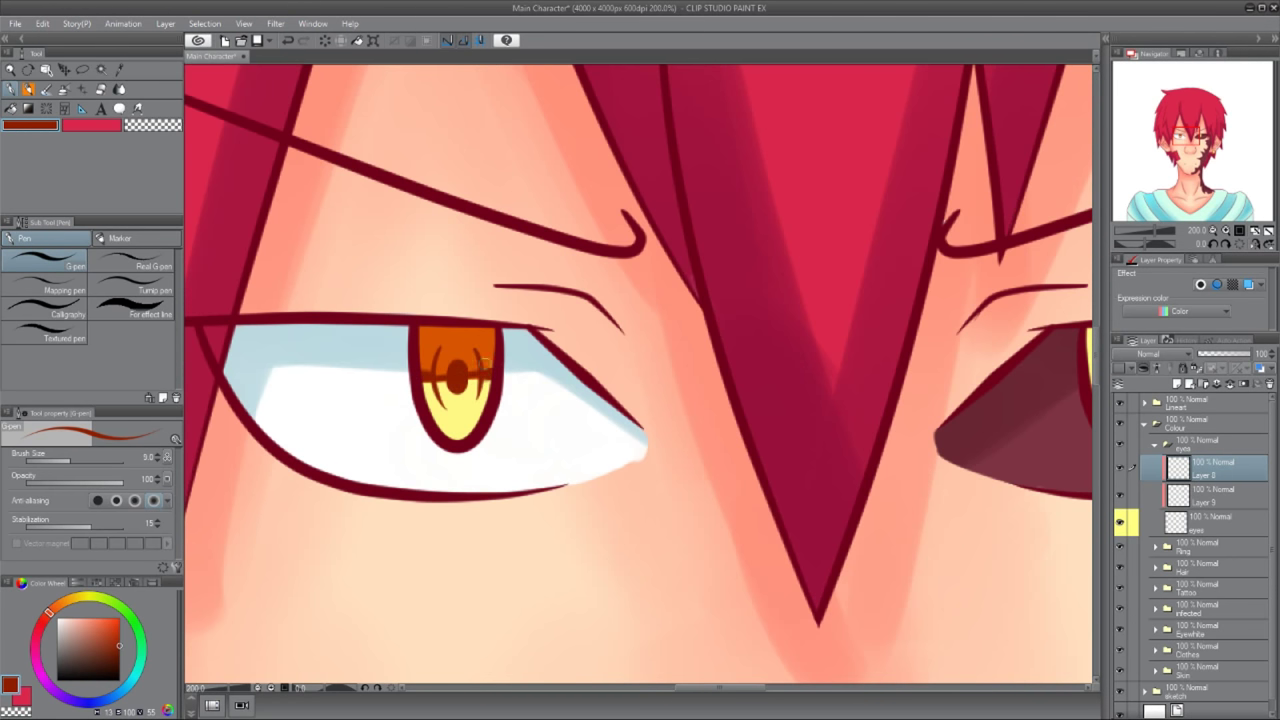
{"action": "scroll", "coordinate": [497, 360], "scroll_direction": "down", "scroll_amount": 5}
{"action": "scroll", "coordinate": [517, 437], "scroll_direction": "up", "scroll_amount": 5}
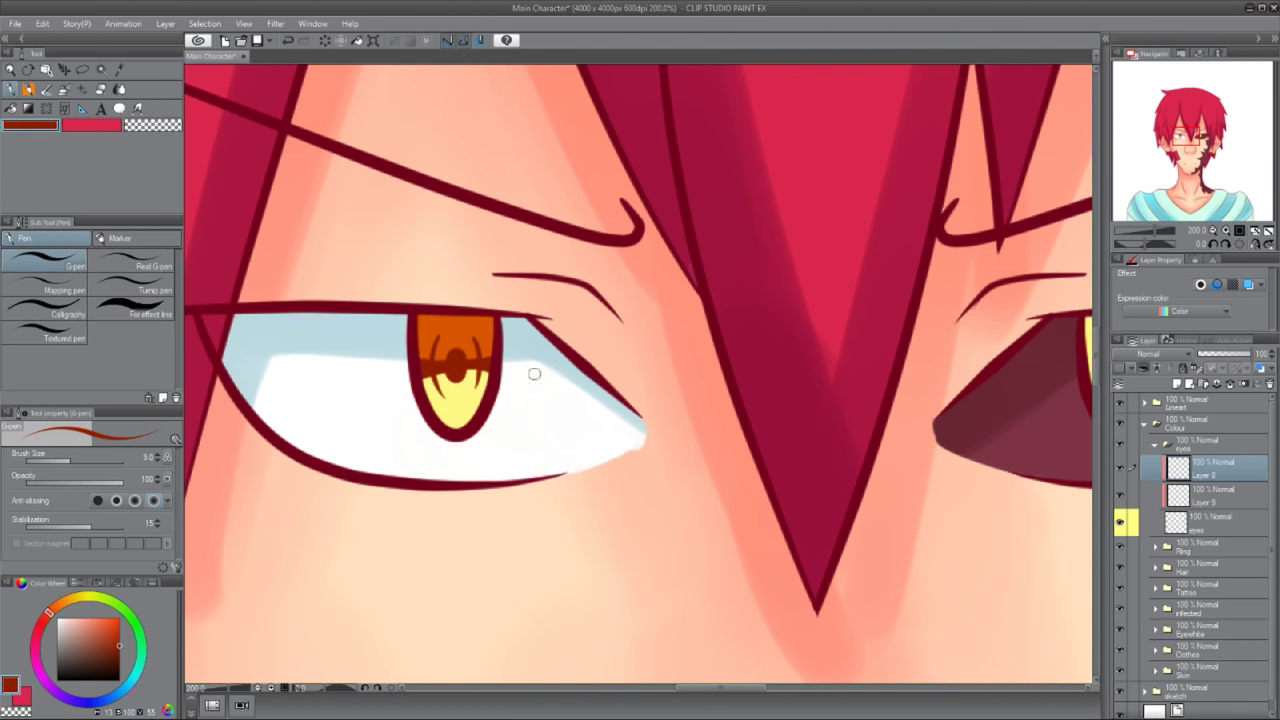
{"action": "scroll", "coordinate": [399, 347], "scroll_direction": "down", "scroll_amount": 3}
{"action": "scroll", "coordinate": [399, 347], "scroll_direction": "up", "scroll_amount": 3}
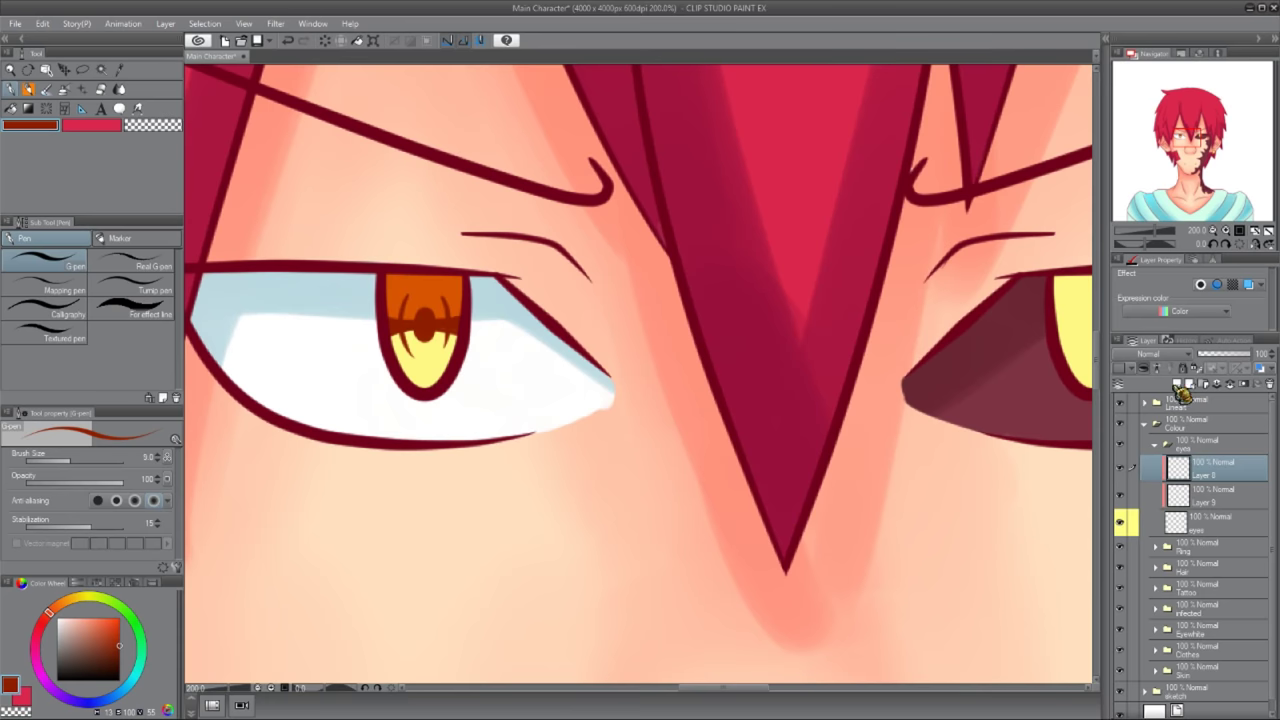
- Add a new clipped layer between the pupil layer and the orange iris shading layer and set the drawing colour to orange
{"action": "left_click", "coordinate": [1176, 383]}
{"action": "left_click", "coordinate": [110, 615]}
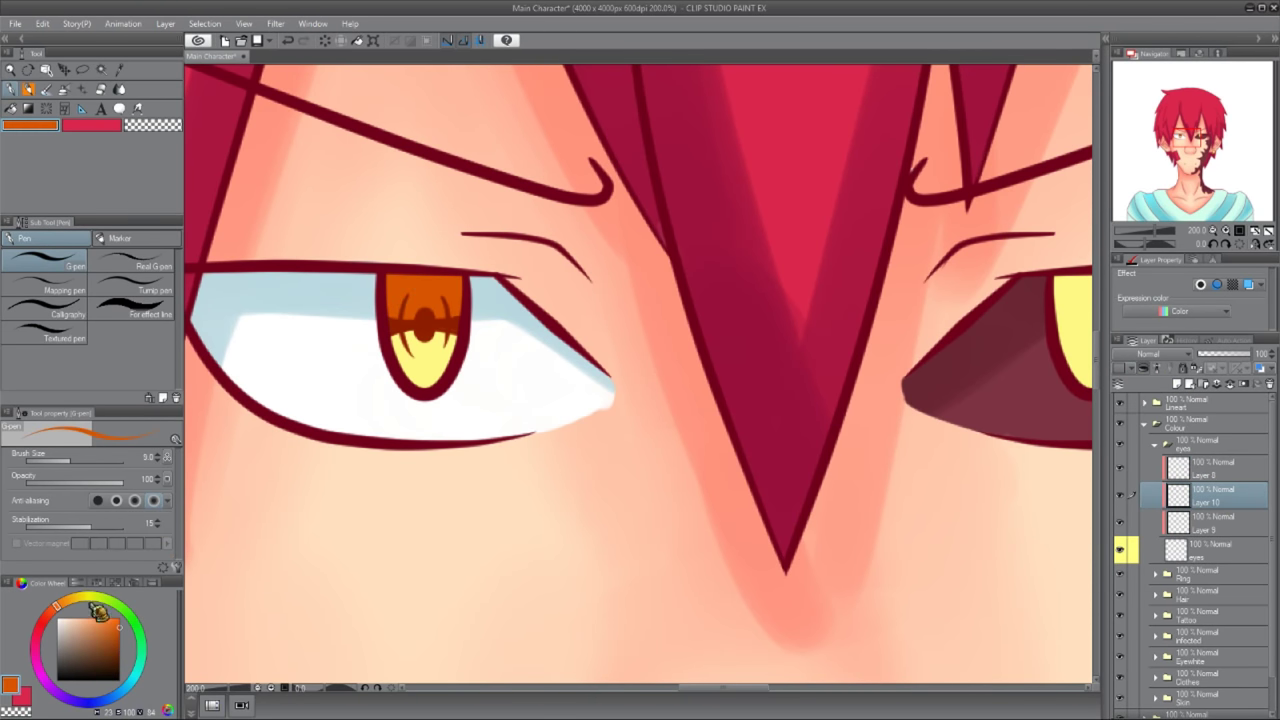
- Paint dark red-orange shading across the upper part of the orange iris with an enlarged G-pen
{"action": "left_click", "coordinate": [119, 634]}
{"action": "left_click_drag", "start_coordinate": [70, 459], "coordinate": [76, 459]}
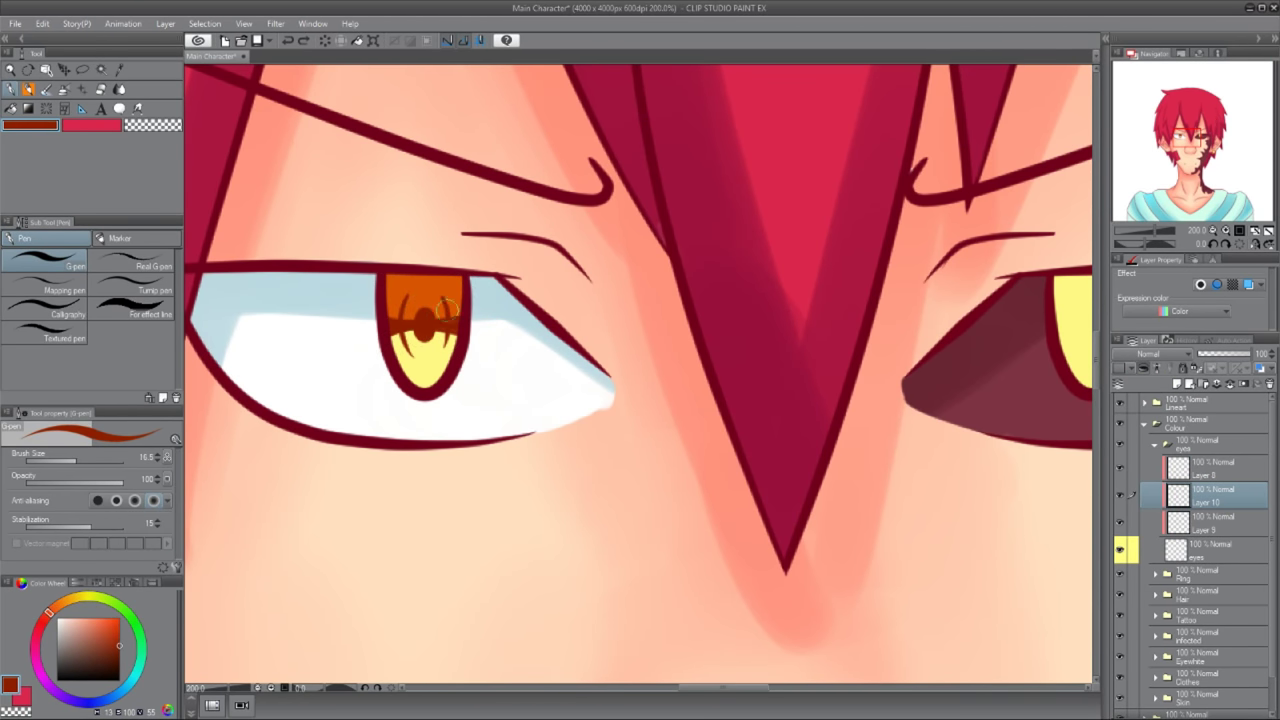
{"action": "left_click_drag", "start_coordinate": [428, 316], "coordinate": [450, 289]}
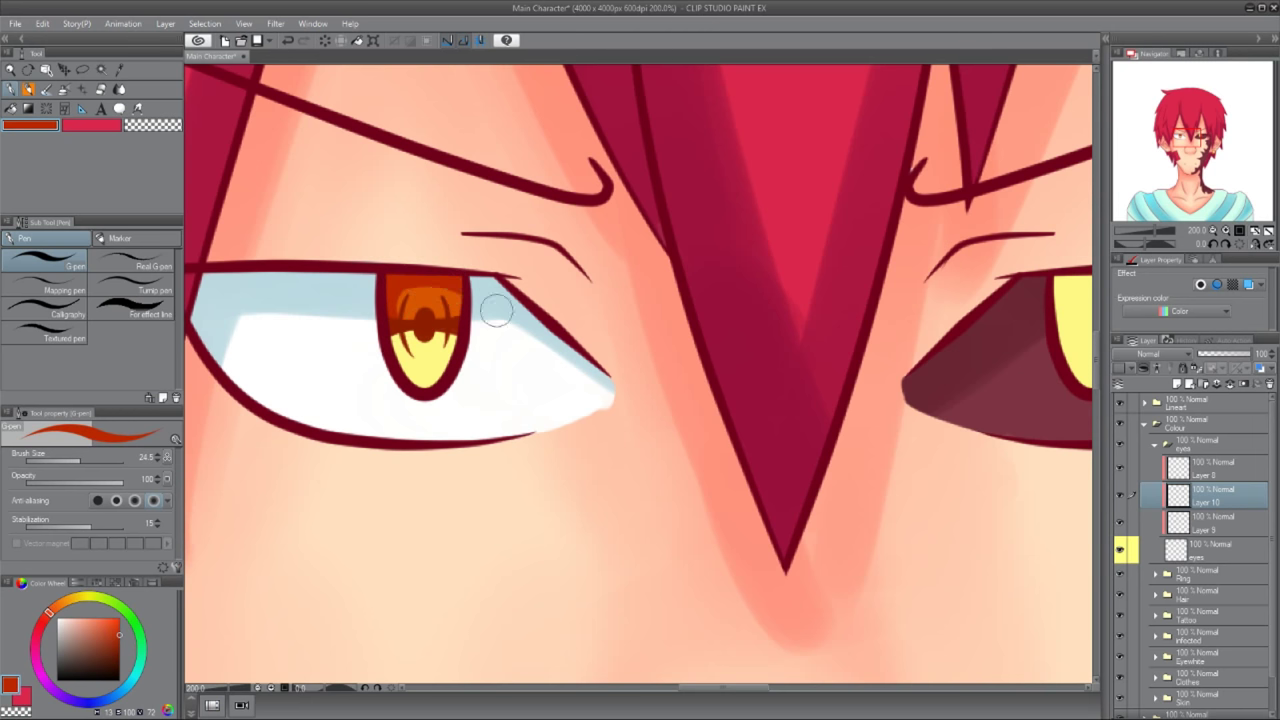
{"action": "key", "text": "b"}
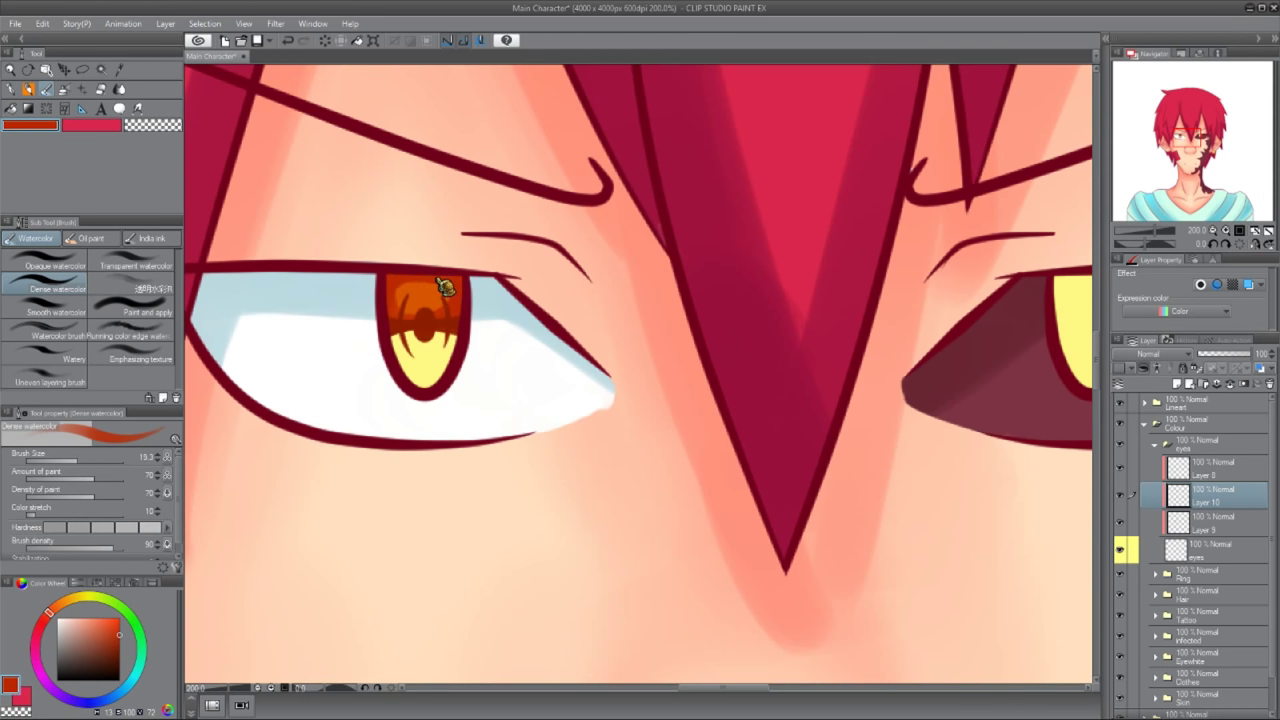
{"action": "scroll", "coordinate": [445, 287], "scroll_direction": "down", "scroll_amount": 5}
{"action": "scroll", "coordinate": [511, 443], "scroll_direction": "up", "scroll_amount": 5}
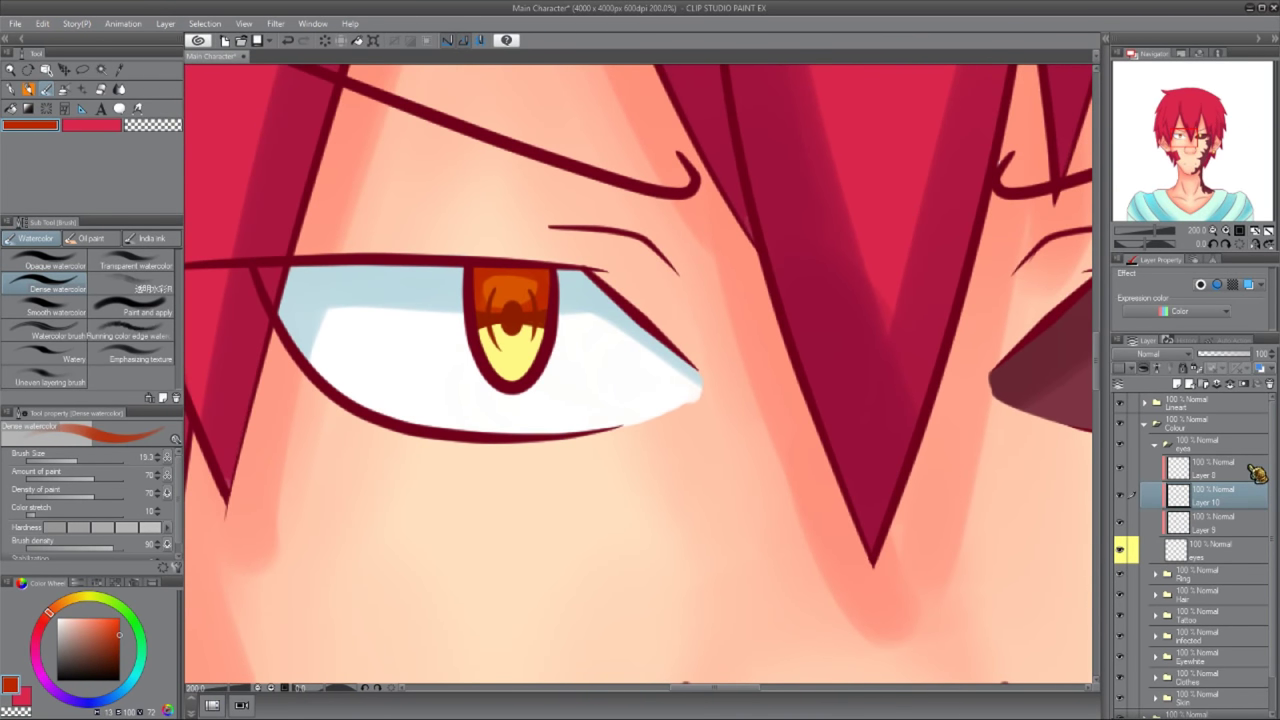
- Add a clipped layer above the eye layers, set it to Add (Glow), and airbrush dark yellow over the orange iris
{"action": "left_click", "coordinate": [1177, 384]}
{"action": "key", "text": "b"}
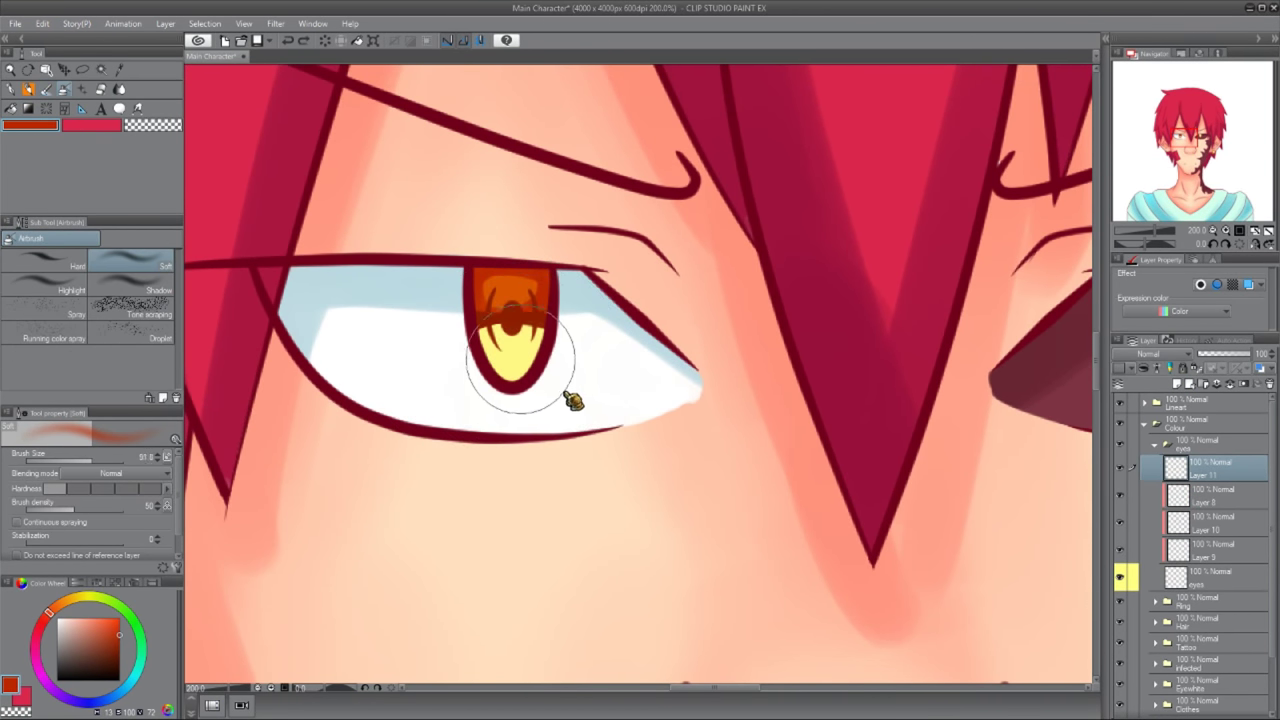
{"action": "left_click", "coordinate": [90, 600]}
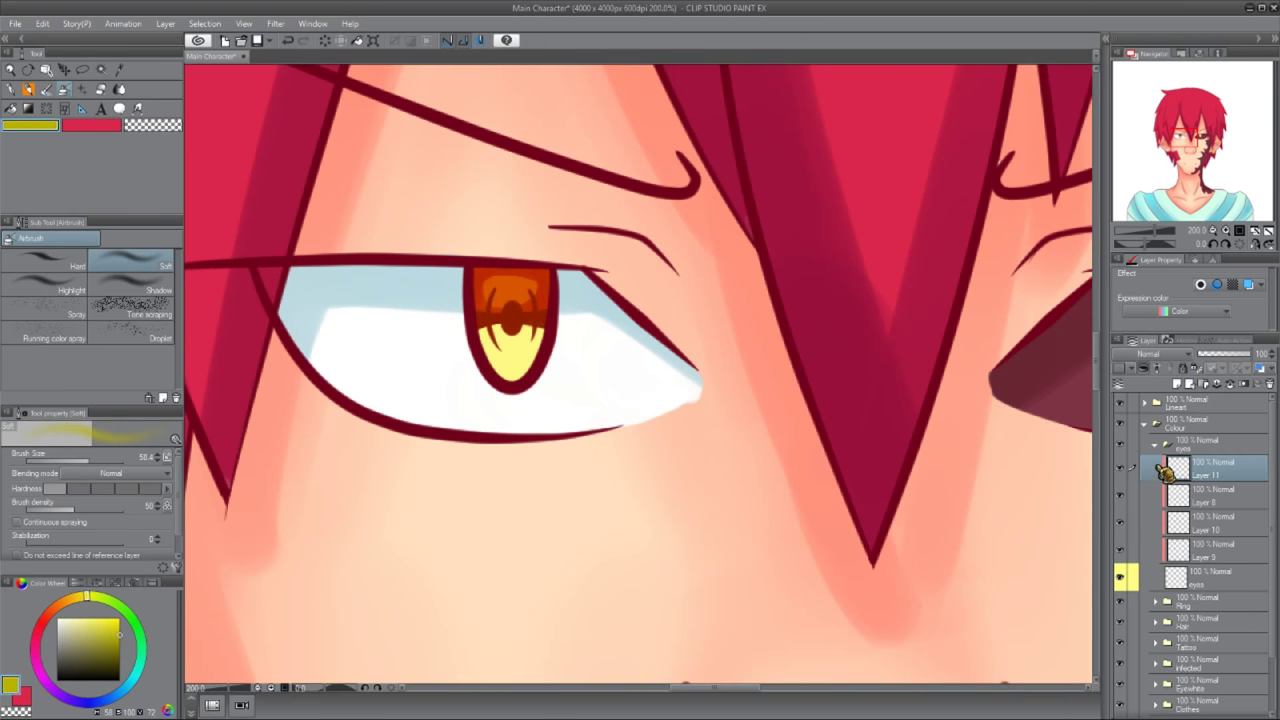
{"action": "mouse_move", "coordinate": [560, 394]}
{"action": "left_mouse_down"}
{"action": "mouse_move", "coordinate": [500, 345]}
{"action": "mouse_move", "coordinate": [425, 325]}
{"action": "left_mouse_up"}
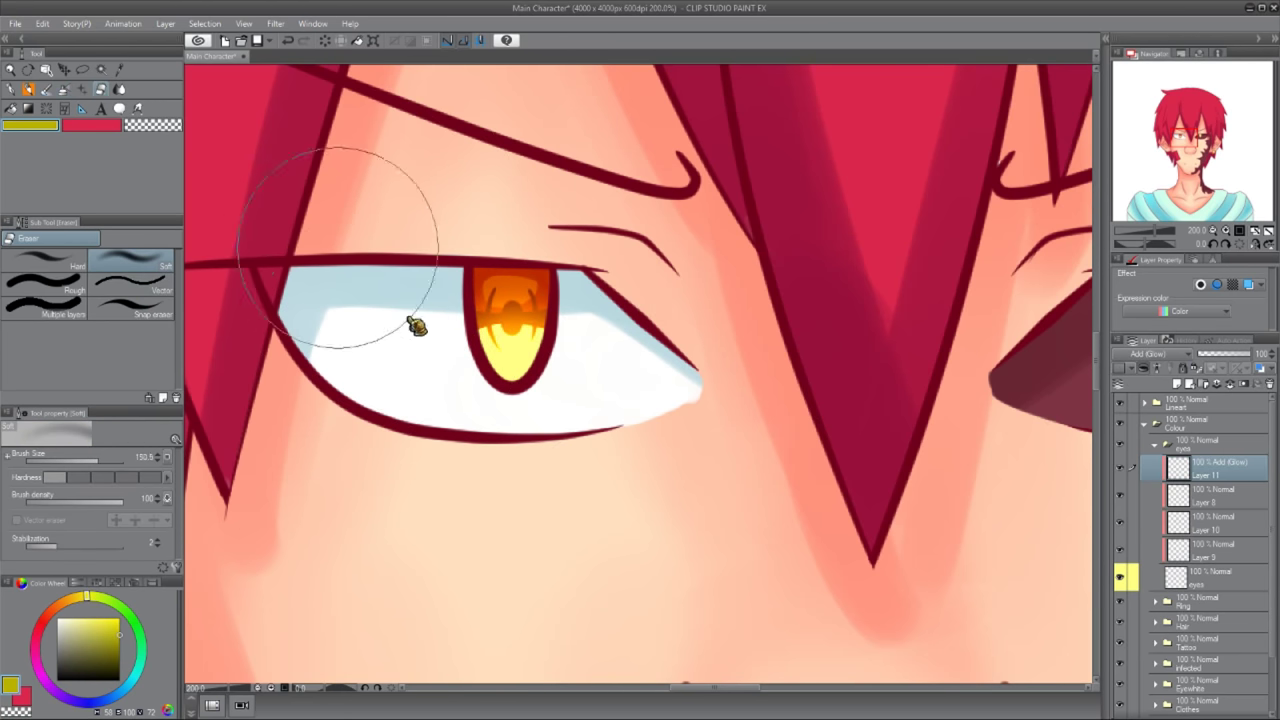
- Erase the glow from the lower part of the iris with the soft eraser
{"action": "left_click_drag", "start_coordinate": [457, 366], "coordinate": [486, 357]}
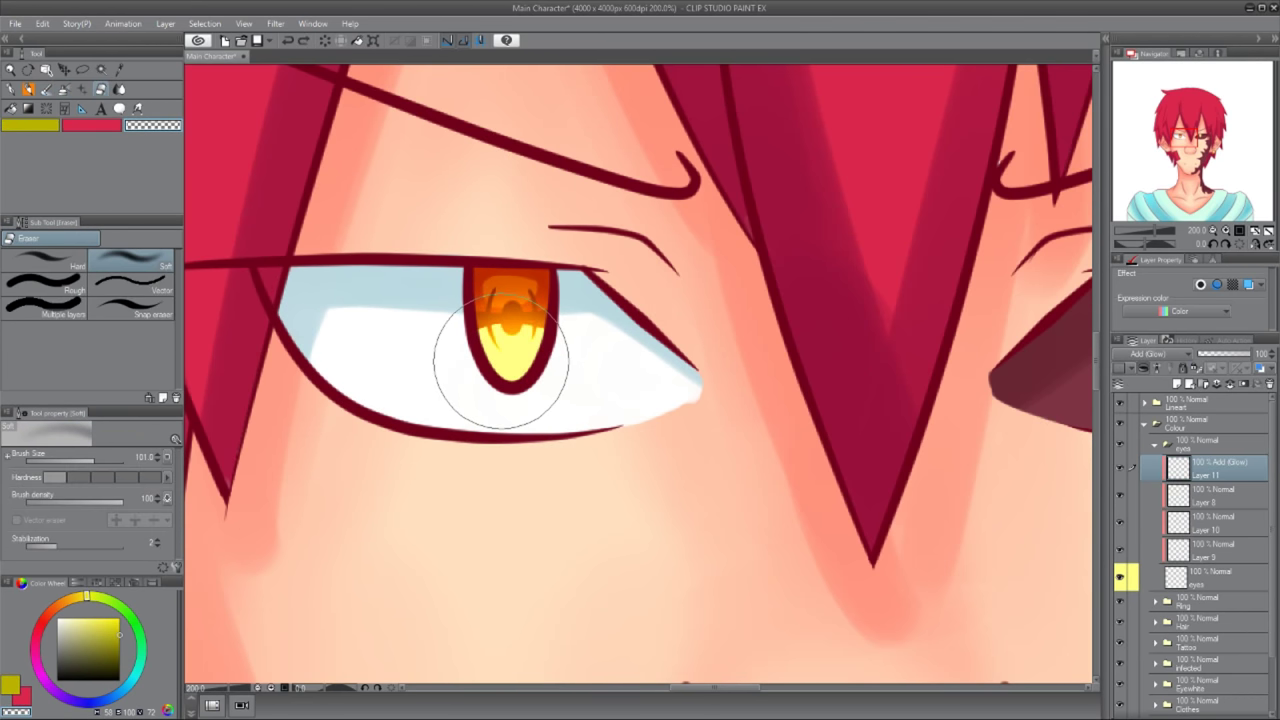
{"action": "key", "text": "comma"}
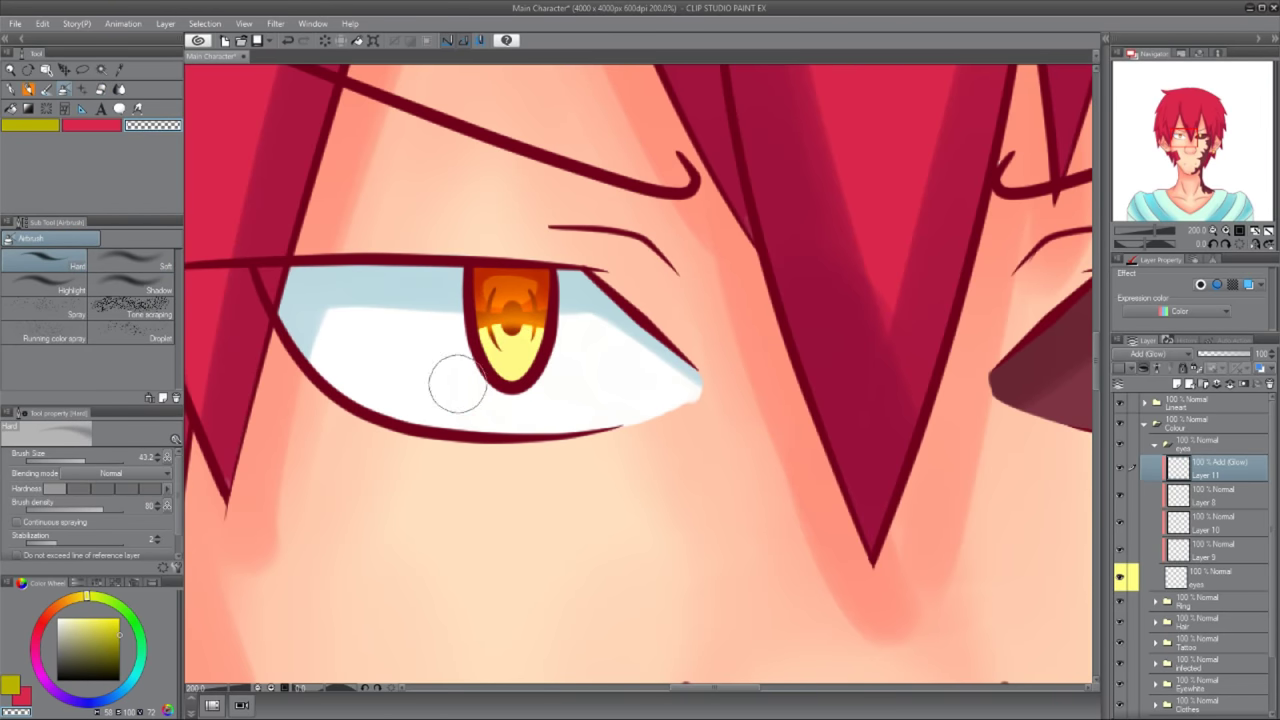
{"action": "scroll", "coordinate": [457, 385], "scroll_direction": "down", "scroll_amount": 3}
{"action": "scroll", "coordinate": [457, 385], "scroll_direction": "up", "scroll_amount": 1}
{"action": "scroll", "coordinate": [457, 385], "scroll_direction": "down", "scroll_amount": 3}
{"action": "scroll", "coordinate": [1013, 396], "scroll_direction": "up", "scroll_amount": 1}
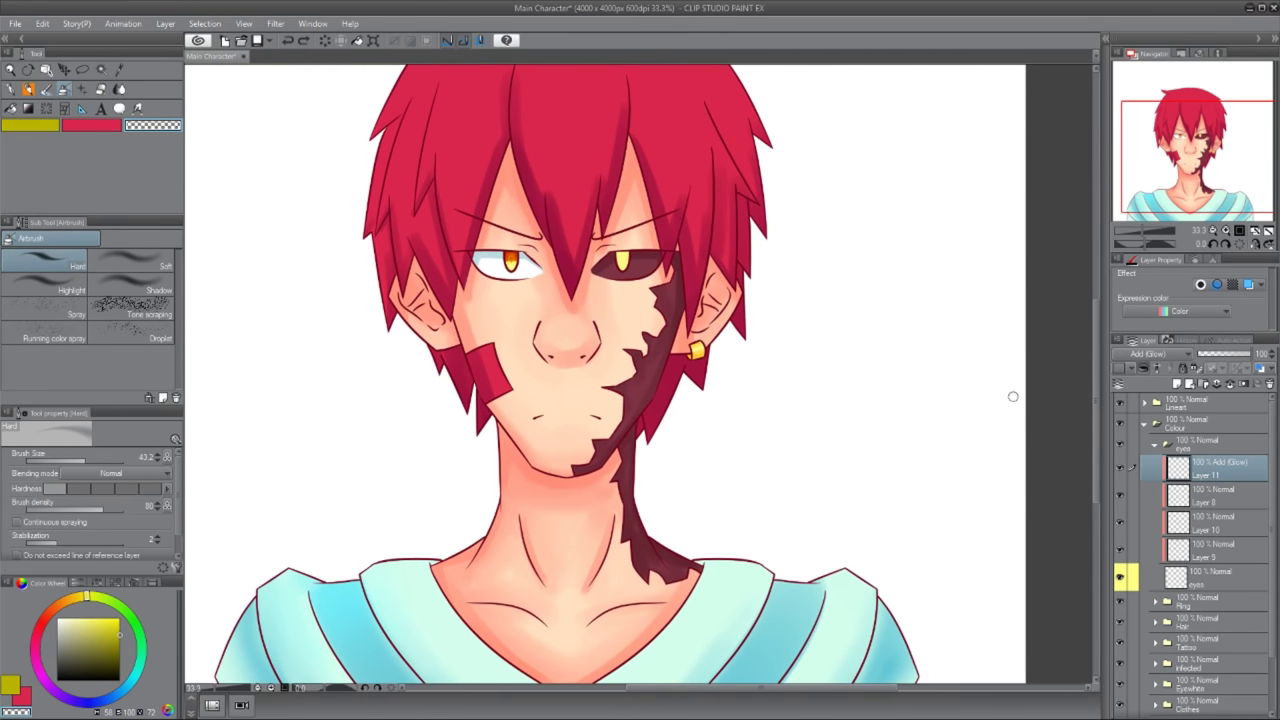
- Collapse the eyes folder and fill a bg layer beneath the character with very dark navy blue
{"action": "left_click", "coordinate": [1155, 444]}
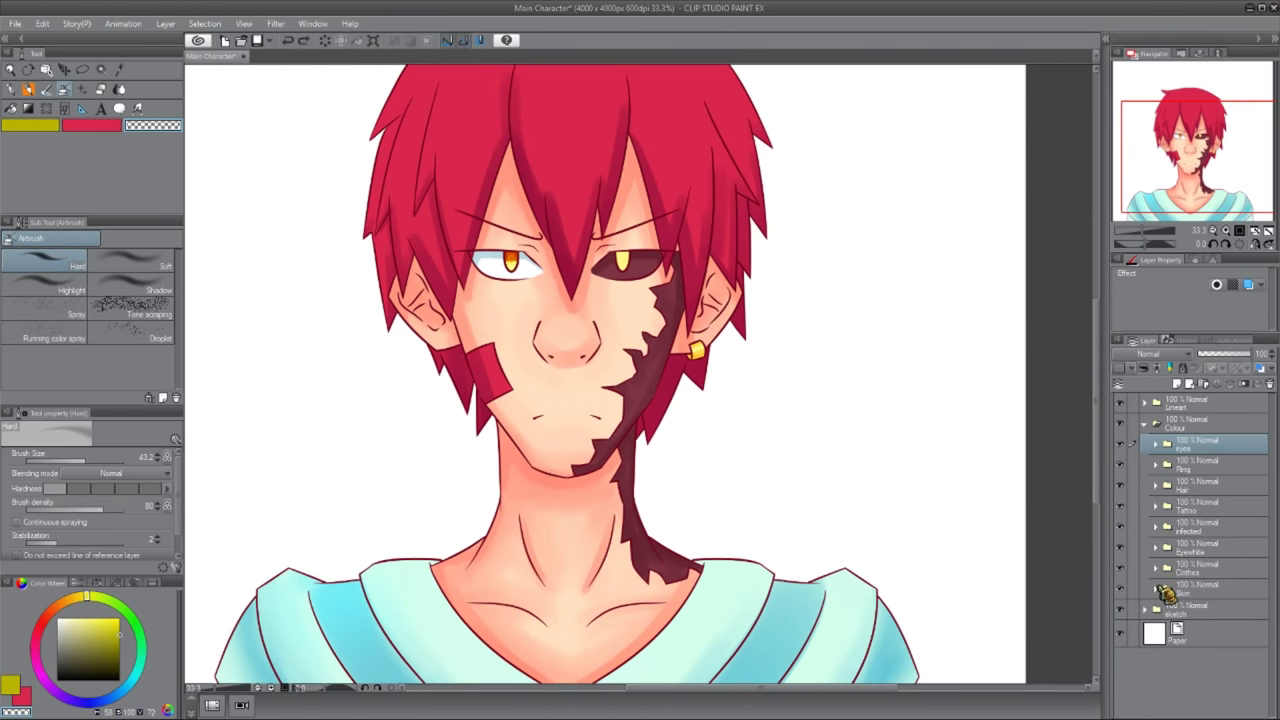
{"action": "scroll", "coordinate": [871, 400], "scroll_direction": "down", "scroll_amount": 3}
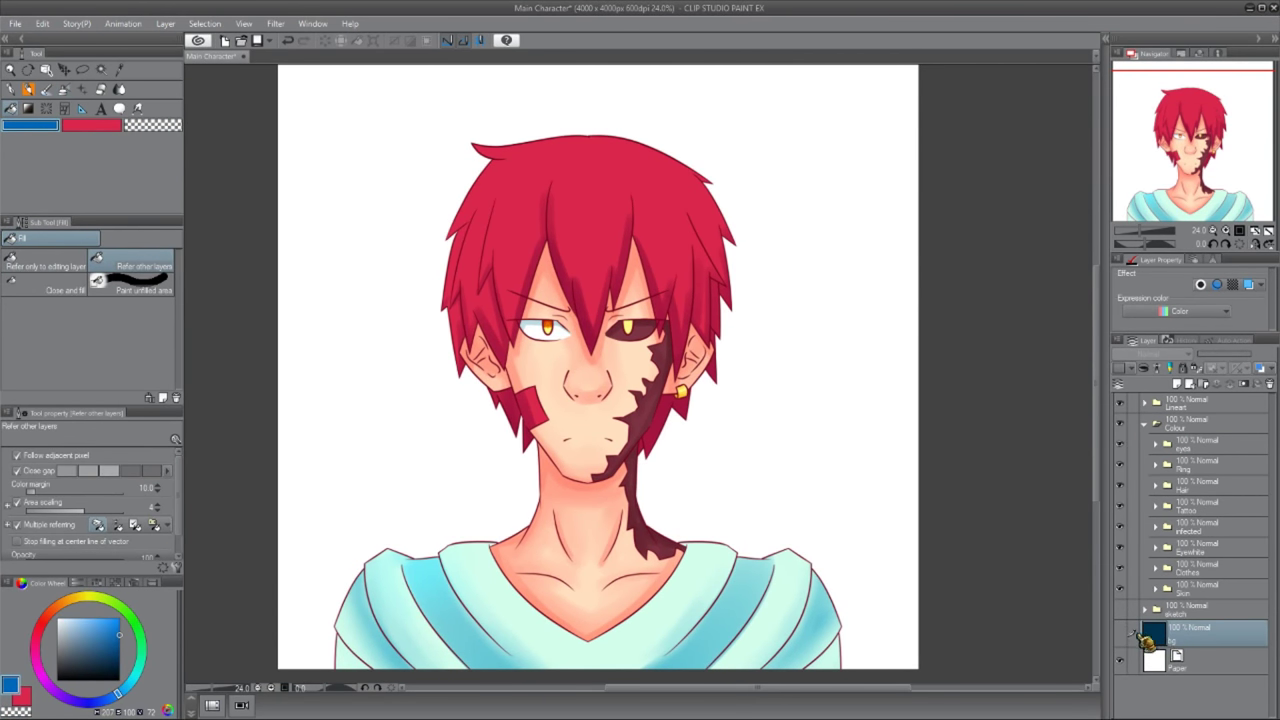
{"action": "left_click", "coordinate": [800, 450]}
{"action": "left_click_drag", "start_coordinate": [800, 450], "coordinate": [825, 460]}
{"action": "left_click", "coordinate": [1155, 589]}
{"action": "left_click", "coordinate": [1247, 605]}
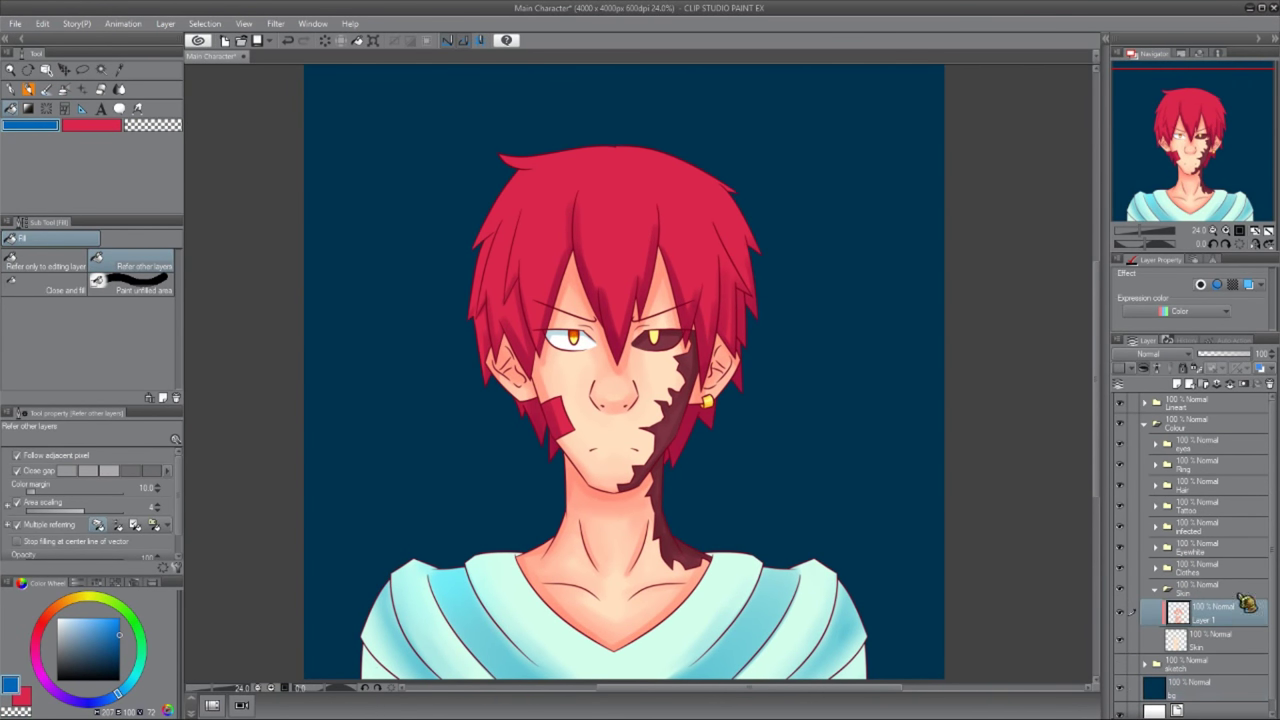
{"action": "left_click", "coordinate": [1205, 688]}
{"action": "left_click", "coordinate": [835, 508]}
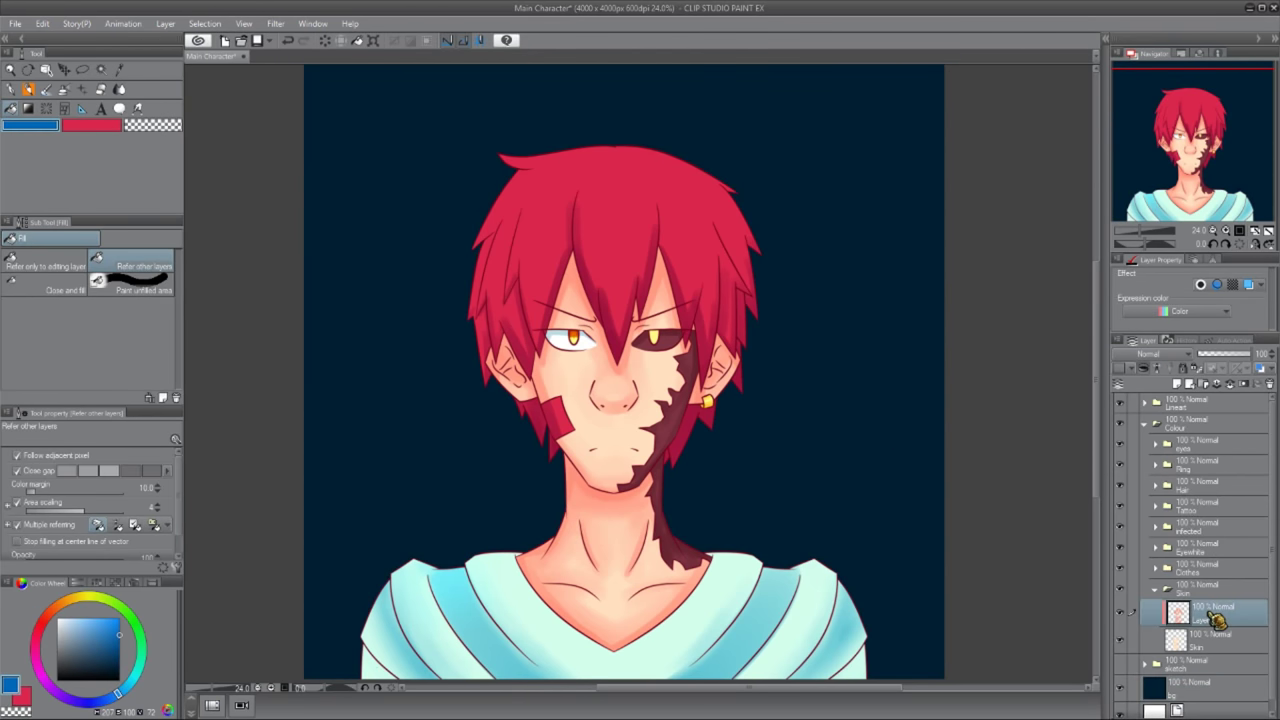
- Shade the skin on the clipped layer in the Skin folder using Dense watercolor in a salmon tone sampled from the neck
{"action": "left_click", "coordinate": [1215, 616]}
{"action": "scroll", "coordinate": [637, 379], "scroll_direction": "up", "scroll_amount": 3}
{"action": "scroll", "coordinate": [768, 115], "scroll_direction": "down", "scroll_amount": 3}
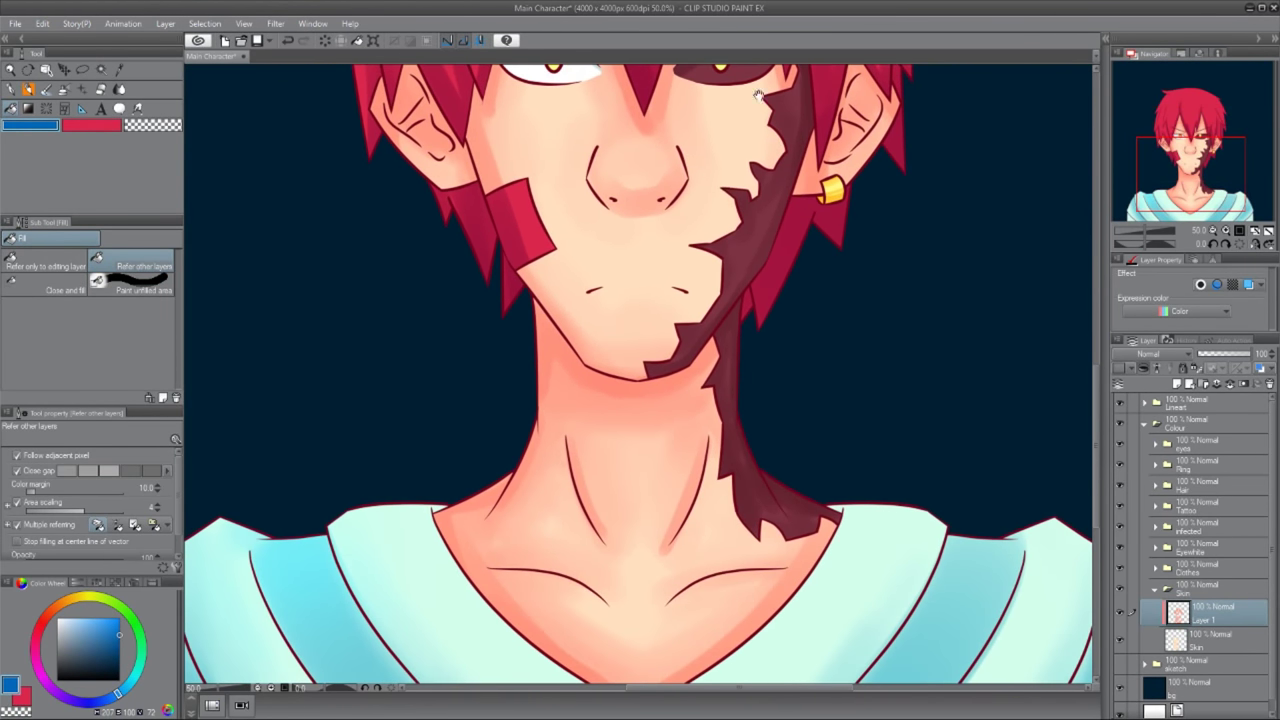
{"action": "scroll", "coordinate": [768, 115], "scroll_direction": "up", "scroll_amount": 2}
{"action": "key", "text": "b"}
{"action": "left_click", "coordinate": [538, 430], "text": "alt"}
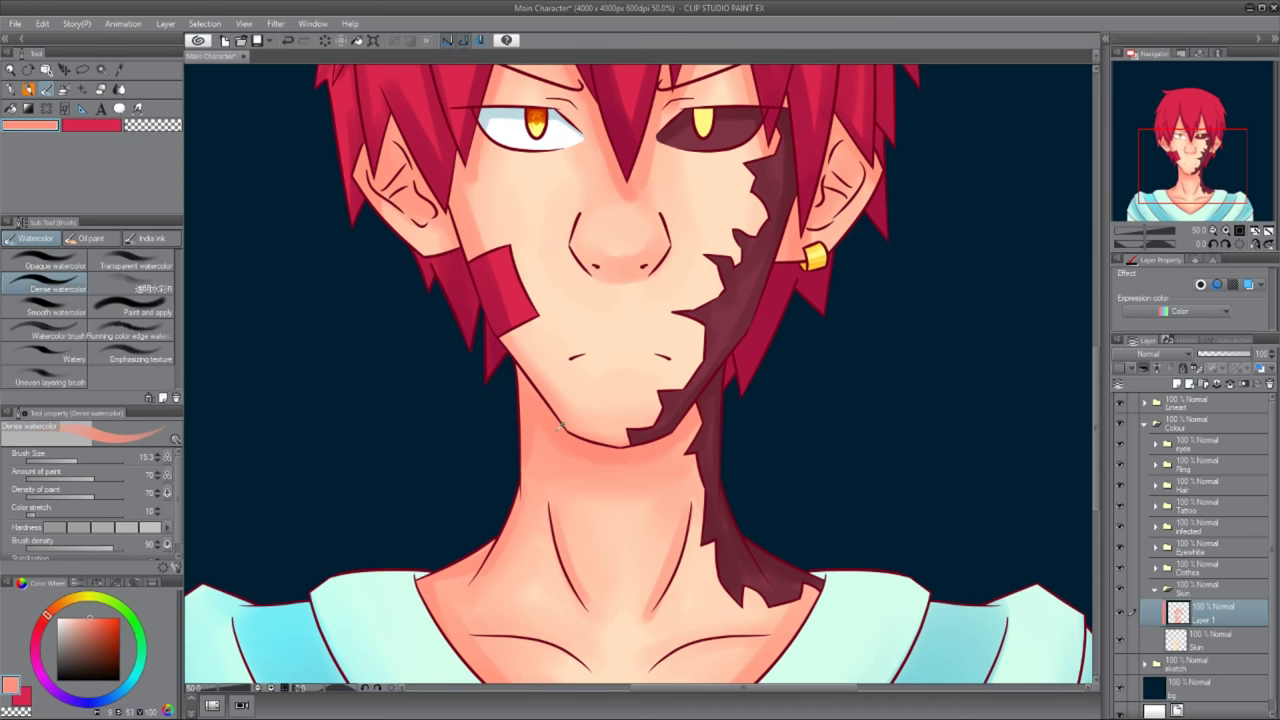
{"action": "left_click_drag", "start_coordinate": [419, 451], "coordinate": [450, 594]}
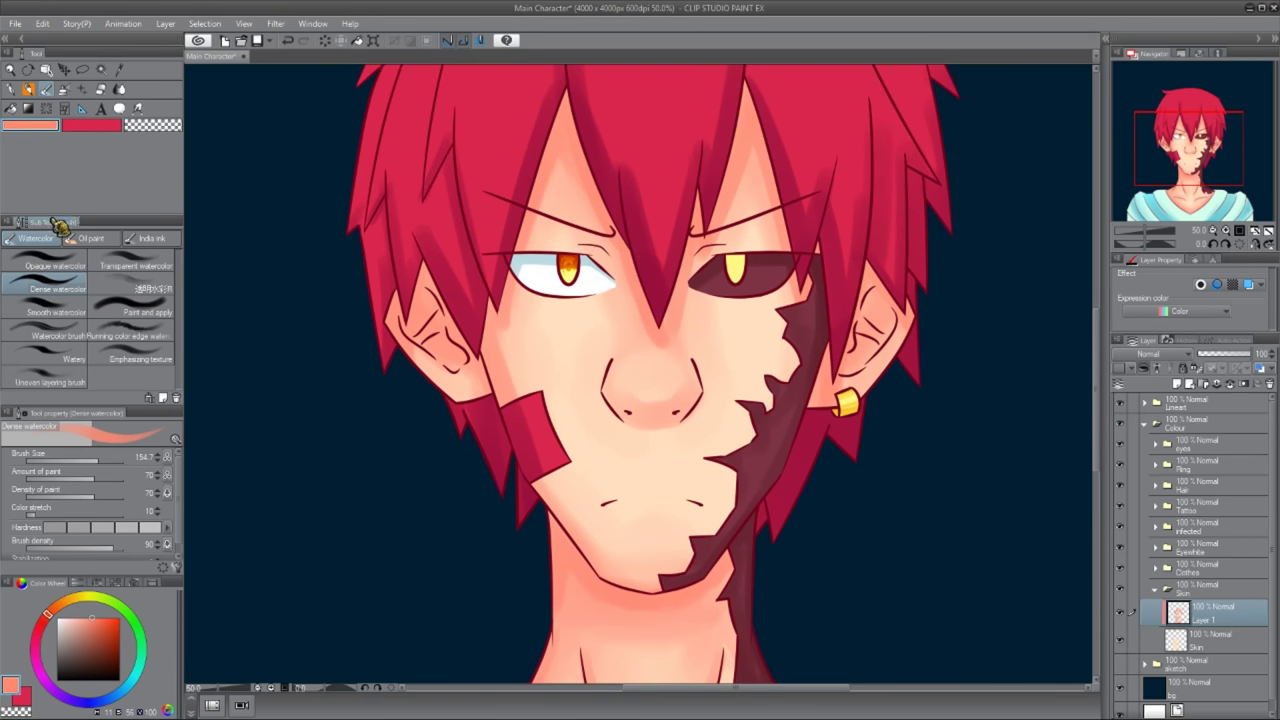
- Soften the salmon shading on the face and neck with the Opaque watercolor brush
{"action": "left_click", "coordinate": [48, 262]}
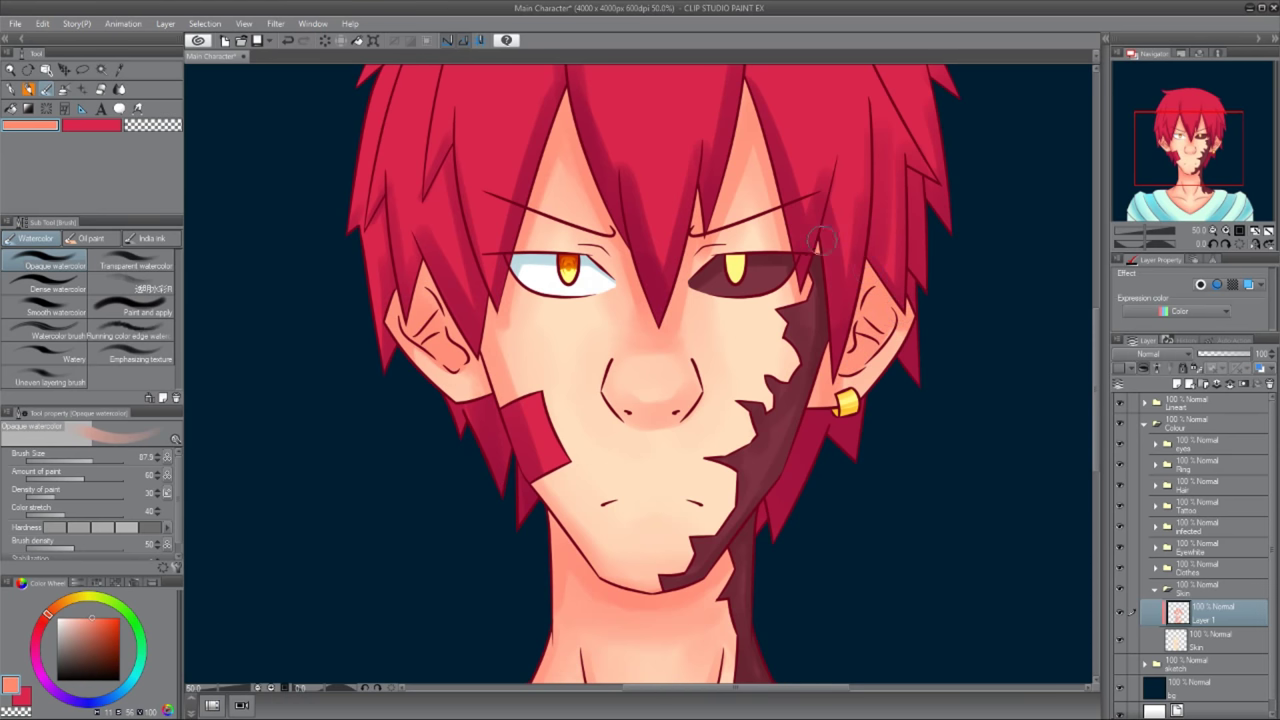
{"action": "left_click_drag", "start_coordinate": [722, 150], "coordinate": [745, 250]}
{"action": "scroll", "coordinate": [533, 272], "scroll_direction": "down", "scroll_amount": 3}
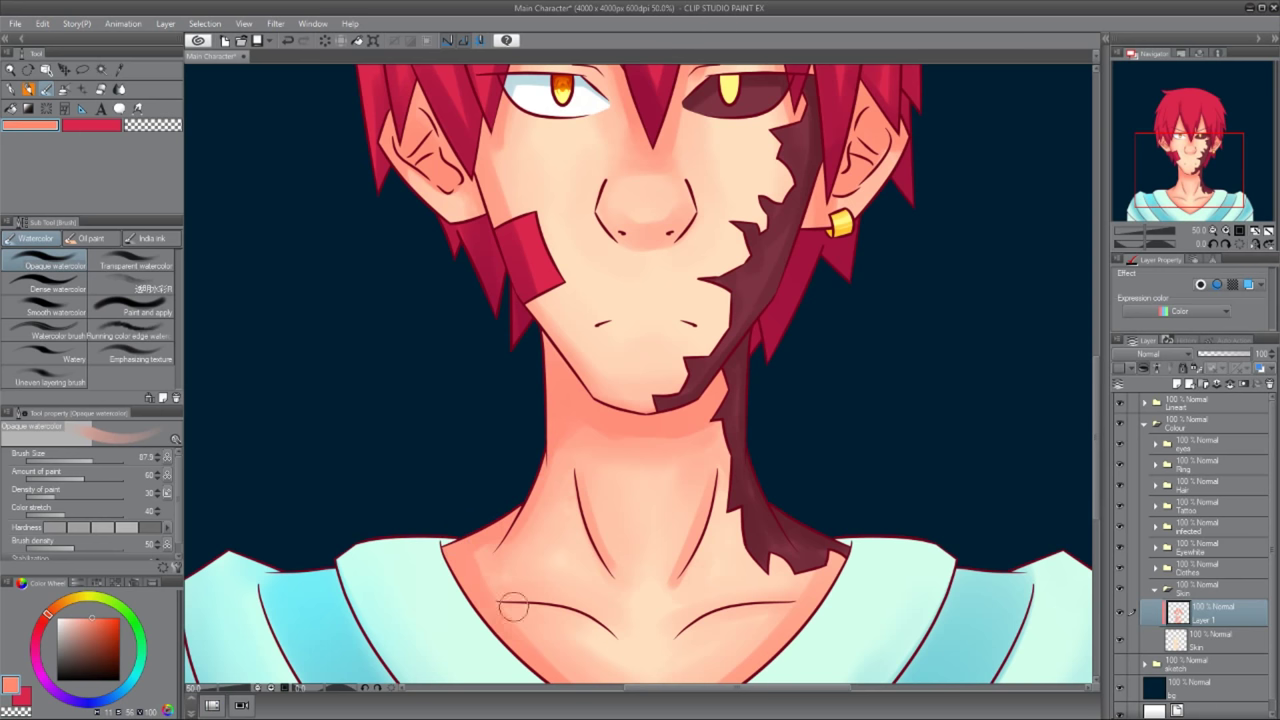
{"action": "scroll", "coordinate": [502, 600], "scroll_direction": "down", "scroll_amount": 1}
{"action": "scroll", "coordinate": [650, 590], "scroll_direction": "up", "scroll_amount": 4}
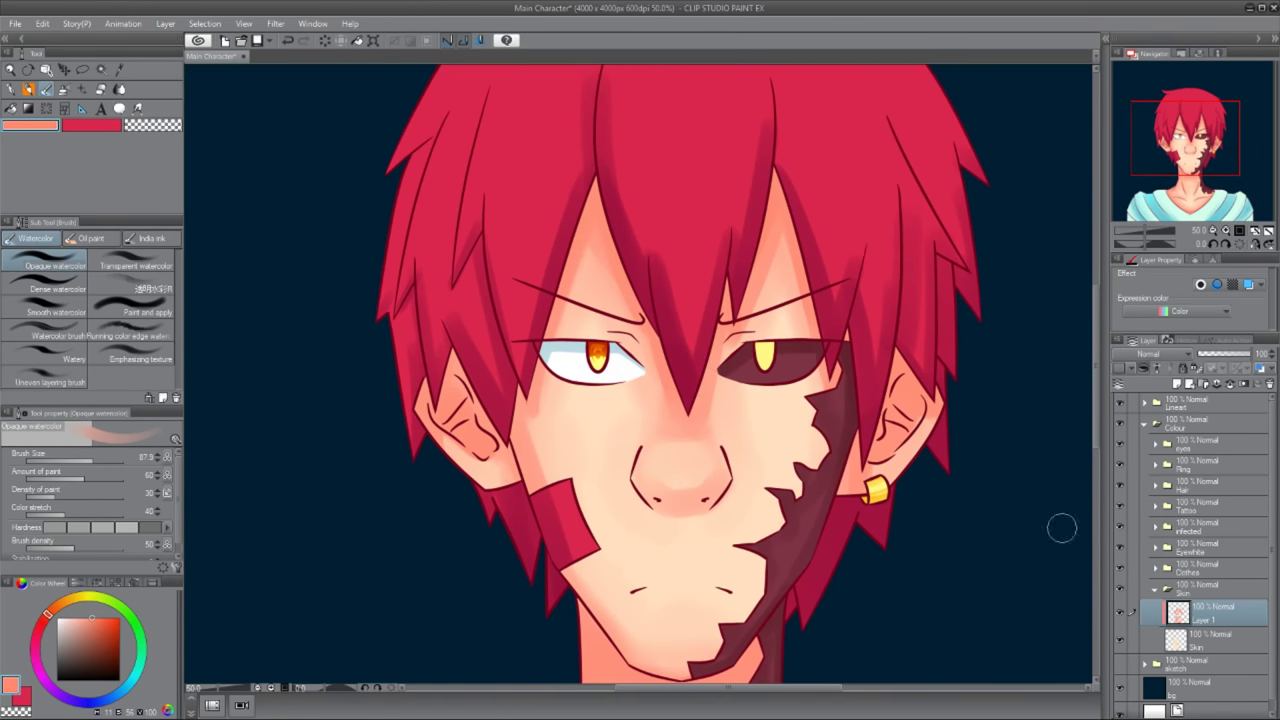
- Apply dark maroon to the infected facial patch on Layer 5 of the infected folder with the textured watercolor brush
{"action": "left_click_drag", "start_coordinate": [1205, 612], "coordinate": [1163, 548]}
{"action": "left_click_drag", "start_coordinate": [700, 450], "coordinate": [612, 398]}
{"action": "left_click", "coordinate": [760, 430], "text": "alt"}
{"action": "left_click_drag", "start_coordinate": [683, 470], "coordinate": [635, 606]}
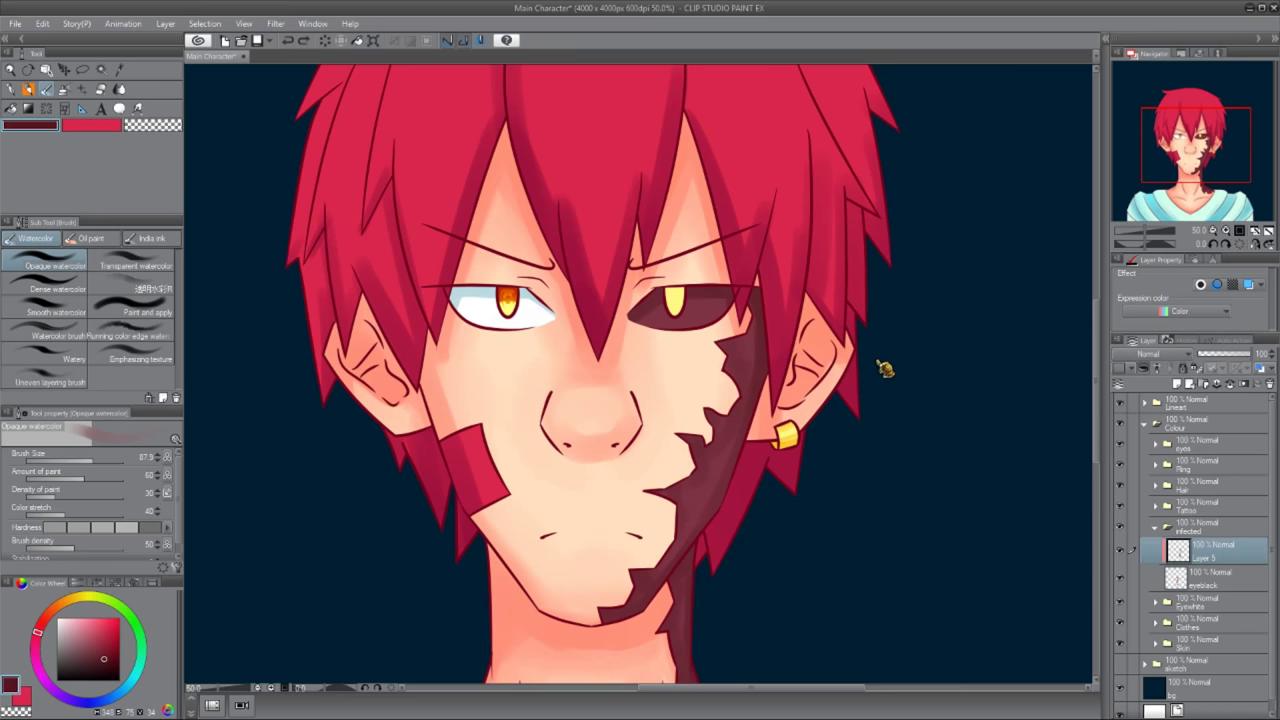
{"action": "left_click", "coordinate": [130, 286]}
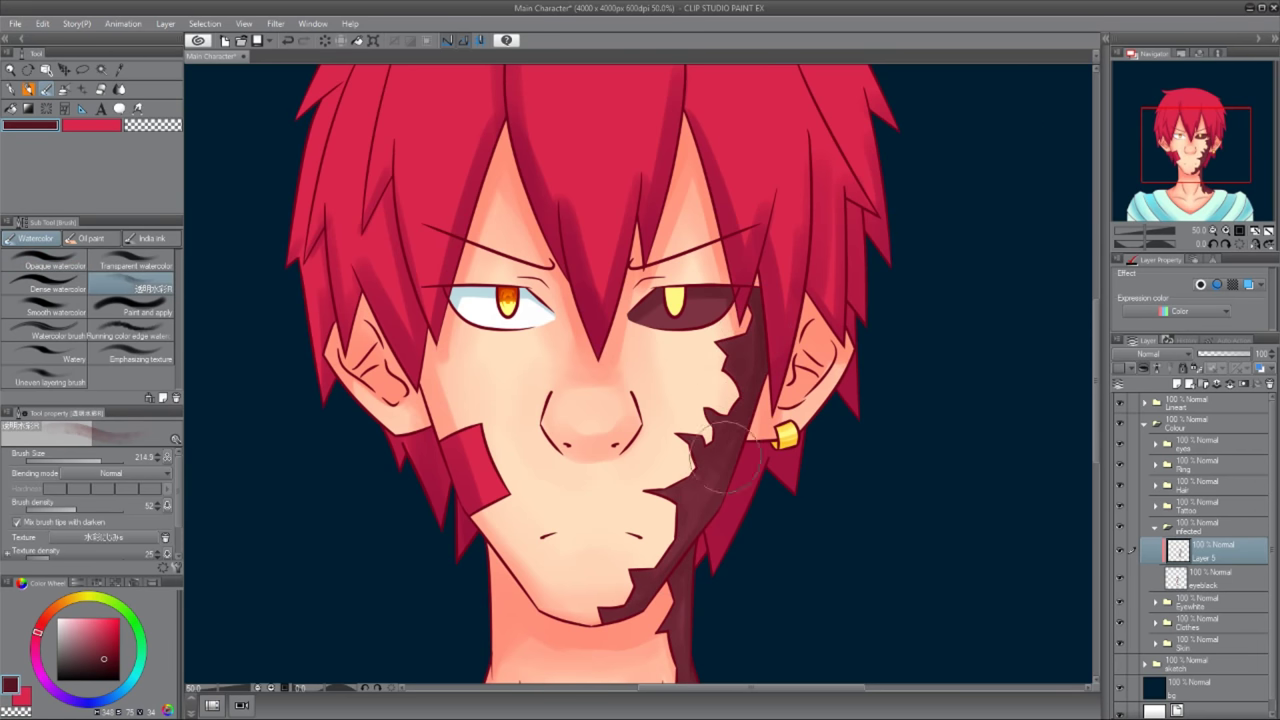
{"action": "scroll", "coordinate": [649, 523], "scroll_direction": "up", "scroll_amount": 3}
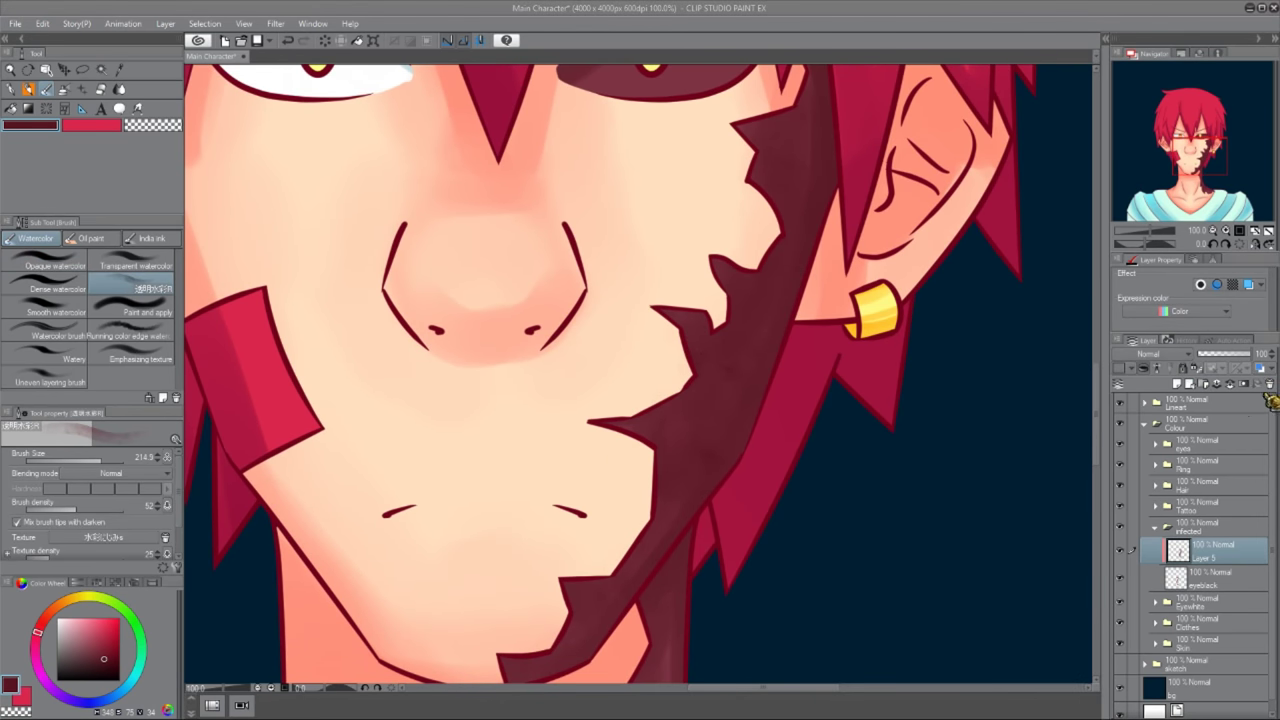
- Clear the infected patch's shading and repaint it in darker tones with the textured watercolor brush at size 112.1
{"action": "scroll", "coordinate": [833, 381], "scroll_direction": "down", "scroll_amount": 1}
{"action": "mouse_move", "coordinate": [833, 381]}
{"action": "left_mouse_down"}
{"action": "mouse_move", "coordinate": [814, 400]}
{"action": "mouse_move", "coordinate": [789, 353]}
{"action": "left_mouse_up"}
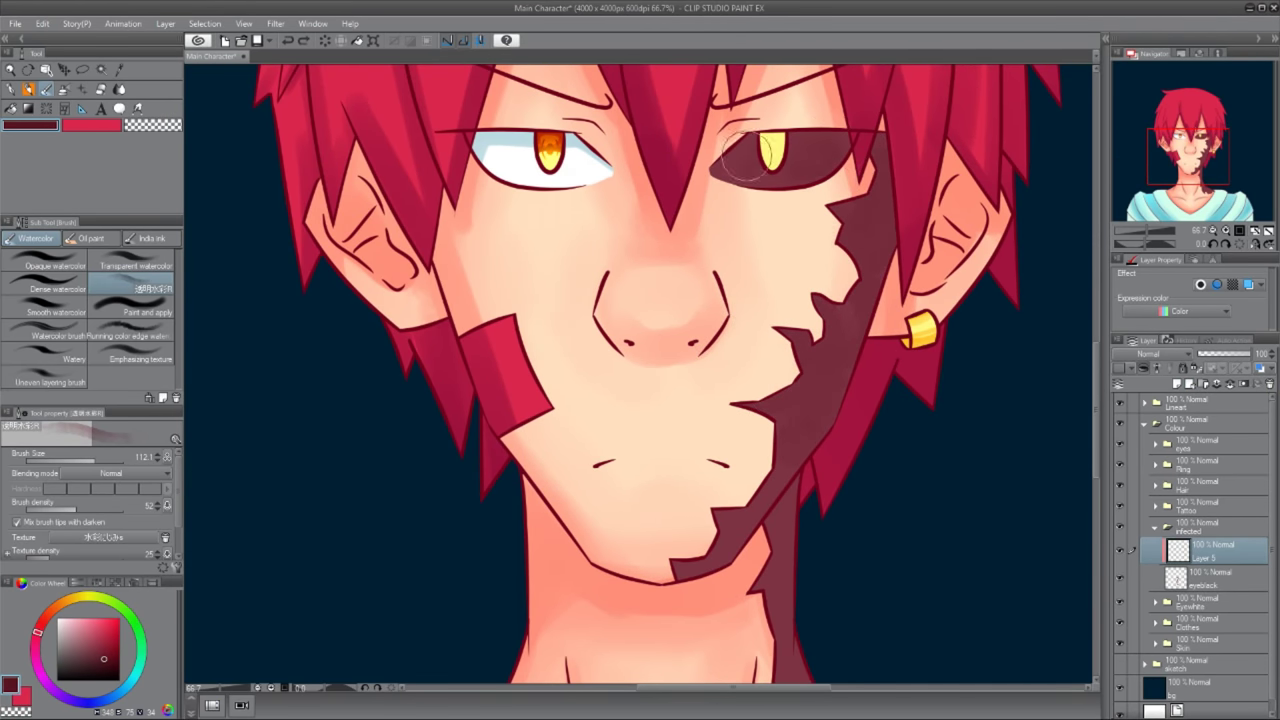
{"action": "left_click_drag", "start_coordinate": [826, 141], "coordinate": [822, 243]}
{"action": "left_click_drag", "start_coordinate": [812, 503], "coordinate": [757, 443]}
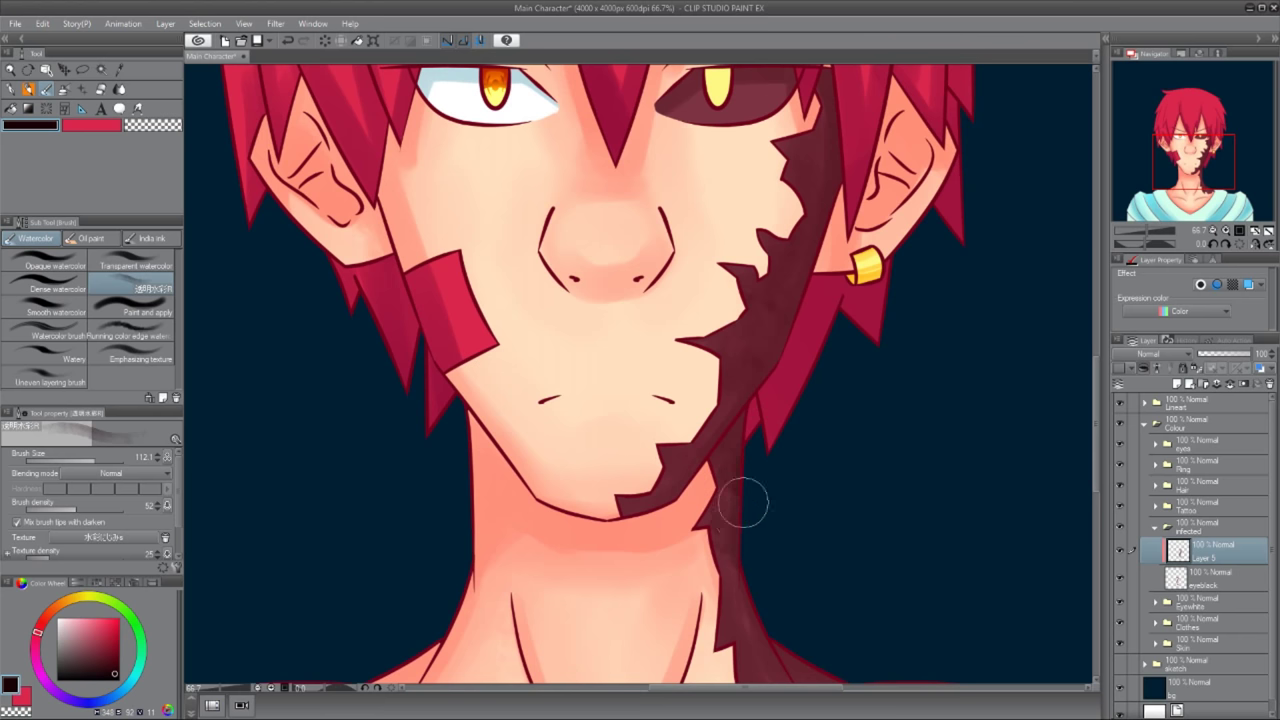
- Raise the brush density to 76 and paint near-black mottled texture over the infected face and neck patch
{"action": "left_click_drag", "start_coordinate": [119, 516], "coordinate": [140, 516]}
{"action": "left_click_drag", "start_coordinate": [795, 318], "coordinate": [790, 258]}
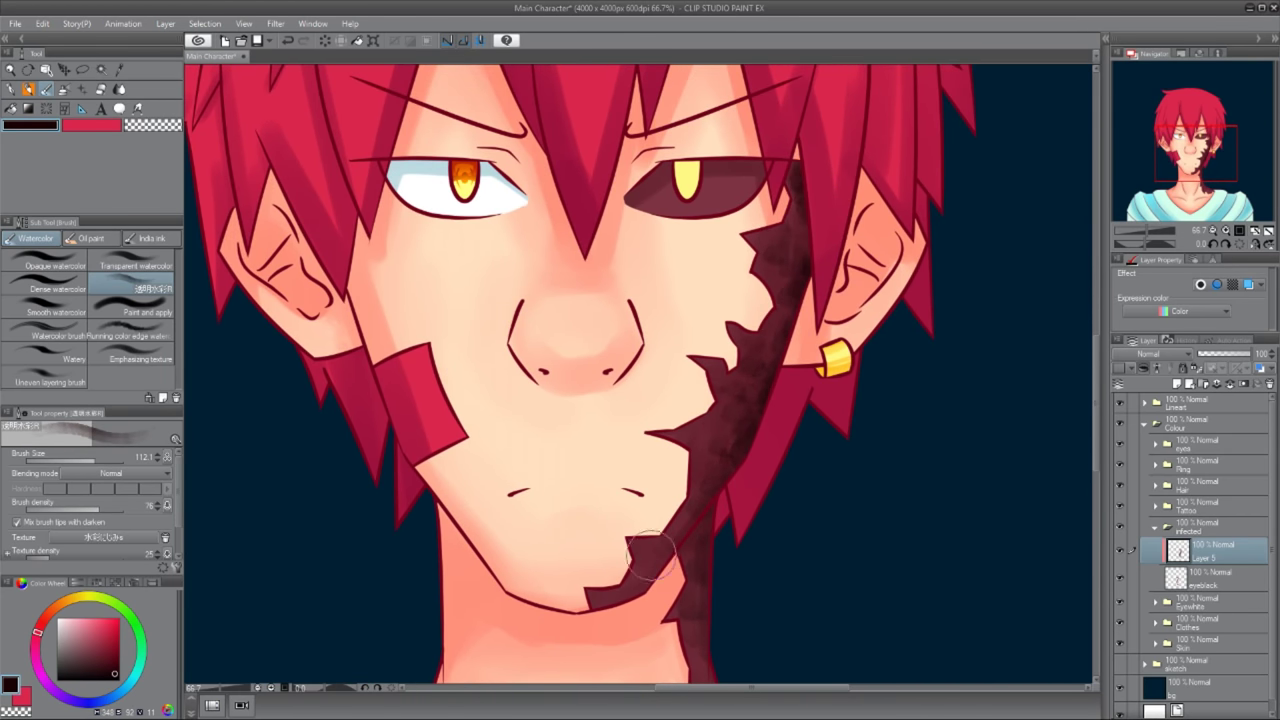
{"action": "scroll", "coordinate": [694, 540], "scroll_direction": "down", "scroll_amount": 3}
{"action": "scroll", "coordinate": [640, 500], "scroll_direction": "down", "scroll_amount": 2}
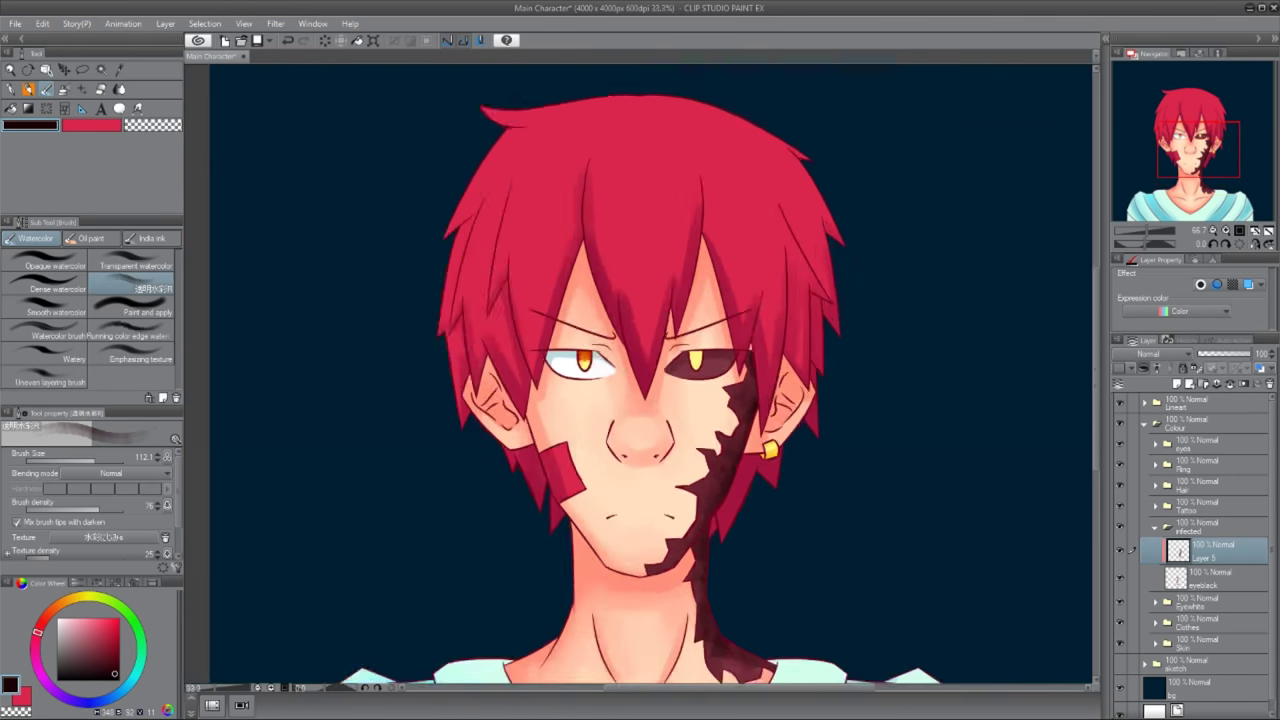
- Smooth the mottled texture along the infected face and neck patch with the Blend tool
{"action": "scroll", "coordinate": [620, 500], "scroll_direction": "up", "scroll_amount": 1}
{"action": "scroll", "coordinate": [698, 361], "scroll_direction": "up", "scroll_amount": 2}
{"action": "key", "text": "j"}
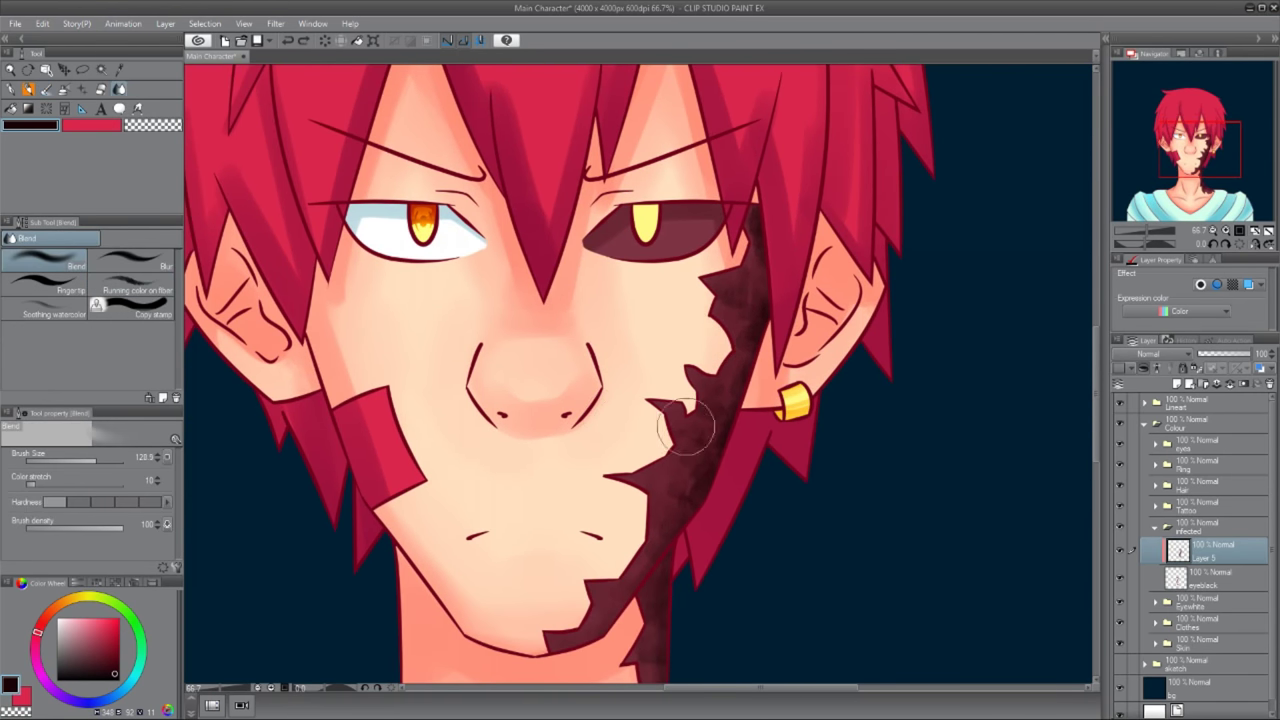
{"action": "scroll", "coordinate": [661, 520], "scroll_direction": "down", "scroll_amount": 3}
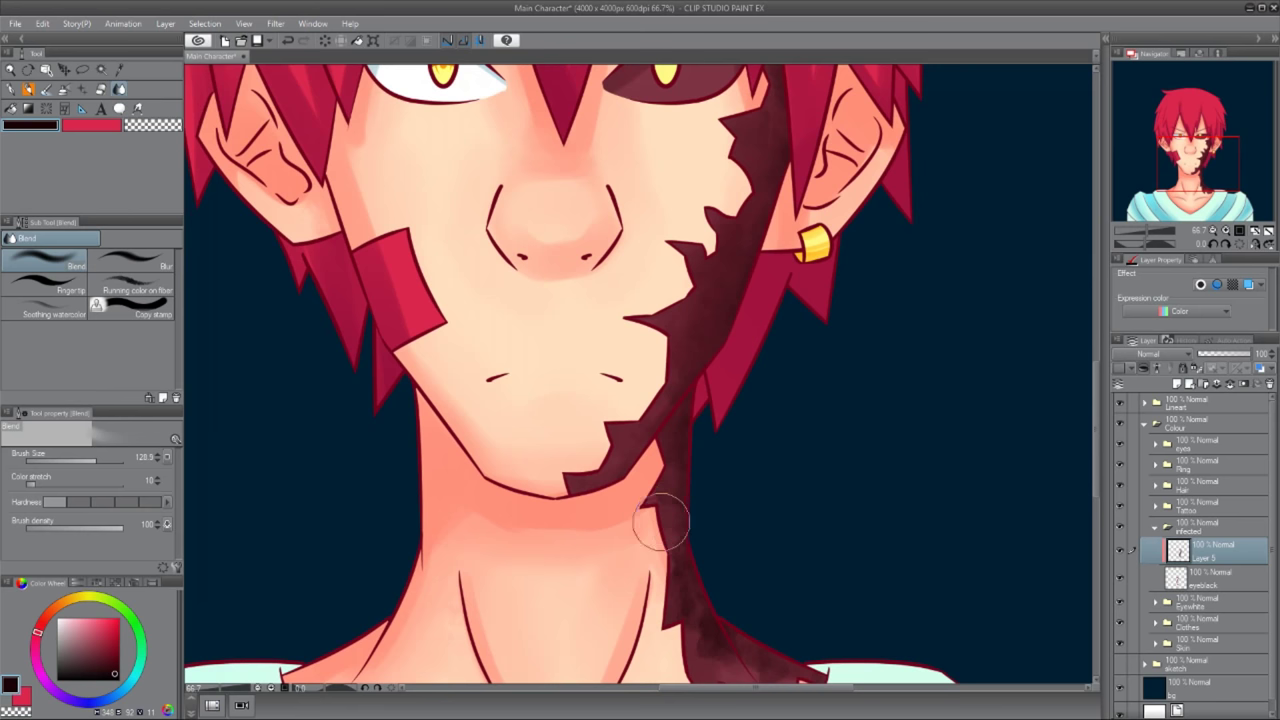
{"action": "scroll", "coordinate": [714, 627], "scroll_direction": "down", "scroll_amount": 3}
{"action": "scroll", "coordinate": [676, 283], "scroll_direction": "up", "scroll_amount": 5}
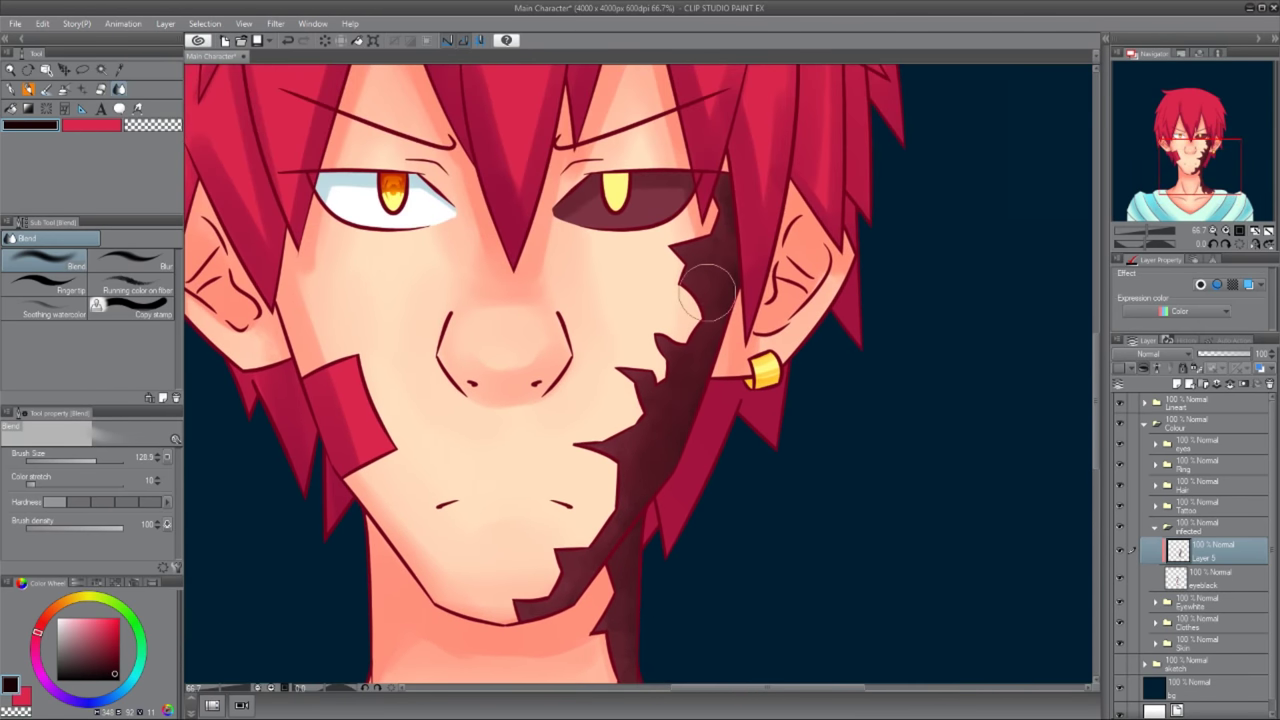
- Paint dark maroon shading along the infected facial patch with Opaque watercolor, using a colour sampled from the patch
{"action": "key", "text": "minus"}
{"action": "key", "text": "b"}
{"action": "left_click", "coordinate": [634, 487], "text": "alt"}
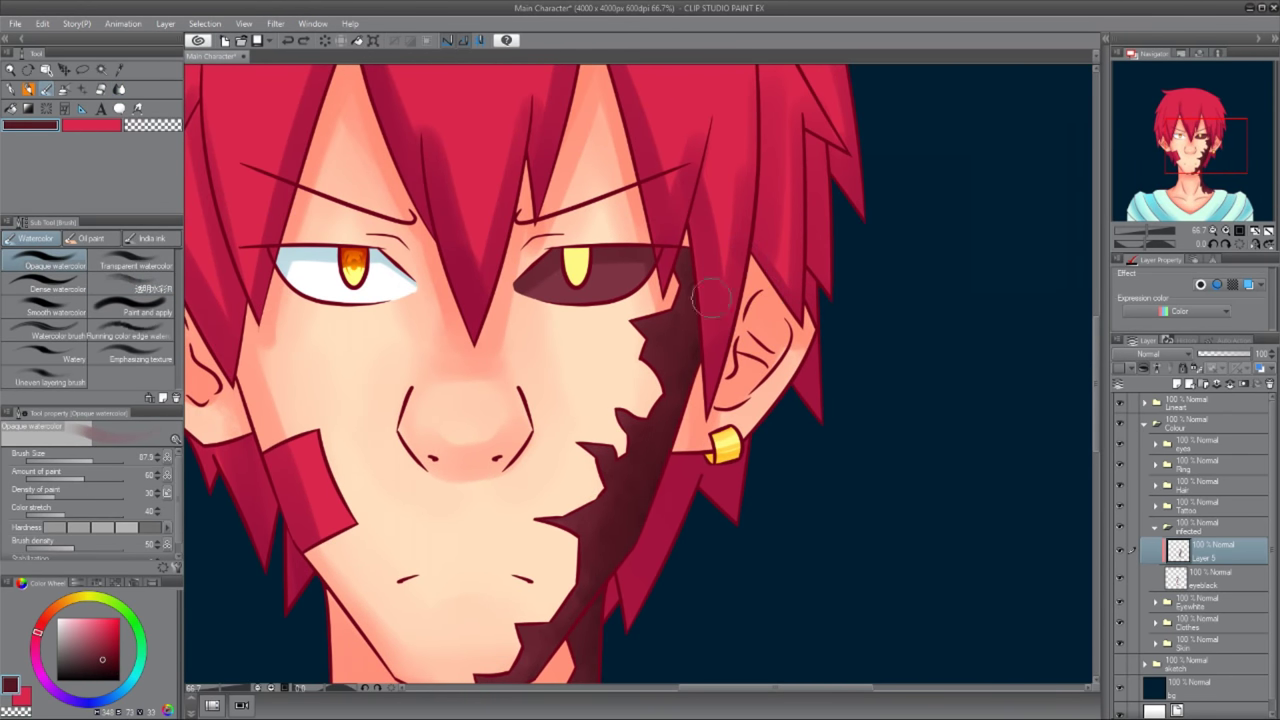
{"action": "scroll", "coordinate": [705, 433], "scroll_direction": "down", "scroll_amount": 2}
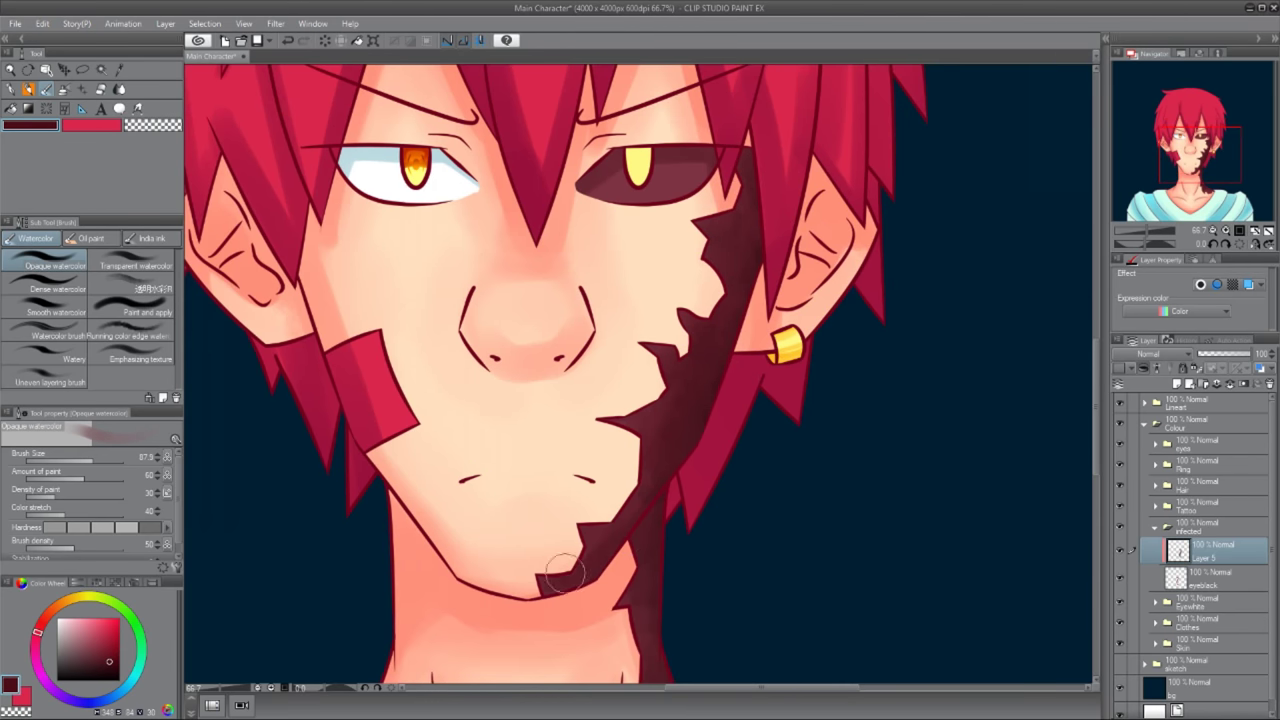
{"action": "scroll", "coordinate": [705, 433], "scroll_direction": "down", "scroll_amount": 2}
{"action": "scroll", "coordinate": [640, 450], "scroll_direction": "up", "scroll_amount": 2}
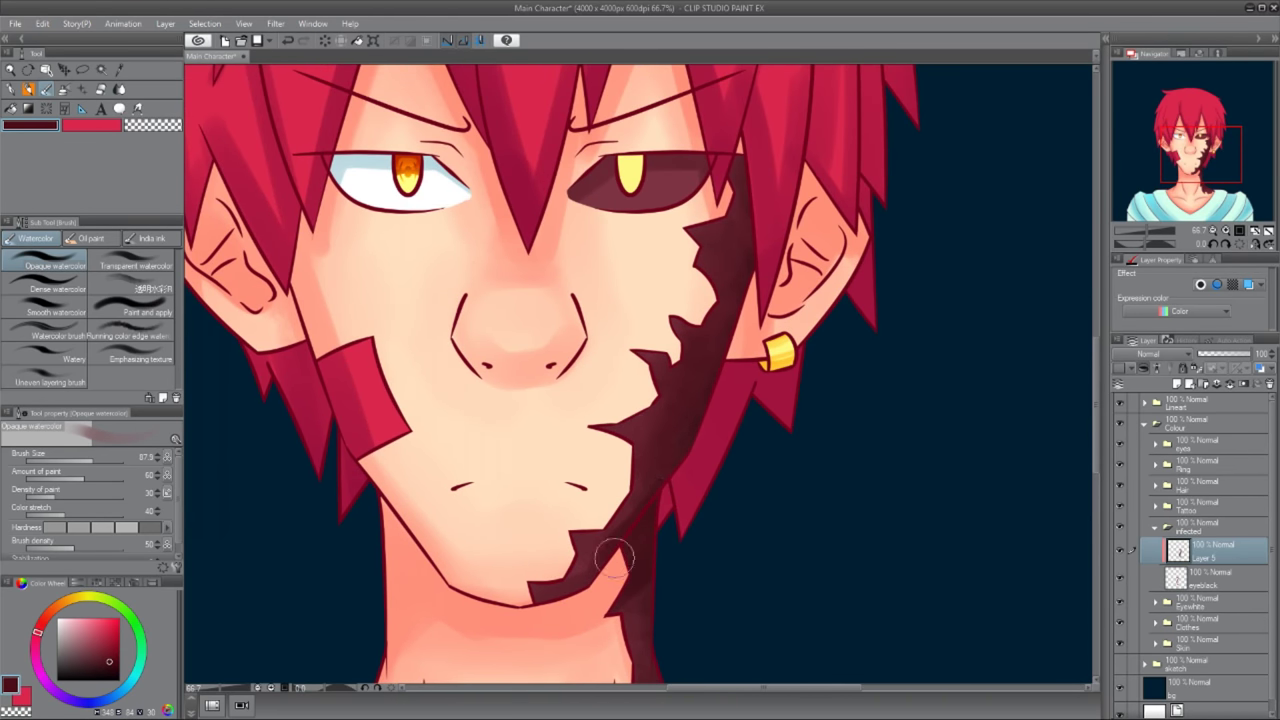
- Continue the dark maroon Opaque watercolor shading down the infected patch on the neck and shoulder
{"action": "key", "text": "minus"}
{"action": "scroll", "coordinate": [590, 285], "scroll_direction": "down", "scroll_amount": 3}
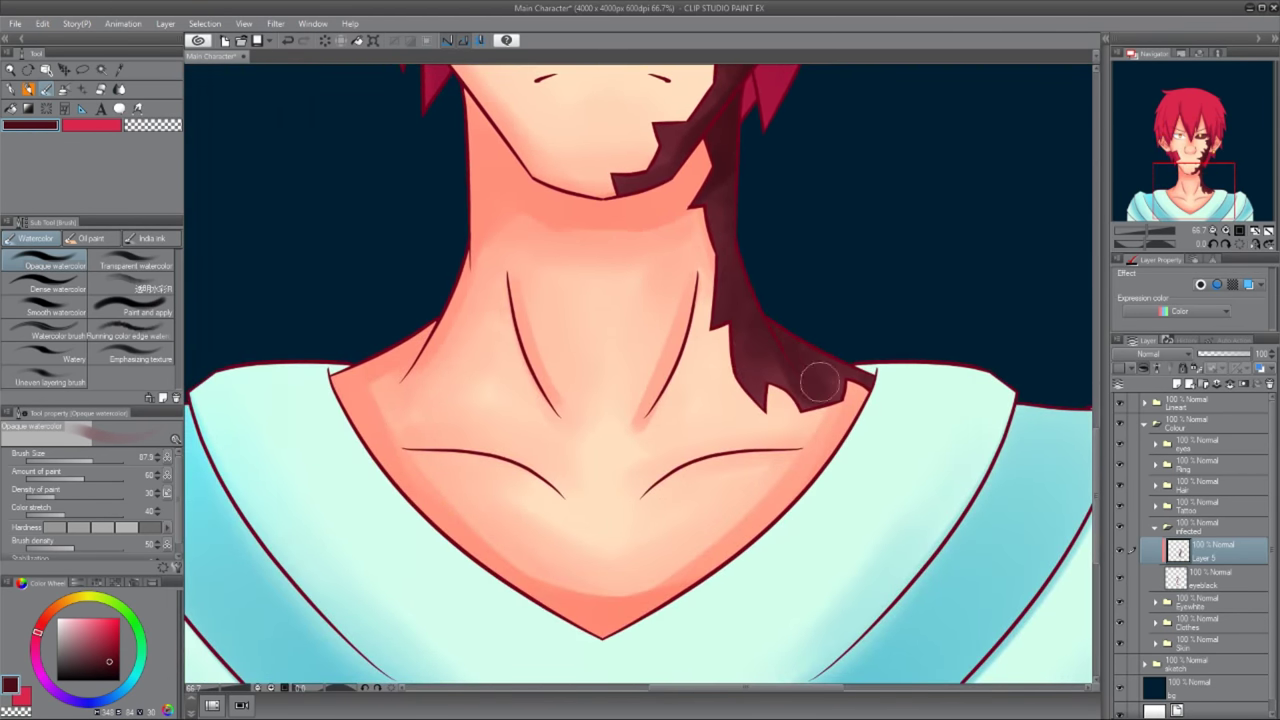
{"action": "key", "text": "minus"}
{"action": "scroll", "coordinate": [851, 337], "scroll_direction": "up", "scroll_amount": 3}
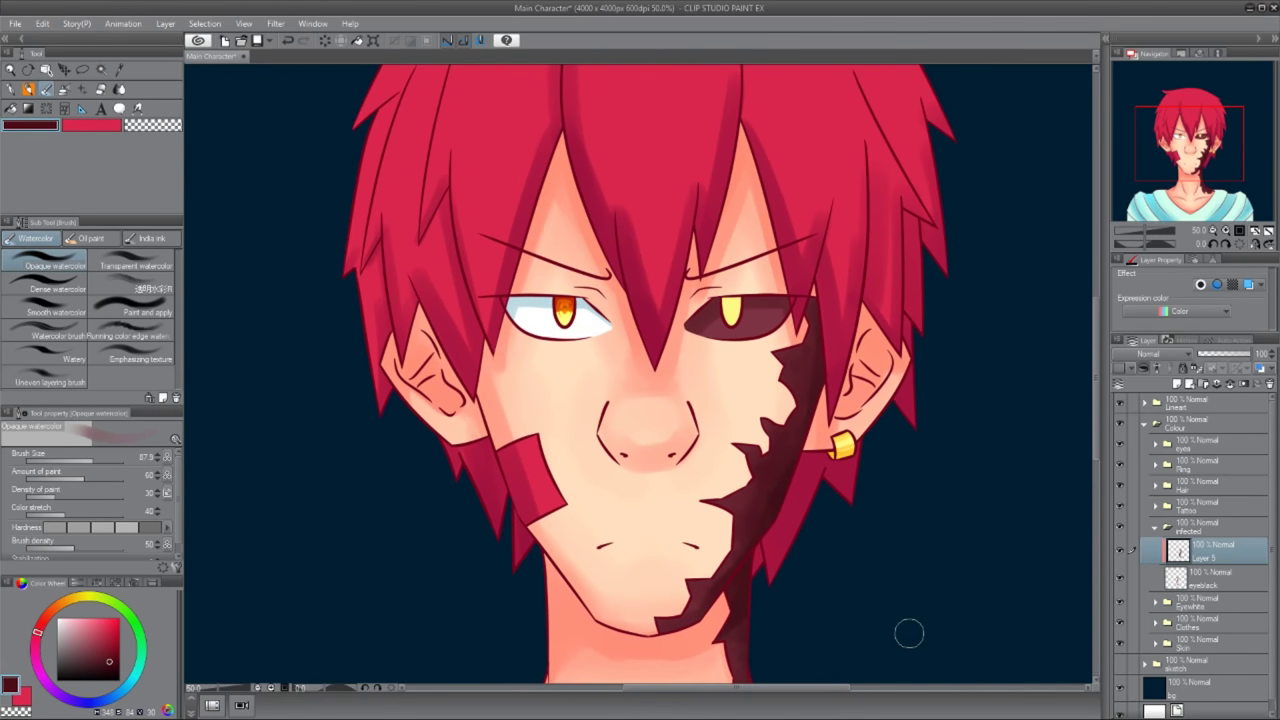
- Paint dark crimson Opaque watercolor shading over the fringe and crown on the shading layer in the Hair folder
{"action": "left_click_drag", "start_coordinate": [1160, 535], "coordinate": [1170, 528]}
{"action": "left_click_drag", "start_coordinate": [763, 310], "coordinate": [710, 336]}
{"action": "left_click_drag", "start_coordinate": [1162, 532], "coordinate": [1157, 517]}
{"action": "left_click", "coordinate": [1167, 505]}
{"action": "left_click", "coordinate": [1155, 485]}
{"action": "left_click", "coordinate": [1200, 510]}
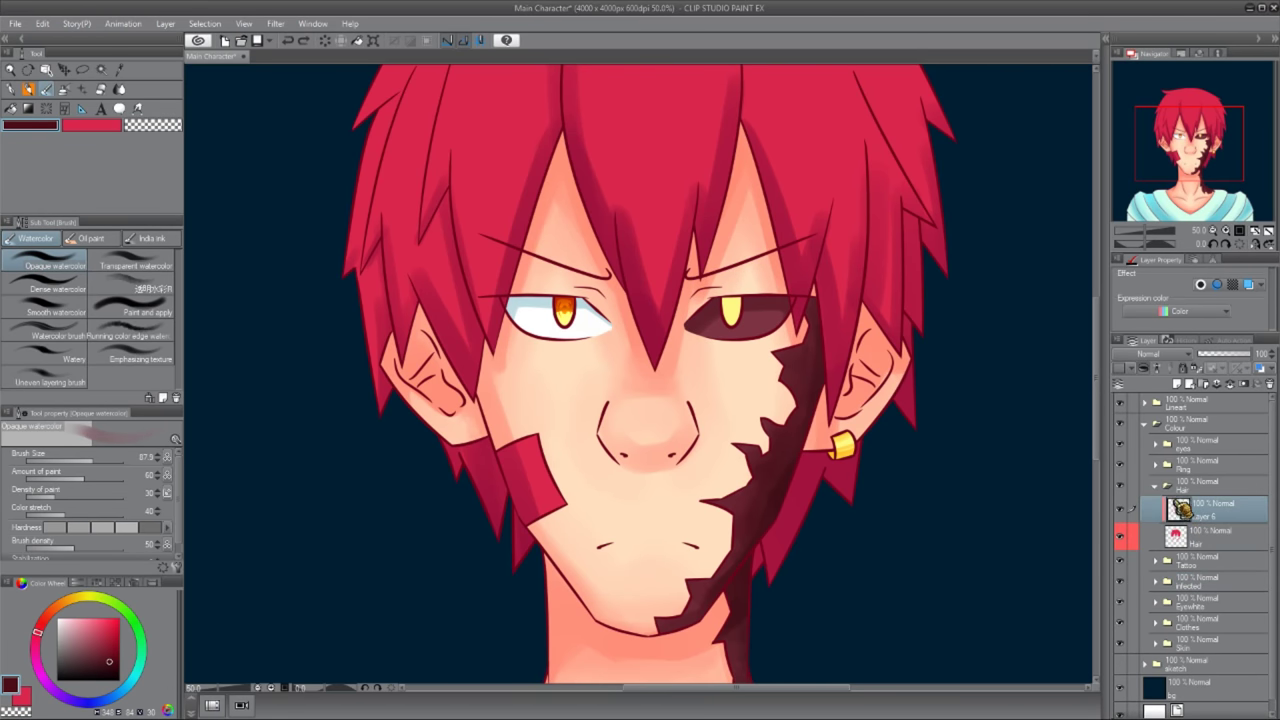
{"action": "mouse_move", "coordinate": [704, 188]}
{"action": "left_mouse_down"}
{"action": "mouse_move", "coordinate": [728, 296]}
{"action": "mouse_move", "coordinate": [720, 430]}
{"action": "left_mouse_up"}
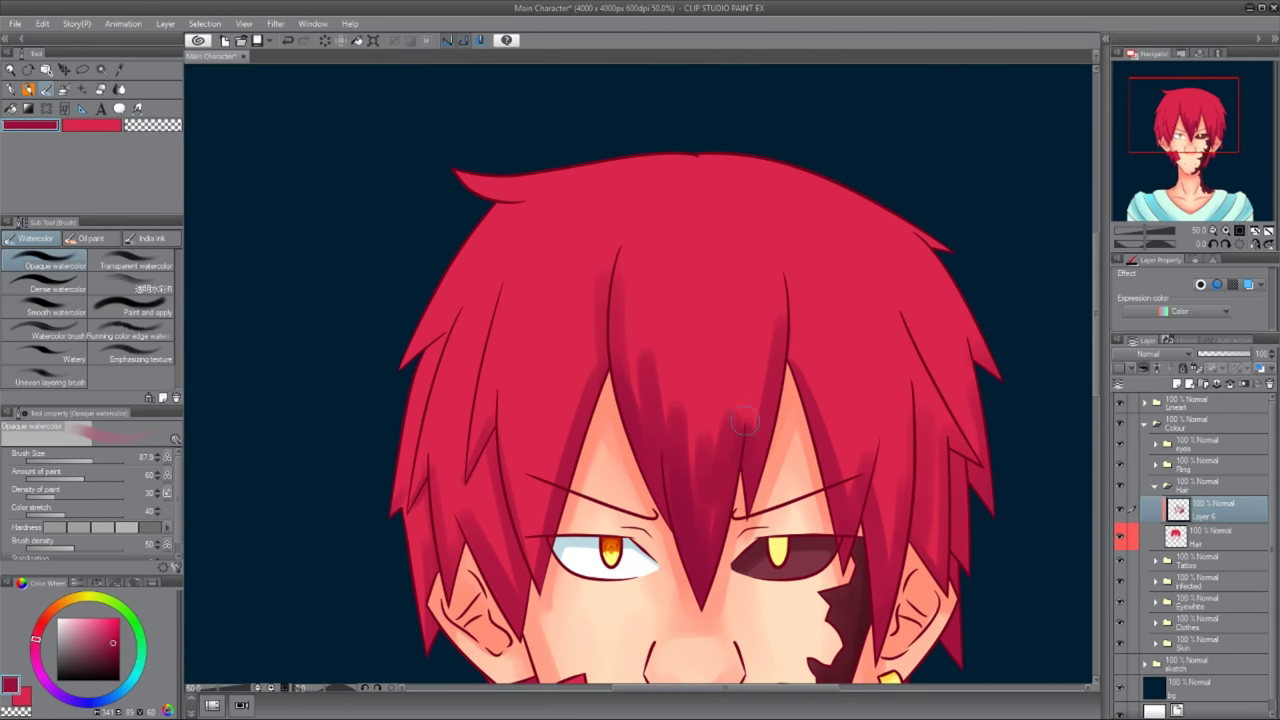
{"action": "mouse_move", "coordinate": [572, 165]}
{"action": "left_mouse_down"}
{"action": "mouse_move", "coordinate": [590, 205]}
{"action": "mouse_move", "coordinate": [680, 200]}
{"action": "mouse_move", "coordinate": [729, 134]}
{"action": "mouse_move", "coordinate": [937, 270]}
{"action": "mouse_move", "coordinate": [700, 280]}
{"action": "mouse_move", "coordinate": [497, 470]}
{"action": "mouse_move", "coordinate": [531, 417]}
{"action": "mouse_move", "coordinate": [595, 404]}
{"action": "left_mouse_up"}
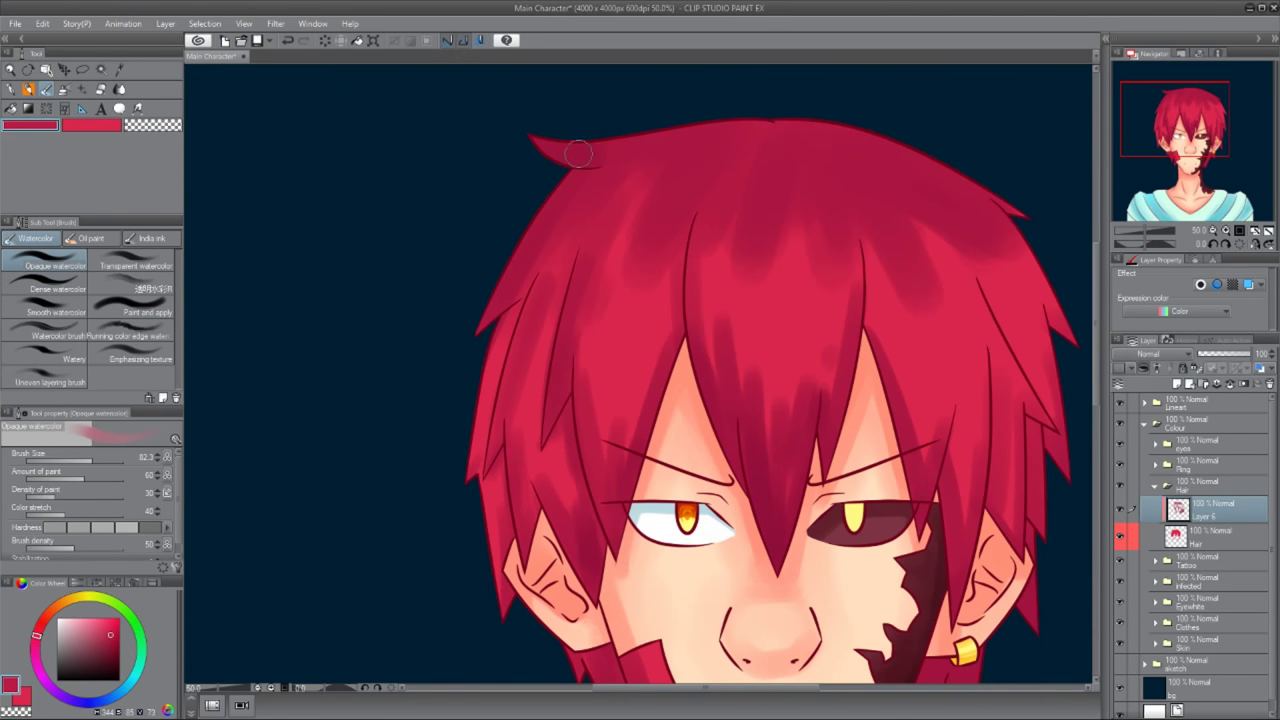
- Shade the hair locks beside the infected eye with the lighter crimson, following the direction of the strands
{"action": "mouse_move", "coordinate": [493, 303]}
{"action": "left_mouse_down"}
{"action": "mouse_move", "coordinate": [437, 443]}
{"action": "mouse_move", "coordinate": [457, 463]}
{"action": "mouse_move", "coordinate": [745, 393]}
{"action": "mouse_move", "coordinate": [740, 668]}
{"action": "left_mouse_up"}
{"action": "left_click_drag", "start_coordinate": [760, 312], "coordinate": [716, 590]}
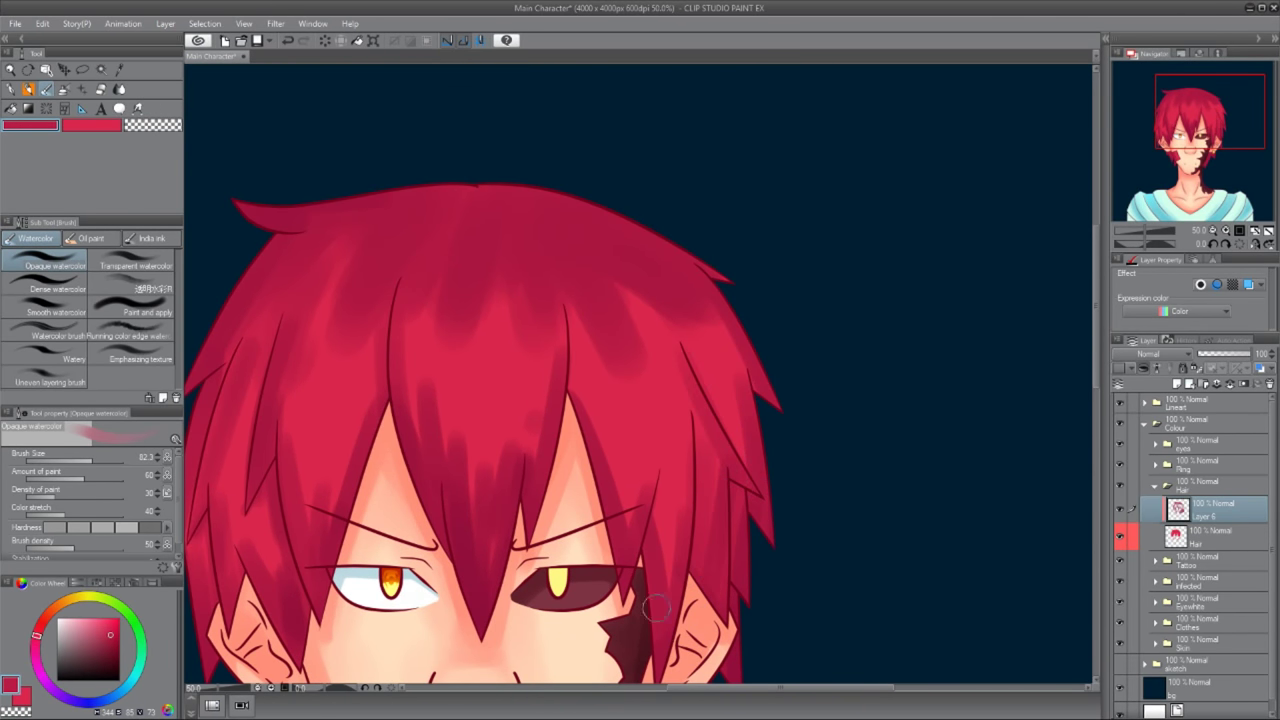
{"action": "left_click_drag", "start_coordinate": [664, 448], "coordinate": [636, 606]}
{"action": "left_click_drag", "start_coordinate": [628, 440], "coordinate": [665, 565]}
{"action": "left_click_drag", "start_coordinate": [682, 428], "coordinate": [662, 582]}
{"action": "left_click_drag", "start_coordinate": [484, 530], "coordinate": [642, 502]}
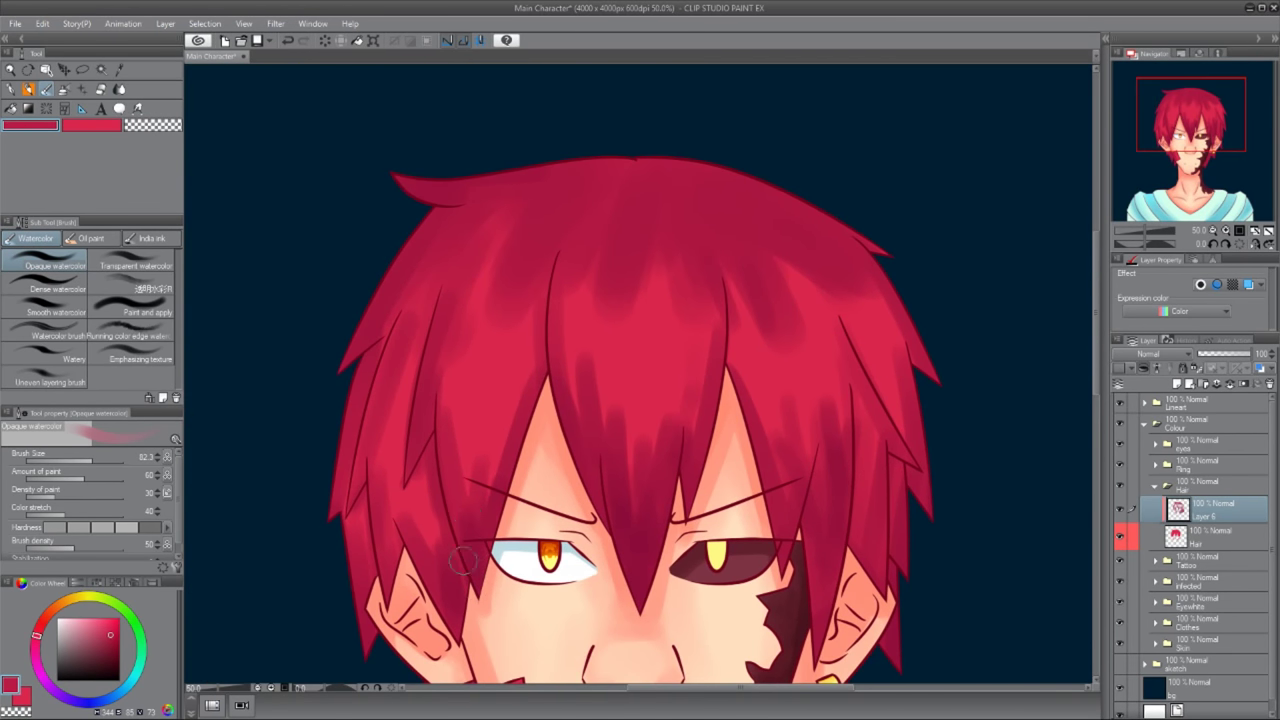
- Paint crimson strand shading down the hair locks on the side of the uninfected eye
{"action": "left_click_drag", "start_coordinate": [505, 390], "coordinate": [478, 560]}
{"action": "left_click_drag", "start_coordinate": [540, 300], "coordinate": [515, 440]}
{"action": "mouse_move", "coordinate": [435, 460]}
{"action": "left_mouse_down"}
{"action": "mouse_move", "coordinate": [432, 590]}
{"action": "mouse_move", "coordinate": [400, 575]}
{"action": "left_mouse_up"}
{"action": "left_click_drag", "start_coordinate": [372, 420], "coordinate": [355, 530]}
{"action": "left_click_drag", "start_coordinate": [430, 272], "coordinate": [398, 330]}
{"action": "left_click_drag", "start_coordinate": [396, 362], "coordinate": [372, 406]}
{"action": "left_click_drag", "start_coordinate": [456, 260], "coordinate": [422, 320]}
{"action": "left_click_drag", "start_coordinate": [398, 302], "coordinate": [378, 382]}
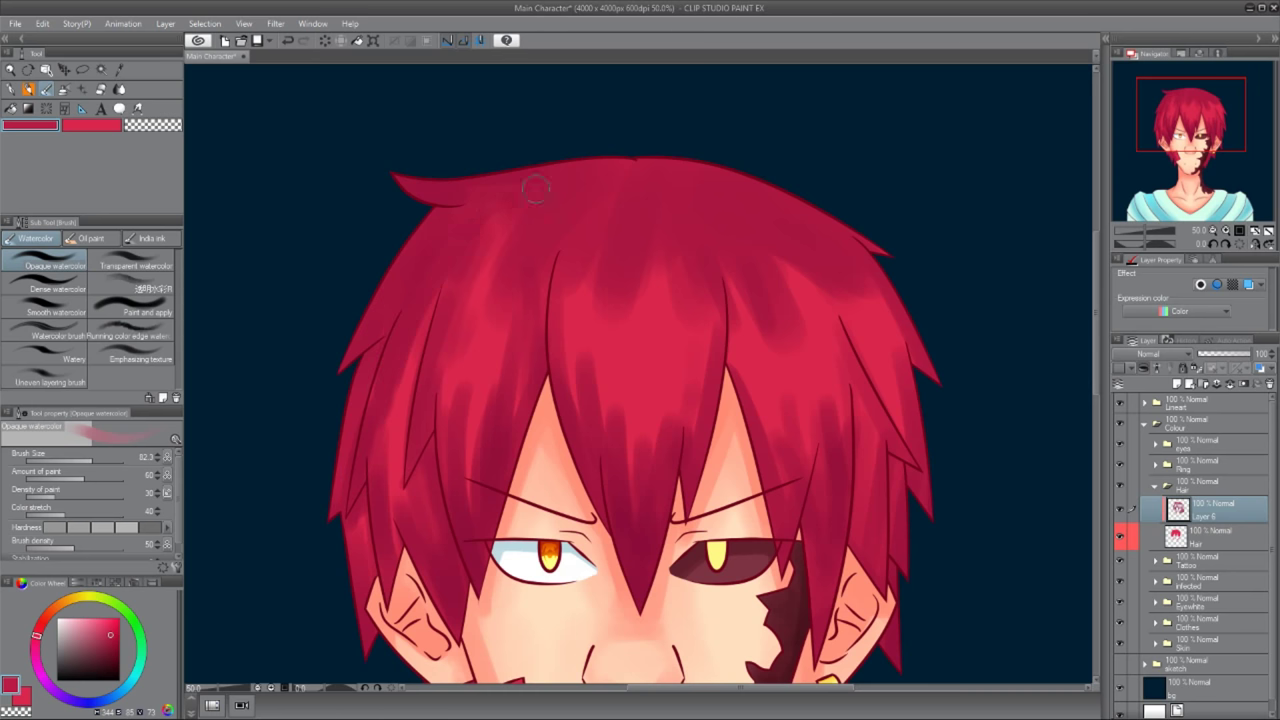
- Darken the upper hair above the infected eye with crimson strokes and check the shading against the whole face
{"action": "left_click_drag", "start_coordinate": [790, 242], "coordinate": [845, 335]}
{"action": "mouse_move", "coordinate": [830, 310]}
{"action": "left_mouse_down"}
{"action": "mouse_move", "coordinate": [885, 410]}
{"action": "mouse_move", "coordinate": [890, 400]}
{"action": "left_mouse_up"}
{"action": "left_click_drag", "start_coordinate": [800, 270], "coordinate": [787, 364]}
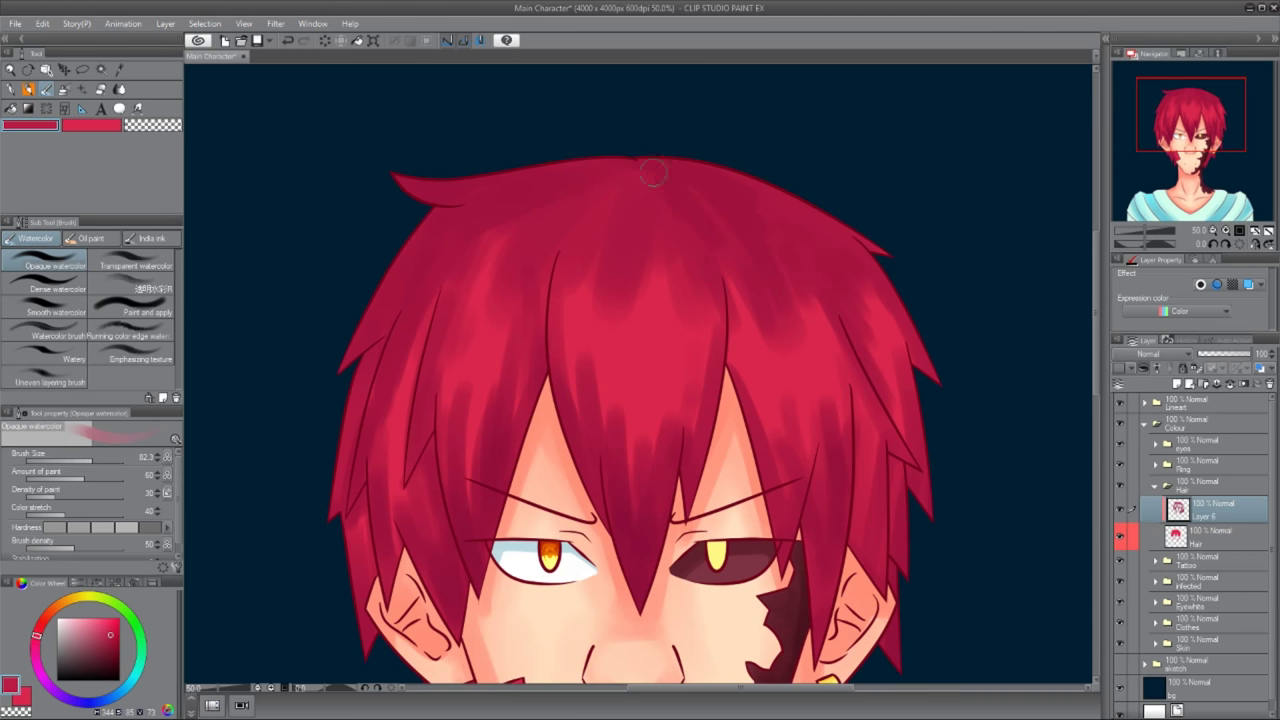
{"action": "scroll", "coordinate": [491, 343], "scroll_direction": "down", "scroll_amount": 6}
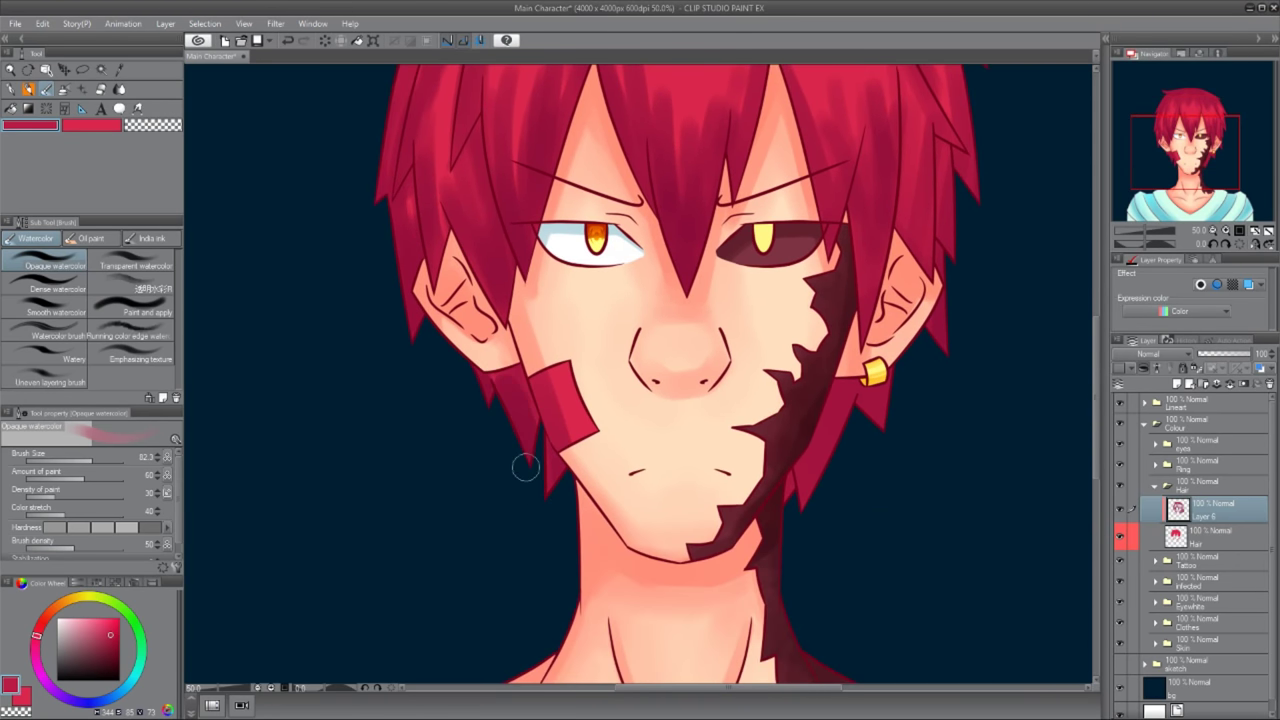
{"action": "scroll", "coordinate": [797, 480], "scroll_direction": "up", "scroll_amount": 5}
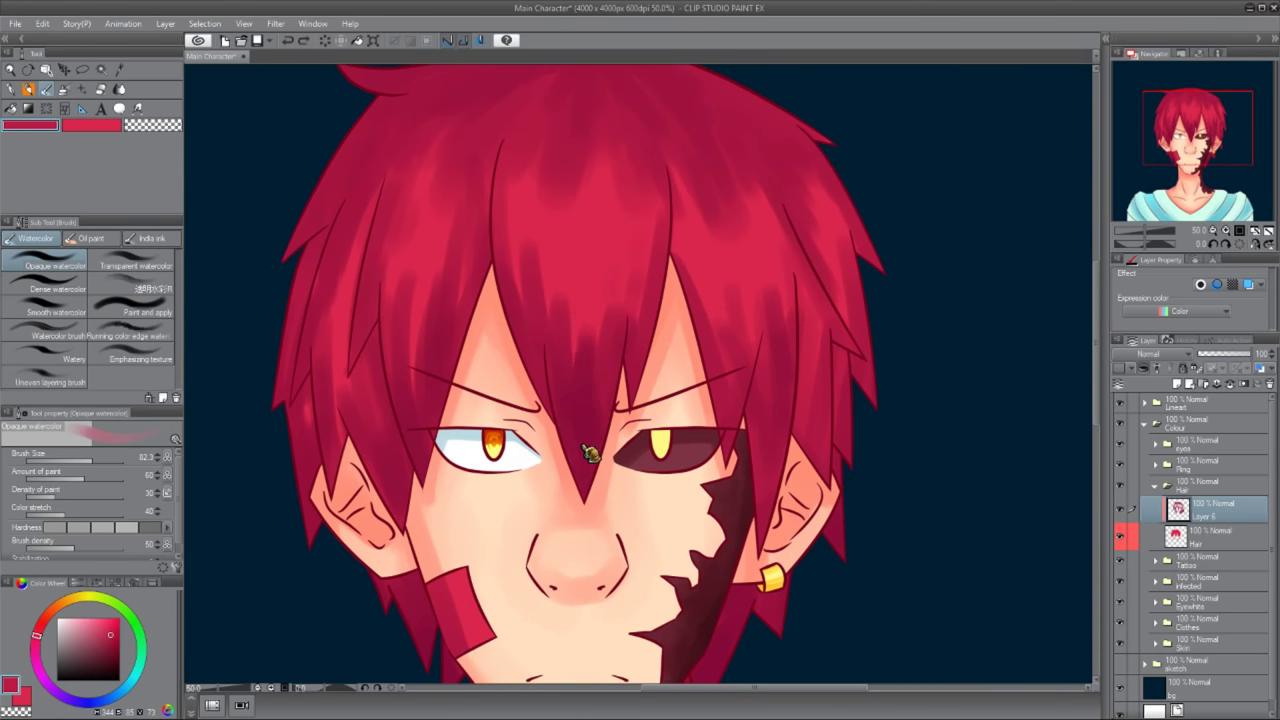
{"action": "scroll", "coordinate": [650, 193], "scroll_direction": "down", "scroll_amount": 3}
{"action": "scroll", "coordinate": [650, 193], "scroll_direction": "up", "scroll_amount": 2}
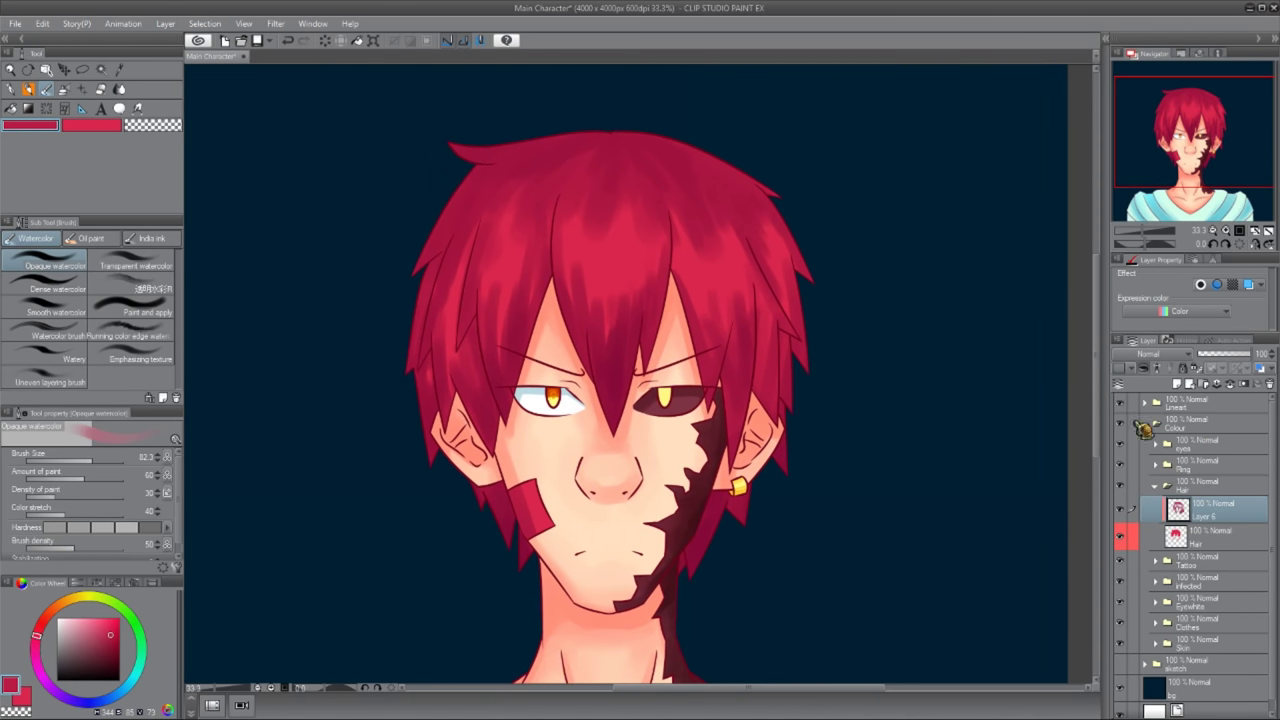
- Shade the edges of the gold earring with orange Opaque watercolor on the shading layer in the Ring folder
{"action": "left_click", "coordinate": [1165, 490]}
{"action": "scroll", "coordinate": [934, 549], "scroll_direction": "up", "scroll_amount": 2}
{"action": "left_click", "coordinate": [548, 428], "text": "alt"}
{"action": "scroll", "coordinate": [586, 437], "scroll_direction": "up", "scroll_amount": 3}
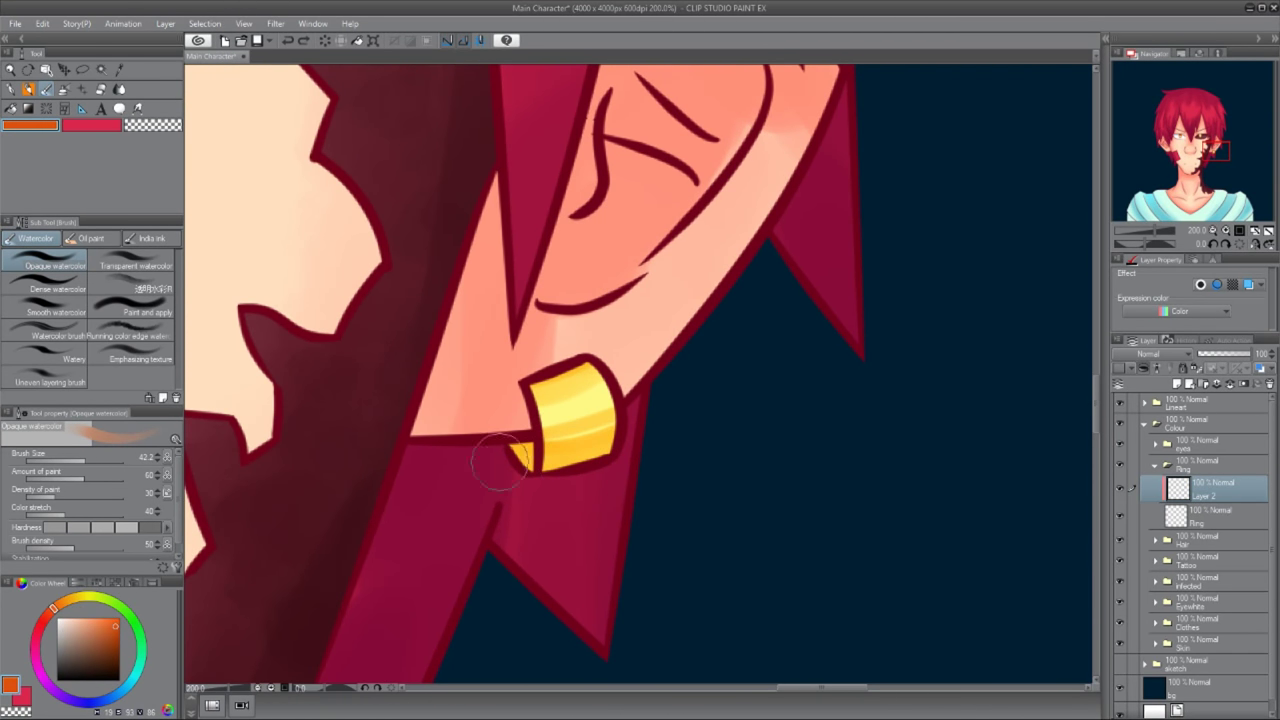
{"action": "mouse_move", "coordinate": [600, 487]}
{"action": "left_mouse_down"}
{"action": "mouse_move", "coordinate": [600, 460]}
{"action": "mouse_move", "coordinate": [580, 455]}
{"action": "mouse_move", "coordinate": [570, 465]}
{"action": "mouse_move", "coordinate": [628, 467]}
{"action": "left_mouse_up"}
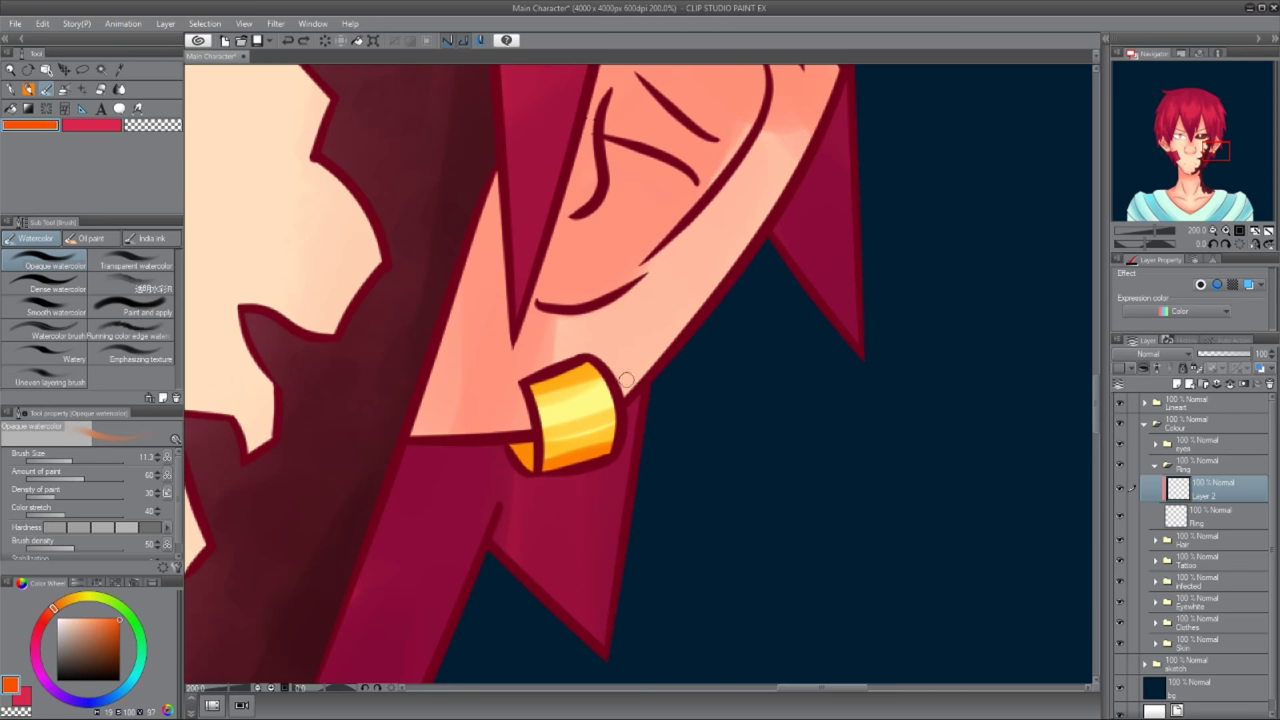
{"action": "scroll", "coordinate": [600, 420], "scroll_direction": "down", "scroll_amount": 5}
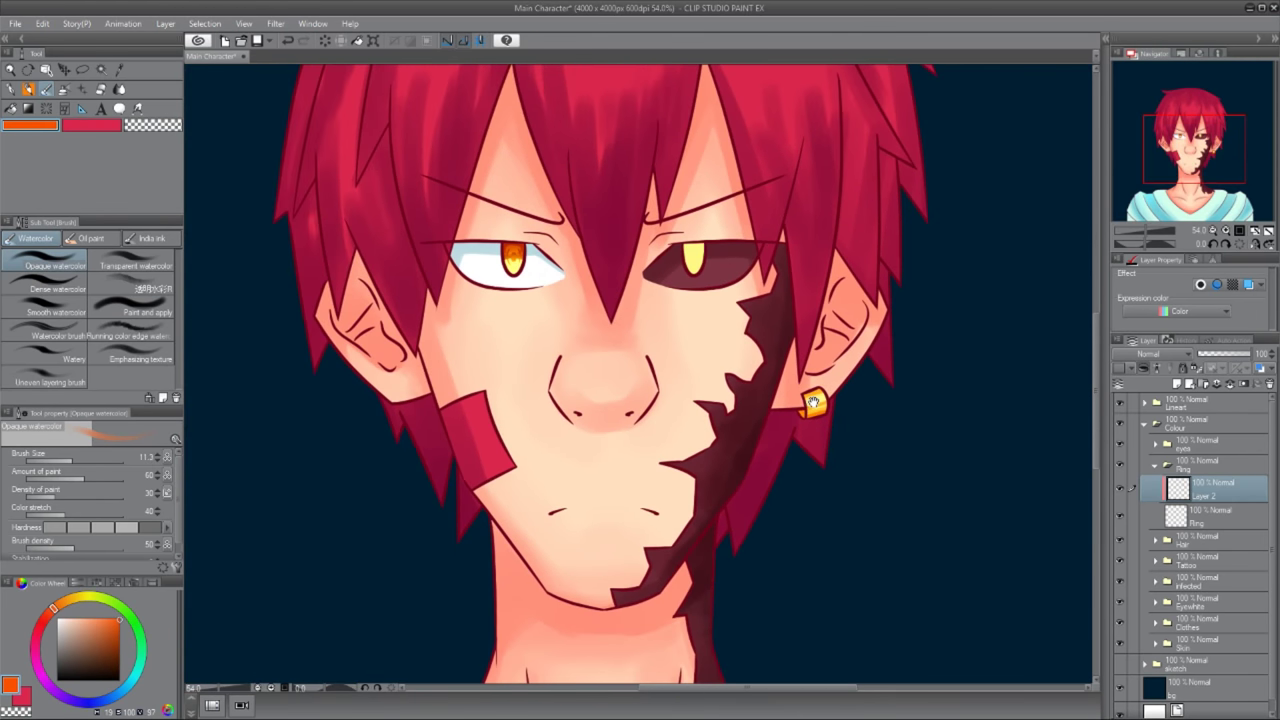
- Paint soft green shading over the whole shirt on Layer 3 in the Clothes folder
{"action": "left_click", "coordinate": [1156, 445]}
{"action": "left_click", "coordinate": [1156, 445]}
{"action": "scroll", "coordinate": [778, 480], "scroll_direction": "down", "scroll_amount": 4}
{"action": "scroll", "coordinate": [778, 480], "scroll_direction": "up", "scroll_amount": 2}
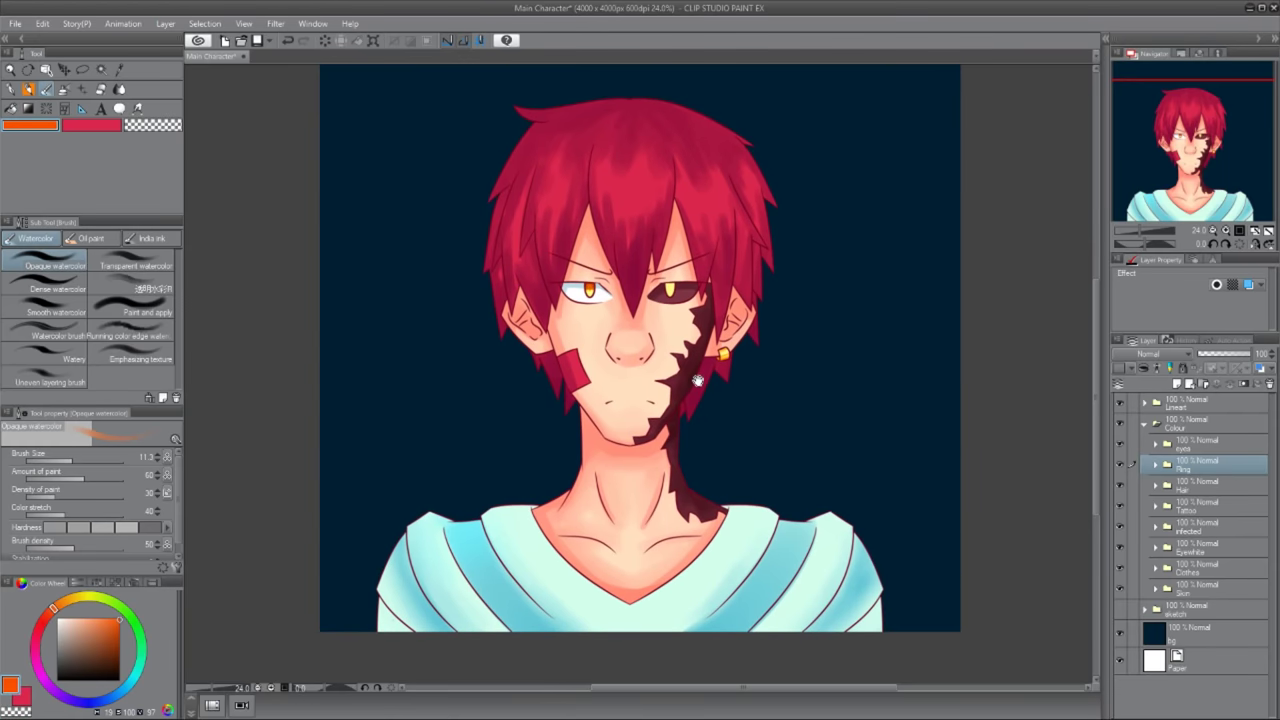
{"action": "left_click", "coordinate": [1165, 597]}
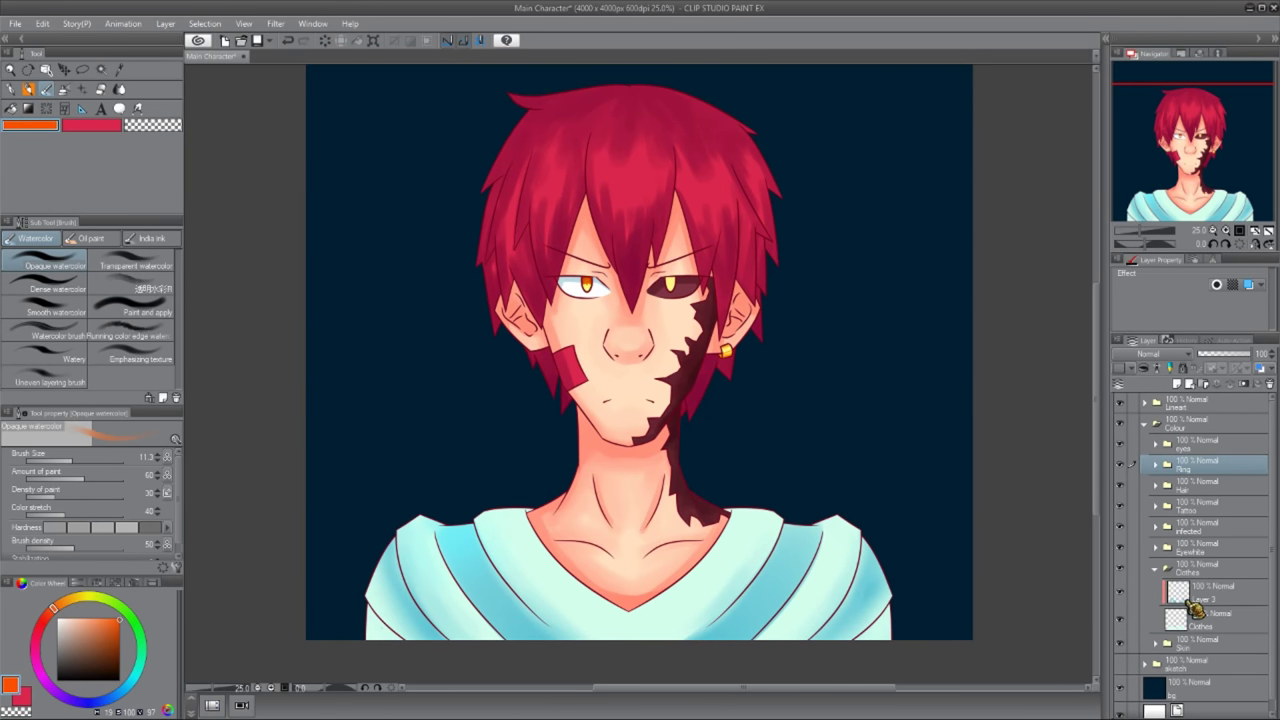
{"action": "scroll", "coordinate": [700, 377], "scroll_direction": "up", "scroll_amount": 2}
{"action": "left_click", "coordinate": [105, 627]}
{"action": "mouse_move", "coordinate": [1196, 638]}
{"action": "left_mouse_down"}
{"action": "mouse_move", "coordinate": [857, 437]}
{"action": "mouse_move", "coordinate": [1006, 420]}
{"action": "mouse_move", "coordinate": [1229, 612]}
{"action": "mouse_move", "coordinate": [843, 501]}
{"action": "left_mouse_up"}
{"action": "left_click_drag", "start_coordinate": [930, 468], "coordinate": [614, 486]}
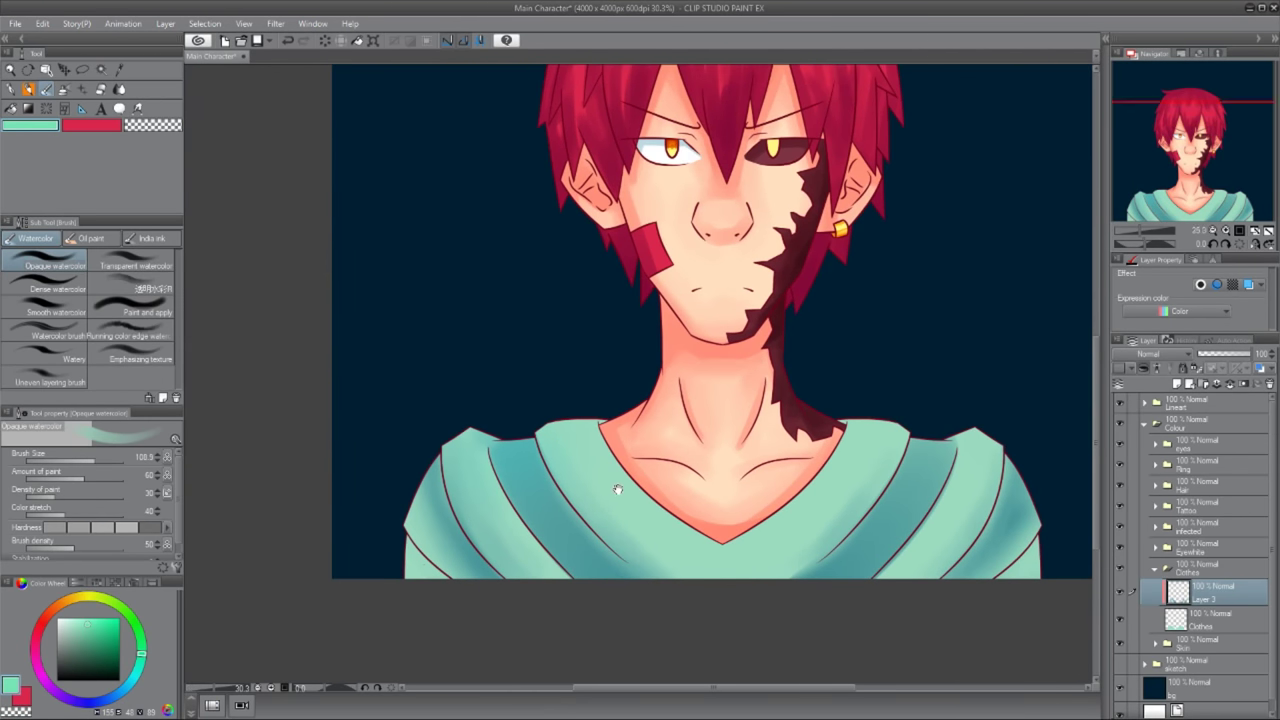
- Sample a darker teal from the shirt and paint shading along its folds and lower edge, undoing the first strokes
{"action": "left_click", "coordinate": [860, 476], "text": "alt"}
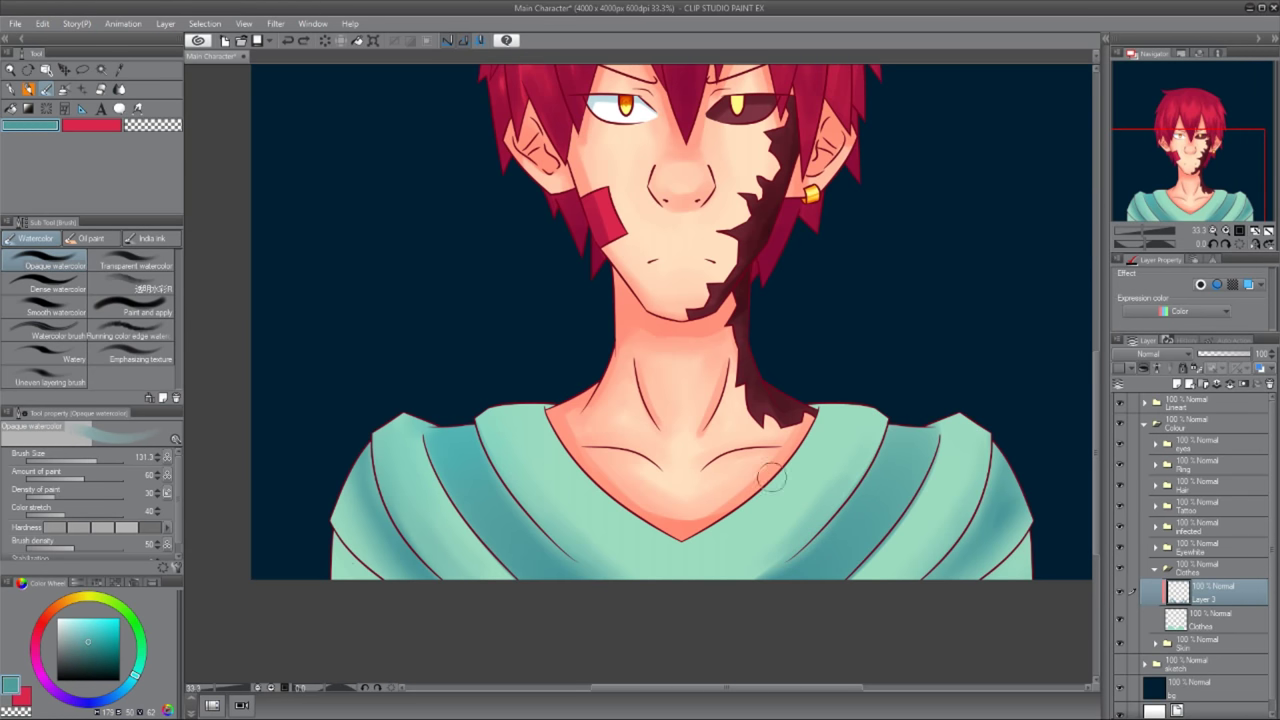
{"action": "mouse_move", "coordinate": [540, 530]}
{"action": "left_mouse_down"}
{"action": "mouse_move", "coordinate": [580, 595]}
{"action": "mouse_move", "coordinate": [480, 505]}
{"action": "mouse_move", "coordinate": [362, 481]}
{"action": "left_mouse_up"}
{"action": "key", "text": "ctrl+z"}
{"action": "key", "text": "ctrl+z"}
{"action": "key", "text": "ctrl+z"}
{"action": "key", "text": "ctrl+z"}
{"action": "mouse_move", "coordinate": [808, 583]}
{"action": "left_mouse_down"}
{"action": "mouse_move", "coordinate": [830, 560]}
{"action": "mouse_move", "coordinate": [790, 578]}
{"action": "left_mouse_up"}
{"action": "left_click_drag", "start_coordinate": [520, 520], "coordinate": [631, 556]}
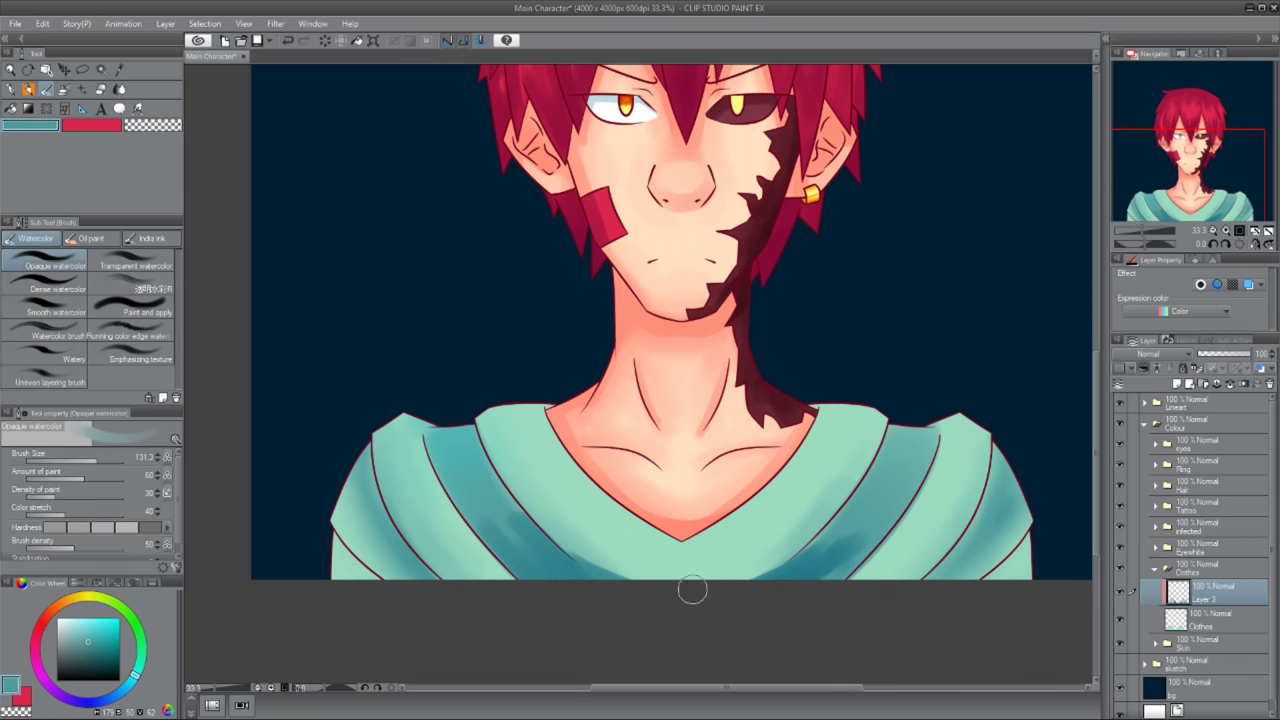
- Smooth the teal shading along the shirt's folds with the Blend tool
{"action": "key", "text": "ctrl+minus"}
{"action": "key", "text": "j"}
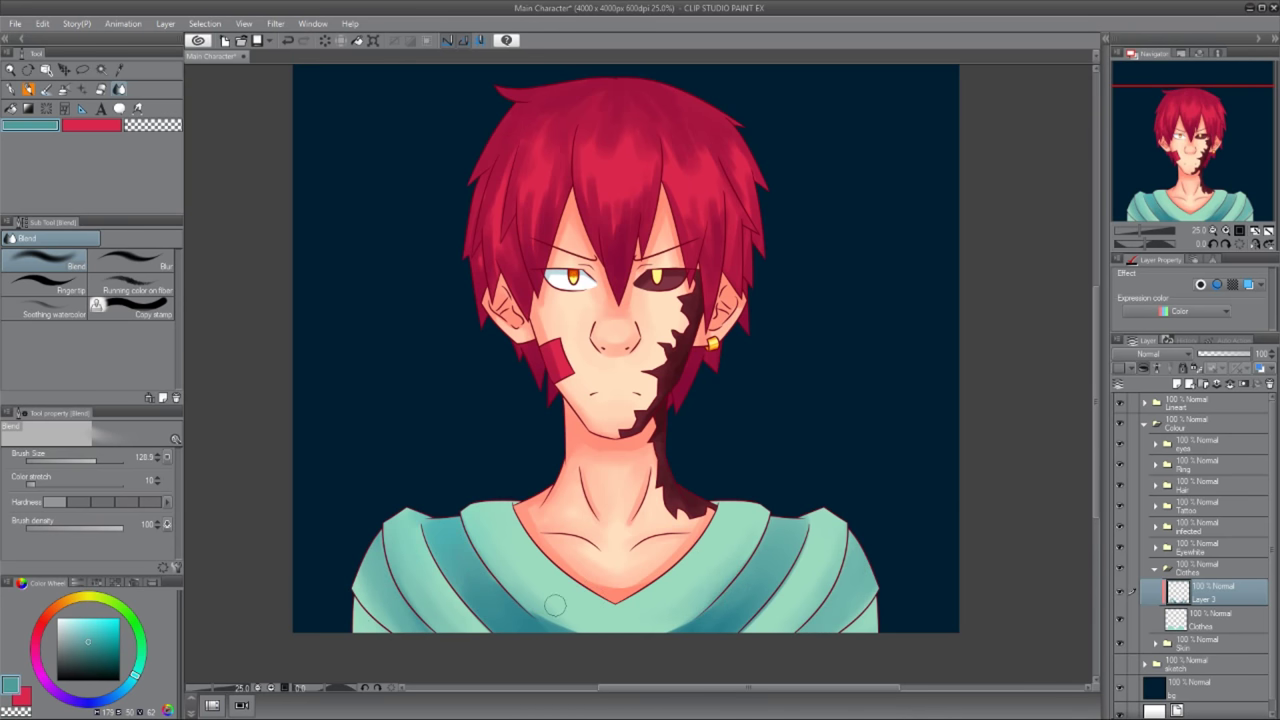
{"action": "mouse_move", "coordinate": [673, 611]}
{"action": "left_mouse_down"}
{"action": "mouse_move", "coordinate": [585, 608]}
{"action": "mouse_move", "coordinate": [690, 619]}
{"action": "left_mouse_up"}
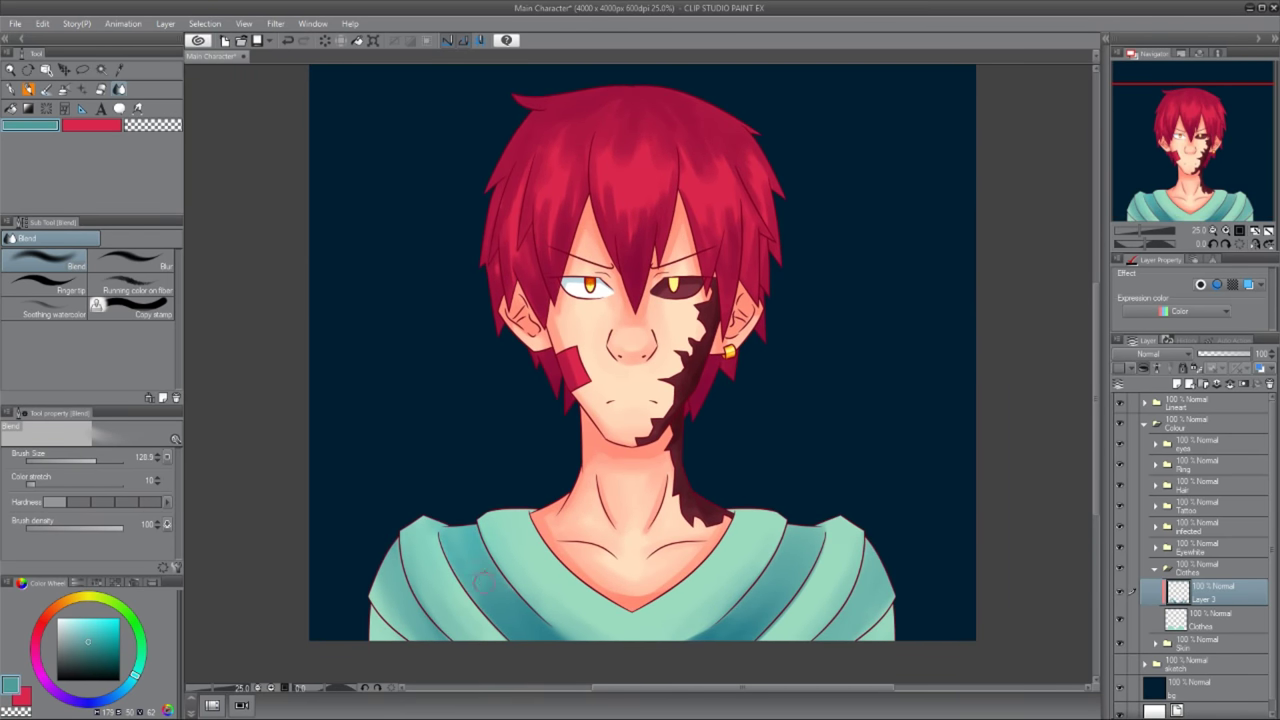
{"action": "left_click_drag", "start_coordinate": [569, 651], "coordinate": [500, 497]}
{"action": "left_click_drag", "start_coordinate": [691, 442], "coordinate": [734, 594]}
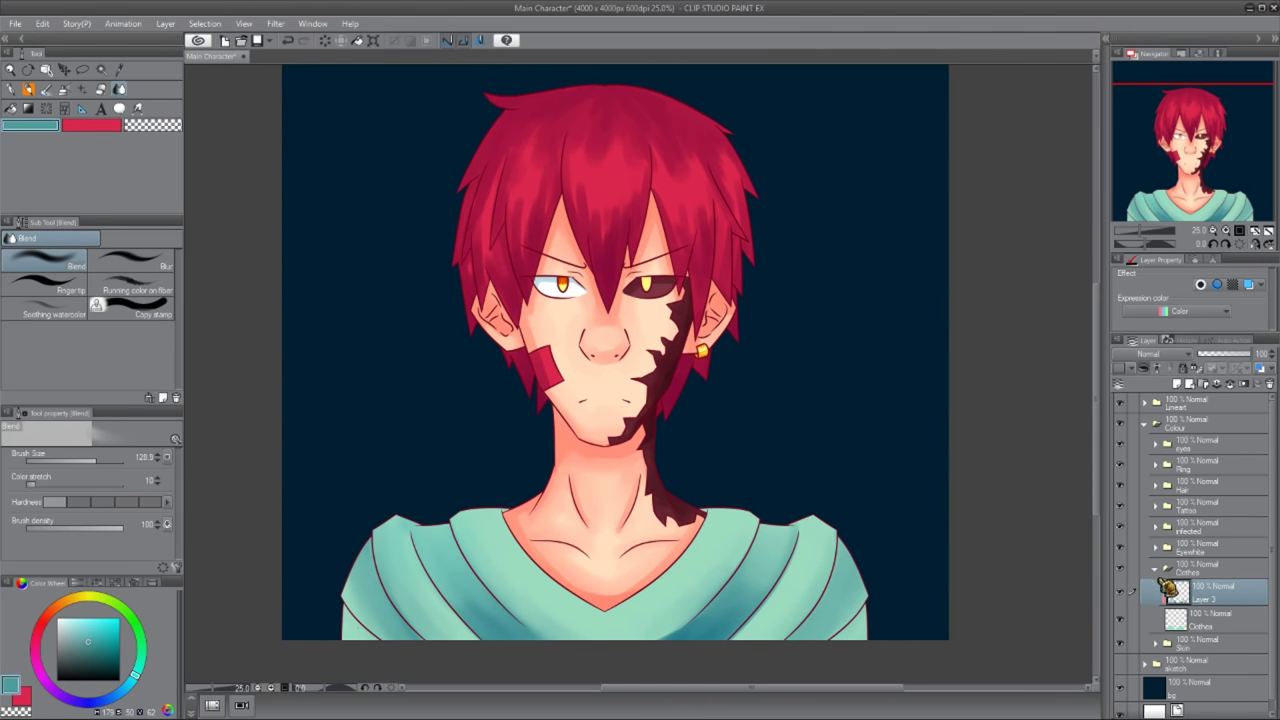
- Add a clipped layer above Layer 6 in the Hair folder
{"action": "left_click", "coordinate": [1155, 568]}
{"action": "left_click", "coordinate": [1180, 593]}
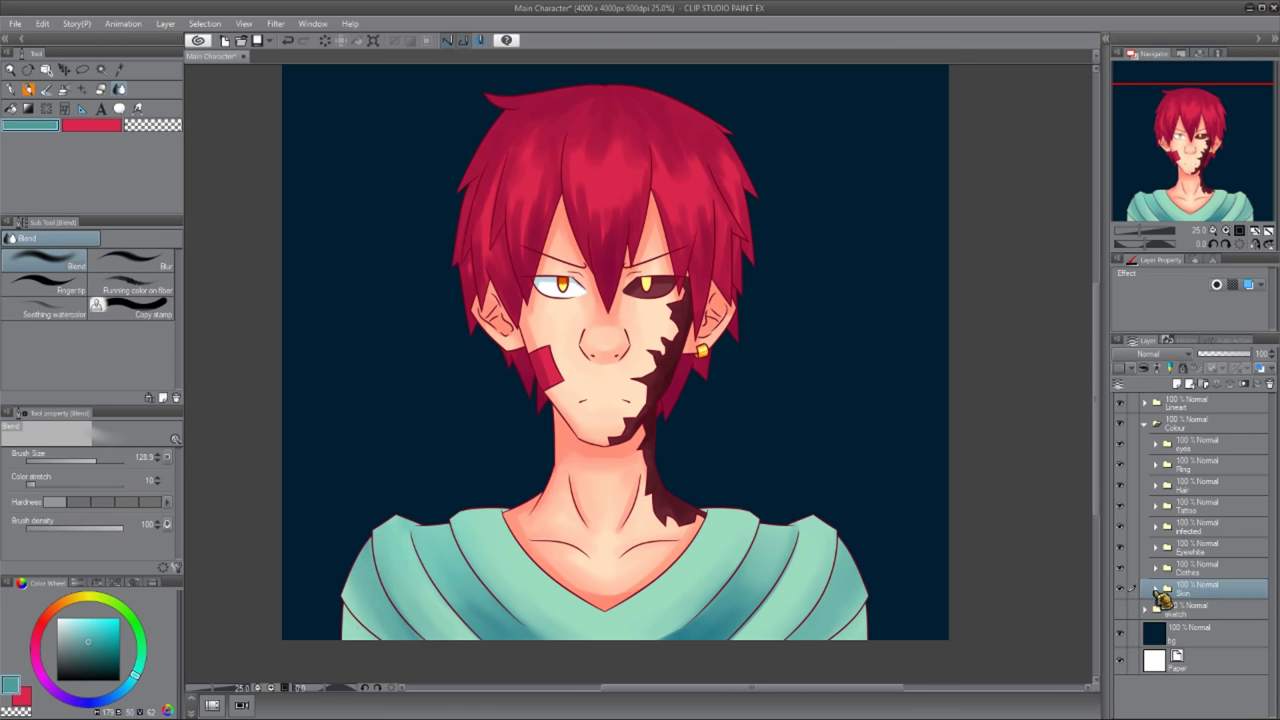
{"action": "scroll", "coordinate": [983, 420], "scroll_direction": "up", "scroll_amount": 2}
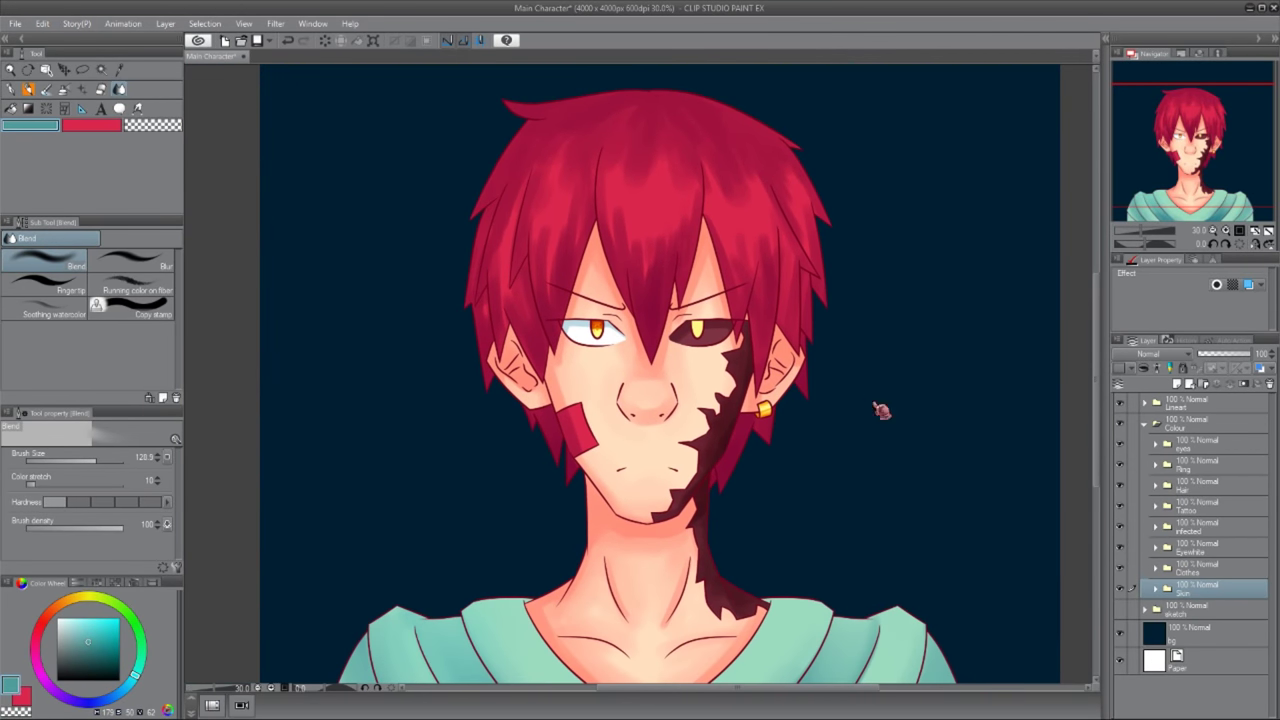
{"action": "key", "text": "ctrl+plus"}
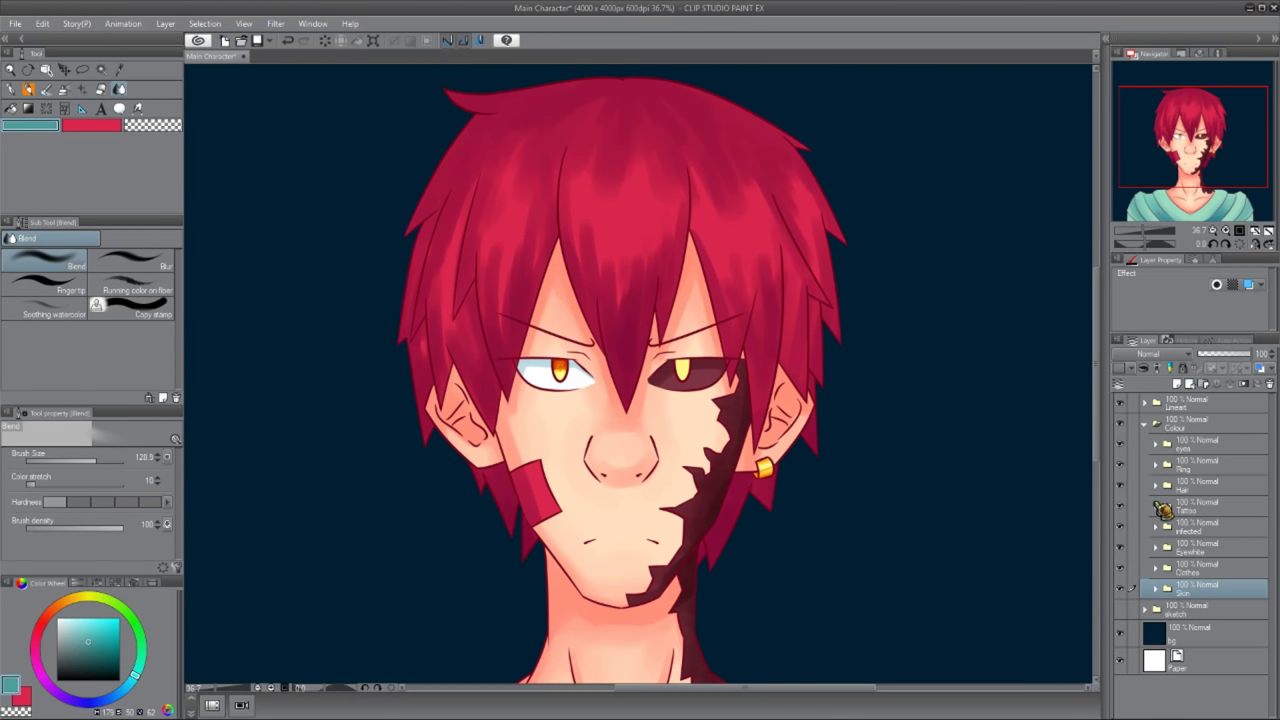
{"action": "left_click", "coordinate": [1155, 485]}
{"action": "left_click", "coordinate": [1210, 510]}
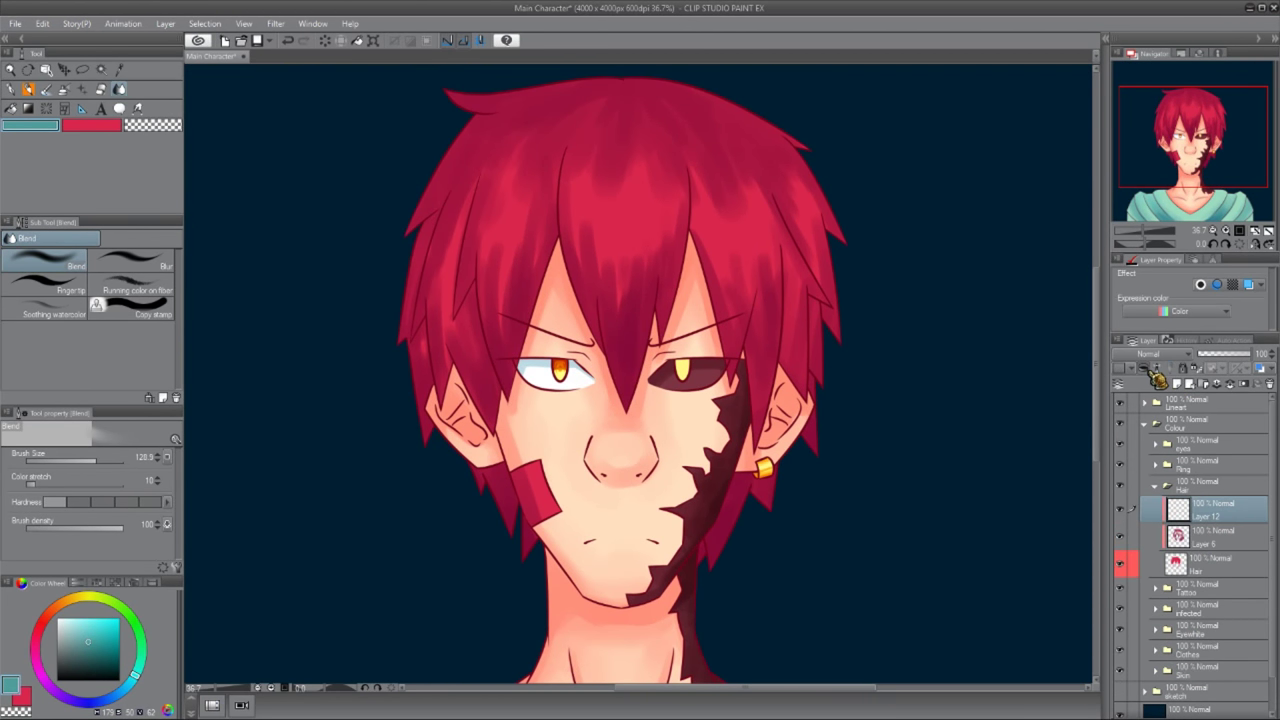
- Paint light pink Opaque watercolor highlights across the fringe and side locks on the new hair layer
{"action": "key", "text": "b"}
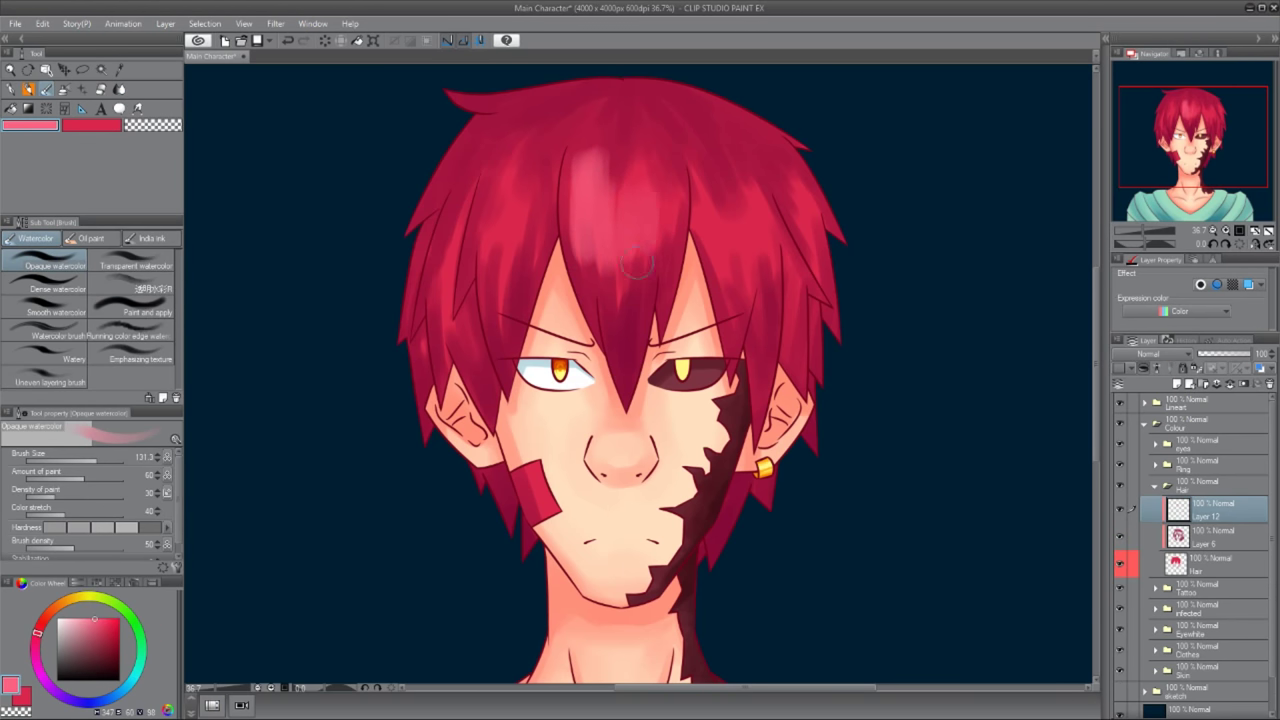
{"action": "mouse_move", "coordinate": [622, 235]}
{"action": "left_mouse_down"}
{"action": "mouse_move", "coordinate": [613, 301]}
{"action": "mouse_move", "coordinate": [584, 256]}
{"action": "mouse_move", "coordinate": [660, 157]}
{"action": "mouse_move", "coordinate": [613, 197]}
{"action": "mouse_move", "coordinate": [532, 185]}
{"action": "mouse_move", "coordinate": [483, 281]}
{"action": "mouse_move", "coordinate": [730, 201]}
{"action": "mouse_move", "coordinate": [744, 275]}
{"action": "mouse_move", "coordinate": [730, 276]}
{"action": "mouse_move", "coordinate": [738, 166]}
{"action": "mouse_move", "coordinate": [716, 205]}
{"action": "mouse_move", "coordinate": [612, 168]}
{"action": "mouse_move", "coordinate": [581, 224]}
{"action": "mouse_move", "coordinate": [519, 257]}
{"action": "mouse_move", "coordinate": [501, 233]}
{"action": "mouse_move", "coordinate": [445, 280]}
{"action": "mouse_move", "coordinate": [468, 172]}
{"action": "mouse_move", "coordinate": [447, 358]}
{"action": "left_mouse_up"}
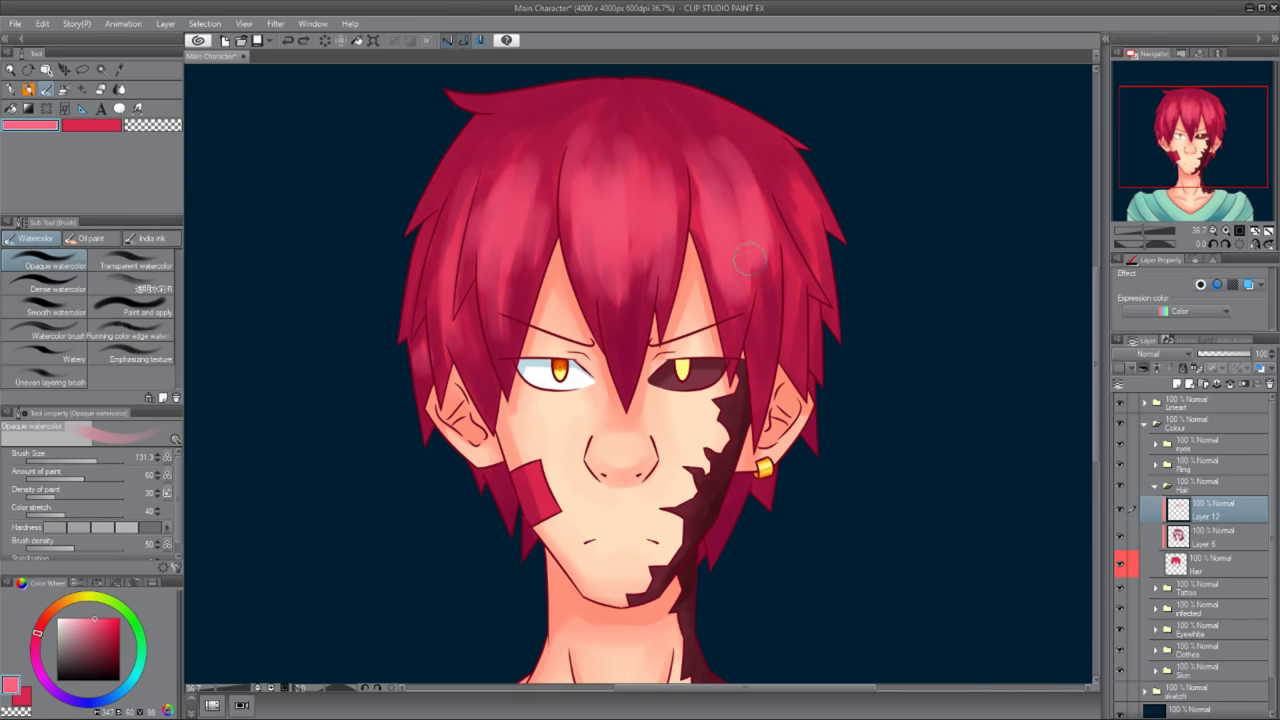
{"action": "left_click_drag", "start_coordinate": [744, 278], "coordinate": [786, 243]}
{"action": "left_click_drag", "start_coordinate": [715, 207], "coordinate": [770, 282]}
- Smear the pink highlights on the central fringe into vertical strands with the Fingertip blending tool
{"action": "key", "text": "j"}
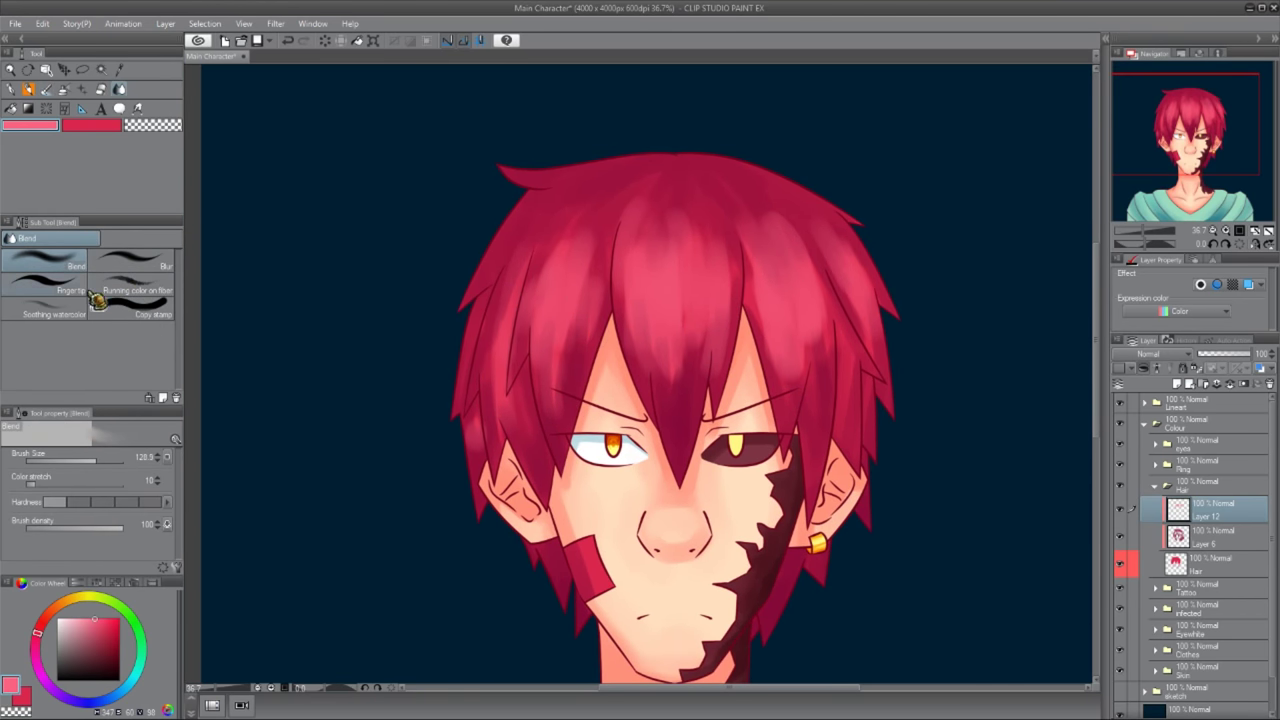
{"action": "left_click_drag", "start_coordinate": [645, 301], "coordinate": [651, 344]}
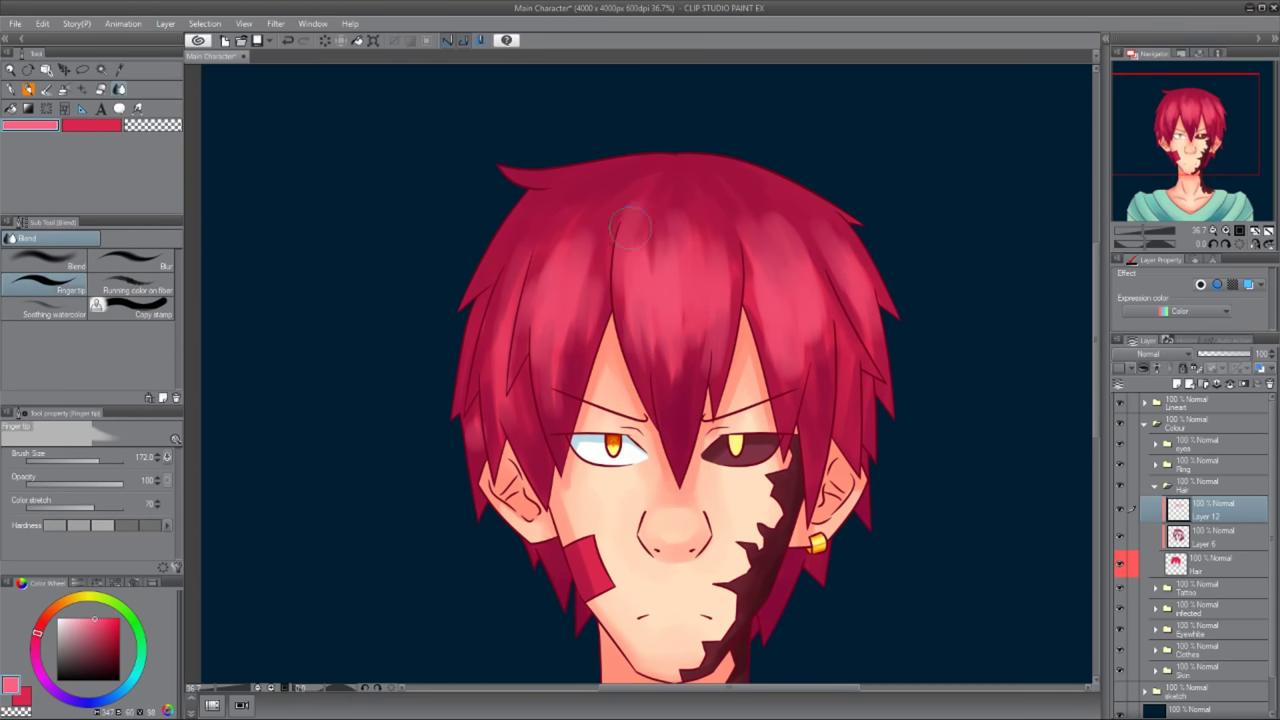
{"action": "left_click_drag", "start_coordinate": [648, 172], "coordinate": [684, 372]}
{"action": "left_click_drag", "start_coordinate": [700, 180], "coordinate": [708, 372]}
{"action": "left_click_drag", "start_coordinate": [686, 157], "coordinate": [722, 372]}
{"action": "left_click_drag", "start_coordinate": [668, 300], "coordinate": [672, 405]}
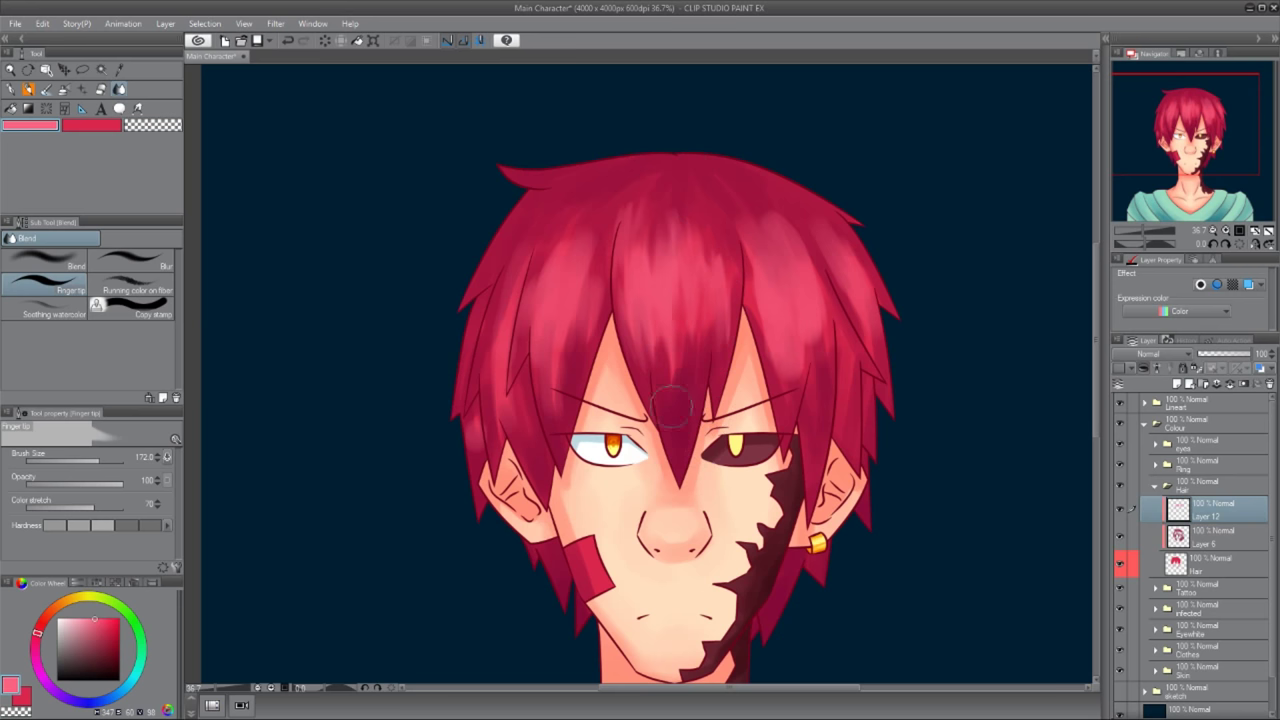
- Smear the highlights into strands on the locks above the uninfected eye with the Fingertip tool
{"action": "left_click_drag", "start_coordinate": [554, 306], "coordinate": [560, 450]}
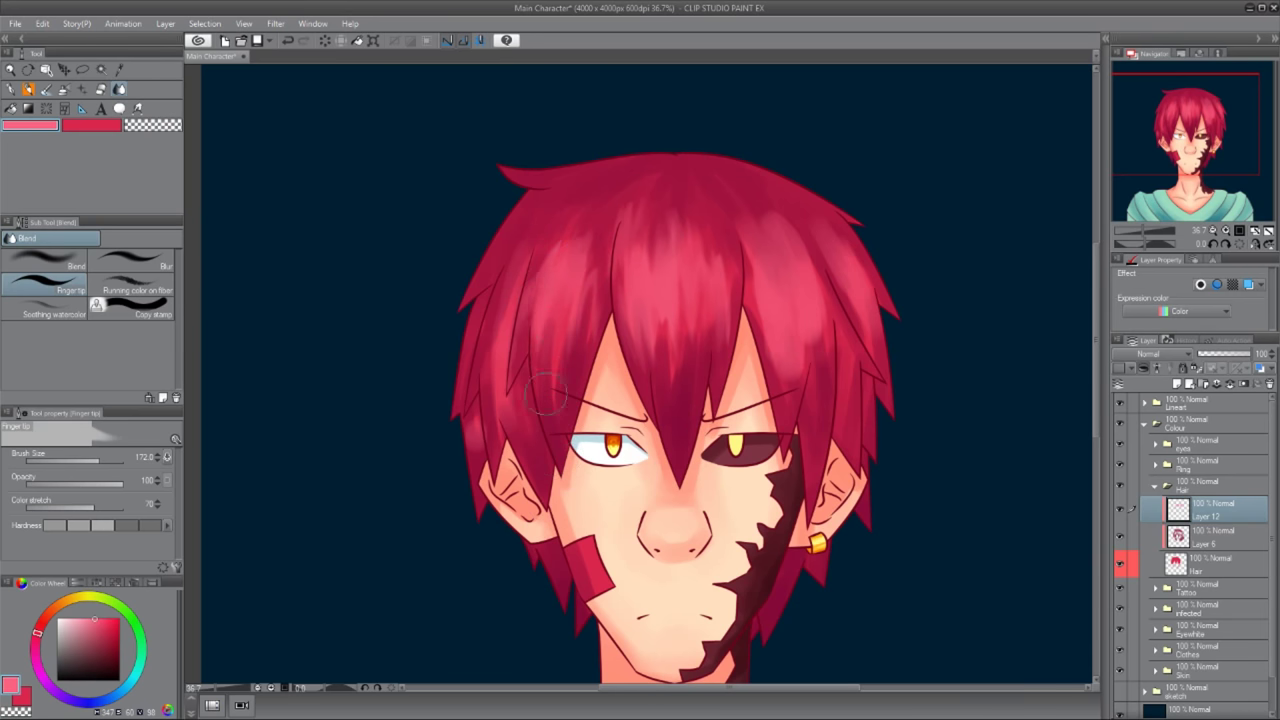
{"action": "left_click_drag", "start_coordinate": [576, 238], "coordinate": [556, 344]}
{"action": "left_click_drag", "start_coordinate": [586, 260], "coordinate": [590, 342]}
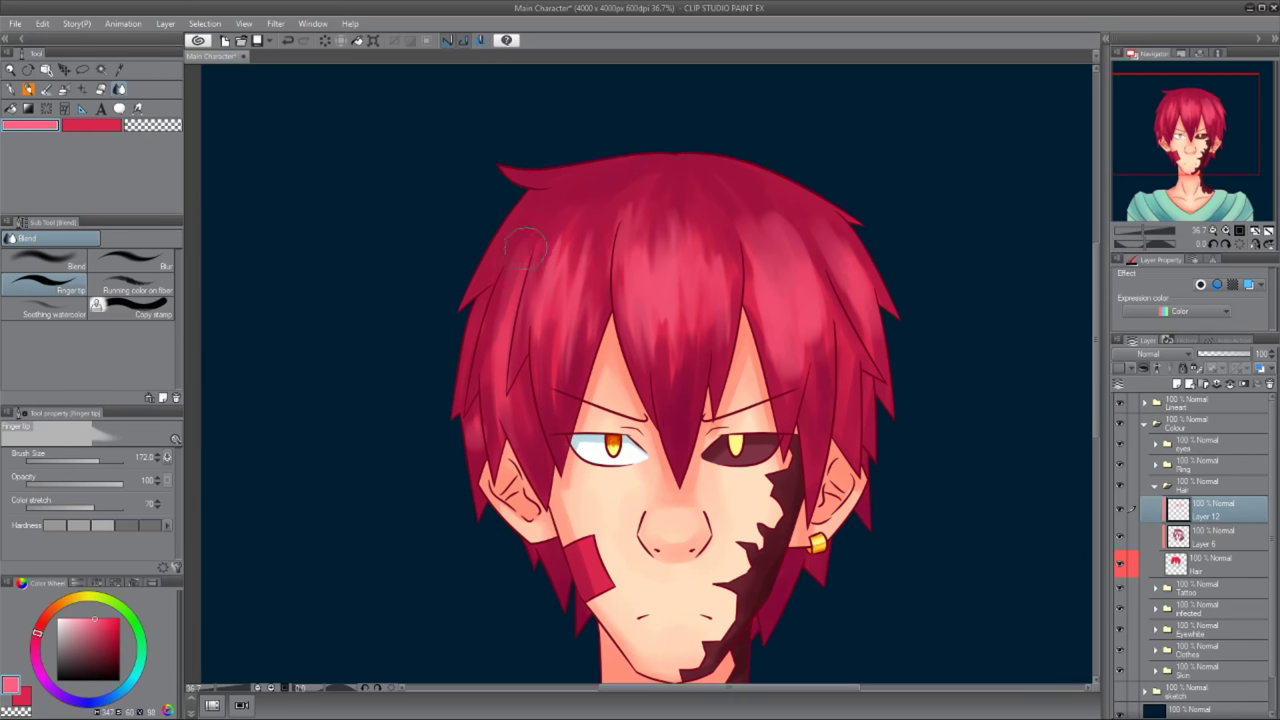
- Smear the highlights into strands on the hair above the infected eye with the Fingertip tool
{"action": "mouse_move", "coordinate": [683, 143]}
{"action": "left_mouse_down"}
{"action": "mouse_move", "coordinate": [735, 300]}
{"action": "mouse_move", "coordinate": [752, 268]}
{"action": "left_mouse_up"}
{"action": "left_click_drag", "start_coordinate": [718, 171], "coordinate": [768, 299]}
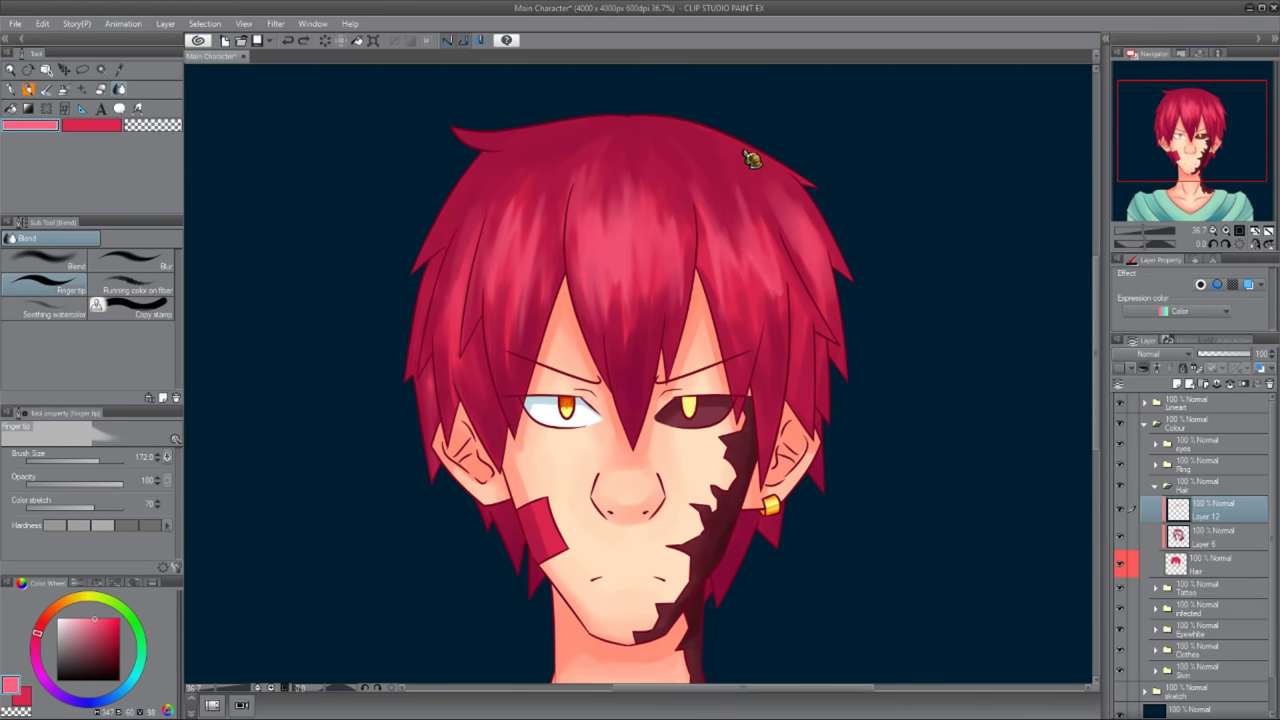
{"action": "left_click_drag", "start_coordinate": [757, 153], "coordinate": [803, 300]}
{"action": "left_click_drag", "start_coordinate": [750, 200], "coordinate": [745, 375]}
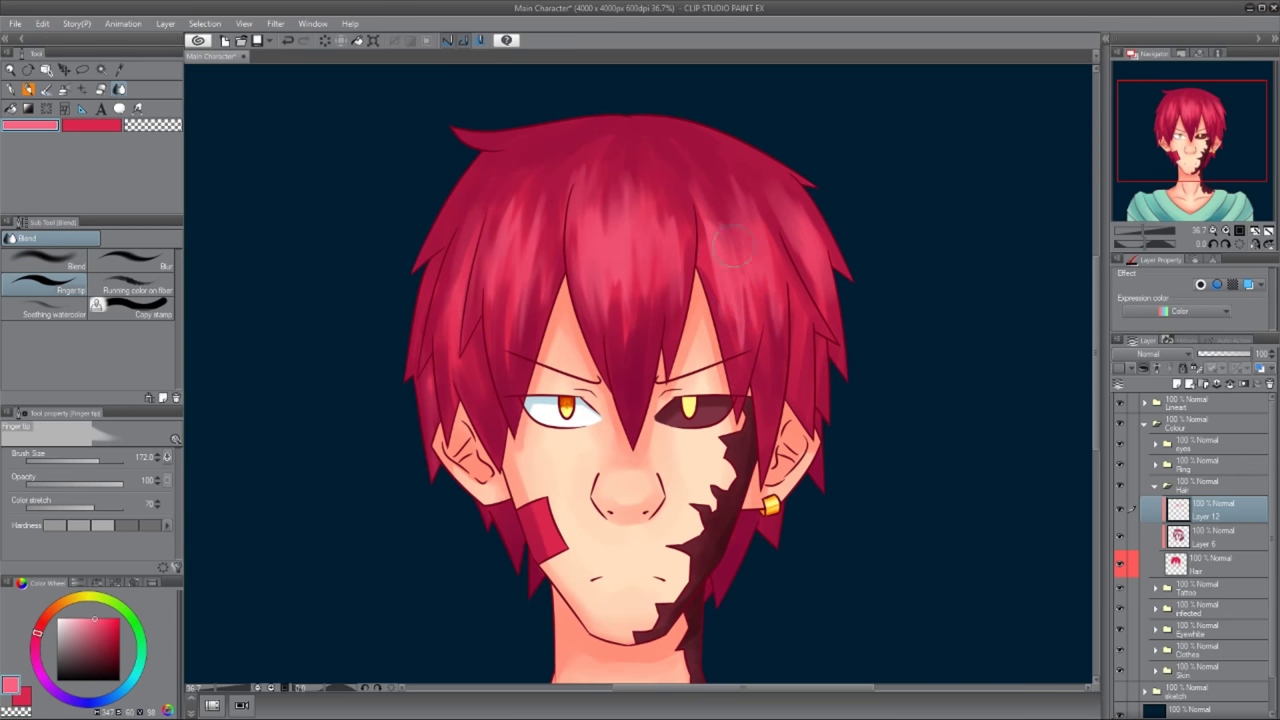
{"action": "scroll", "coordinate": [808, 237], "scroll_direction": "down", "scroll_amount": 3}
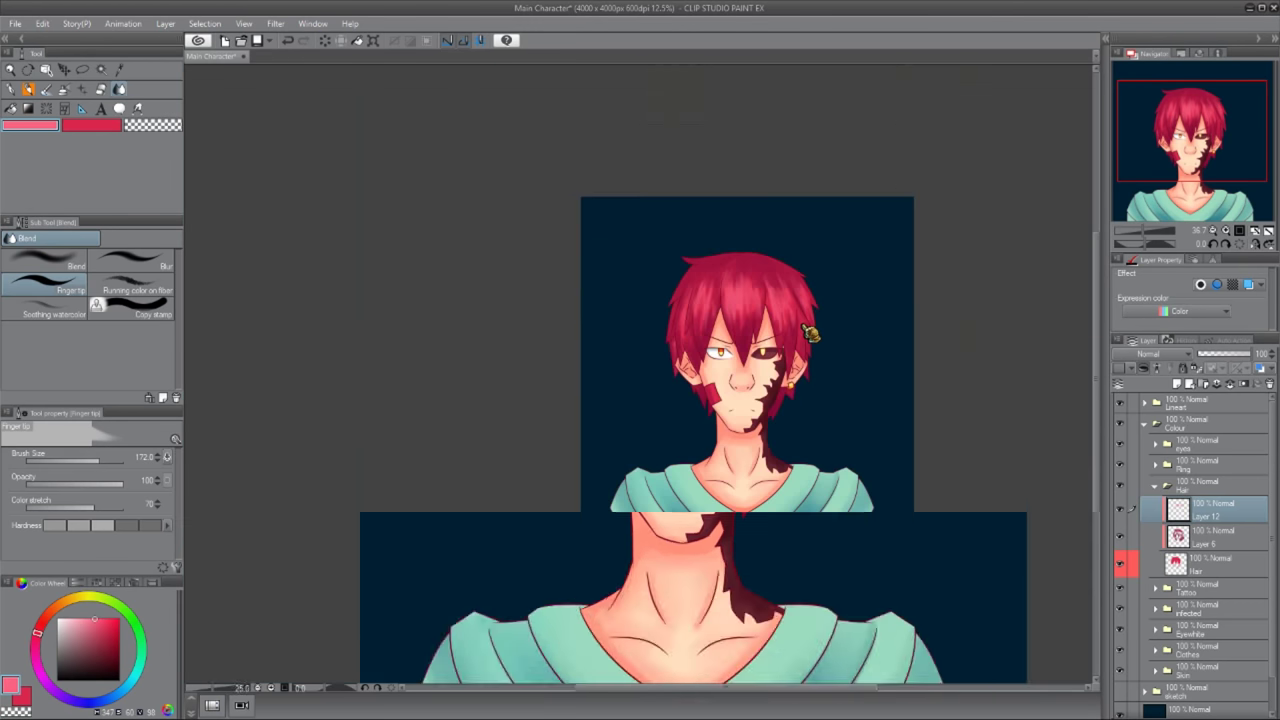
- Collapse the Hair folder, open the eyes folder and select Layer 9 above the eye base layer
{"action": "scroll", "coordinate": [818, 243], "scroll_direction": "up", "scroll_amount": 3}
{"action": "left_click", "coordinate": [1172, 488]}
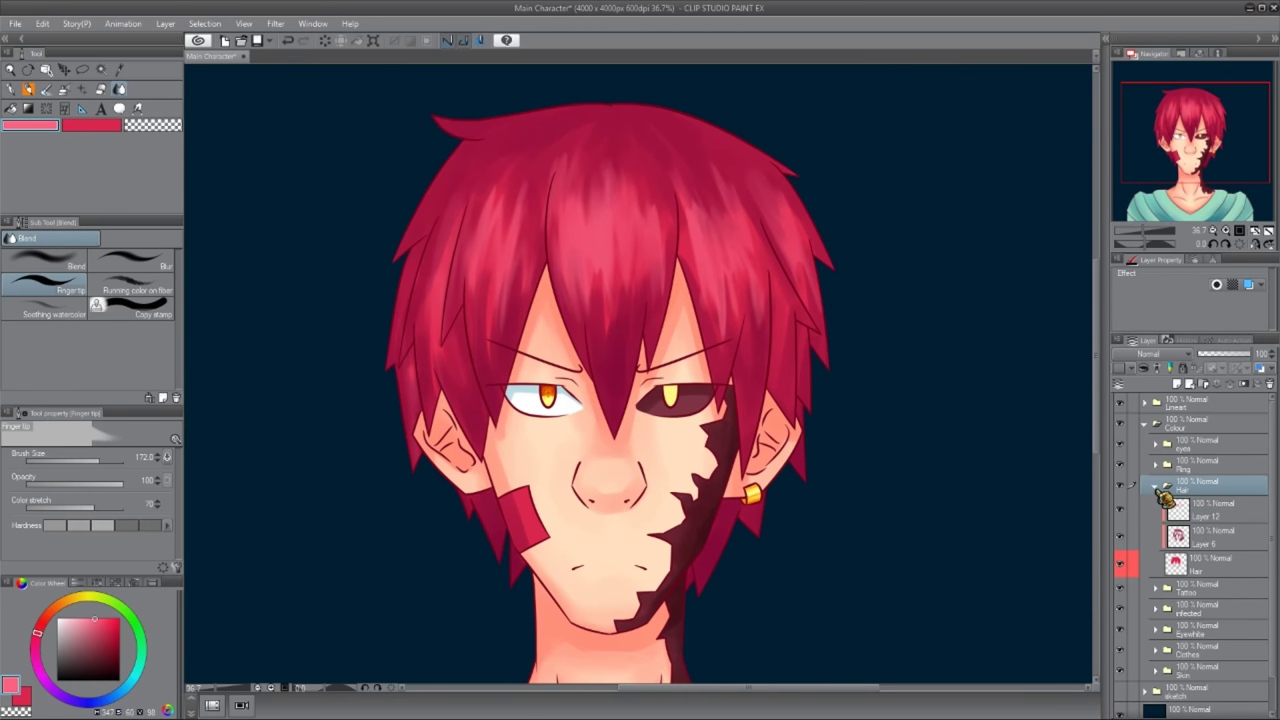
{"action": "left_click", "coordinate": [1156, 486]}
{"action": "left_click", "coordinate": [1156, 444]}
{"action": "key", "text": "ctrl+plus"}
{"action": "key", "text": "ctrl+plus"}
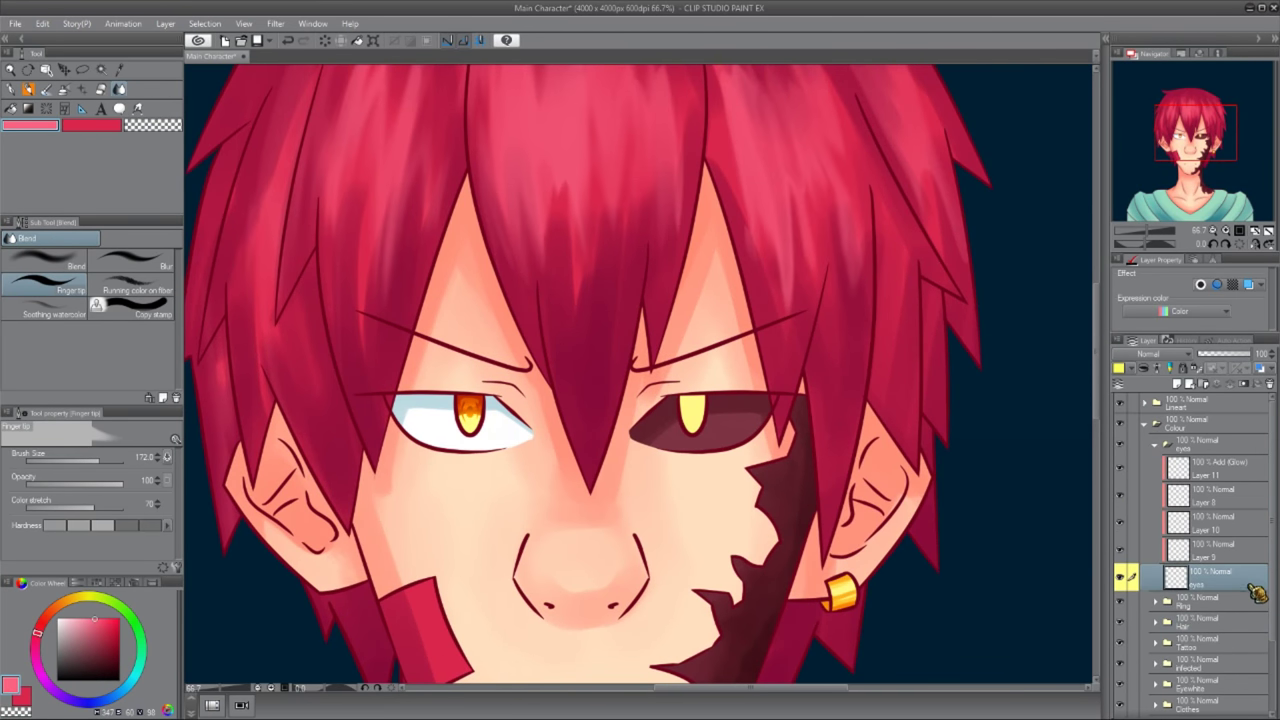
{"action": "left_click", "coordinate": [1205, 549]}
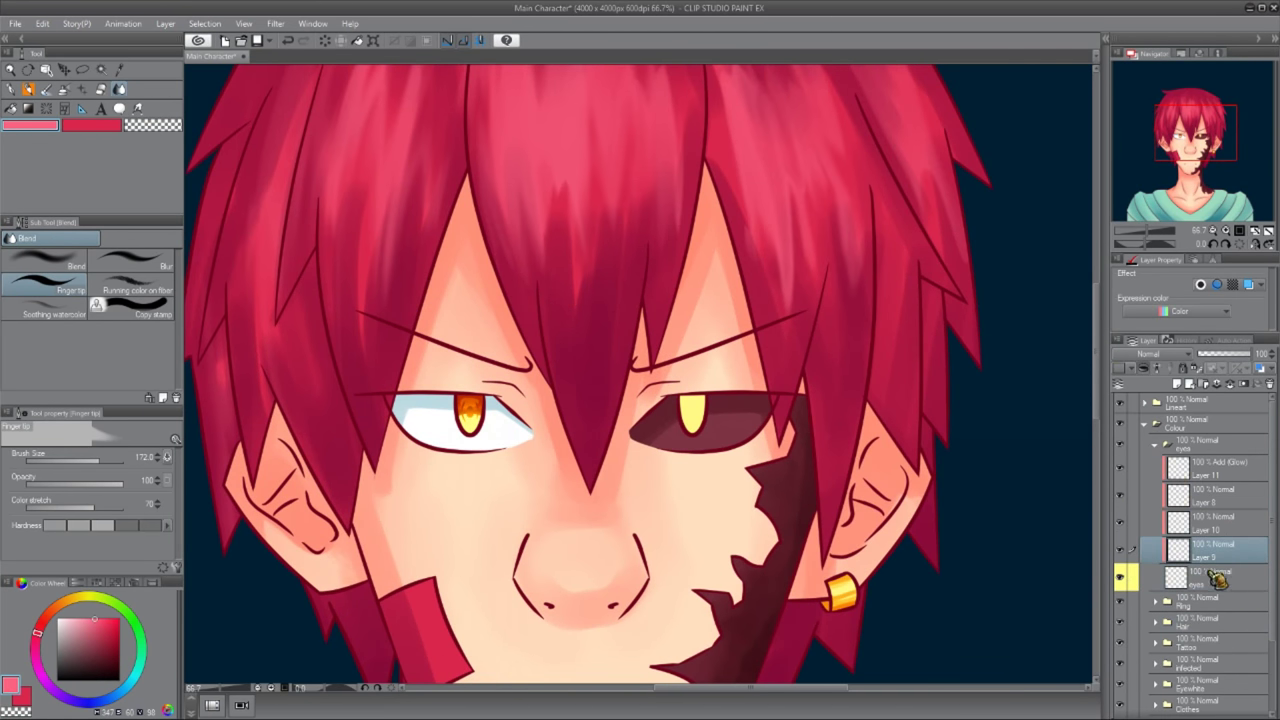
- Shade the infected eye's yellow iris with orange sampled from the other iris, using Transparent watercolor, Blend and the Soft eraser
{"action": "left_click", "coordinate": [470, 410], "text": "alt"}
{"action": "key", "text": "ctrl+plus"}
{"action": "key", "text": "ctrl+plus"}
{"action": "key", "text": "b"}
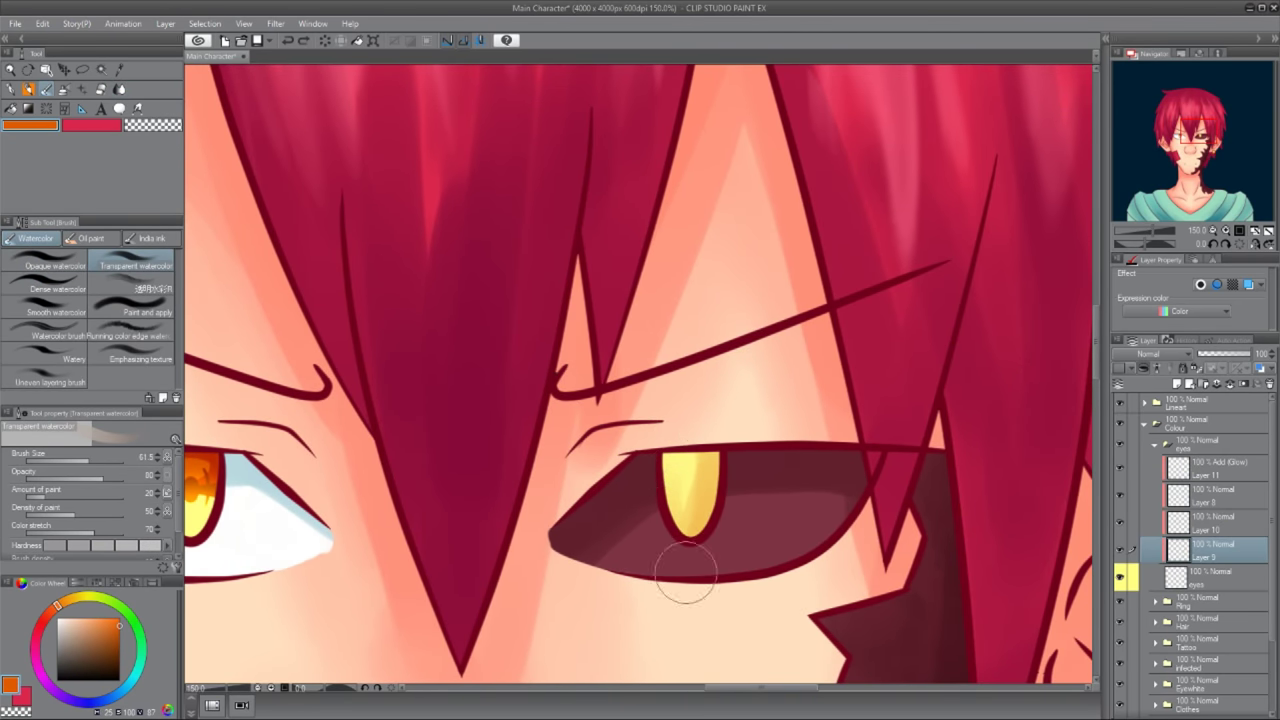
{"action": "key", "text": "j"}
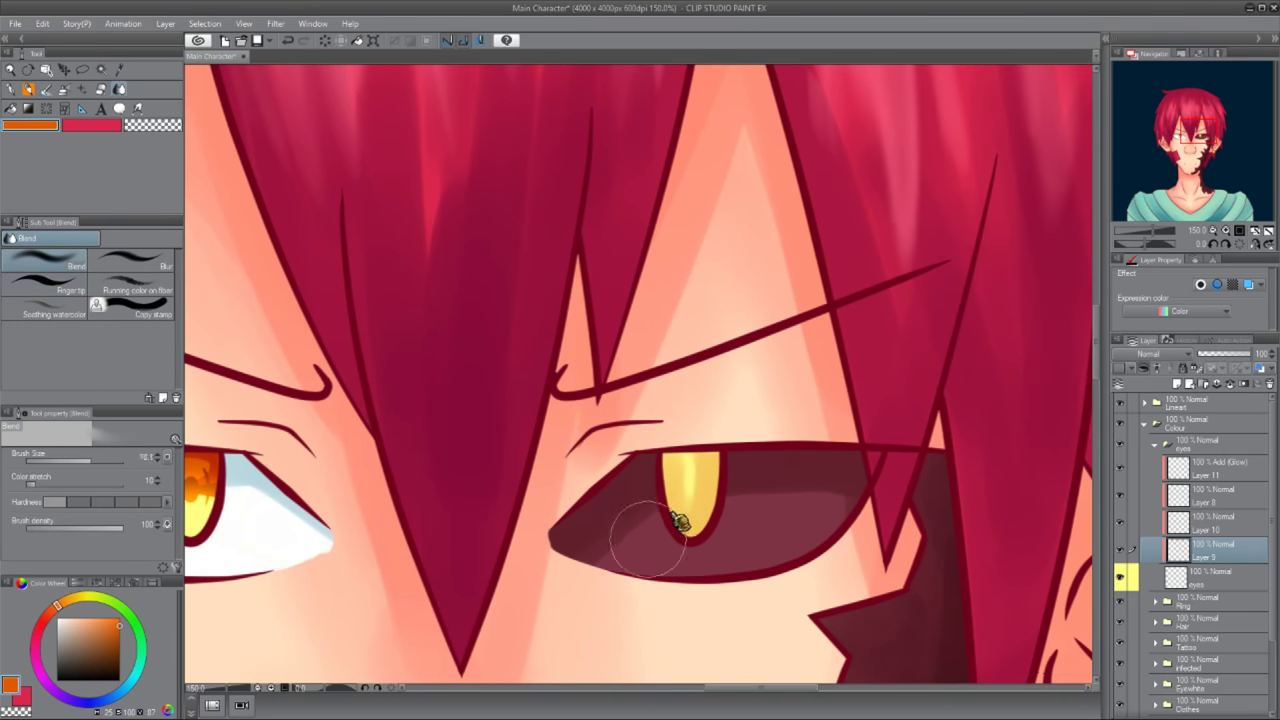
{"action": "key", "text": "e"}
{"action": "key", "text": "ctrl+minus"}
{"action": "key", "text": "ctrl+minus"}
{"action": "key", "text": "ctrl+minus"}
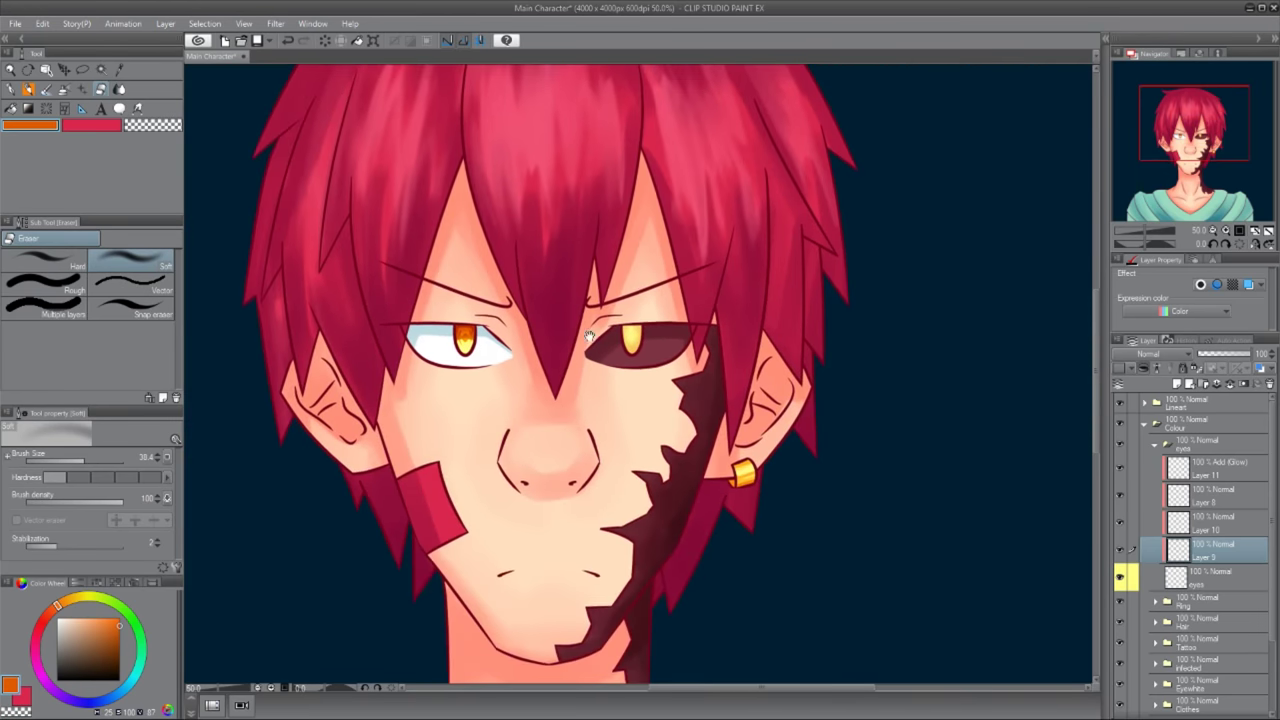
{"action": "left_click_drag", "start_coordinate": [591, 352], "coordinate": [606, 292]}
- Collapse the eyes folder and select Layer 1 in the Skin folder
{"action": "left_click", "coordinate": [1155, 441]}
{"action": "left_click", "coordinate": [1155, 589]}
{"action": "left_click", "coordinate": [1210, 612]}
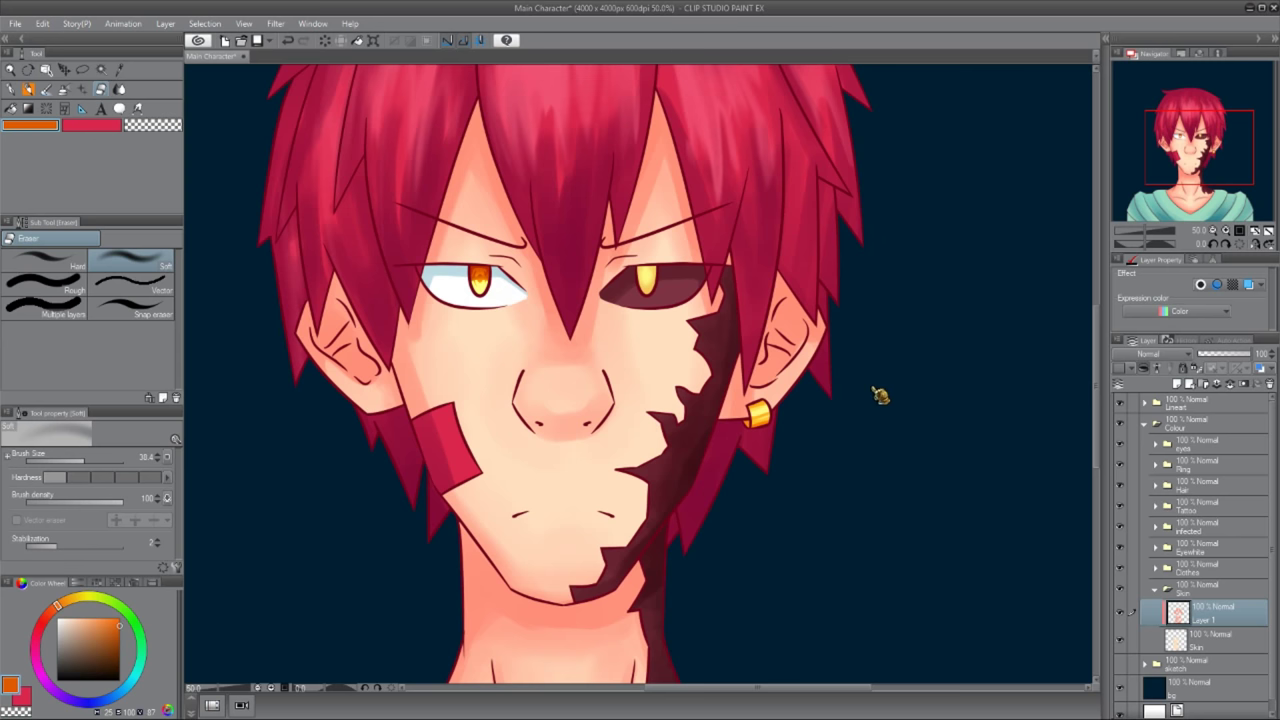
{"action": "scroll", "coordinate": [820, 408], "scroll_direction": "down", "scroll_amount": 3}
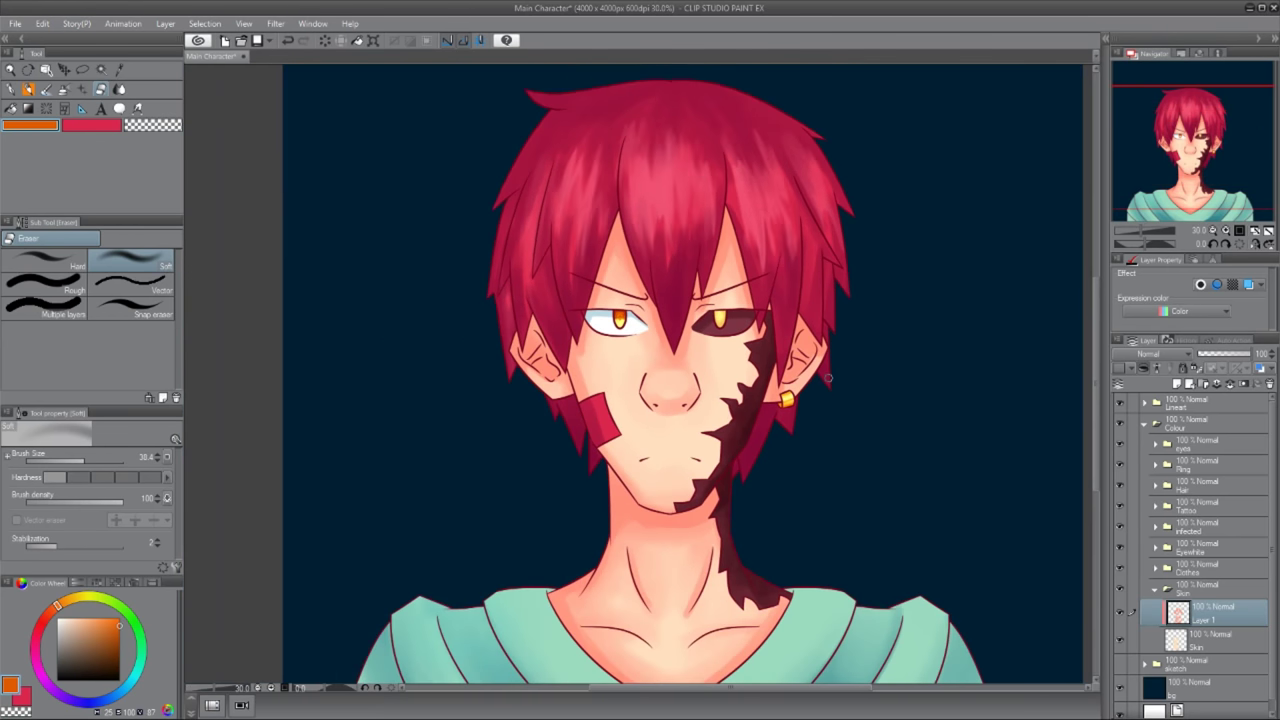
{"action": "scroll", "coordinate": [820, 408], "scroll_direction": "up", "scroll_amount": 3}
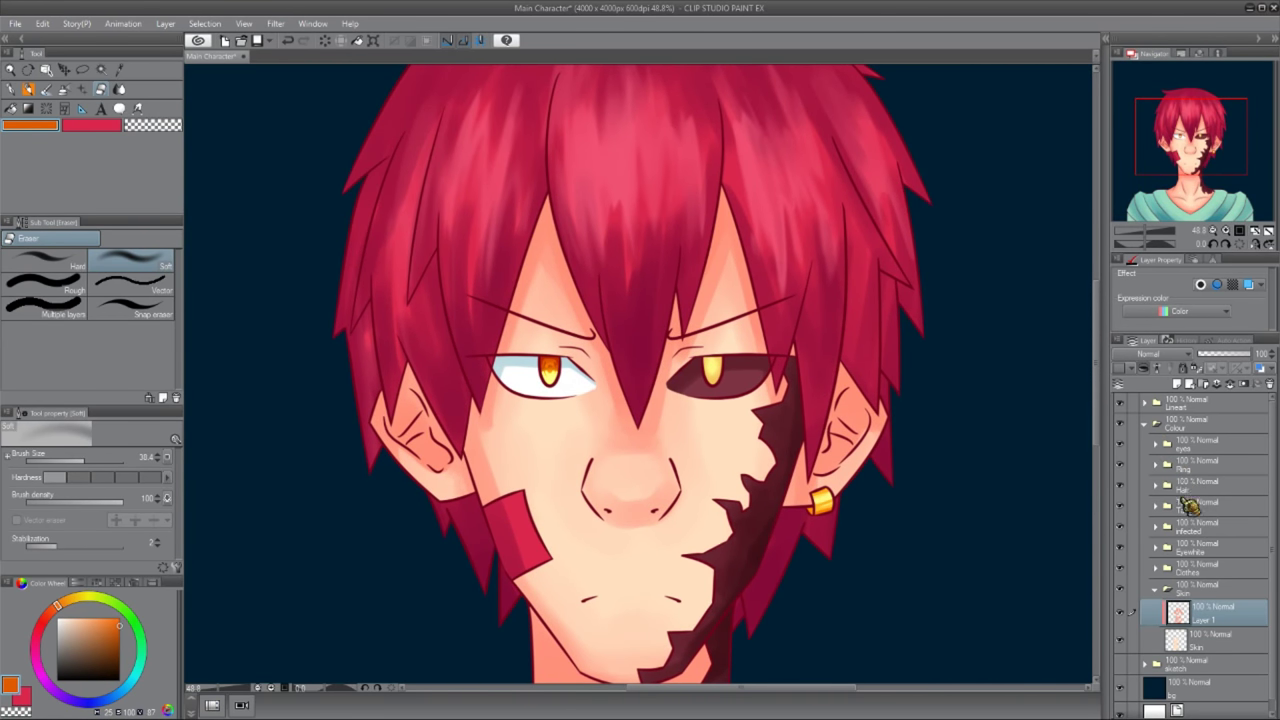
- Create an Add (Glow) layer above the lineart and sample the infected iris's light yellow for the Dense watercolor brush
{"action": "left_click", "coordinate": [1155, 444]}
{"action": "left_click", "coordinate": [1210, 466]}
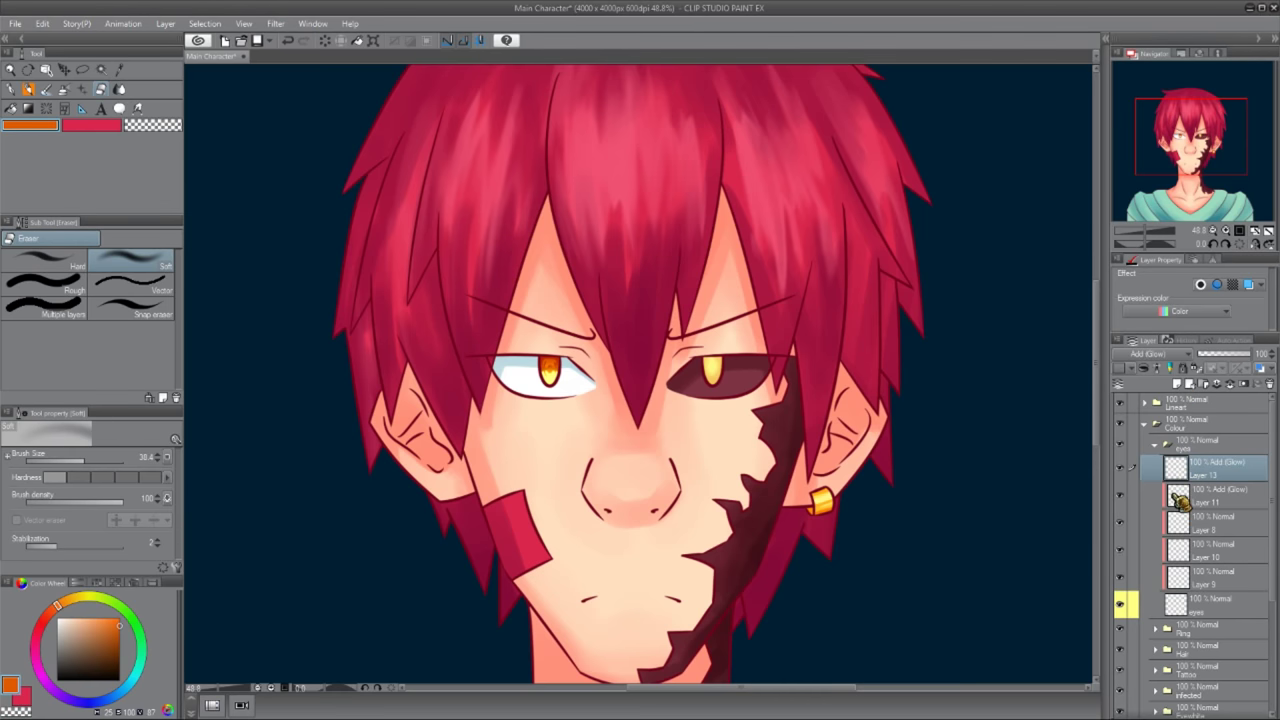
{"action": "scroll", "coordinate": [686, 414], "scroll_direction": "up", "scroll_amount": 5}
{"action": "key", "text": "b"}
{"action": "left_click", "coordinate": [612, 360], "text": "alt"}
- Try to paint a bright yellow glow over the infected eye's iris with Dense watercolor
{"action": "left_click_drag", "start_coordinate": [640, 430], "coordinate": [665, 425]}
{"action": "key", "text": "ctrl+z"}
{"action": "key", "text": "ctrl+z"}
{"action": "left_click_drag", "start_coordinate": [630, 368], "coordinate": [607, 400]}
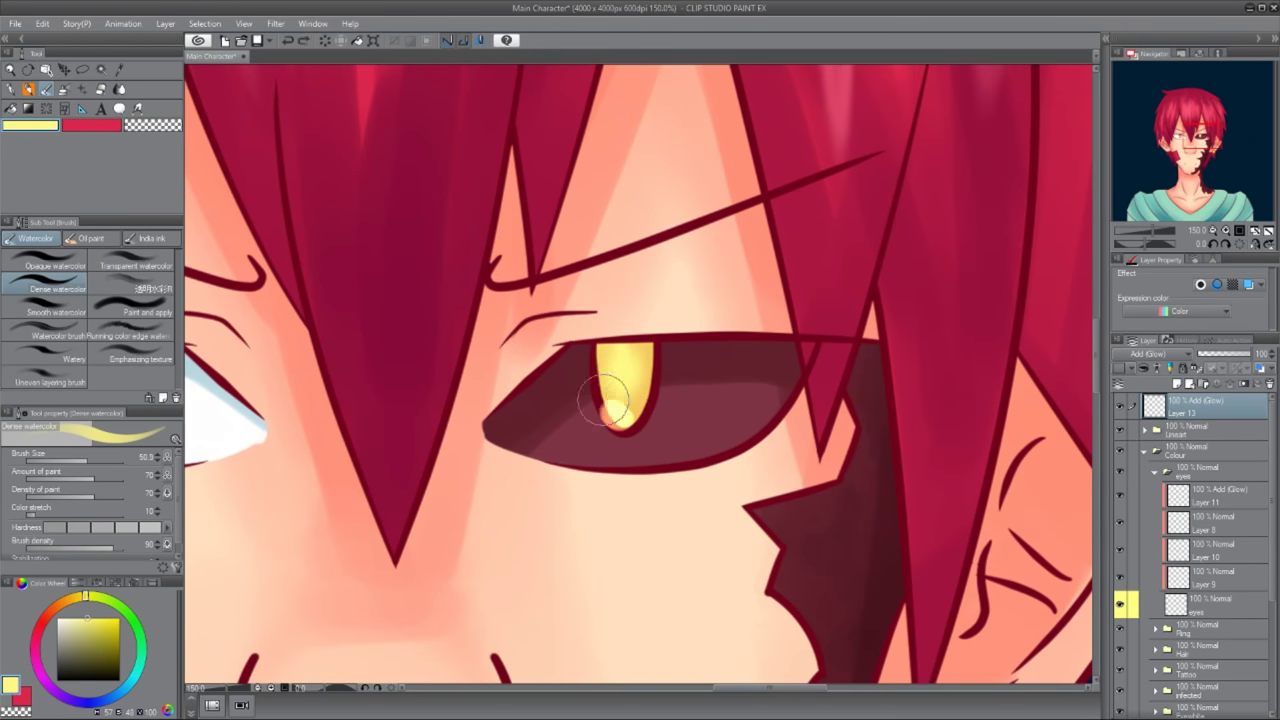
{"action": "key", "text": "ctrl+z"}
{"action": "left_click_drag", "start_coordinate": [612, 295], "coordinate": [615, 345]}
{"action": "key", "text": "ctrl+z"}
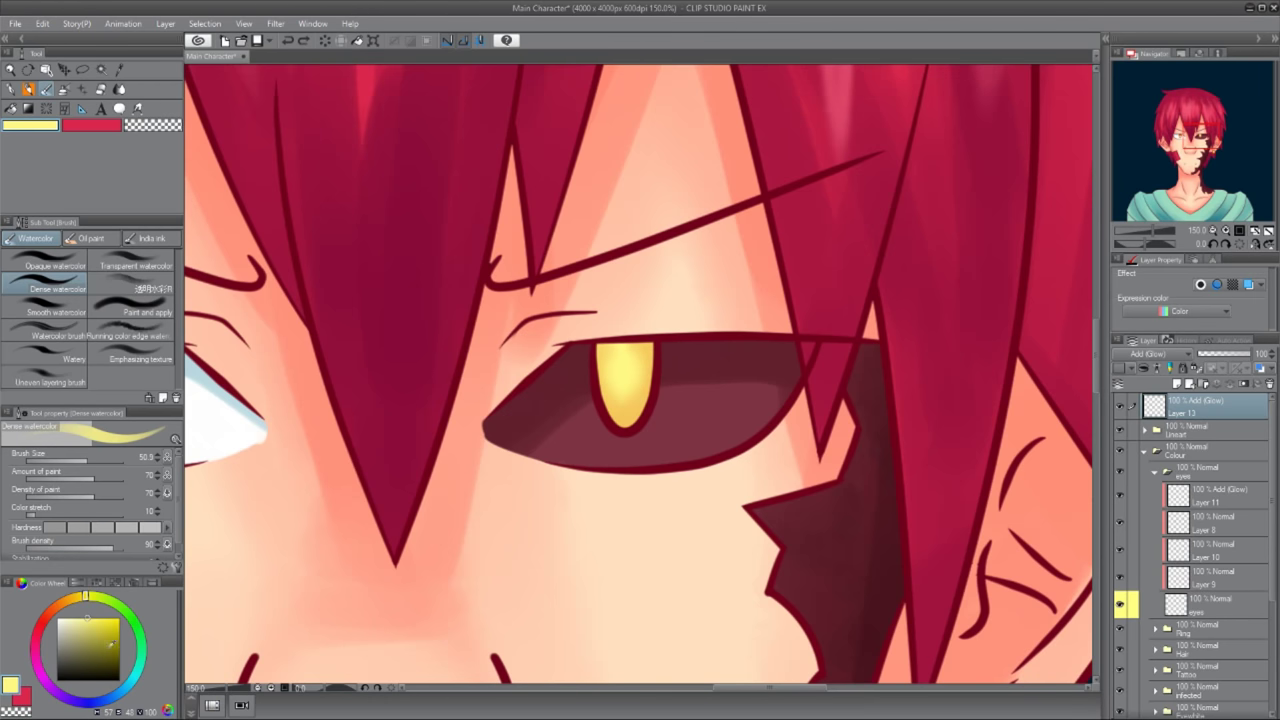
{"action": "left_click_drag", "start_coordinate": [636, 400], "coordinate": [630, 290]}
{"action": "scroll", "coordinate": [636, 400], "scroll_direction": "down", "scroll_amount": 5}
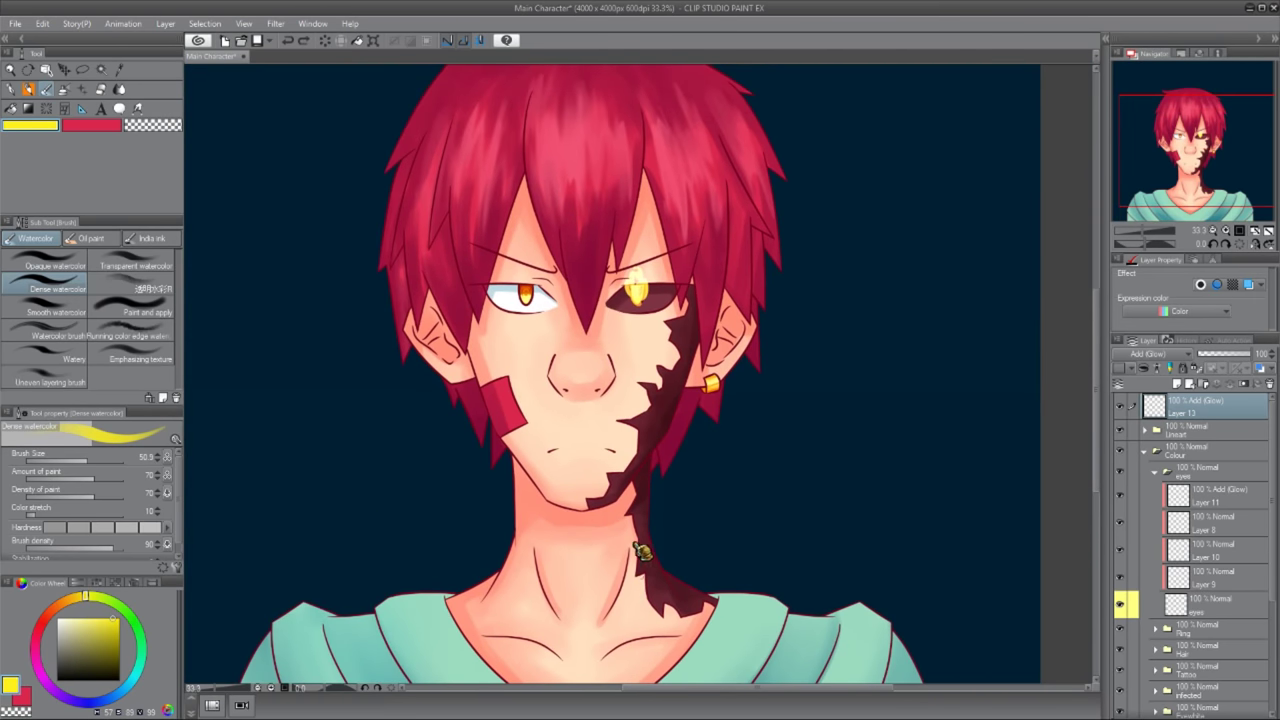
- Paint a yellow Opaque watercolor glow around the character's head, neck and shoulders on the Add (Glow) layer above the background
{"action": "scroll", "coordinate": [871, 503], "scroll_direction": "down", "scroll_amount": 1}
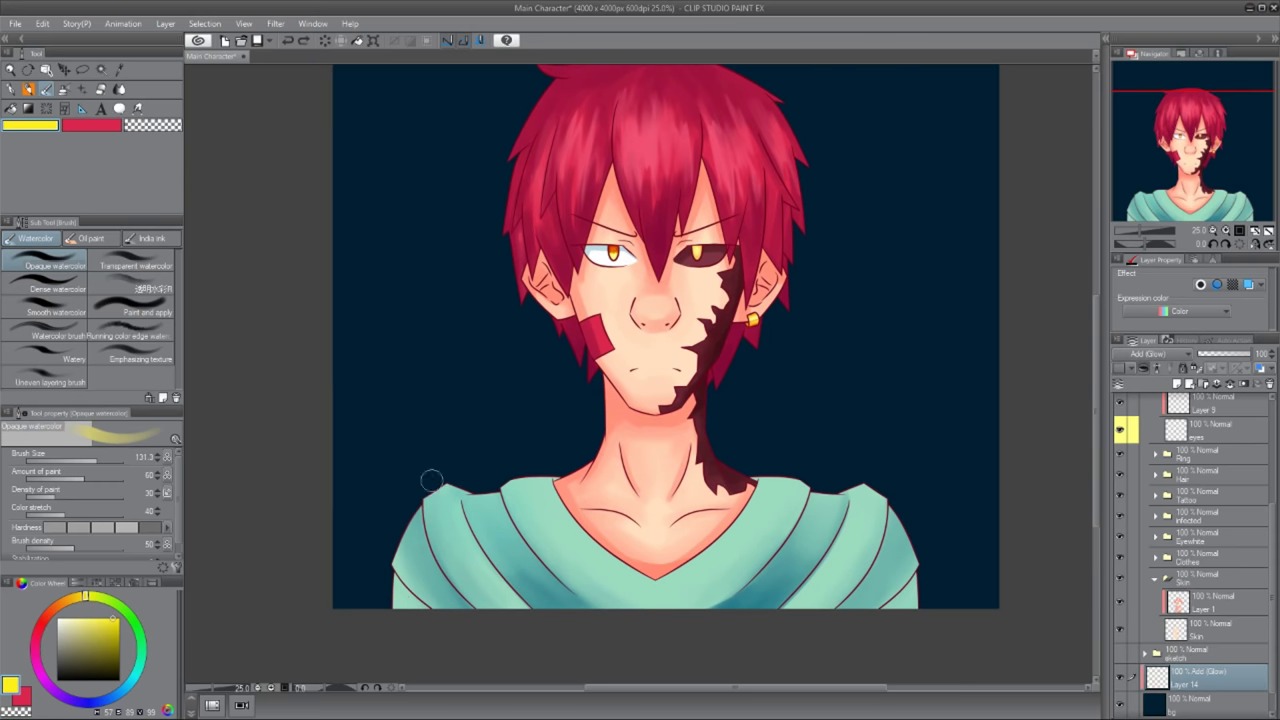
{"action": "mouse_move", "coordinate": [429, 480]}
{"action": "left_mouse_down"}
{"action": "mouse_move", "coordinate": [399, 564]}
{"action": "mouse_move", "coordinate": [410, 568]}
{"action": "mouse_move", "coordinate": [444, 508]}
{"action": "left_mouse_up"}
{"action": "left_click_drag", "start_coordinate": [380, 585], "coordinate": [554, 346]}
{"action": "key", "text": "ctrl+z"}
{"action": "mouse_move", "coordinate": [360, 600]}
{"action": "left_mouse_down"}
{"action": "mouse_move", "coordinate": [423, 600]}
{"action": "mouse_move", "coordinate": [603, 383]}
{"action": "mouse_move", "coordinate": [535, 240]}
{"action": "left_mouse_up"}
{"action": "mouse_move", "coordinate": [515, 320]}
{"action": "left_mouse_down"}
{"action": "mouse_move", "coordinate": [700, 118]}
{"action": "mouse_move", "coordinate": [825, 360]}
{"action": "left_mouse_up"}
{"action": "left_click_drag", "start_coordinate": [600, 435], "coordinate": [584, 560]}
{"action": "left_click_drag", "start_coordinate": [720, 540], "coordinate": [830, 290]}
{"action": "mouse_move", "coordinate": [810, 170]}
{"action": "left_mouse_down"}
{"action": "mouse_move", "coordinate": [790, 570]}
{"action": "mouse_move", "coordinate": [950, 670]}
{"action": "left_mouse_up"}
{"action": "mouse_move", "coordinate": [560, 560]}
{"action": "left_mouse_down"}
{"action": "mouse_move", "coordinate": [503, 403]}
{"action": "mouse_move", "coordinate": [370, 620]}
{"action": "mouse_move", "coordinate": [505, 140]}
{"action": "left_mouse_up"}
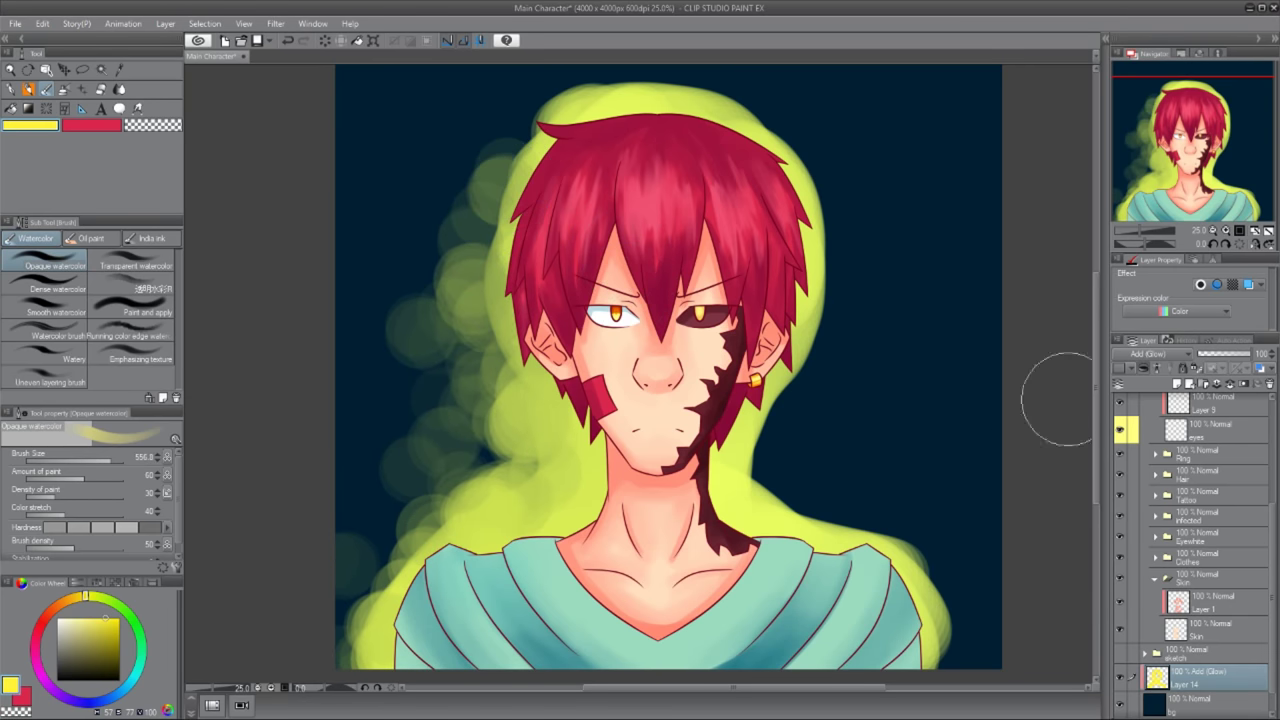
- Extend the glow outward with soft overlapping yellow puffs around the hair, neck and shoulders
{"action": "mouse_move", "coordinate": [880, 460]}
{"action": "left_mouse_down"}
{"action": "mouse_move", "coordinate": [765, 435]}
{"action": "mouse_move", "coordinate": [751, 466]}
{"action": "mouse_move", "coordinate": [787, 410]}
{"action": "mouse_move", "coordinate": [848, 238]}
{"action": "mouse_move", "coordinate": [760, 488]}
{"action": "mouse_move", "coordinate": [864, 530]}
{"action": "mouse_move", "coordinate": [844, 537]}
{"action": "mouse_move", "coordinate": [944, 662]}
{"action": "mouse_move", "coordinate": [920, 605]}
{"action": "mouse_move", "coordinate": [816, 477]}
{"action": "mouse_move", "coordinate": [855, 288]}
{"action": "mouse_move", "coordinate": [802, 147]}
{"action": "mouse_move", "coordinate": [664, 84]}
{"action": "mouse_move", "coordinate": [528, 118]}
{"action": "left_mouse_up"}
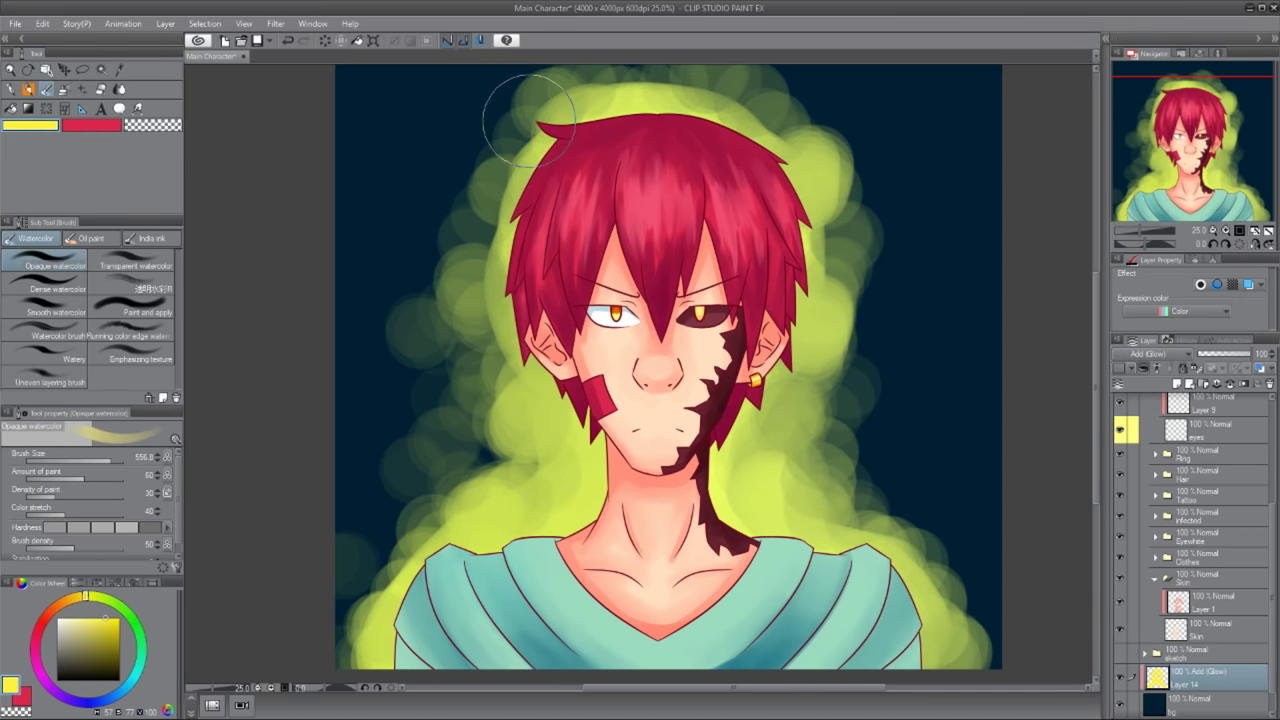
{"action": "mouse_move", "coordinate": [768, 436]}
{"action": "left_mouse_down"}
{"action": "mouse_move", "coordinate": [650, 100]}
{"action": "mouse_move", "coordinate": [470, 420]}
{"action": "mouse_move", "coordinate": [527, 628]}
{"action": "mouse_move", "coordinate": [380, 590]}
{"action": "left_mouse_up"}
{"action": "left_click_drag", "start_coordinate": [955, 640], "coordinate": [963, 477]}
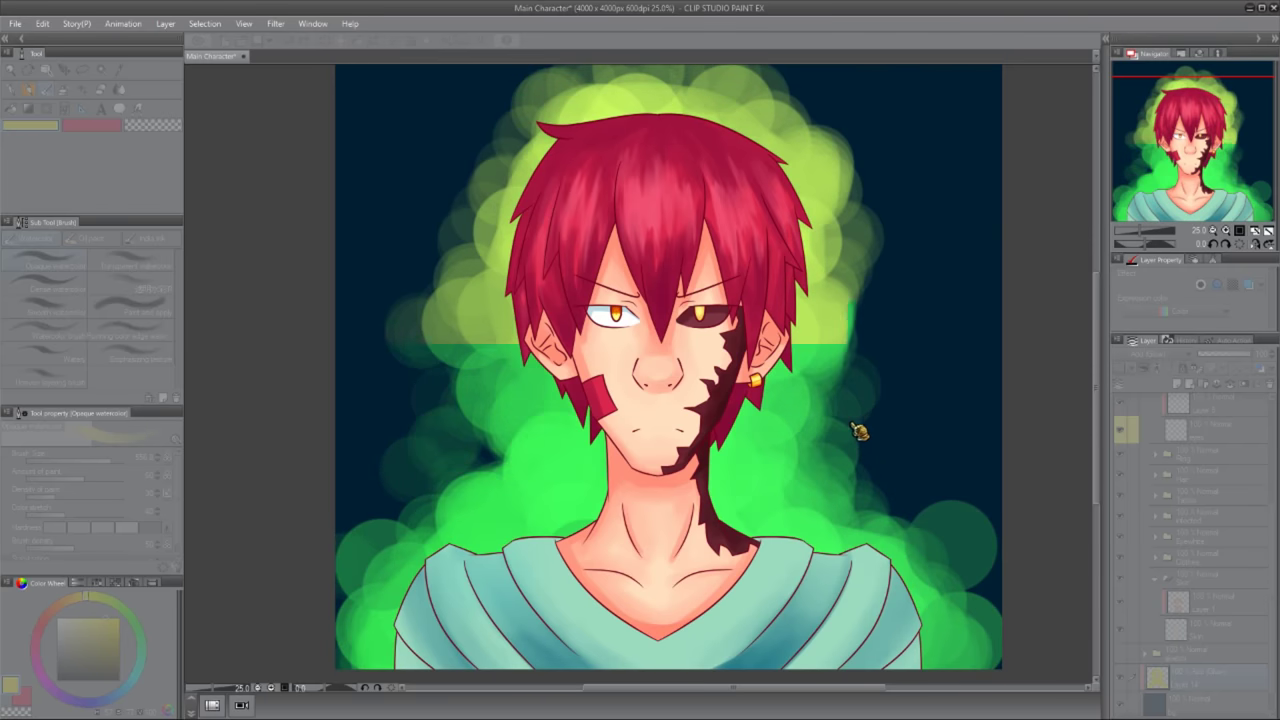
- Recolour the background glow on Layer 14 to a pale green
{"action": "key", "text": "Return"}
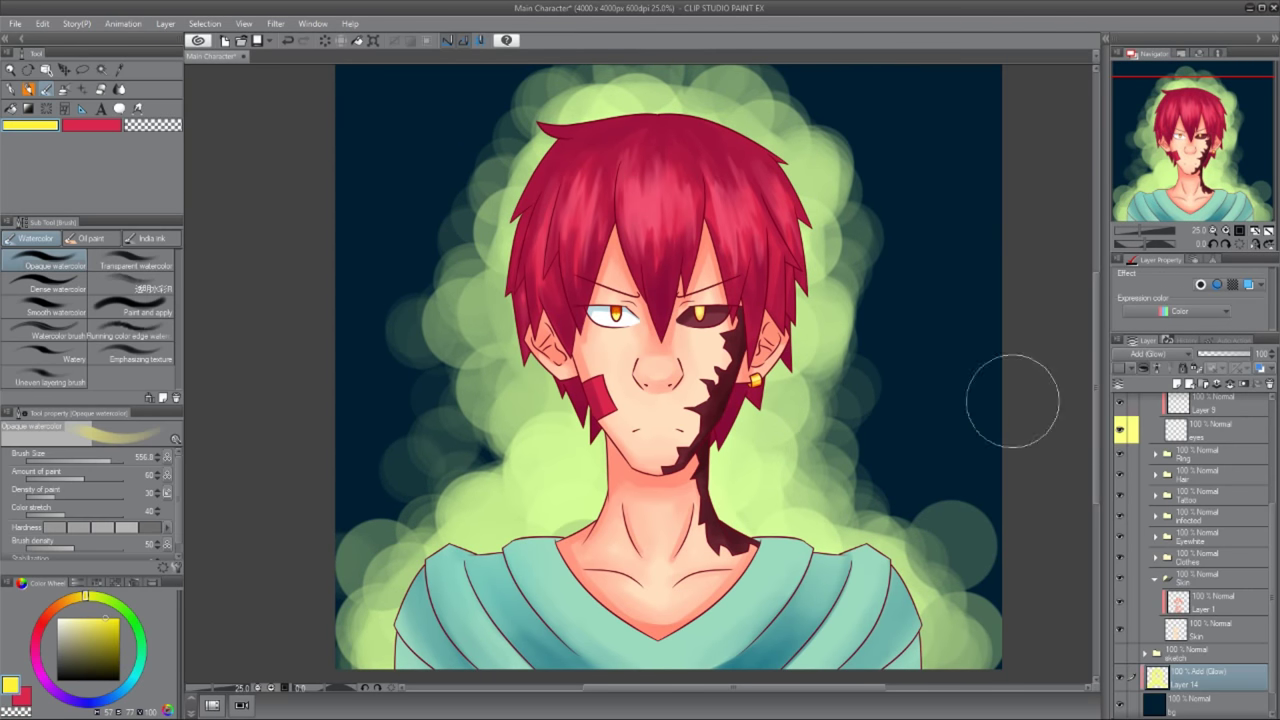
{"action": "scroll", "coordinate": [900, 429], "scroll_direction": "down", "scroll_amount": 1}
{"action": "scroll", "coordinate": [885, 443], "scroll_direction": "up", "scroll_amount": 2}
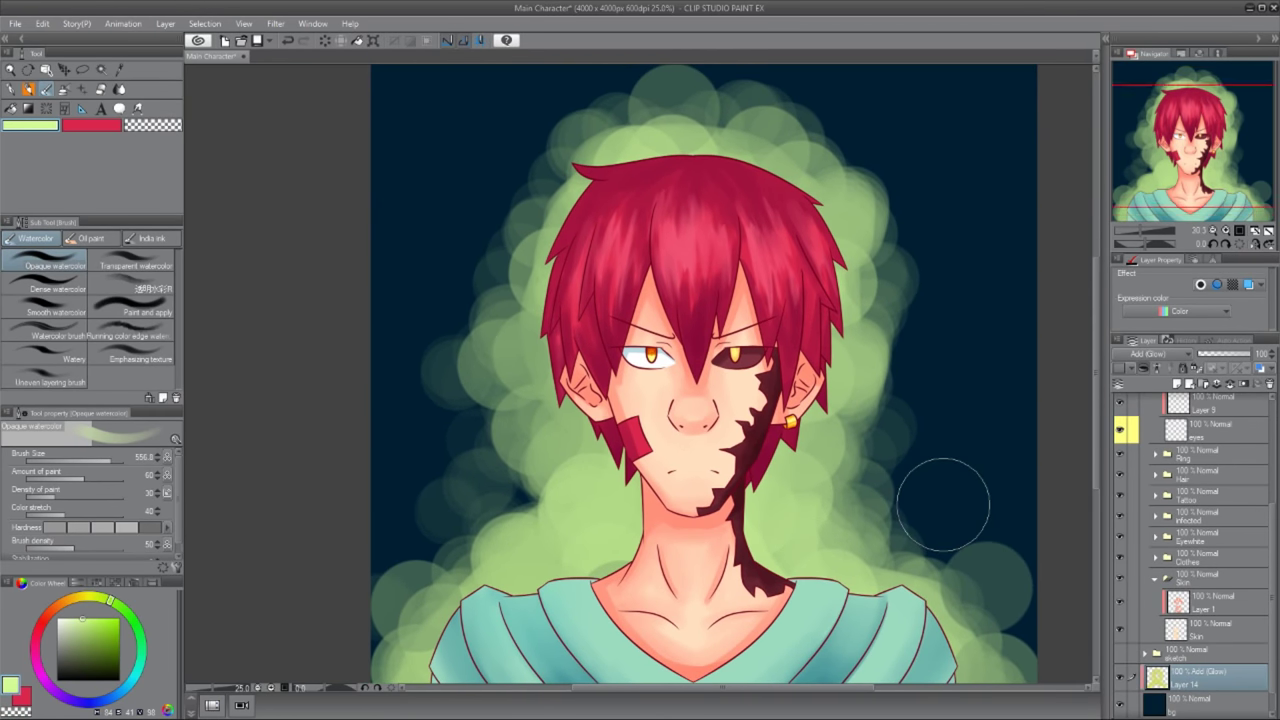
- Paint white Opaque watercolor highlights close to the character's outline on a new clipped Add (Glow) layer above the green glow
{"action": "scroll", "coordinate": [930, 502], "scroll_direction": "down", "scroll_amount": 1}
{"action": "left_click", "coordinate": [1178, 368]}
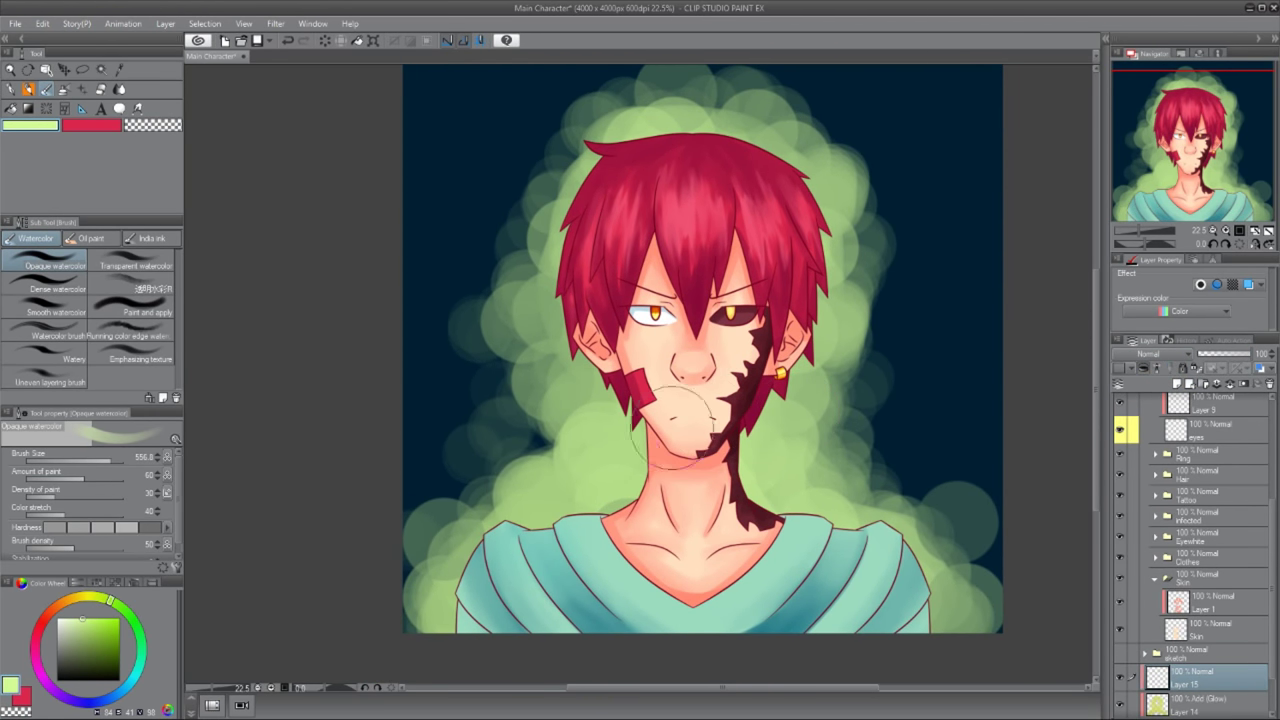
{"action": "left_click", "coordinate": [630, 455], "text": "alt"}
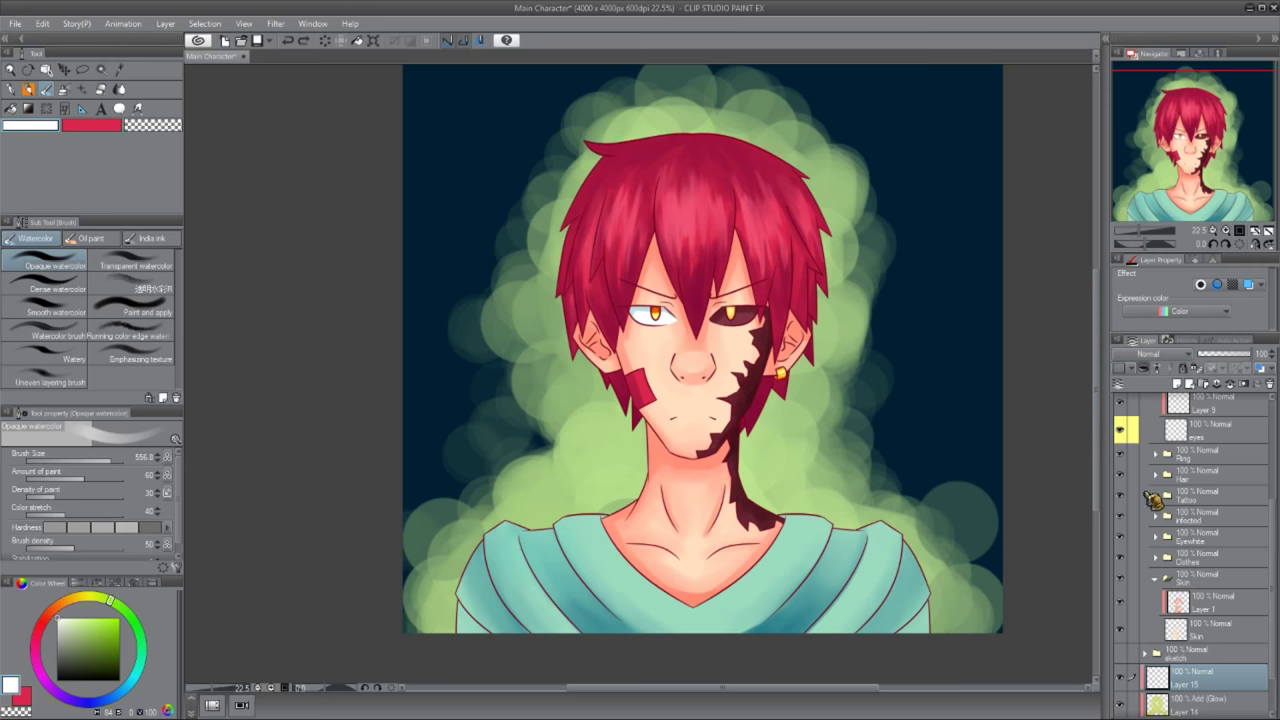
{"action": "mouse_move", "coordinate": [585, 505]}
{"action": "left_mouse_down"}
{"action": "mouse_move", "coordinate": [620, 480]}
{"action": "mouse_move", "coordinate": [635, 425]}
{"action": "left_mouse_up"}
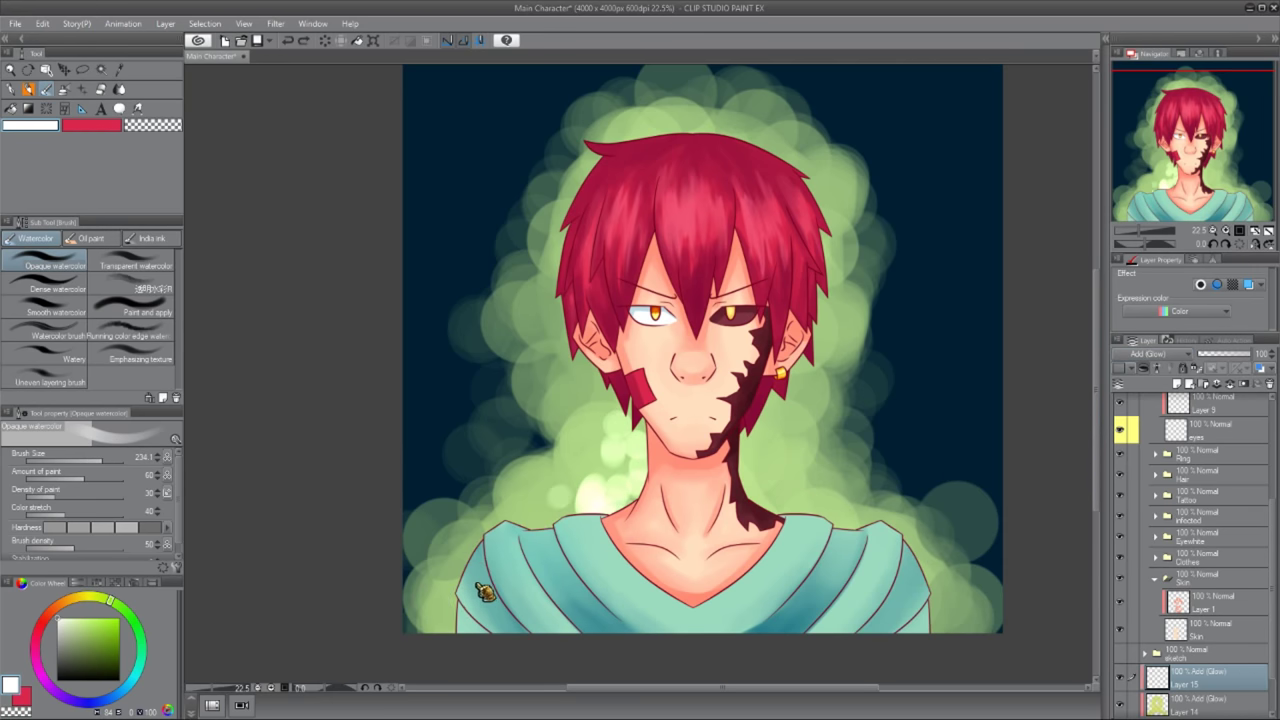
{"action": "mouse_move", "coordinate": [555, 500]}
{"action": "left_mouse_down"}
{"action": "mouse_move", "coordinate": [614, 484]}
{"action": "mouse_move", "coordinate": [600, 395]}
{"action": "mouse_move", "coordinate": [540, 320]}
{"action": "mouse_move", "coordinate": [548, 258]}
{"action": "mouse_move", "coordinate": [650, 122]}
{"action": "left_mouse_up"}
{"action": "mouse_move", "coordinate": [770, 490]}
{"action": "left_mouse_down"}
{"action": "mouse_move", "coordinate": [800, 407]}
{"action": "mouse_move", "coordinate": [789, 404]}
{"action": "mouse_move", "coordinate": [838, 282]}
{"action": "mouse_move", "coordinate": [779, 141]}
{"action": "mouse_move", "coordinate": [737, 92]}
{"action": "mouse_move", "coordinate": [746, 103]}
{"action": "mouse_move", "coordinate": [708, 94]}
{"action": "mouse_move", "coordinate": [606, 124]}
{"action": "left_mouse_up"}
- Recolour the background glow on Layer 14 to a warm golden tone
{"action": "scroll", "coordinate": [801, 453], "scroll_direction": "down", "scroll_amount": 2}
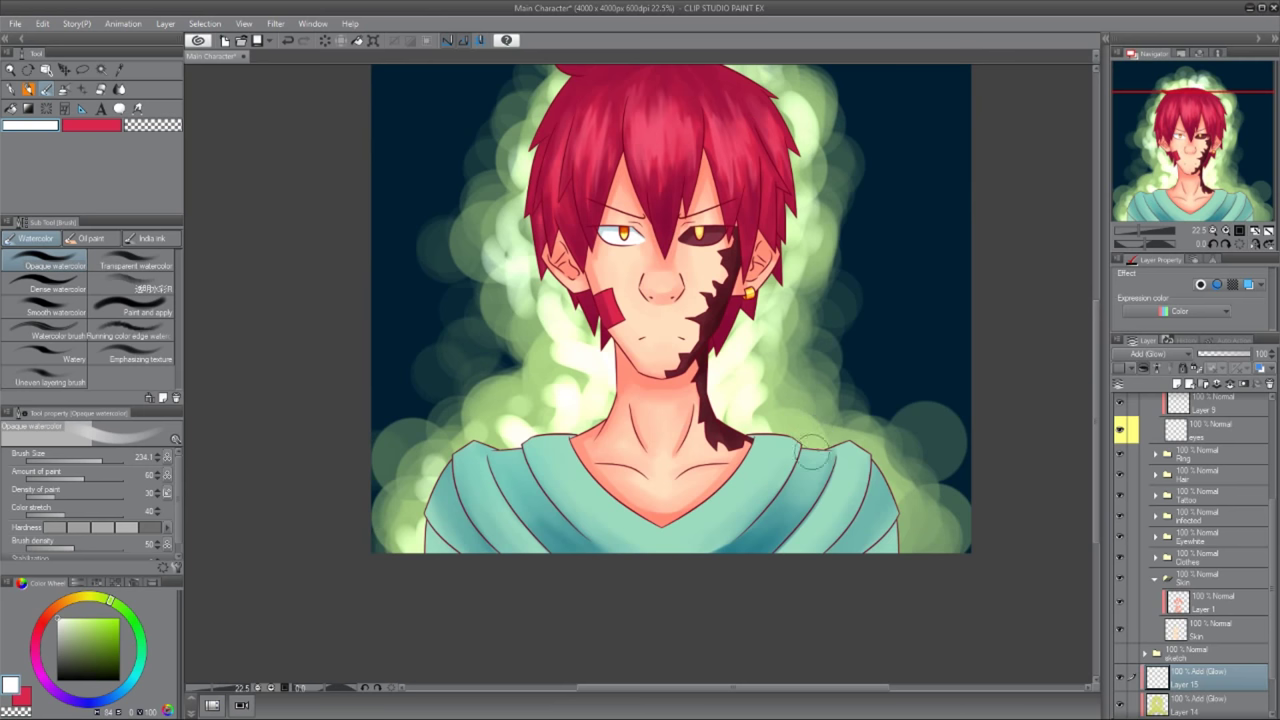
{"action": "scroll", "coordinate": [1084, 590], "scroll_direction": "down", "scroll_amount": 2}
{"action": "scroll", "coordinate": [758, 400], "scroll_direction": "up", "scroll_amount": 3}
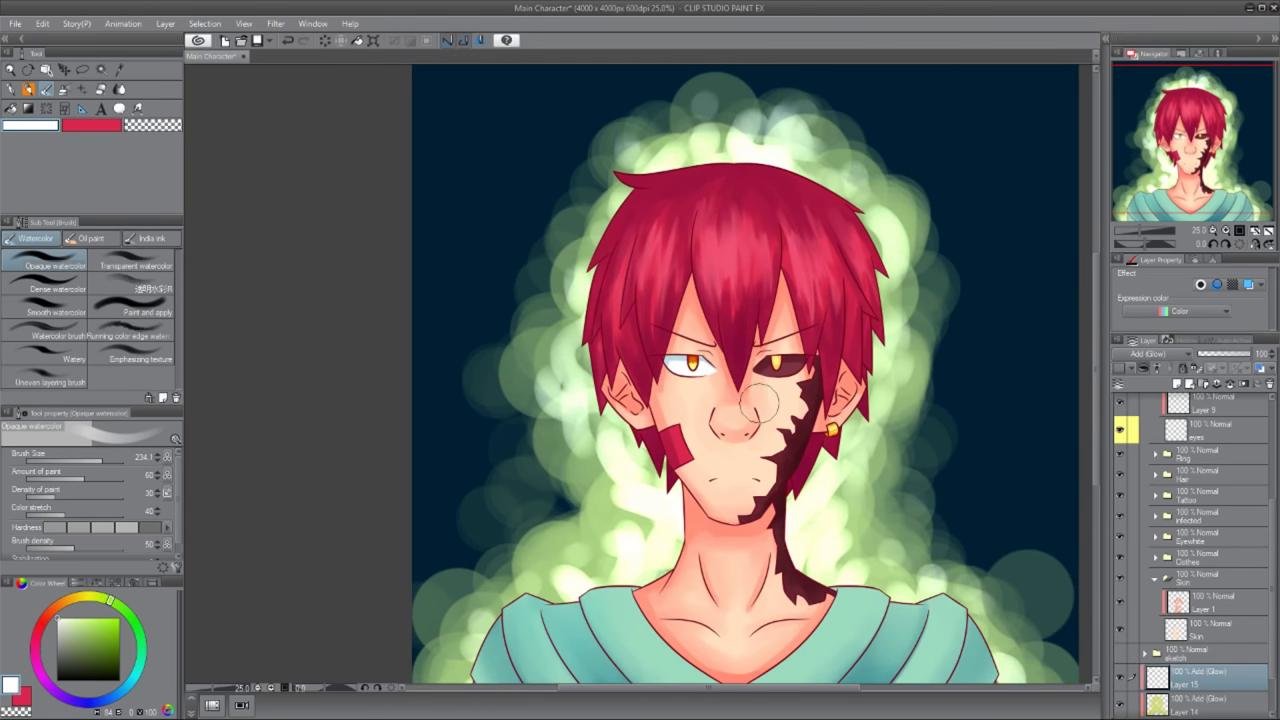
{"action": "left_click_drag", "start_coordinate": [904, 412], "coordinate": [848, 381]}
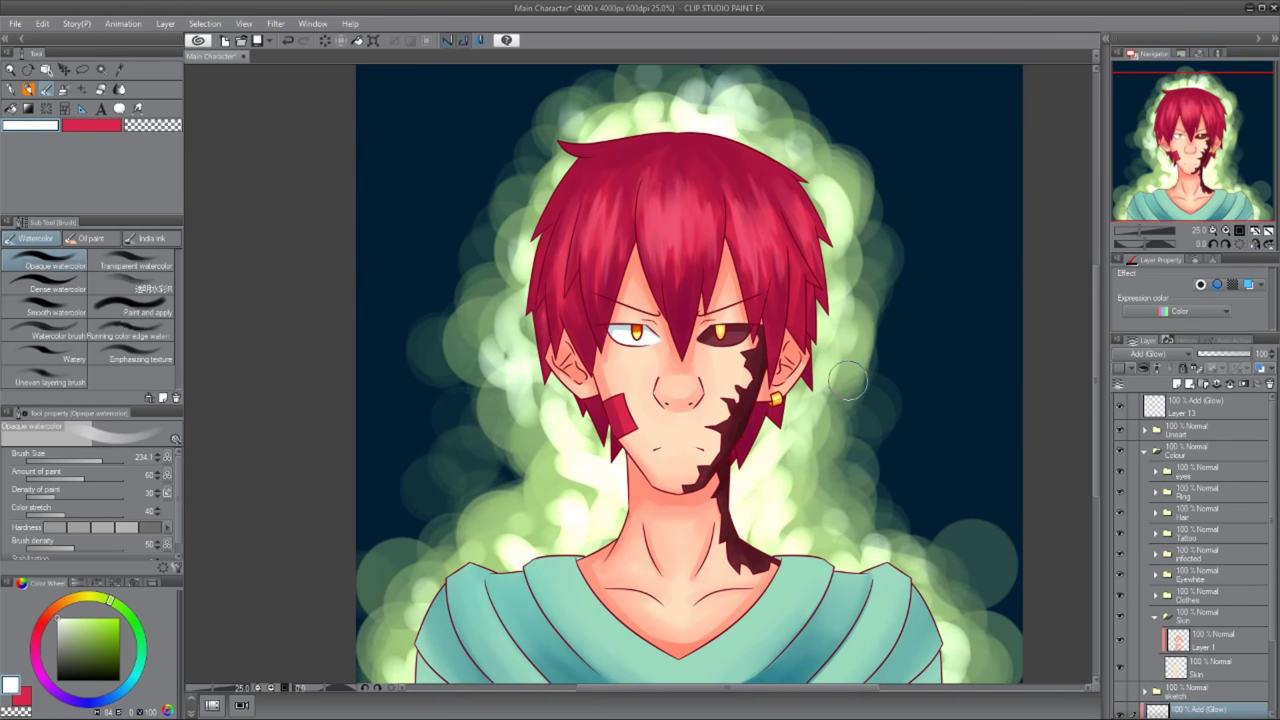
{"action": "left_click", "coordinate": [1190, 641]}
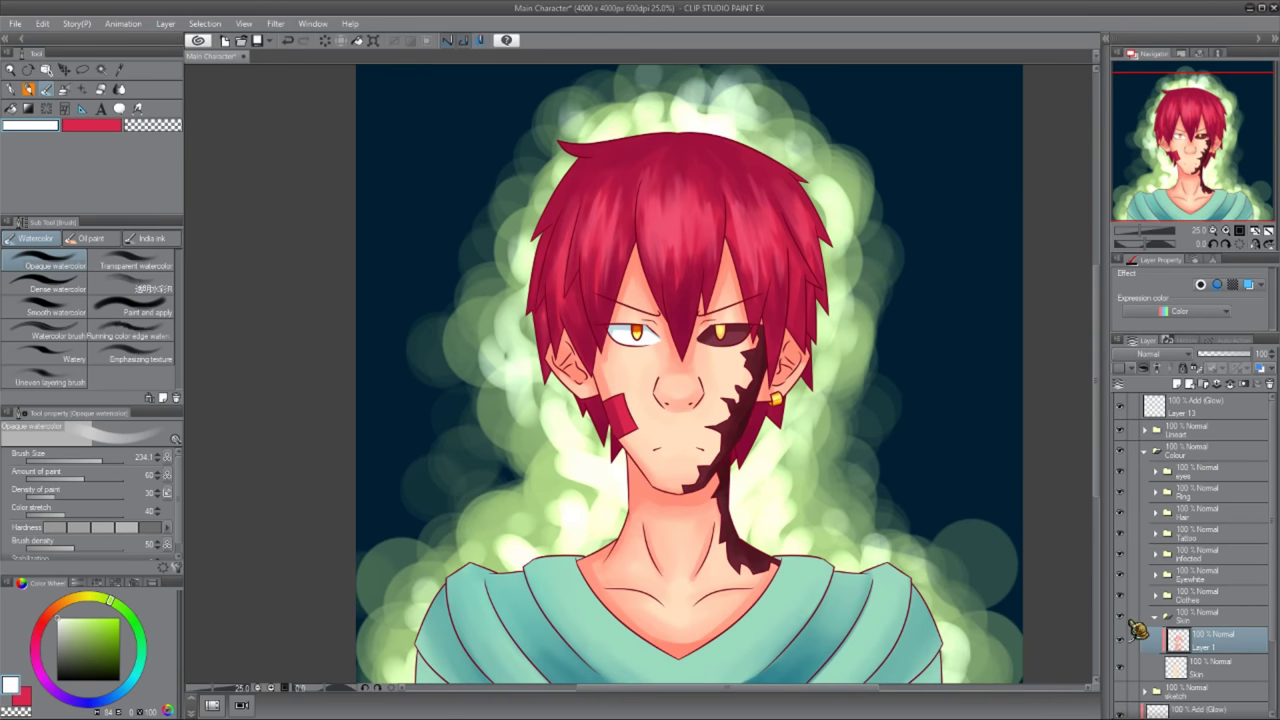
{"action": "scroll", "coordinate": [722, 507], "scroll_direction": "up", "scroll_amount": 2}
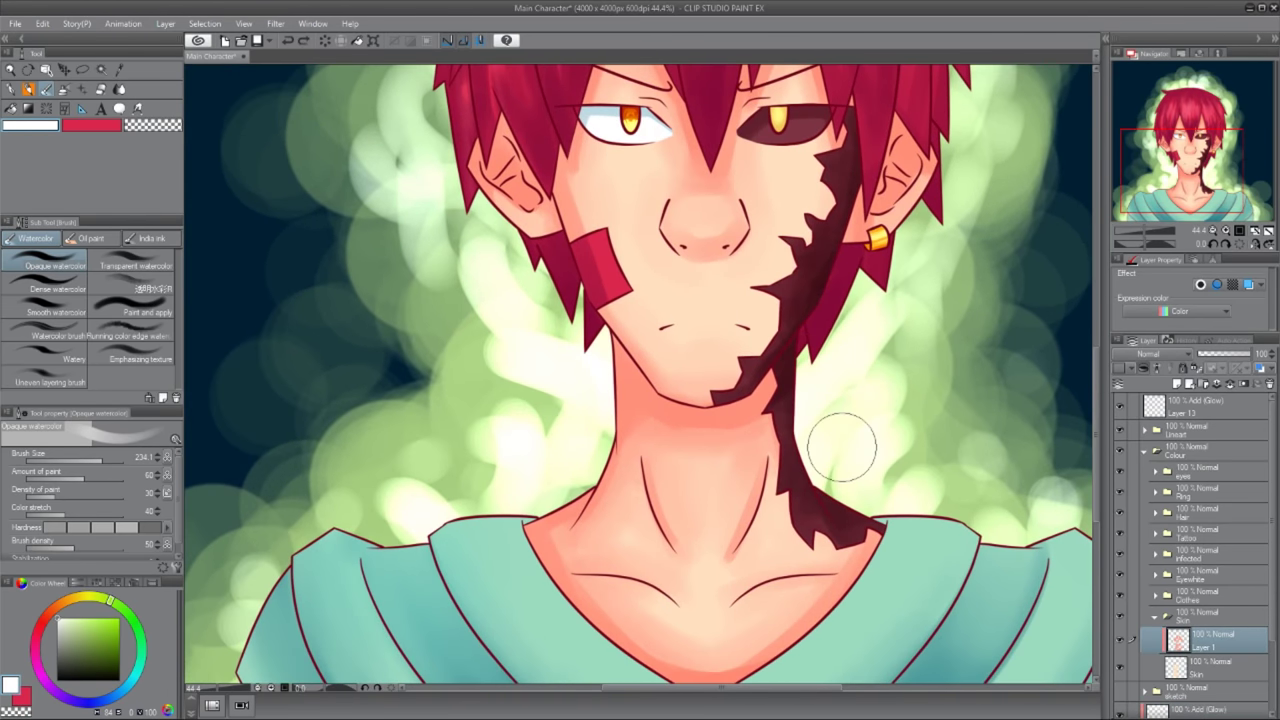
{"action": "scroll", "coordinate": [843, 443], "scroll_direction": "down", "scroll_amount": 2}
{"action": "mouse_move", "coordinate": [1200, 641]}
{"action": "left_mouse_down"}
{"action": "mouse_move", "coordinate": [1216, 655]}
{"action": "mouse_move", "coordinate": [851, 429]}
{"action": "mouse_move", "coordinate": [955, 432]}
{"action": "mouse_move", "coordinate": [860, 429]}
{"action": "mouse_move", "coordinate": [900, 450]}
{"action": "mouse_move", "coordinate": [903, 471]}
{"action": "mouse_move", "coordinate": [852, 434]}
{"action": "left_mouse_up"}
{"action": "scroll", "coordinate": [852, 434], "scroll_direction": "up", "scroll_amount": 1}
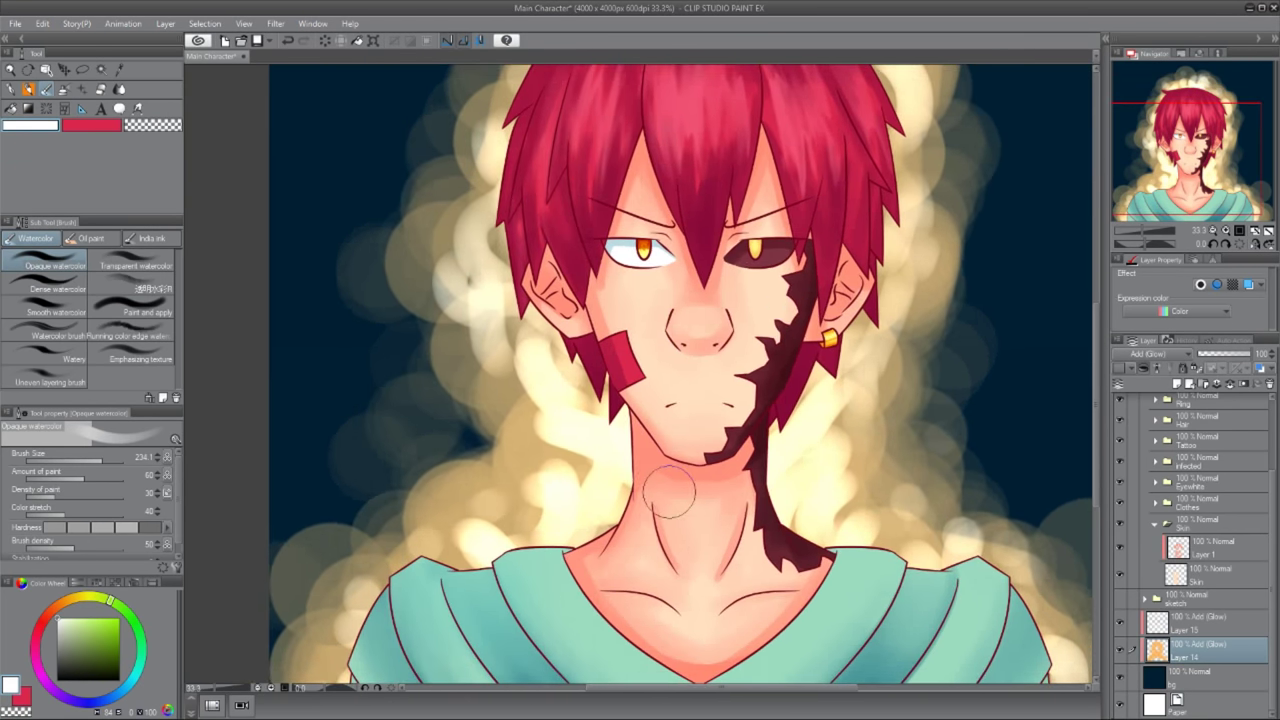
- Sample a pale cream from the glow and create a clipped layer above Layer 1 in the Skin folder
{"action": "left_click", "coordinate": [668, 490], "text": "alt"}
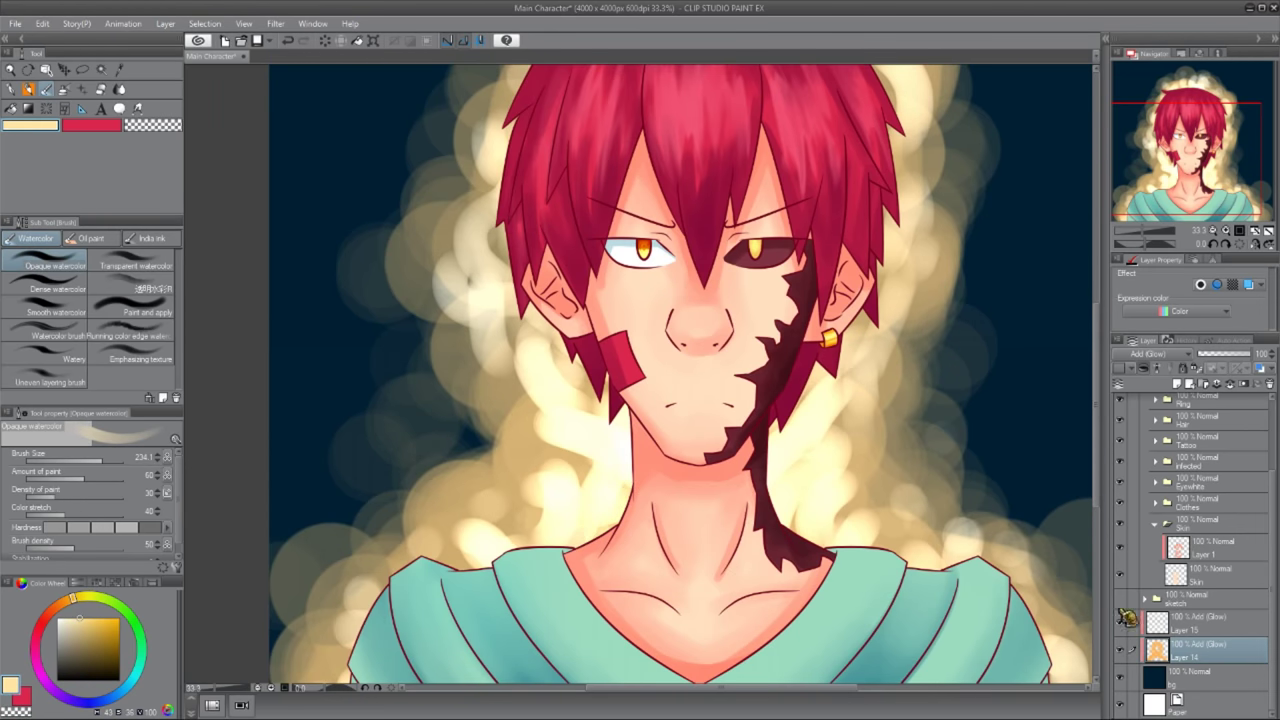
{"action": "left_click", "coordinate": [655, 425], "text": "ctrl+shift"}
{"action": "left_click", "coordinate": [666, 492], "text": "alt"}
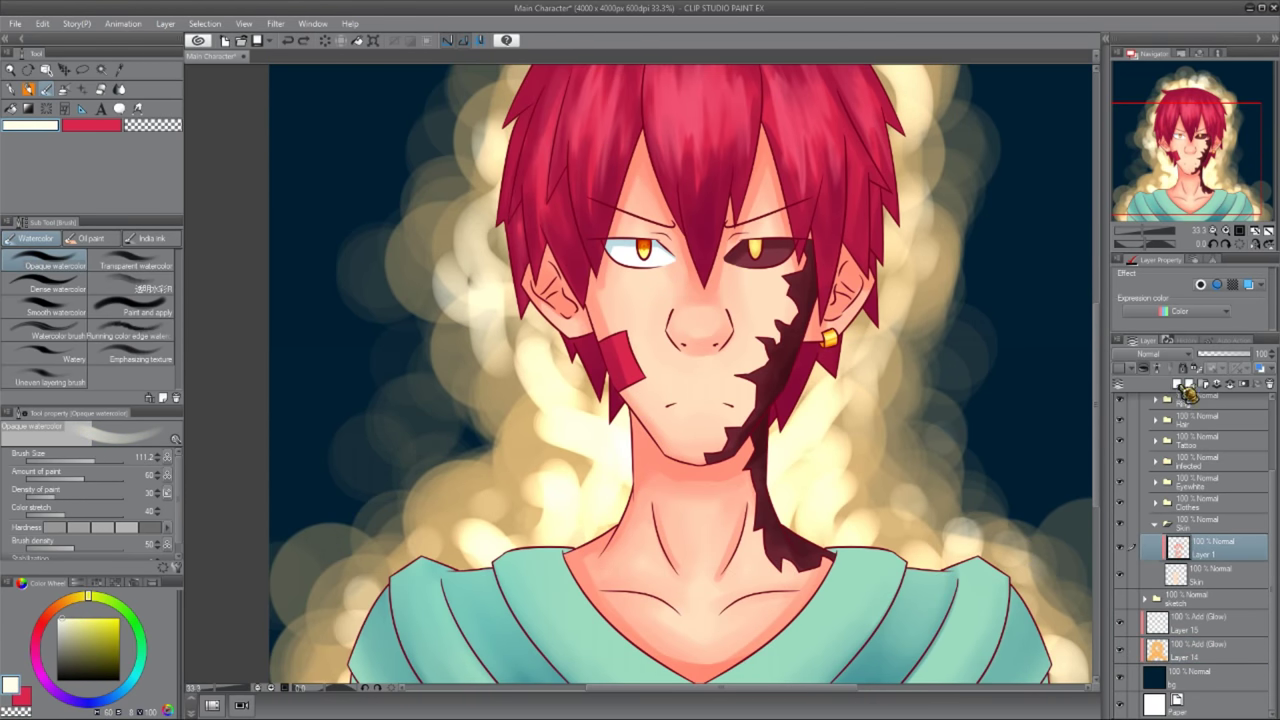
{"action": "left_click", "coordinate": [1180, 385]}
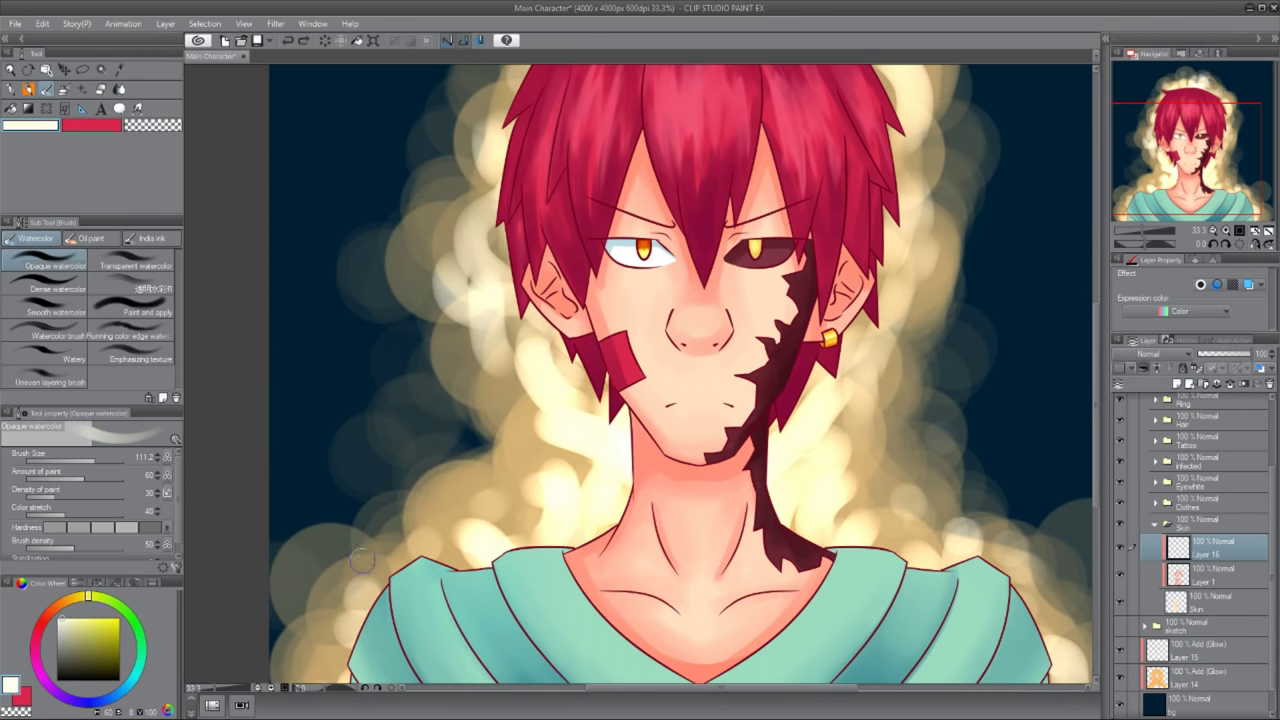
- Try a yellow rim-light stroke along the edge of the neck on the new skin layer
{"action": "left_click", "coordinate": [497, 489], "text": "alt"}
{"action": "left_click", "coordinate": [102, 612]}
{"action": "scroll", "coordinate": [459, 550], "scroll_direction": "up", "scroll_amount": 2}
{"action": "left_click_drag", "start_coordinate": [605, 558], "coordinate": [720, 455]}
{"action": "key", "text": "ctrl+z"}
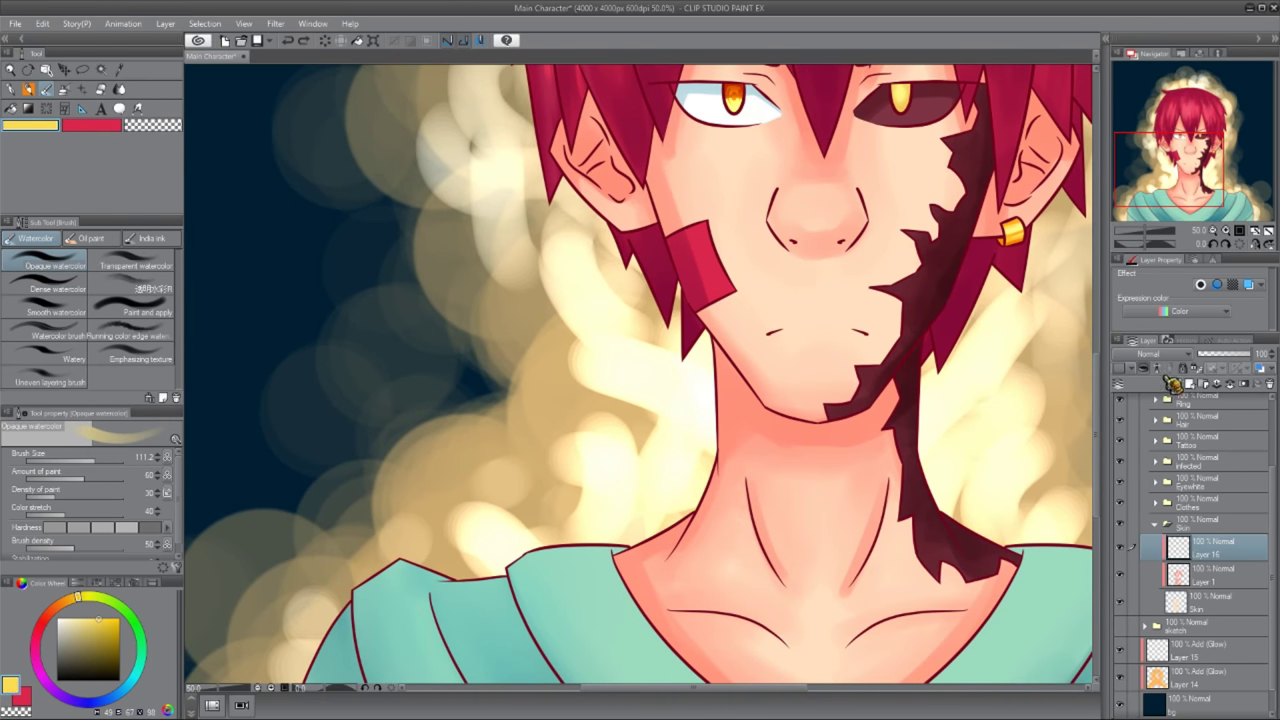
- Set Layer 16 to Add (Glow) and paint a muted yellow rim light along the neck and shoulder edge on the bandaged-cheek side
{"action": "left_click", "coordinate": [1150, 354]}
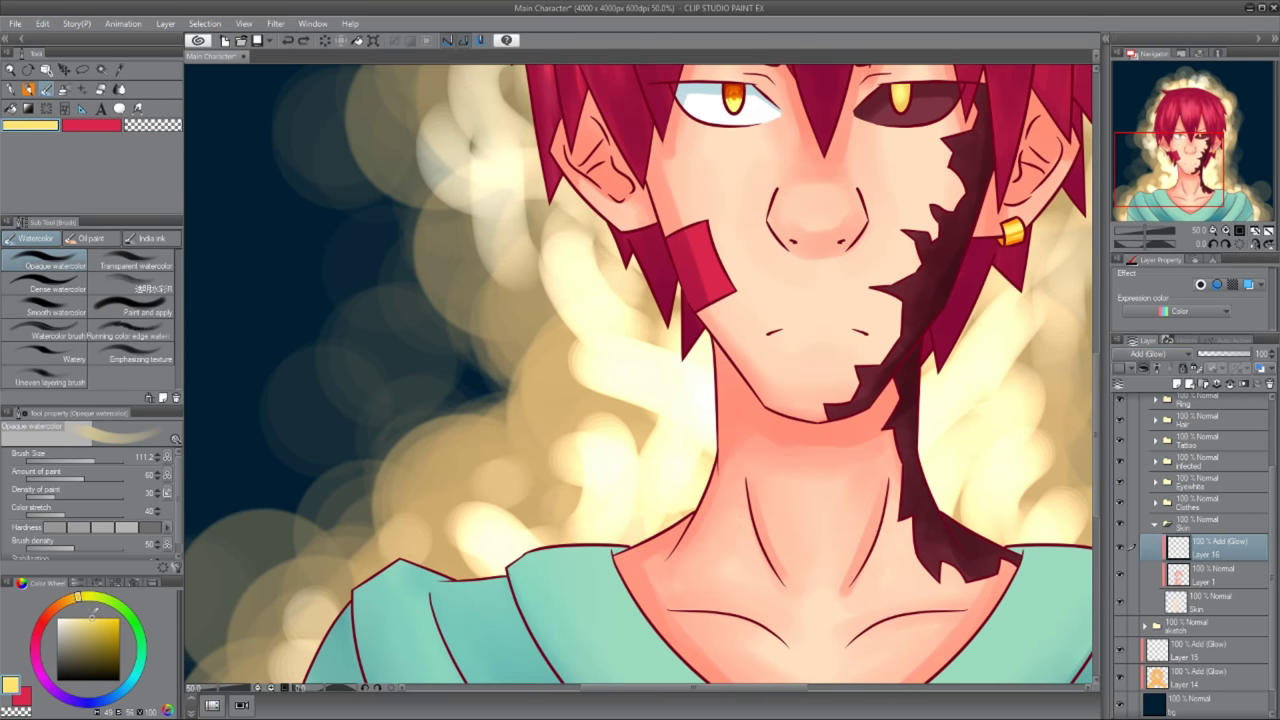
{"action": "left_click", "coordinate": [644, 475], "text": "alt"}
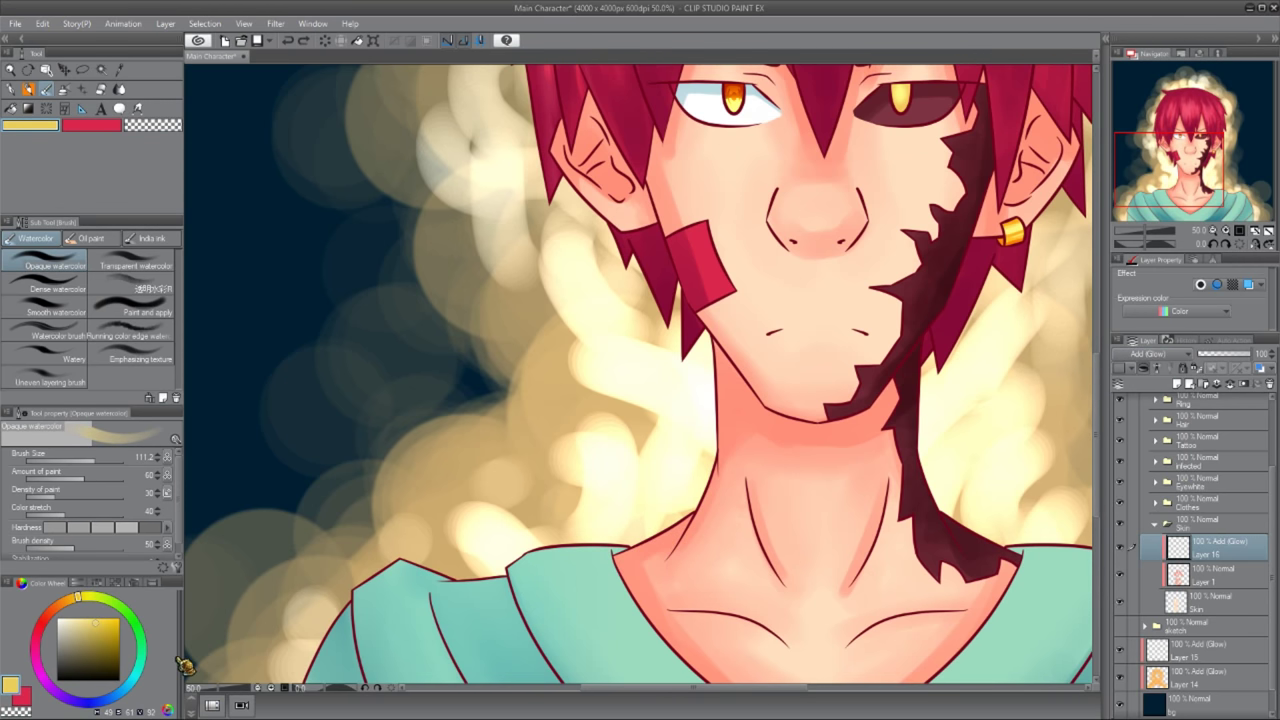
{"action": "mouse_move", "coordinate": [700, 470]}
{"action": "left_mouse_down"}
{"action": "mouse_move", "coordinate": [716, 340]}
{"action": "mouse_move", "coordinate": [686, 520]}
{"action": "left_mouse_up"}
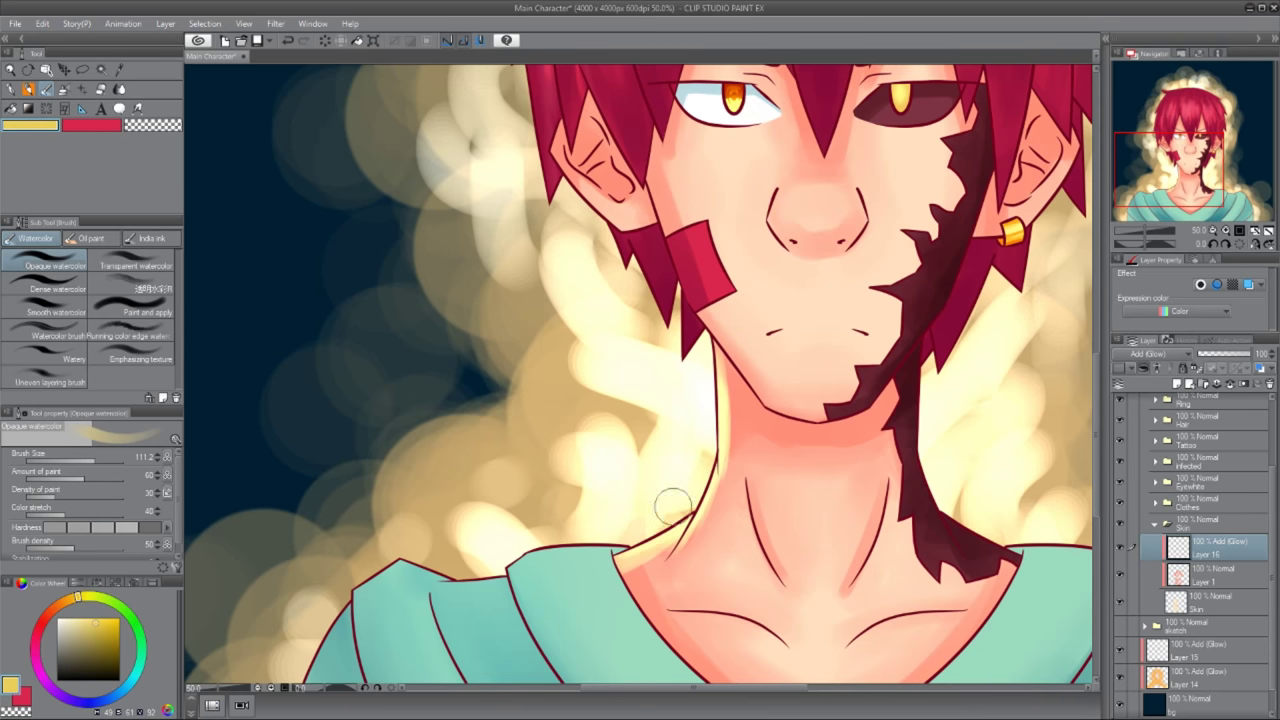
- Paint yellow rim light along the ear, jaw and cheek edge on the bandaged-cheek side, using a smaller brush for fine areas
{"action": "scroll", "coordinate": [672, 505], "scroll_direction": "up", "scroll_amount": 2}
{"action": "left_click_drag", "start_coordinate": [641, 366], "coordinate": [603, 308]}
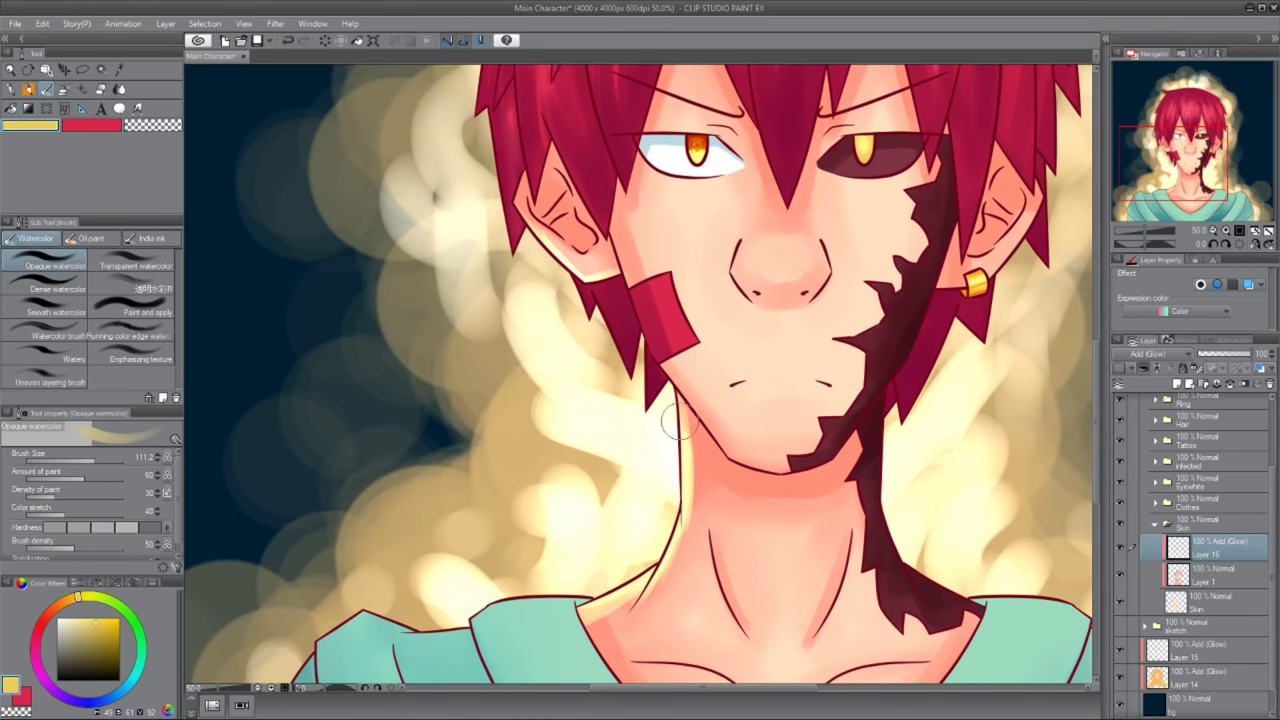
{"action": "left_click_drag", "start_coordinate": [690, 405], "coordinate": [728, 446]}
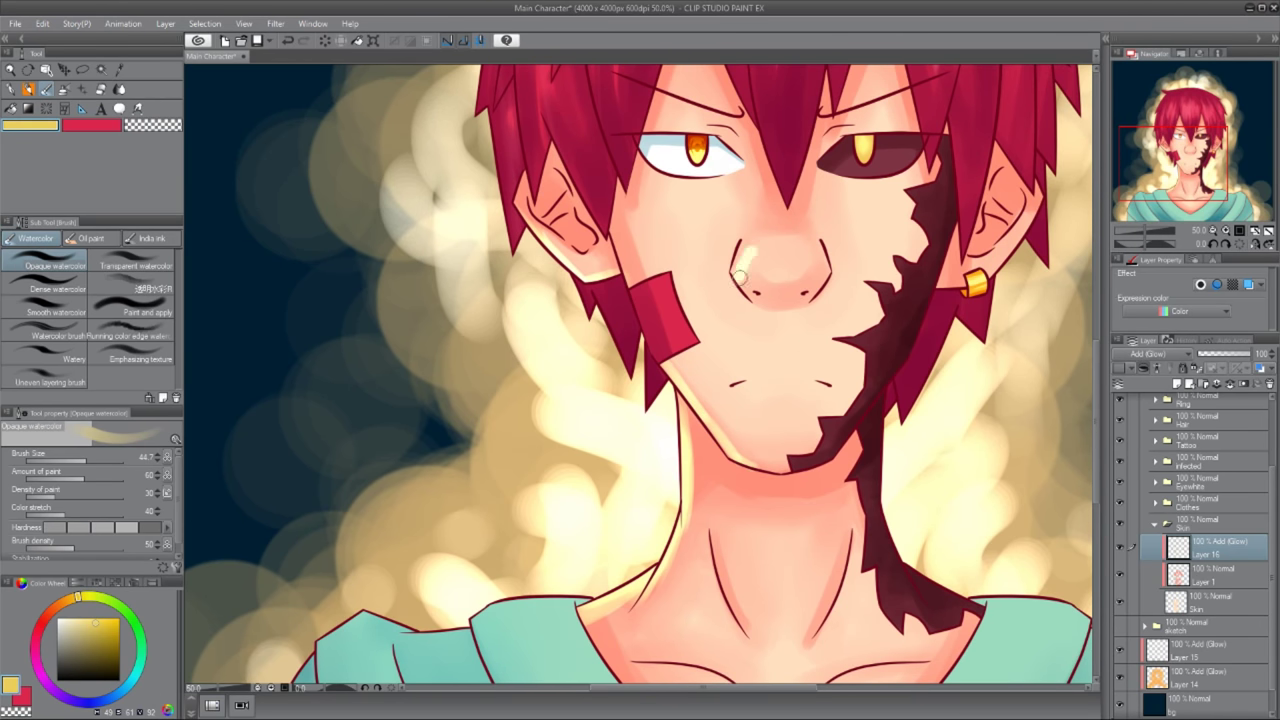
{"action": "scroll", "coordinate": [603, 457], "scroll_direction": "up", "scroll_amount": 2}
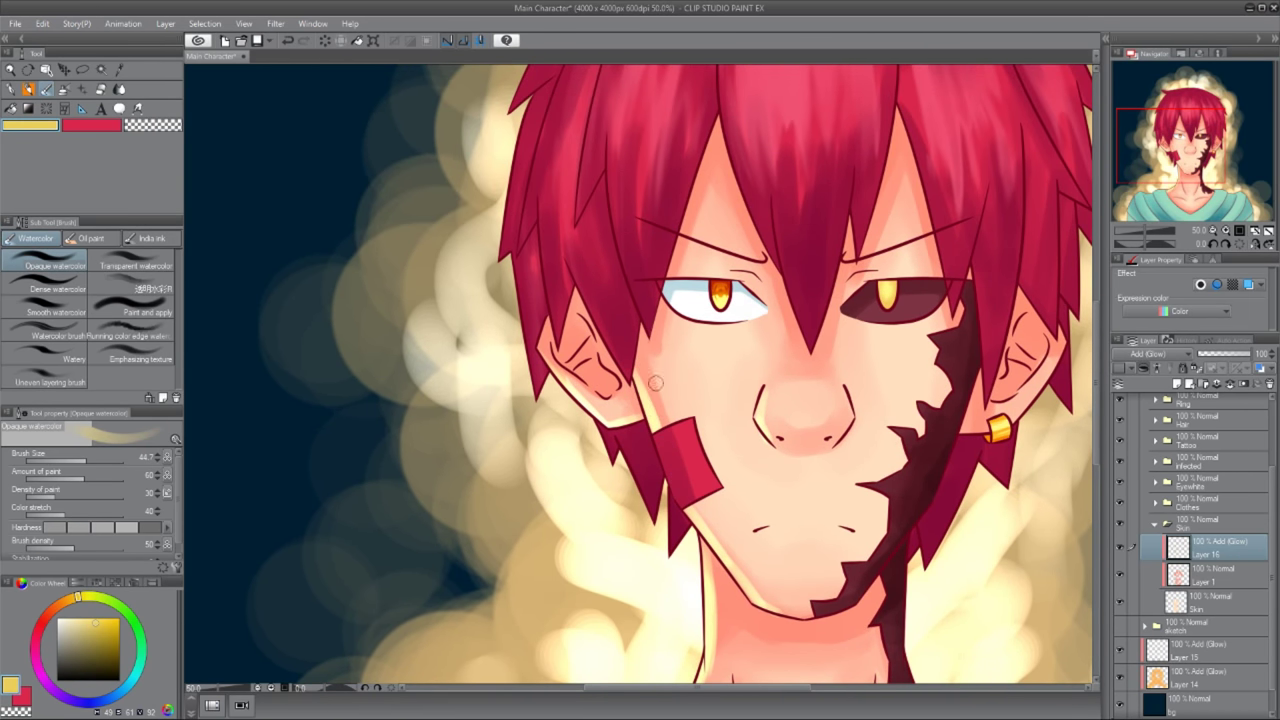
{"action": "scroll", "coordinate": [655, 383], "scroll_direction": "down", "scroll_amount": 4}
{"action": "scroll", "coordinate": [737, 480], "scroll_direction": "up", "scroll_amount": 2}
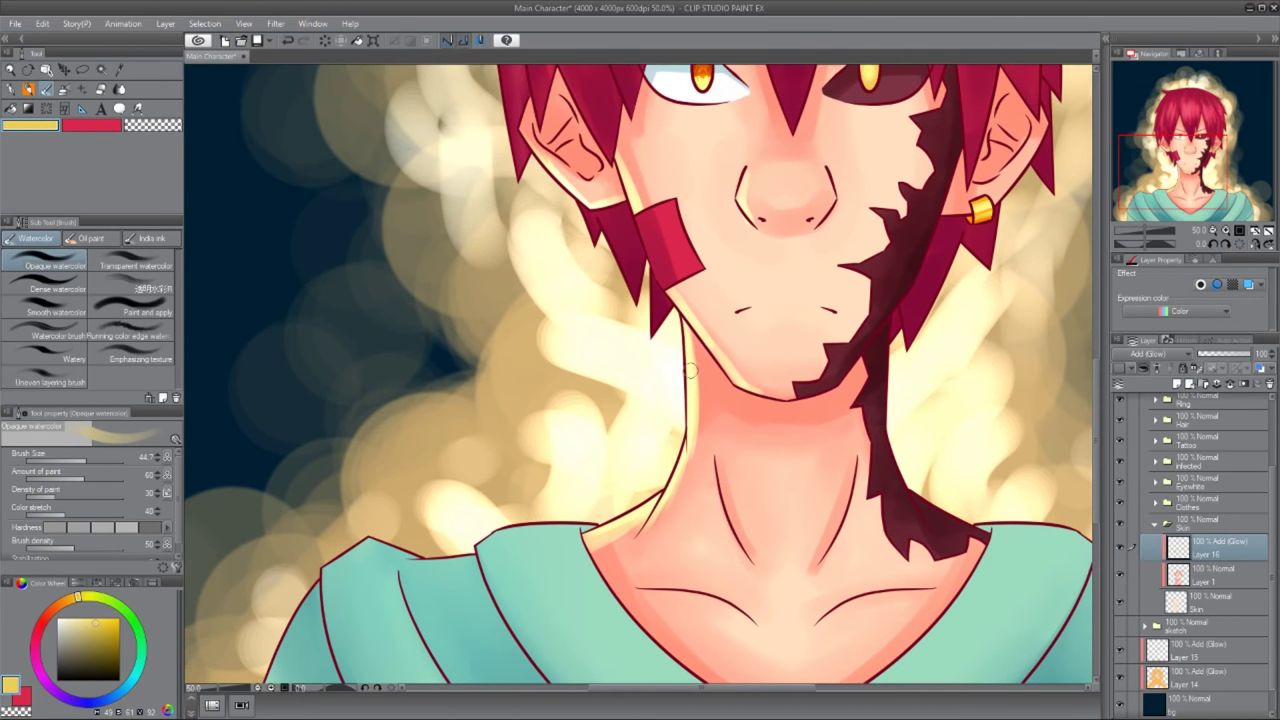
- Add yellow rim light to both sides of the nose and along the edges of the ear with the gold ring
{"action": "scroll", "coordinate": [761, 384], "scroll_direction": "up", "scroll_amount": 2}
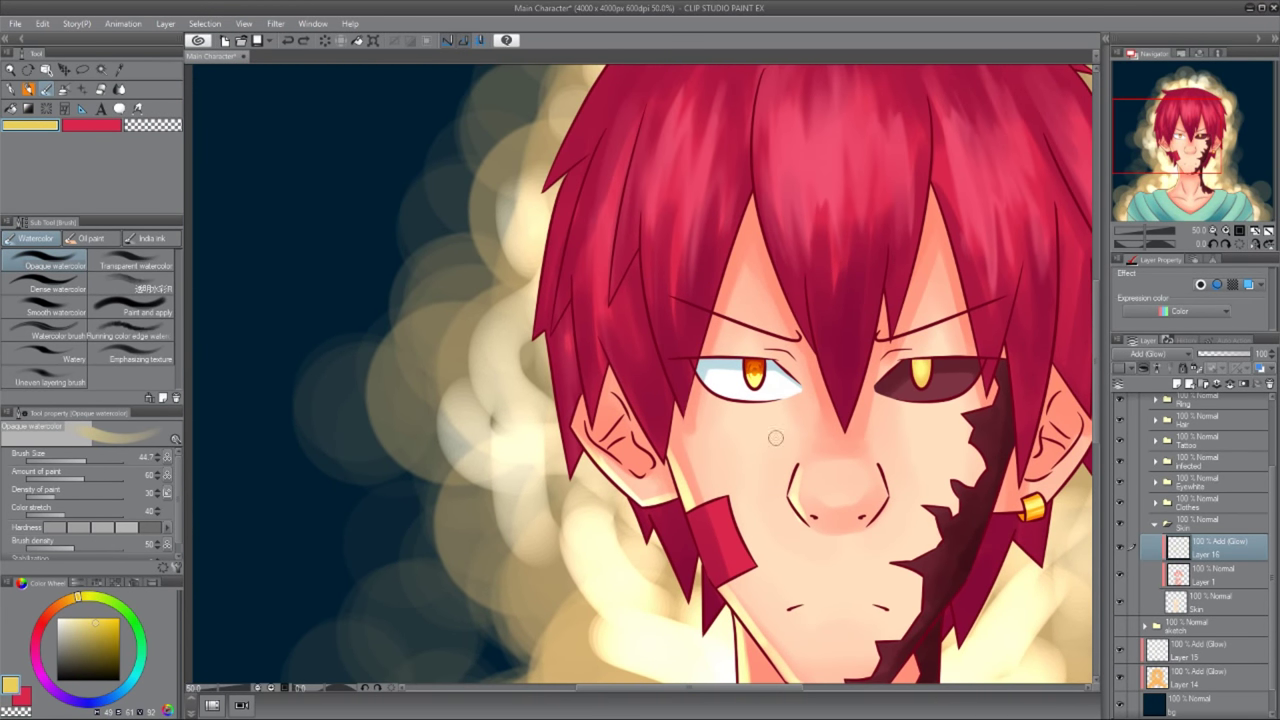
{"action": "scroll", "coordinate": [773, 400], "scroll_direction": "down", "scroll_amount": 1}
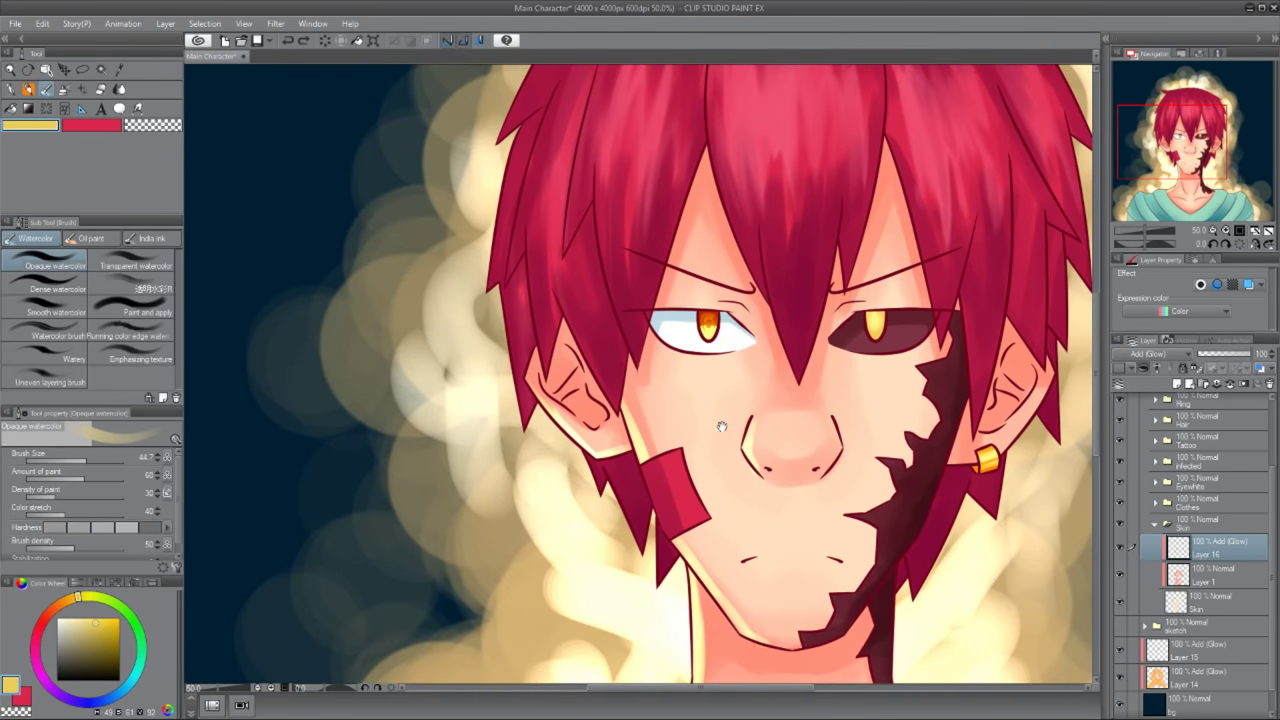
{"action": "scroll", "coordinate": [893, 340], "scroll_direction": "right", "scroll_amount": 3}
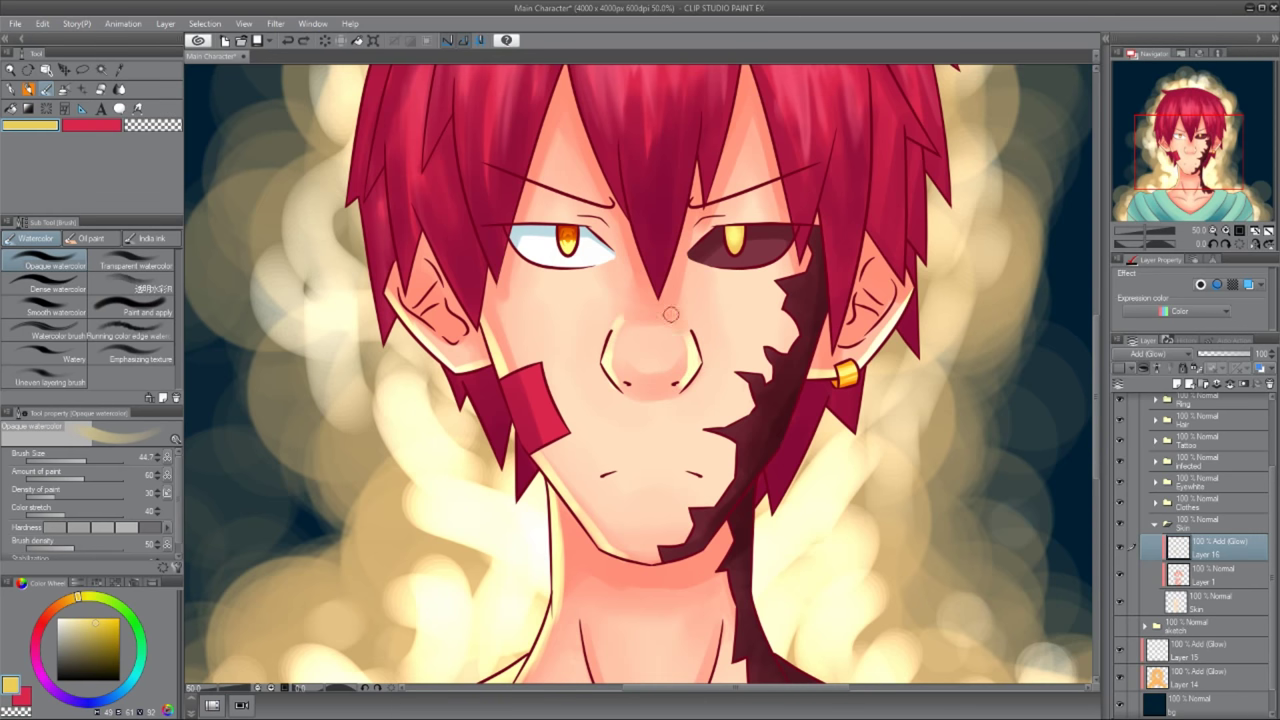
{"action": "scroll", "coordinate": [650, 400], "scroll_direction": "down", "scroll_amount": 2}
{"action": "scroll", "coordinate": [650, 400], "scroll_direction": "down", "scroll_amount": 2}
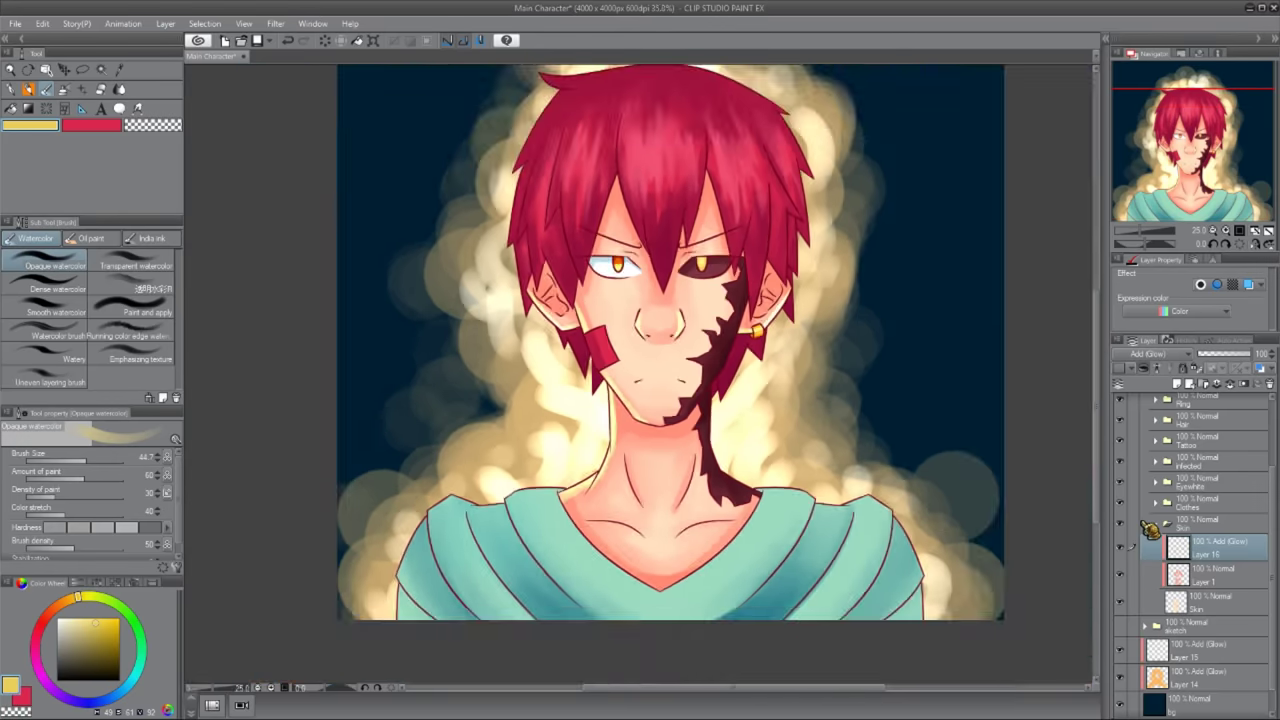
{"action": "scroll", "coordinate": [555, 330], "scroll_direction": "up", "scroll_amount": 3}
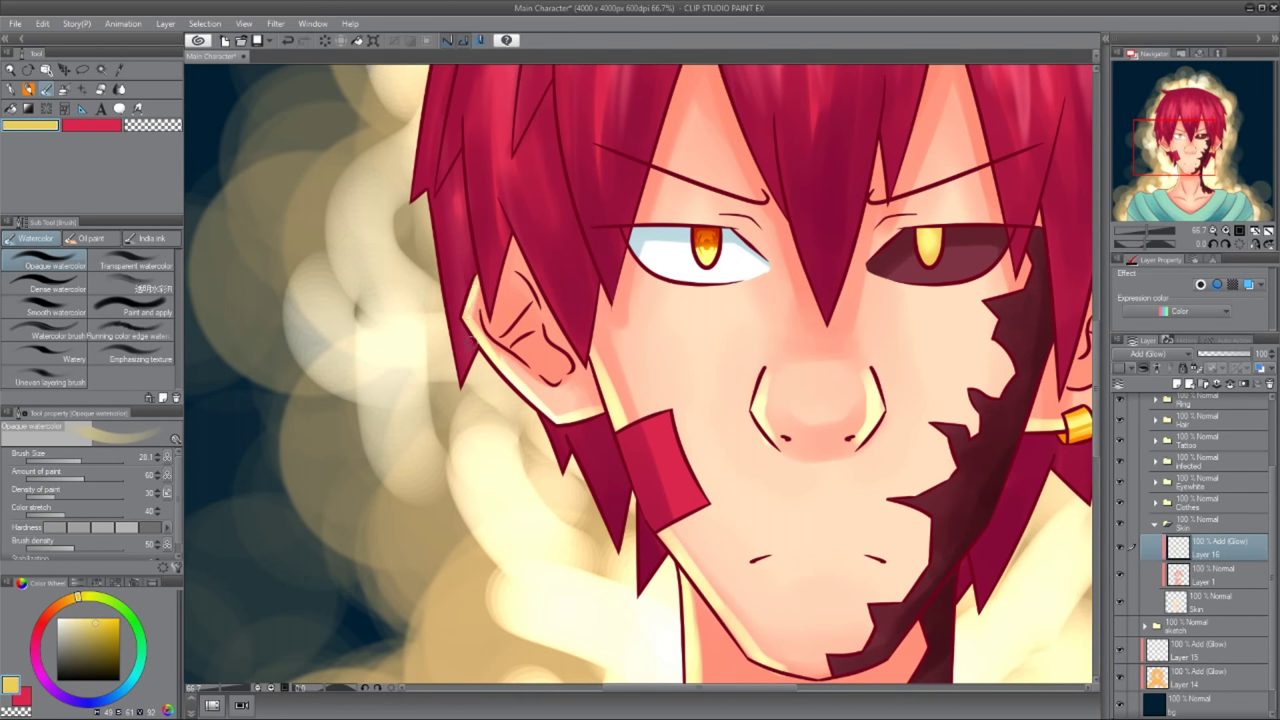
{"action": "scroll", "coordinate": [545, 315], "scroll_direction": "right", "scroll_amount": 3}
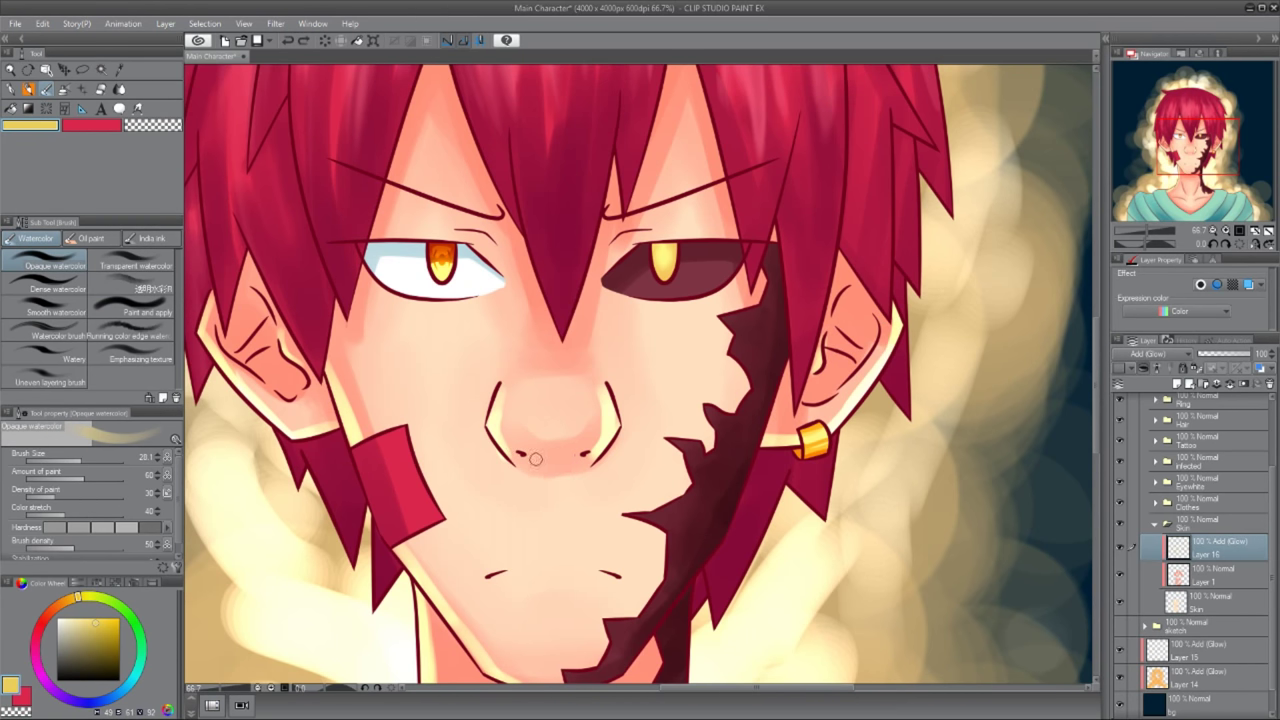
- Create a clipped layer above Layer 5 in the infected folder and set it to Add (Glow)
{"action": "left_click", "coordinate": [1185, 522]}
{"action": "left_click", "coordinate": [1155, 522]}
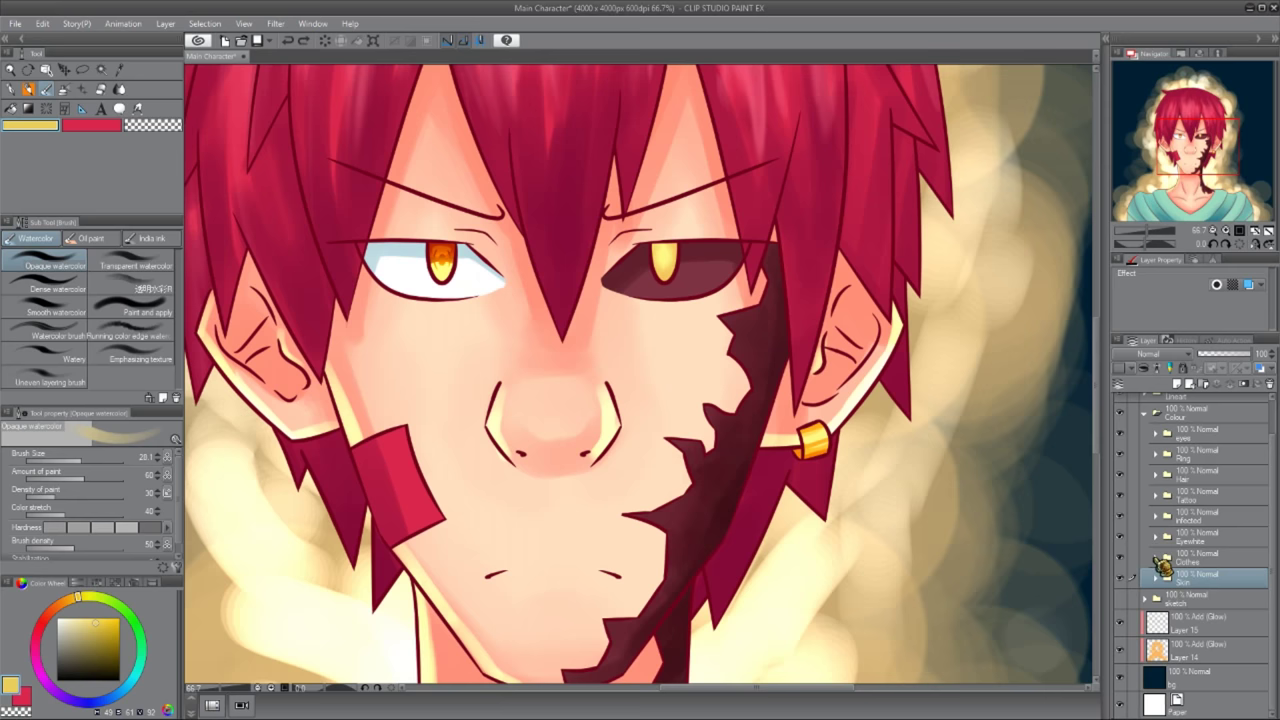
{"action": "left_click", "coordinate": [1155, 516]}
{"action": "left_click", "coordinate": [1185, 541]}
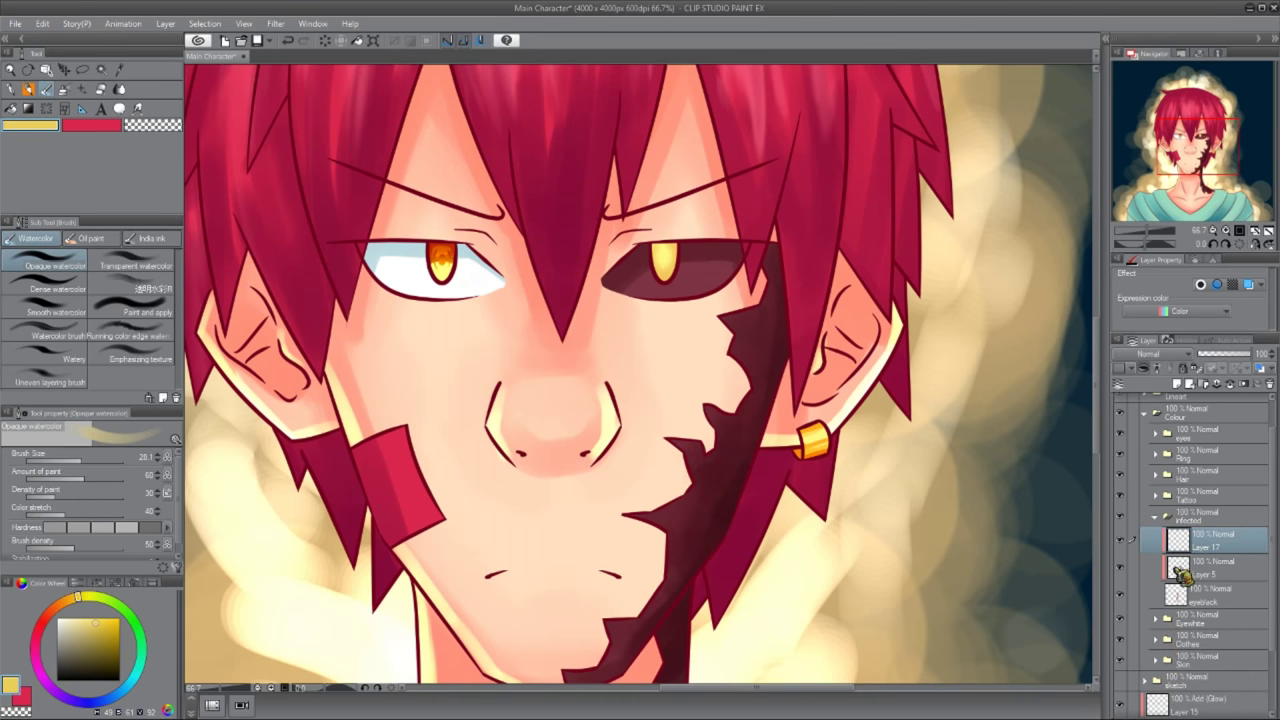
{"action": "left_click_drag", "start_coordinate": [776, 456], "coordinate": [833, 381]}
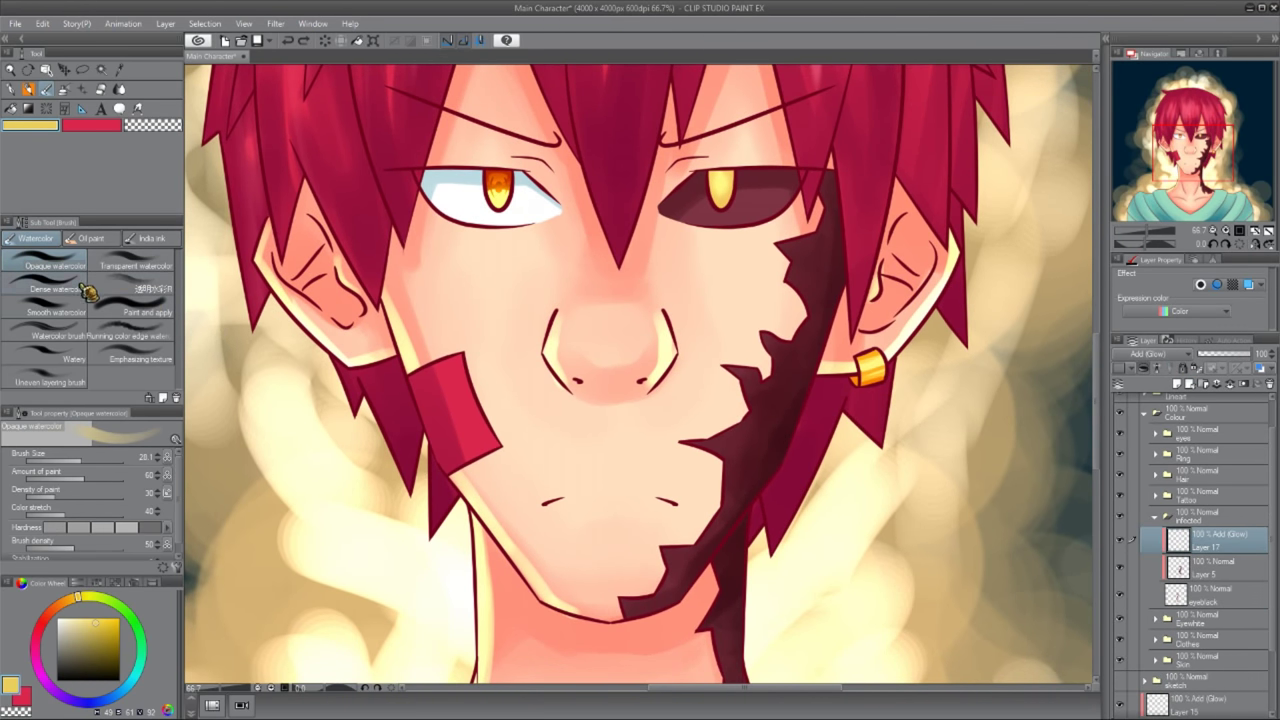
- Try muted yellow rim-light strokes along the outer edge of the dark marking on the face and neck
{"action": "left_click_drag", "start_coordinate": [788, 438], "coordinate": [683, 574]}
{"action": "key", "text": "ctrl+z"}
{"action": "mouse_move", "coordinate": [750, 505]}
{"action": "left_mouse_down"}
{"action": "mouse_move", "coordinate": [851, 313]}
{"action": "mouse_move", "coordinate": [860, 247]}
{"action": "mouse_move", "coordinate": [792, 430]}
{"action": "mouse_move", "coordinate": [675, 552]}
{"action": "mouse_move", "coordinate": [660, 596]}
{"action": "left_mouse_up"}
{"action": "key", "text": "ctrl+z"}
{"action": "mouse_move", "coordinate": [756, 545]}
{"action": "left_mouse_down"}
{"action": "mouse_move", "coordinate": [786, 455]}
{"action": "mouse_move", "coordinate": [843, 590]}
{"action": "left_mouse_up"}
{"action": "scroll", "coordinate": [788, 455], "scroll_direction": "down", "scroll_amount": 2}
{"action": "key", "text": "ctrl+z"}
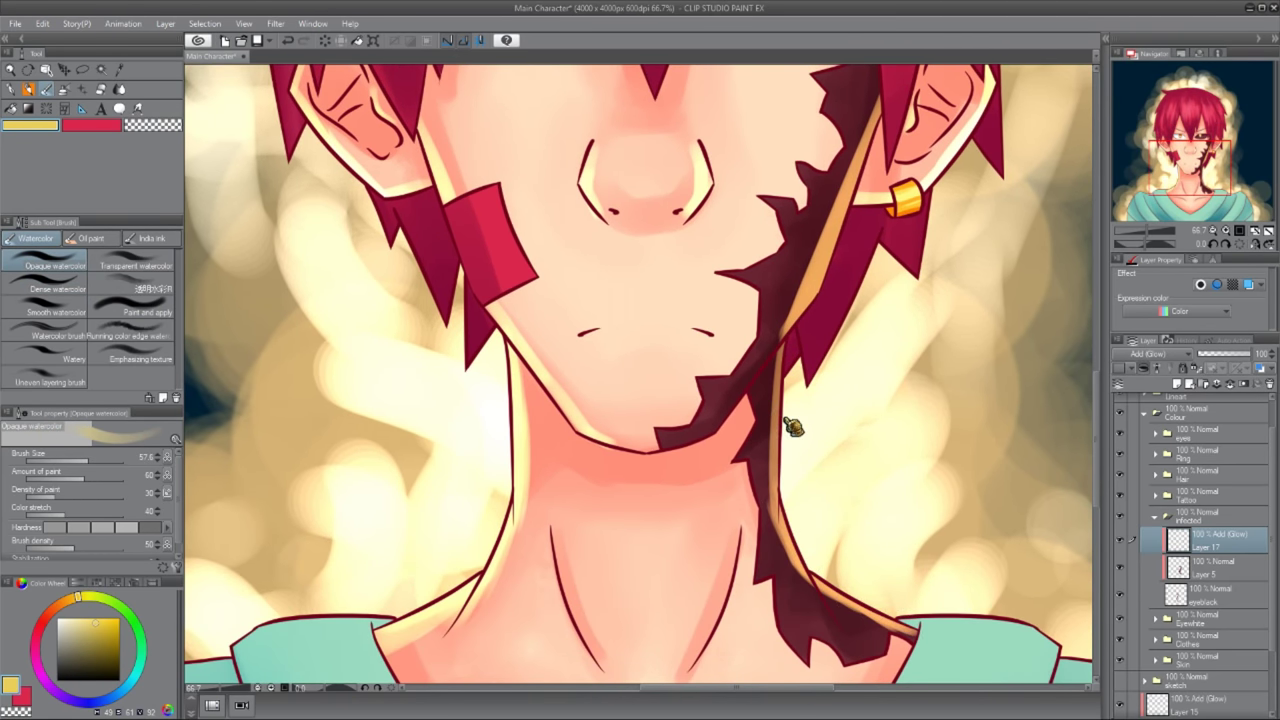
{"action": "scroll", "coordinate": [793, 427], "scroll_direction": "up", "scroll_amount": 2}
{"action": "key", "text": "ctrl+z"}
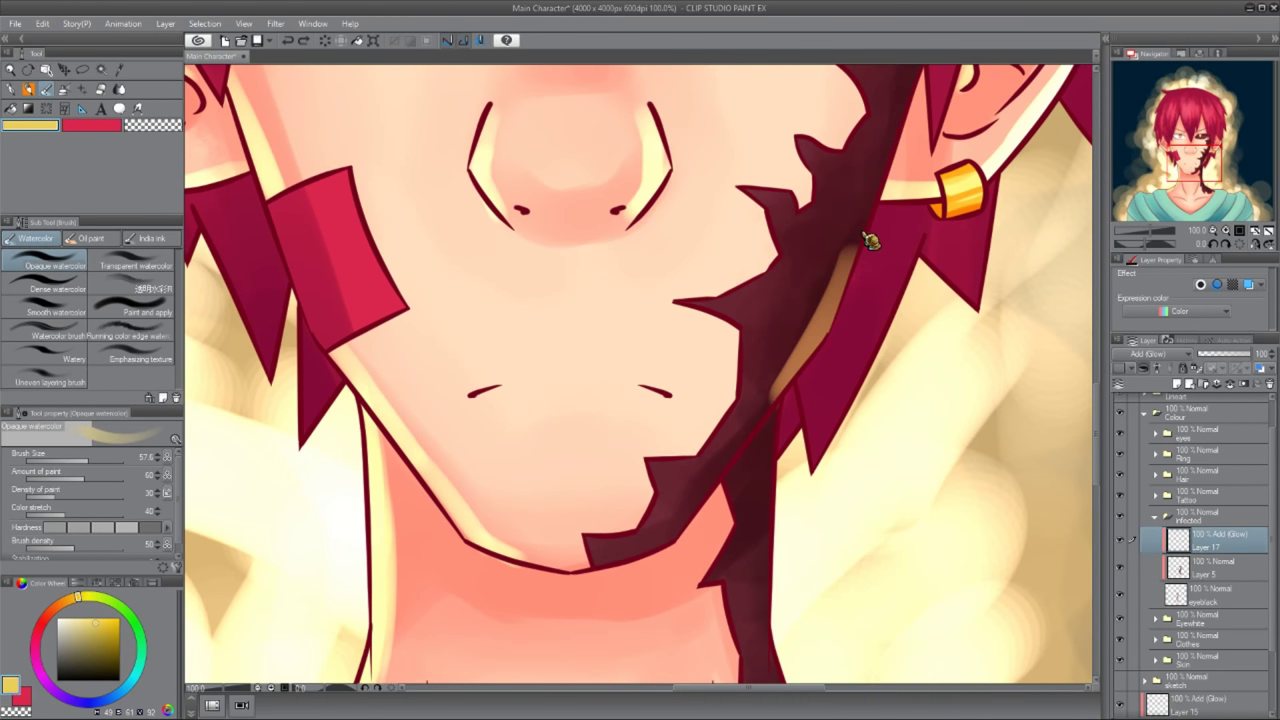
- Sample a pale yellow and paint rim light along the outer edge of the dark marking on the cheek and neck
{"action": "left_click_drag", "start_coordinate": [857, 243], "coordinate": [845, 265]}
{"action": "left_click", "coordinate": [778, 543], "text": "alt"}
{"action": "left_click_drag", "start_coordinate": [830, 308], "coordinate": [796, 359]}
{"action": "left_click", "coordinate": [880, 264], "text": "alt"}
{"action": "mouse_move", "coordinate": [872, 96]}
{"action": "left_mouse_down"}
{"action": "mouse_move", "coordinate": [742, 456]}
{"action": "mouse_move", "coordinate": [773, 266]}
{"action": "mouse_move", "coordinate": [780, 538]}
{"action": "left_mouse_up"}
{"action": "left_click_drag", "start_coordinate": [762, 292], "coordinate": [782, 552]}
{"action": "left_click_drag", "start_coordinate": [758, 370], "coordinate": [768, 492]}
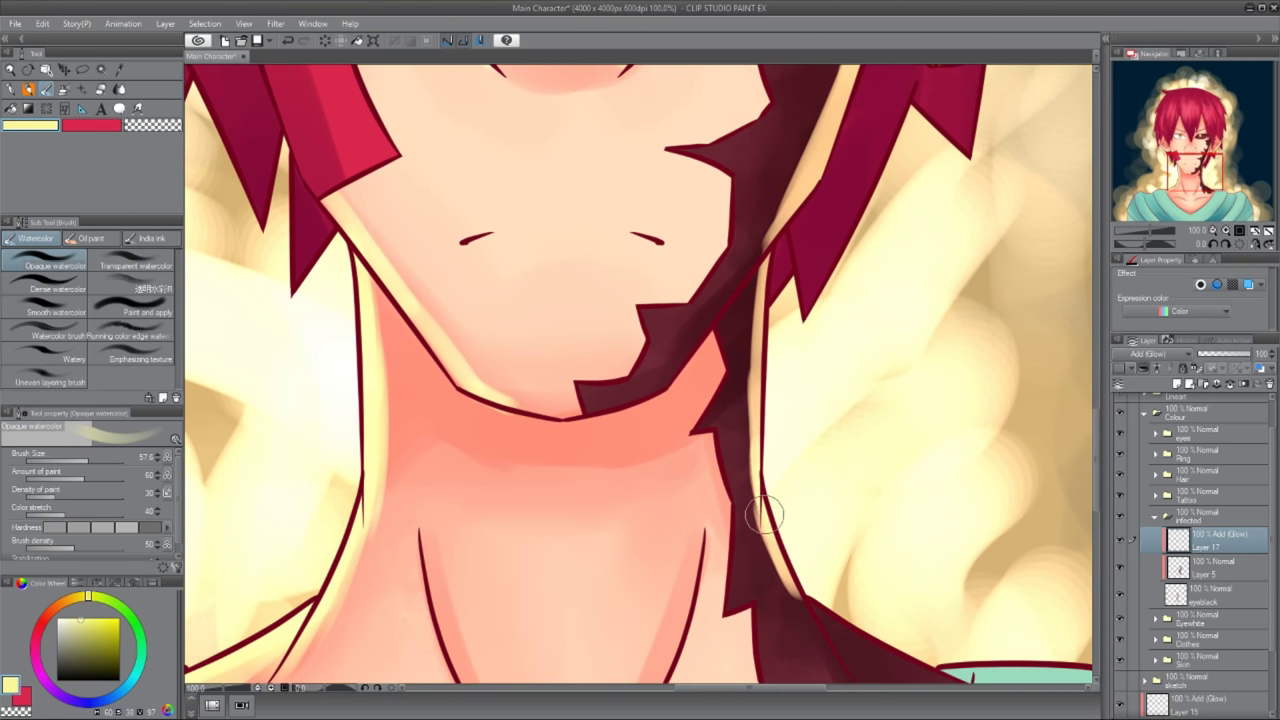
- Extend the pale yellow rim light over the dark marking down to the shoulder and along the jaw to the chin
{"action": "mouse_move", "coordinate": [757, 371]}
{"action": "left_mouse_down"}
{"action": "mouse_move", "coordinate": [775, 530]}
{"action": "mouse_move", "coordinate": [735, 432]}
{"action": "left_mouse_up"}
{"action": "left_click_drag", "start_coordinate": [770, 490], "coordinate": [900, 580]}
{"action": "left_click_drag", "start_coordinate": [810, 525], "coordinate": [910, 590]}
{"action": "mouse_move", "coordinate": [722, 267]}
{"action": "left_mouse_down"}
{"action": "mouse_move", "coordinate": [757, 345]}
{"action": "mouse_move", "coordinate": [770, 470]}
{"action": "left_mouse_up"}
{"action": "left_click_drag", "start_coordinate": [757, 300], "coordinate": [752, 494]}
{"action": "left_click_drag", "start_coordinate": [745, 370], "coordinate": [690, 470]}
{"action": "mouse_move", "coordinate": [605, 575]}
{"action": "left_mouse_down"}
{"action": "mouse_move", "coordinate": [662, 547]}
{"action": "mouse_move", "coordinate": [736, 435]}
{"action": "left_mouse_up"}
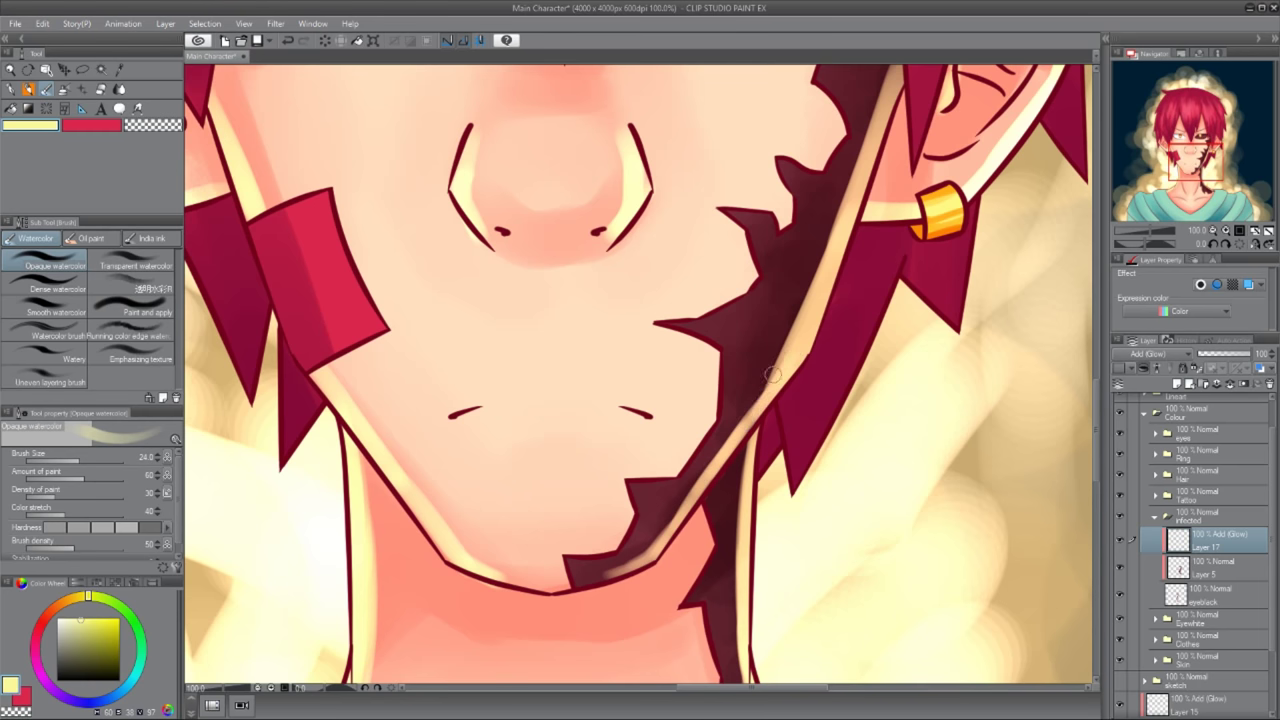
{"action": "scroll", "coordinate": [772, 374], "scroll_direction": "down", "scroll_amount": 4}
{"action": "scroll", "coordinate": [800, 296], "scroll_direction": "up", "scroll_amount": 2}
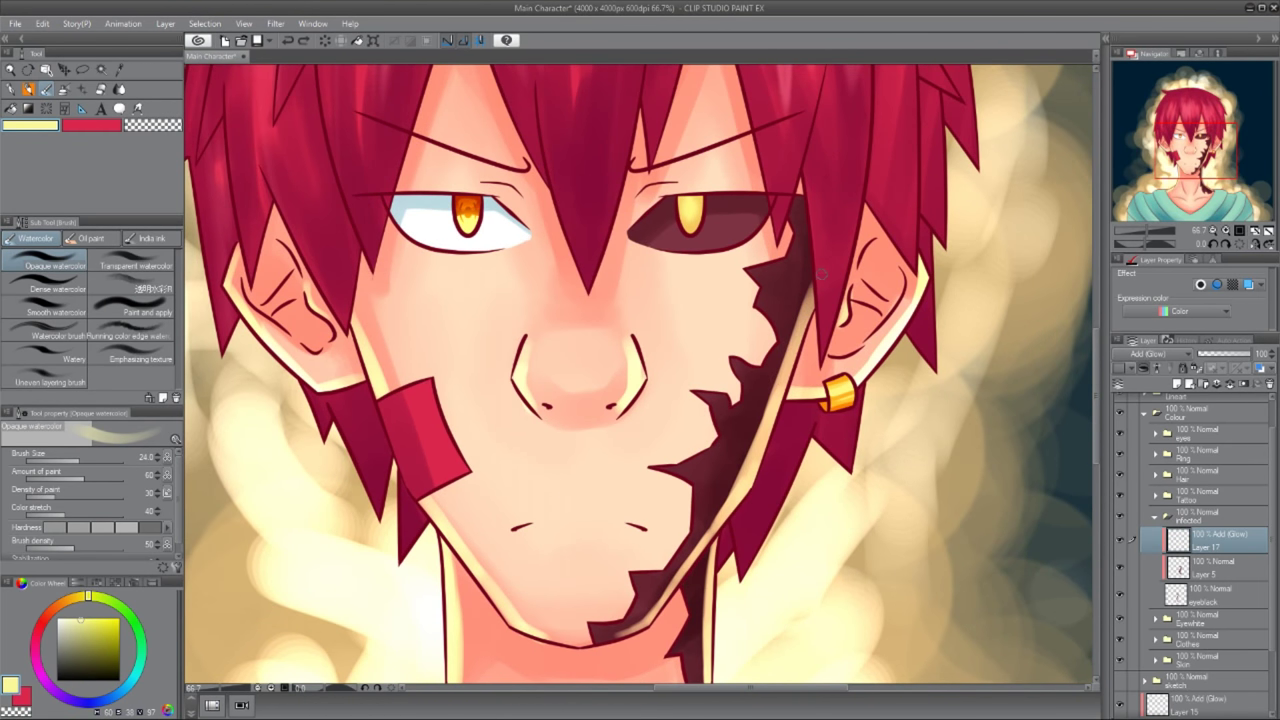
- Create a clipped Add (Glow) layer above Layer 7 in the Tattoo folder and paint yellow rim light along the red cheek patch's outer edge
{"action": "left_click_drag", "start_coordinate": [1186, 512], "coordinate": [1186, 447]}
{"action": "mouse_move", "coordinate": [368, 461]}
{"action": "left_mouse_down"}
{"action": "mouse_move", "coordinate": [400, 420]}
{"action": "mouse_move", "coordinate": [440, 520]}
{"action": "mouse_move", "coordinate": [391, 435]}
{"action": "left_mouse_up"}
{"action": "scroll", "coordinate": [432, 396], "scroll_direction": "up", "scroll_amount": 5}
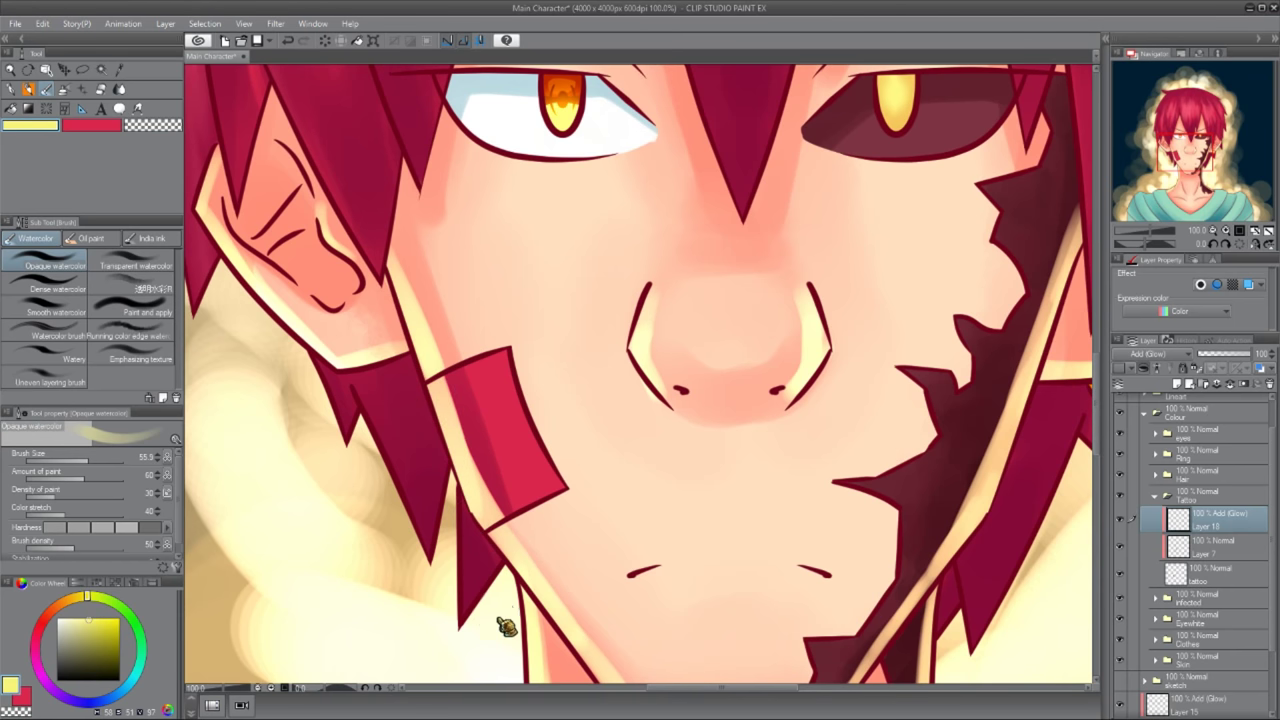
{"action": "scroll", "coordinate": [505, 610], "scroll_direction": "up", "scroll_amount": 3}
{"action": "key", "text": "e"}
{"action": "key", "text": "b"}
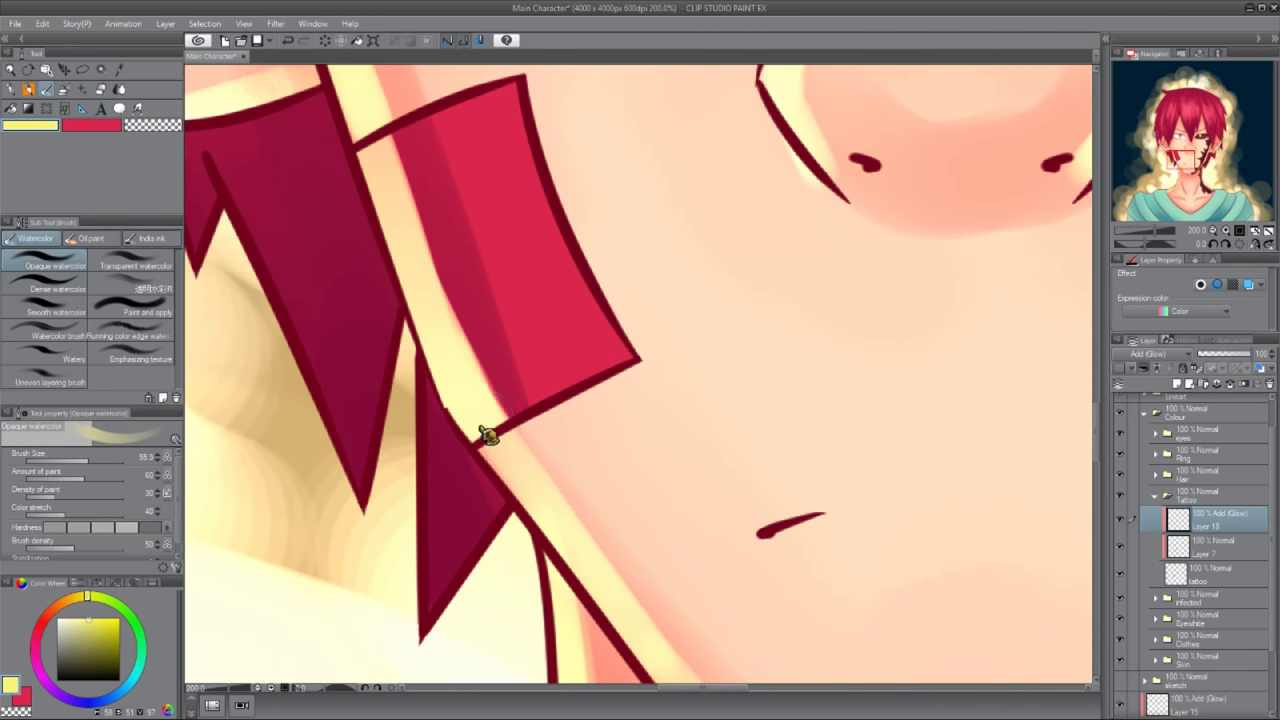
{"action": "scroll", "coordinate": [486, 429], "scroll_direction": "down", "scroll_amount": 6}
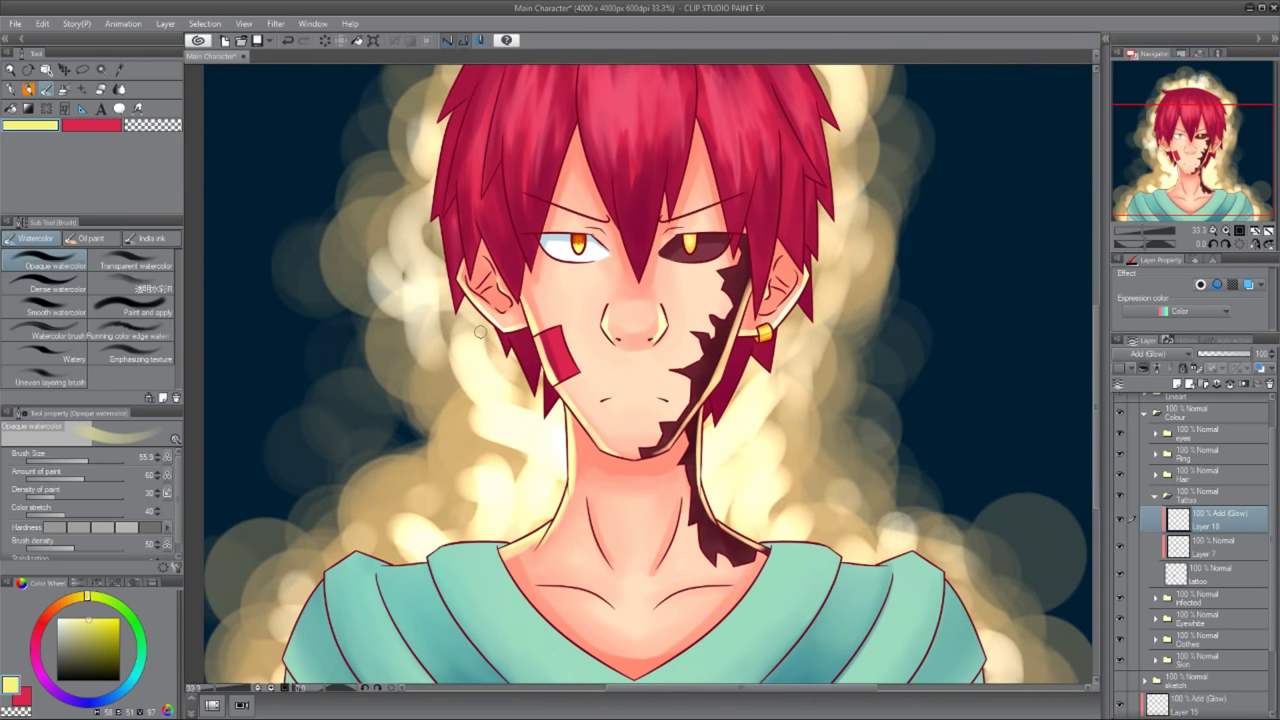
- Create a clipped Add (Glow) layer above Layer 12 in the Hair folder
{"action": "left_click_drag", "start_coordinate": [479, 333], "coordinate": [508, 428]}
{"action": "left_click", "coordinate": [508, 428], "text": "ctrl"}
{"action": "left_click", "coordinate": [1177, 388]}
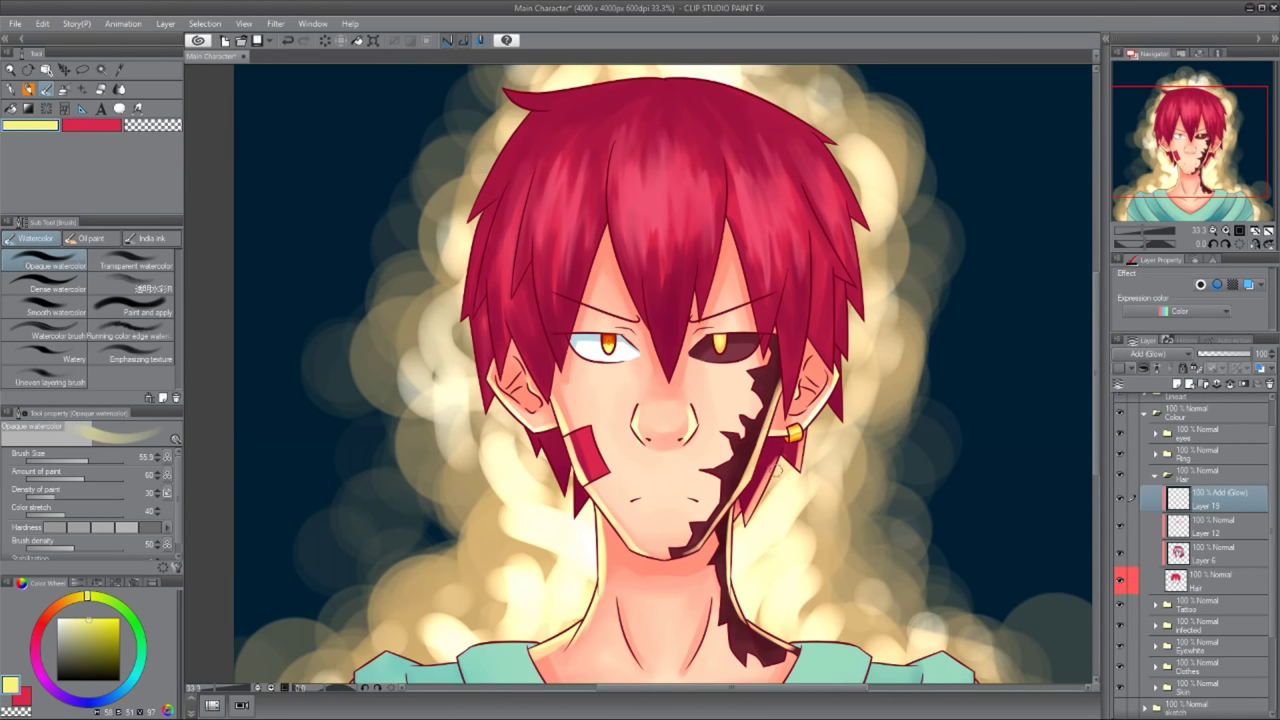
{"action": "scroll", "coordinate": [521, 422], "scroll_direction": "right", "scroll_amount": 2}
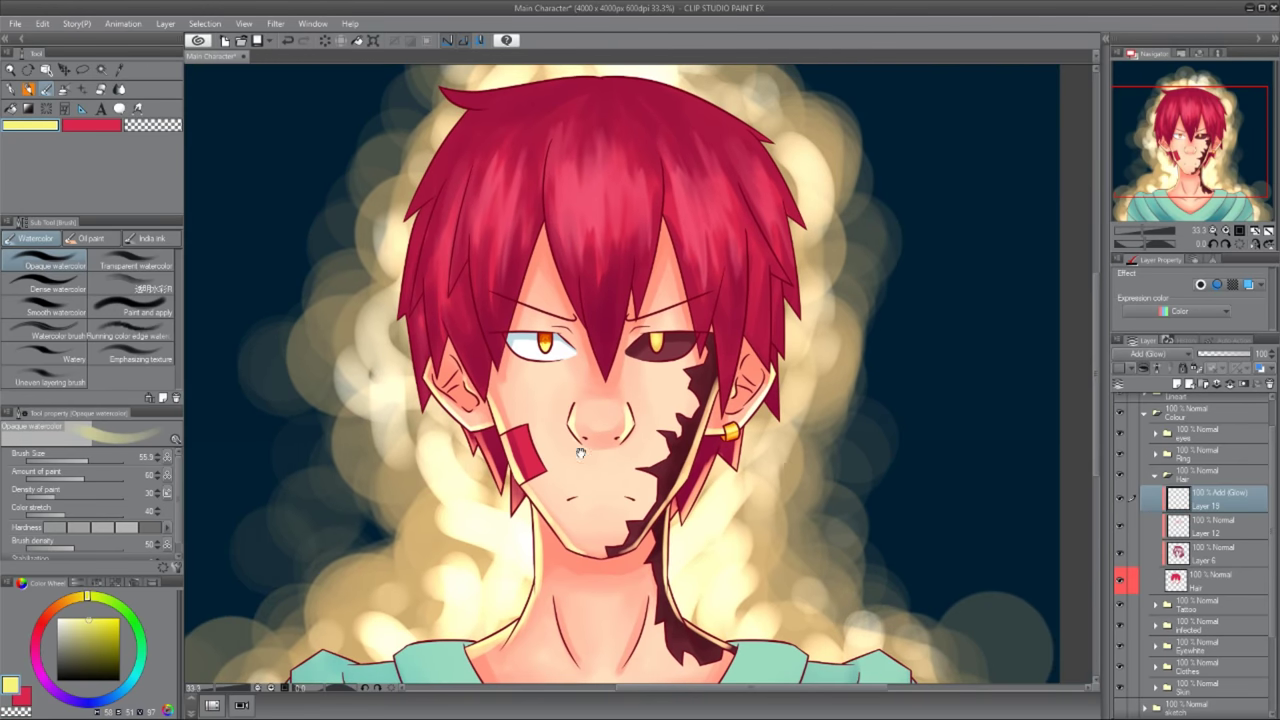
{"action": "scroll", "coordinate": [740, 440], "scroll_direction": "up", "scroll_amount": 3}
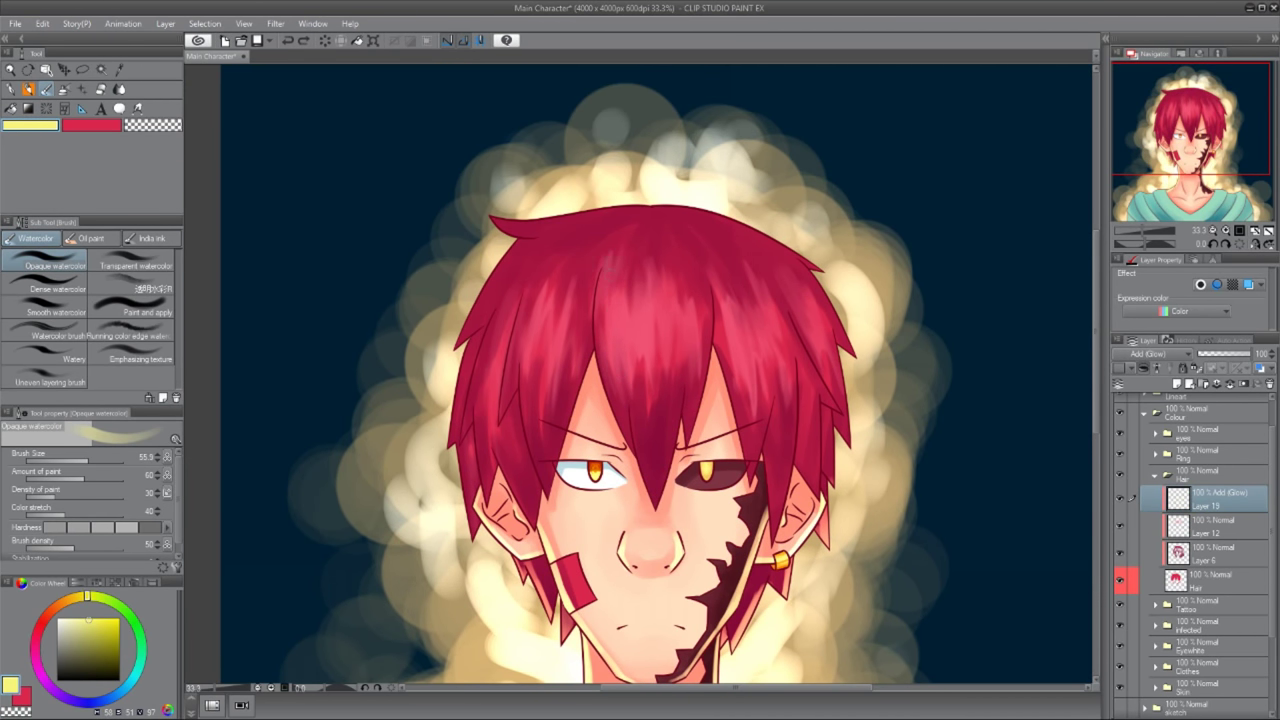
- Paint light yellow streaks along the central parting and the hair locks on the bandaged-cheek side
{"action": "mouse_move", "coordinate": [600, 262]}
{"action": "left_mouse_down"}
{"action": "mouse_move", "coordinate": [628, 452]}
{"action": "mouse_move", "coordinate": [580, 415]}
{"action": "left_mouse_up"}
{"action": "mouse_move", "coordinate": [520, 282]}
{"action": "left_mouse_down"}
{"action": "mouse_move", "coordinate": [510, 408]}
{"action": "mouse_move", "coordinate": [532, 417]}
{"action": "mouse_move", "coordinate": [515, 444]}
{"action": "left_mouse_up"}
{"action": "left_click_drag", "start_coordinate": [490, 310], "coordinate": [450, 471]}
{"action": "left_click_drag", "start_coordinate": [510, 250], "coordinate": [463, 342]}
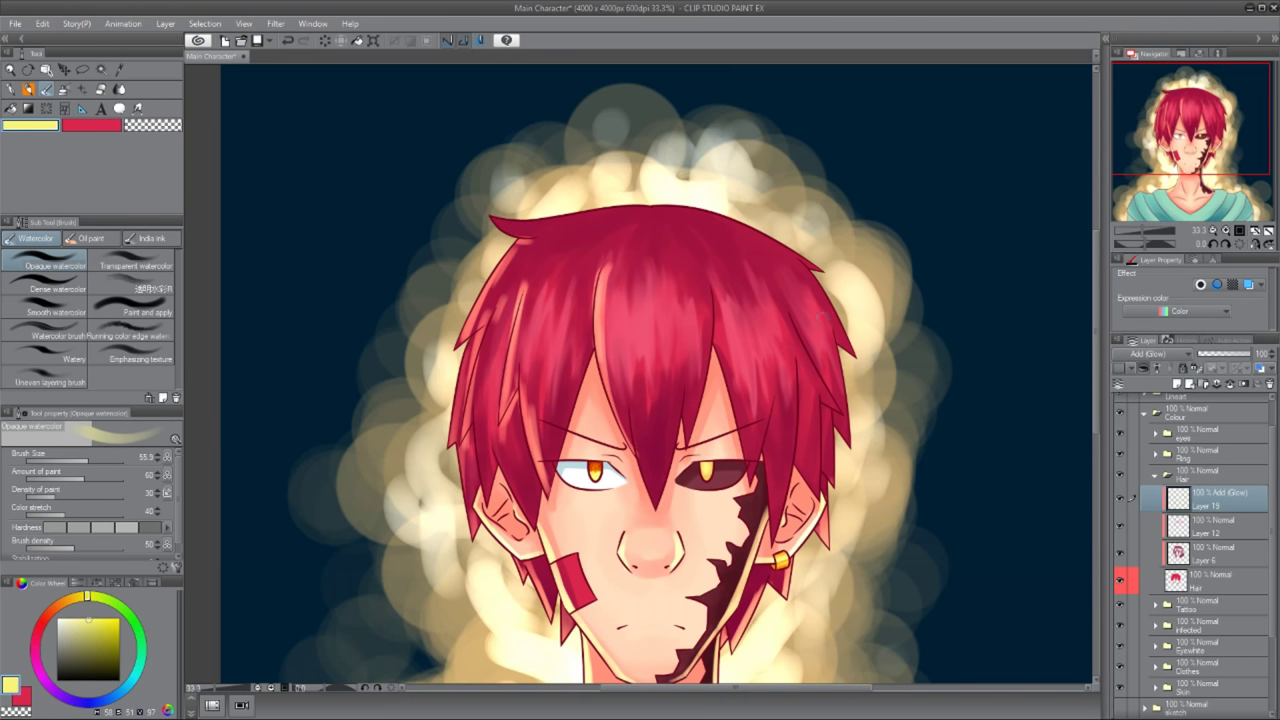
- Paint matching light streaks along the hair locks on the dark-marked side and beside the fringe
{"action": "left_click_drag", "start_coordinate": [836, 410], "coordinate": [815, 496]}
{"action": "left_click_drag", "start_coordinate": [830, 335], "coordinate": [800, 492]}
{"action": "left_click_drag", "start_coordinate": [790, 368], "coordinate": [755, 476]}
{"action": "left_click_drag", "start_coordinate": [765, 310], "coordinate": [770, 398]}
{"action": "left_click_drag", "start_coordinate": [700, 276], "coordinate": [705, 428]}
{"action": "scroll", "coordinate": [652, 468], "scroll_direction": "down", "scroll_amount": 2}
{"action": "scroll", "coordinate": [677, 410], "scroll_direction": "up", "scroll_amount": 2}
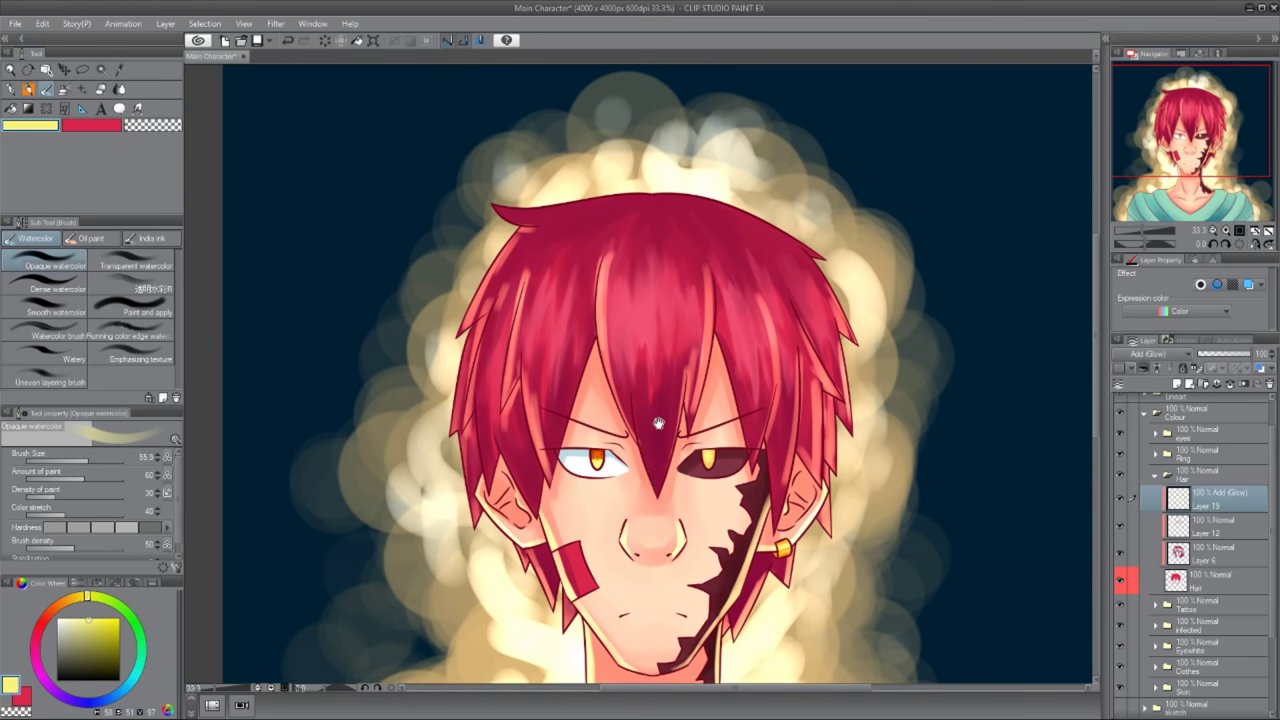
- Smudge the light streaks on the bandaged-side locks with Finger tip and taper them with the Soft eraser
{"action": "scroll", "coordinate": [659, 425], "scroll_direction": "up", "scroll_amount": 2}
{"action": "key", "text": "j"}
{"action": "mouse_move", "coordinate": [530, 598]}
{"action": "left_mouse_down"}
{"action": "mouse_move", "coordinate": [556, 574]}
{"action": "mouse_move", "coordinate": [514, 400]}
{"action": "mouse_move", "coordinate": [557, 516]}
{"action": "left_mouse_up"}
{"action": "key", "text": "e"}
{"action": "left_click_drag", "start_coordinate": [566, 244], "coordinate": [530, 440]}
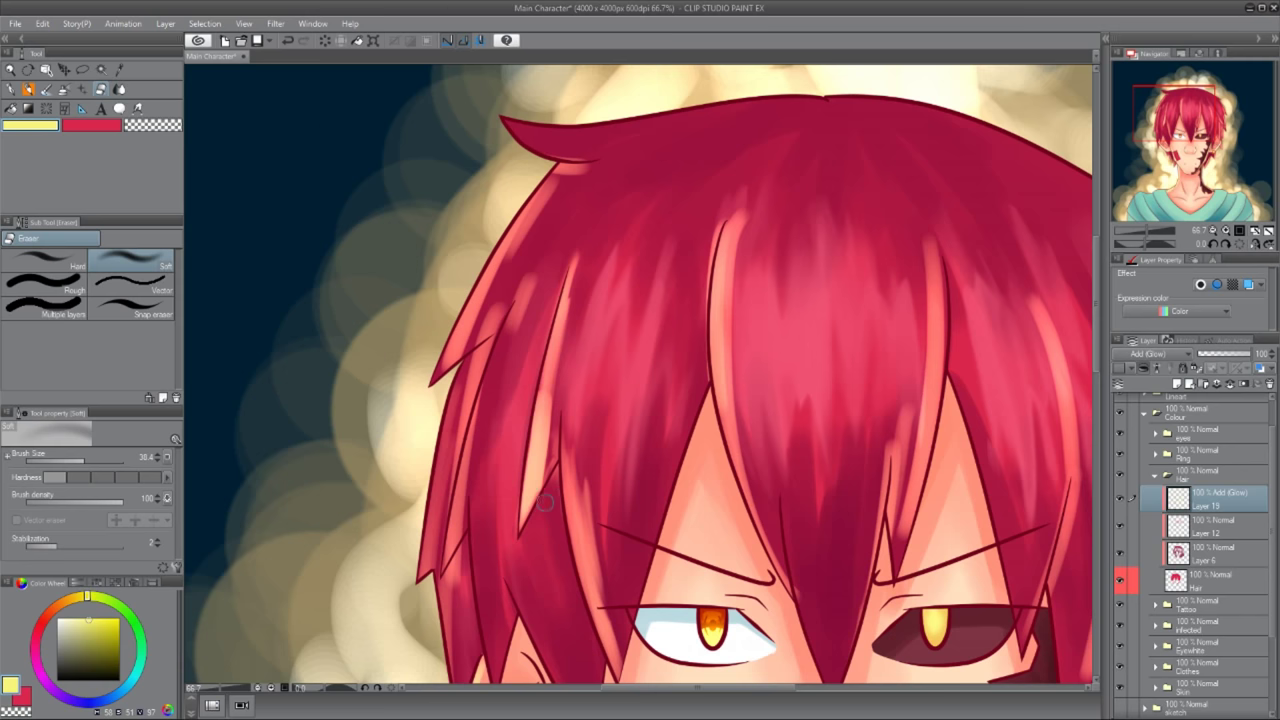
{"action": "key", "text": "j"}
{"action": "mouse_move", "coordinate": [398, 590]}
{"action": "left_mouse_down"}
{"action": "mouse_move", "coordinate": [463, 478]}
{"action": "mouse_move", "coordinate": [520, 560]}
{"action": "mouse_move", "coordinate": [500, 300]}
{"action": "mouse_move", "coordinate": [527, 440]}
{"action": "mouse_move", "coordinate": [545, 300]}
{"action": "left_mouse_up"}
{"action": "left_click_drag", "start_coordinate": [545, 300], "coordinate": [535, 415]}
{"action": "mouse_move", "coordinate": [590, 465]}
{"action": "left_mouse_down"}
{"action": "mouse_move", "coordinate": [611, 338]}
{"action": "mouse_move", "coordinate": [588, 532]}
{"action": "mouse_move", "coordinate": [561, 499]}
{"action": "mouse_move", "coordinate": [574, 322]}
{"action": "mouse_move", "coordinate": [506, 541]}
{"action": "mouse_move", "coordinate": [540, 480]}
{"action": "left_mouse_up"}
- Refine the ends of the outer hair streaks by alternating Soft eraser trims and Finger tip blending
{"action": "key", "text": "e"}
{"action": "key", "text": "j"}
{"action": "key", "text": "e"}
{"action": "mouse_move", "coordinate": [548, 400]}
{"action": "left_mouse_down"}
{"action": "mouse_move", "coordinate": [522, 452]}
{"action": "mouse_move", "coordinate": [555, 355]}
{"action": "left_mouse_up"}
{"action": "key", "text": "j"}
{"action": "left_click_drag", "start_coordinate": [580, 280], "coordinate": [540, 465]}
{"action": "key", "text": "e"}
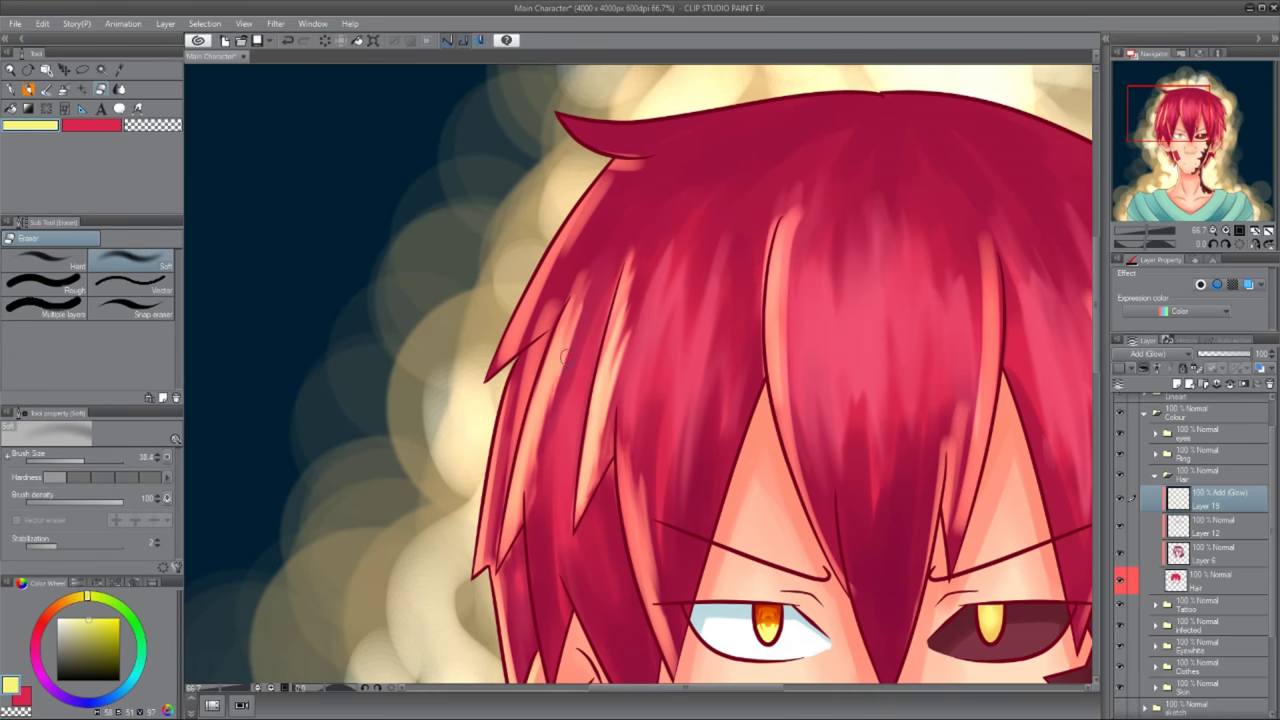
{"action": "left_click_drag", "start_coordinate": [575, 315], "coordinate": [545, 440]}
- Soften the remaining edges of the streaks on the bandaged-side locks with the Soft eraser and save the illustration
{"action": "scroll", "coordinate": [560, 430], "scroll_direction": "down", "scroll_amount": 4}
{"action": "scroll", "coordinate": [626, 460], "scroll_direction": "up", "scroll_amount": 3}
{"action": "key", "text": "b"}
{"action": "key", "text": "j"}
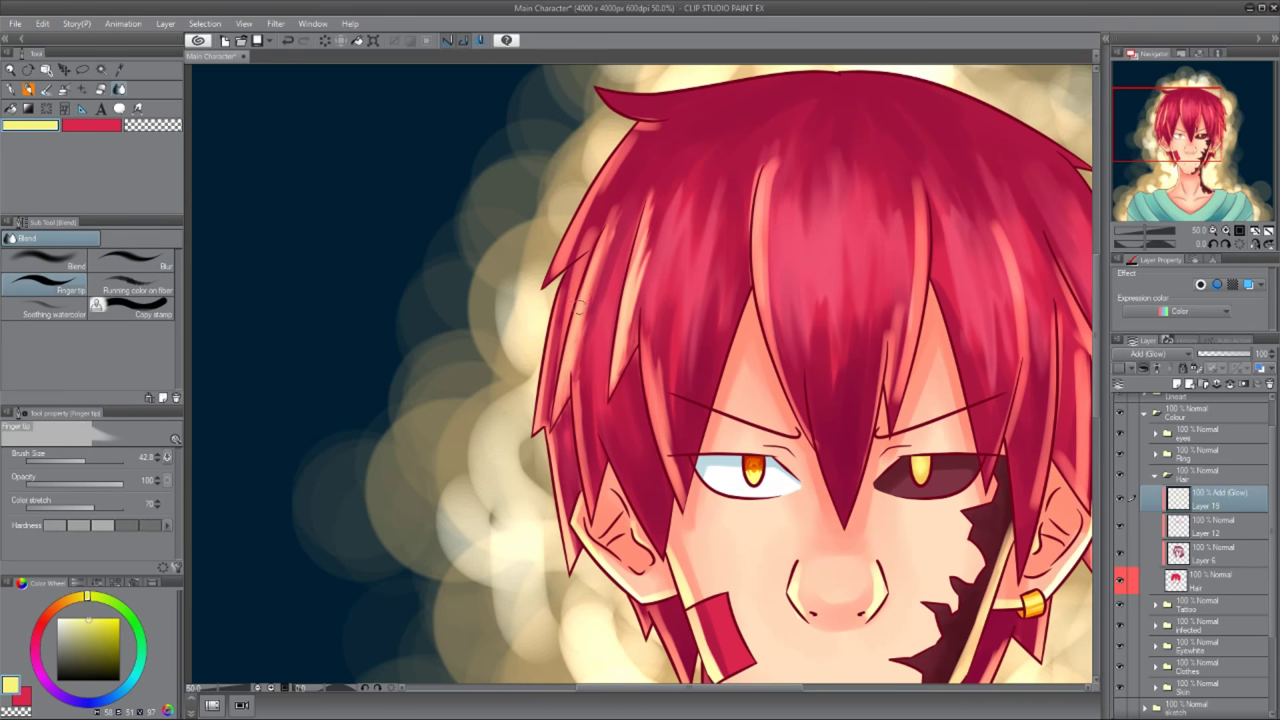
{"action": "scroll", "coordinate": [578, 306], "scroll_direction": "up", "scroll_amount": 2}
{"action": "key", "text": "e"}
{"action": "left_click_drag", "start_coordinate": [560, 435], "coordinate": [617, 265]}
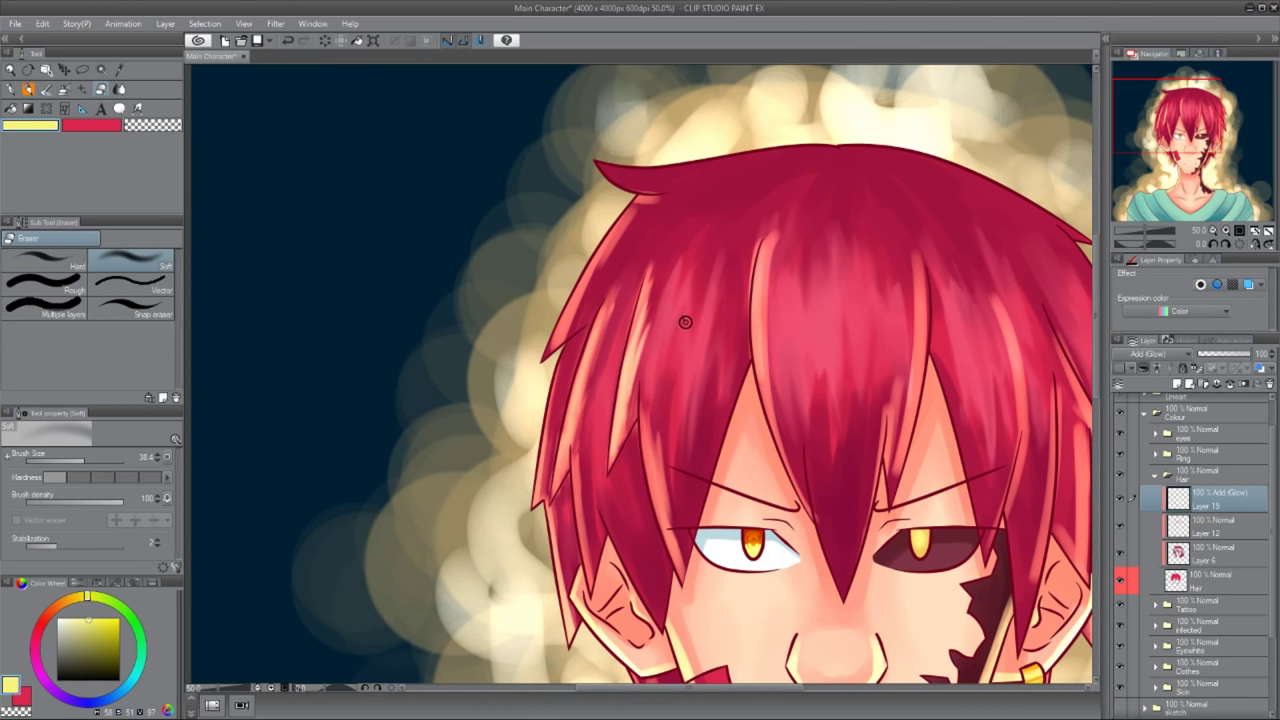
{"action": "key", "text": "ctrl+s"}
- Paint light along the flicked hair tuft and the outer lock below it, blending it into the red with Finger tip
{"action": "left_click_drag", "start_coordinate": [580, 268], "coordinate": [555, 345]}
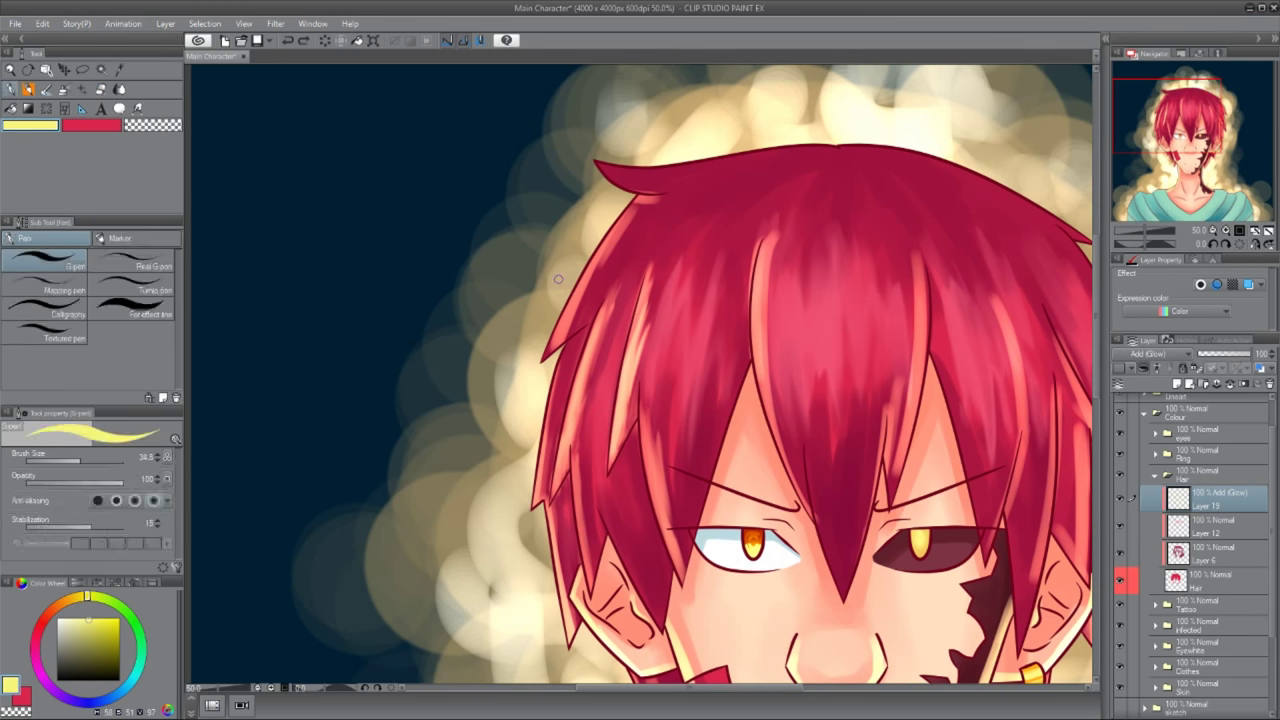
{"action": "key", "text": "b"}
{"action": "left_click_drag", "start_coordinate": [538, 403], "coordinate": [566, 344]}
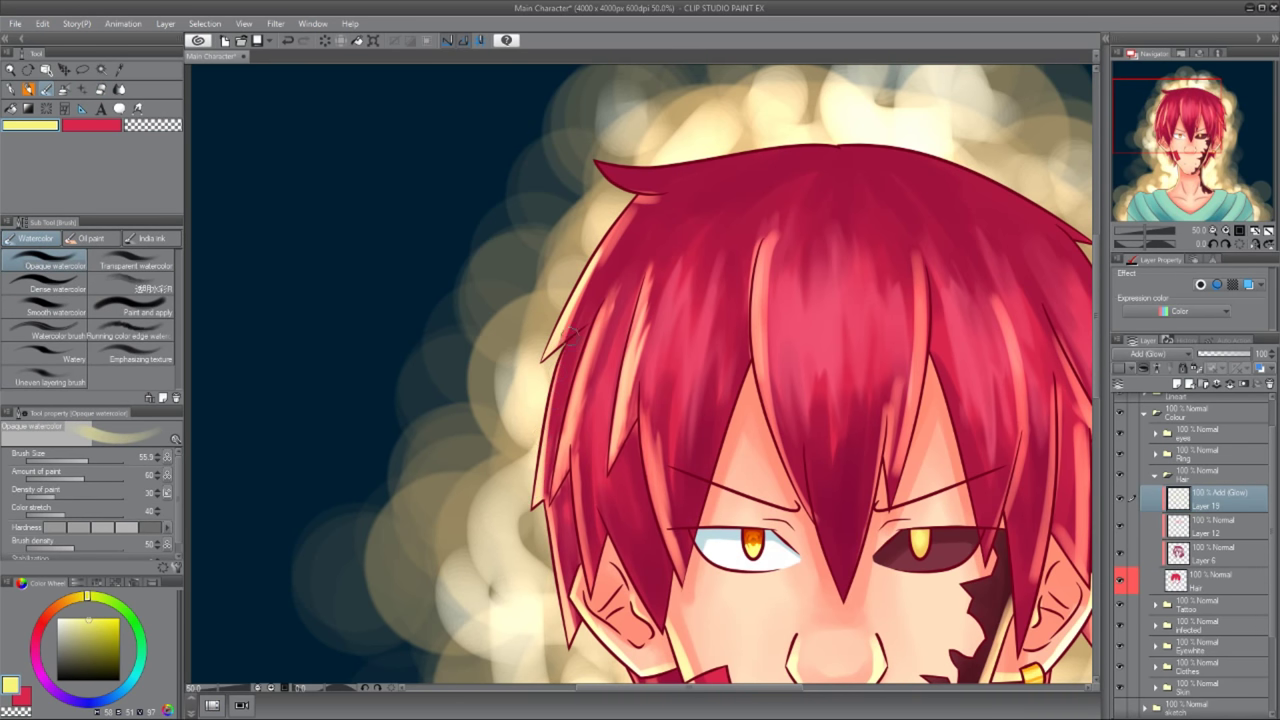
{"action": "key", "text": "j"}
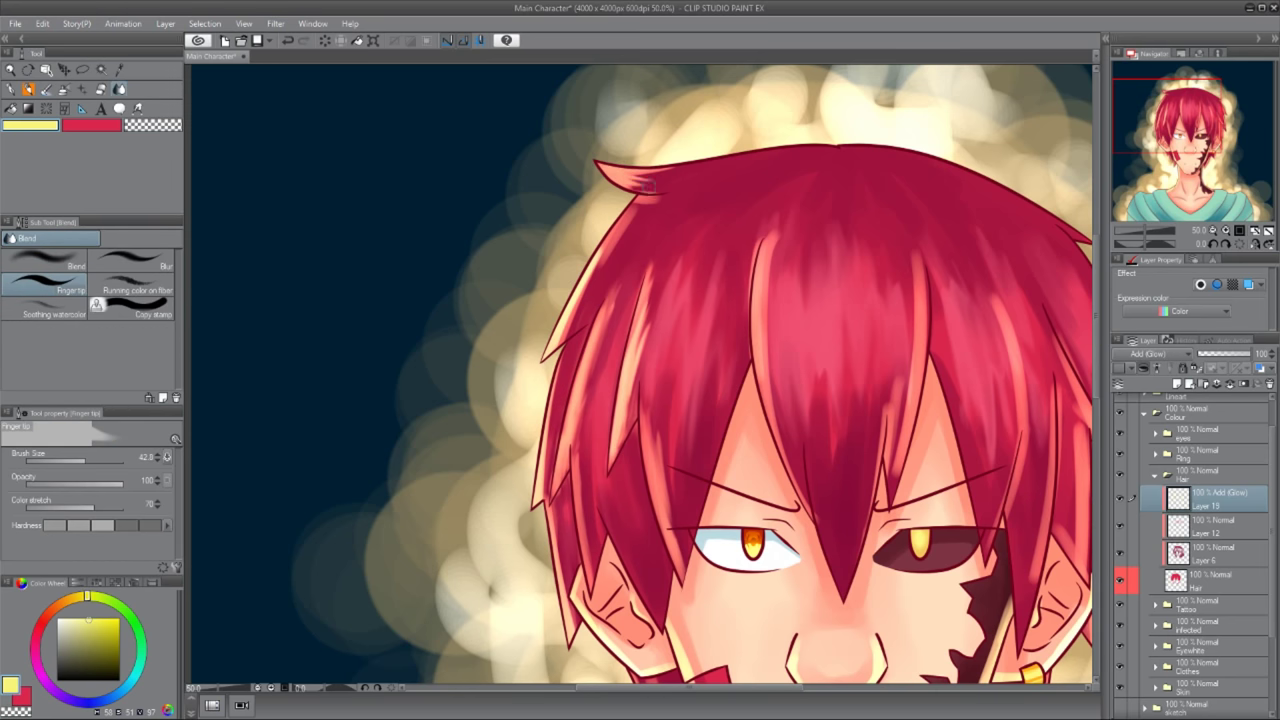
{"action": "left_click_drag", "start_coordinate": [679, 178], "coordinate": [716, 156]}
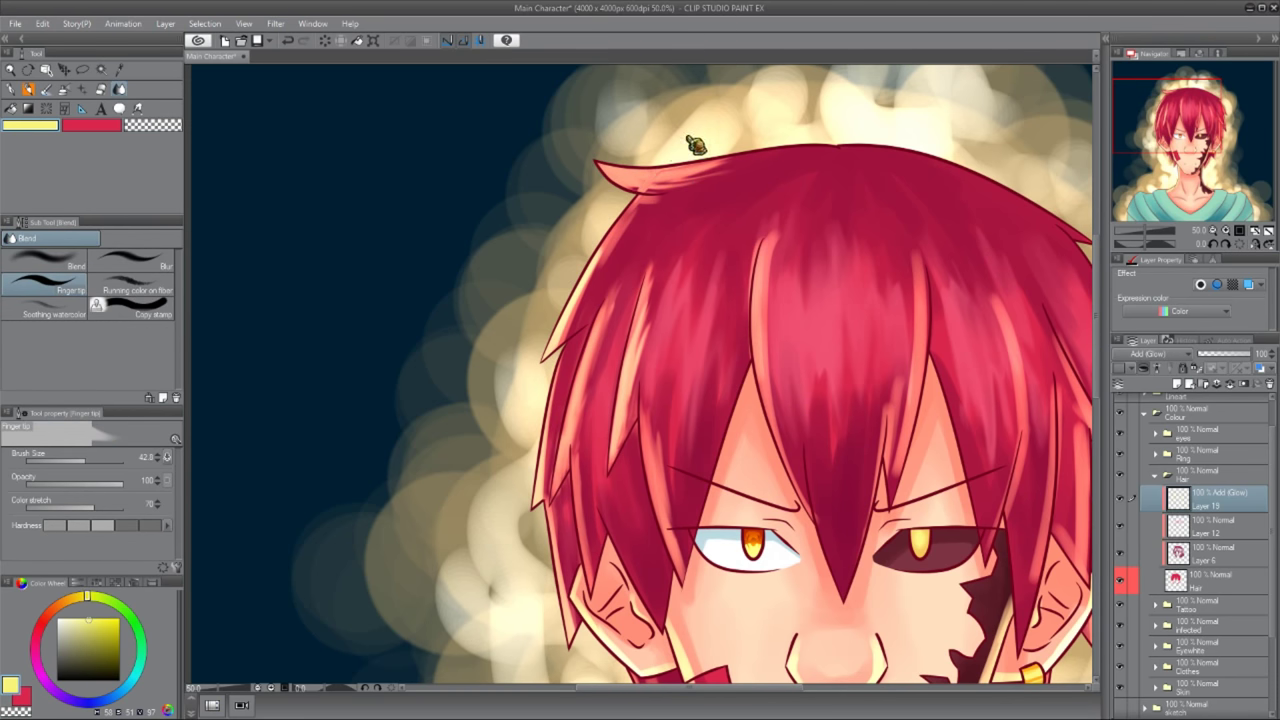
{"action": "left_click_drag", "start_coordinate": [570, 311], "coordinate": [568, 332]}
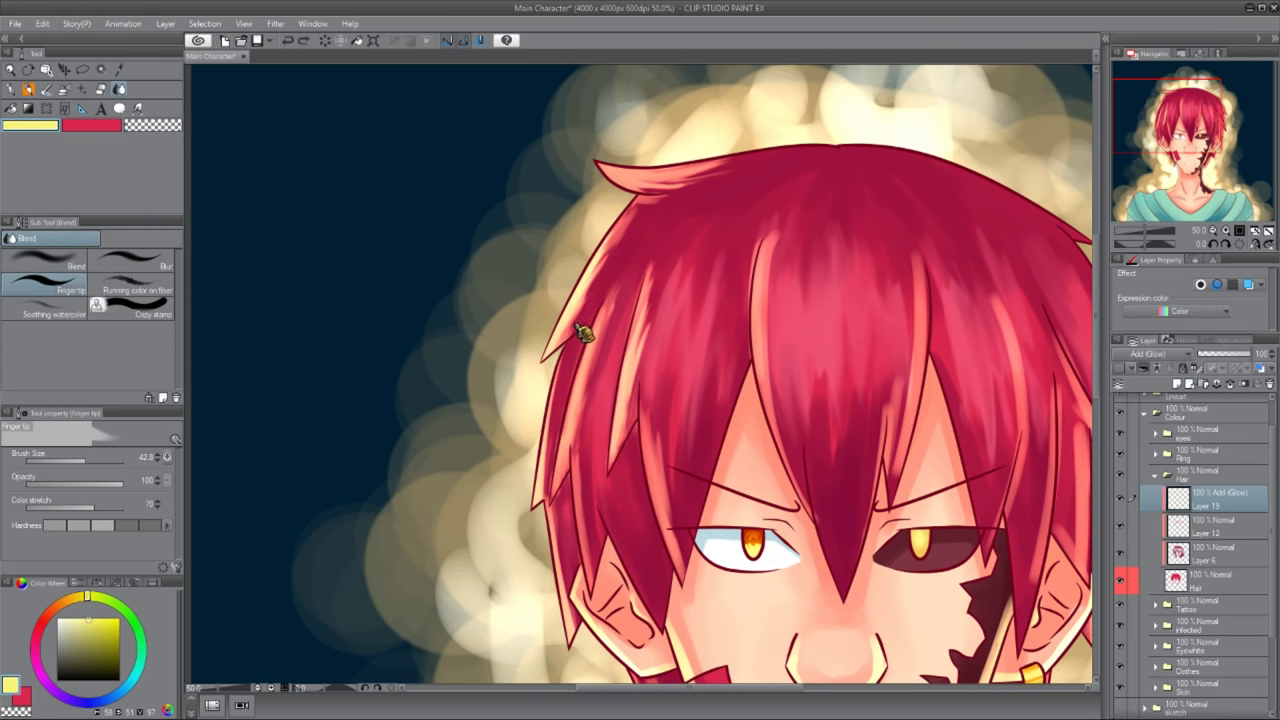
- Blend light down the central fringe lock's bandaged-side edge with Finger tip and taper the nearby streaks with the Soft eraser
{"action": "left_click_drag", "start_coordinate": [673, 297], "coordinate": [615, 217]}
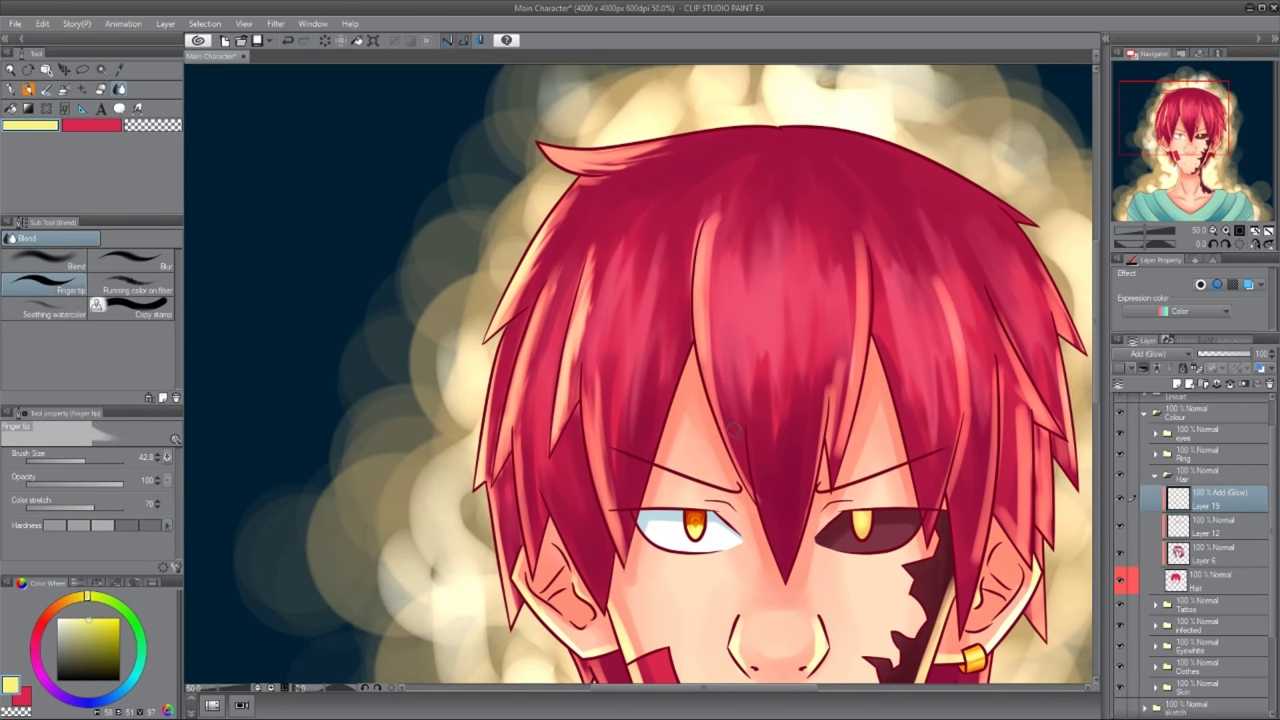
{"action": "left_click_drag", "start_coordinate": [588, 236], "coordinate": [590, 294]}
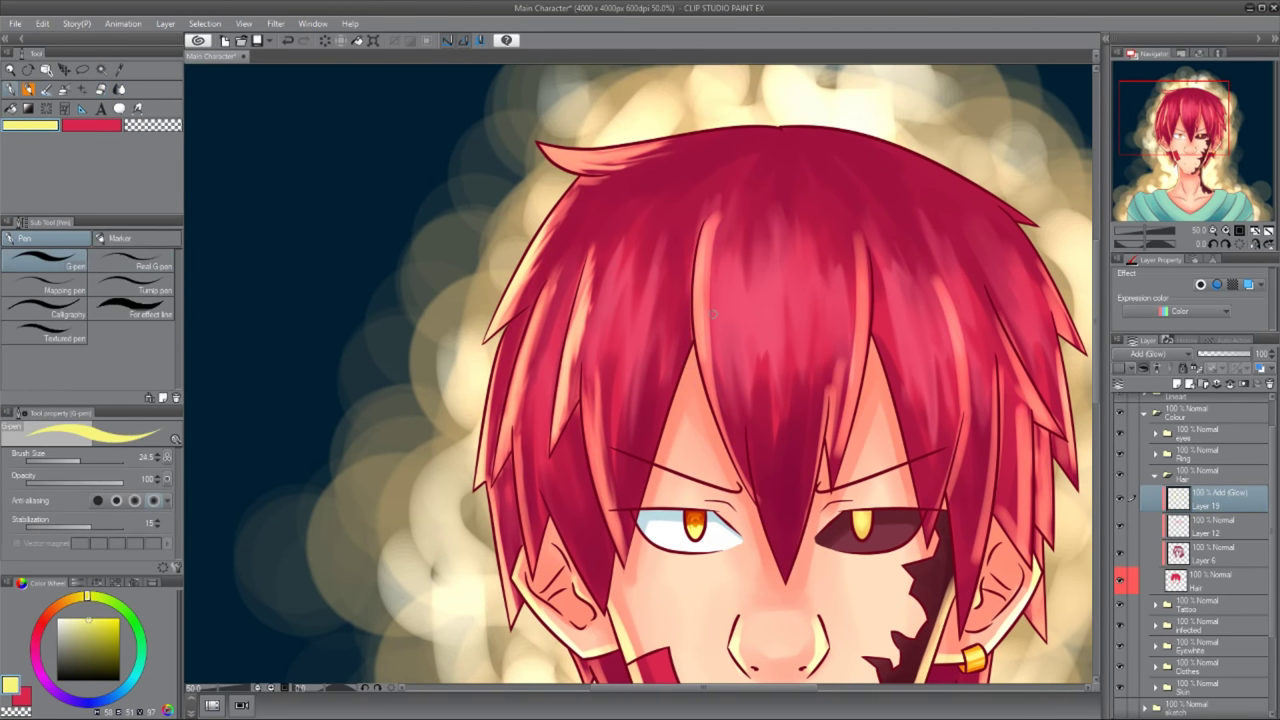
{"action": "key", "text": "e"}
{"action": "key", "text": "j"}
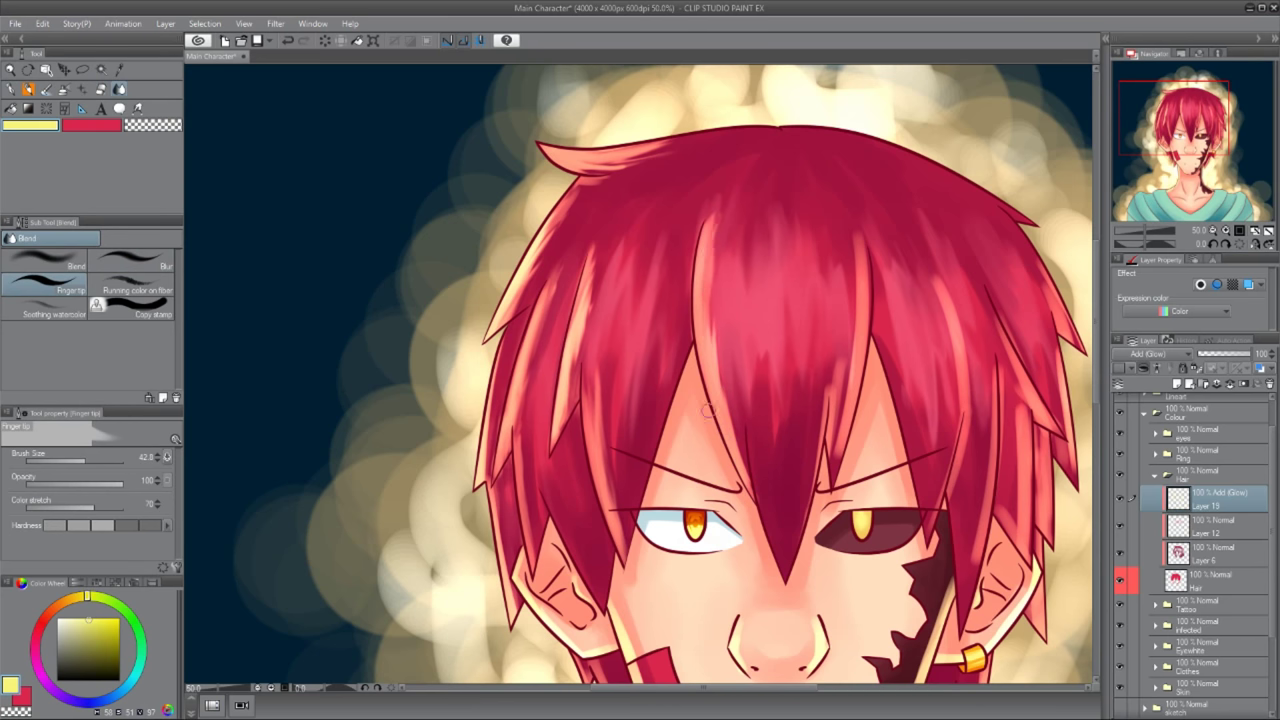
{"action": "left_click_drag", "start_coordinate": [654, 465], "coordinate": [616, 380]}
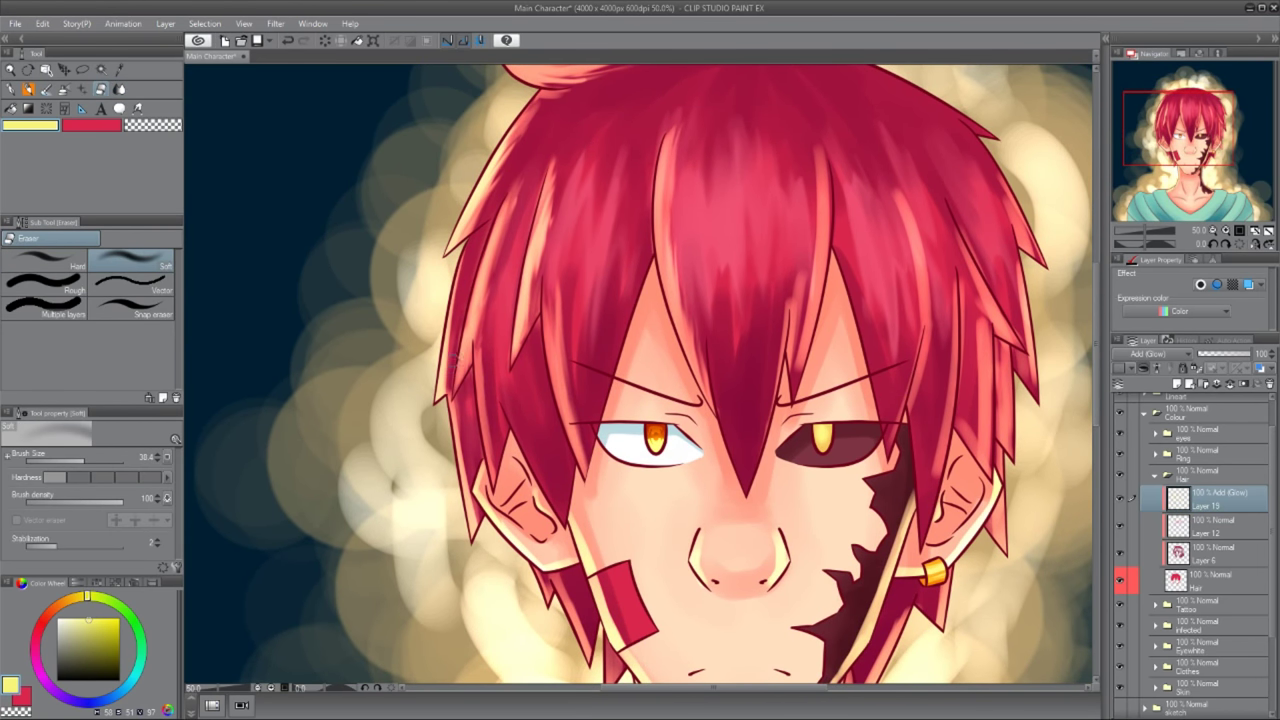
{"action": "scroll", "coordinate": [500, 385], "scroll_direction": "down", "scroll_amount": 3}
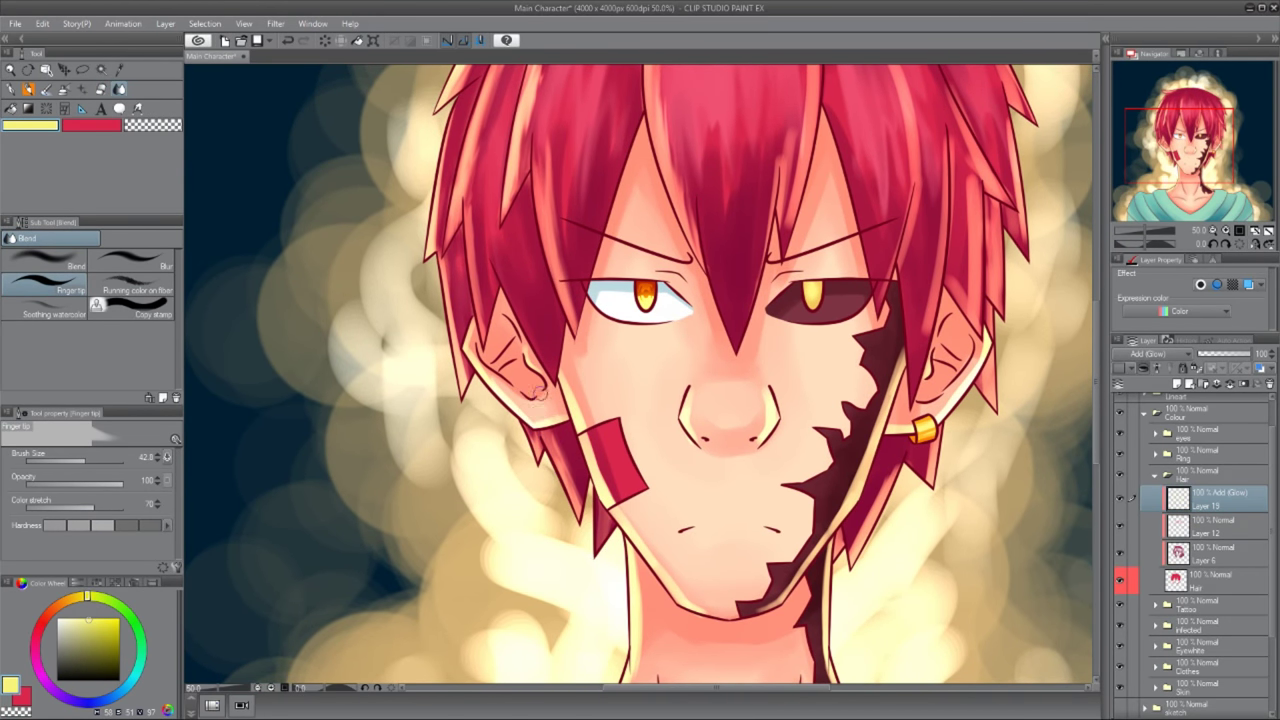
- Paint yellow light along the central fringe lock's edge nearest the dark marking and smudge it into the red with Finger tip
{"action": "scroll", "coordinate": [712, 390], "scroll_direction": "up", "scroll_amount": 5}
{"action": "left_click_drag", "start_coordinate": [738, 462], "coordinate": [745, 320]}
{"action": "mouse_move", "coordinate": [730, 370]}
{"action": "left_mouse_down"}
{"action": "mouse_move", "coordinate": [716, 480]}
{"action": "mouse_move", "coordinate": [753, 225]}
{"action": "left_mouse_up"}
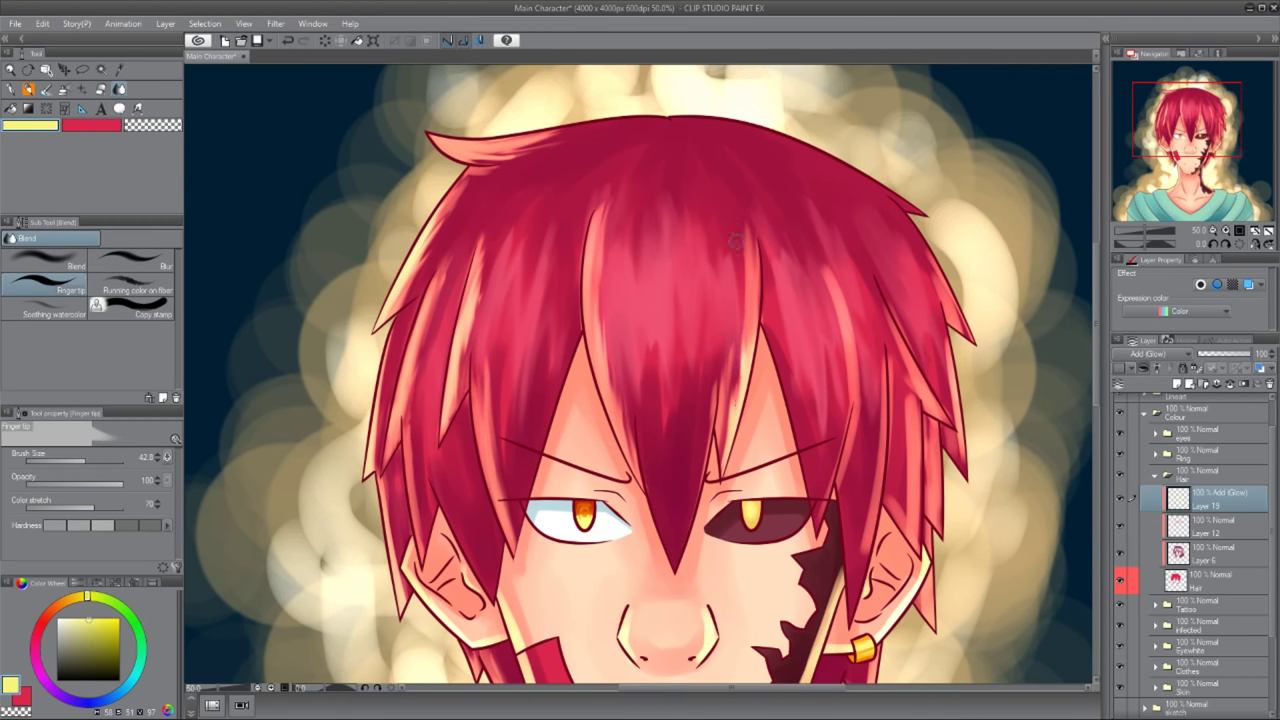
{"action": "key", "text": "r"}
{"action": "left_click_drag", "start_coordinate": [724, 428], "coordinate": [723, 398]}
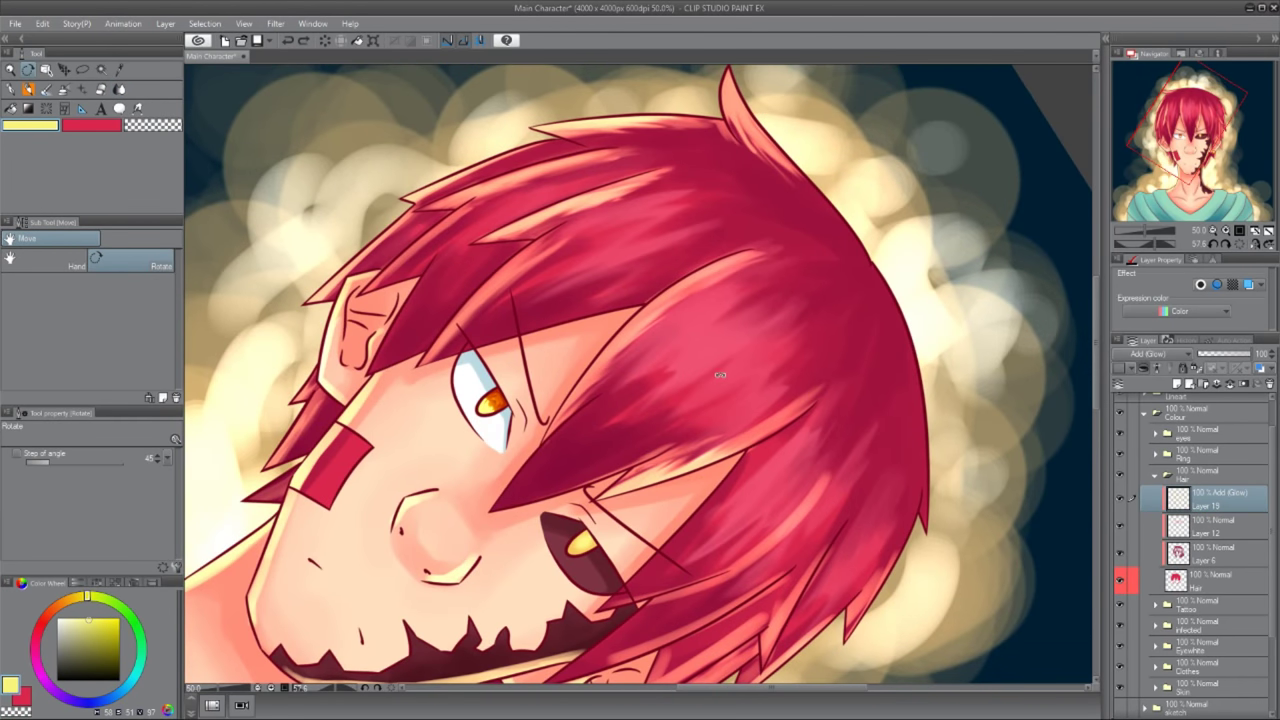
{"action": "scroll", "coordinate": [720, 374], "scroll_direction": "down", "scroll_amount": 1}
{"action": "key", "text": "ctrl+@"}
{"action": "scroll", "coordinate": [670, 432], "scroll_direction": "up", "scroll_amount": 3}
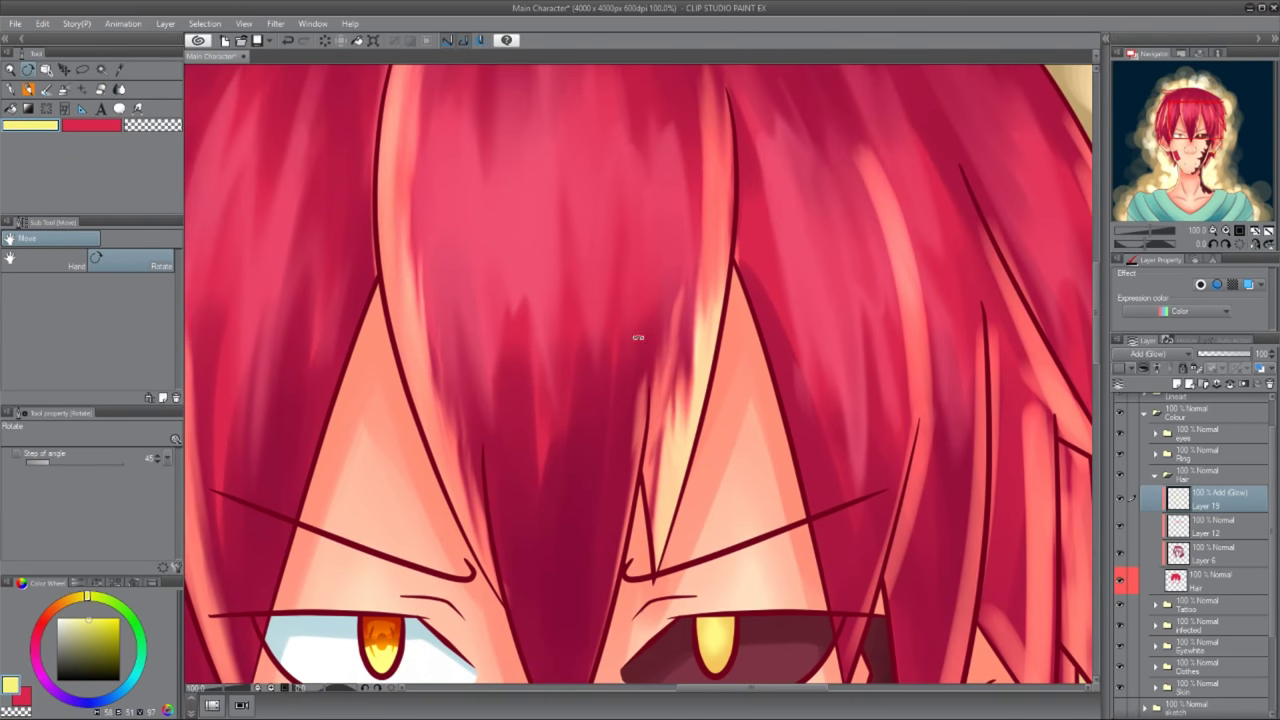
{"action": "key", "text": "j"}
{"action": "mouse_move", "coordinate": [668, 432]}
{"action": "left_mouse_down"}
{"action": "mouse_move", "coordinate": [677, 328]}
{"action": "mouse_move", "coordinate": [697, 392]}
{"action": "mouse_move", "coordinate": [709, 360]}
{"action": "mouse_move", "coordinate": [672, 537]}
{"action": "mouse_move", "coordinate": [661, 370]}
{"action": "mouse_move", "coordinate": [672, 551]}
{"action": "mouse_move", "coordinate": [700, 300]}
{"action": "left_mouse_up"}
- Refine the light on both edges of the central fringe by alternating the Soft eraser and Finger tip
{"action": "scroll", "coordinate": [690, 313], "scroll_direction": "down", "scroll_amount": 3}
{"action": "left_click_drag", "start_coordinate": [598, 569], "coordinate": [604, 525]}
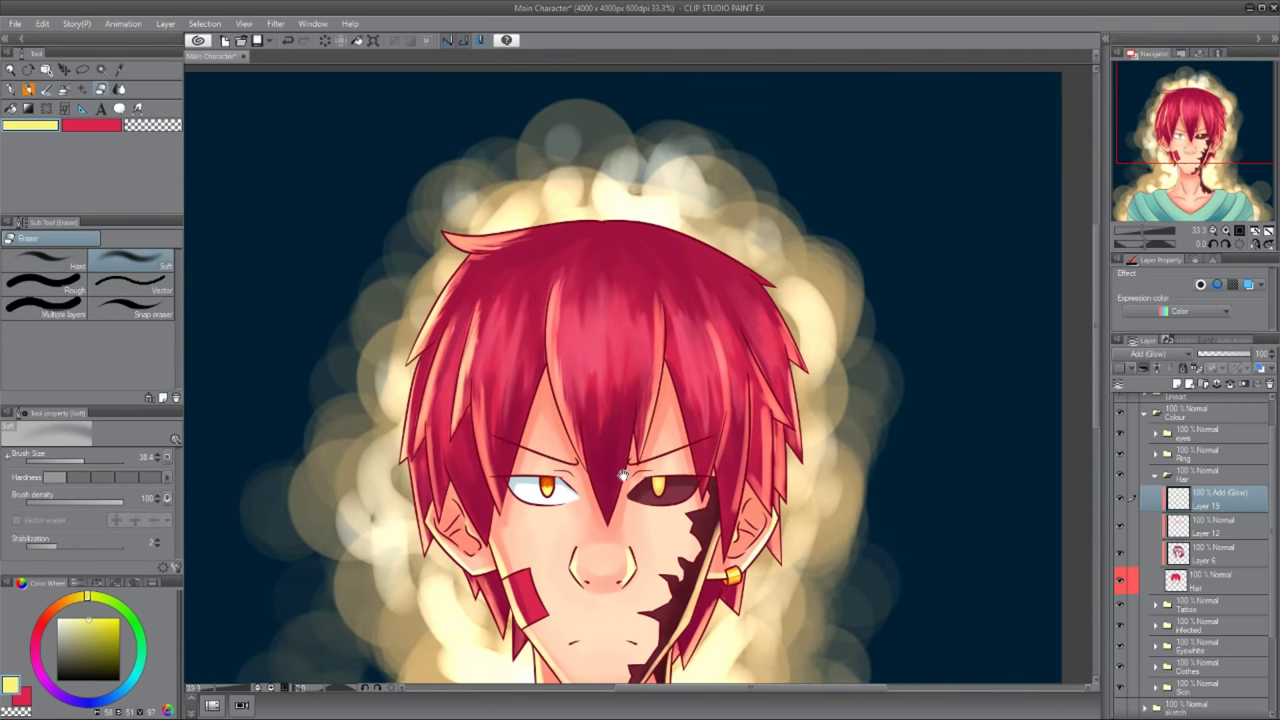
{"action": "key", "text": "b"}
{"action": "key", "text": "j"}
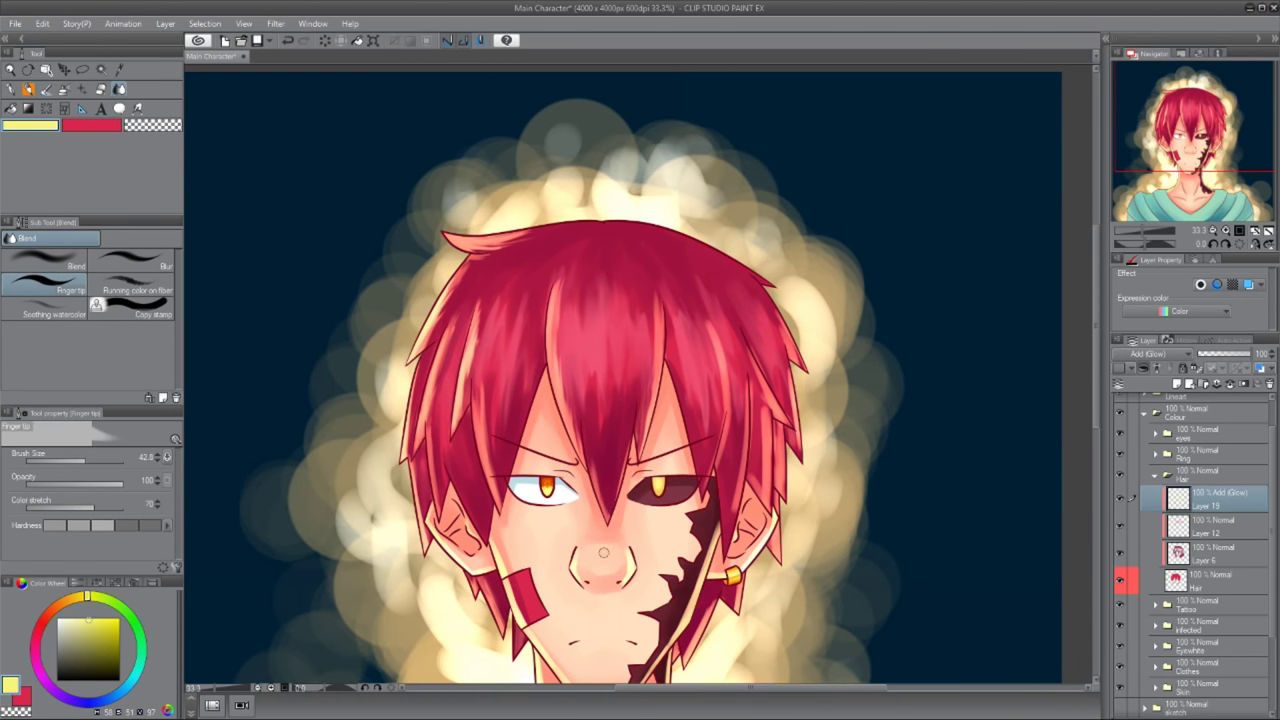
{"action": "key", "text": "e"}
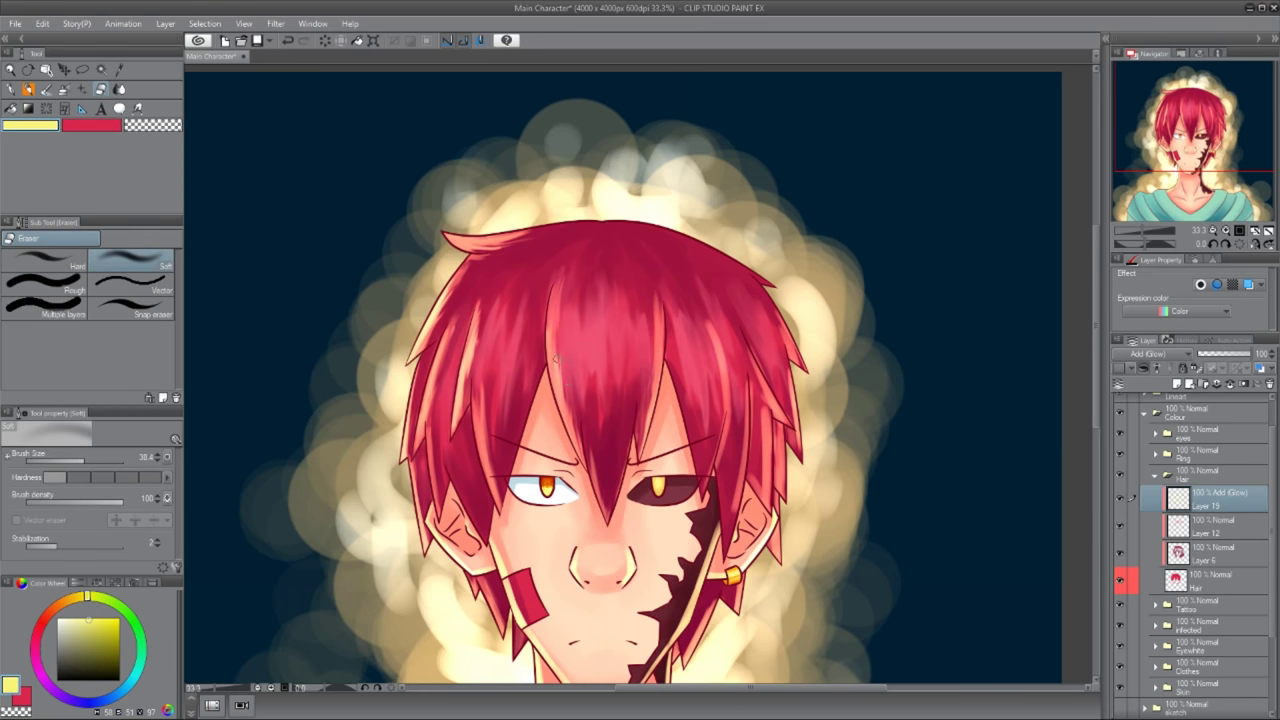
{"action": "key", "text": "j"}
- Paint pale yellow light on the hair locks below the earring with Opaque watercolor and blend it with Finger tip
{"action": "scroll", "coordinate": [570, 345], "scroll_direction": "up", "scroll_amount": 2}
{"action": "key", "text": "p"}
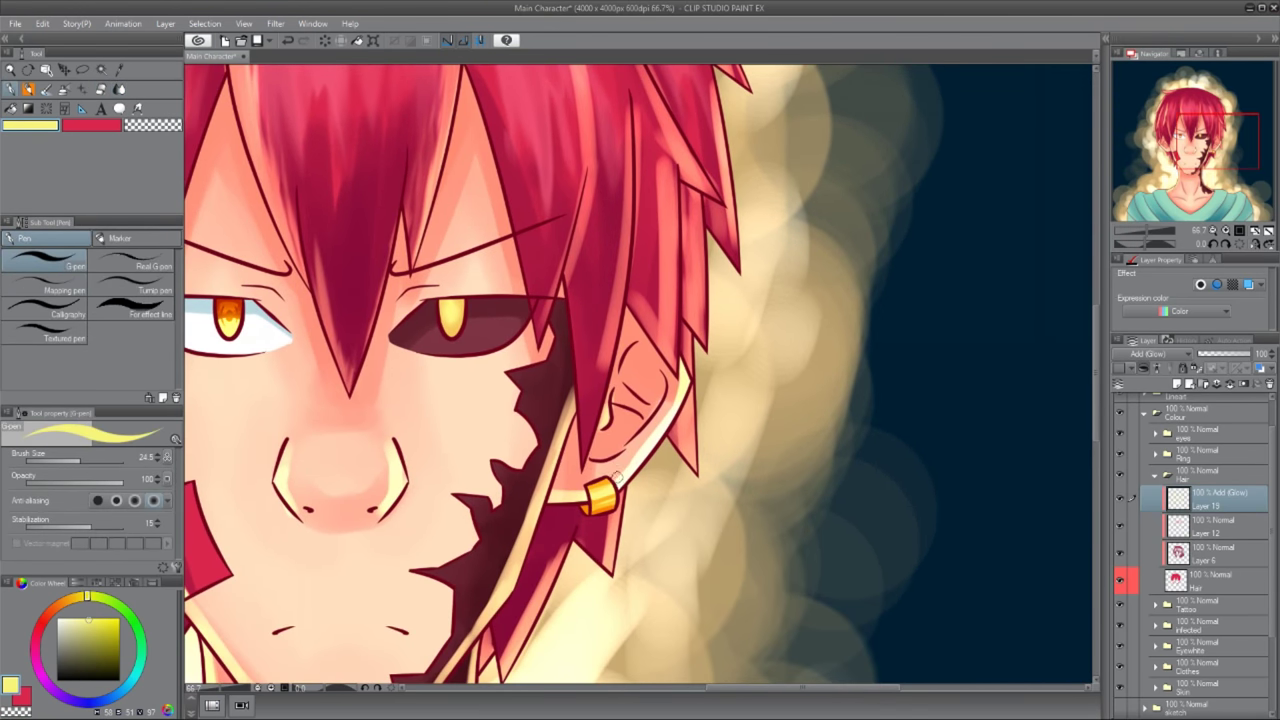
{"action": "key", "text": "b"}
{"action": "left_click_drag", "start_coordinate": [600, 530], "coordinate": [657, 431]}
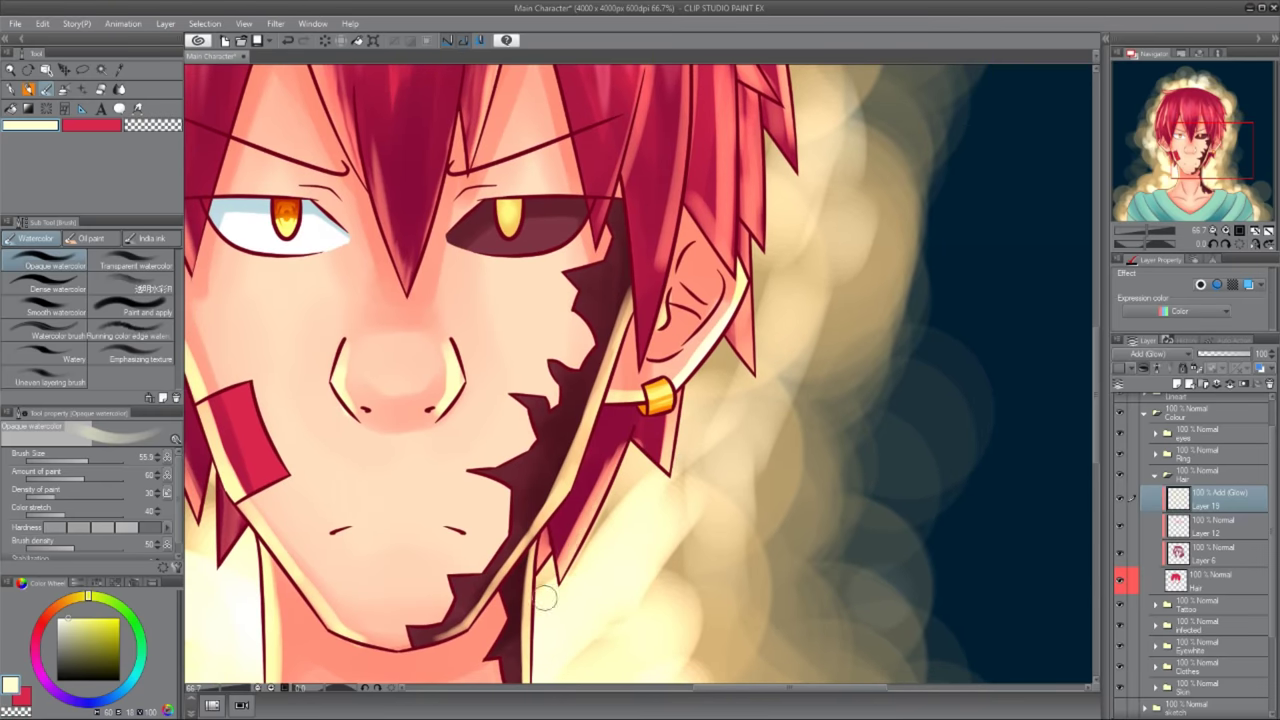
{"action": "key", "text": "j"}
{"action": "mouse_move", "coordinate": [570, 540]}
{"action": "left_mouse_down"}
{"action": "mouse_move", "coordinate": [600, 454]}
{"action": "mouse_move", "coordinate": [583, 505]}
{"action": "left_mouse_up"}
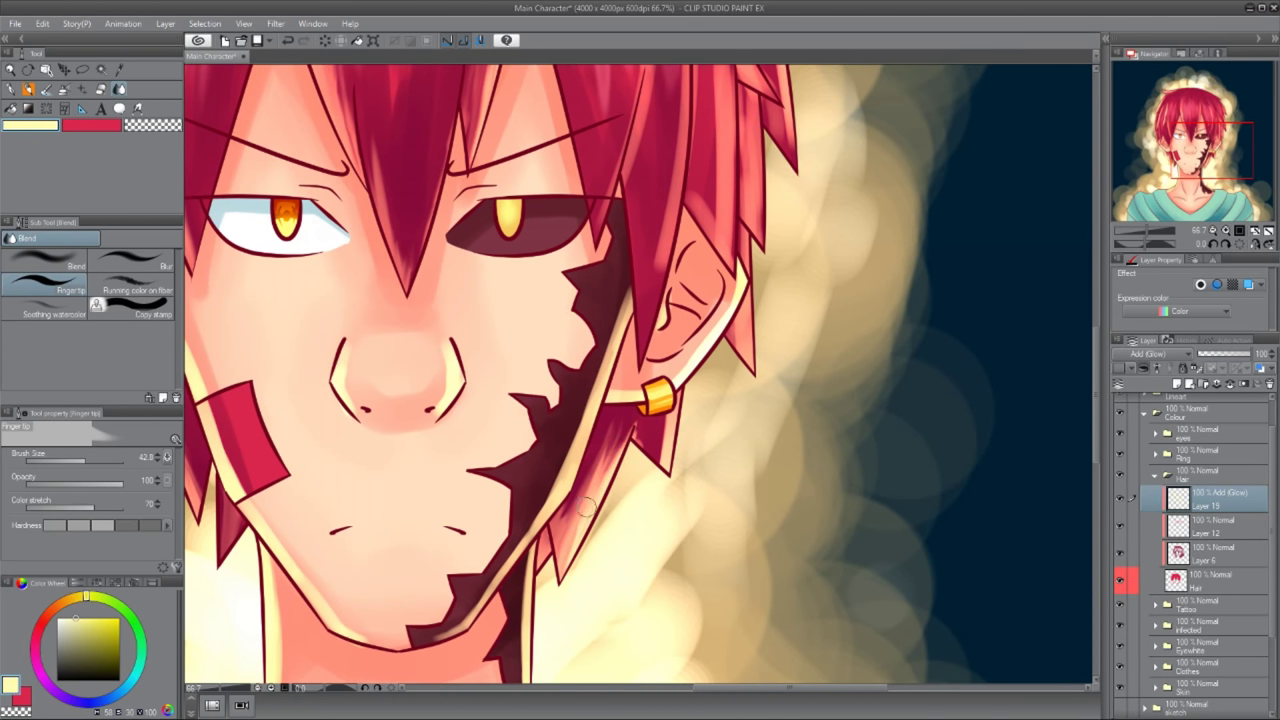
{"action": "mouse_move", "coordinate": [633, 456]}
{"action": "left_mouse_down"}
{"action": "mouse_move", "coordinate": [590, 500]}
{"action": "mouse_move", "coordinate": [620, 430]}
{"action": "mouse_move", "coordinate": [565, 540]}
{"action": "mouse_move", "coordinate": [580, 553]}
{"action": "left_mouse_up"}
{"action": "scroll", "coordinate": [580, 553], "scroll_direction": "down", "scroll_amount": 1}
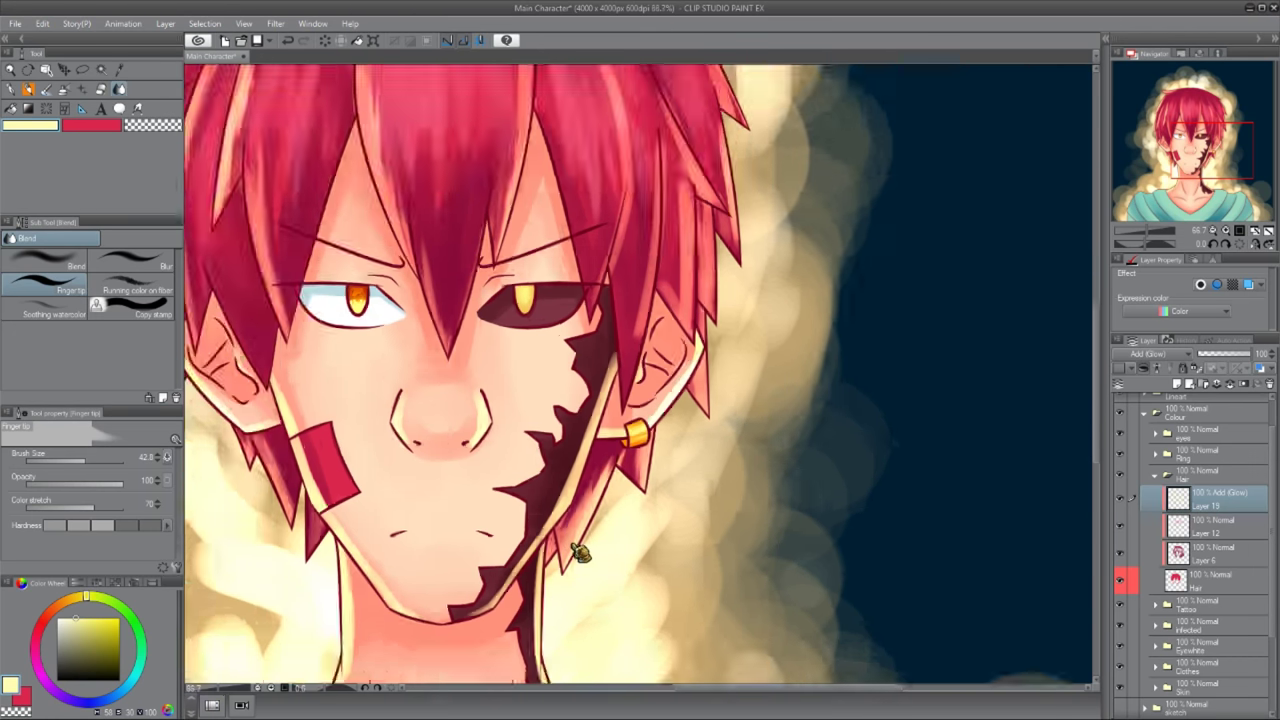
- Trim and soften the light on the locks below the earring with the Soft eraser, Finger tip and Opaque watercolor
{"action": "scroll", "coordinate": [580, 553], "scroll_direction": "up", "scroll_amount": 2}
{"action": "key", "text": "e"}
{"action": "key", "text": "j"}
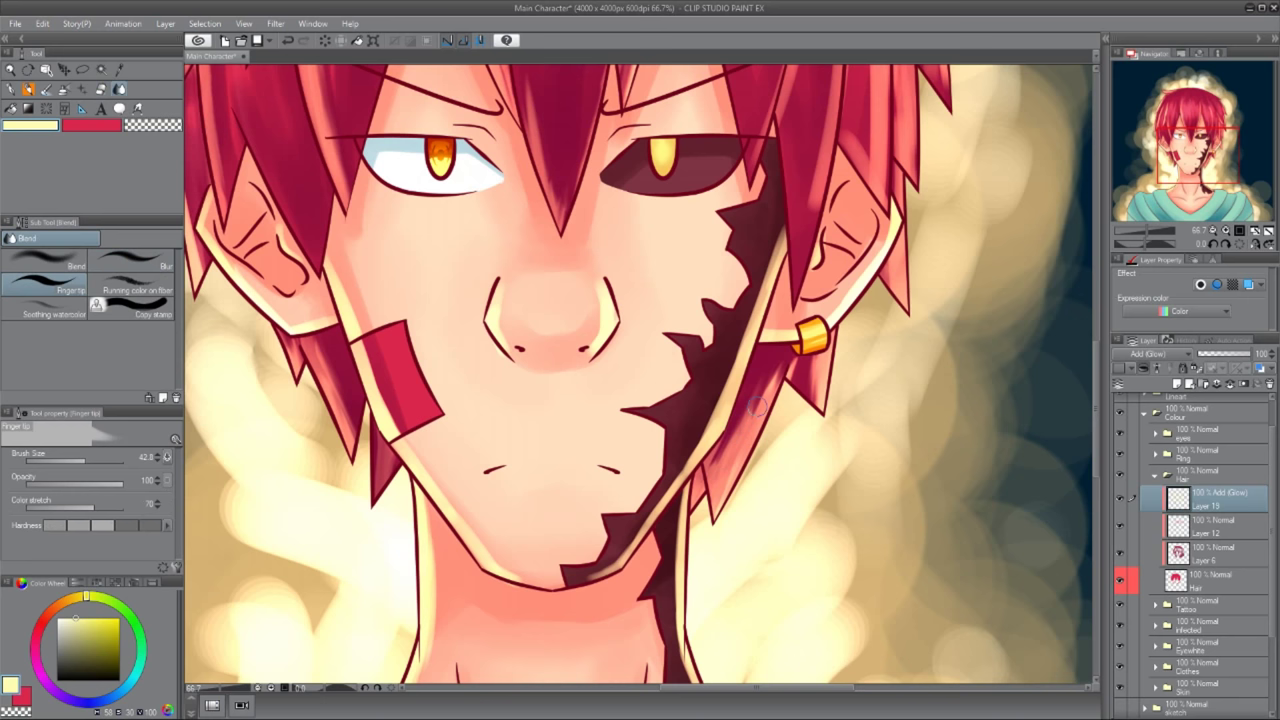
{"action": "key", "text": "b"}
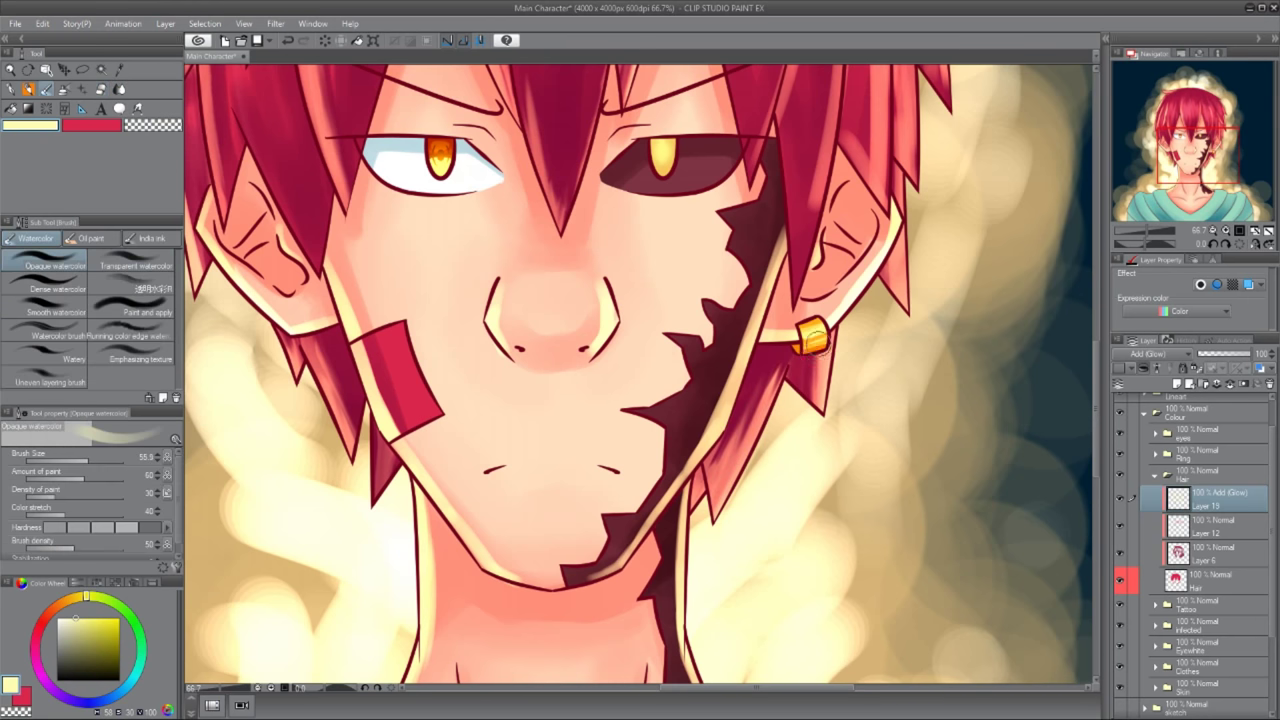
{"action": "key", "text": "j"}
{"action": "key", "text": "b"}
- Add light to the fringe locks beside the dark eye and smudge it along the strands with Finger tip
{"action": "left_click_drag", "start_coordinate": [804, 418], "coordinate": [653, 690]}
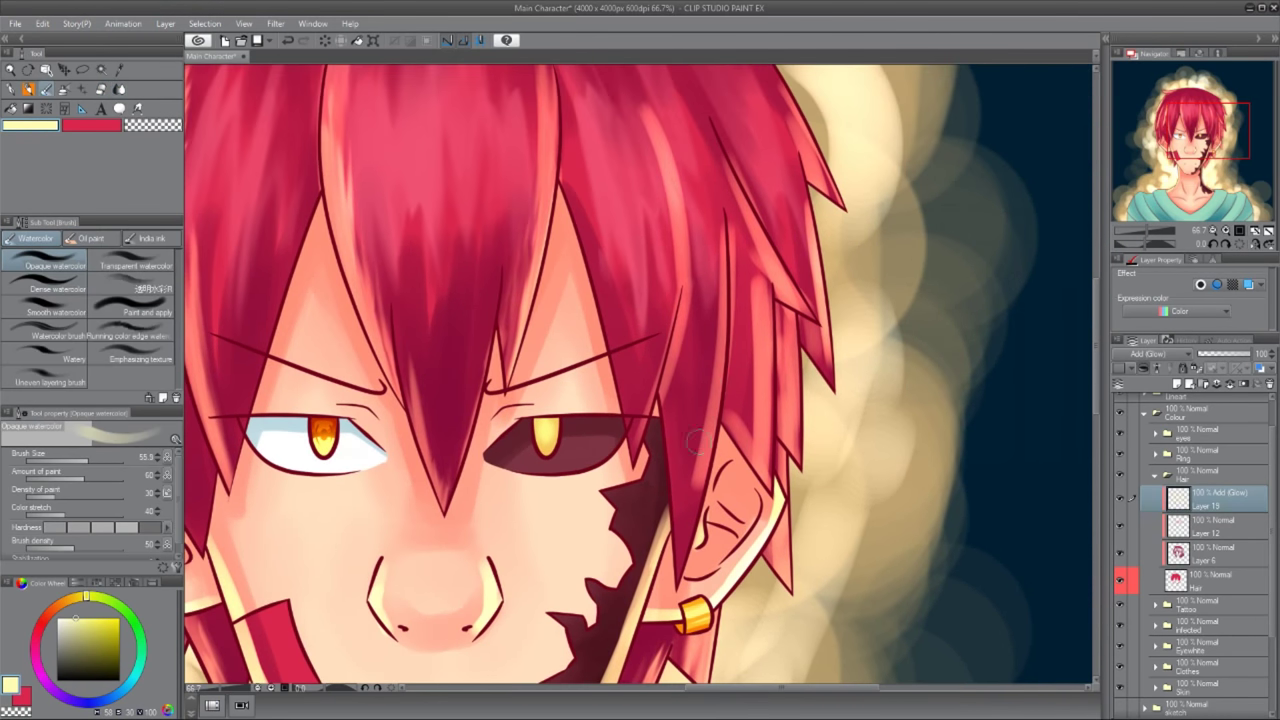
{"action": "left_click_drag", "start_coordinate": [575, 404], "coordinate": [604, 550]}
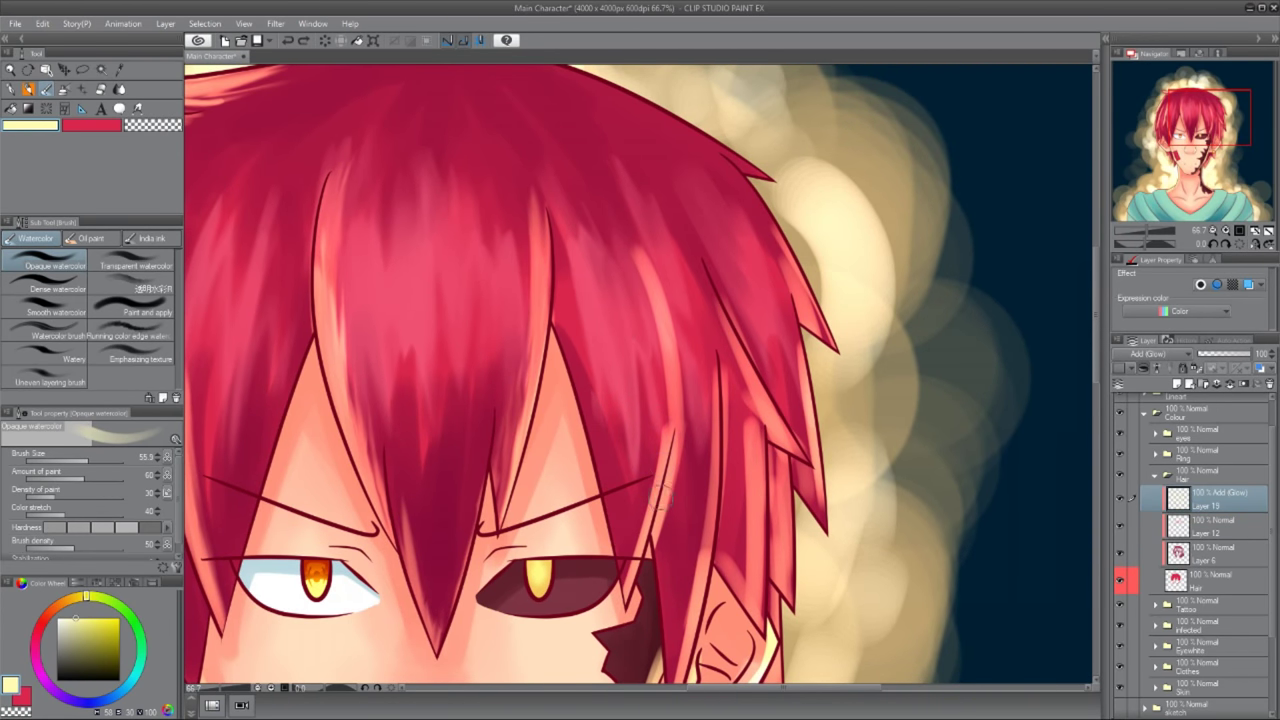
{"action": "key", "text": "j"}
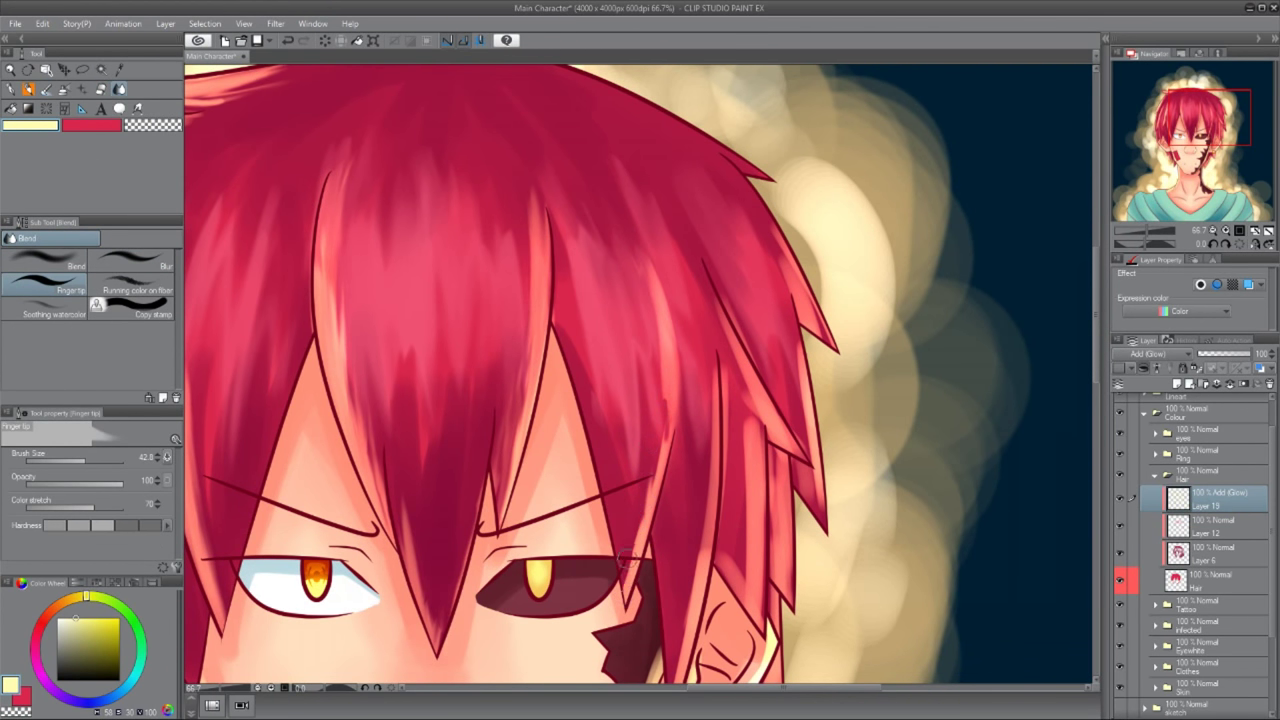
{"action": "mouse_move", "coordinate": [625, 556]}
{"action": "left_mouse_down"}
{"action": "mouse_move", "coordinate": [650, 471]}
{"action": "mouse_move", "coordinate": [627, 522]}
{"action": "mouse_move", "coordinate": [620, 595]}
{"action": "mouse_move", "coordinate": [659, 325]}
{"action": "mouse_move", "coordinate": [653, 456]}
{"action": "mouse_move", "coordinate": [665, 346]}
{"action": "mouse_move", "coordinate": [669, 413]}
{"action": "mouse_move", "coordinate": [655, 398]}
{"action": "mouse_move", "coordinate": [630, 570]}
{"action": "mouse_move", "coordinate": [628, 476]}
{"action": "mouse_move", "coordinate": [618, 562]}
{"action": "mouse_move", "coordinate": [658, 340]}
{"action": "left_mouse_up"}
{"action": "left_click_drag", "start_coordinate": [654, 408], "coordinate": [671, 391]}
- Sample a warm cream colour from the artwork and work the light into the locks in front of the earring-side ear
{"action": "left_click", "coordinate": [640, 315], "text": "alt"}
{"action": "mouse_move", "coordinate": [676, 678]}
{"action": "left_mouse_down"}
{"action": "mouse_move", "coordinate": [660, 560]}
{"action": "mouse_move", "coordinate": [688, 315]}
{"action": "left_mouse_up"}
{"action": "left_click_drag", "start_coordinate": [690, 365], "coordinate": [705, 295]}
{"action": "left_click_drag", "start_coordinate": [700, 340], "coordinate": [692, 262]}
{"action": "mouse_move", "coordinate": [696, 430]}
{"action": "left_mouse_down"}
{"action": "mouse_move", "coordinate": [683, 315]}
{"action": "mouse_move", "coordinate": [695, 300]}
{"action": "left_mouse_up"}
{"action": "scroll", "coordinate": [700, 380], "scroll_direction": "down", "scroll_amount": 5}
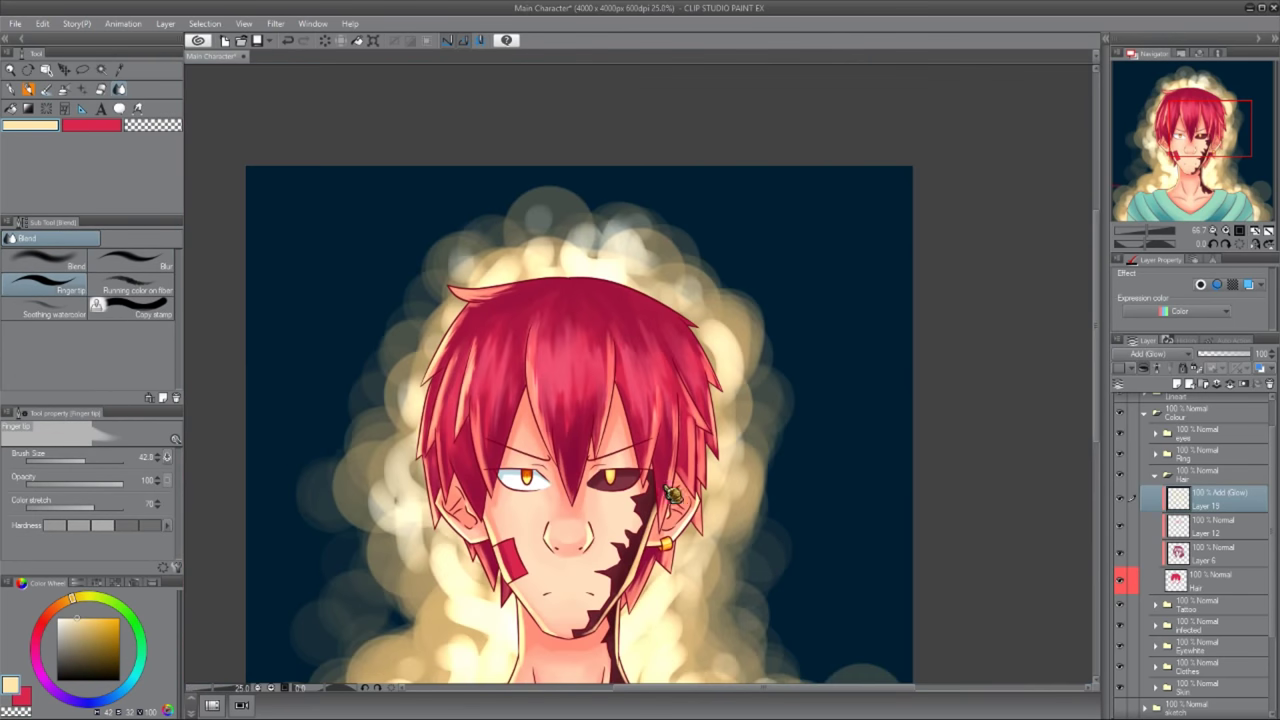
- Refine the light on the outer locks above the earring-side ear with Opaque watercolor, Finger tip and the Soft eraser
{"action": "scroll", "coordinate": [720, 380], "scroll_direction": "up", "scroll_amount": 5}
{"action": "scroll", "coordinate": [732, 383], "scroll_direction": "down", "scroll_amount": 1}
{"action": "left_click_drag", "start_coordinate": [732, 383], "coordinate": [1020, 558]}
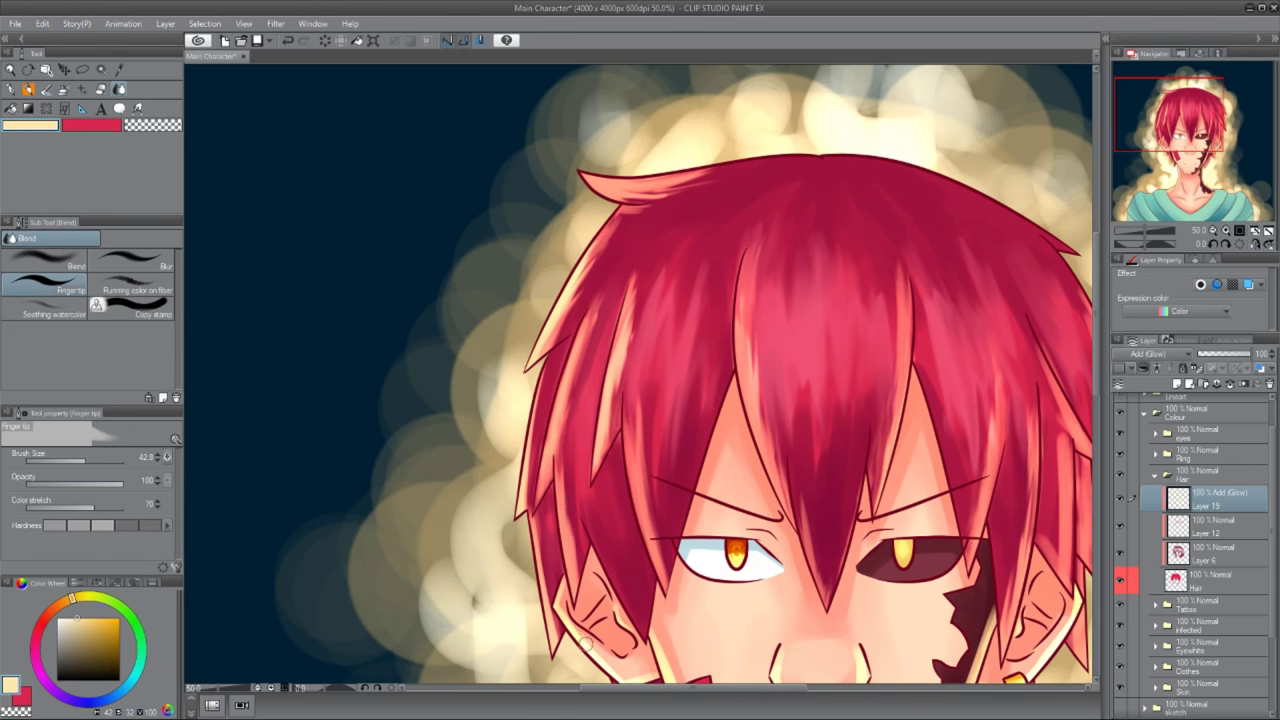
{"action": "left_click_drag", "start_coordinate": [643, 620], "coordinate": [241, 515]}
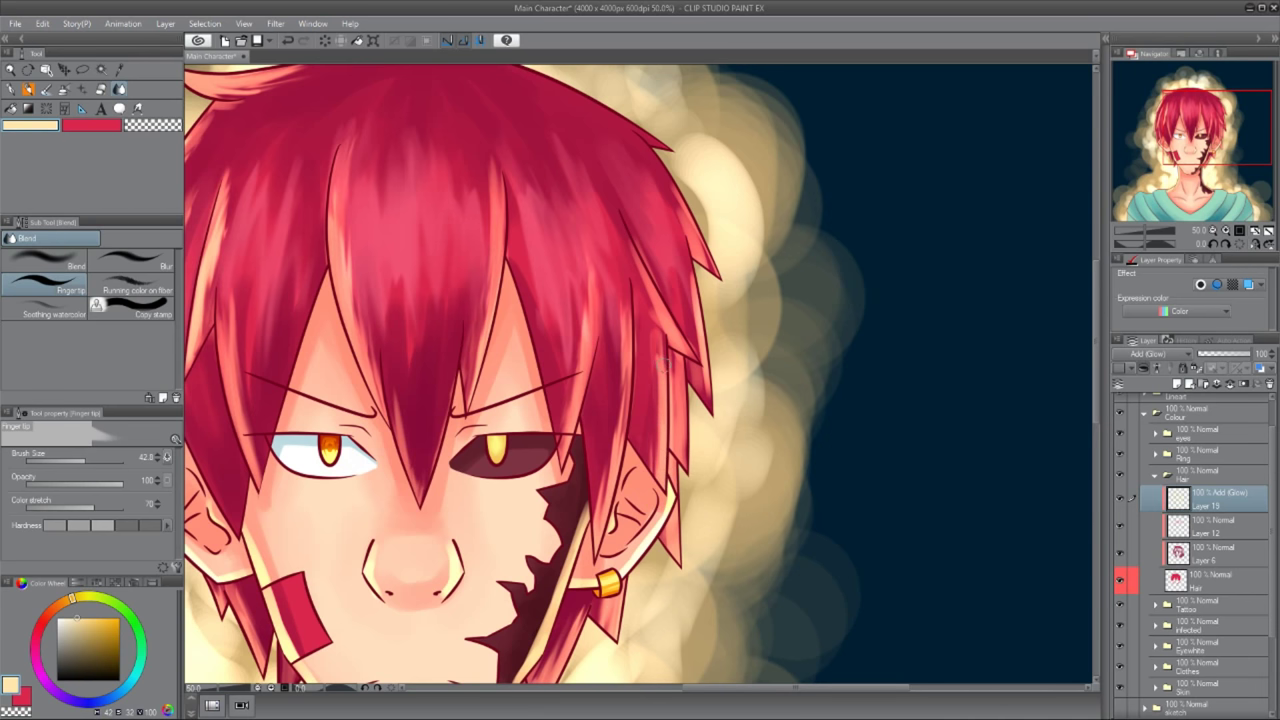
{"action": "key", "text": "b"}
{"action": "key", "text": "j"}
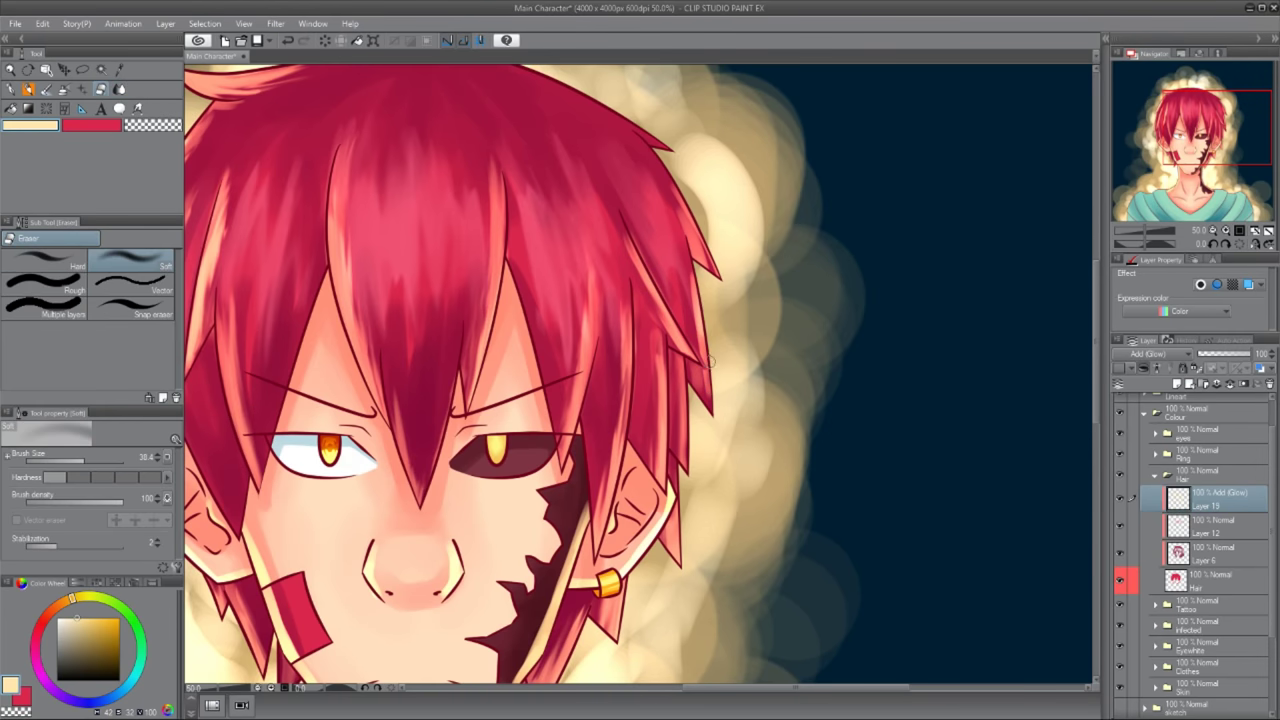
- Paint a cream rim light along the crown's upper outline and blend it into the hair with Finger tip
{"action": "key", "text": "b"}
{"action": "left_click_drag", "start_coordinate": [705, 167], "coordinate": [764, 295]}
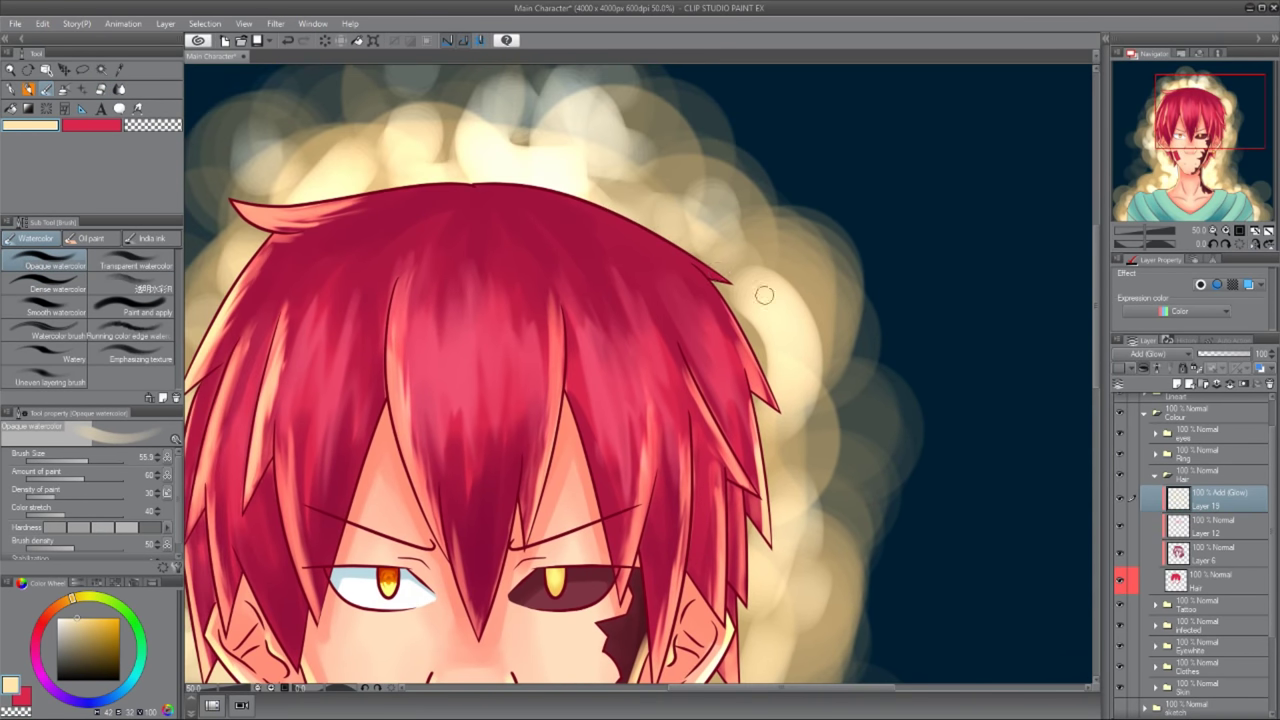
{"action": "key", "text": "e"}
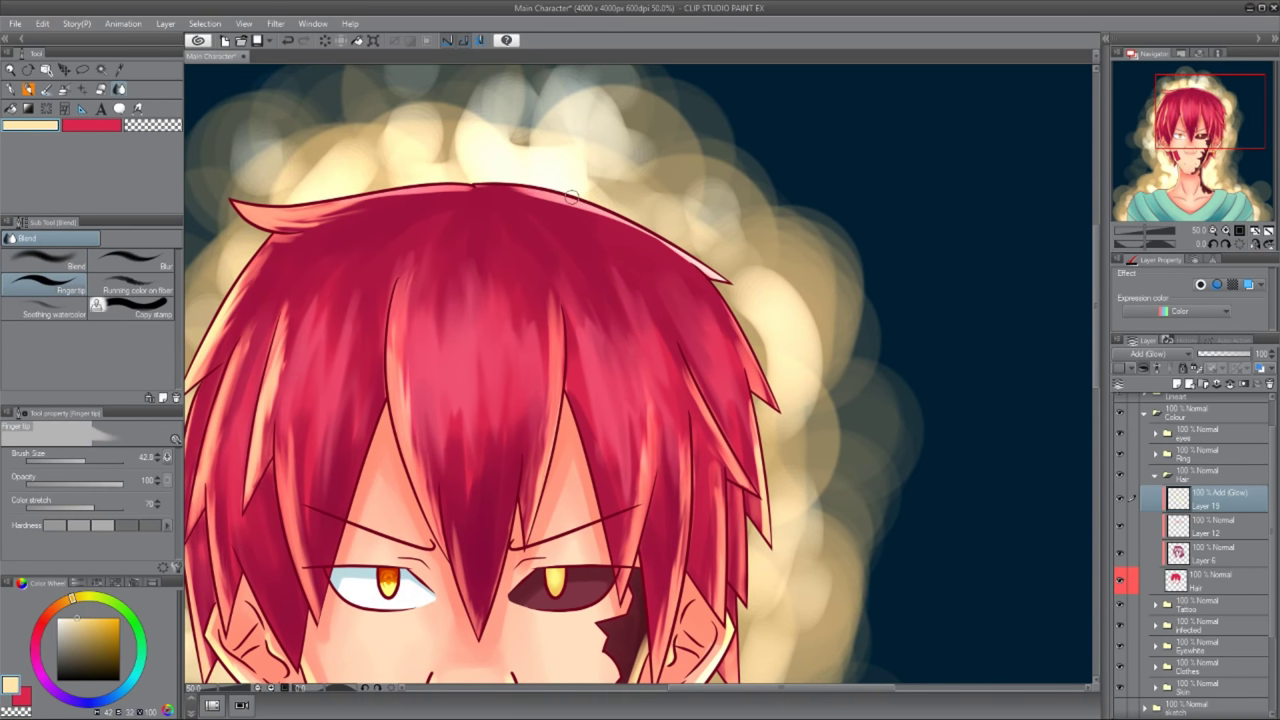
{"action": "key", "text": "j"}
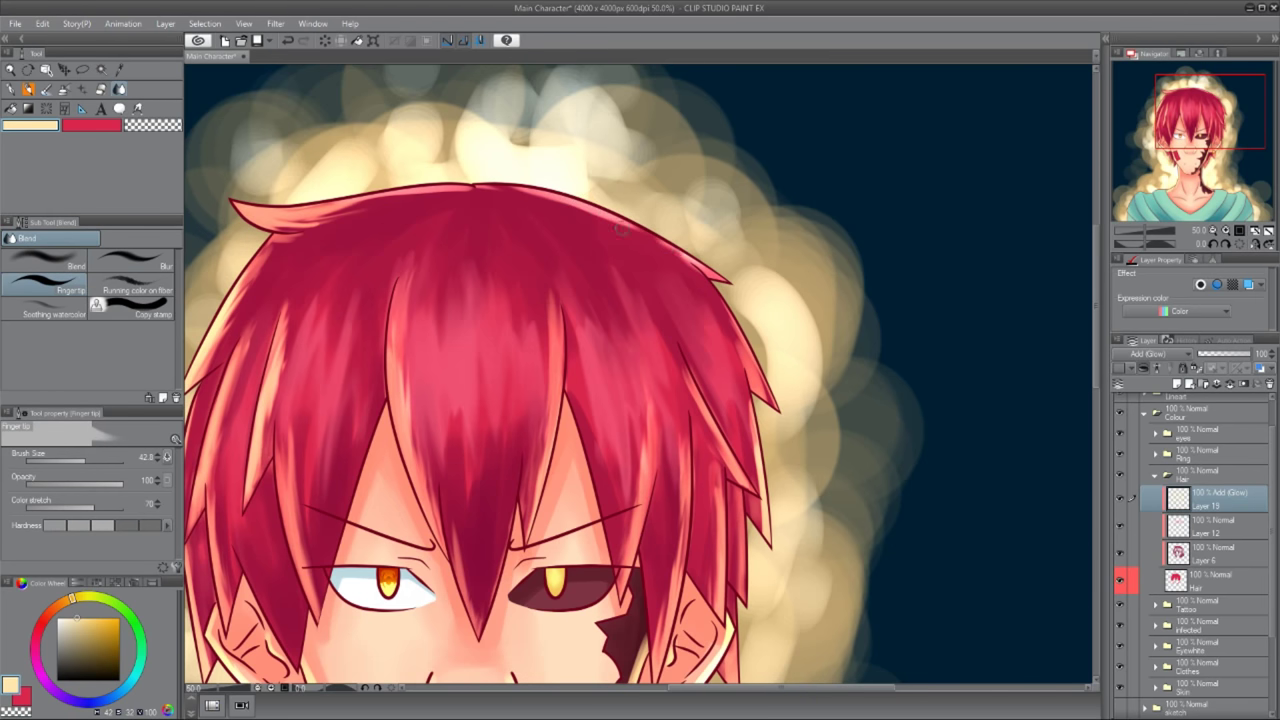
- Blend the rim light along the outer hair tips on the earring side with Finger tip
{"action": "left_click_drag", "start_coordinate": [367, 314], "coordinate": [257, 194]}
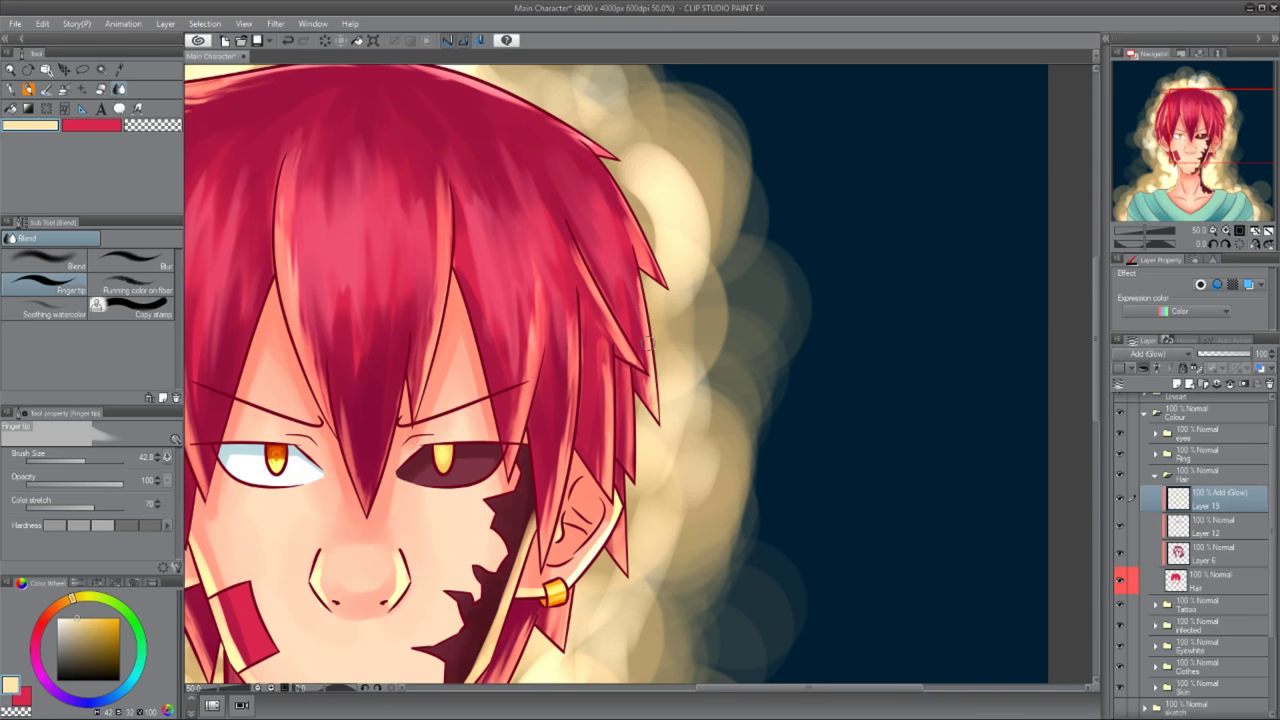
{"action": "left_click_drag", "start_coordinate": [674, 312], "coordinate": [666, 192]}
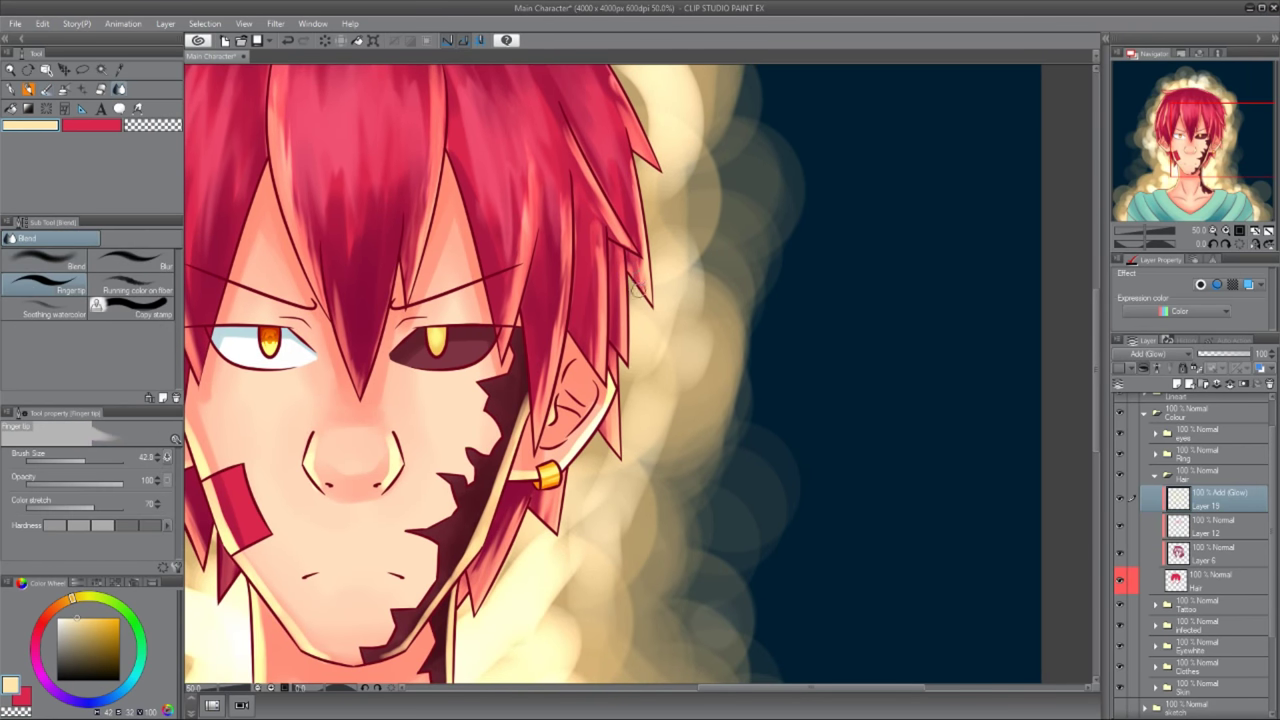
{"action": "scroll", "coordinate": [627, 337], "scroll_direction": "down", "scroll_amount": 4}
{"action": "scroll", "coordinate": [627, 337], "scroll_direction": "up", "scroll_amount": 2}
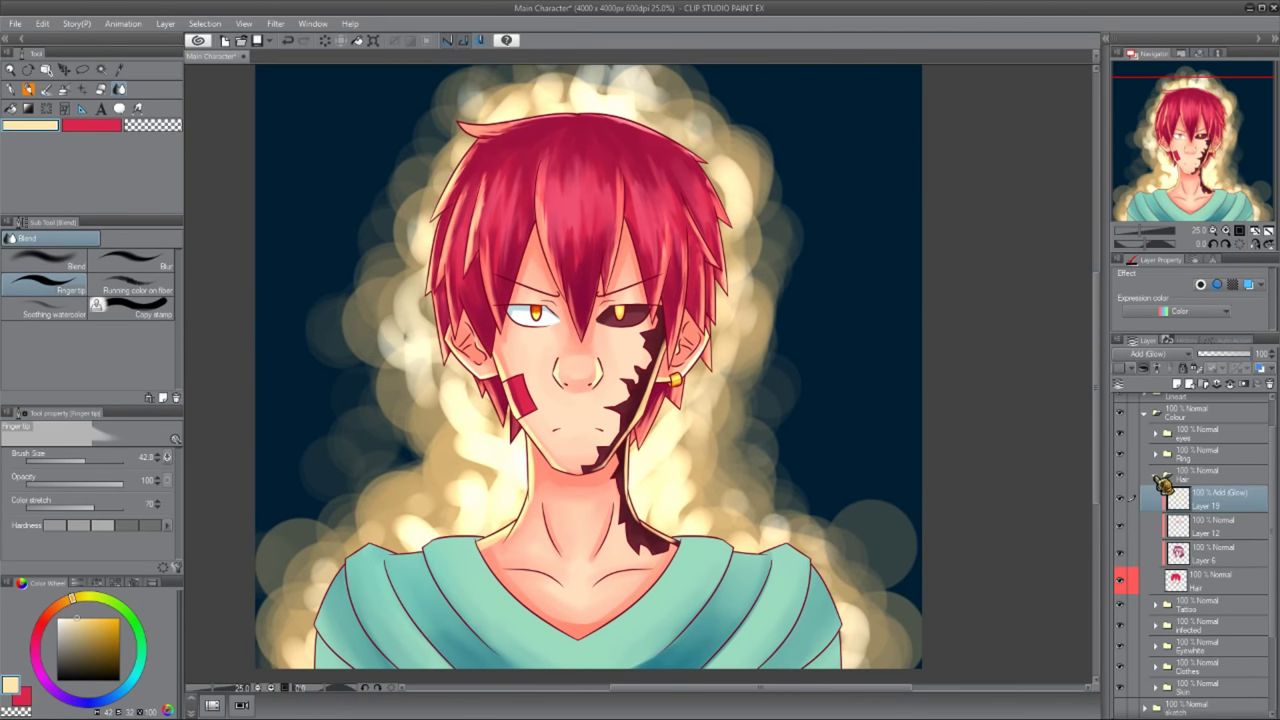
- Collapse the Hair folder, open the Ring folder and add a clipped Add (Glow) layer above Layer 2
{"action": "left_click", "coordinate": [1156, 475]}
{"action": "left_click", "coordinate": [1156, 454]}
{"action": "left_click", "coordinate": [1186, 490]}
{"action": "left_click", "coordinate": [1177, 383]}
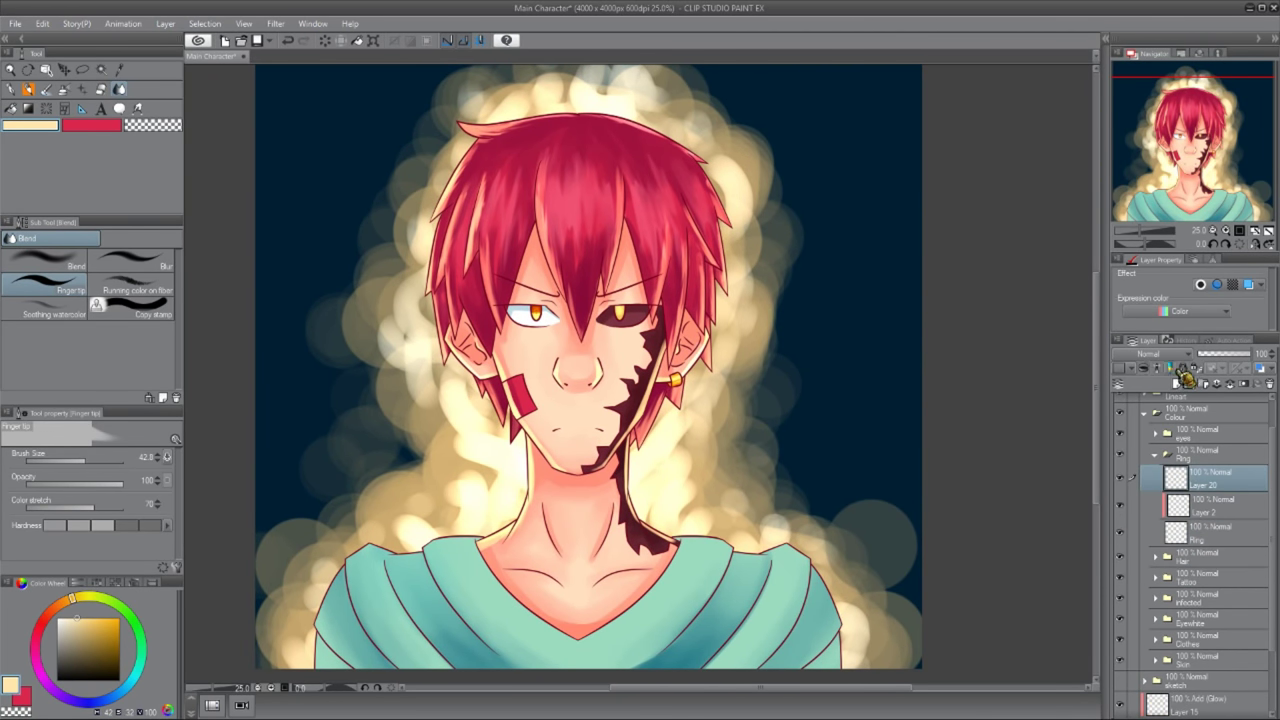
- Paint cream glow on the gold earring's outer edge with Opaque watercolor at brush size 15.5
{"action": "scroll", "coordinate": [778, 345], "scroll_direction": "up", "scroll_amount": 2}
{"action": "key", "text": "b"}
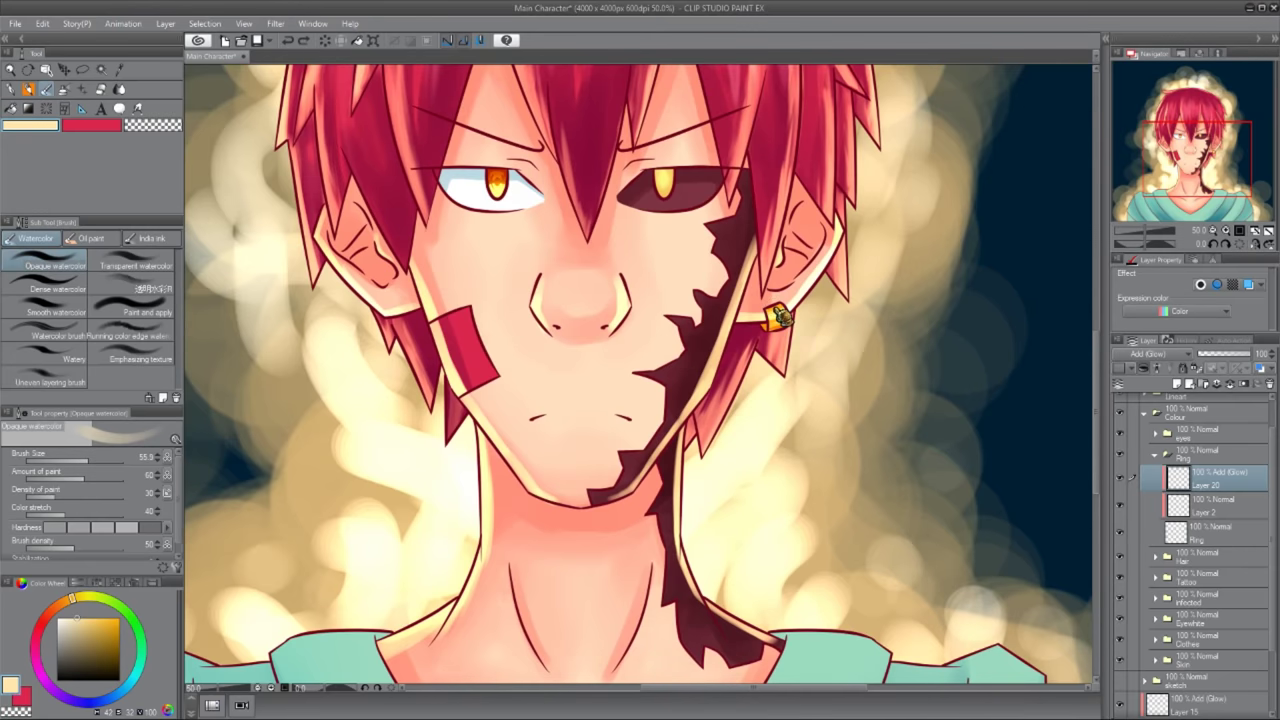
{"action": "scroll", "coordinate": [780, 318], "scroll_direction": "up", "scroll_amount": 3}
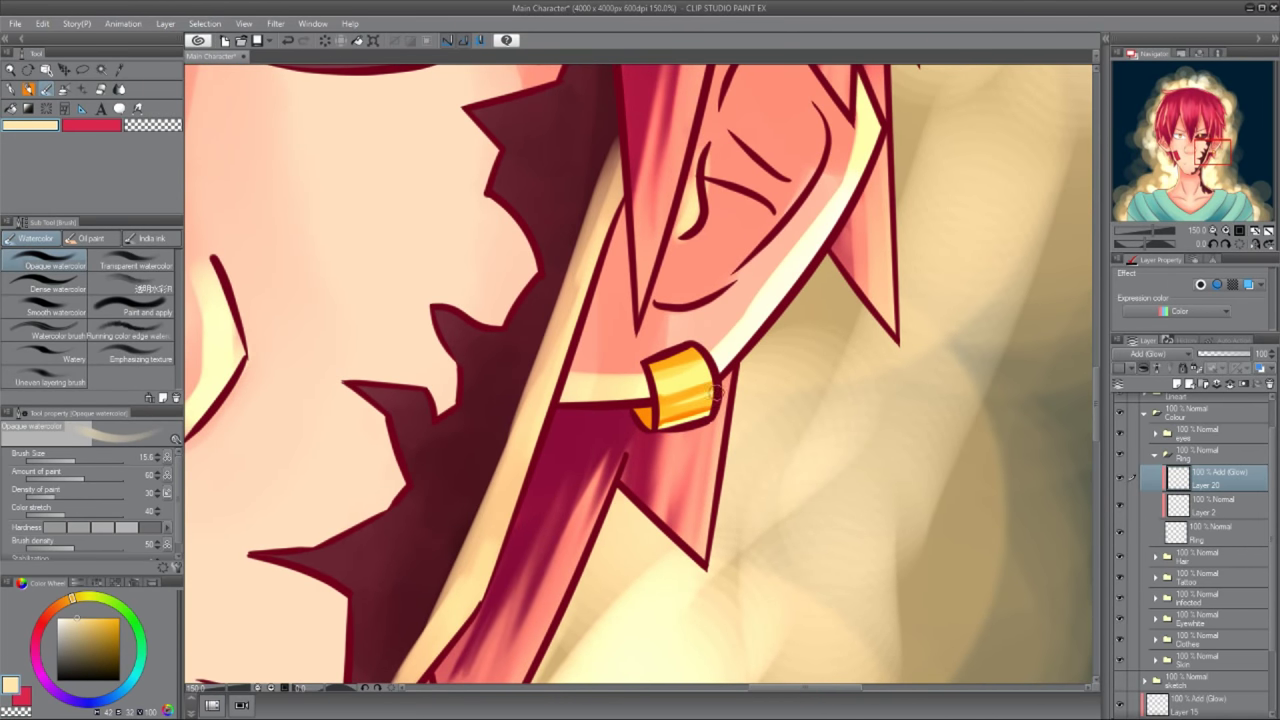
{"action": "scroll", "coordinate": [702, 393], "scroll_direction": "down", "scroll_amount": 5}
{"action": "scroll", "coordinate": [690, 430], "scroll_direction": "up", "scroll_amount": 5}
{"action": "left_click_drag", "start_coordinate": [700, 440], "coordinate": [600, 470]}
{"action": "scroll", "coordinate": [677, 443], "scroll_direction": "down", "scroll_amount": 5}
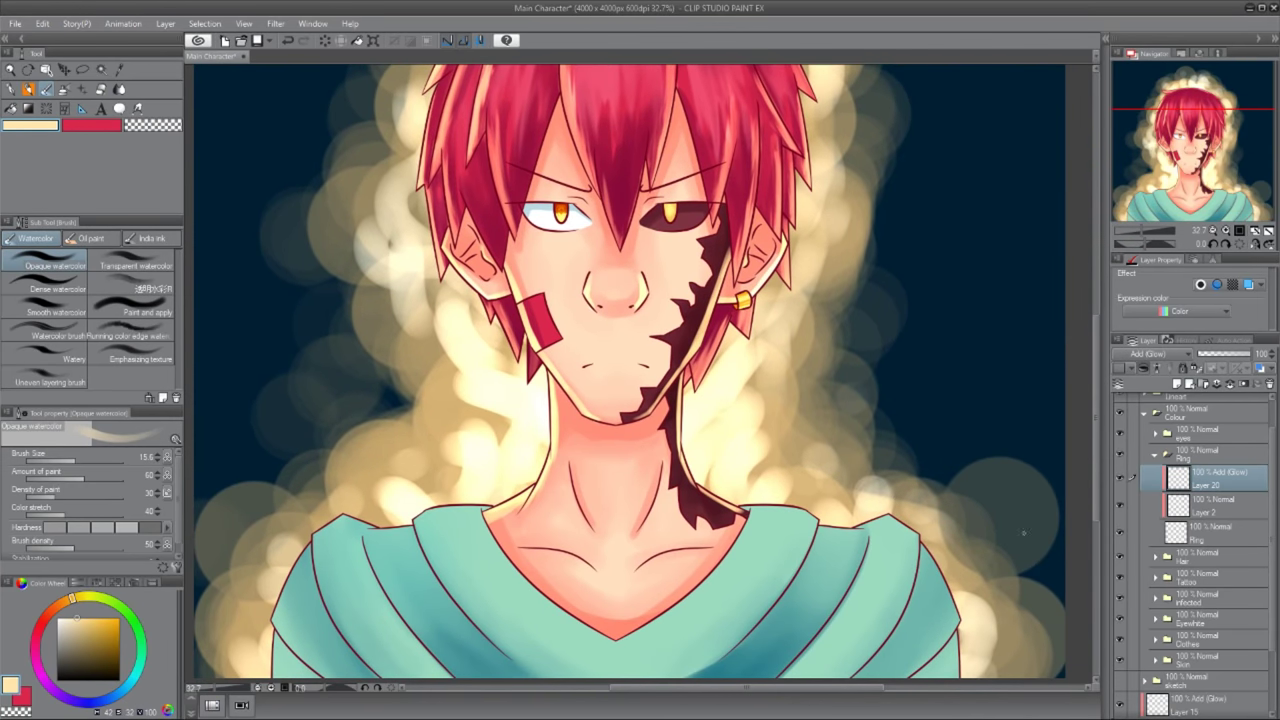
{"action": "left_click", "coordinate": [1155, 598]}
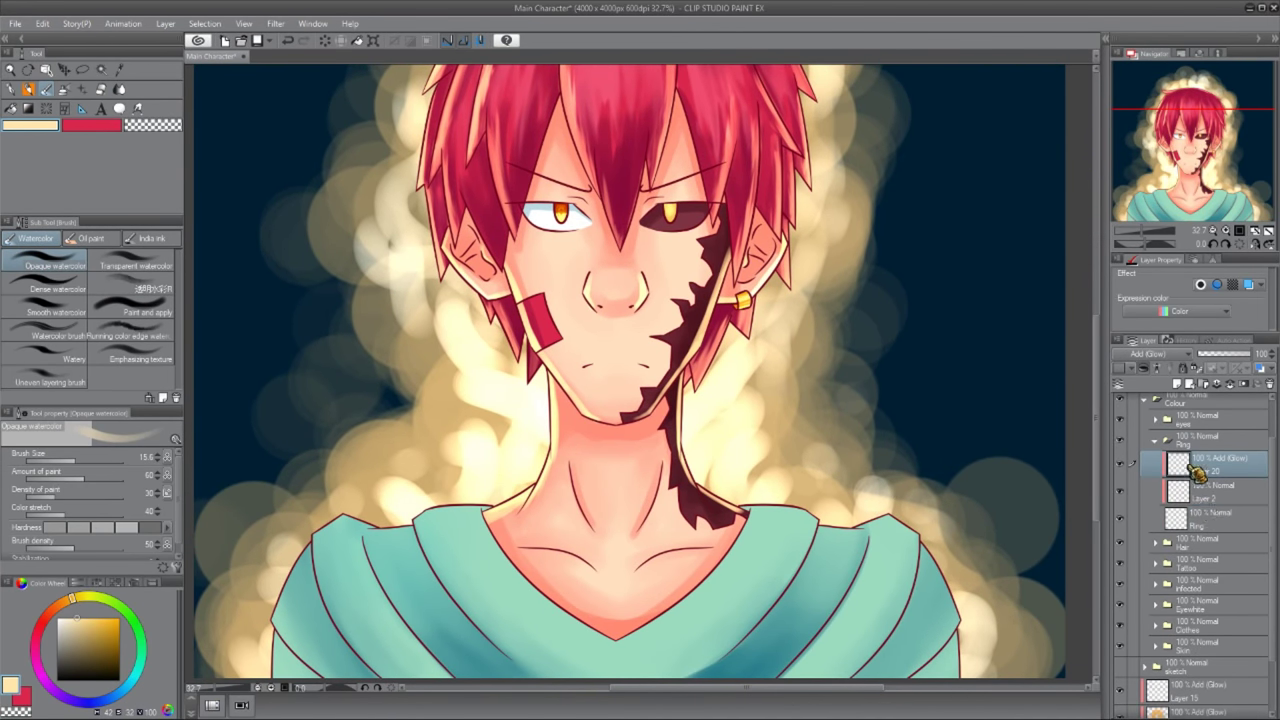
- Collapse the Ring and infected folders and try a clipped Add (Glow) layer above Layer 4 in the Eyewhite folder
{"action": "left_click", "coordinate": [1154, 440]}
{"action": "left_click", "coordinate": [1215, 526]}
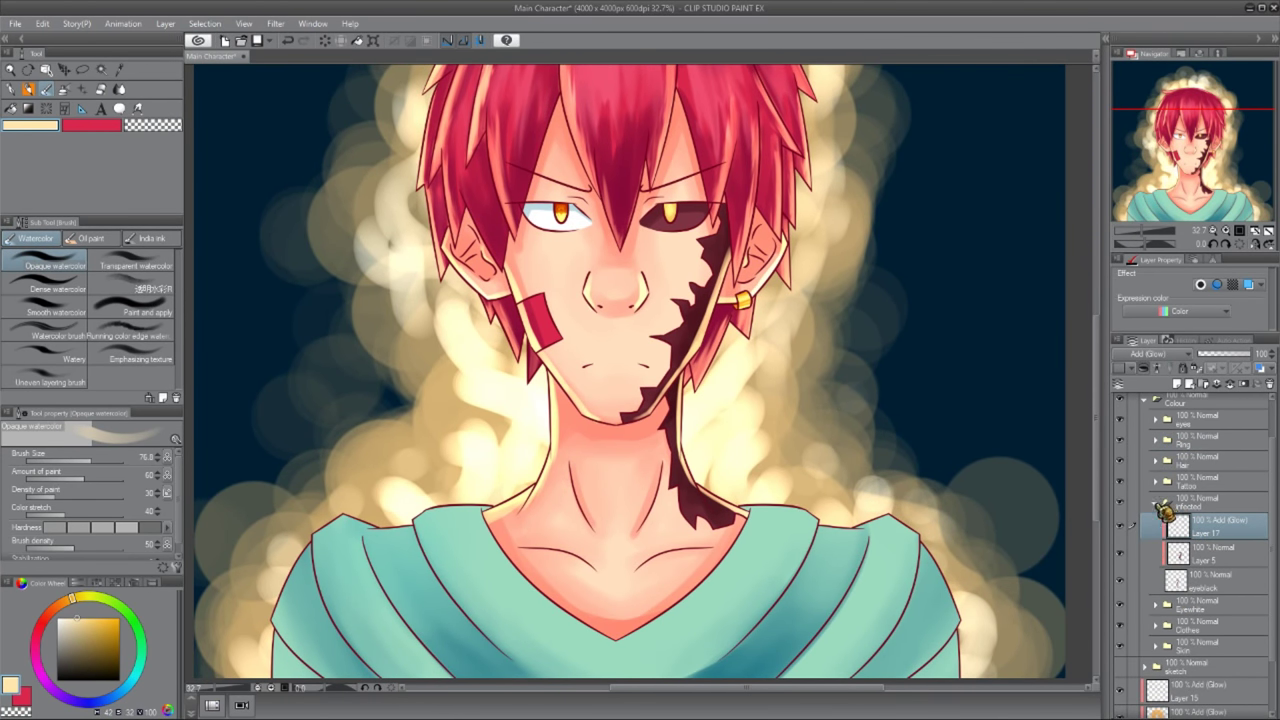
{"action": "left_click", "coordinate": [1157, 505]}
{"action": "left_click", "coordinate": [1156, 539]}
{"action": "left_click", "coordinate": [1205, 562]}
{"action": "scroll", "coordinate": [1160, 360], "scroll_direction": "down", "scroll_amount": 12}
{"action": "scroll", "coordinate": [637, 376], "scroll_direction": "up", "scroll_amount": 3}
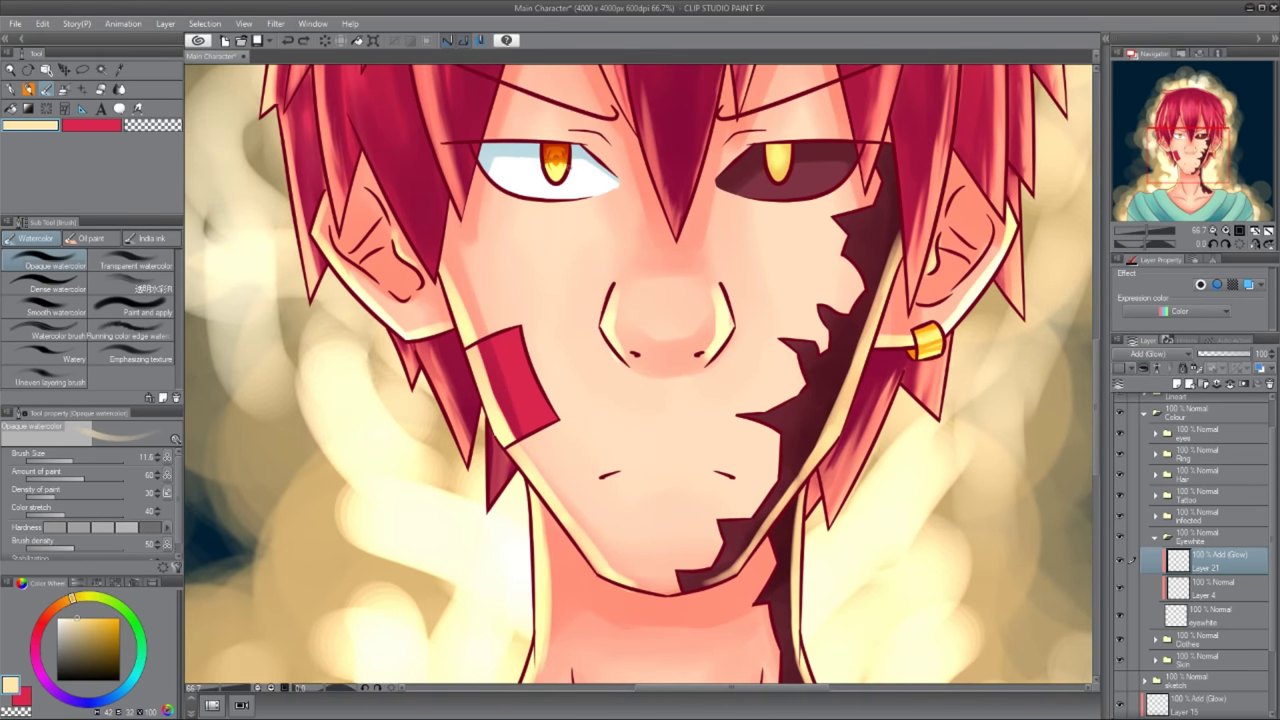
- Collapse the Eyewhite folder, open the Clothes folder and add a Normal layer above Layer 3
{"action": "key", "text": "ctrl+minus"}
{"action": "key", "text": "ctrl+minus"}
{"action": "key", "text": "ctrl+minus"}
{"action": "left_click", "coordinate": [1156, 539]}
{"action": "left_click", "coordinate": [1156, 558]}
{"action": "left_click_drag", "start_coordinate": [1203, 541], "coordinate": [1205, 578]}
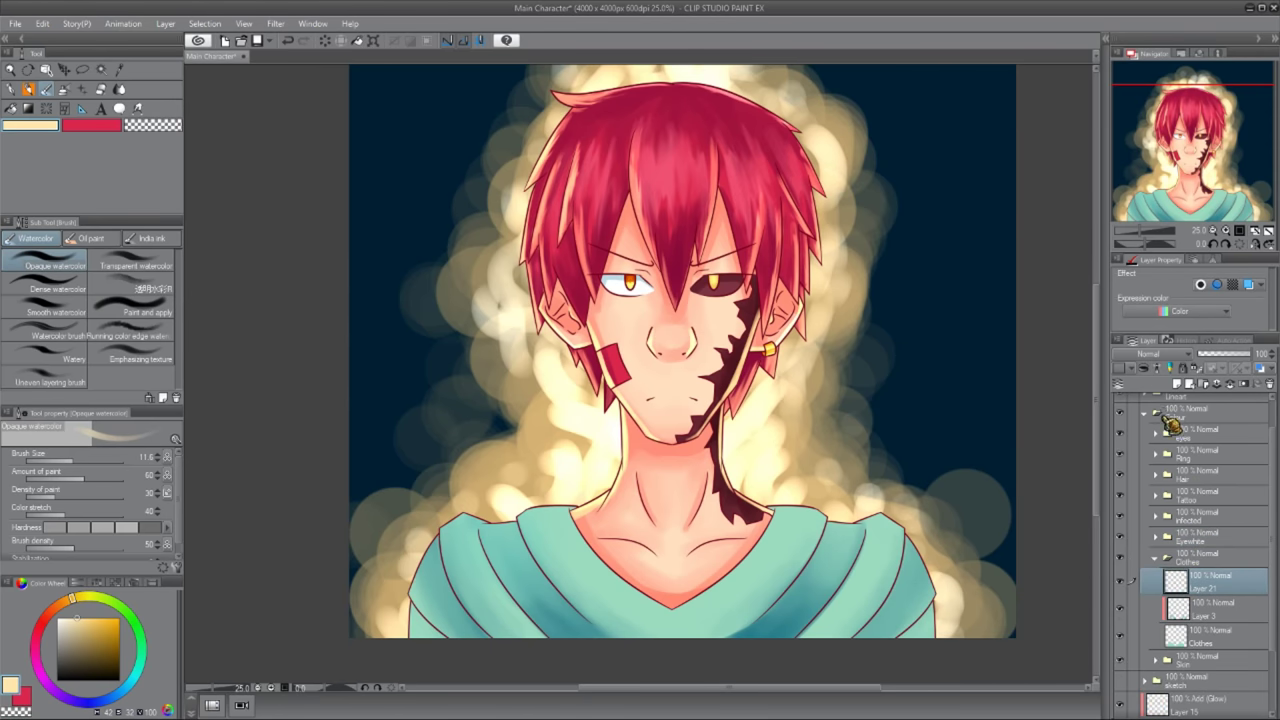
- Clip the new clothes layer and paint pale yellow light on the shirt's collar and shoulders with Opaque watercolor at brush size 145.4
{"action": "scroll", "coordinate": [475, 512], "scroll_direction": "up", "scroll_amount": 2}
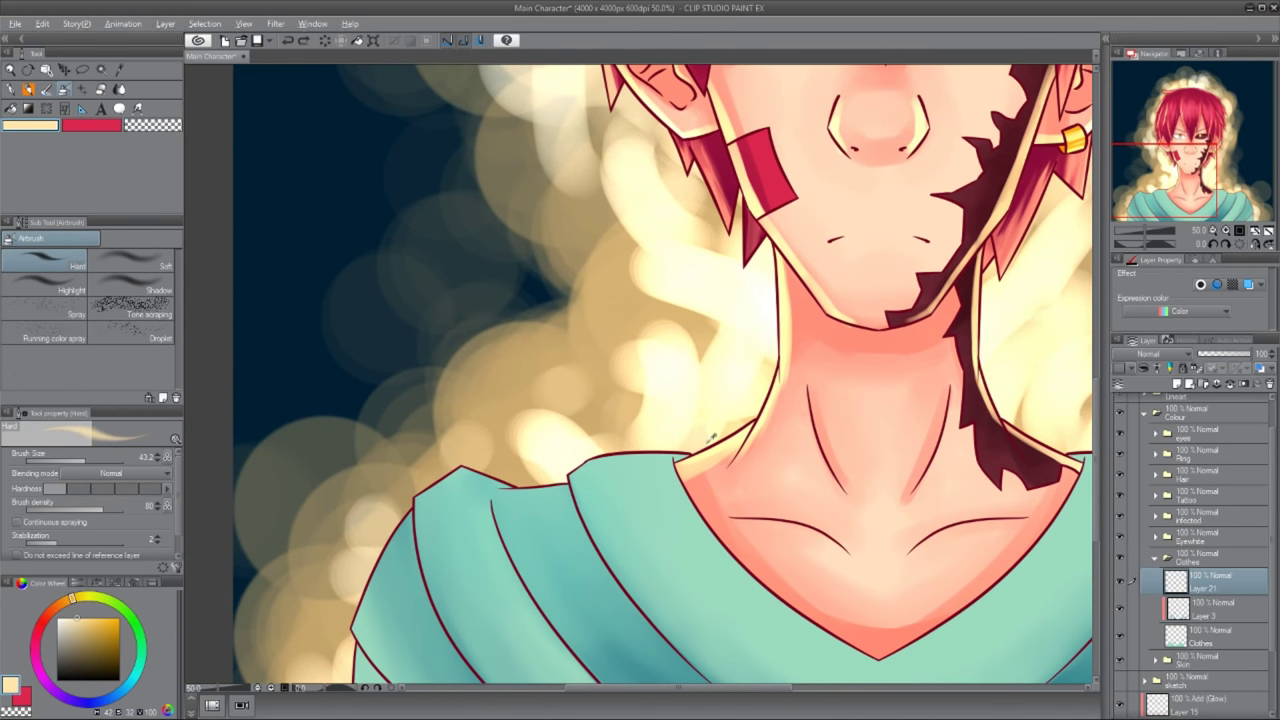
{"action": "left_click", "coordinate": [606, 452], "text": "alt"}
{"action": "key", "text": "b"}
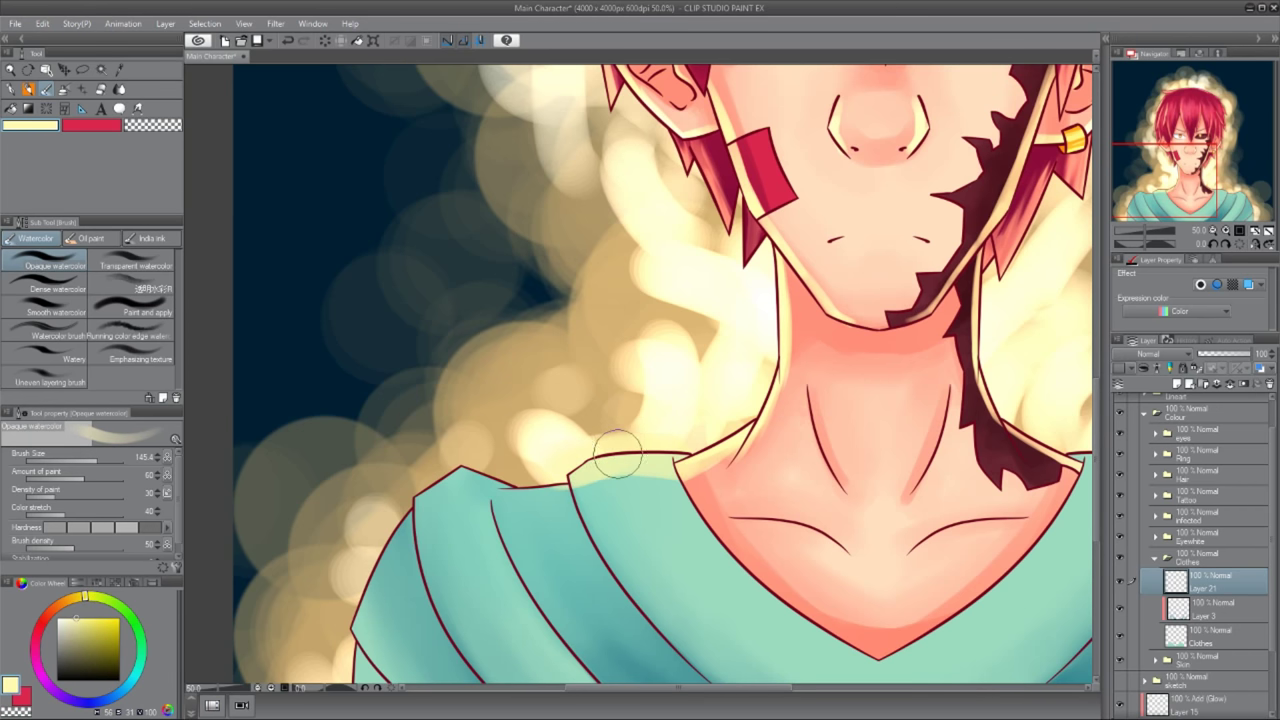
{"action": "left_click_drag", "start_coordinate": [574, 464], "coordinate": [682, 460]}
{"action": "mouse_move", "coordinate": [592, 440]}
{"action": "left_mouse_down"}
{"action": "mouse_move", "coordinate": [540, 475]}
{"action": "mouse_move", "coordinate": [450, 480]}
{"action": "mouse_move", "coordinate": [375, 570]}
{"action": "mouse_move", "coordinate": [388, 527]}
{"action": "mouse_move", "coordinate": [443, 508]}
{"action": "mouse_move", "coordinate": [401, 474]}
{"action": "mouse_move", "coordinate": [586, 514]}
{"action": "mouse_move", "coordinate": [589, 455]}
{"action": "mouse_move", "coordinate": [319, 400]}
{"action": "left_mouse_up"}
{"action": "mouse_move", "coordinate": [760, 395]}
{"action": "left_mouse_down"}
{"action": "mouse_move", "coordinate": [814, 371]}
{"action": "mouse_move", "coordinate": [834, 377]}
{"action": "left_mouse_up"}
{"action": "mouse_move", "coordinate": [974, 426]}
{"action": "left_mouse_down"}
{"action": "mouse_move", "coordinate": [884, 381]}
{"action": "mouse_move", "coordinate": [915, 440]}
{"action": "mouse_move", "coordinate": [848, 372]}
{"action": "left_mouse_up"}
{"action": "scroll", "coordinate": [817, 493], "scroll_direction": "down", "scroll_amount": 2}
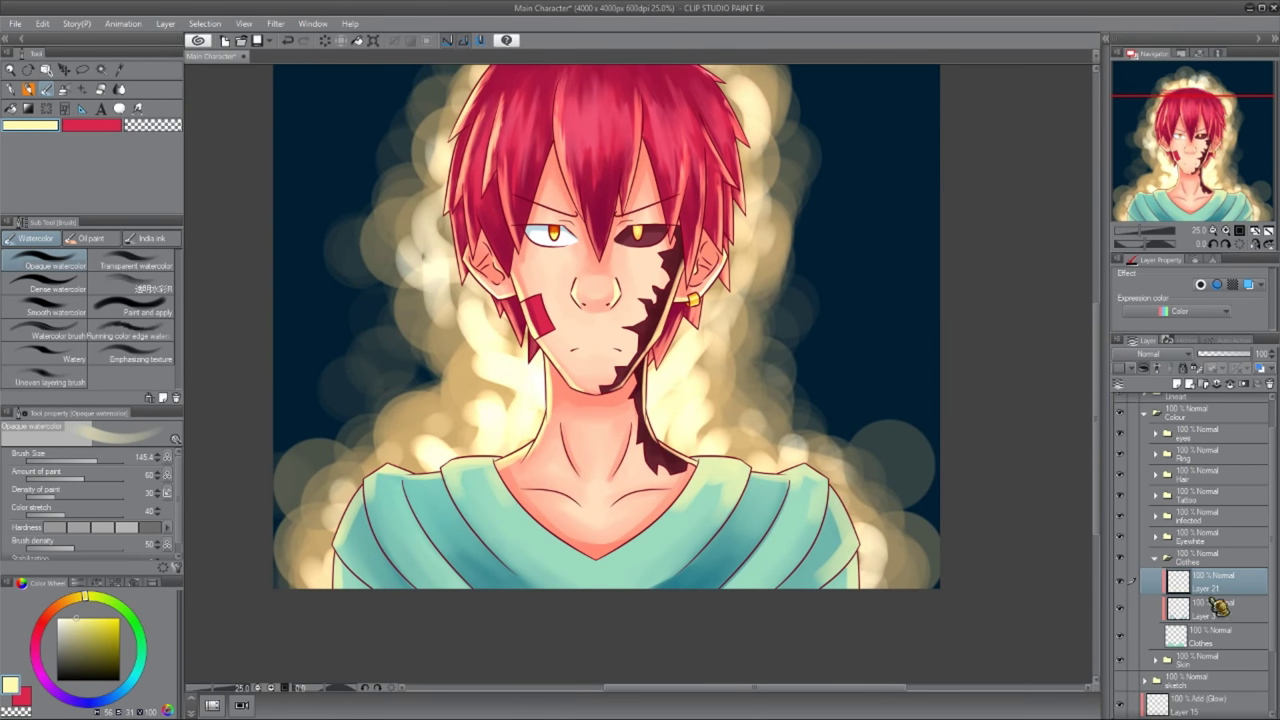
{"action": "left_click", "coordinate": [1212, 634]}
{"action": "scroll", "coordinate": [686, 457], "scroll_direction": "up", "scroll_amount": 1}
{"action": "left_click", "coordinate": [112, 601]}
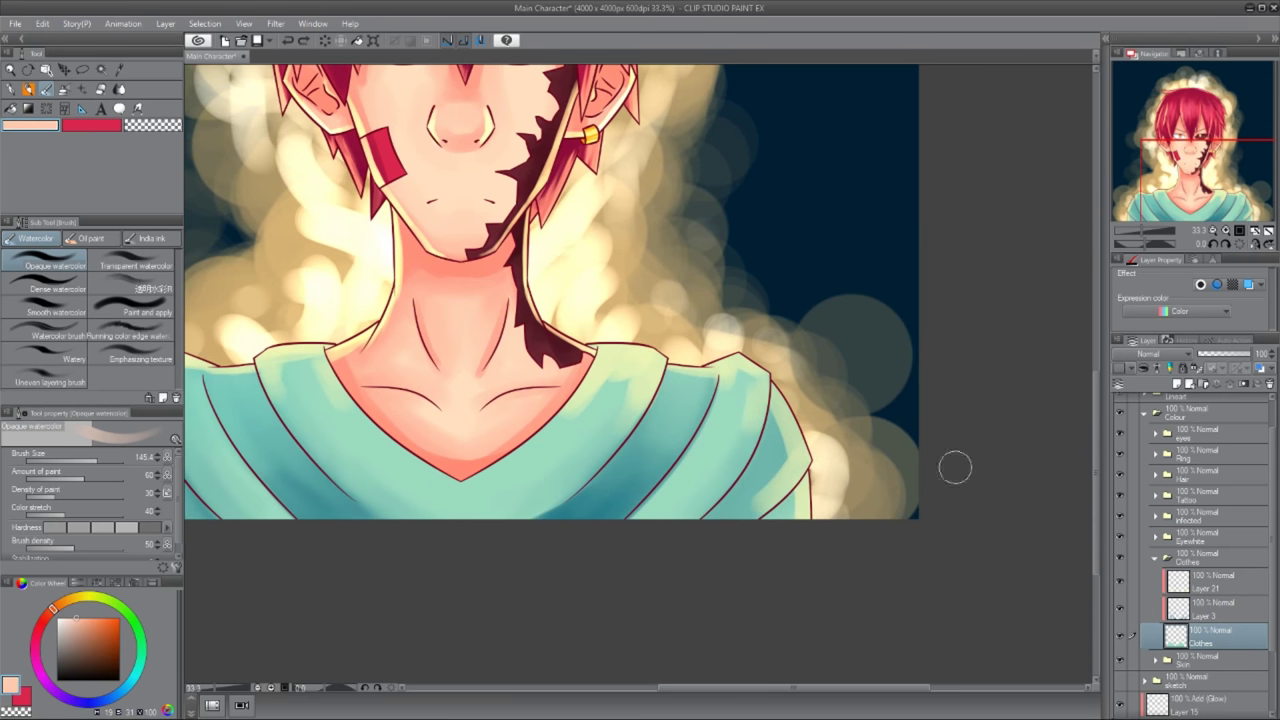
{"action": "key", "text": "g"}
{"action": "key", "text": "b"}
{"action": "scroll", "coordinate": [818, 587], "scroll_direction": "down", "scroll_amount": 1}
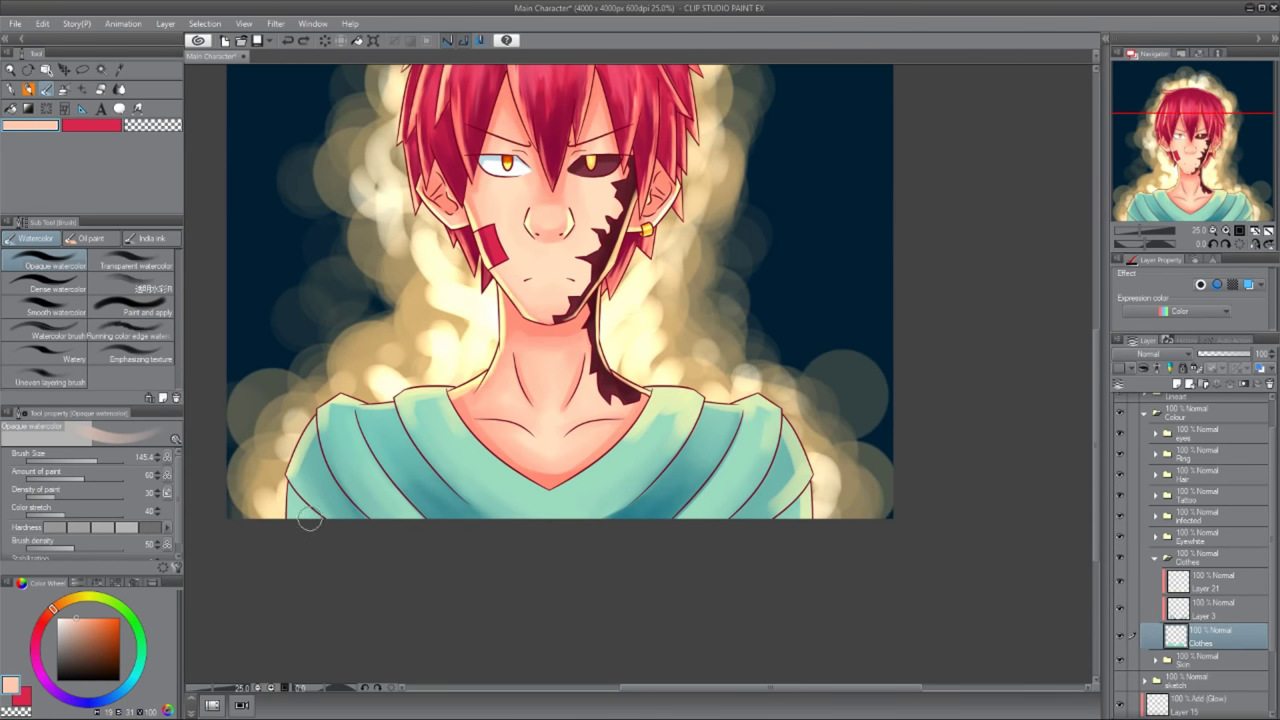
- Sample a pale cream from the background glow and paint it on the shirt's shoulder folds on Layer 21
{"action": "left_click", "coordinate": [814, 507], "text": "alt"}
{"action": "scroll", "coordinate": [818, 508], "scroll_direction": "up", "scroll_amount": 2}
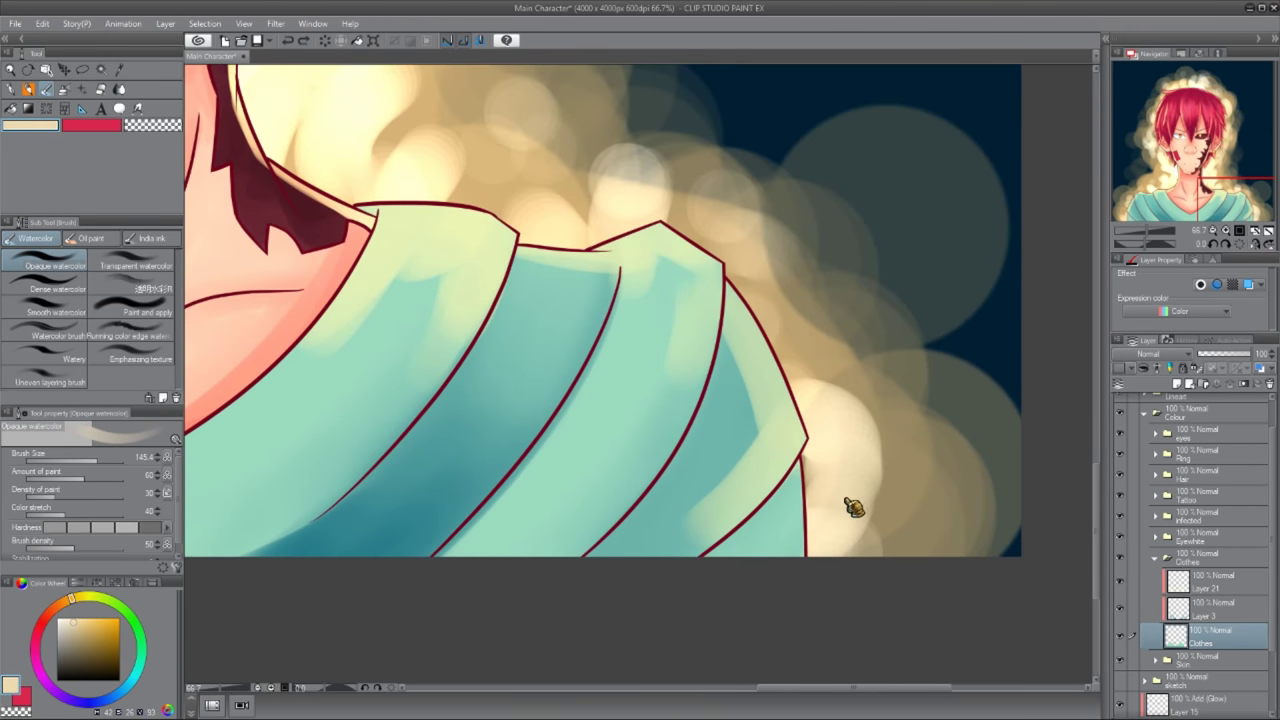
{"action": "scroll", "coordinate": [820, 509], "scroll_direction": "down", "scroll_amount": 1}
{"action": "left_click", "coordinate": [822, 510], "text": "ctrl+shift"}
{"action": "left_click", "coordinate": [831, 497], "text": "alt"}
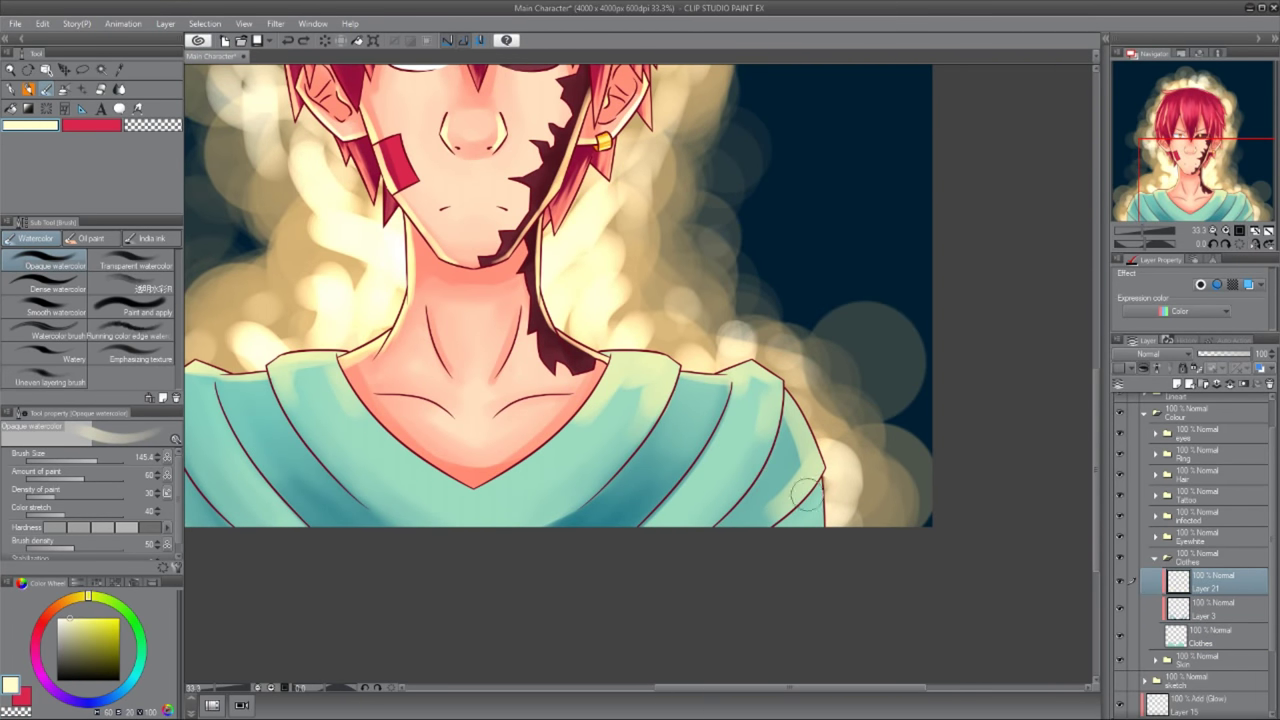
{"action": "left_click_drag", "start_coordinate": [831, 497], "coordinate": [924, 510]}
{"action": "mouse_move", "coordinate": [512, 525]}
{"action": "left_mouse_down"}
{"action": "mouse_move", "coordinate": [589, 539]}
{"action": "mouse_move", "coordinate": [329, 434]}
{"action": "left_mouse_up"}
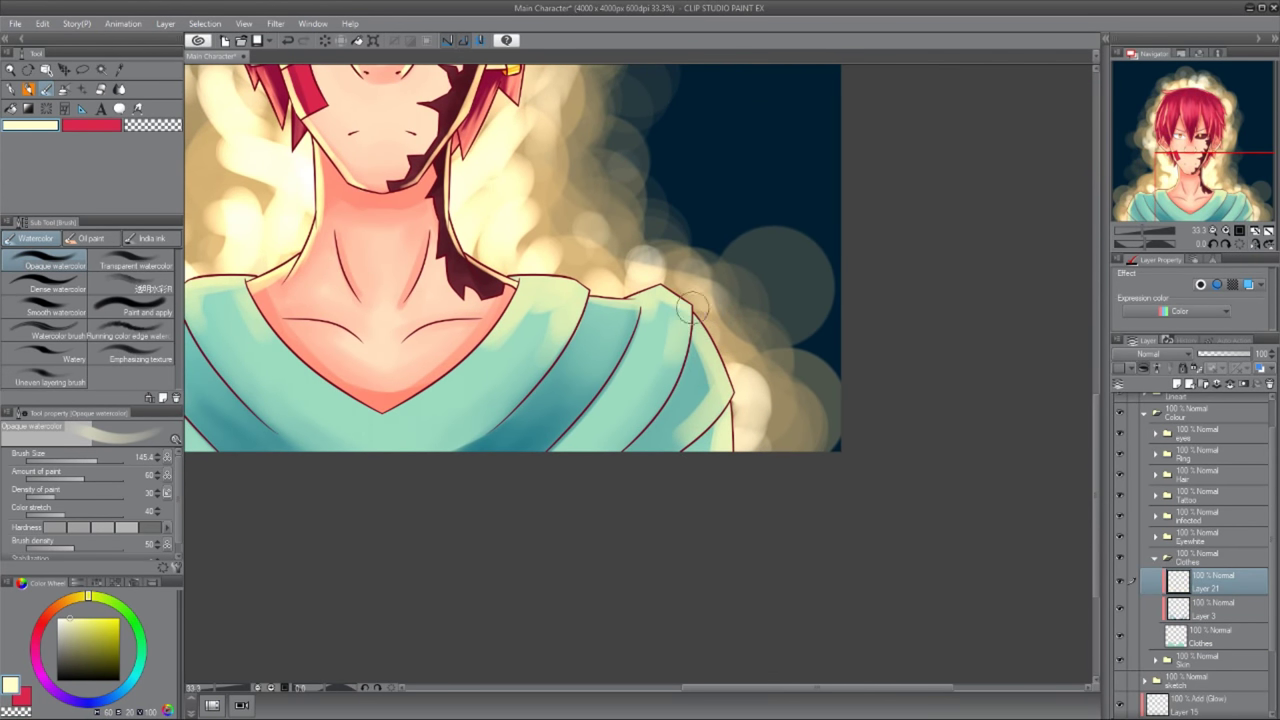
{"action": "left_click_drag", "start_coordinate": [338, 208], "coordinate": [521, 374]}
- Paint small pale glowing specks around the background aura on Layer 15 with Opaque watercolor at brush size 68.5
{"action": "left_click", "coordinate": [1205, 702]}
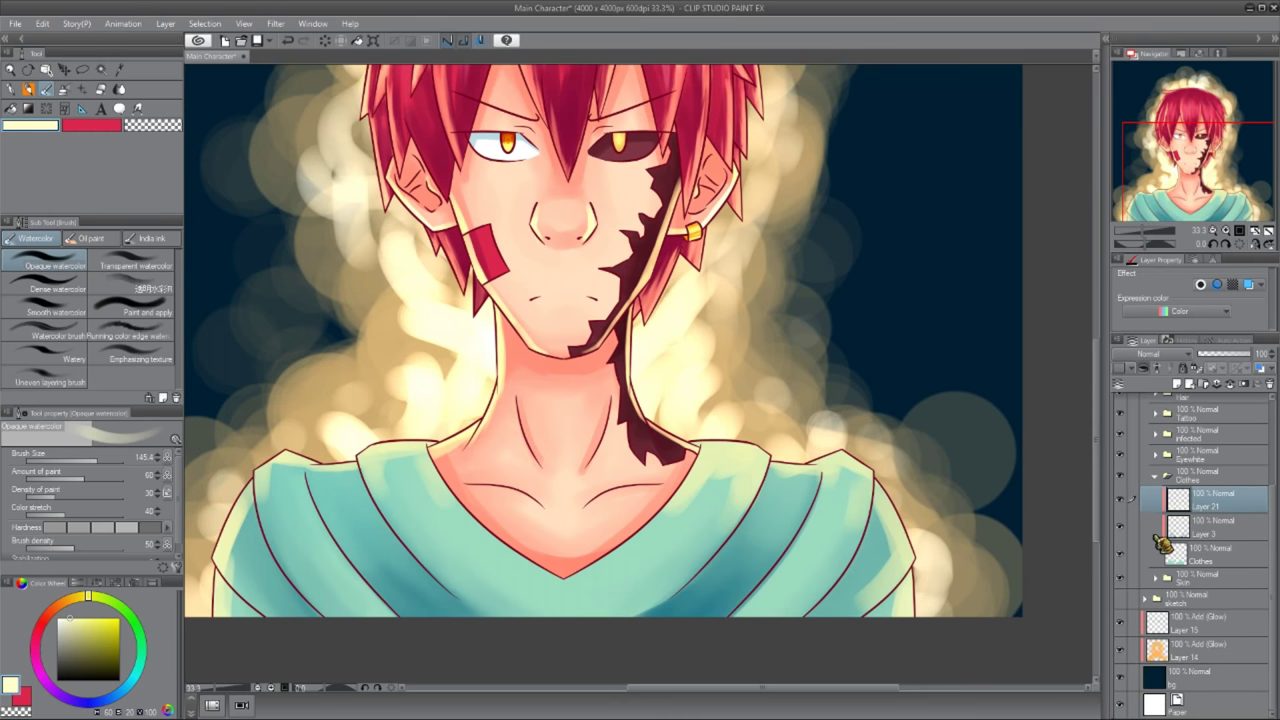
{"action": "scroll", "coordinate": [944, 487], "scroll_direction": "down", "scroll_amount": 1}
{"action": "left_click_drag", "start_coordinate": [944, 487], "coordinate": [880, 522]}
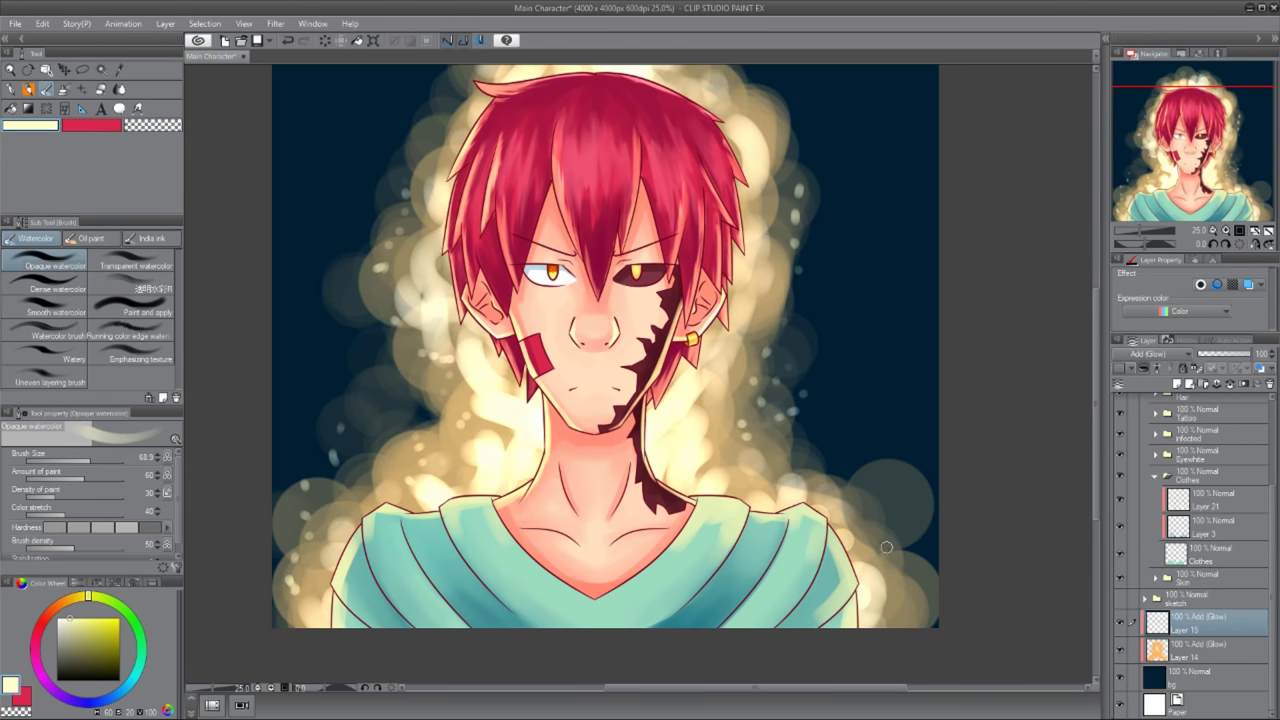
{"action": "left_click_drag", "start_coordinate": [758, 77], "coordinate": [767, 160]}
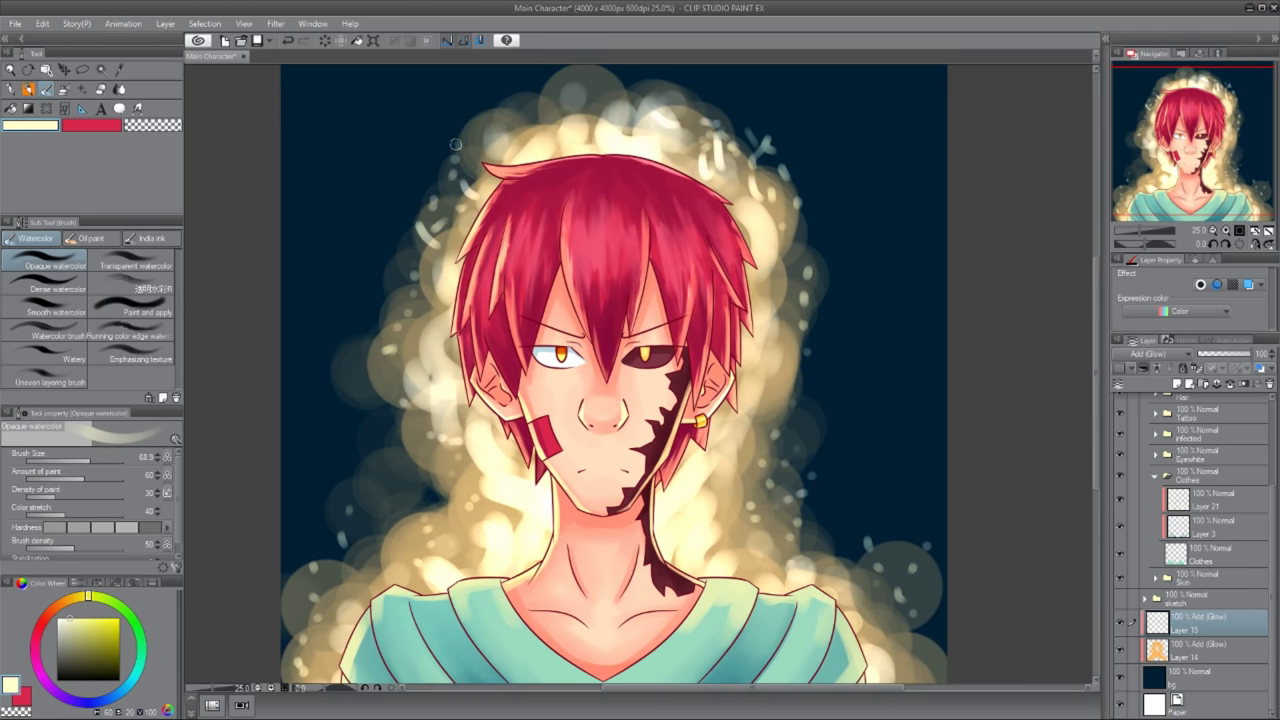
{"action": "scroll", "coordinate": [407, 437], "scroll_direction": "down", "scroll_amount": 1}
- Collapse the Clothes and Colour folders and try a clipped Normal layer above Layer 13
{"action": "left_click", "coordinate": [1156, 476]}
{"action": "left_click", "coordinate": [1145, 449]}
{"action": "left_click", "coordinate": [1200, 405]}
{"action": "left_click", "coordinate": [1177, 383]}
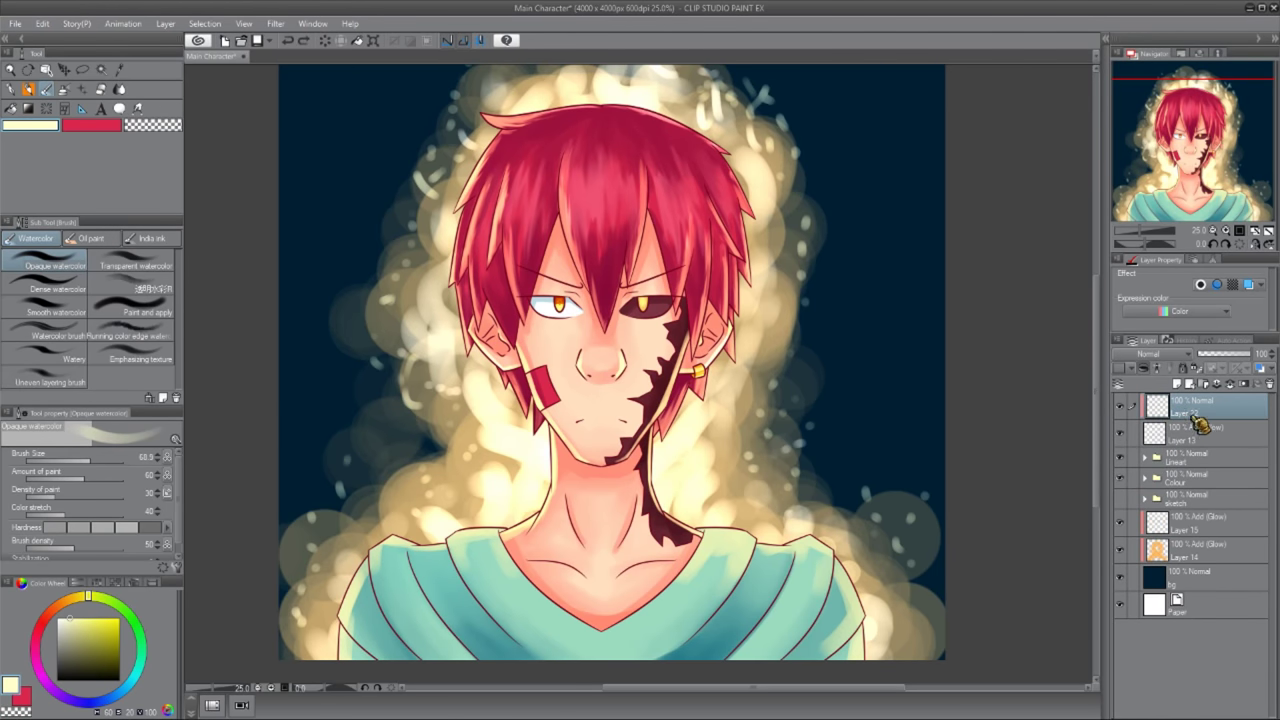
{"action": "key", "text": "ctrl+z"}
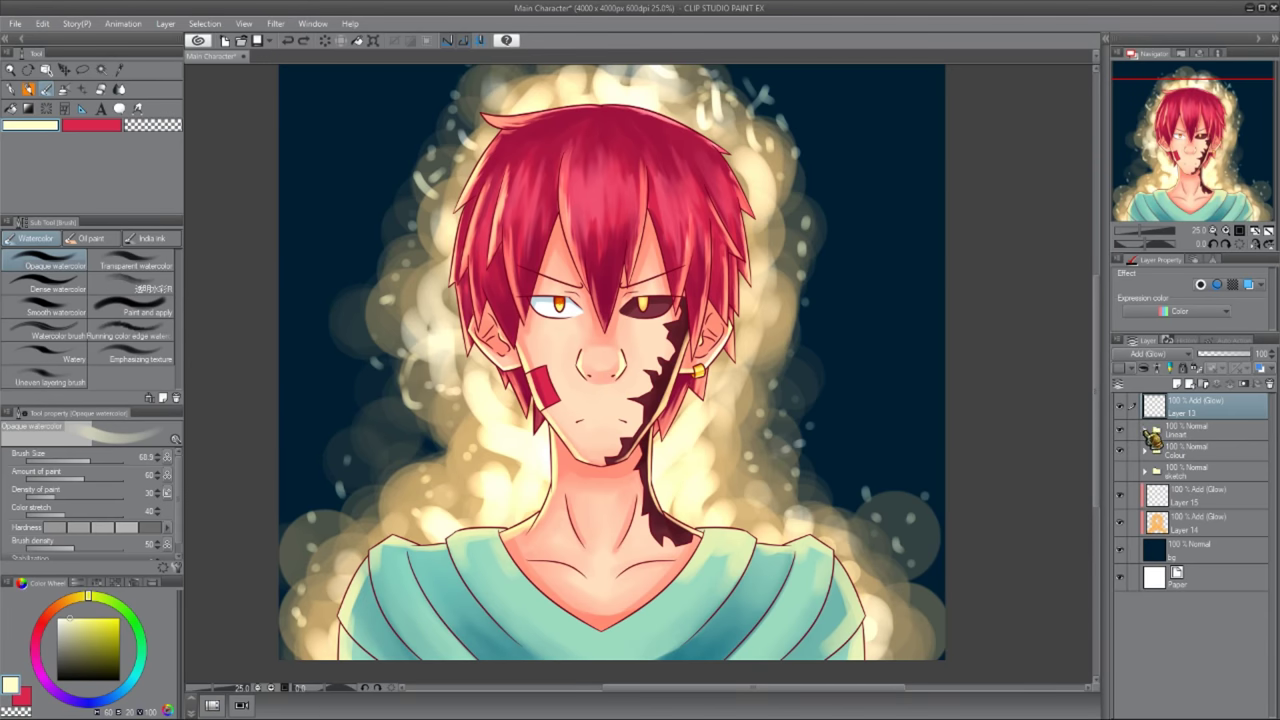
- Open the Lineart folder, add a layer clipped to the Lineart layer and choose a pale yellow at brush size 127.6
{"action": "left_click", "coordinate": [1145, 429]}
{"action": "left_click", "coordinate": [1196, 368]}
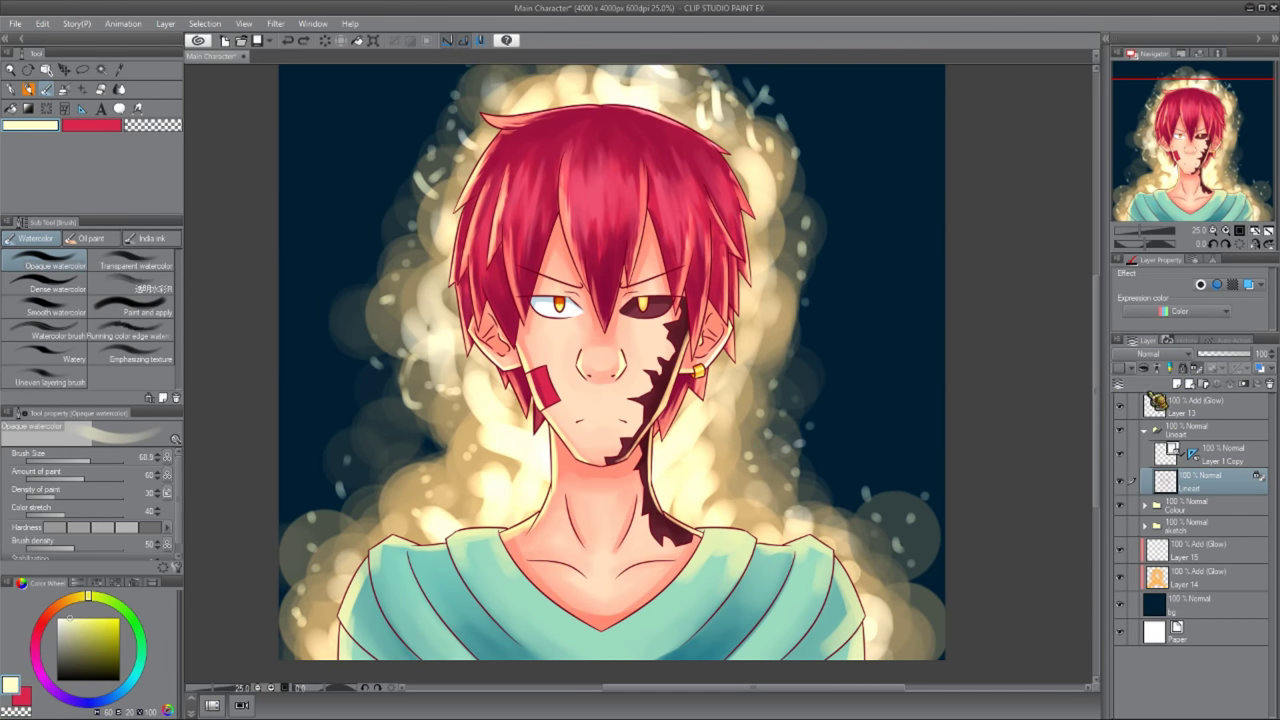
{"action": "left_click", "coordinate": [1177, 383]}
{"action": "scroll", "coordinate": [475, 535], "scroll_direction": "up", "scroll_amount": 2}
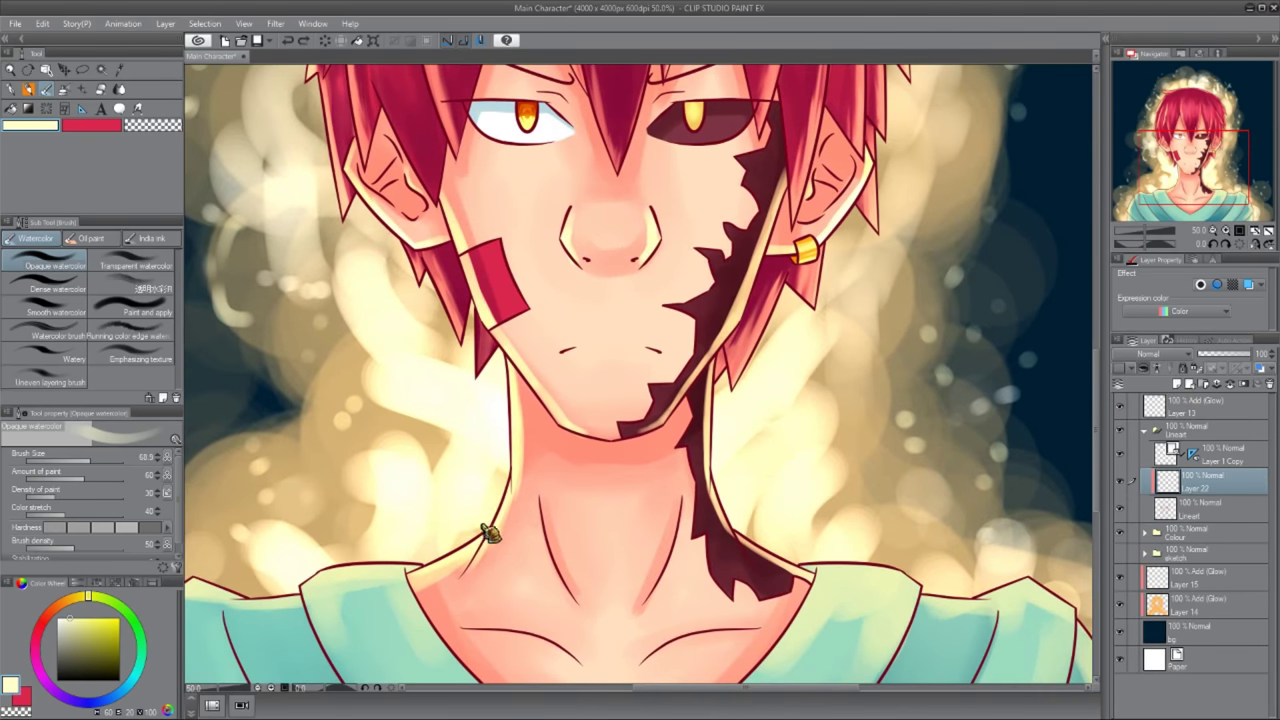
{"action": "key", "text": "bracketright"}
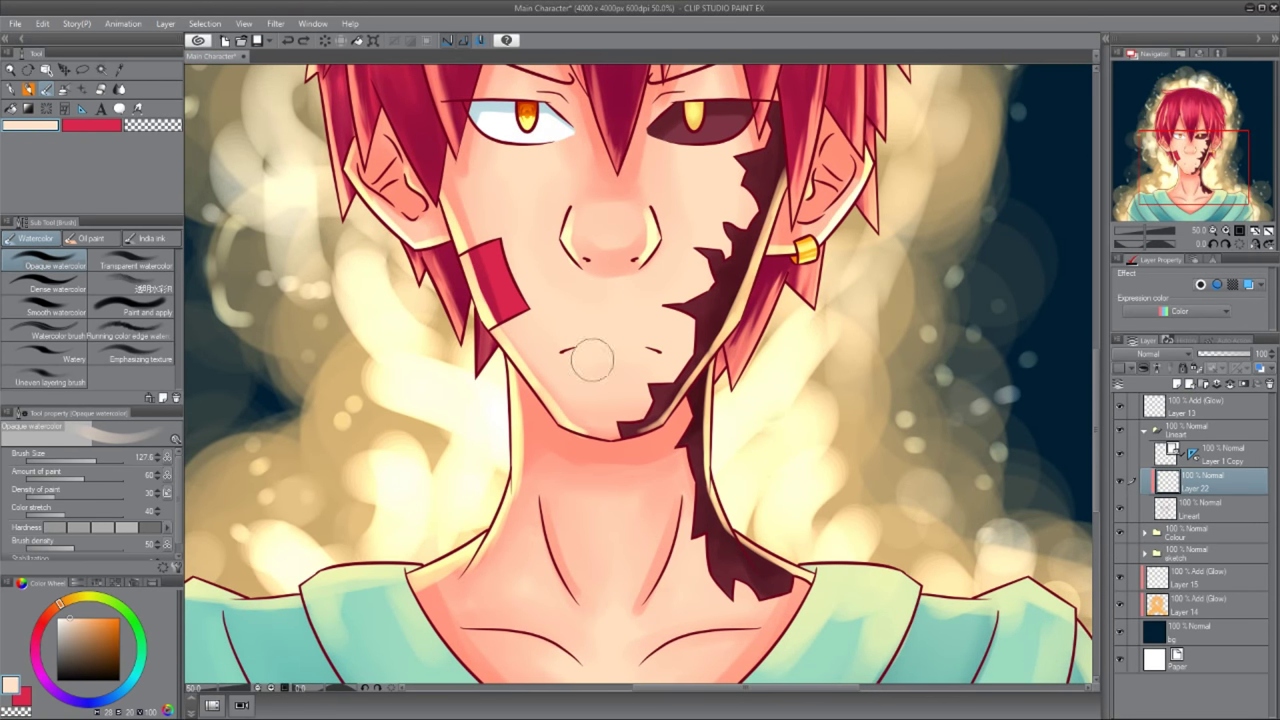
{"action": "left_click", "coordinate": [435, 447], "text": "alt"}
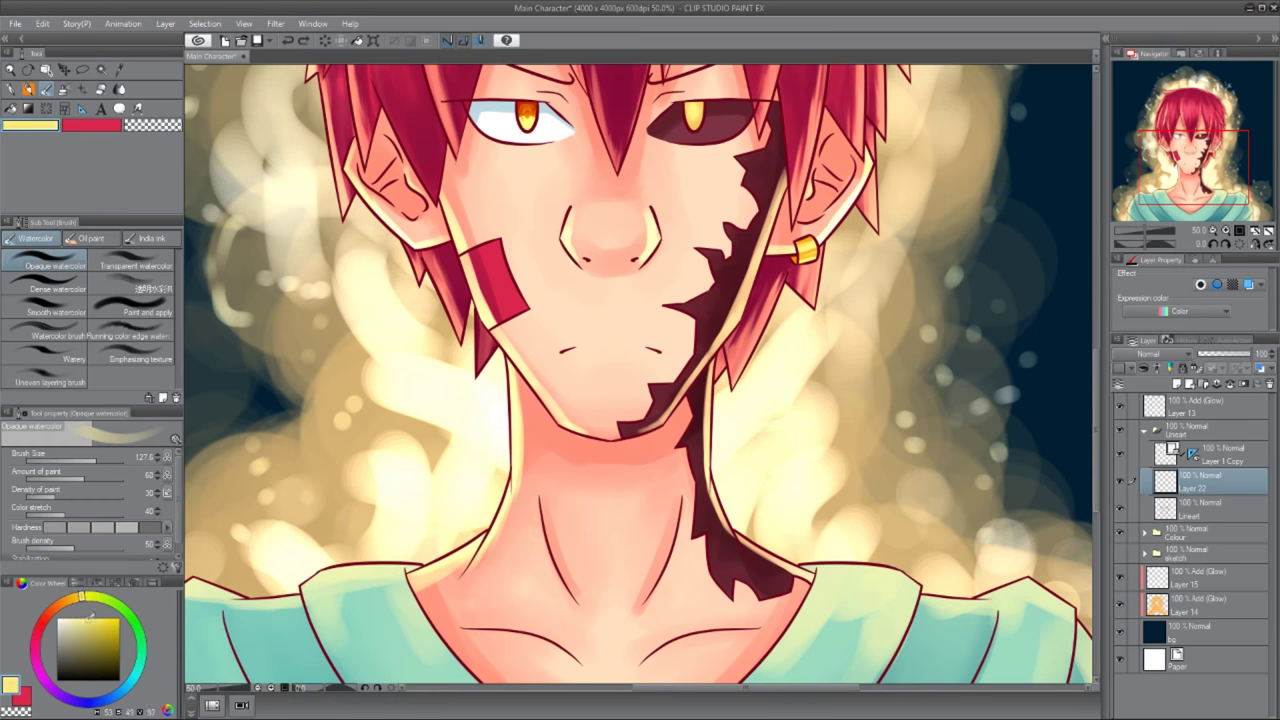
{"action": "left_click", "coordinate": [1203, 378]}
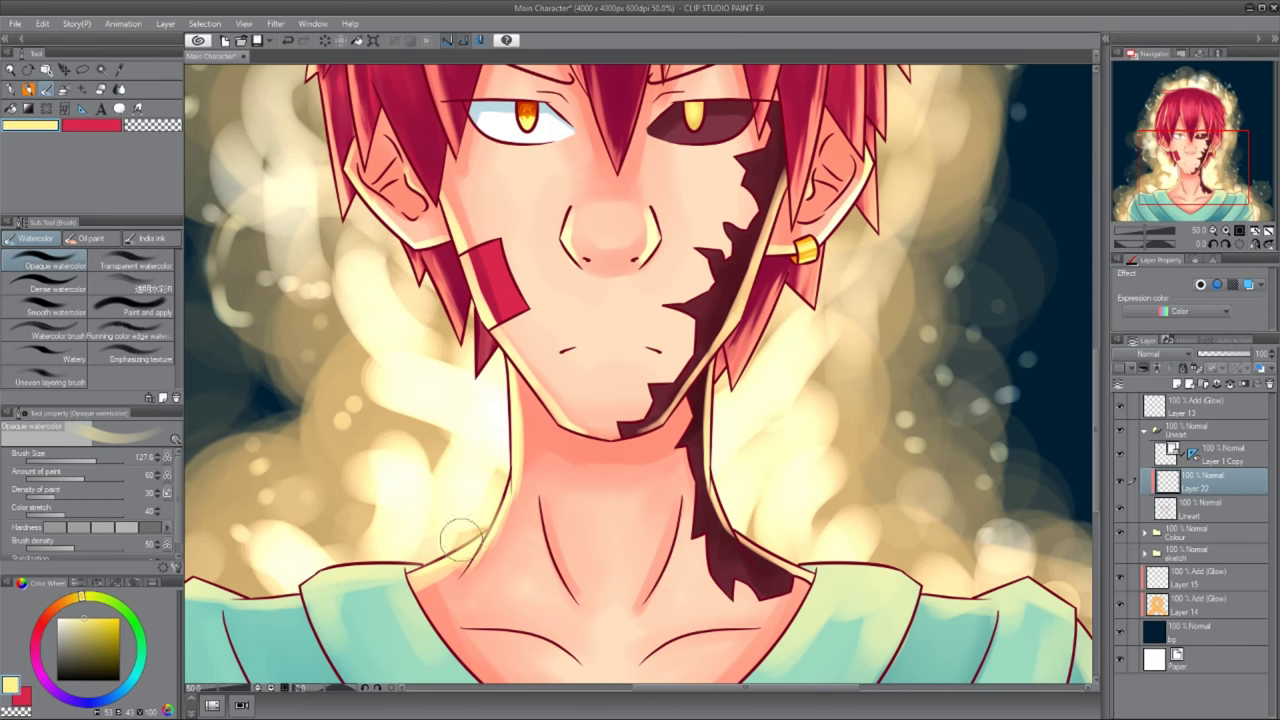
- Tint the line art pale yellow along the neck, outer hair and bangs with Opaque watercolor on Layer 22
{"action": "scroll", "coordinate": [470, 360], "scroll_direction": "up", "scroll_amount": 5}
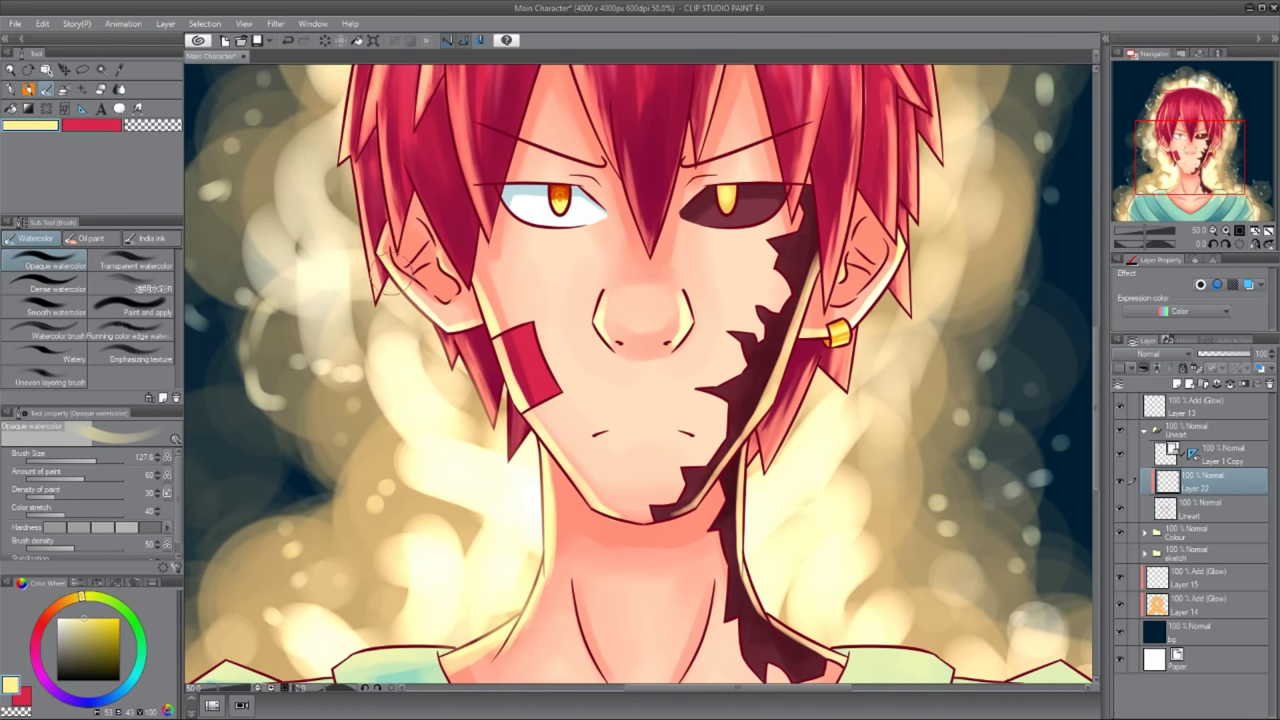
{"action": "scroll", "coordinate": [450, 345], "scroll_direction": "up", "scroll_amount": 4}
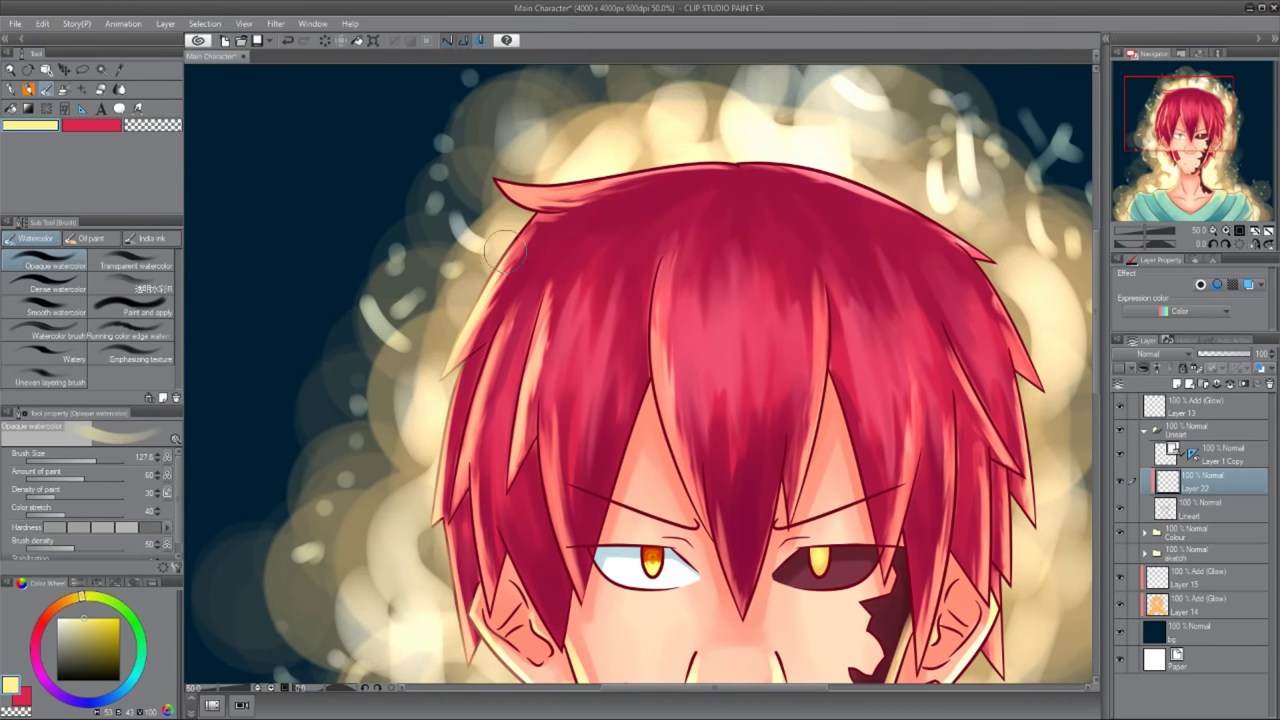
{"action": "scroll", "coordinate": [505, 250], "scroll_direction": "down", "scroll_amount": 2}
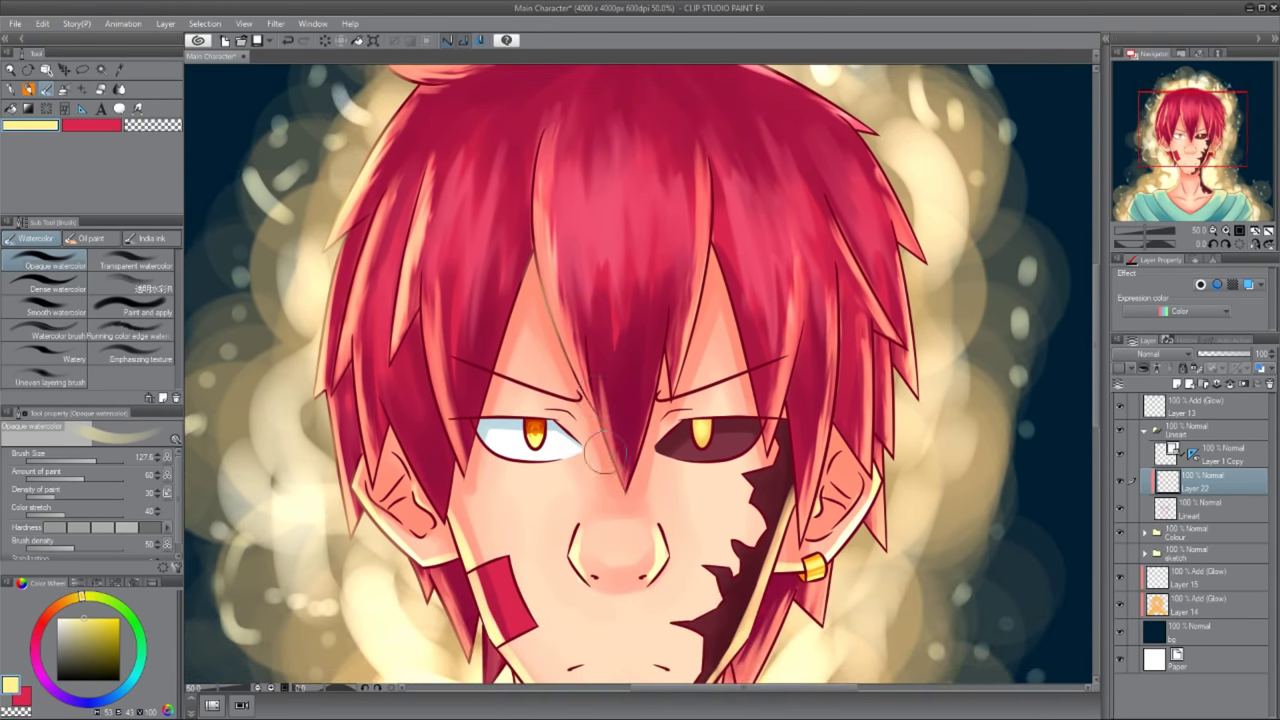
- Try Color dodge on Layer 22, undo it and set the layer's blending mode to Add (Glow)
{"action": "left_click_drag", "start_coordinate": [1183, 403], "coordinate": [1166, 476]}
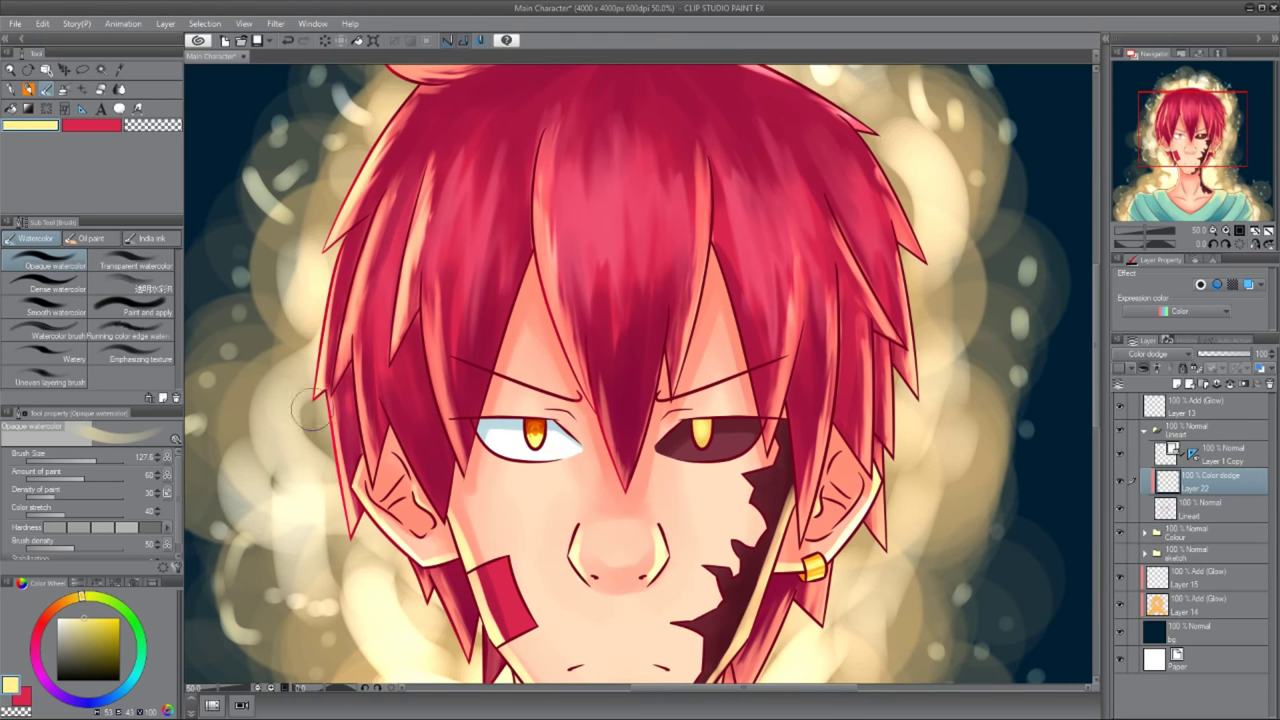
{"action": "key", "text": "ctrl+z"}
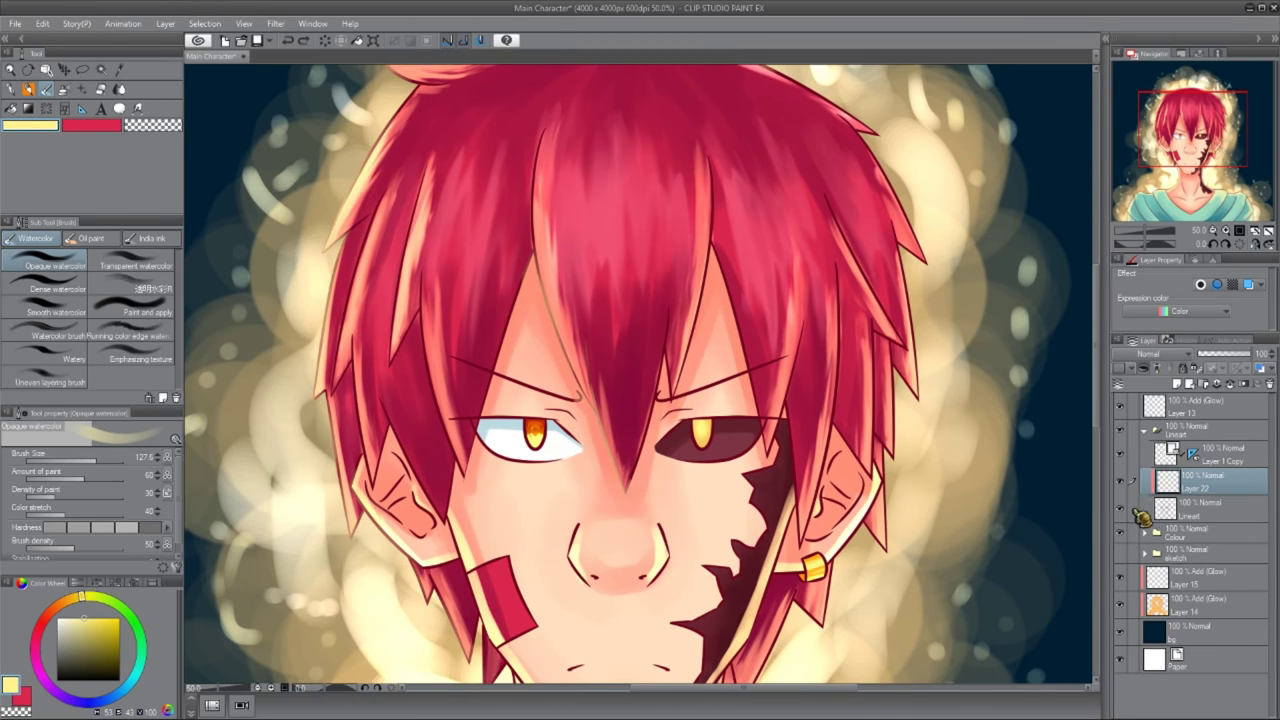
{"action": "scroll", "coordinate": [640, 380], "scroll_direction": "down", "scroll_amount": 5}
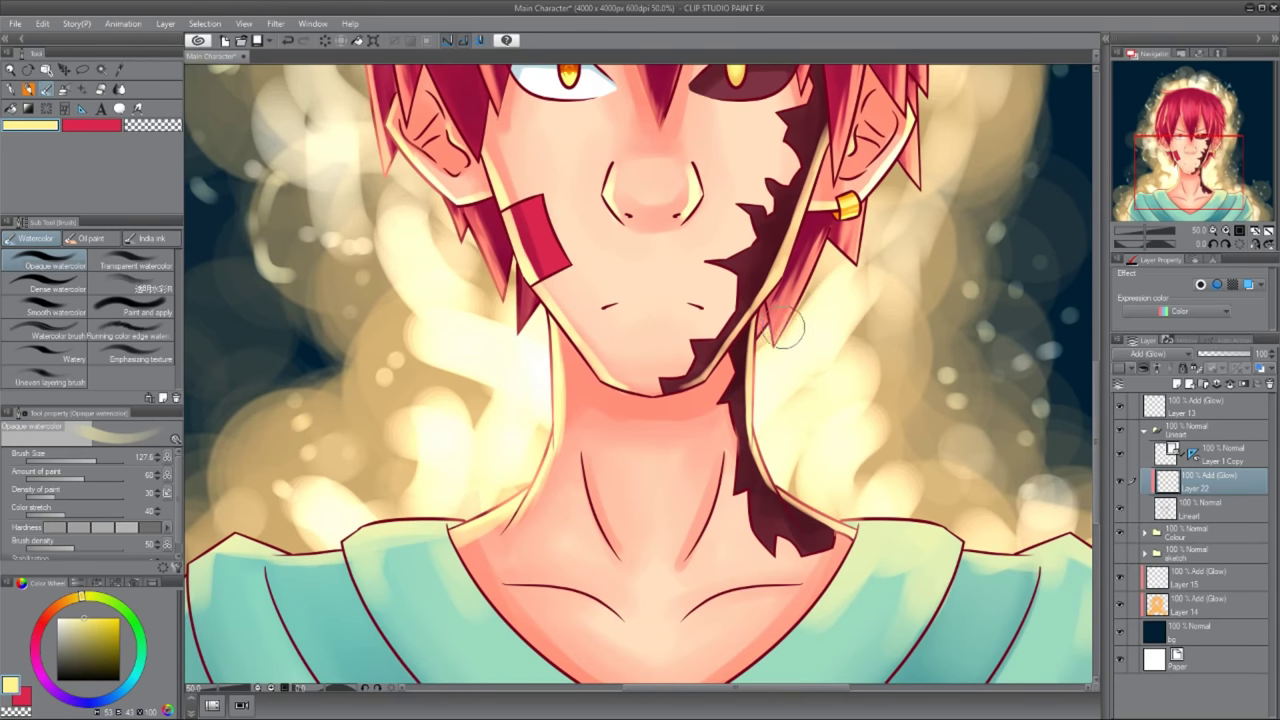
- Paint pale yellow glow over the face, ear and hair outlines on Layer 22 with Opaque watercolor at brush size 74.7
{"action": "scroll", "coordinate": [790, 318], "scroll_direction": "up", "scroll_amount": 3}
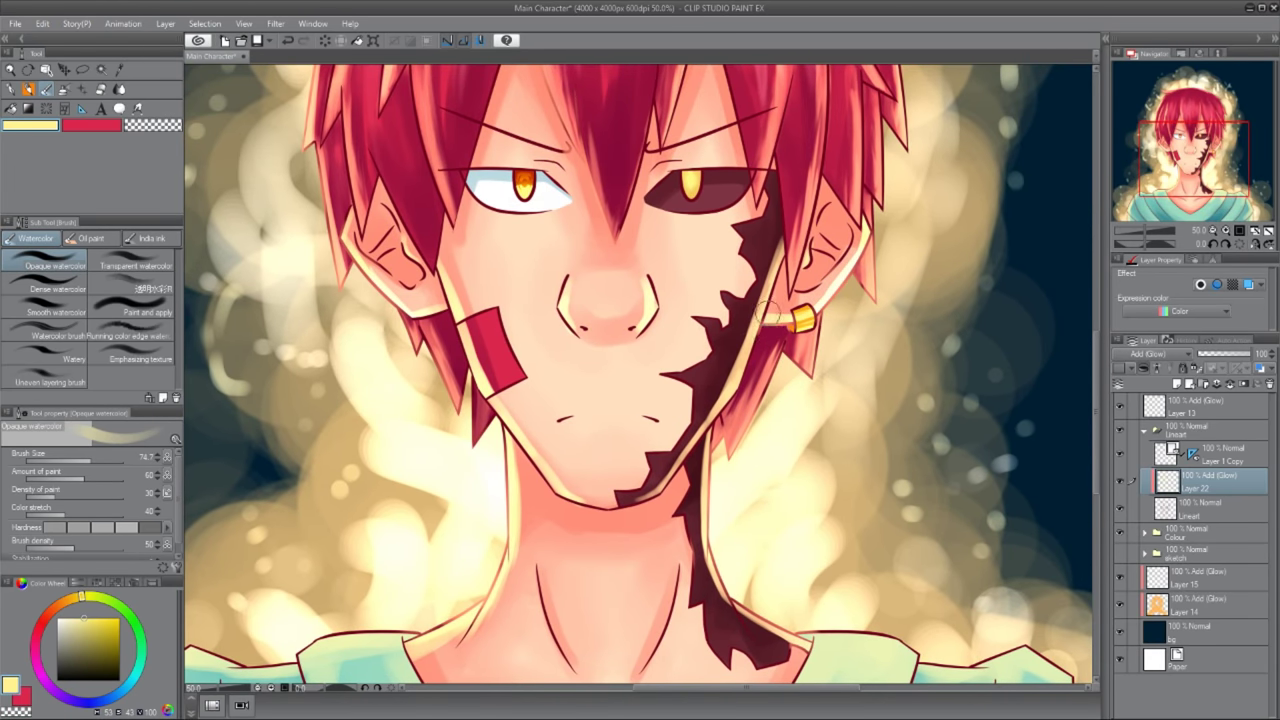
{"action": "scroll", "coordinate": [540, 490], "scroll_direction": "up", "scroll_amount": 1}
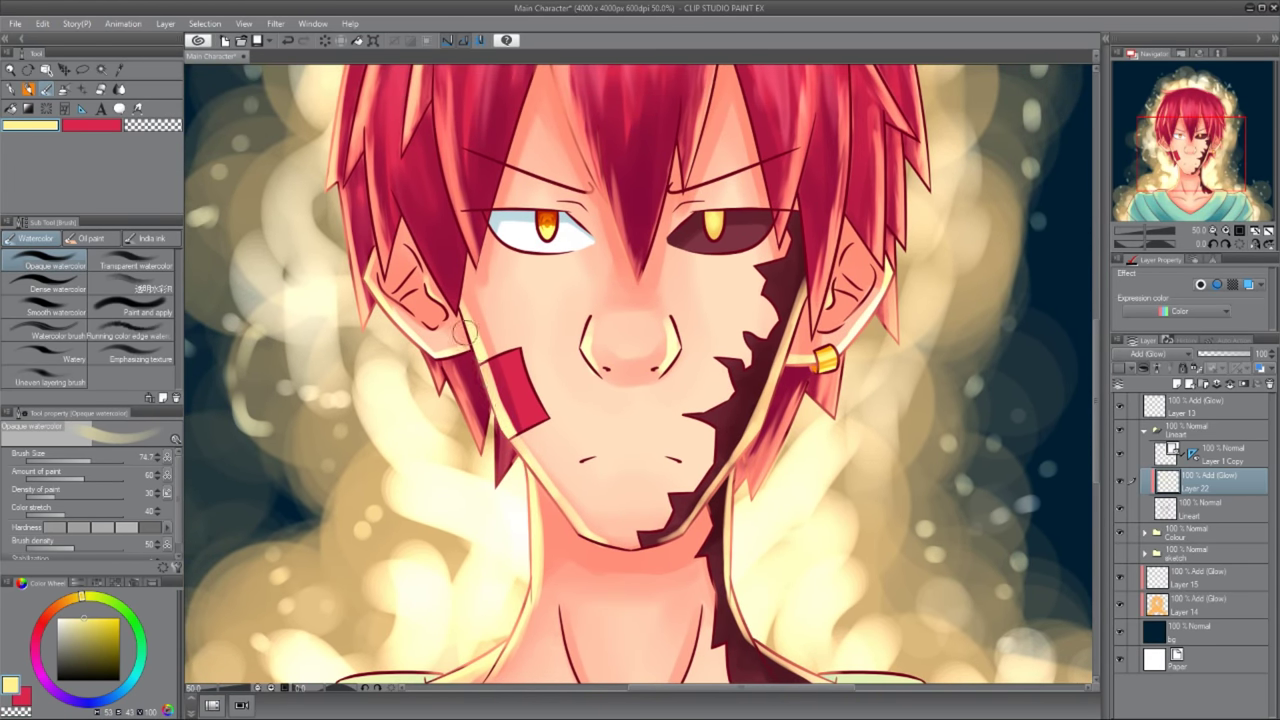
{"action": "scroll", "coordinate": [437, 408], "scroll_direction": "up", "scroll_amount": 3}
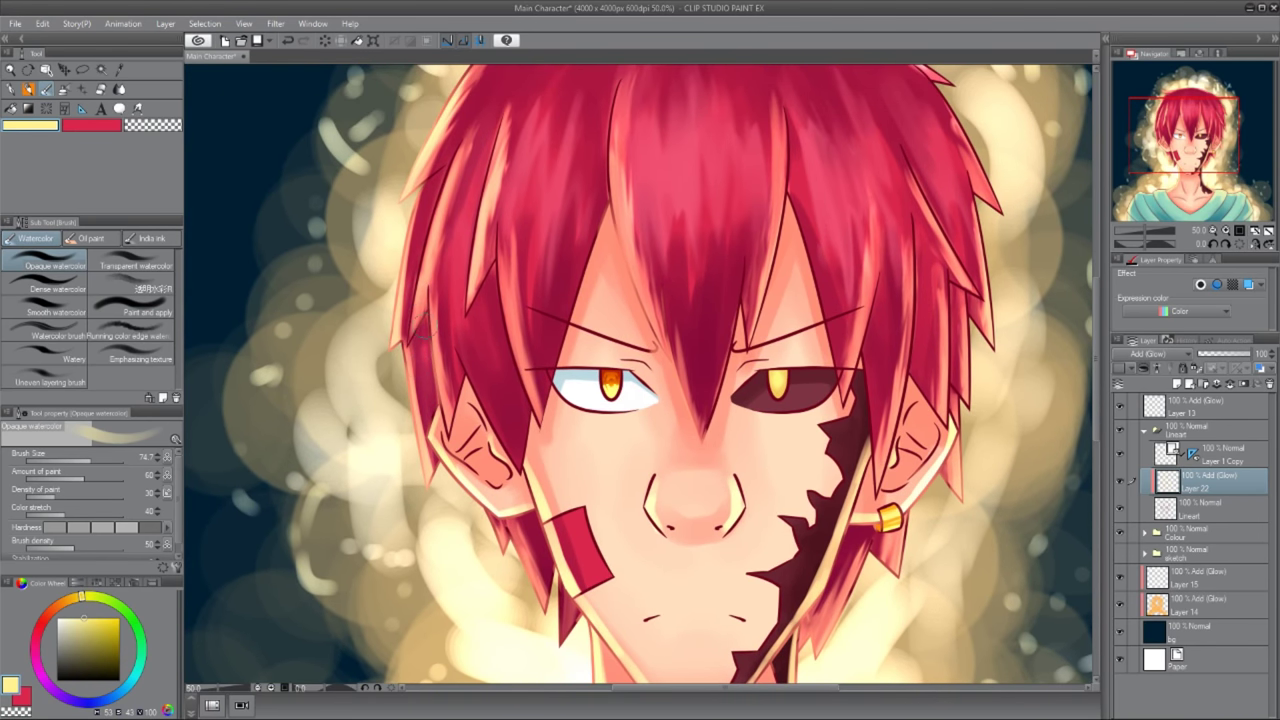
{"action": "scroll", "coordinate": [456, 222], "scroll_direction": "up", "scroll_amount": 1}
{"action": "left_click_drag", "start_coordinate": [500, 163], "coordinate": [557, 477]}
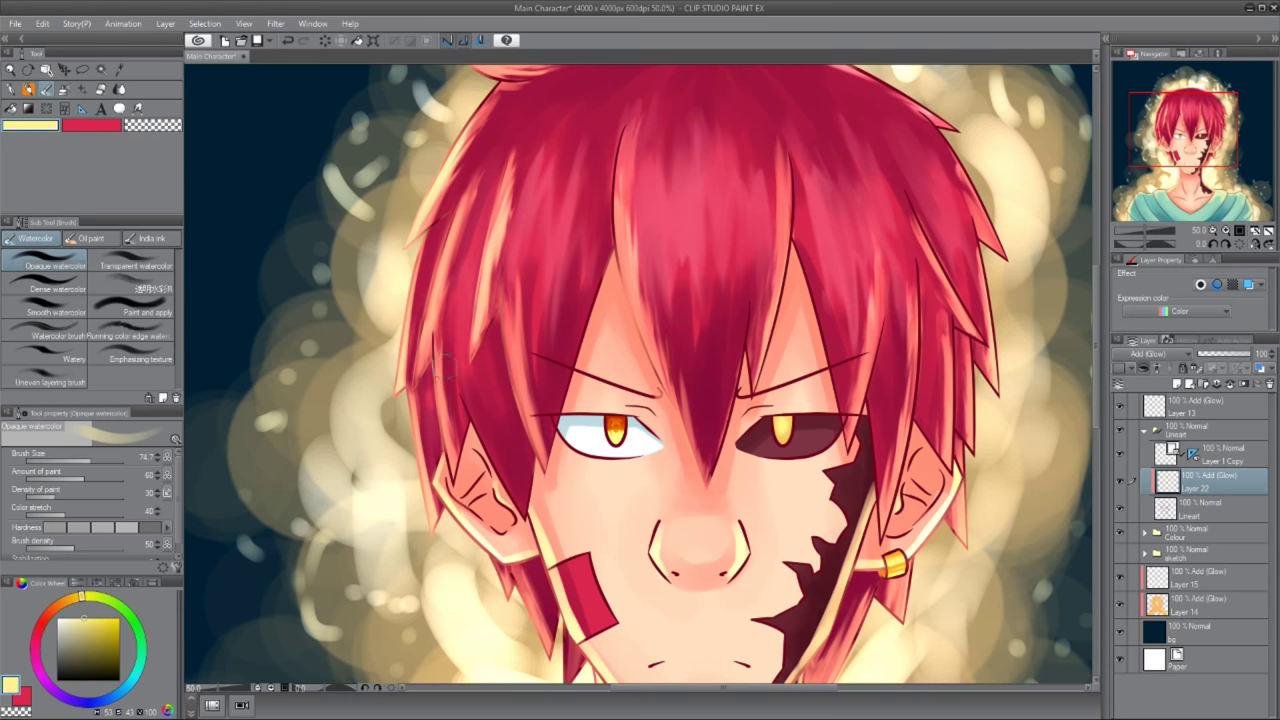
{"action": "scroll", "coordinate": [473, 443], "scroll_direction": "down", "scroll_amount": 1}
{"action": "scroll", "coordinate": [502, 527], "scroll_direction": "down", "scroll_amount": 2}
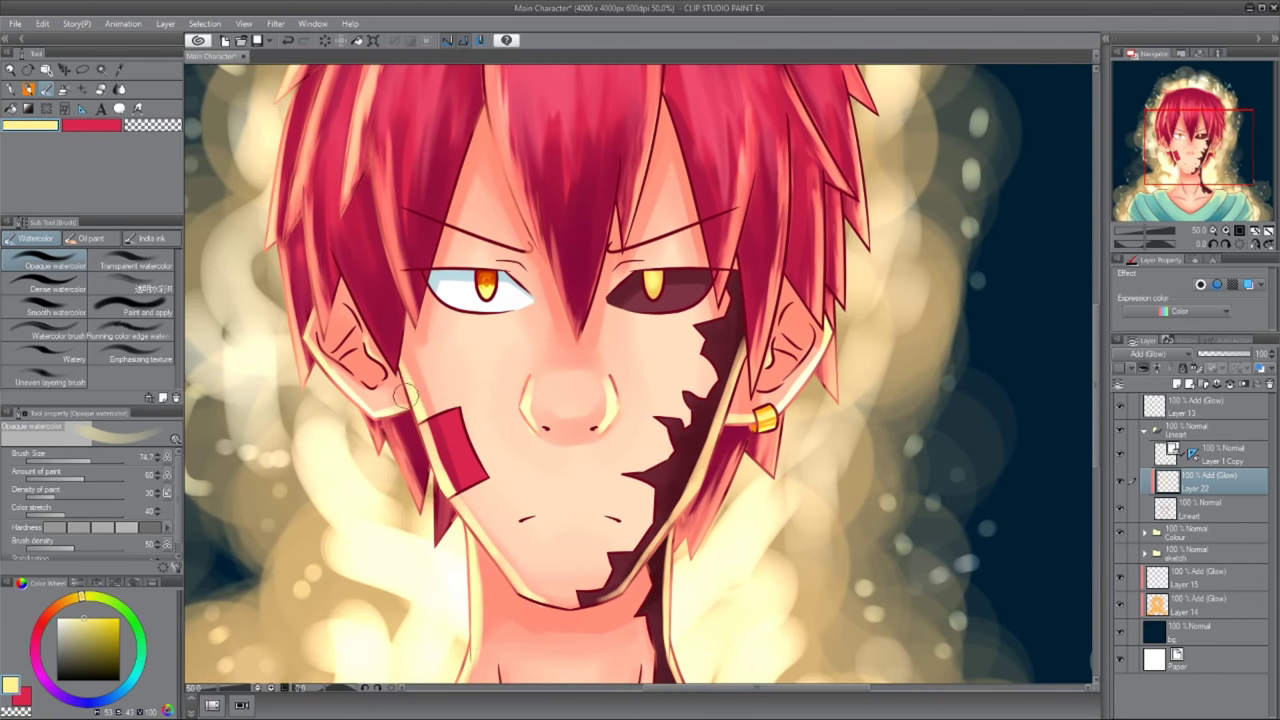
{"action": "scroll", "coordinate": [593, 390], "scroll_direction": "up", "scroll_amount": 2}
{"action": "scroll", "coordinate": [634, 287], "scroll_direction": "up", "scroll_amount": 1}
- Erase excess glow from the inner brow and inner ear lines with the Soft eraser at size 38.4, and return to Opaque watercolor
{"action": "key", "text": "e"}
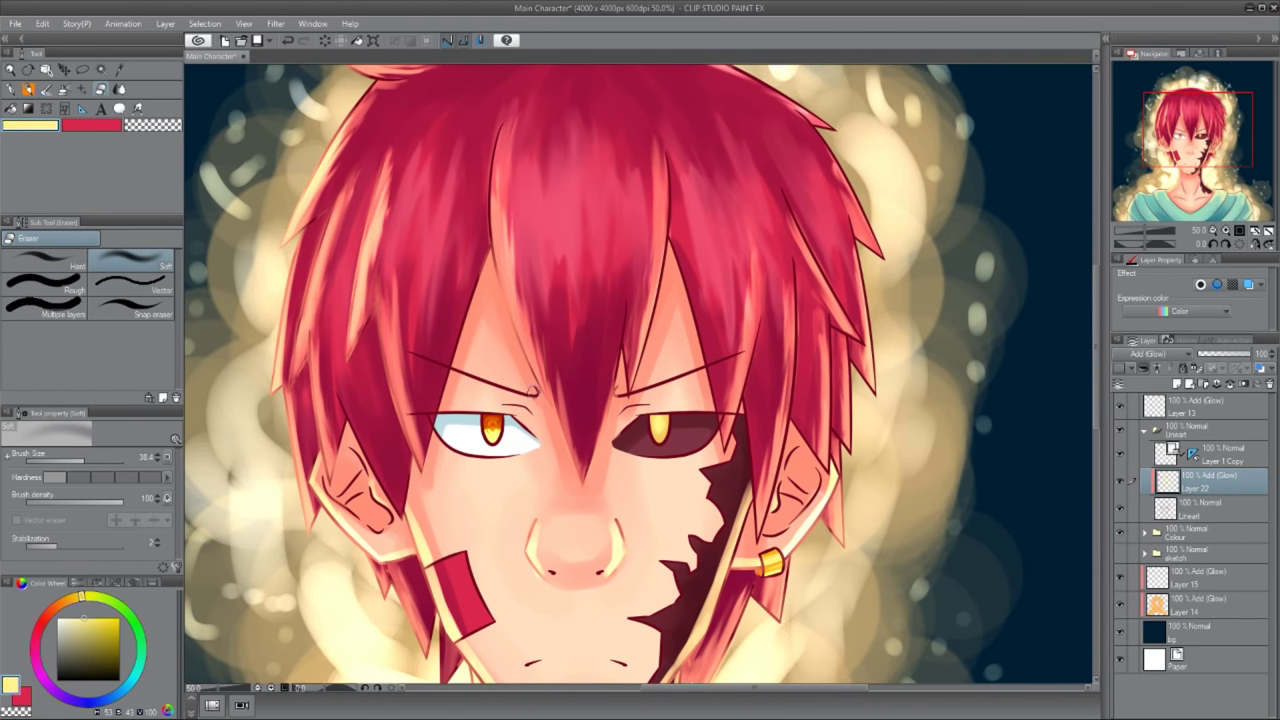
{"action": "mouse_move", "coordinate": [784, 426]}
{"action": "left_mouse_down"}
{"action": "mouse_move", "coordinate": [752, 440]}
{"action": "mouse_move", "coordinate": [630, 379]}
{"action": "left_mouse_up"}
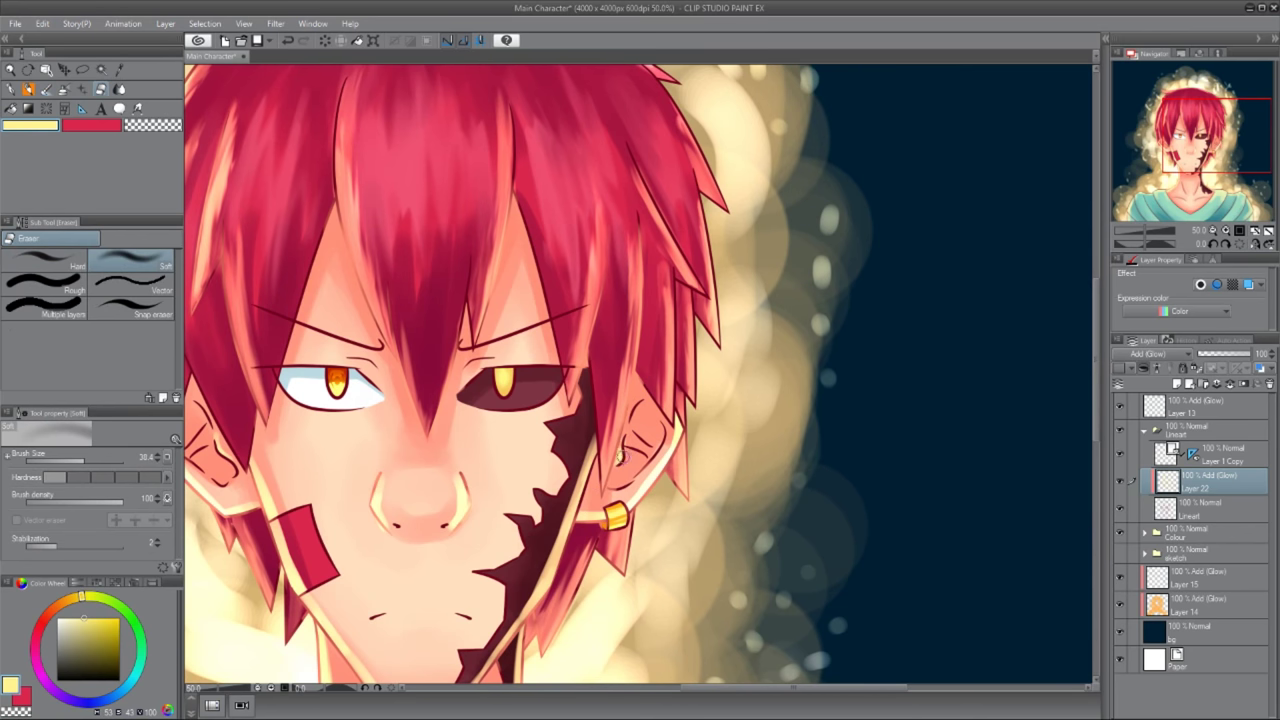
{"action": "left_click_drag", "start_coordinate": [600, 470], "coordinate": [527, 580]}
{"action": "key", "text": "b"}
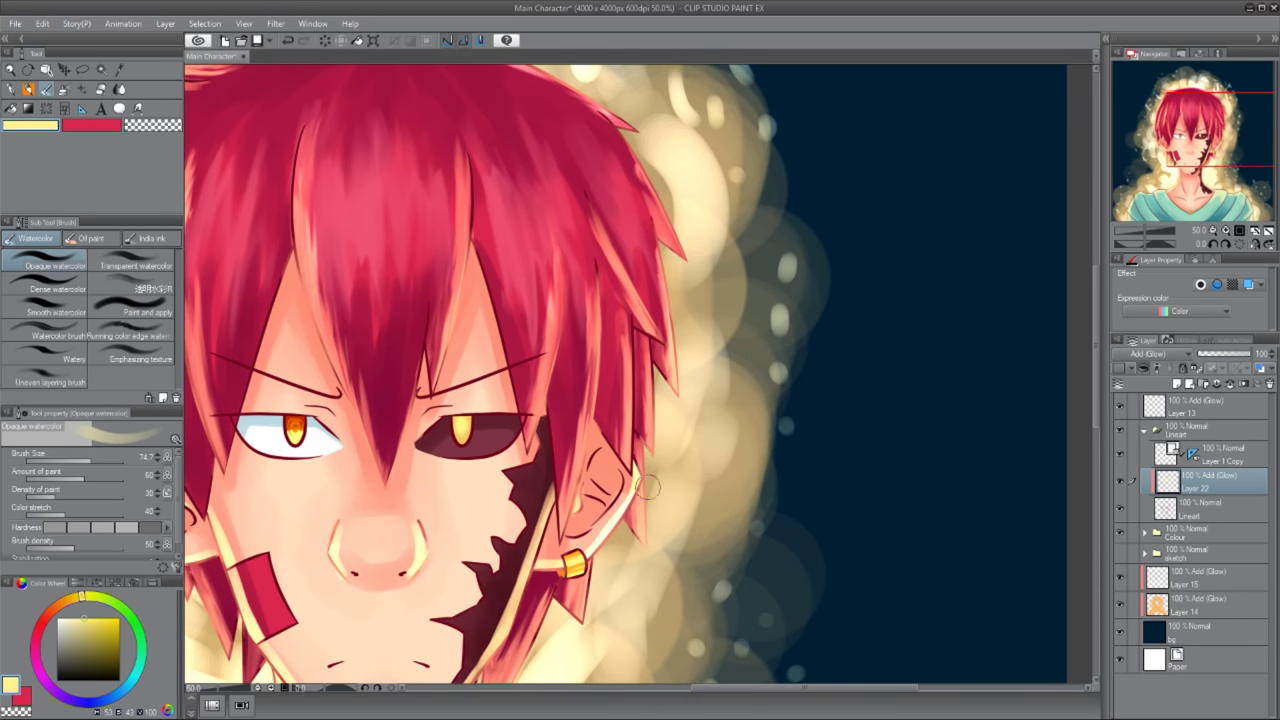
{"action": "scroll", "coordinate": [608, 370], "scroll_direction": "down", "scroll_amount": 2}
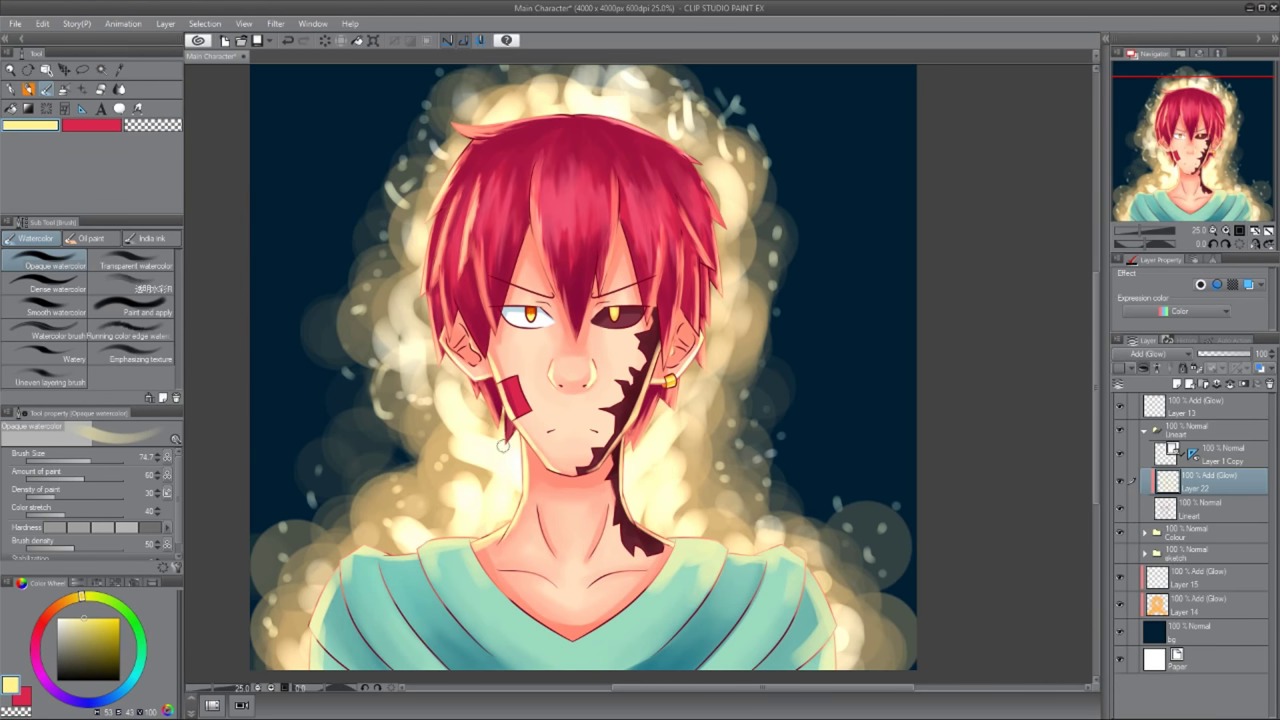
{"action": "scroll", "coordinate": [540, 250], "scroll_direction": "up", "scroll_amount": 2}
{"action": "key", "text": "e"}
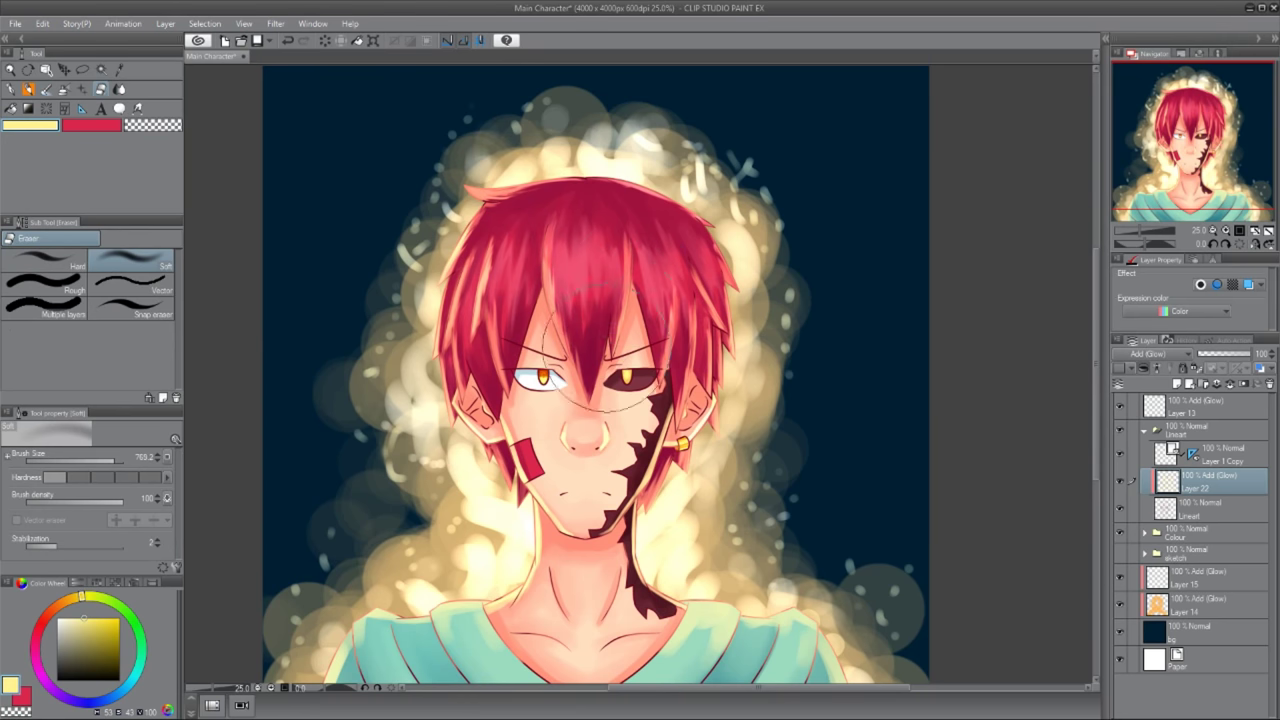
{"action": "scroll", "coordinate": [437, 329], "scroll_direction": "up", "scroll_amount": 3}
{"action": "mouse_move", "coordinate": [1160, 452]}
{"action": "left_mouse_down"}
{"action": "mouse_move", "coordinate": [1205, 662]}
{"action": "mouse_move", "coordinate": [1168, 548]}
{"action": "mouse_move", "coordinate": [1166, 493]}
{"action": "left_mouse_up"}
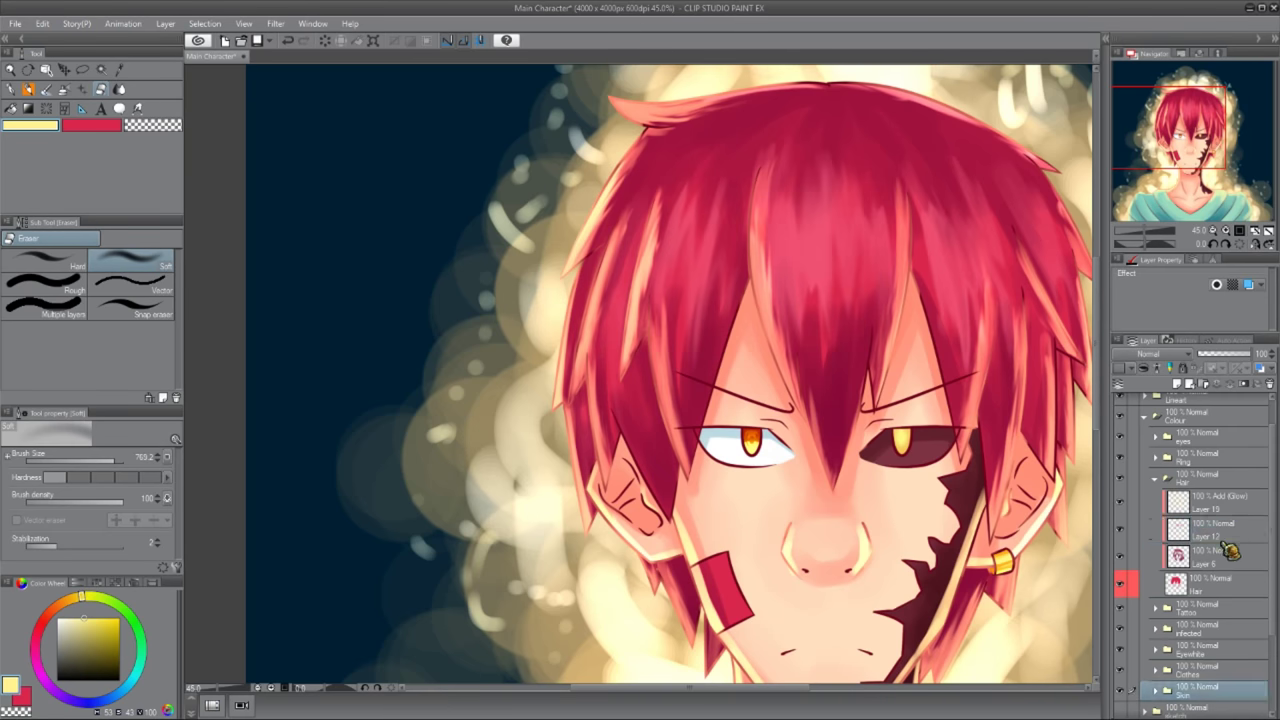
{"action": "key", "text": "b"}
{"action": "key", "text": "j"}
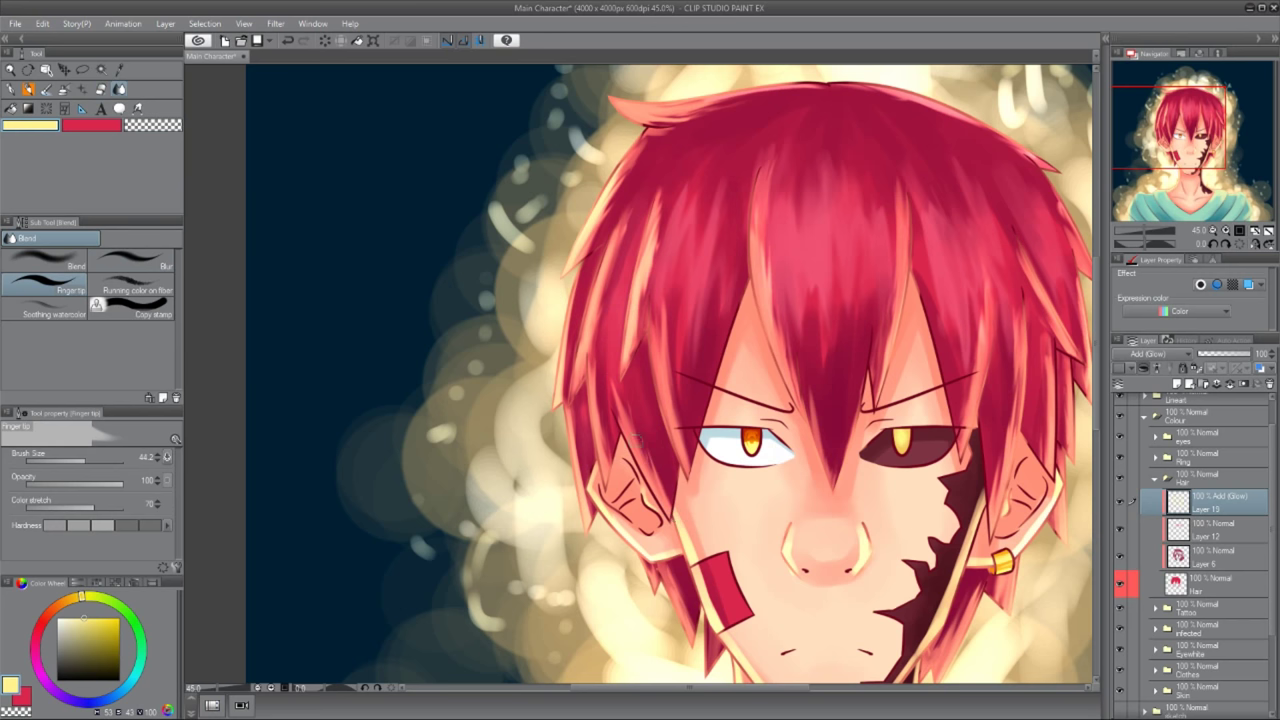
{"action": "left_click", "coordinate": [1156, 479]}
{"action": "scroll", "coordinate": [1190, 550], "scroll_direction": "up", "scroll_amount": 3}
{"action": "left_click", "coordinate": [1215, 480]}
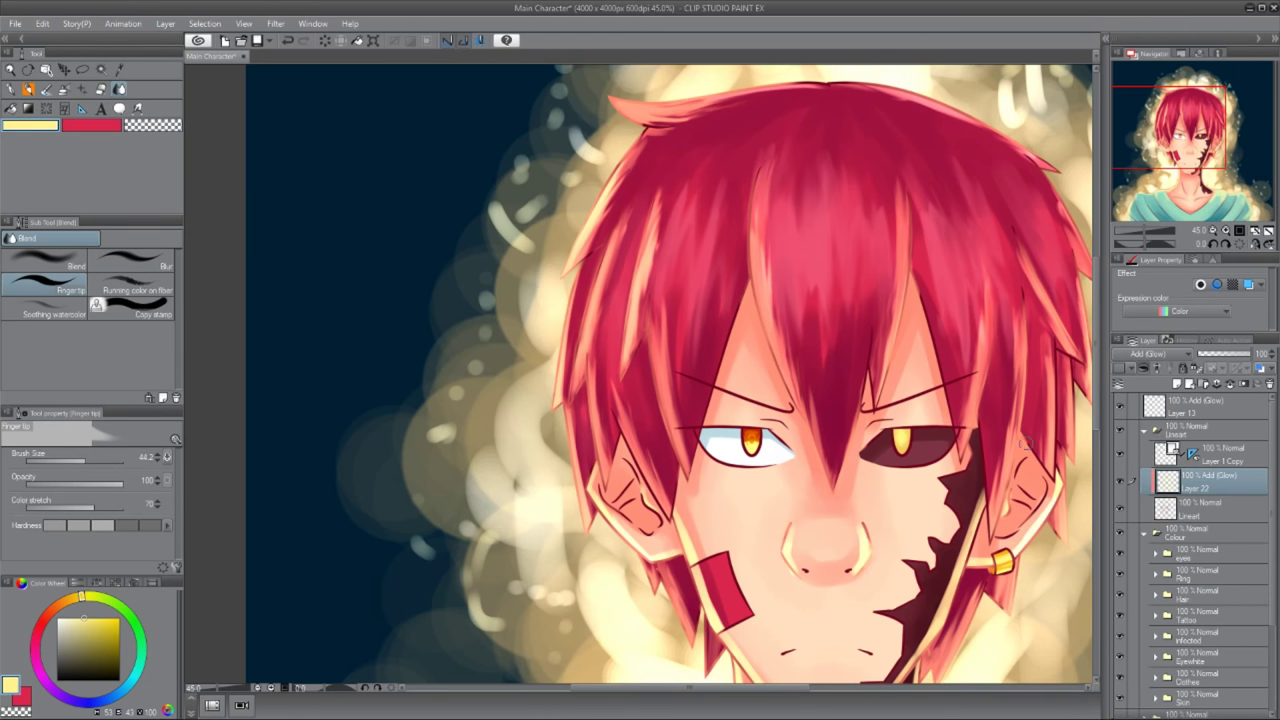
- On a new Color dodge layer above Layer 13, paint dark orange glow over the dark eye and around the shoulders, using Opaque watercolor and the Soft airbrush
{"action": "key", "text": "b"}
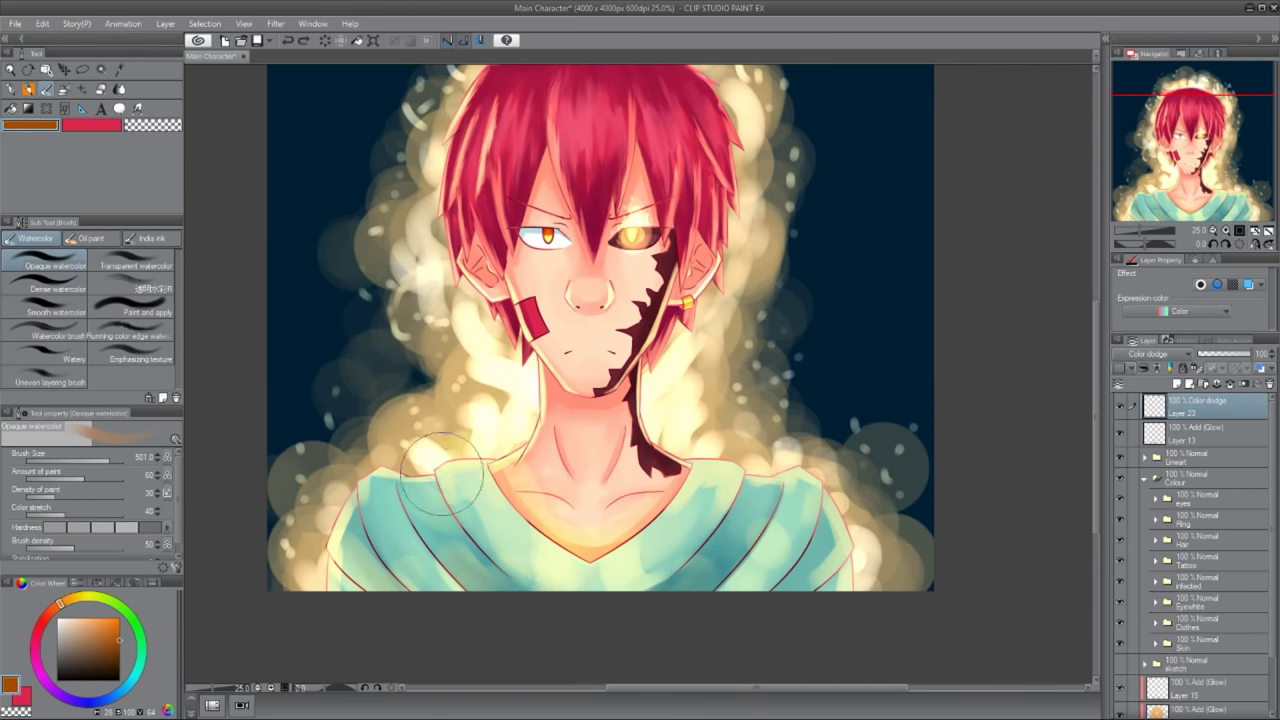
{"action": "left_click_drag", "start_coordinate": [615, 236], "coordinate": [648, 242]}
{"action": "key", "text": "b"}
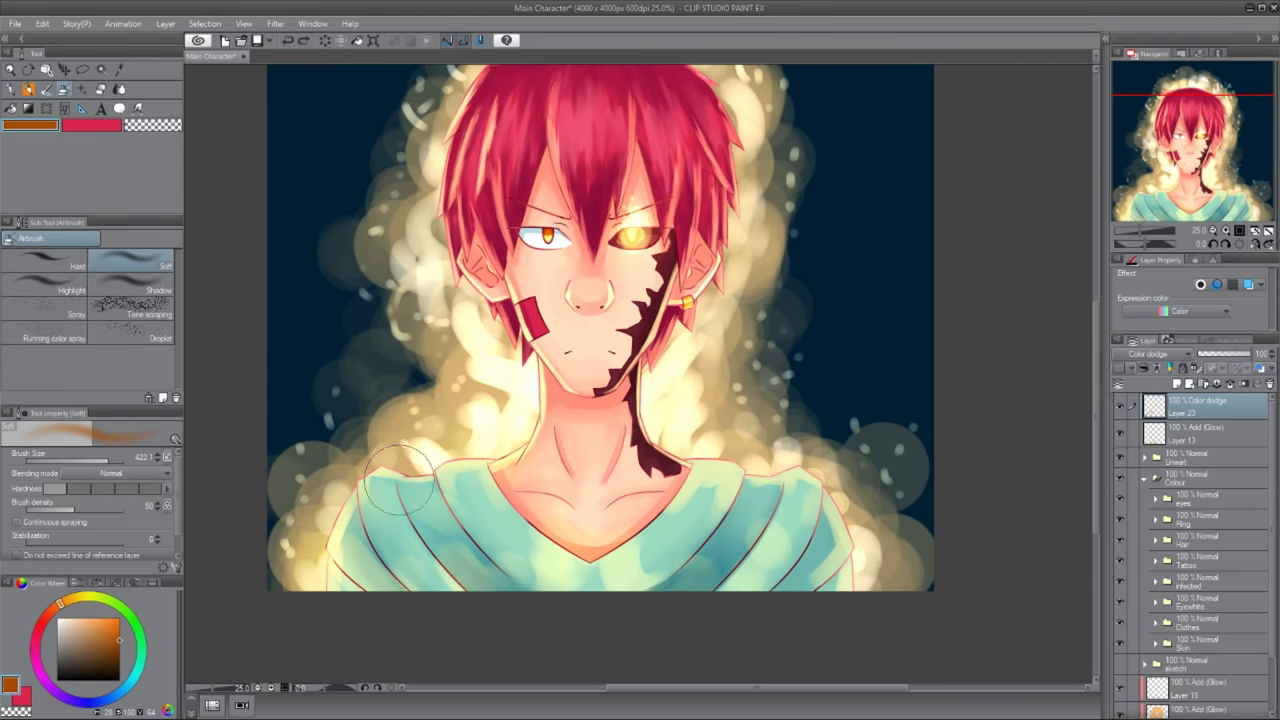
{"action": "scroll", "coordinate": [466, 320], "scroll_direction": "up", "scroll_amount": 2}
{"action": "left_click_drag", "start_coordinate": [865, 671], "coordinate": [800, 586]}
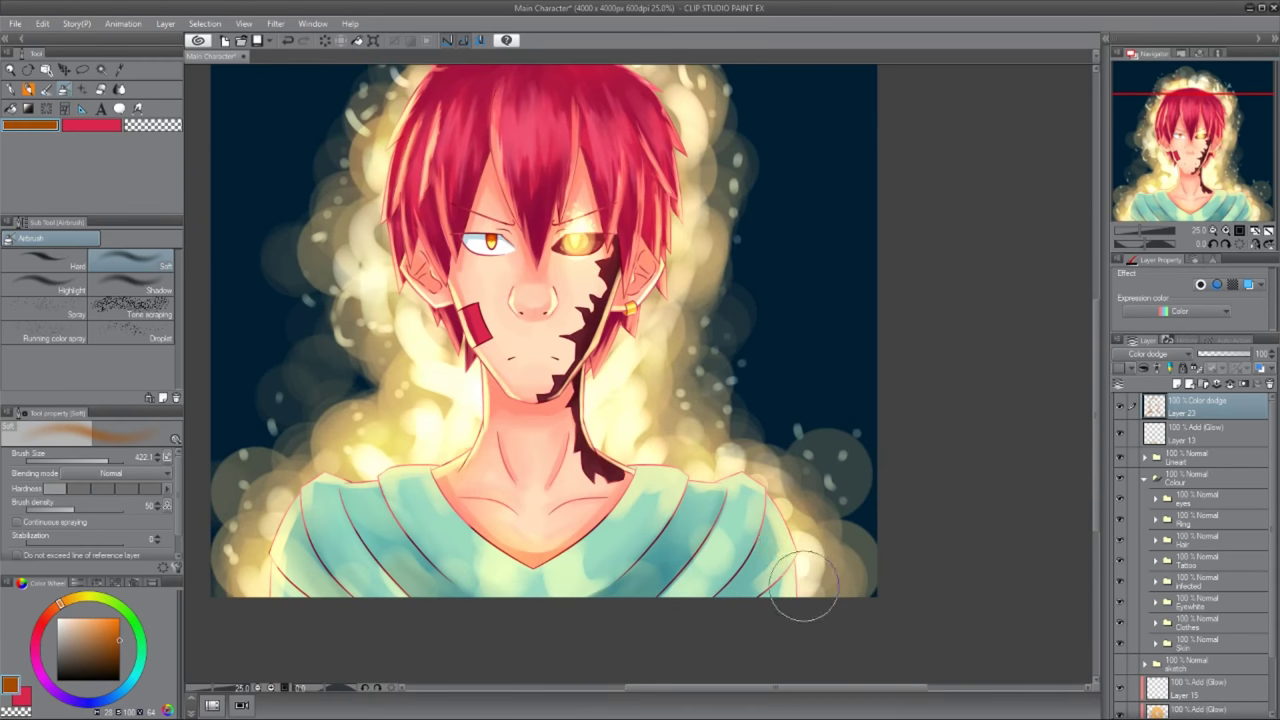
- Tint the shirt's line art orange-red on Layer 22 in the Lineart folder with the Soft airbrush
{"action": "left_click", "coordinate": [1145, 457]}
{"action": "left_click", "coordinate": [1205, 508]}
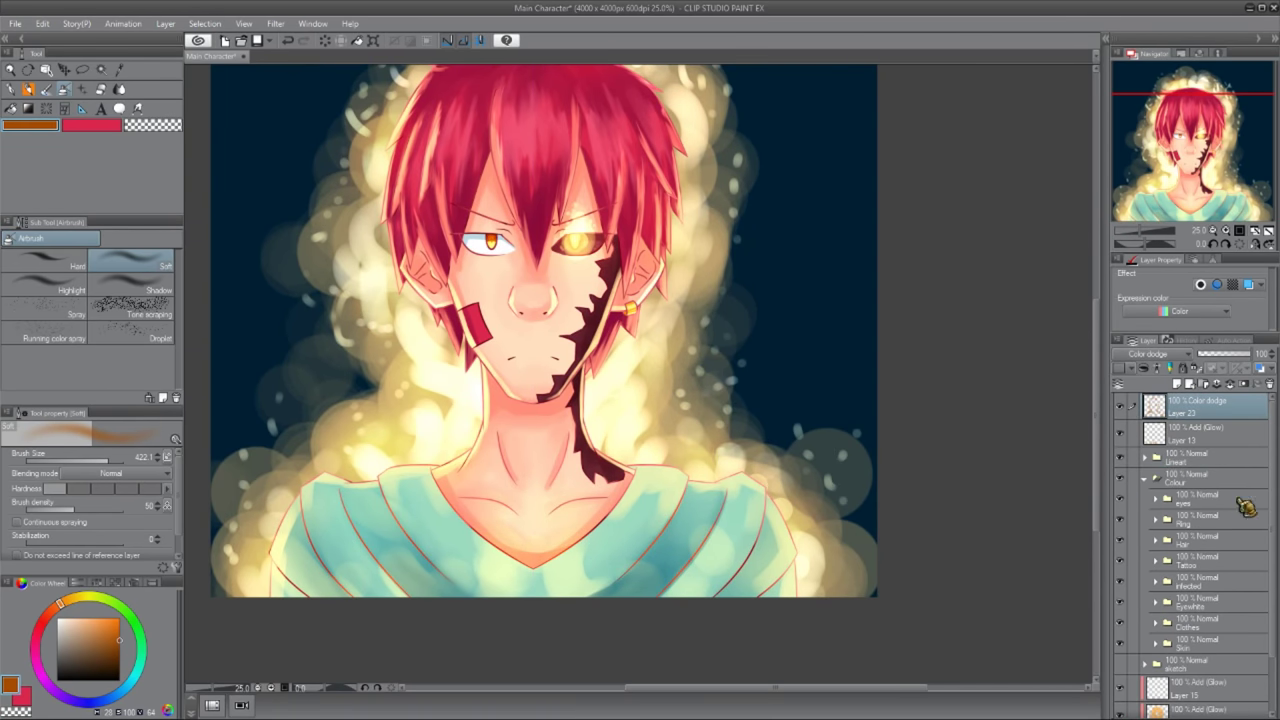
{"action": "left_click", "coordinate": [1145, 457]}
- Airbrush dark orange on Layer 23 across the aura around the head, neck and shoulders to intensify its glow
{"action": "left_click", "coordinate": [1200, 405]}
{"action": "mouse_move", "coordinate": [473, 423]}
{"action": "left_mouse_down"}
{"action": "mouse_move", "coordinate": [497, 463]}
{"action": "mouse_move", "coordinate": [800, 560]}
{"action": "mouse_move", "coordinate": [720, 390]}
{"action": "left_mouse_up"}
{"action": "left_click_drag", "start_coordinate": [710, 340], "coordinate": [720, 417]}
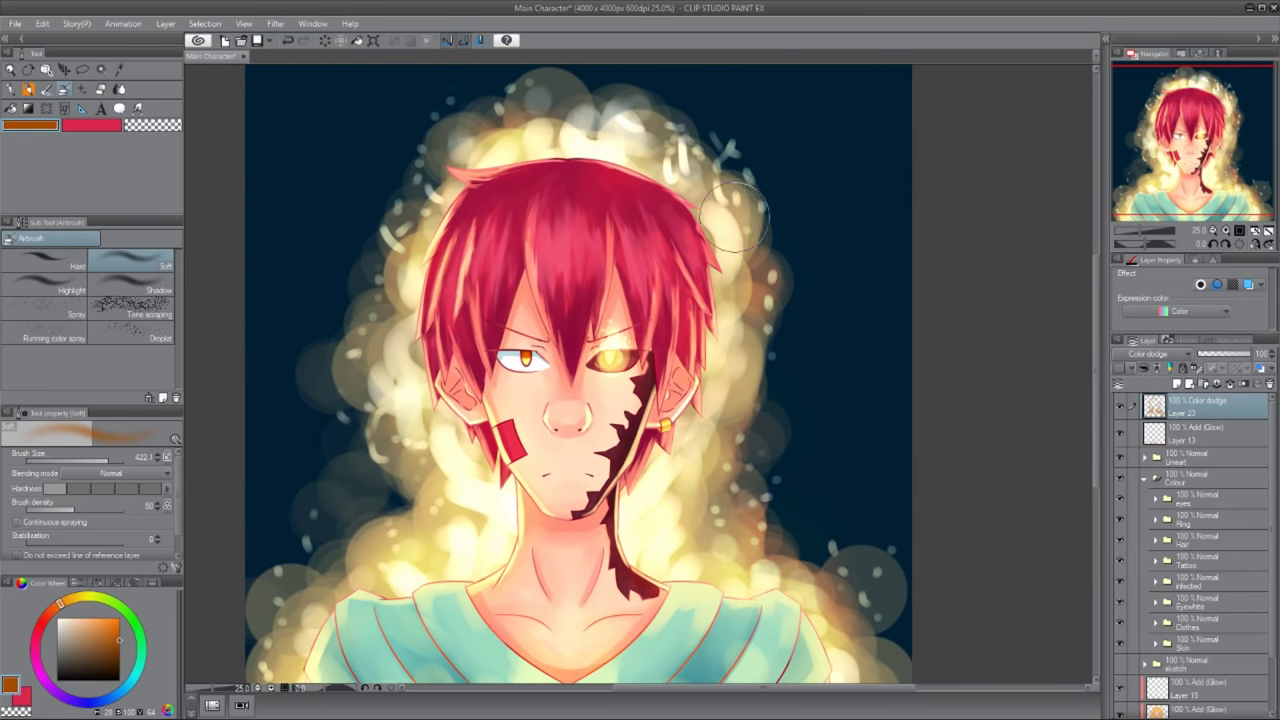
{"action": "left_click_drag", "start_coordinate": [382, 601], "coordinate": [398, 408]}
- Paint short pale yellow strokes and specks over the aura on Layer 13 with Opaque watercolor, sampling colours from the artwork
{"action": "left_click", "coordinate": [1200, 427]}
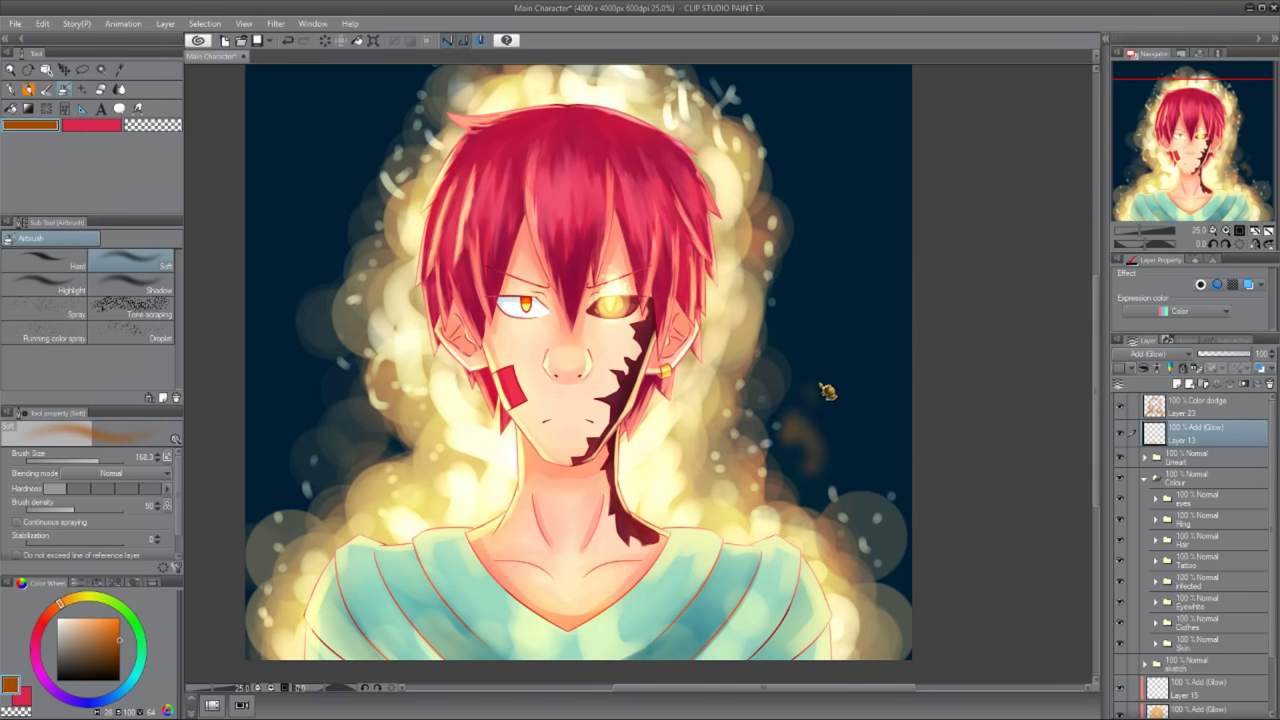
{"action": "key", "text": "b"}
{"action": "key", "text": "bracketleft"}
{"action": "left_click", "coordinate": [785, 440], "text": "alt"}
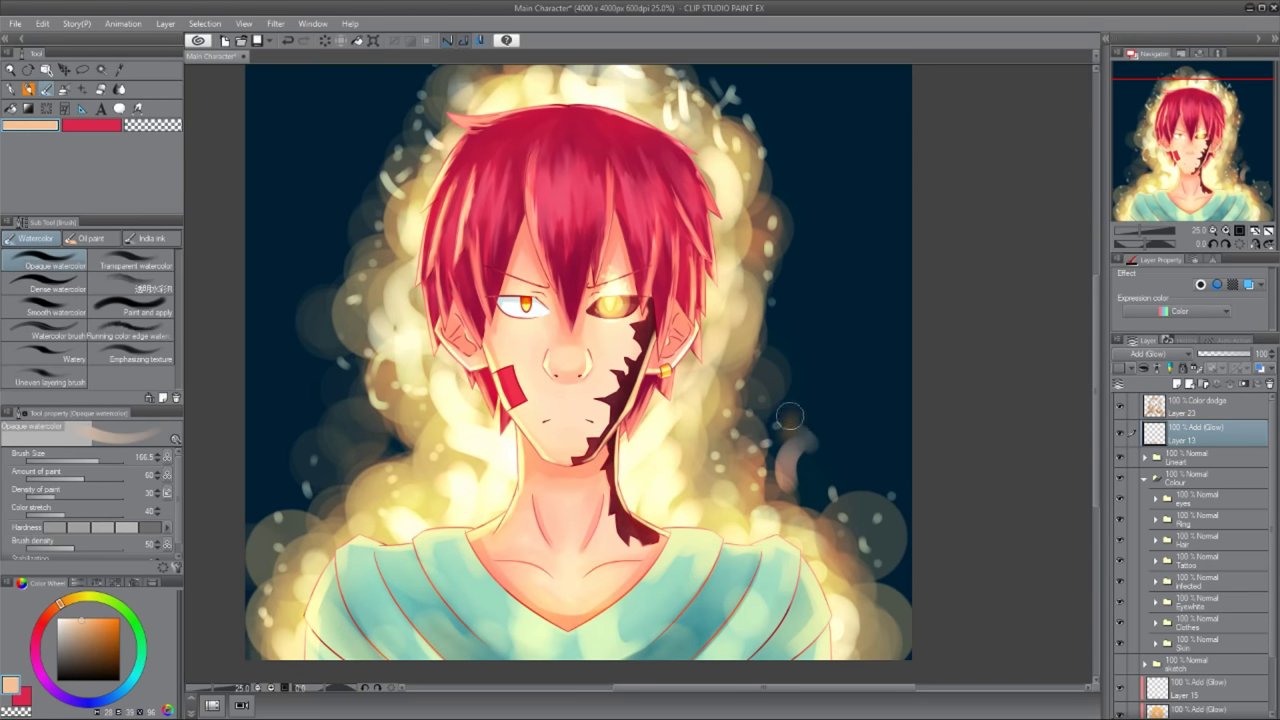
{"action": "left_click", "coordinate": [806, 466], "text": "alt"}
{"action": "mouse_move", "coordinate": [806, 516]}
{"action": "left_mouse_down"}
{"action": "mouse_move", "coordinate": [728, 416]}
{"action": "mouse_move", "coordinate": [770, 325]}
{"action": "left_mouse_up"}
{"action": "mouse_move", "coordinate": [314, 420]}
{"action": "left_mouse_down"}
{"action": "mouse_move", "coordinate": [418, 464]}
{"action": "mouse_move", "coordinate": [344, 420]}
{"action": "left_mouse_up"}
{"action": "mouse_move", "coordinate": [372, 590]}
{"action": "left_mouse_down"}
{"action": "mouse_move", "coordinate": [336, 552]}
{"action": "mouse_move", "coordinate": [349, 610]}
{"action": "mouse_move", "coordinate": [408, 578]}
{"action": "mouse_move", "coordinate": [332, 490]}
{"action": "mouse_move", "coordinate": [367, 471]}
{"action": "mouse_move", "coordinate": [315, 467]}
{"action": "mouse_move", "coordinate": [308, 440]}
{"action": "mouse_move", "coordinate": [253, 574]}
{"action": "left_mouse_up"}
{"action": "left_click_drag", "start_coordinate": [380, 480], "coordinate": [354, 460]}
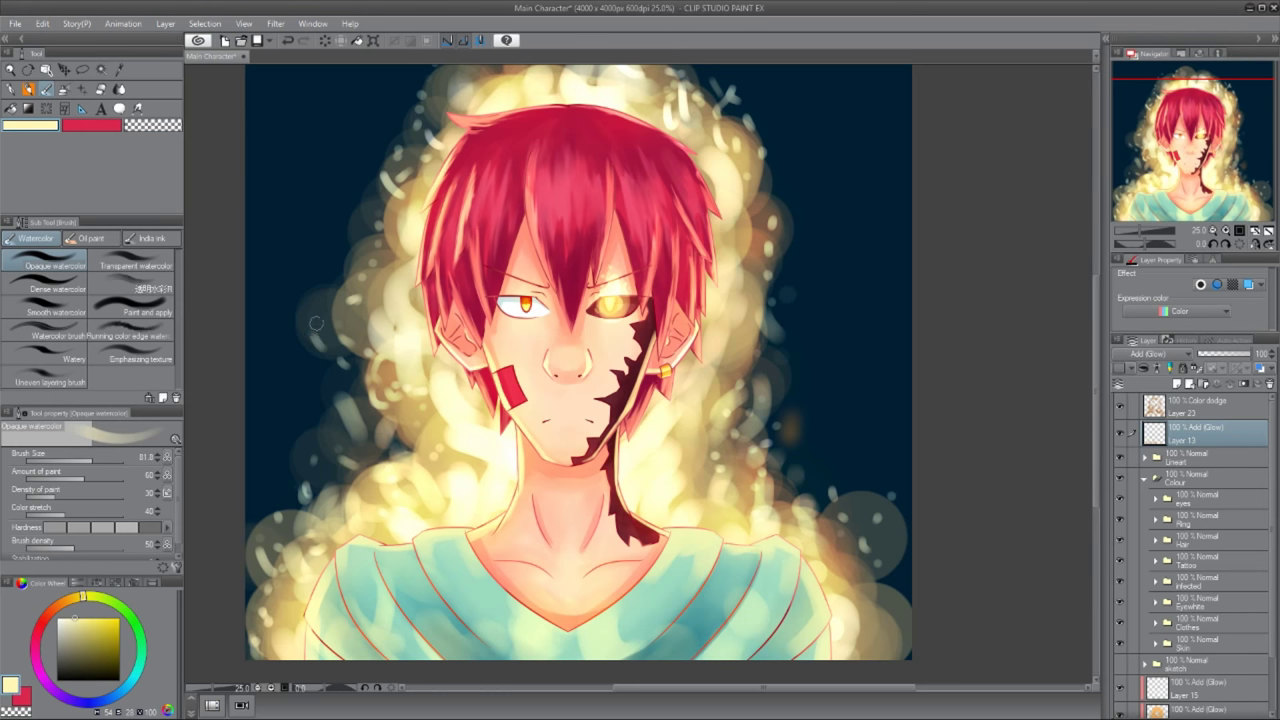
- Scatter more pale yellow specks and flame-like strokes along both outer sides of the aura on Layer 13
{"action": "left_click_drag", "start_coordinate": [313, 323], "coordinate": [327, 373]}
{"action": "left_click_drag", "start_coordinate": [811, 520], "coordinate": [767, 505]}
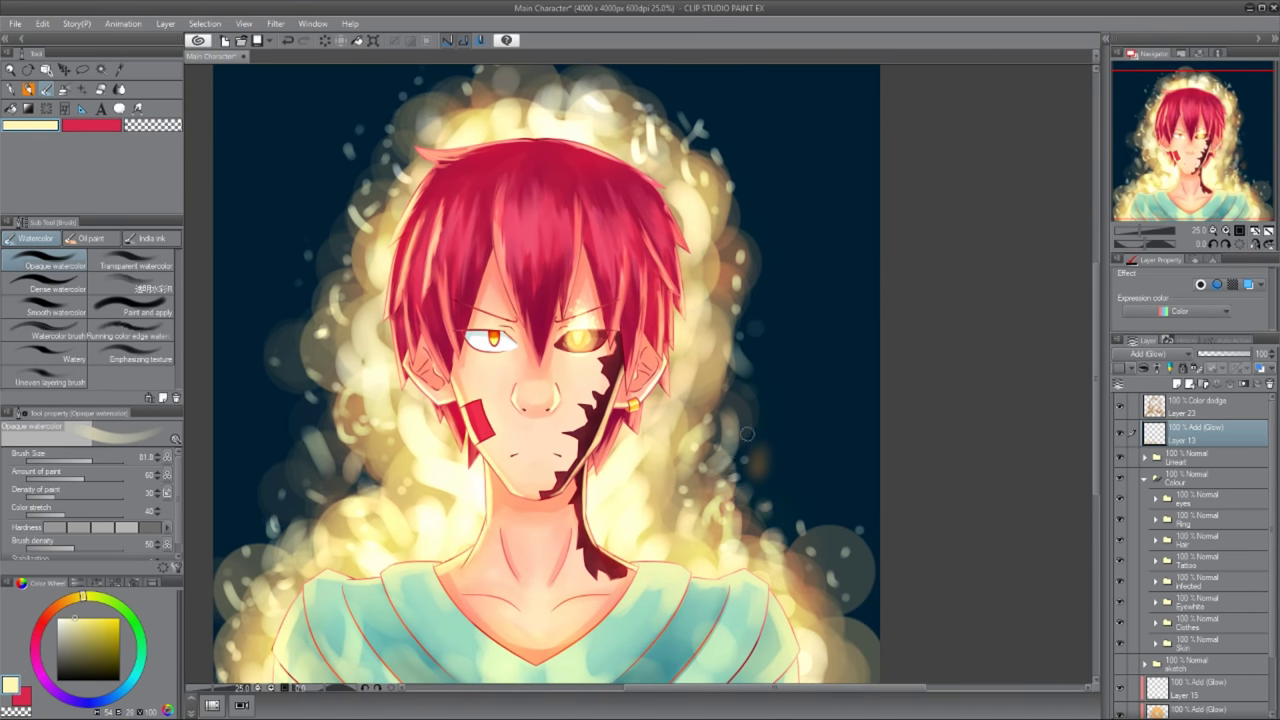
{"action": "left_click_drag", "start_coordinate": [751, 451], "coordinate": [720, 330]}
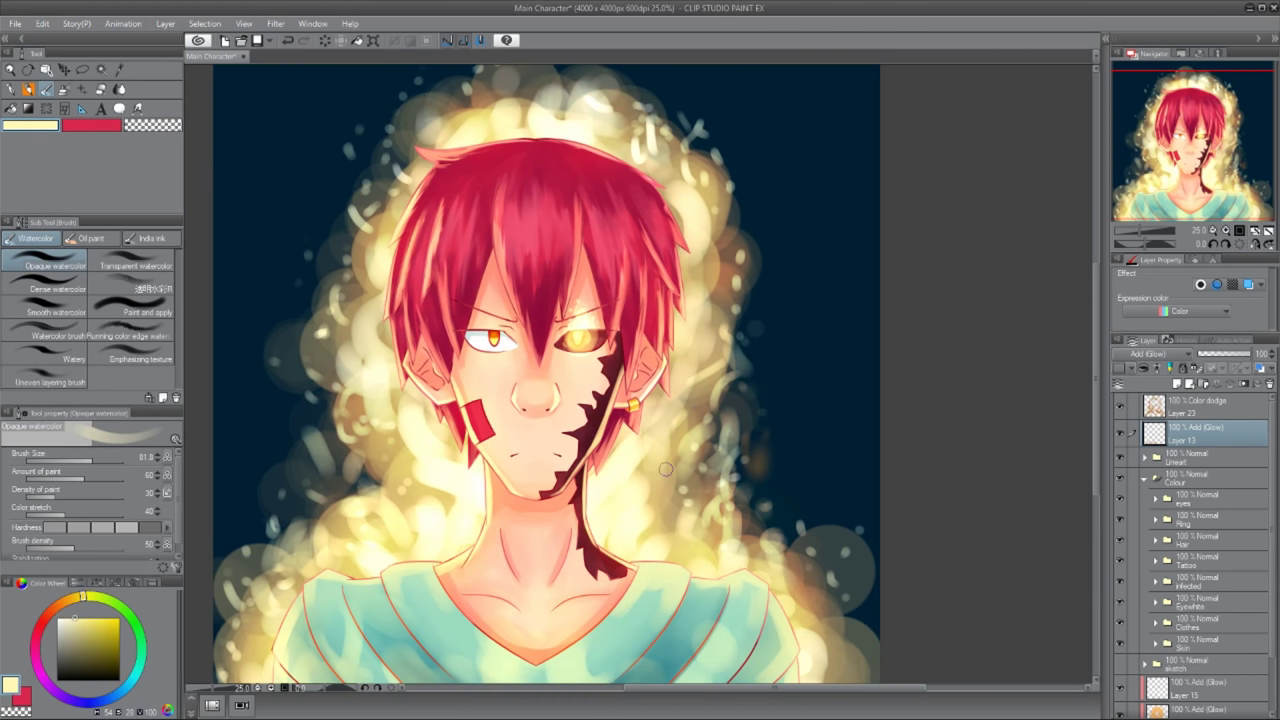
{"action": "mouse_move", "coordinate": [680, 420]}
{"action": "left_mouse_down"}
{"action": "mouse_move", "coordinate": [667, 507]}
{"action": "mouse_move", "coordinate": [668, 440]}
{"action": "left_mouse_up"}
{"action": "scroll", "coordinate": [770, 318], "scroll_direction": "up", "scroll_amount": 2}
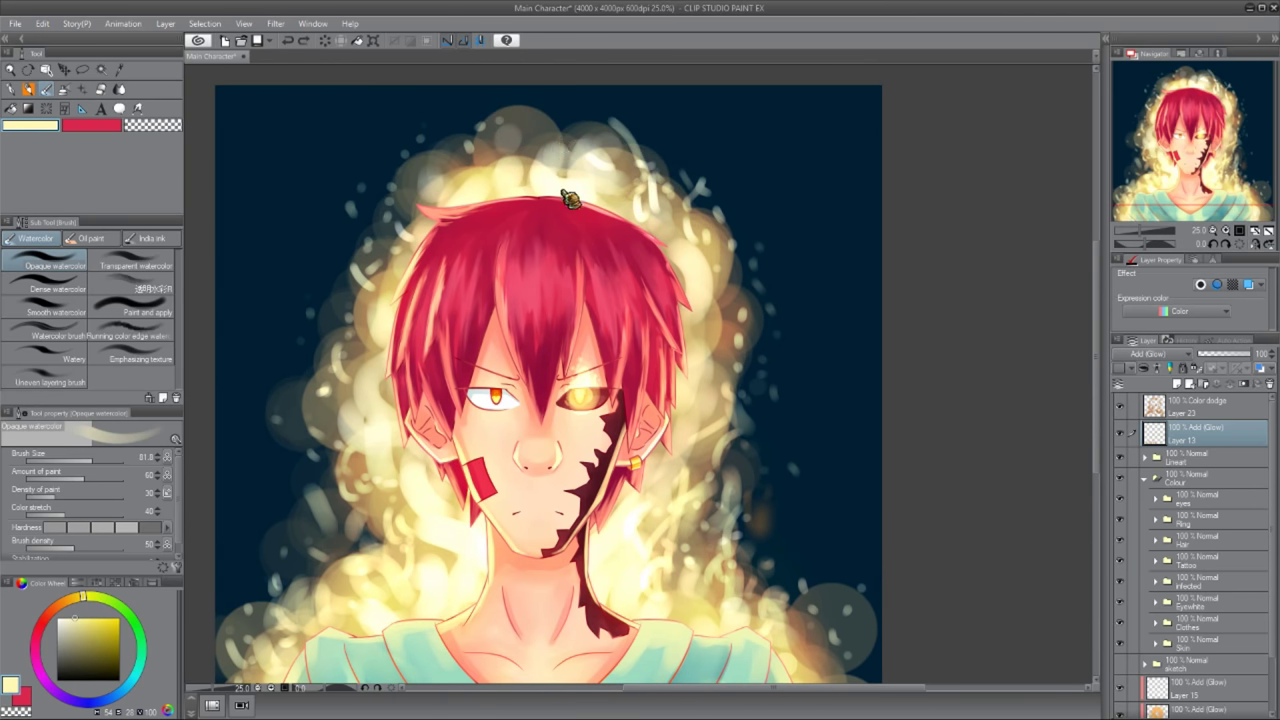
{"action": "scroll", "coordinate": [428, 141], "scroll_direction": "down", "scroll_amount": 2}
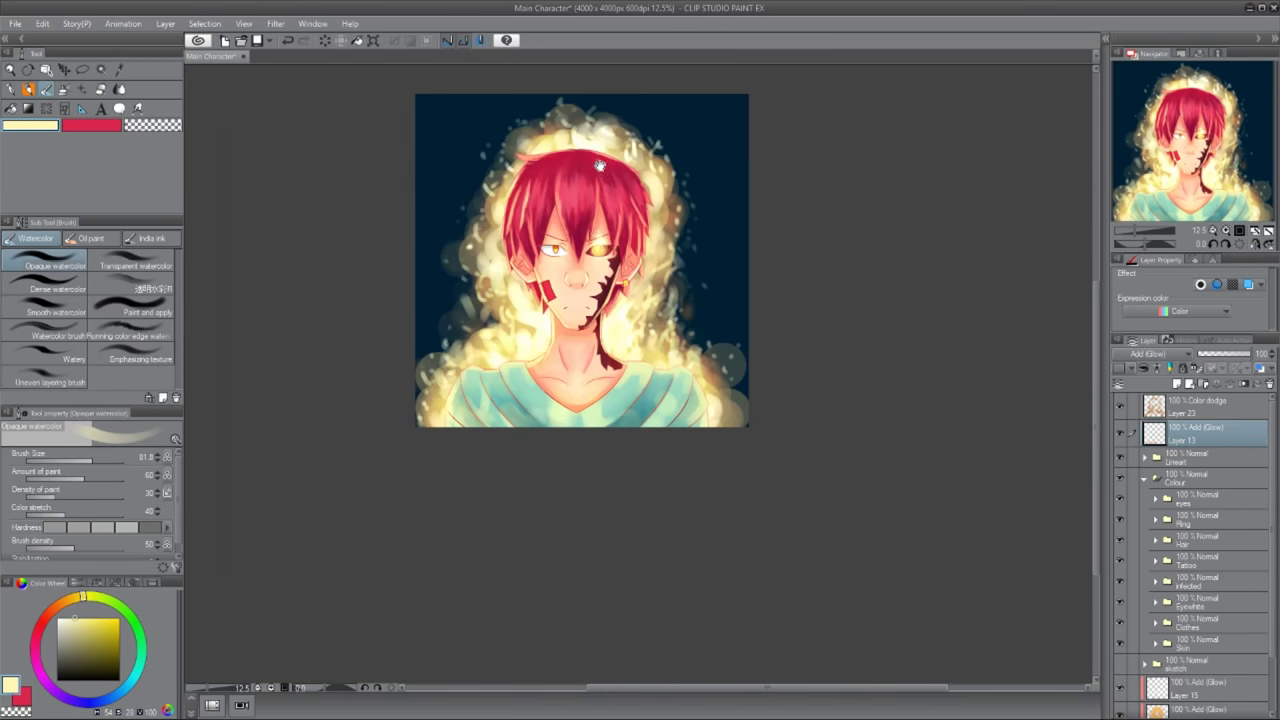
- Add a new Add (Glow) layer at the top of the stack and sample a pale yellow for Opaque watercolor
{"action": "left_click", "coordinate": [1177, 383]}
{"action": "scroll", "coordinate": [1160, 354], "scroll_direction": "down", "scroll_amount": 2}
{"action": "left_click", "coordinate": [60, 287]}
{"action": "scroll", "coordinate": [447, 468], "scroll_direction": "up", "scroll_amount": 4}
{"action": "left_click", "coordinate": [447, 468], "text": "alt"}
{"action": "key", "text": "comma"}
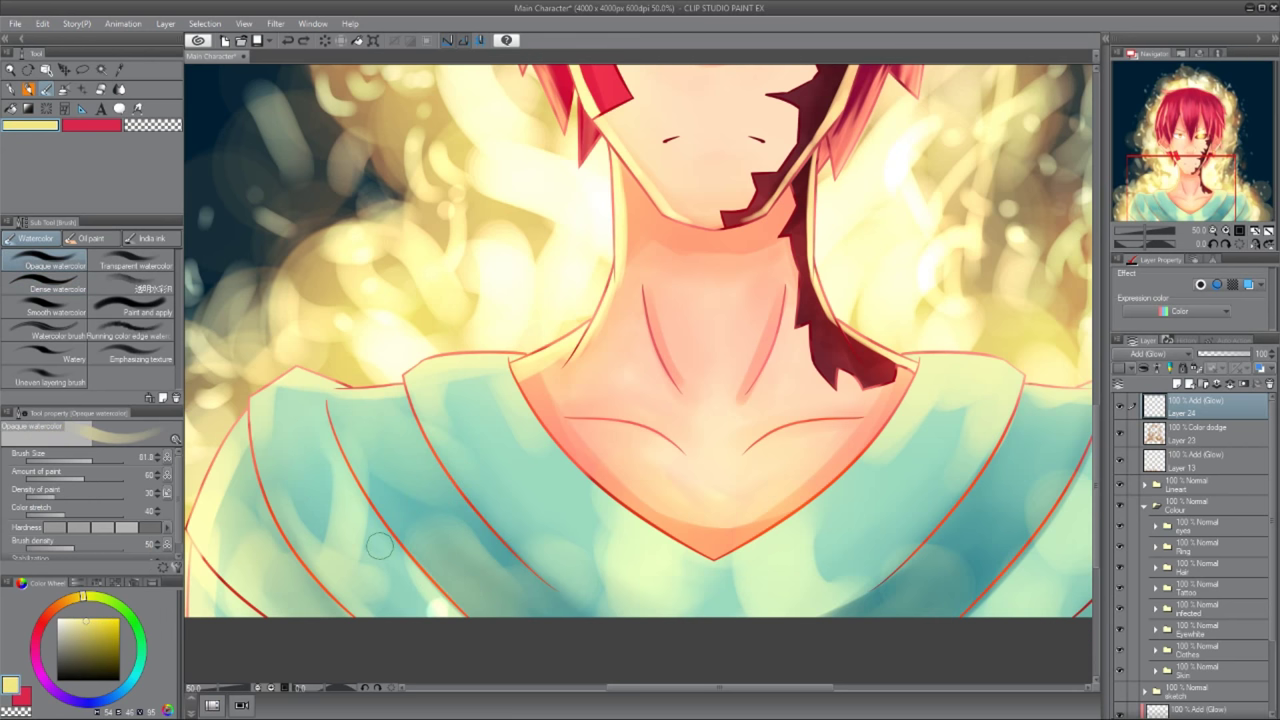
- Paint glowing pale yellow specks and curved strokes over the shirt on Layer 24 at brush size 65.5
{"action": "left_click_drag", "start_coordinate": [380, 545], "coordinate": [489, 508]}
{"action": "key", "text": "bracketleft"}
{"action": "mouse_move", "coordinate": [705, 582]}
{"action": "left_mouse_down"}
{"action": "mouse_move", "coordinate": [677, 466]}
{"action": "mouse_move", "coordinate": [523, 580]}
{"action": "mouse_move", "coordinate": [523, 423]}
{"action": "mouse_move", "coordinate": [436, 342]}
{"action": "mouse_move", "coordinate": [442, 392]}
{"action": "left_mouse_up"}
{"action": "mouse_move", "coordinate": [433, 440]}
{"action": "left_mouse_down"}
{"action": "mouse_move", "coordinate": [411, 478]}
{"action": "mouse_move", "coordinate": [550, 543]}
{"action": "mouse_move", "coordinate": [448, 486]}
{"action": "left_mouse_up"}
{"action": "left_click_drag", "start_coordinate": [636, 490], "coordinate": [560, 486]}
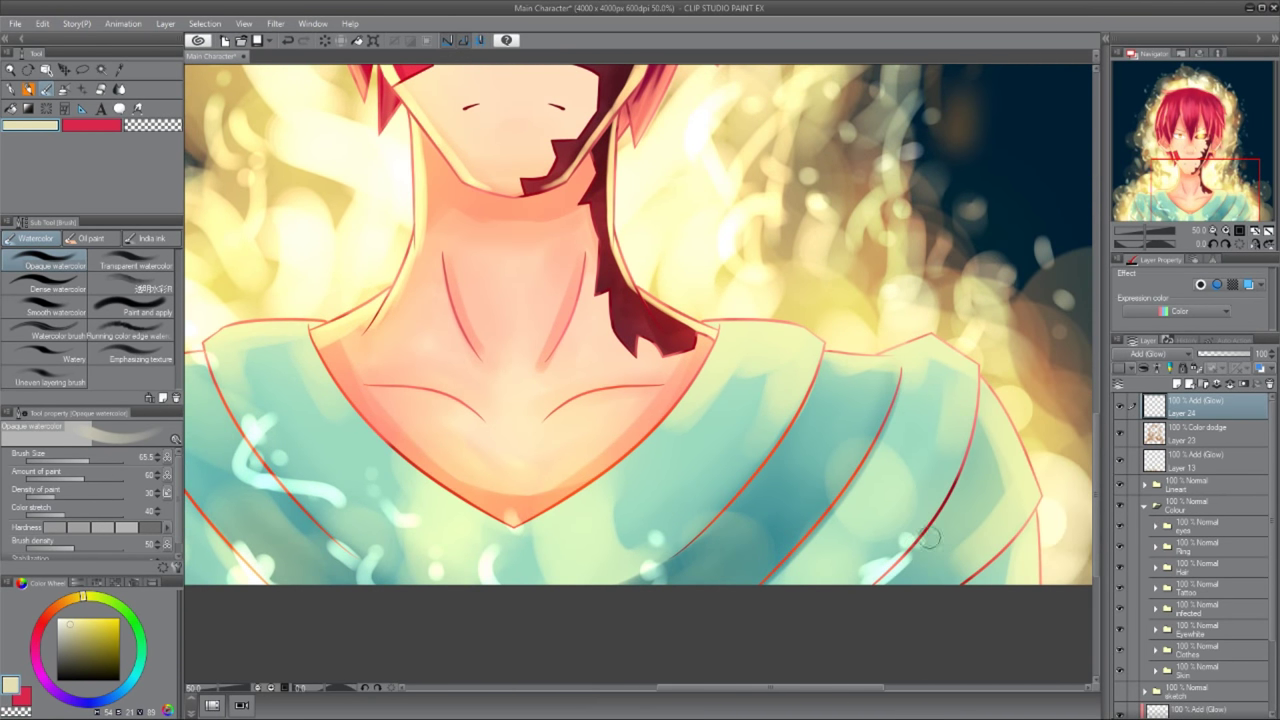
- Spread more glowing specks across the shirt and lower neck on Layer 24 at brush size 73.3, undoing one unwanted stroke
{"action": "scroll", "coordinate": [594, 506], "scroll_direction": "down", "scroll_amount": 4}
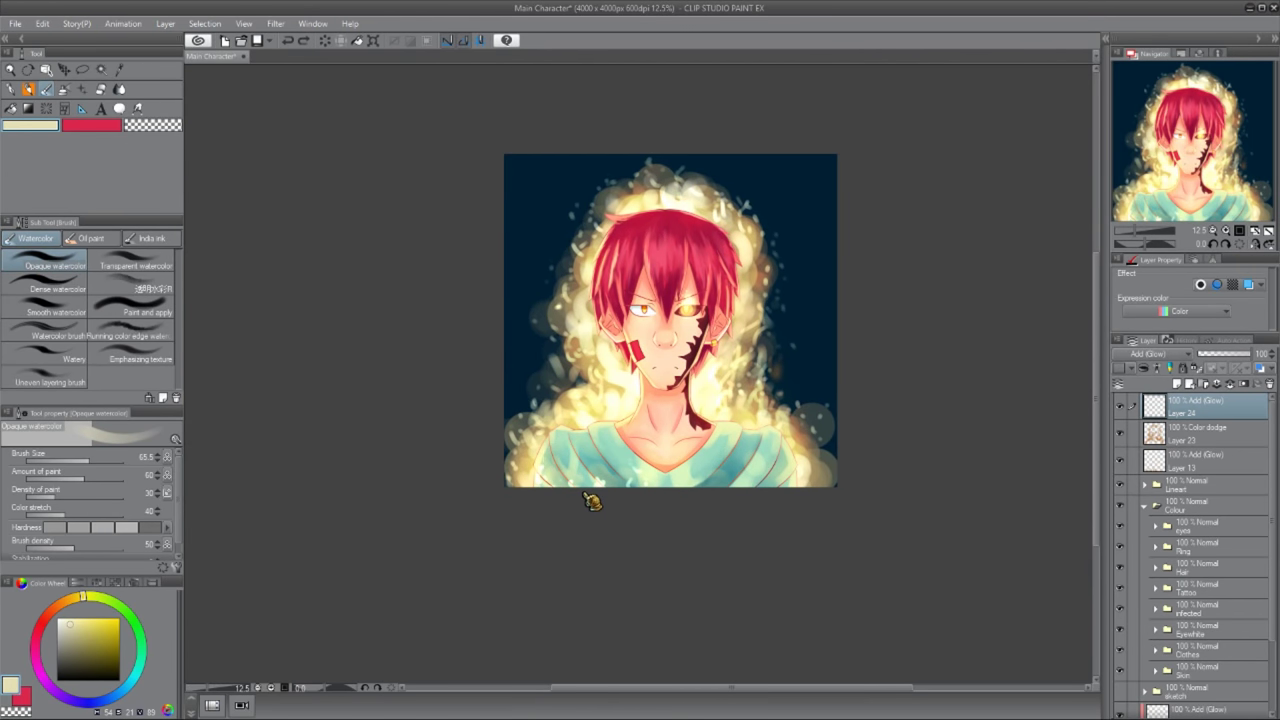
{"action": "mouse_move", "coordinate": [590, 478]}
{"action": "left_mouse_down"}
{"action": "mouse_move", "coordinate": [740, 500]}
{"action": "mouse_move", "coordinate": [787, 484]}
{"action": "left_mouse_up"}
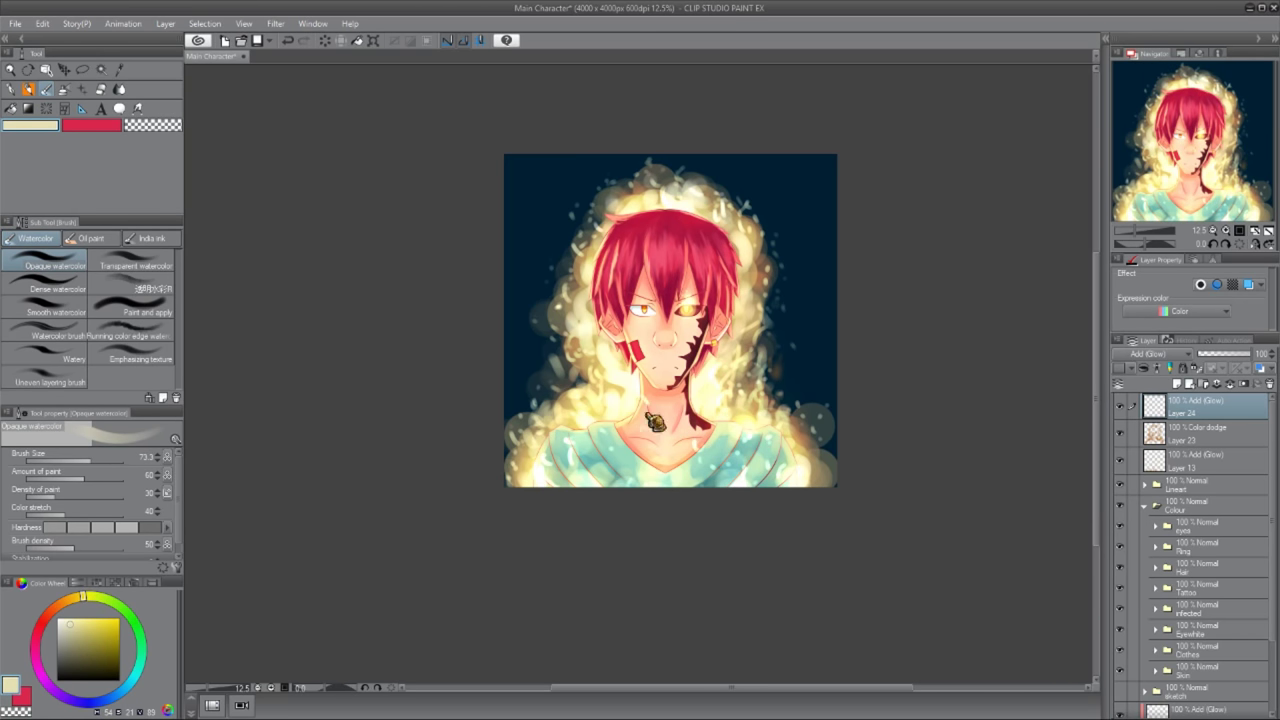
{"action": "mouse_move", "coordinate": [669, 438]}
{"action": "left_mouse_down"}
{"action": "mouse_move", "coordinate": [640, 420]}
{"action": "mouse_move", "coordinate": [612, 455]}
{"action": "left_mouse_up"}
{"action": "key", "text": "ctrl+z"}
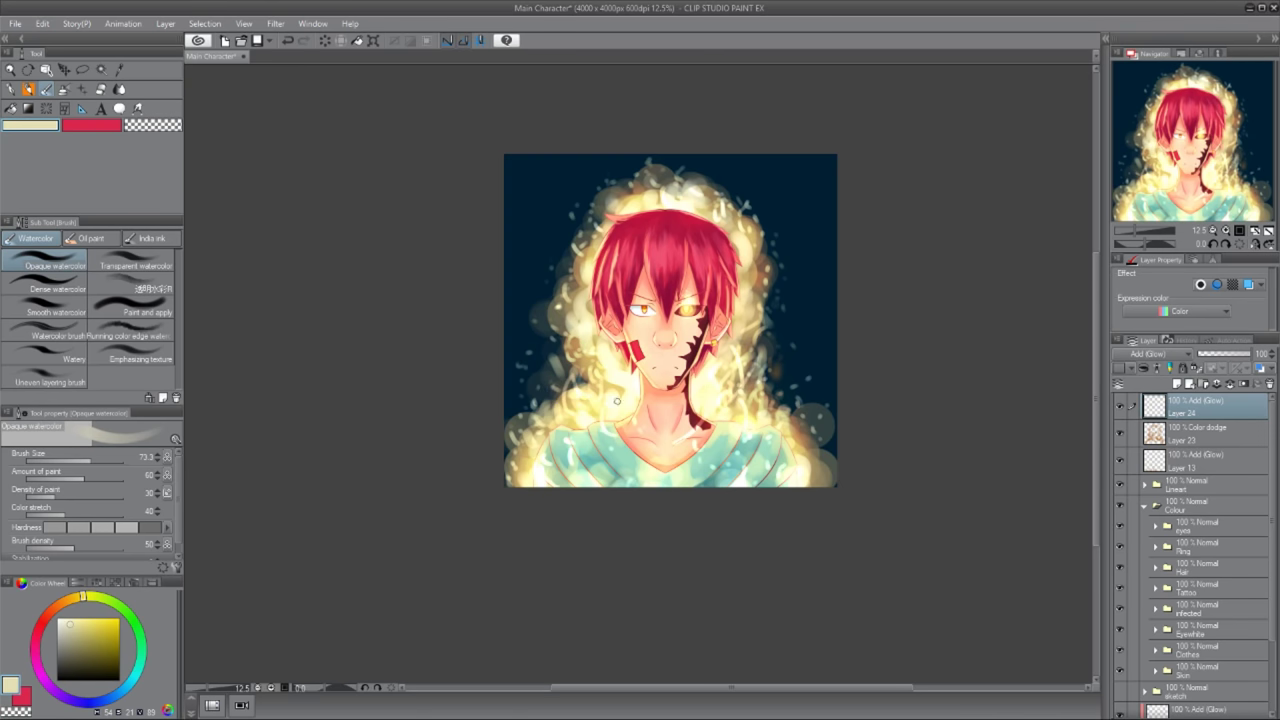
{"action": "mouse_move", "coordinate": [816, 491]}
{"action": "left_mouse_down"}
{"action": "mouse_move", "coordinate": [513, 446]}
{"action": "mouse_move", "coordinate": [520, 460]}
{"action": "mouse_move", "coordinate": [618, 460]}
{"action": "left_mouse_up"}
{"action": "scroll", "coordinate": [620, 462], "scroll_direction": "up", "scroll_amount": 2}
{"action": "scroll", "coordinate": [620, 462], "scroll_direction": "down", "scroll_amount": 2}
- Try bright blue Dense watercolor blotches along the sides of the bg layer and undo the strokes
{"action": "left_click", "coordinate": [528, 137], "text": "ctrl+shift"}
{"action": "left_click", "coordinate": [128, 684]}
{"action": "left_click", "coordinate": [113, 624]}
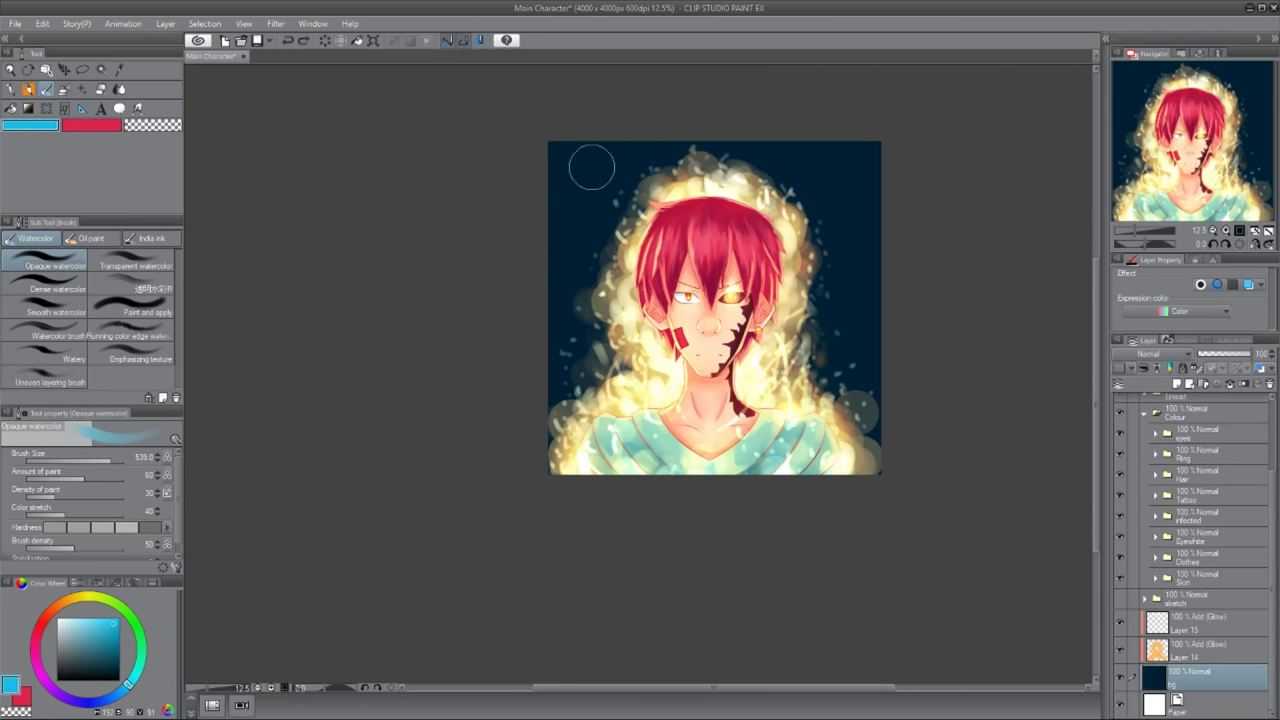
{"action": "left_click", "coordinate": [44, 280]}
{"action": "left_click", "coordinate": [575, 152]}
{"action": "left_click", "coordinate": [557, 206]}
{"action": "left_click", "coordinate": [549, 286]}
{"action": "left_click", "coordinate": [868, 270]}
{"action": "left_click", "coordinate": [863, 152]}
{"action": "left_click", "coordinate": [868, 340]}
{"action": "key", "text": "ctrl+z"}
{"action": "key", "text": "ctrl+z"}
{"action": "key", "text": "ctrl+z"}
{"action": "key", "text": "ctrl+z"}
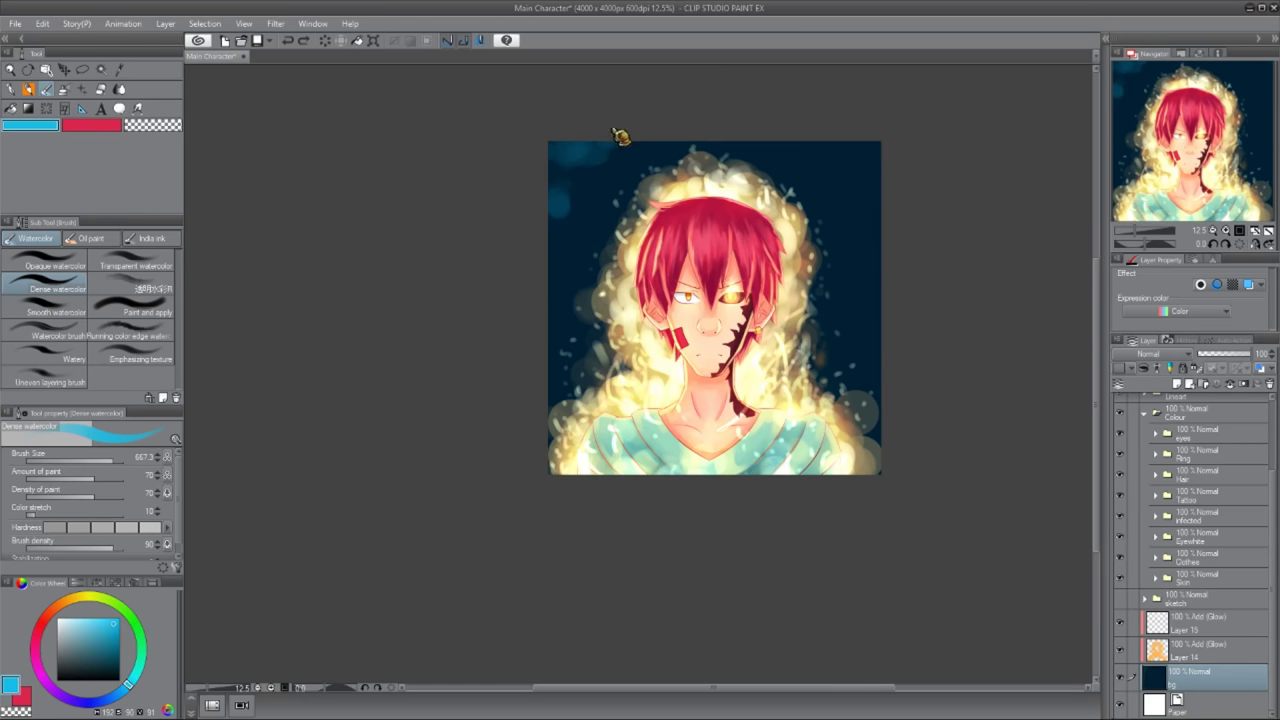
- Paint over the remaining blue blotches in the bg layer's upper-left corner with the sampled dark navy
{"action": "left_click", "coordinate": [545, 282], "text": "alt"}
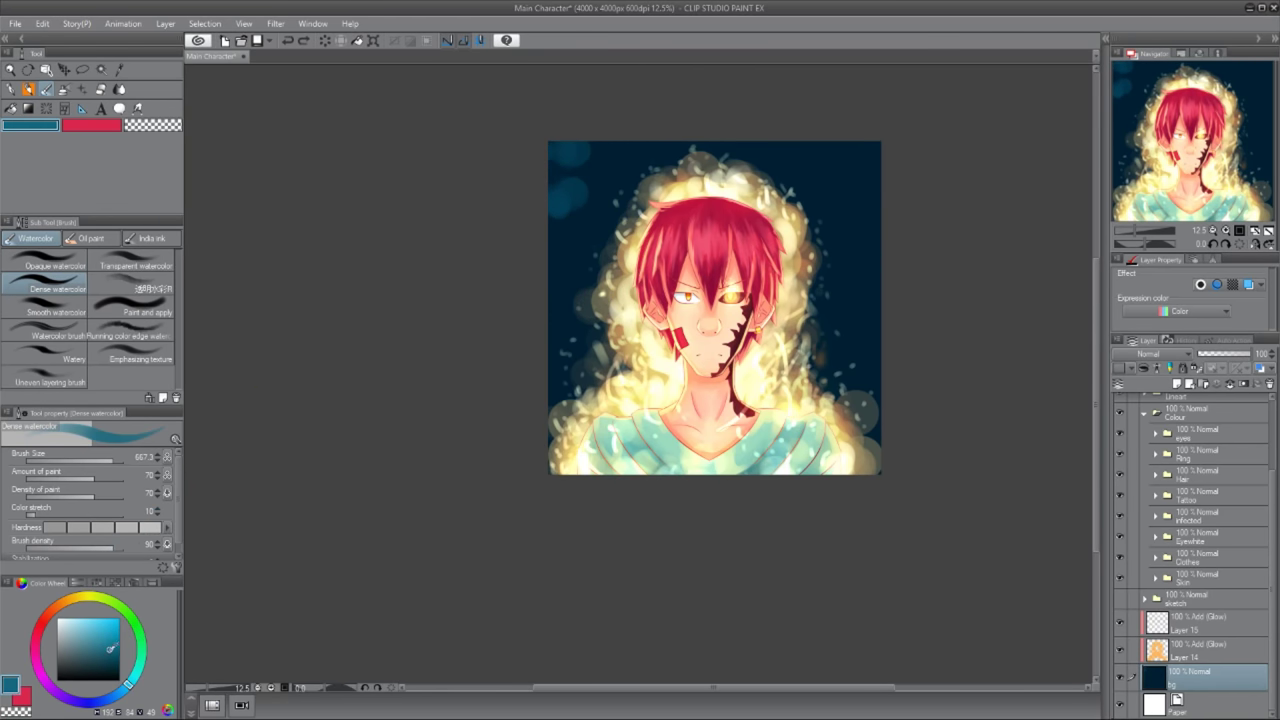
{"action": "left_click", "coordinate": [565, 175], "text": "alt"}
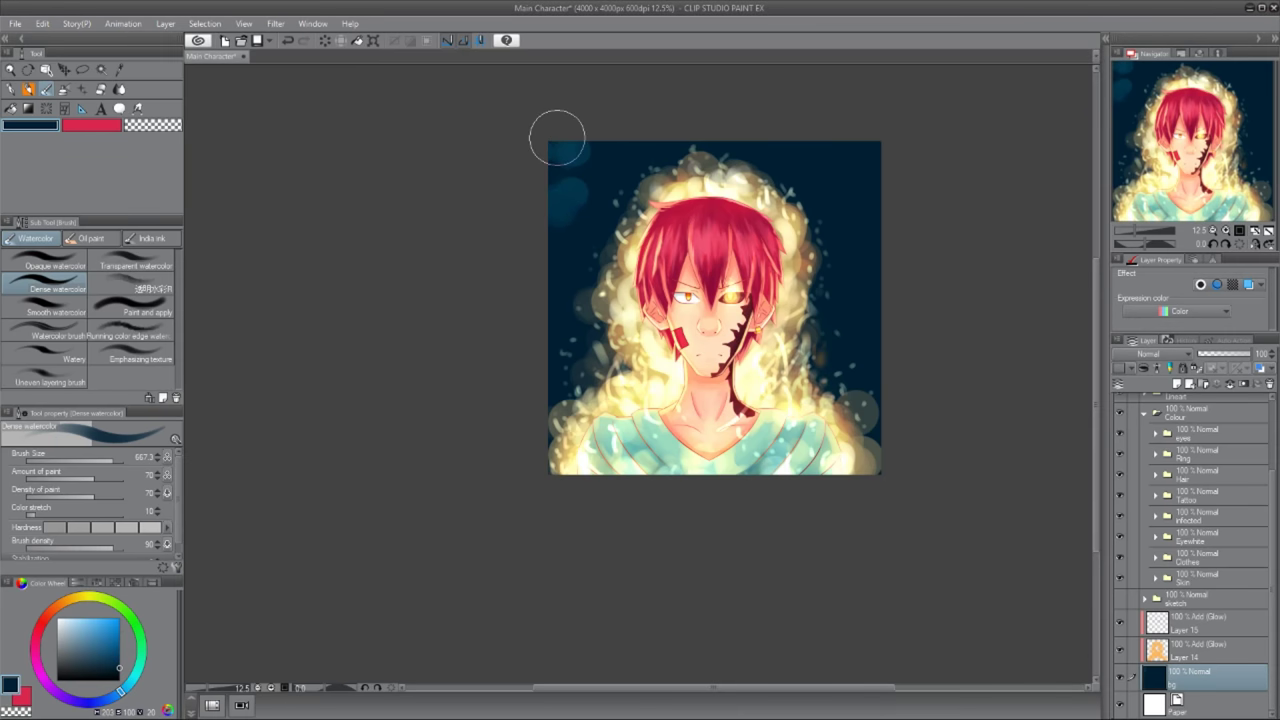
{"action": "left_click_drag", "start_coordinate": [563, 177], "coordinate": [547, 219]}
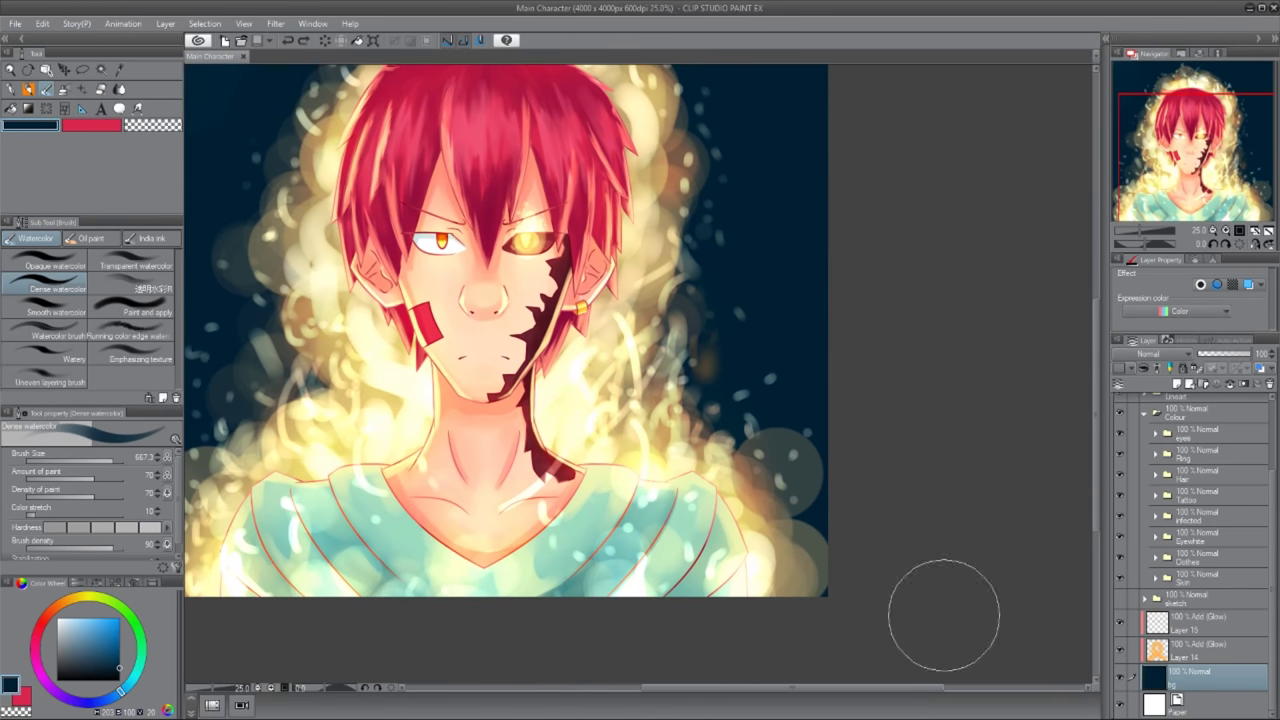
- On Layer 14, erase the large faint circle beside the shoulder and paint pale yellow glow circles there with Dense watercolor
{"action": "key", "text": "e"}
{"action": "key", "text": "b"}
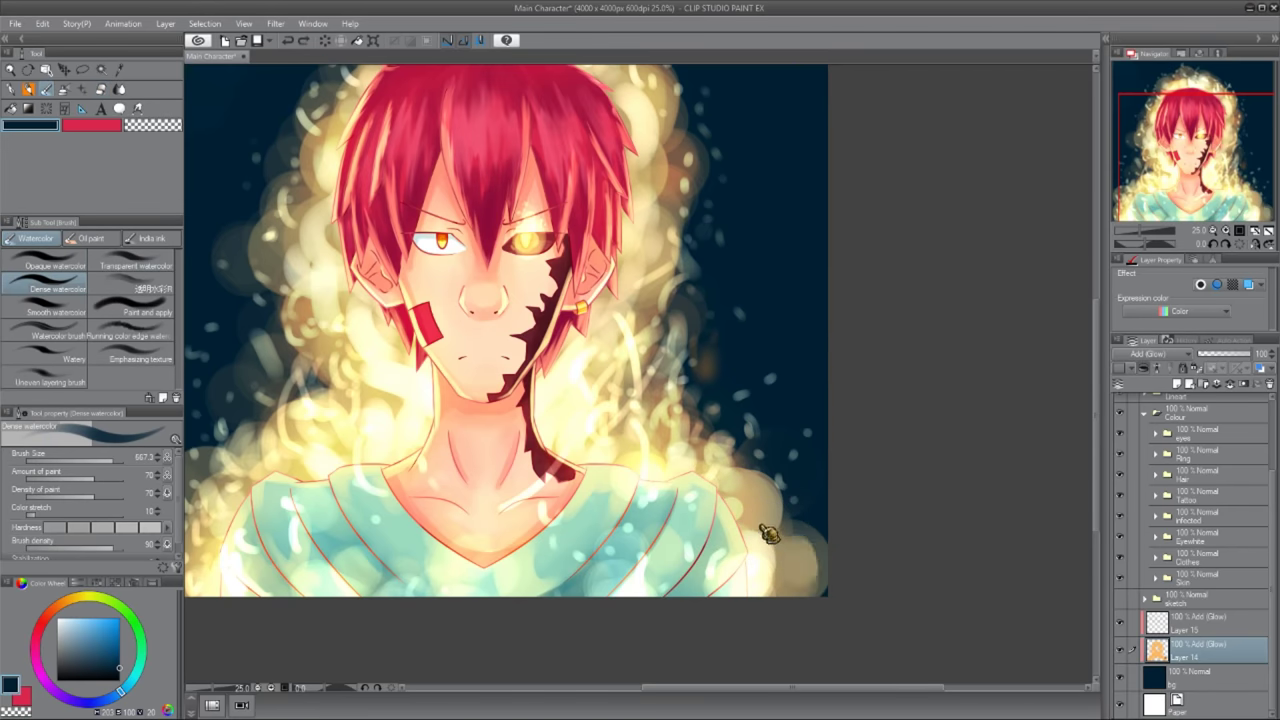
{"action": "left_click", "coordinate": [785, 540], "text": "alt"}
{"action": "left_click_drag", "start_coordinate": [626, 414], "coordinate": [798, 466]}
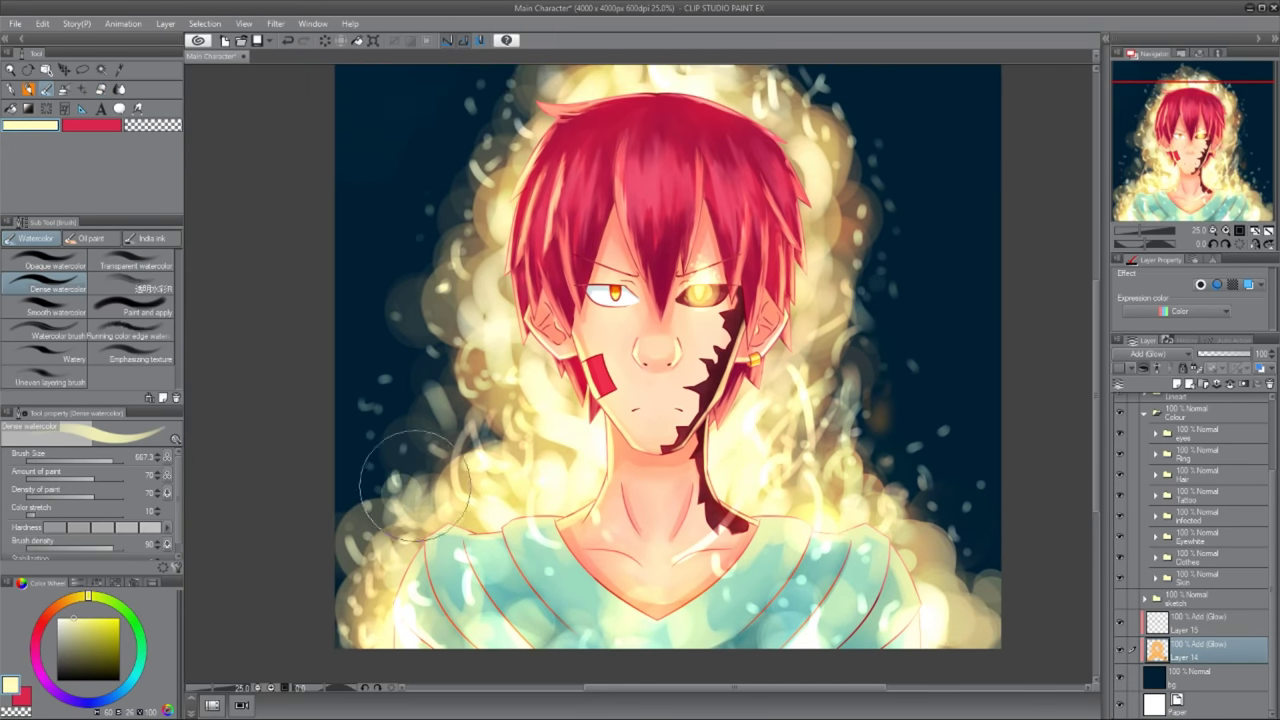
- Dab translucent pale yellow circles along the outer edges of the aura on Layer 14 with Dense watercolor
{"action": "left_click_drag", "start_coordinate": [474, 432], "coordinate": [482, 490]}
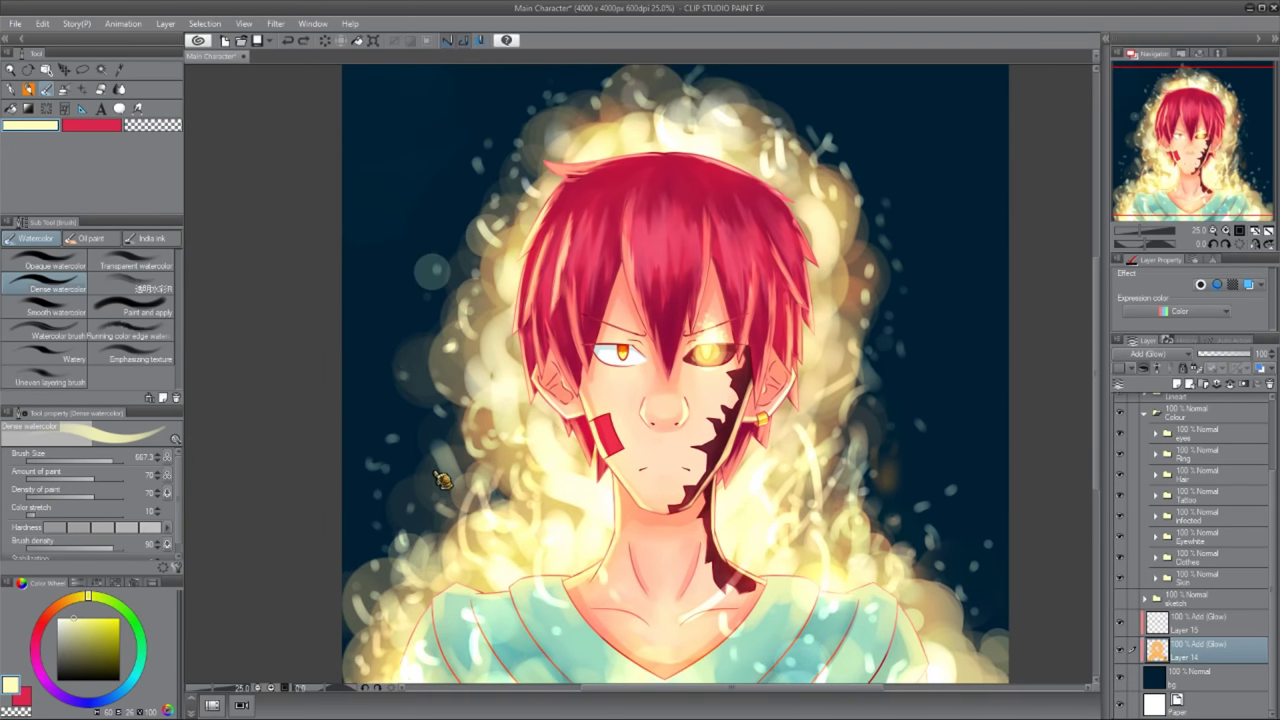
{"action": "left_click_drag", "start_coordinate": [981, 614], "coordinate": [945, 612]}
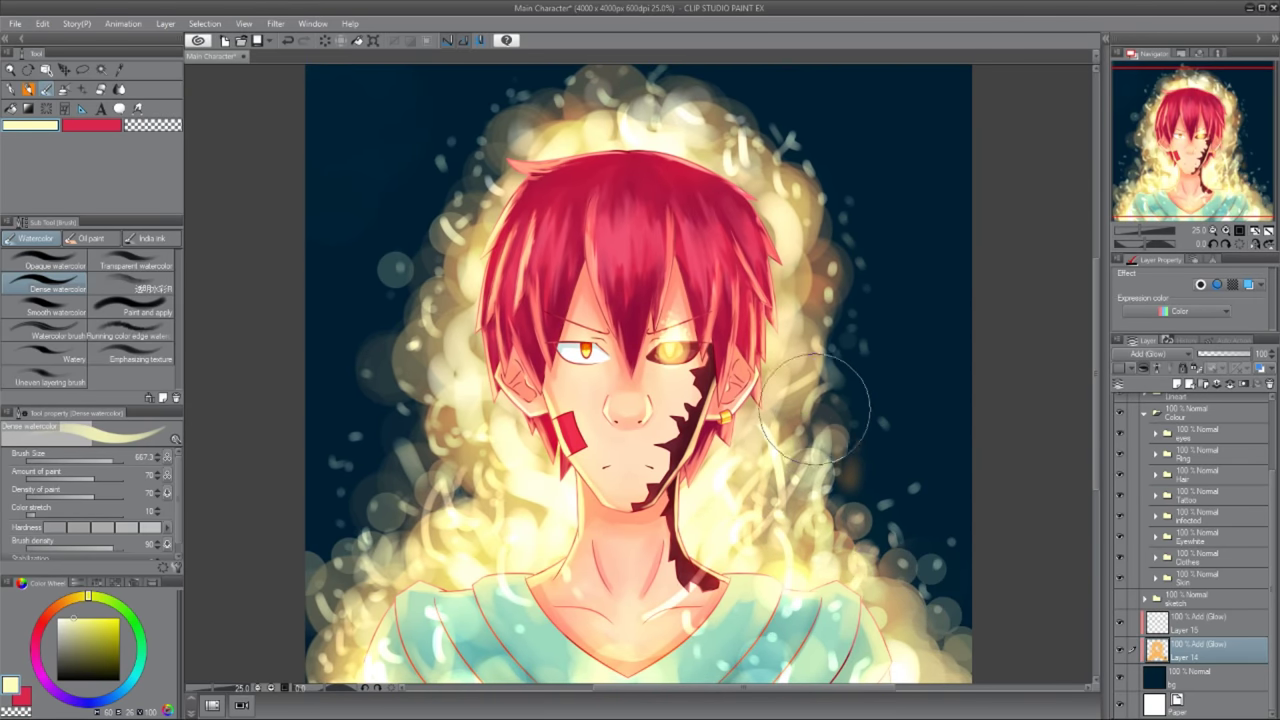
{"action": "left_click_drag", "start_coordinate": [816, 402], "coordinate": [828, 454]}
{"action": "mouse_move", "coordinate": [837, 380]}
{"action": "left_mouse_down"}
{"action": "mouse_move", "coordinate": [857, 271]}
{"action": "mouse_move", "coordinate": [843, 200]}
{"action": "mouse_move", "coordinate": [749, 129]}
{"action": "mouse_move", "coordinate": [748, 188]}
{"action": "mouse_move", "coordinate": [617, 116]}
{"action": "mouse_move", "coordinate": [445, 230]}
{"action": "mouse_move", "coordinate": [330, 600]}
{"action": "mouse_move", "coordinate": [414, 474]}
{"action": "left_mouse_up"}
{"action": "scroll", "coordinate": [330, 600], "scroll_direction": "down", "scroll_amount": 2}
- Soften the outer glow circles of the aura on Layer 14 with the Soft eraser at size 534
{"action": "key", "text": "e"}
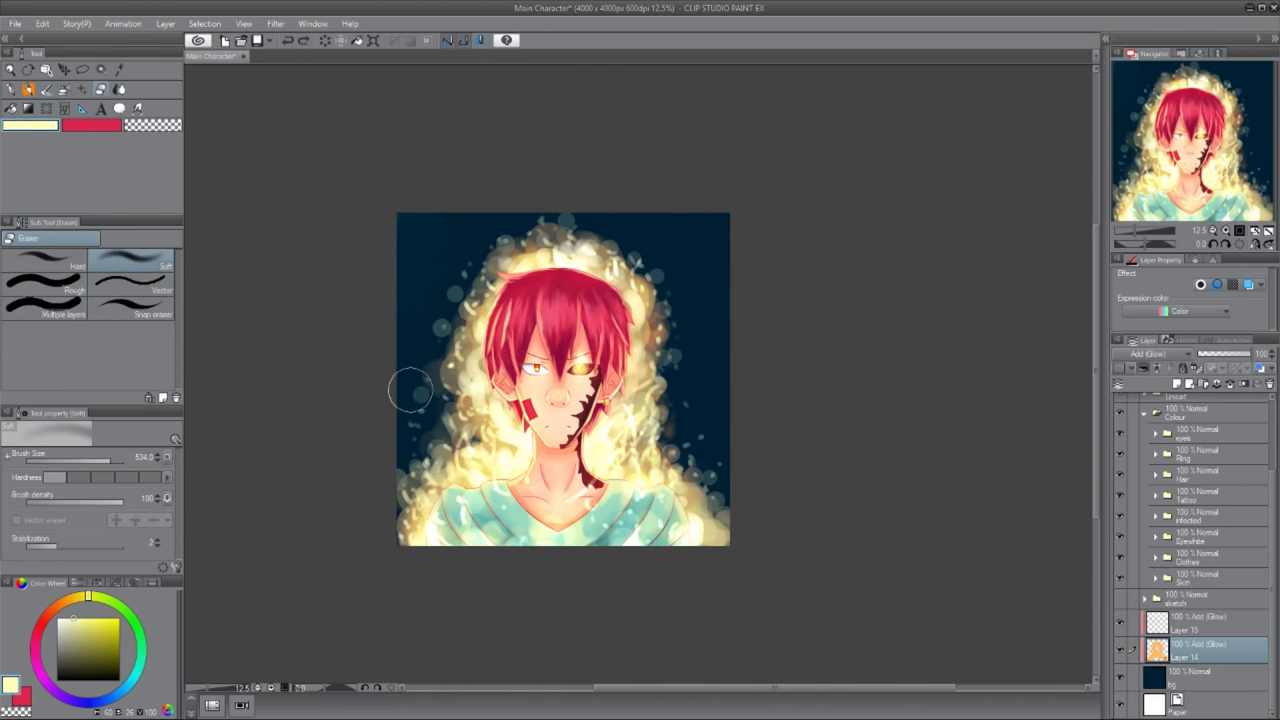
{"action": "scroll", "coordinate": [723, 457], "scroll_direction": "up", "scroll_amount": 3}
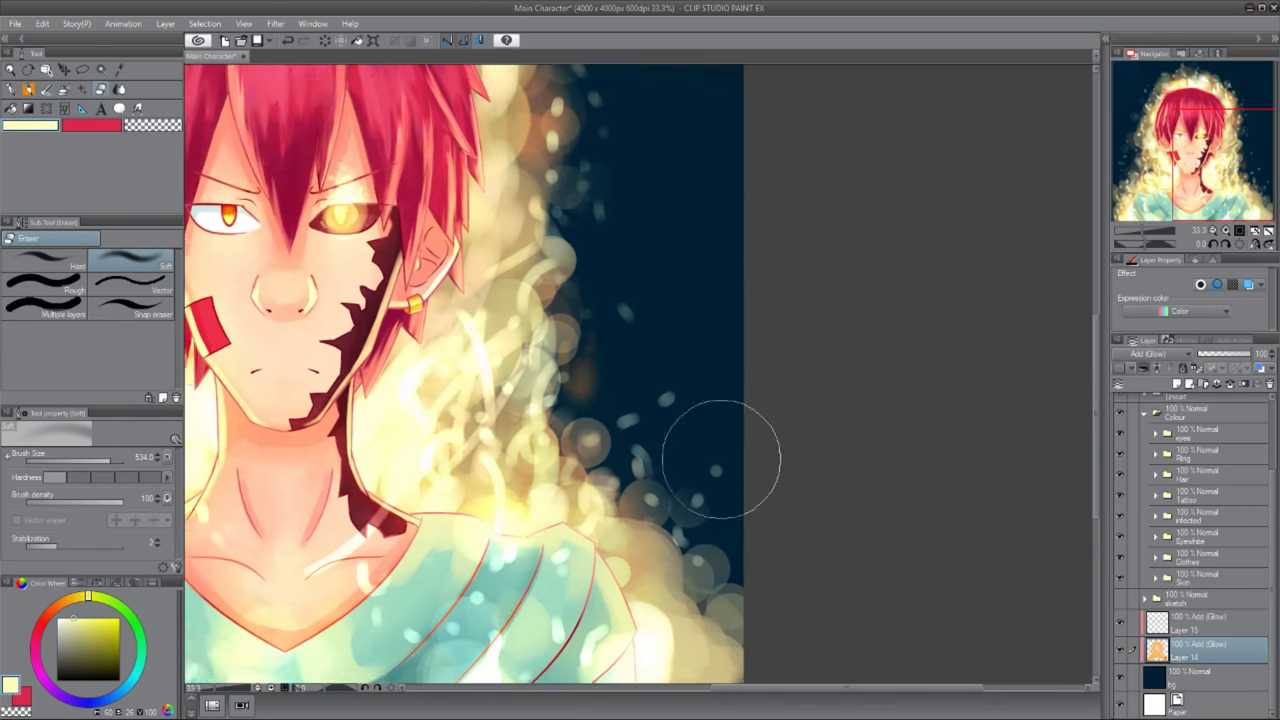
{"action": "scroll", "coordinate": [726, 466], "scroll_direction": "down", "scroll_amount": 2}
{"action": "left_click_drag", "start_coordinate": [590, 370], "coordinate": [652, 426]}
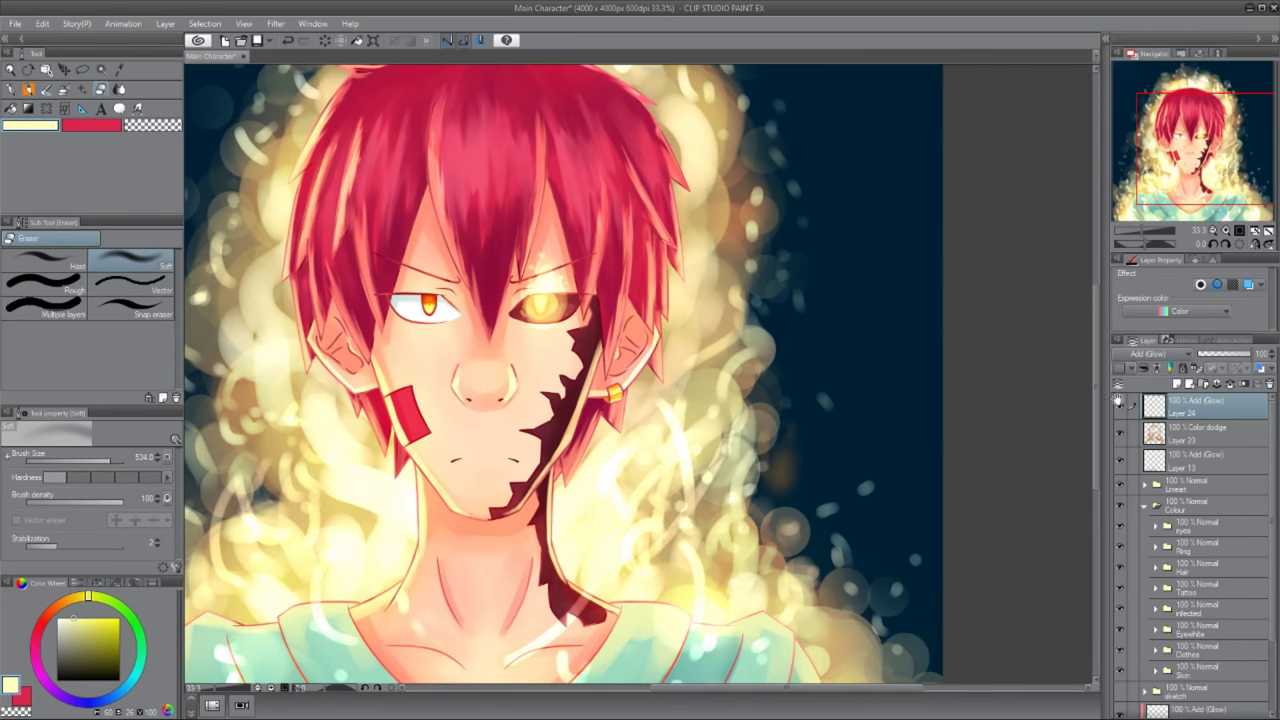
- Paint small pale yellow sparks around the glowing eye and its brow on Layer 24 with Opaque watercolor
{"action": "key", "text": "b"}
{"action": "left_click", "coordinate": [97, 266]}
{"action": "left_click_drag", "start_coordinate": [545, 355], "coordinate": [570, 365]}
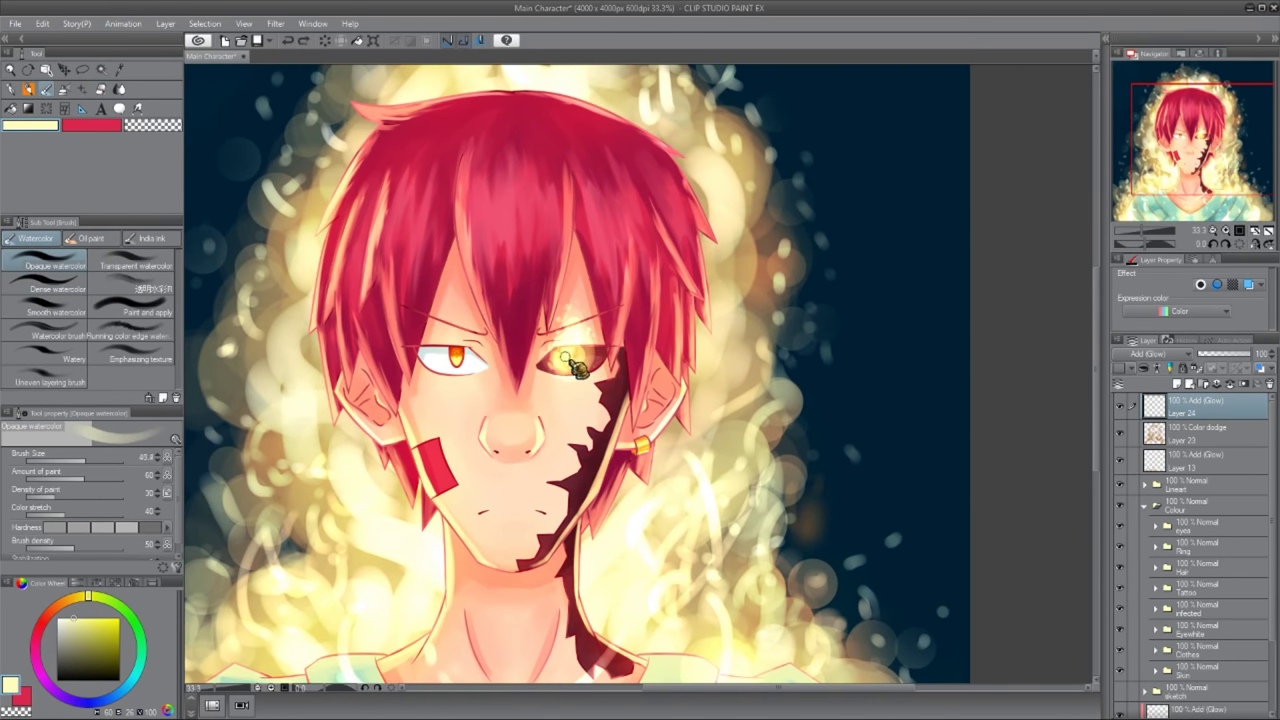
{"action": "left_click_drag", "start_coordinate": [607, 322], "coordinate": [577, 318]}
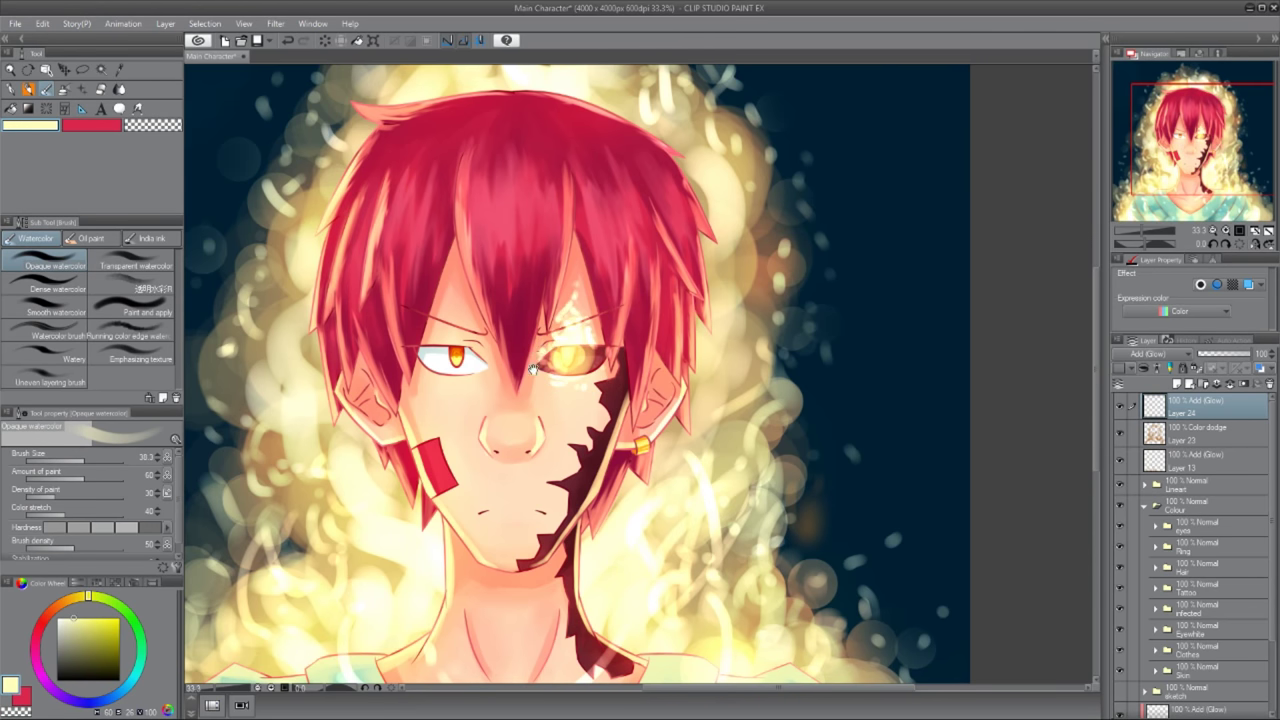
- Open the Lineart folder and make Layer 22 the active layer
{"action": "scroll", "coordinate": [560, 380], "scroll_direction": "down", "scroll_amount": 1}
{"action": "left_click", "coordinate": [1145, 484]}
{"action": "left_click", "coordinate": [1235, 540]}
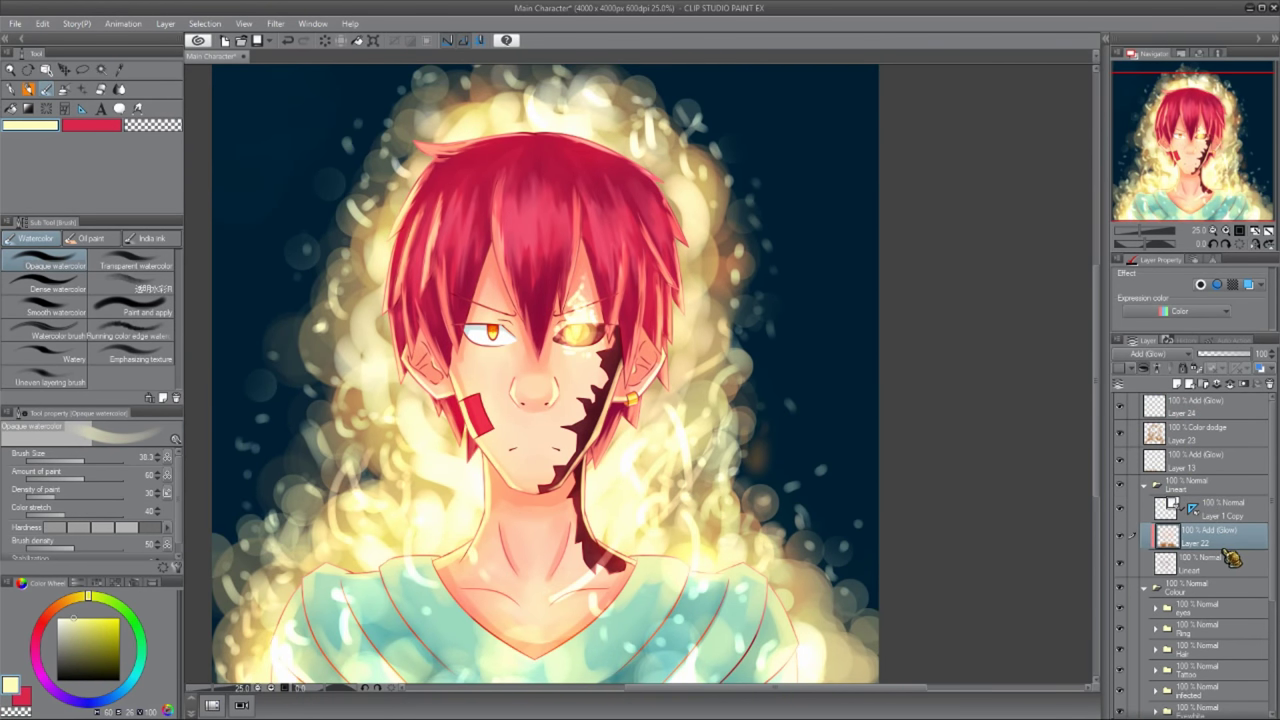